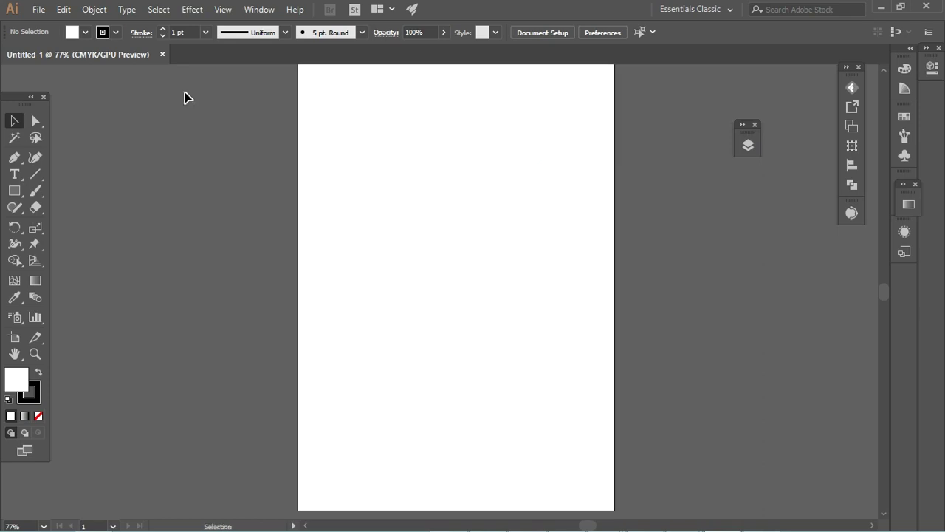
Draw a tall rectangle on the page and nudge it slightly to the left
click(14, 192)
drag(388, 137, 555, 439)
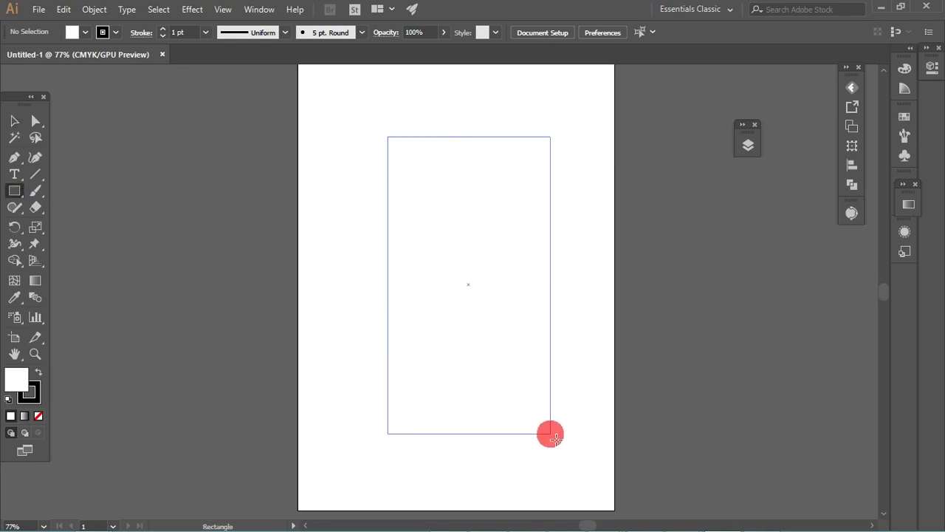
click(16, 122)
drag(401, 217, 379, 217)
Add anchor points midway down the rectangle's left and right sides
click(35, 207)
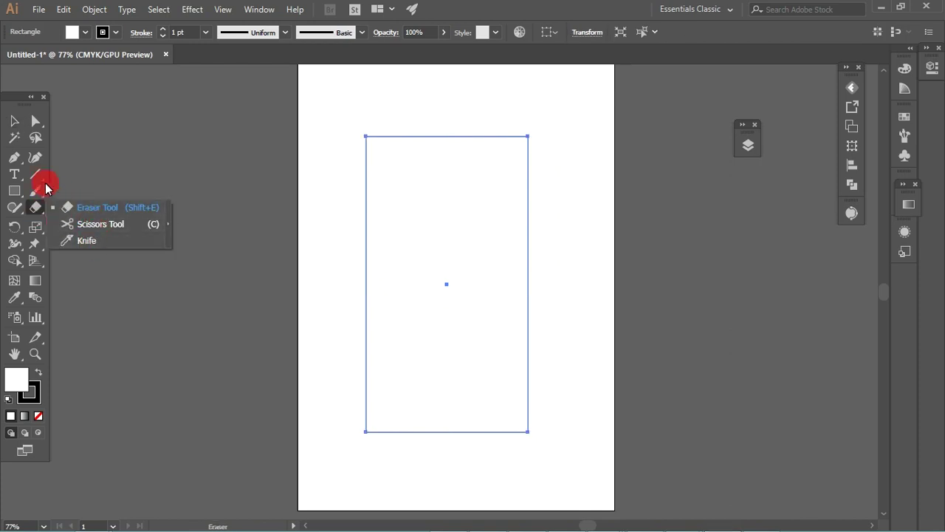
key(p)
click(366, 377)
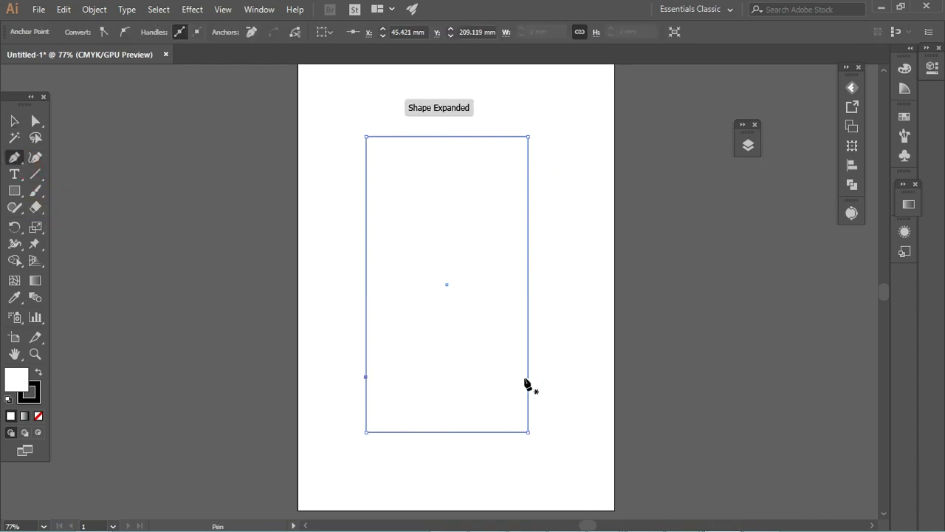
key(a)
click(359, 371)
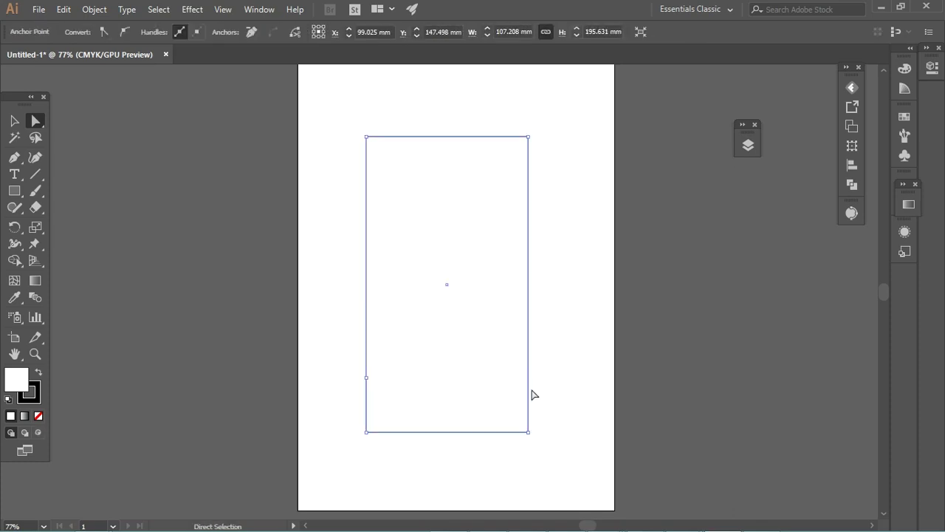
drag(359, 380, 317, 285)
key(p)
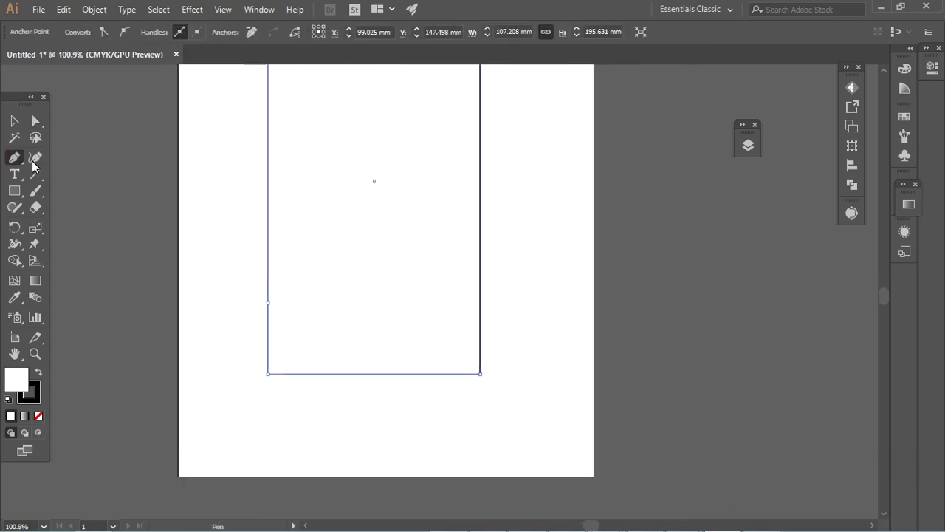
click(480, 302)
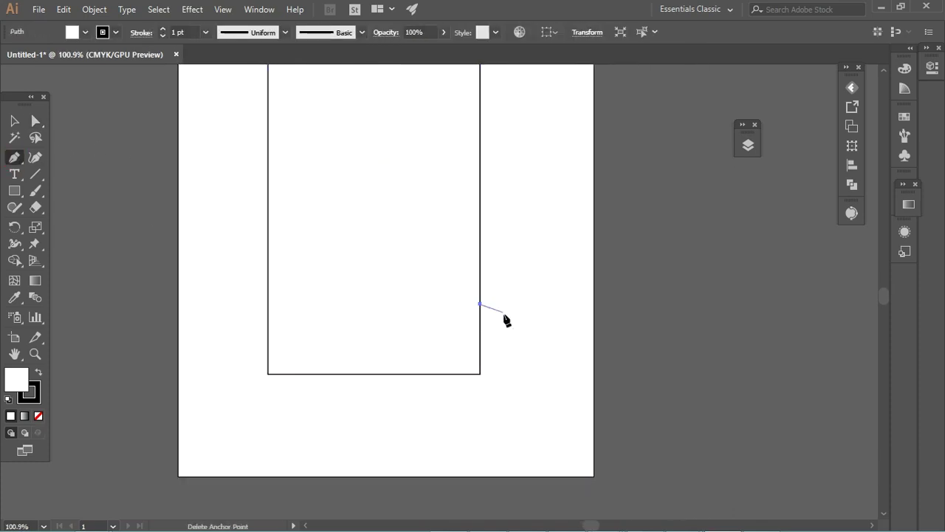
Round the rectangle's two bottom corners into large curves of about 36.19 mm
key(a)
click(317, 325)
drag(477, 334, 448, 331)
key(ctrl+z)
click(292, 374)
drag(469, 364, 400, 322)
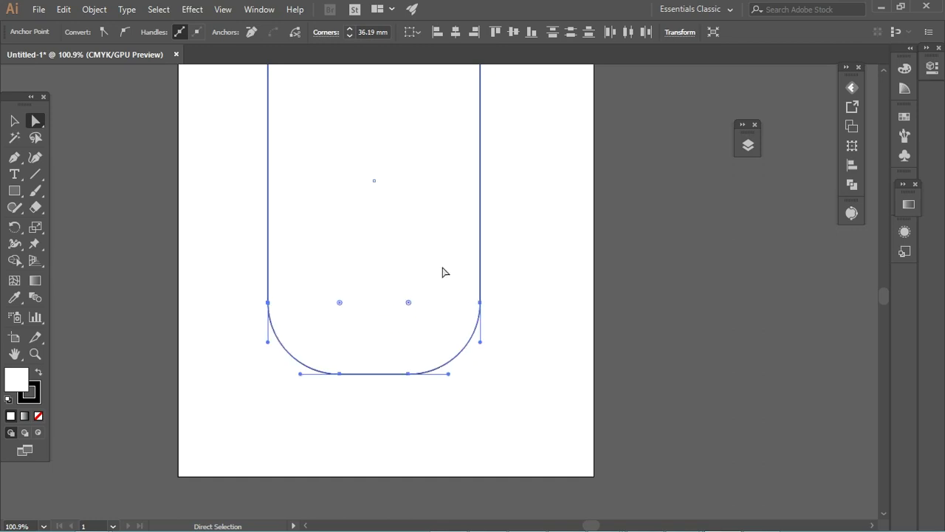
click(507, 292)
Zoom back out to fit the whole page in the window
scroll(405, 234, up, 3)
scroll(382, 306, down, 4)
drag(382, 306, 478, 337)
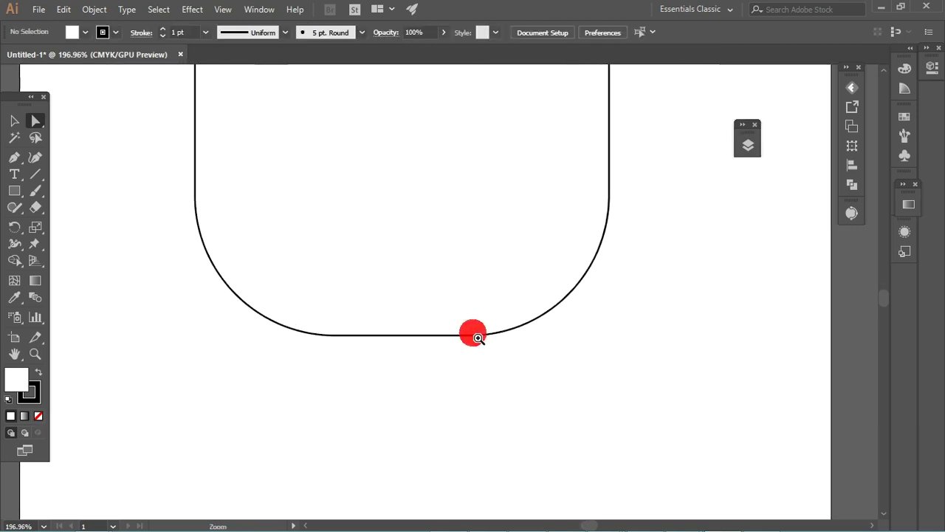
alt+click(344, 274)
key(v)
alt+click(289, 365)
key(ctrl+minus)
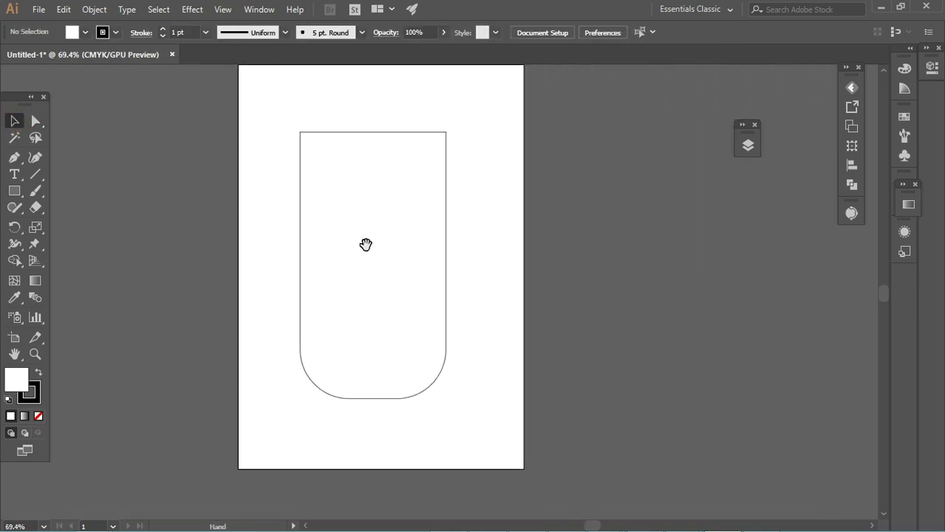
key(ctrl+minus)
Bow the left and right sides of the glass outward into smooth curves
drag(362, 221, 379, 259)
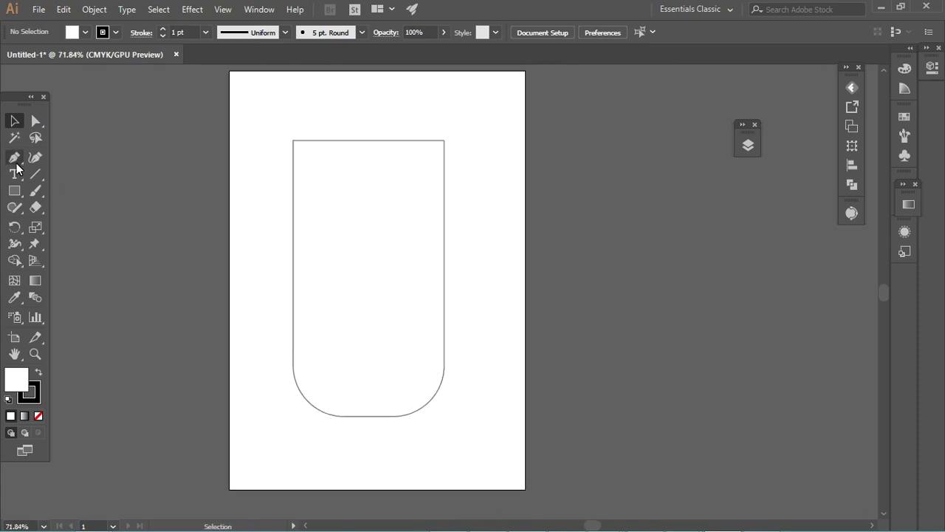
drag(14, 156, 74, 208)
mouse_move(294, 276)
mouse_down()
mouse_move(285, 274)
mouse_move(280, 291)
mouse_up()
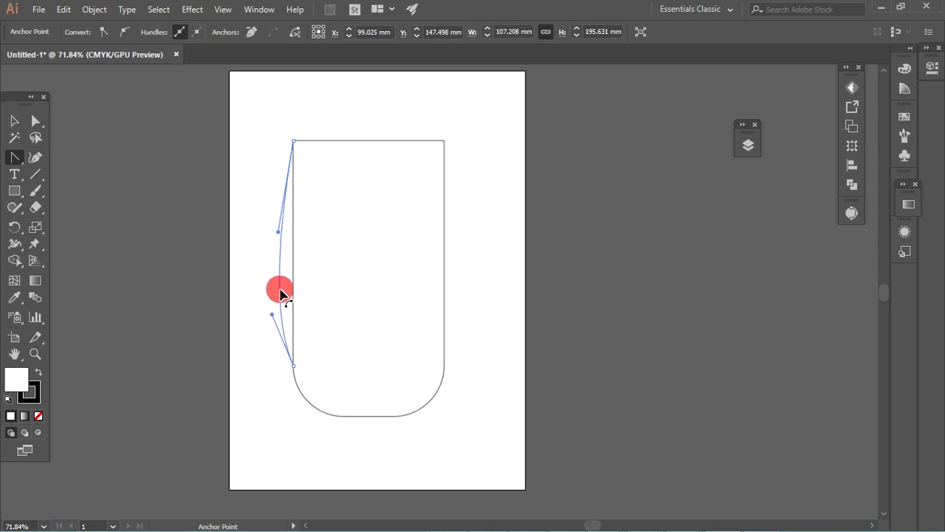
drag(447, 291, 460, 288)
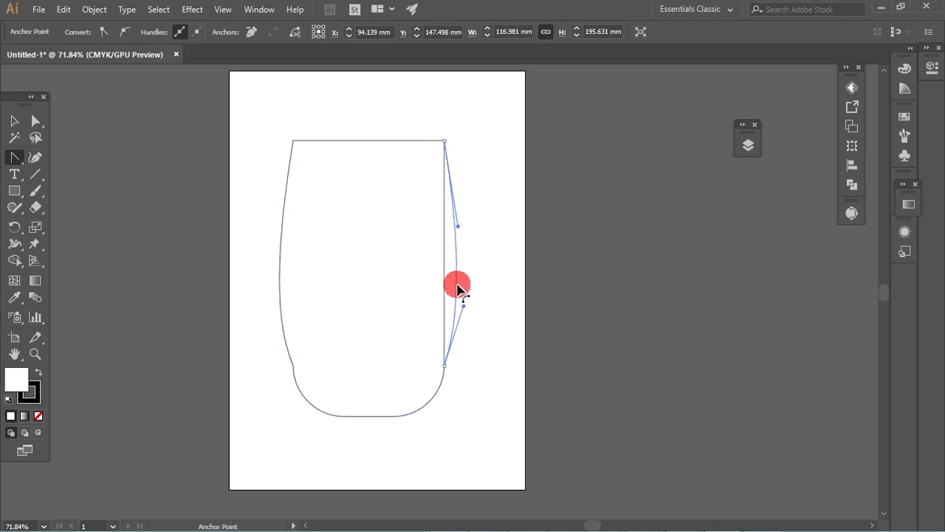
key(a)
click(278, 359)
Reshape the bottom-left and bottom-right curves so both sides of the base match
click(795, 432)
key(v)
click(289, 395)
key(a)
drag(293, 397, 306, 397)
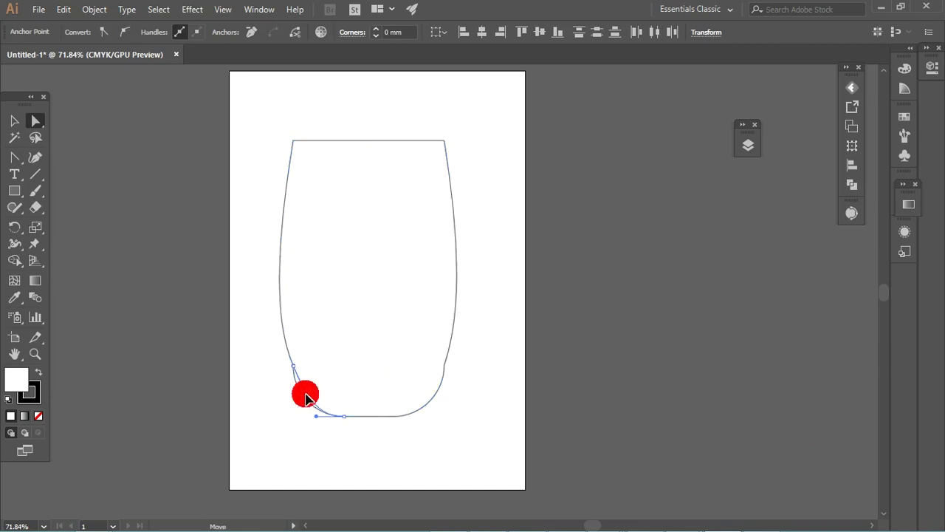
click(451, 363)
drag(448, 392, 429, 399)
click(216, 311)
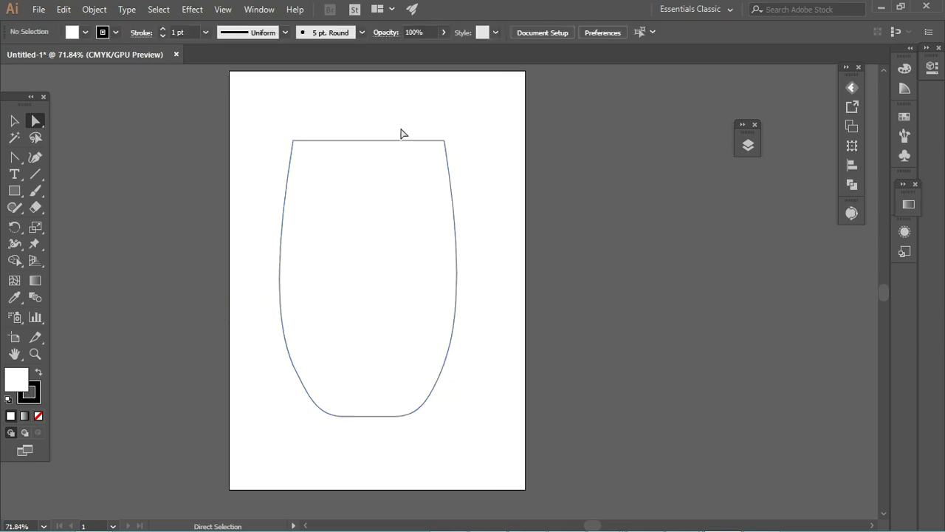
Place a copy of the glass beside the page and reselect the original
click(14, 121)
drag(337, 142, 352, 146)
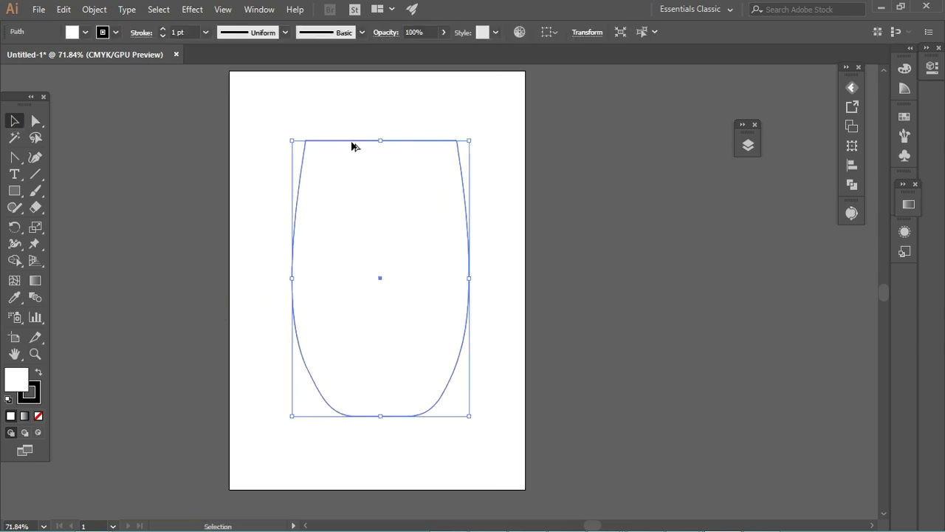
drag(290, 119, 493, 439)
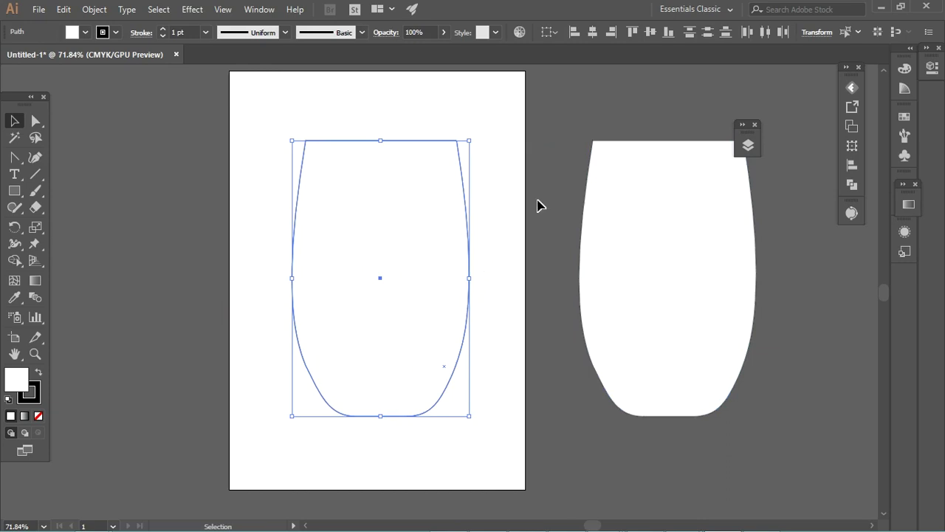
Fill the glass with a linear gradient whose two stops are both red
click(907, 211)
click(812, 219)
click(797, 236)
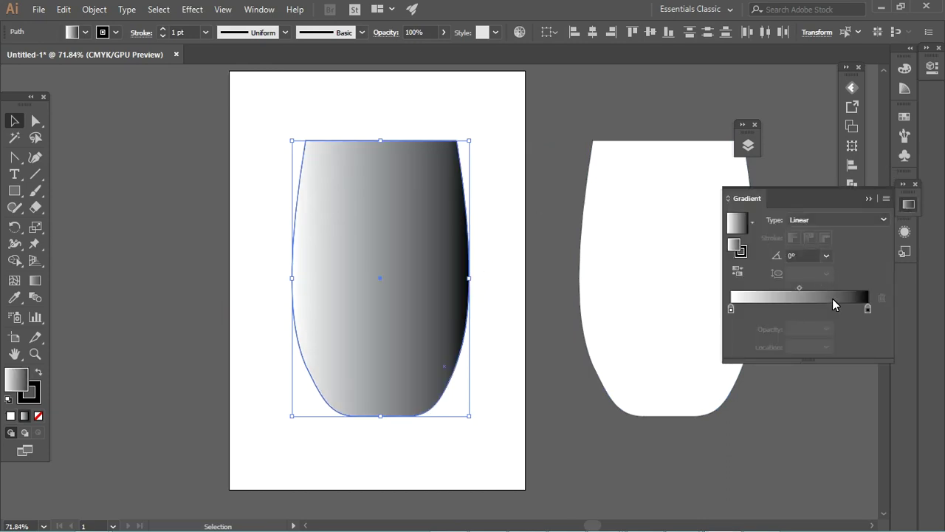
double_click(867, 307)
click(688, 381)
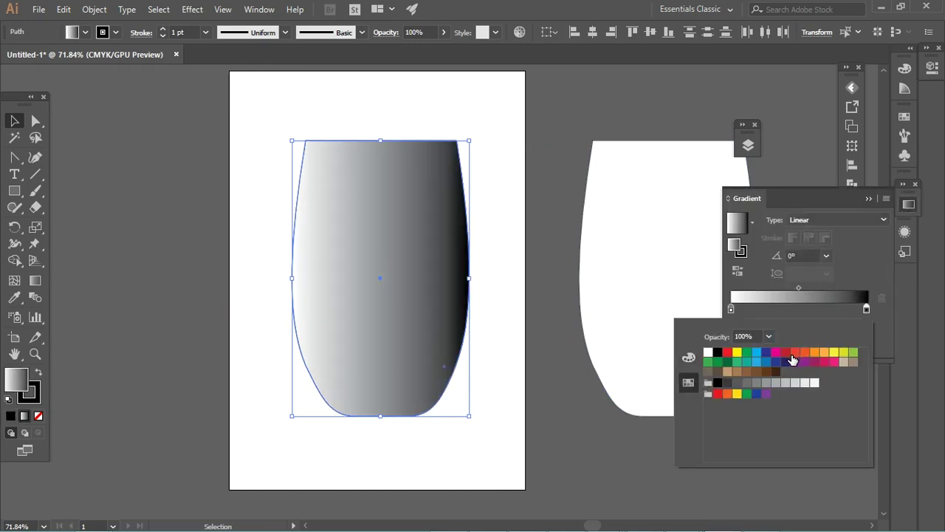
key(Escape)
double_click(867, 309)
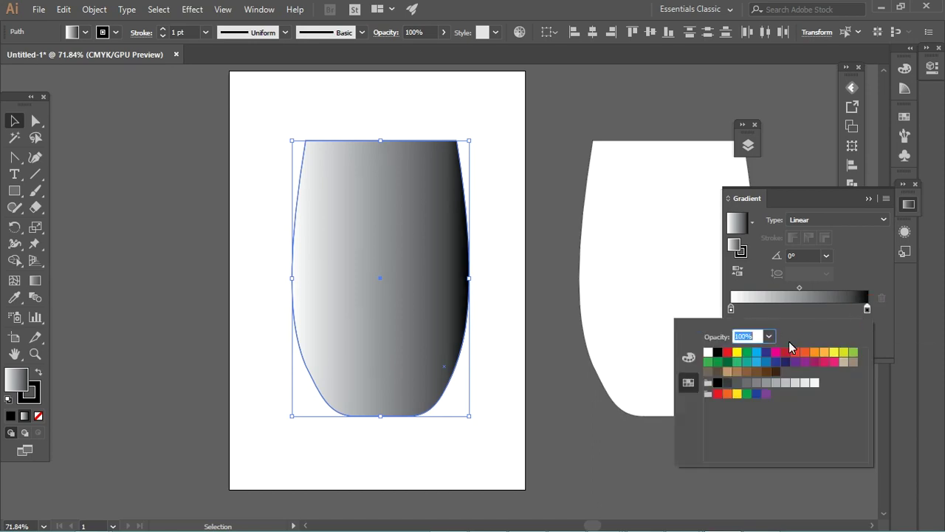
click(728, 353)
double_click(731, 309)
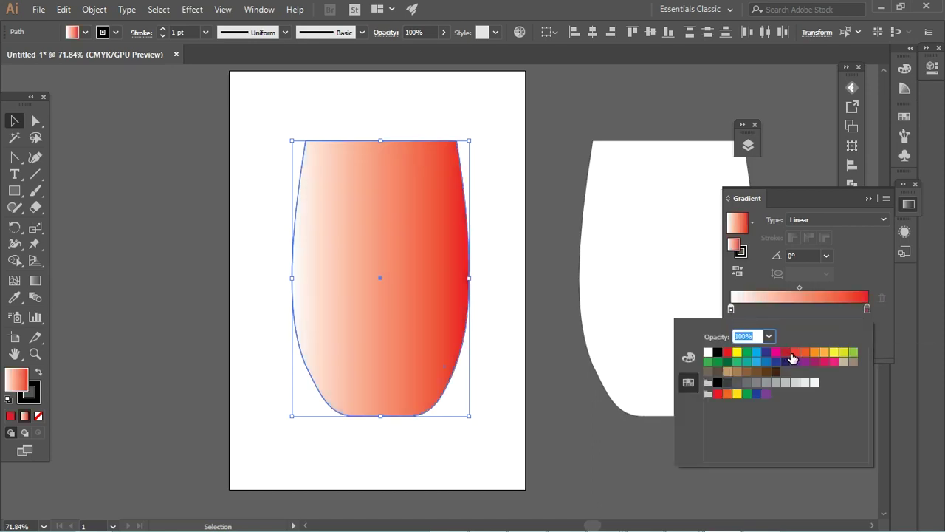
click(792, 353)
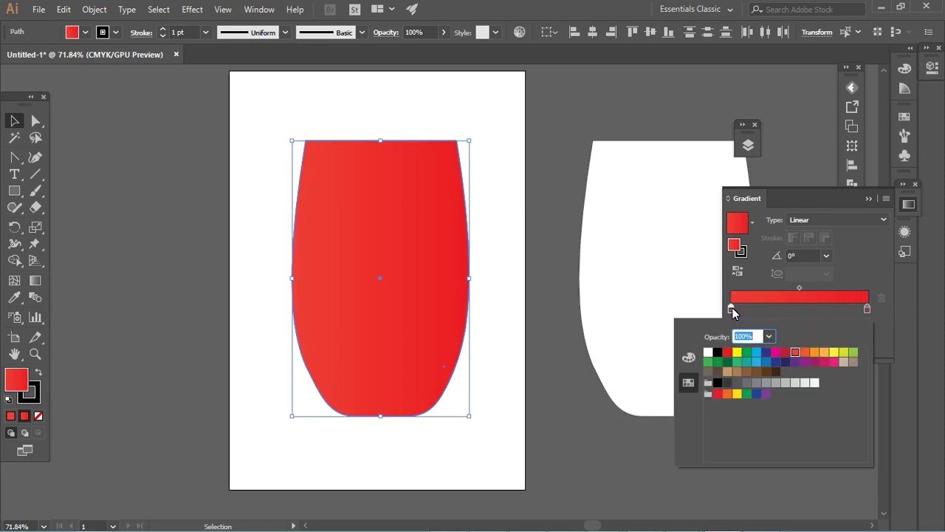
Set the left gradient stop to 0% opacity and run the gradient vertically through the glass
click(768, 338)
click(788, 355)
click(35, 281)
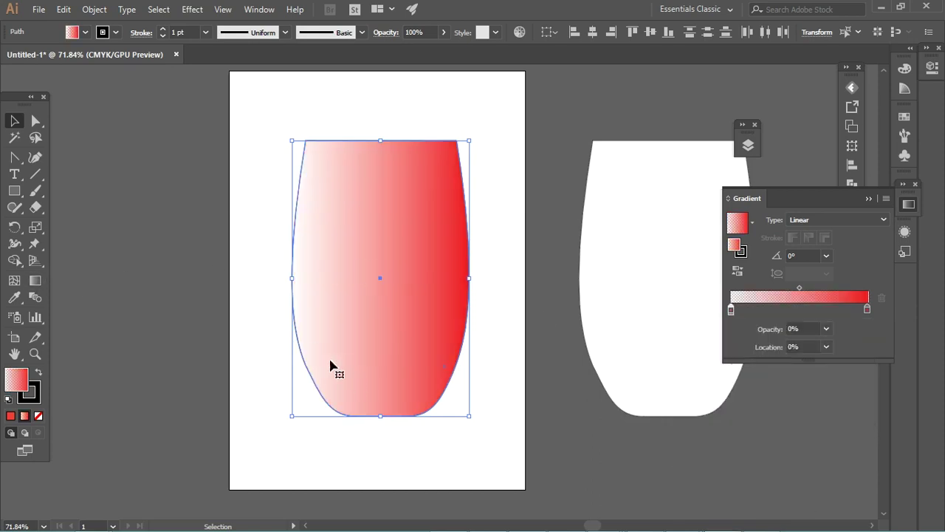
mouse_move(373, 416)
mouse_down()
mouse_move(411, 142)
mouse_move(398, 424)
mouse_up()
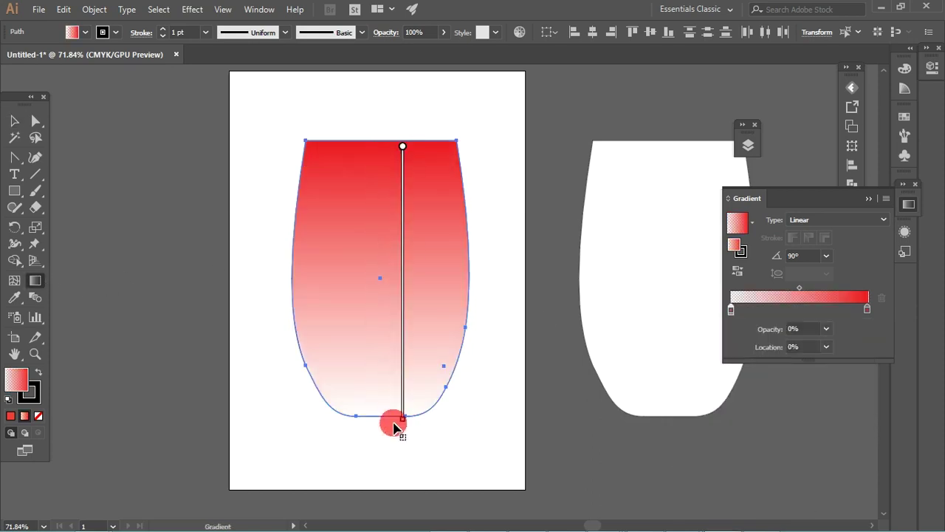
Remove the outline stroke from the gradient glass
key(v)
click(476, 198)
click(414, 221)
click(39, 416)
click(471, 279)
Stack the white copy over the gradient glass and move both off the page to the left
drag(652, 306, 365, 308)
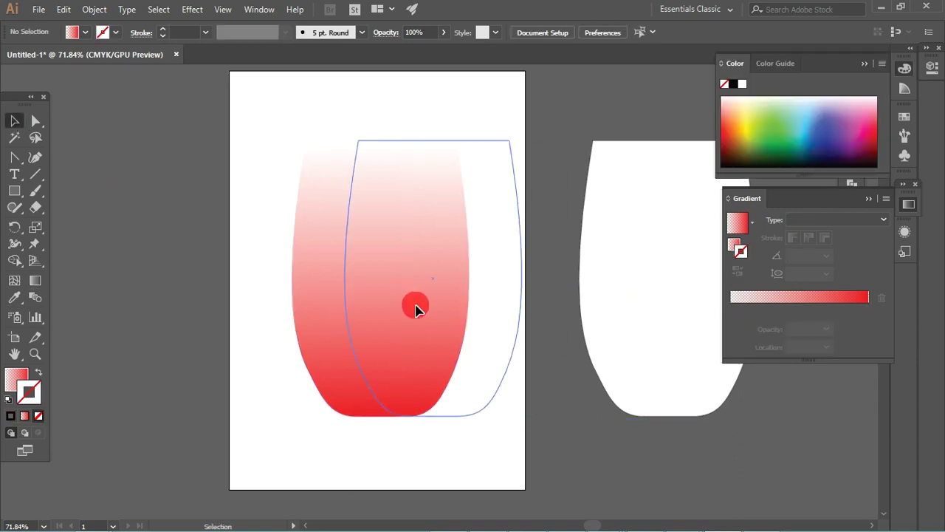
key(ctrl+a)
scroll(454, 285, up, 2)
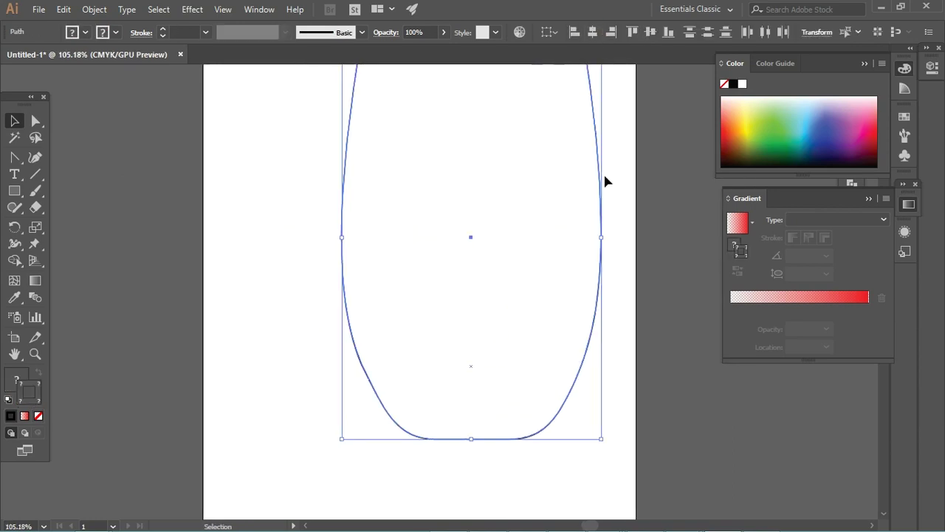
scroll(606, 181, down, 3)
drag(550, 215, 244, 215)
key(ctrl+shift+a)
Remove the white glass's stroke and set its opacity to 0%
drag(320, 222, 490, 204)
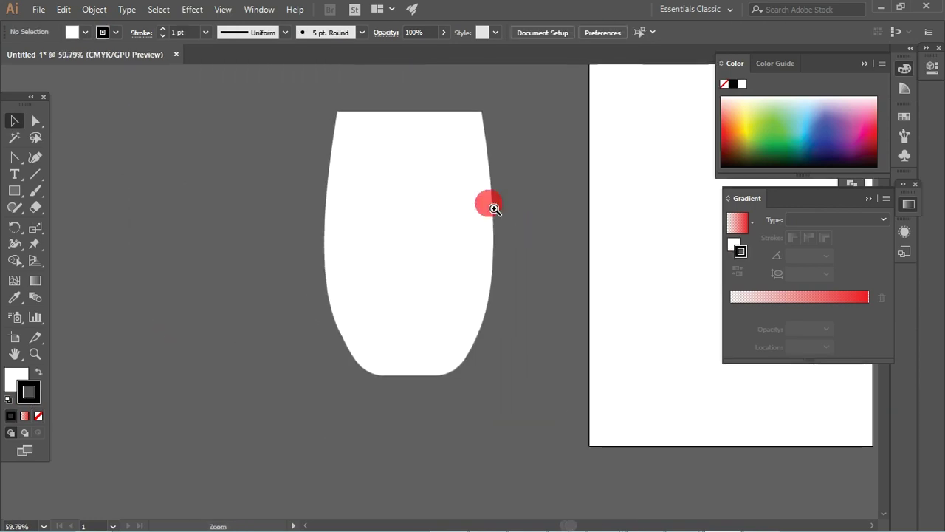
scroll(465, 249, up, 3)
click(464, 249)
click(39, 416)
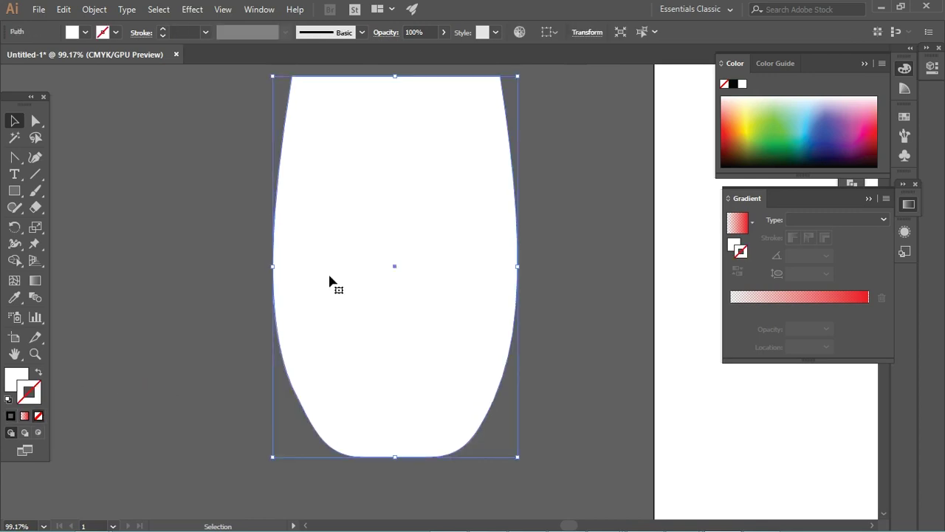
drag(331, 280, 279, 242)
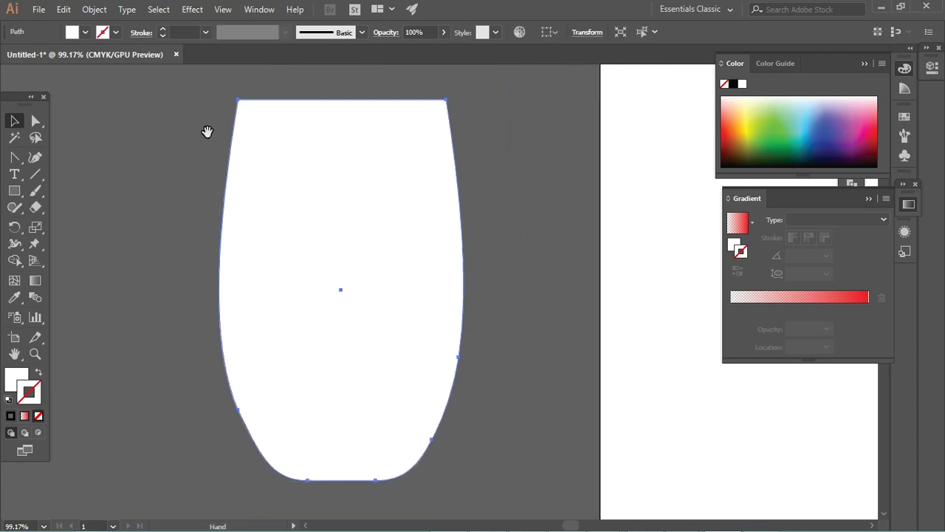
click(443, 32)
drag(421, 50, 391, 50)
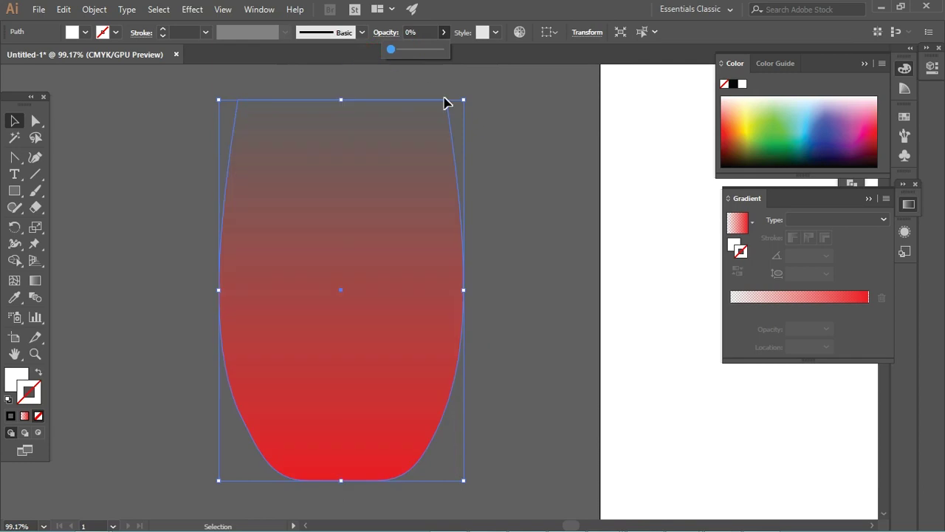
Try mesh lines along the glass's top edge with the Mesh tool, undoing each misplaced one
click(15, 280)
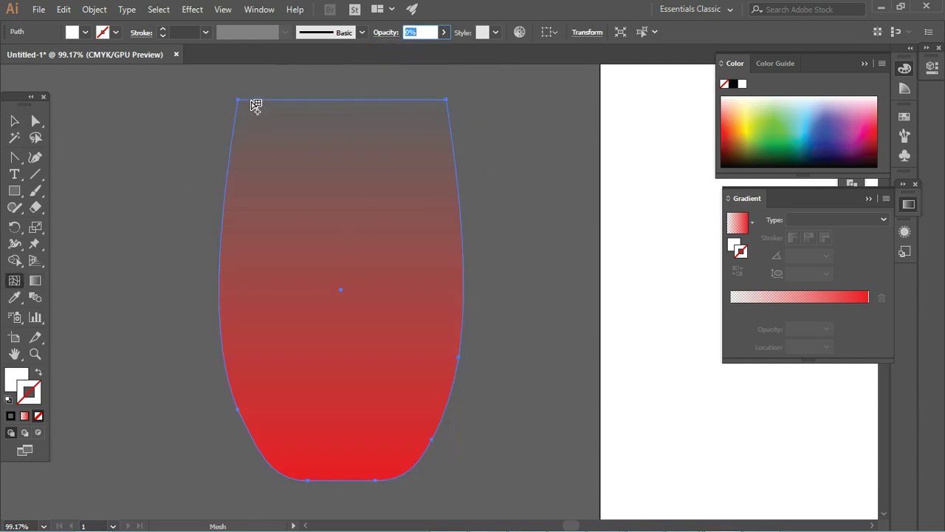
click(248, 101)
click(260, 100)
click(277, 100)
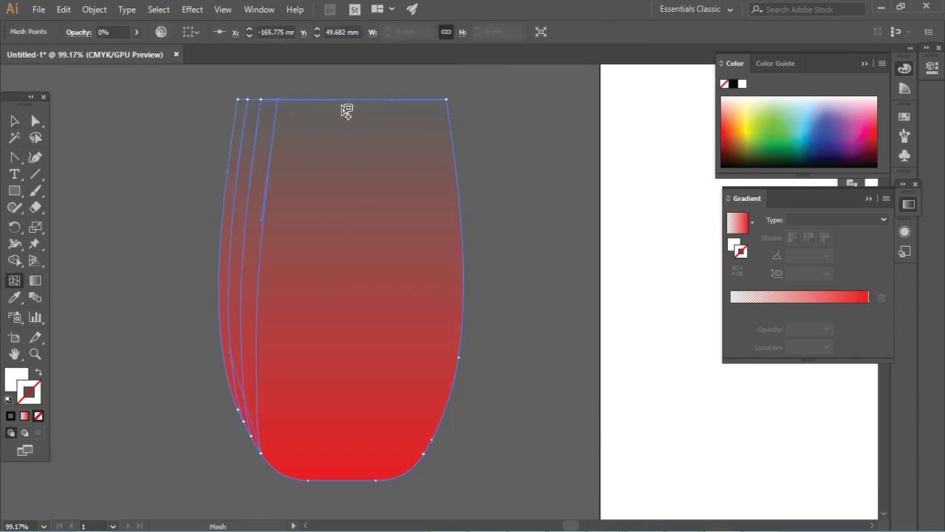
key(ctrl+z)
key(ctrl+z)
key(ctrl+z)
click(342, 99)
key(ctrl+z)
click(348, 100)
key(ctrl+z)
click(428, 100)
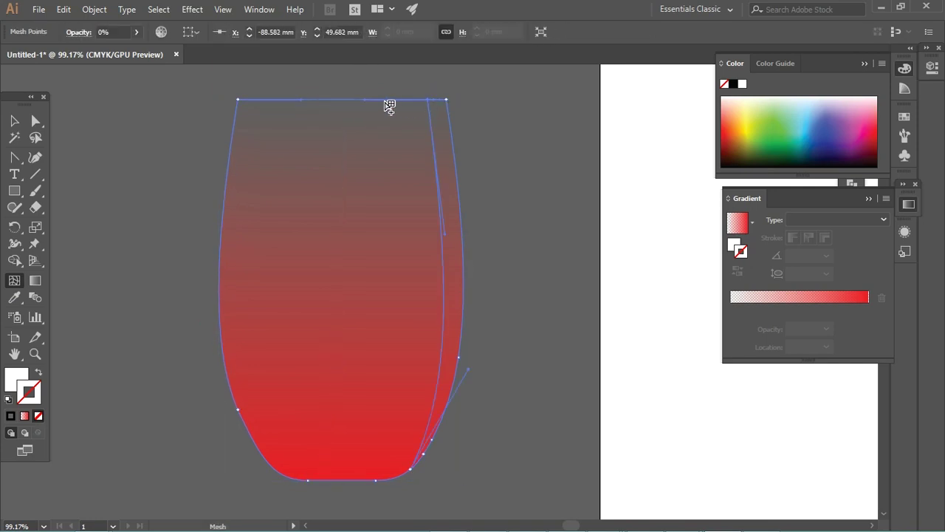
key(ctrl+z)
scroll(443, 105, up, 1)
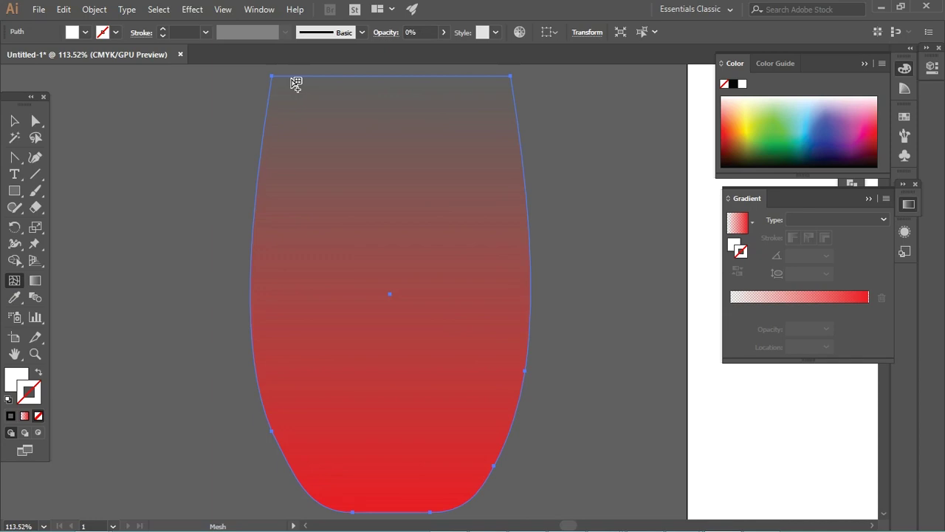
Add vertical mesh lines just inside the glass's left and right sides
click(290, 76)
click(500, 76)
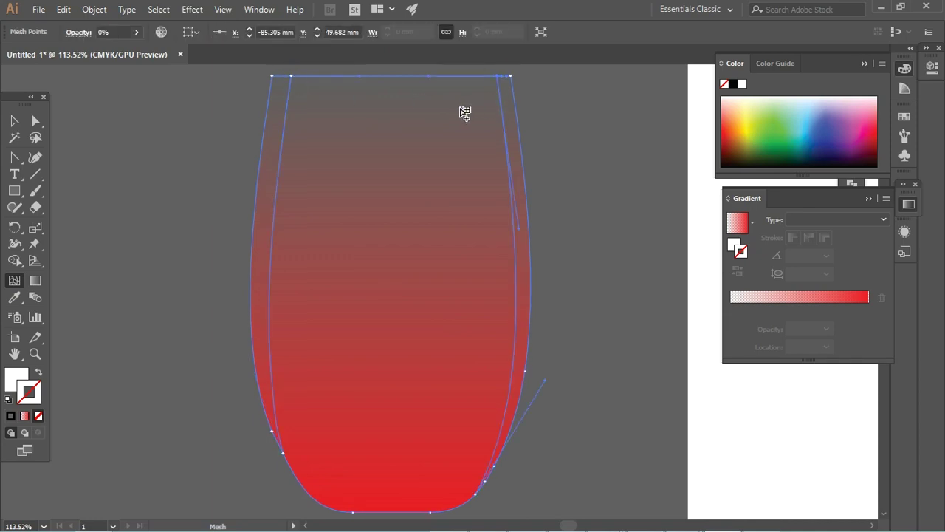
key(ctrl+z)
key(ctrl+z)
click(327, 510)
key(ctrl+z)
click(288, 76)
key(ctrl+z)
click(313, 77)
key(ctrl+z)
click(288, 77)
click(495, 78)
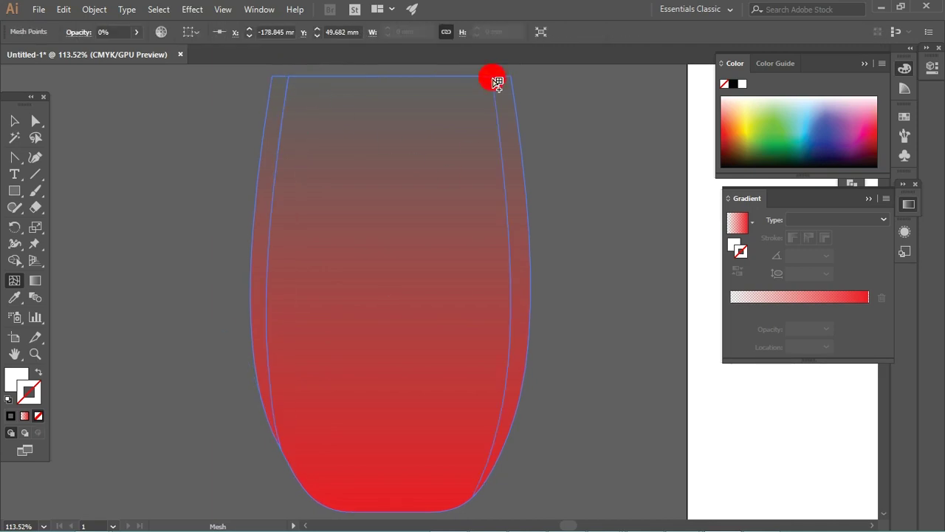
Try and undo mesh points at the lower-left edge, then add one near the lower right
click(308, 494)
key(ctrl+z)
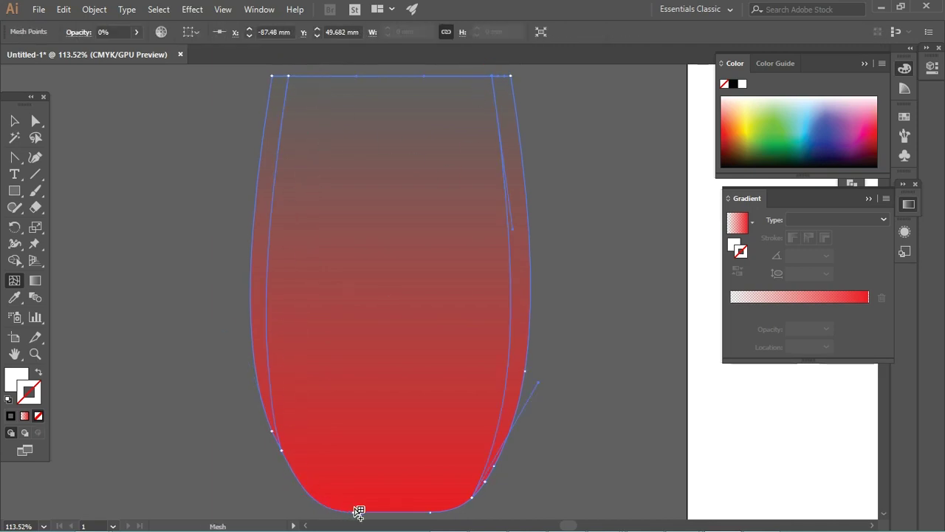
click(298, 490)
key(ctrl+z)
click(298, 483)
key(ctrl+z)
click(485, 490)
Add a horizontal mesh line across the lower glass, undoing a misplaced second line
key(ctrl+z)
scroll(512, 449, up, 1)
click(500, 420)
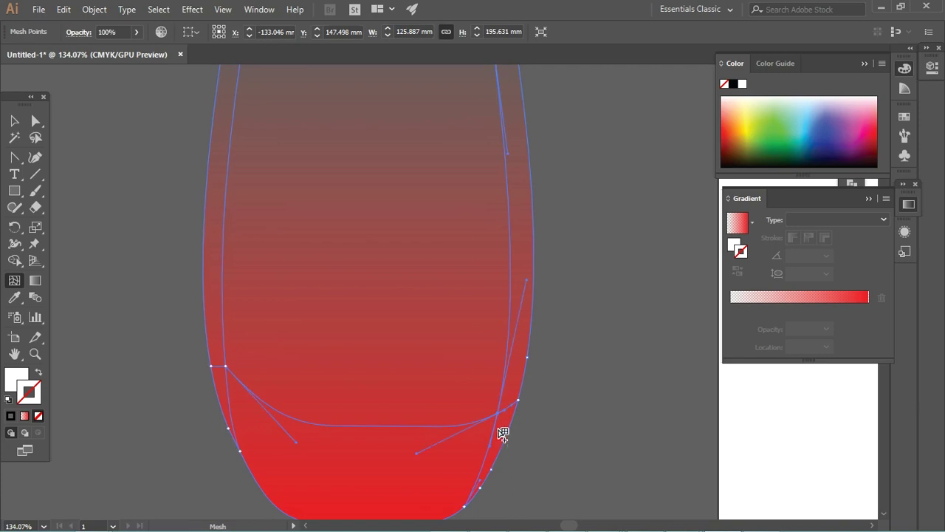
click(487, 476)
drag(488, 477, 485, 394)
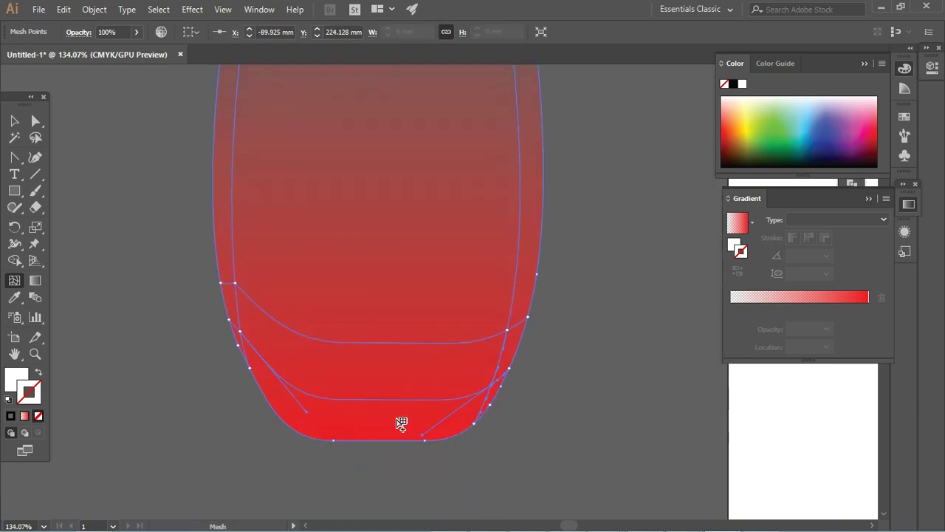
key(ctrl+z)
scroll(487, 407, up, 6)
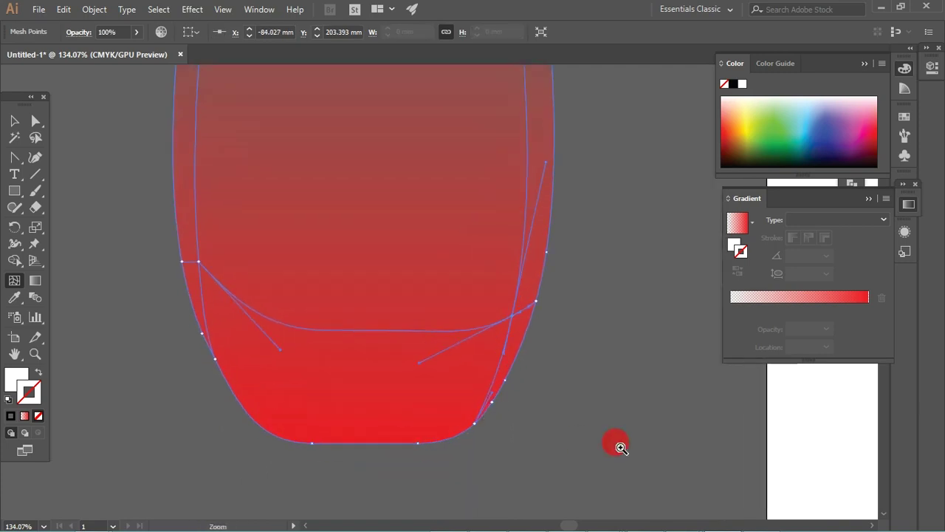
Place a second horizontal mesh line near the glass bottom and select the mesh points
click(523, 330)
click(528, 328)
scroll(547, 317, down, 5)
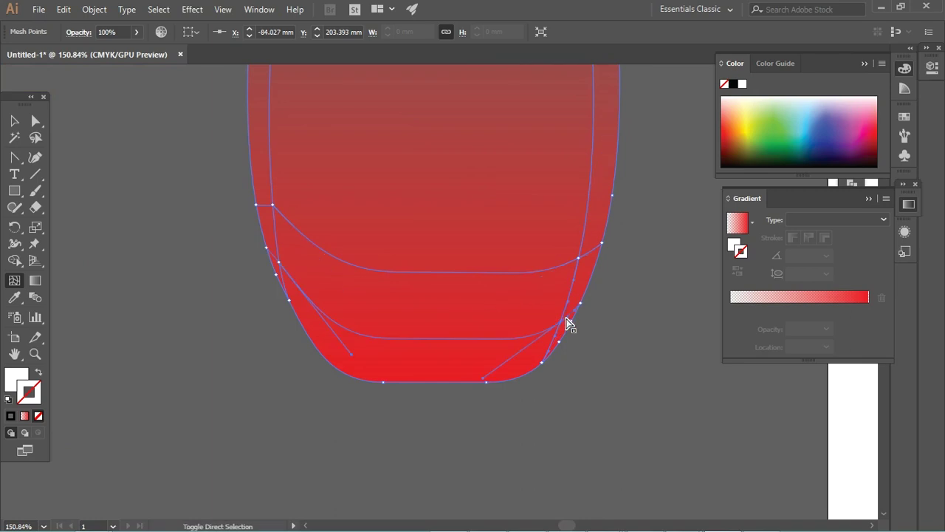
click(35, 121)
click(227, 194)
scroll(295, 331, down, 2)
click(295, 331)
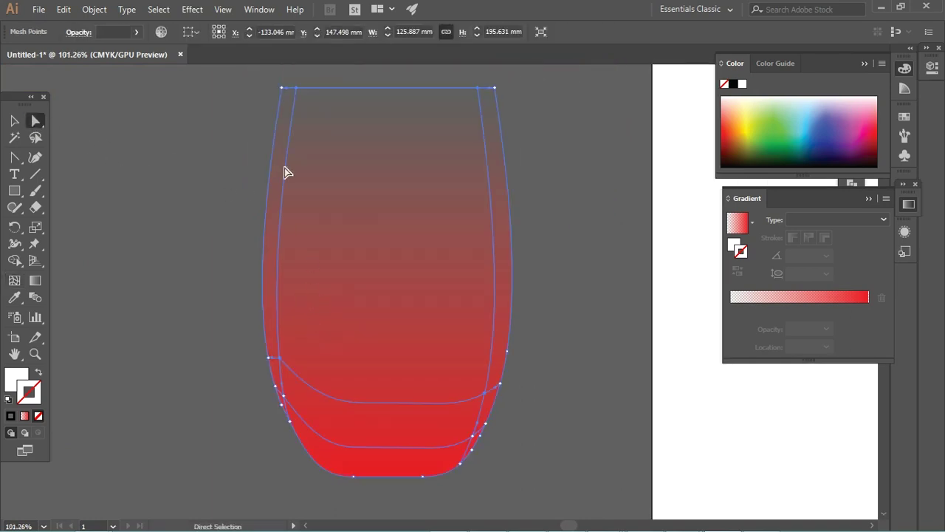
click(285, 91)
click(275, 373)
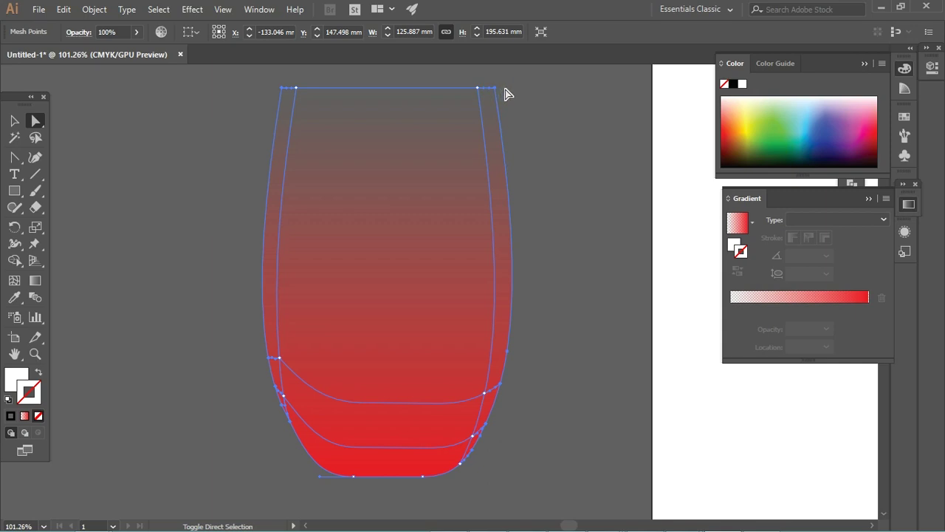
double_click(16, 380)
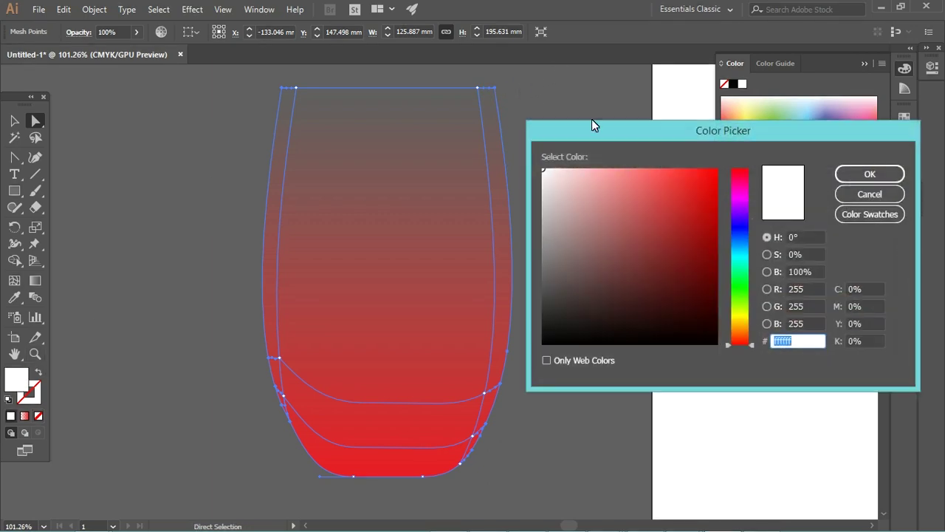
mouse_move(606, 304)
mouse_down()
mouse_move(645, 299)
mouse_move(667, 281)
mouse_up()
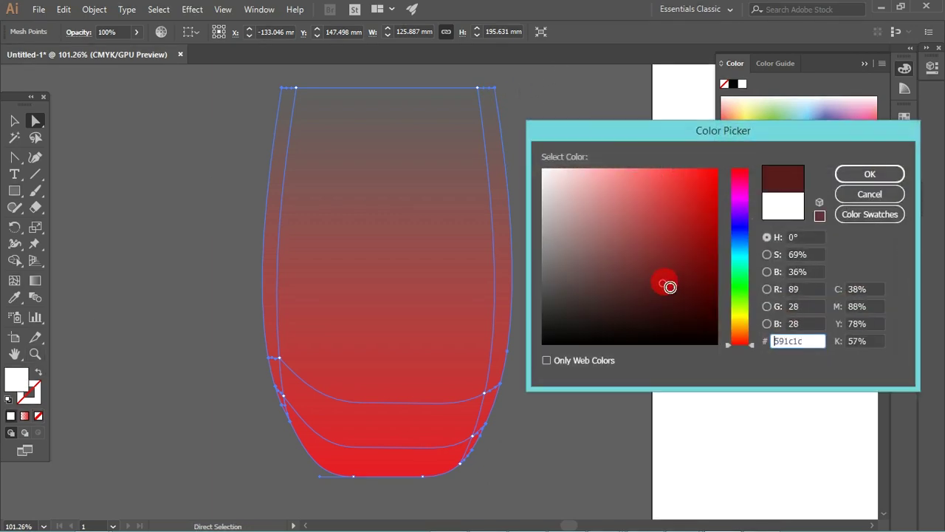
click(869, 174)
click(557, 295)
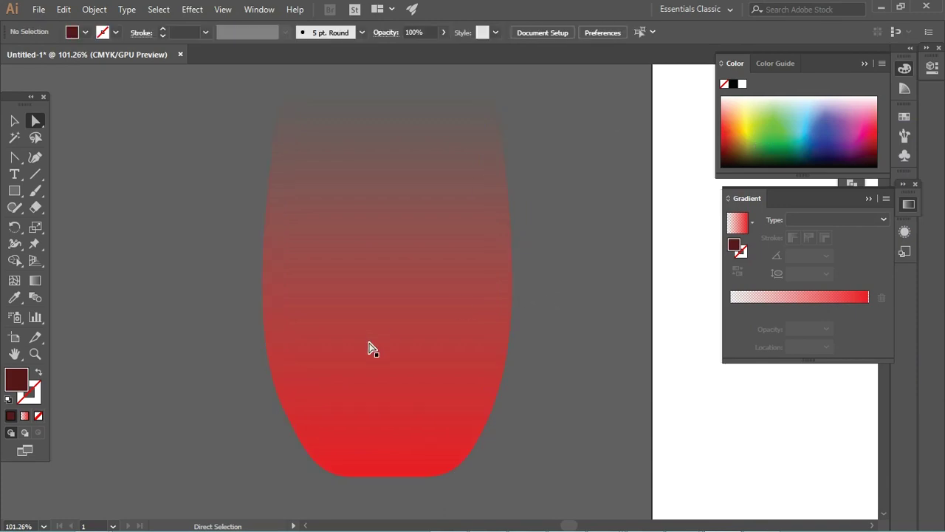
click(371, 348)
click(33, 120)
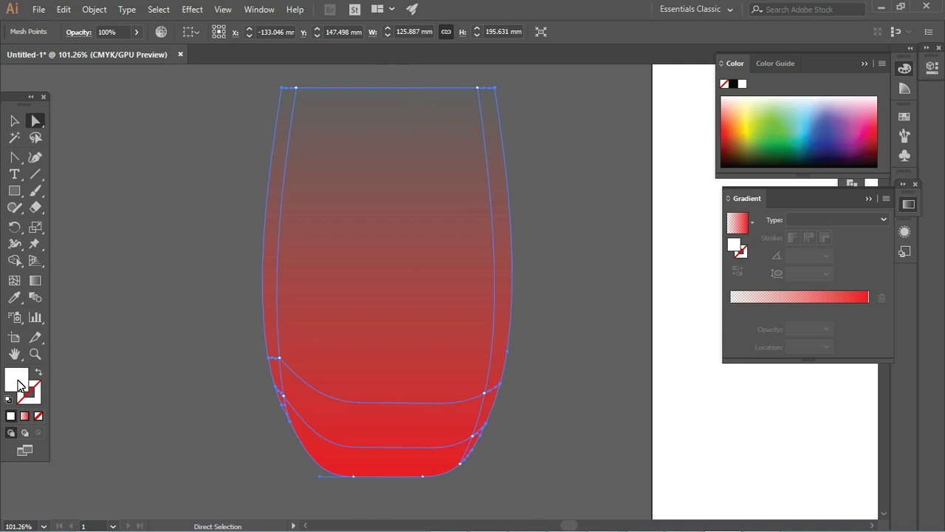
Set the selected mesh point's fill to dark red
click(136, 32)
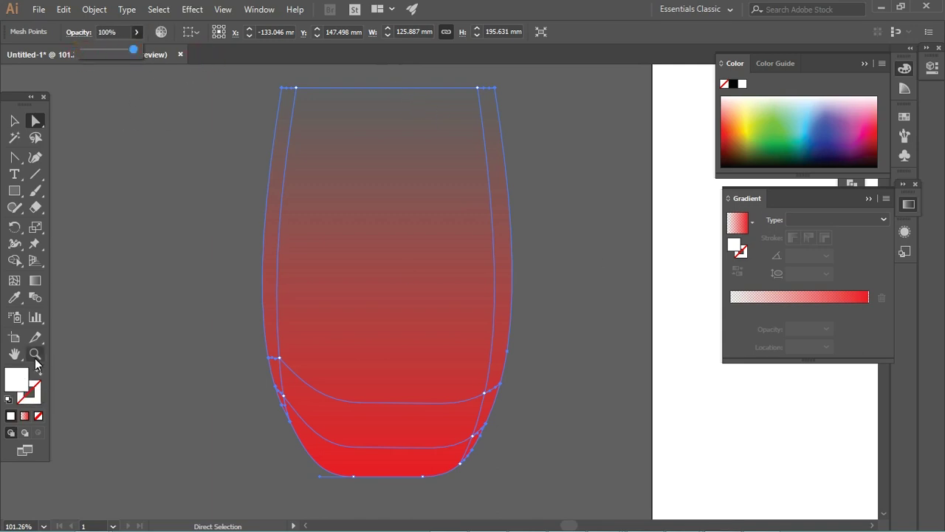
double_click(18, 379)
drag(680, 260, 686, 274)
click(855, 174)
Select the whole glass mesh and raise its opacity to 100%
click(612, 247)
click(400, 116)
click(16, 122)
click(260, 169)
click(136, 32)
click(133, 49)
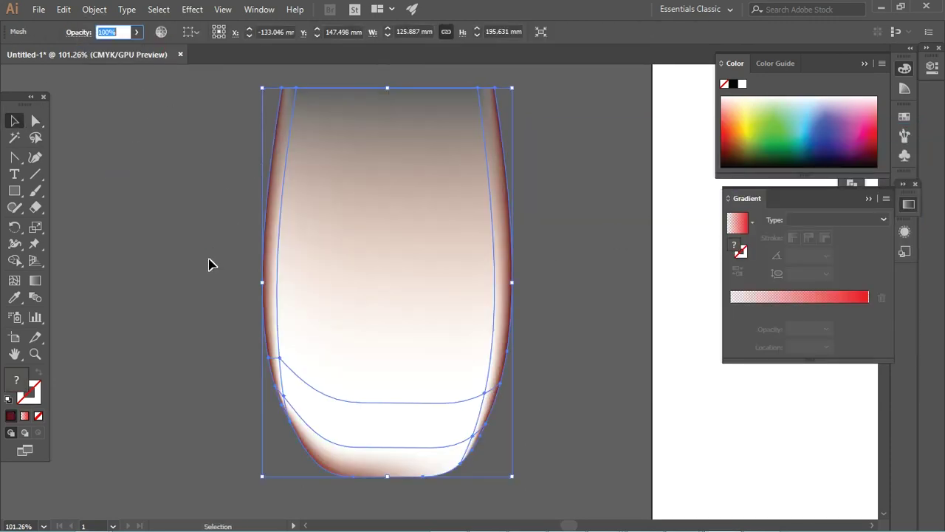
click(536, 248)
mouse_move(436, 293)
mouse_down()
mouse_move(586, 320)
mouse_move(437, 293)
mouse_up()
Select the lower-left and lower-right mesh points and check their opacity
click(36, 121)
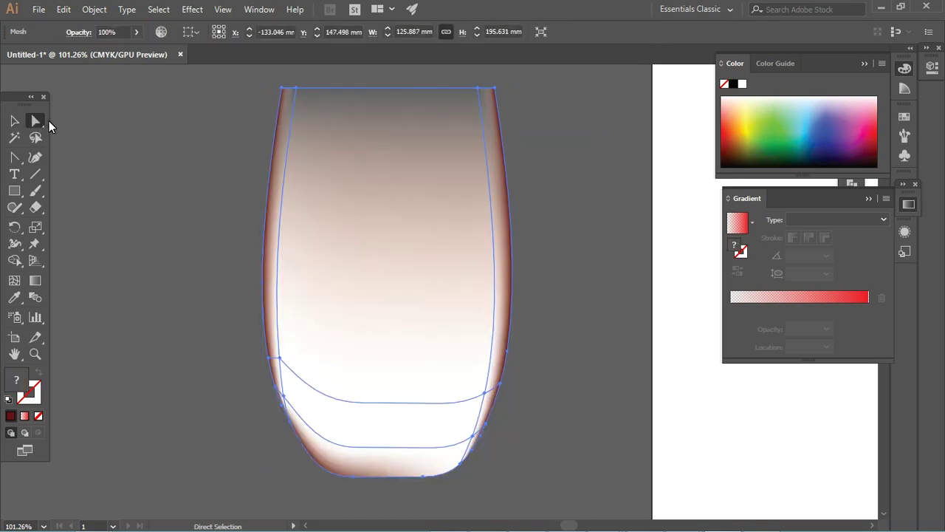
click(279, 359)
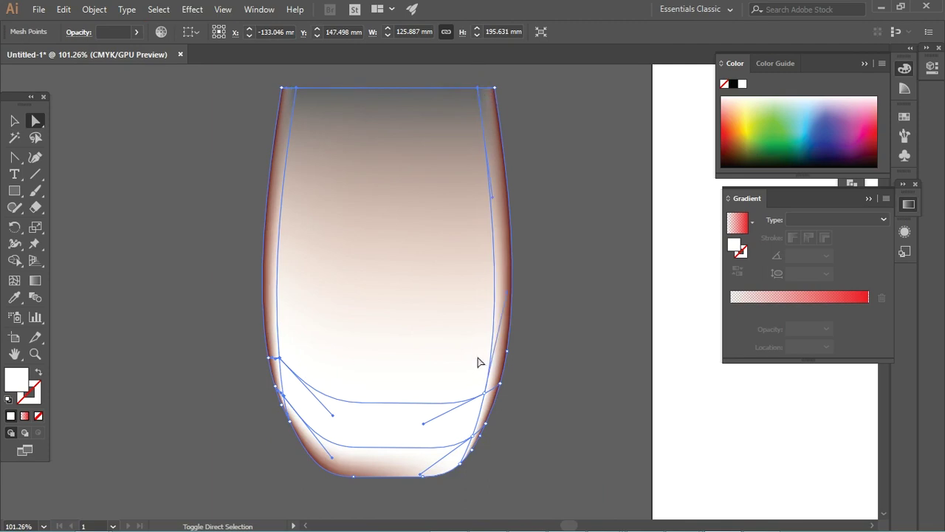
click(473, 439)
click(135, 32)
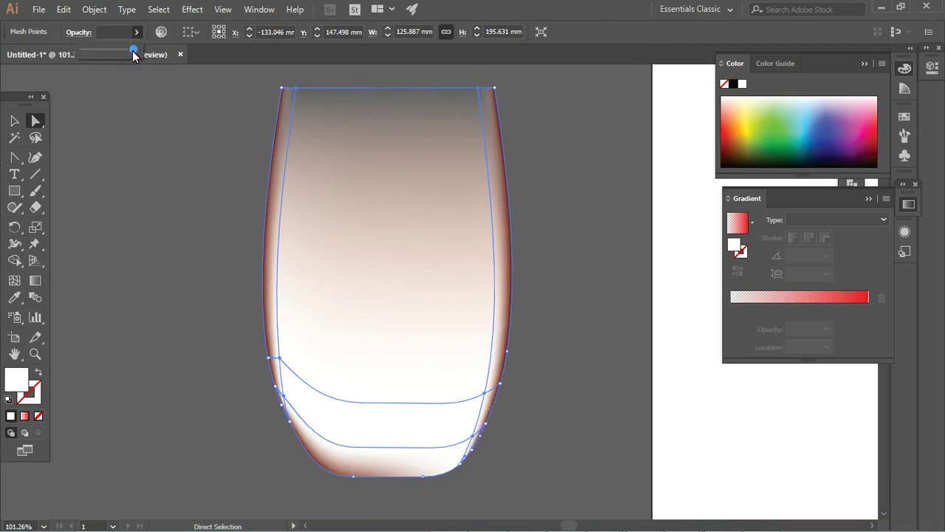
click(153, 131)
click(249, 426)
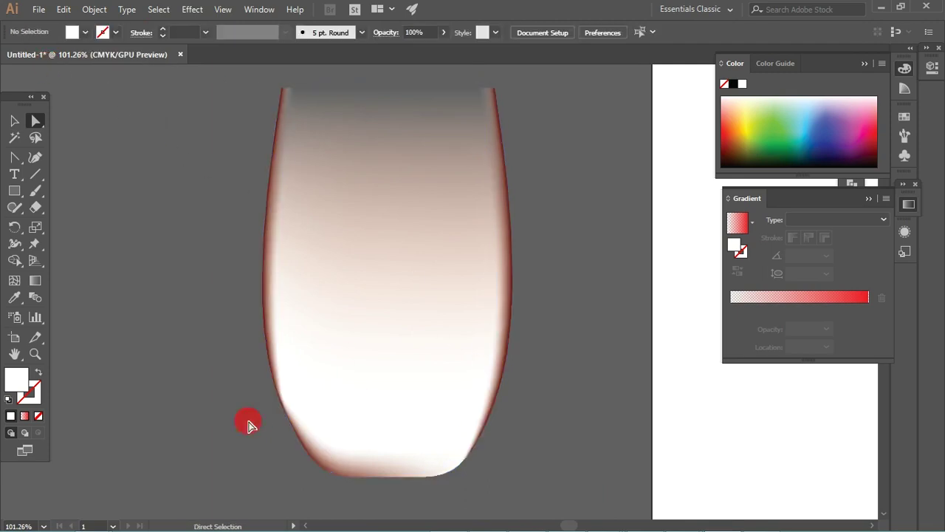
Set the whole glass mesh's blend mode to Overlay and preview it
click(14, 123)
click(379, 318)
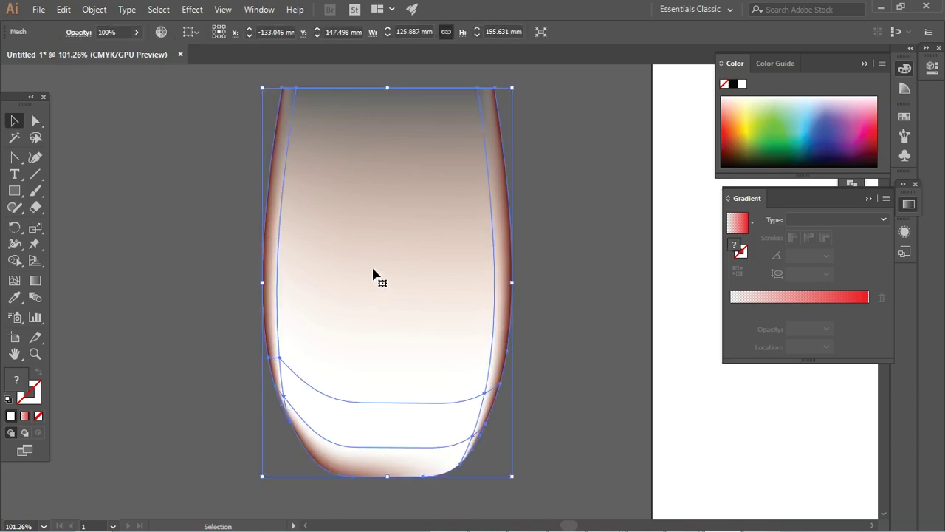
click(78, 31)
click(23, 55)
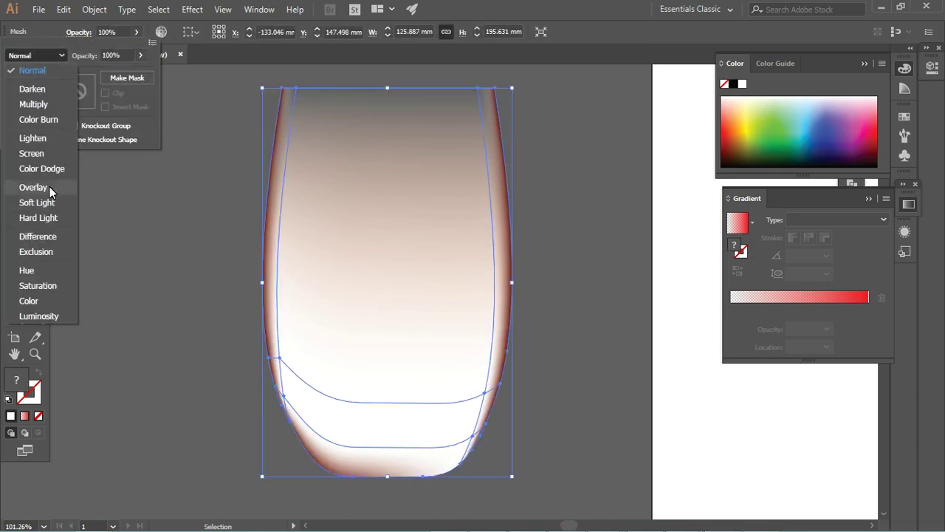
click(34, 185)
click(173, 285)
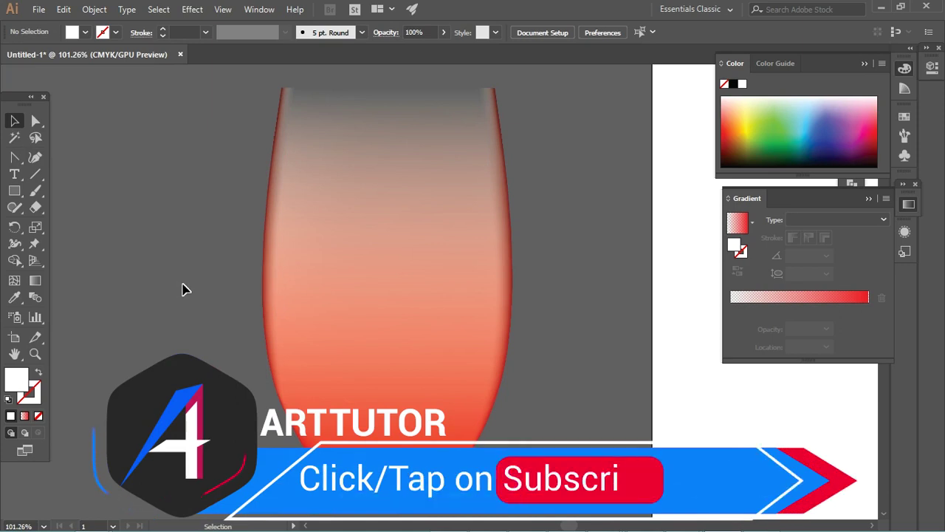
Undo the Overlay blend mode and zoom in to select the glass's lower mesh points
key(ctrl+z)
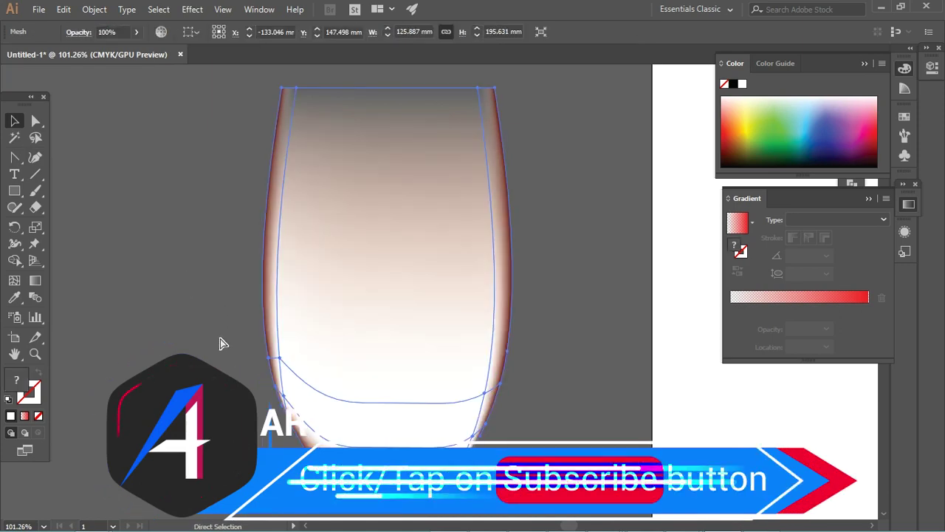
click(376, 408)
click(375, 408)
key(a)
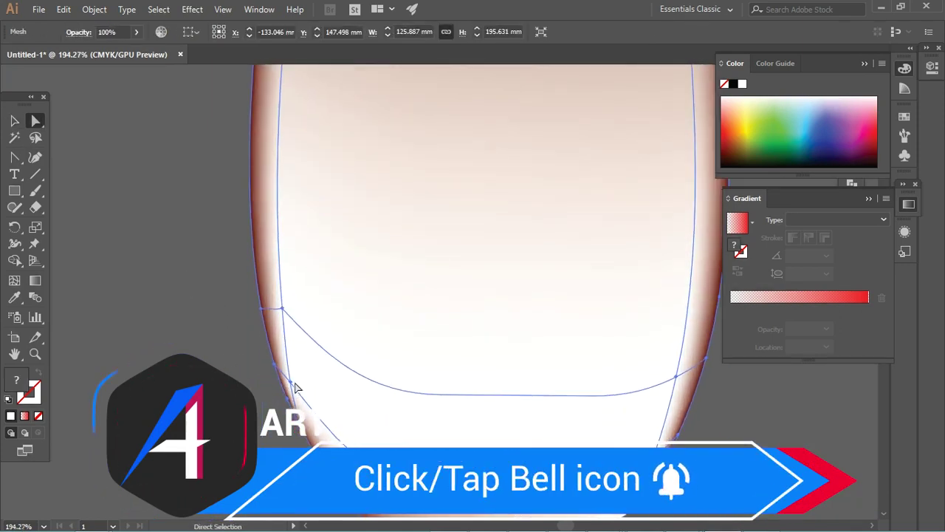
click(288, 369)
scroll(318, 309, down, 1)
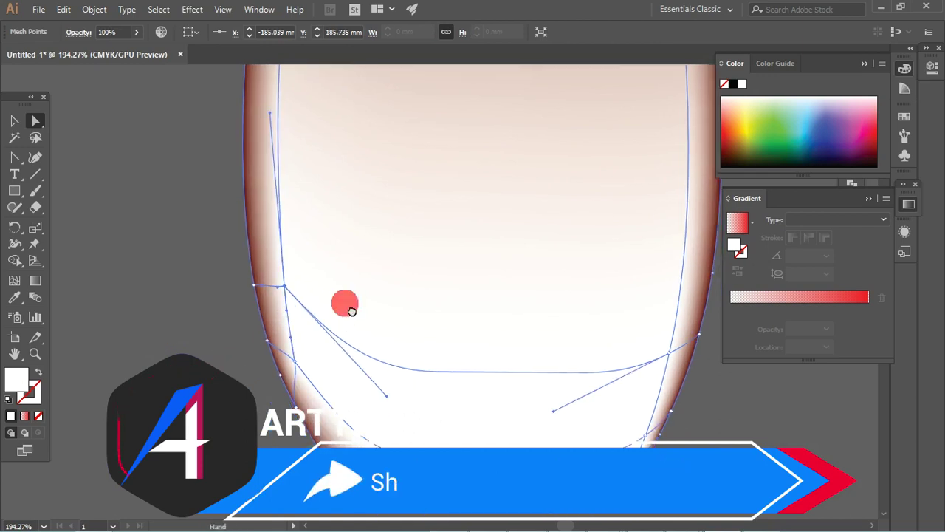
scroll(310, 295, down, 2)
click(253, 280)
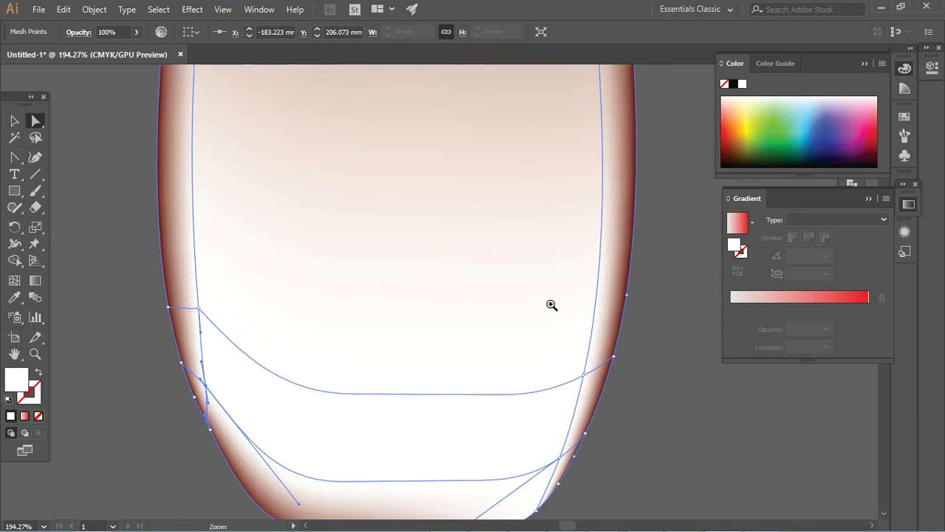
scroll(550, 303, down, 5)
drag(428, 327, 367, 244)
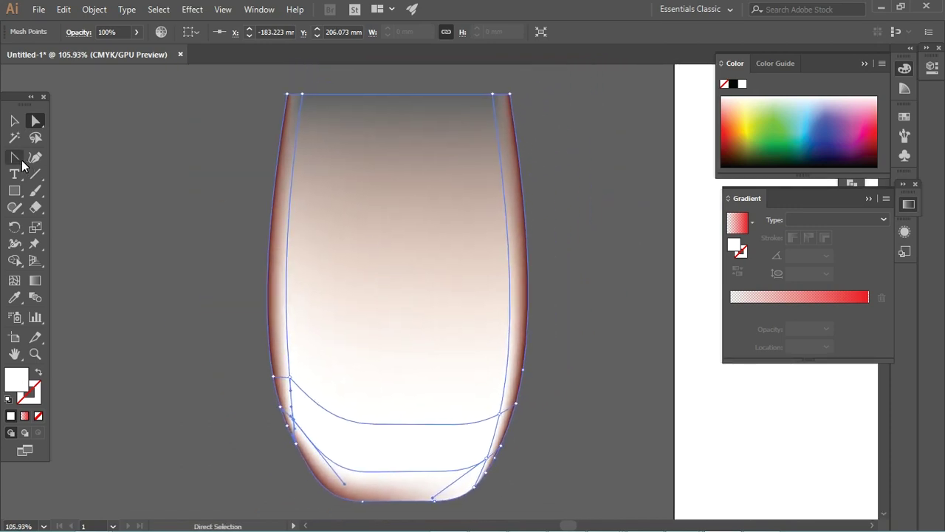
Add a vertical mesh line down the glass centre and make its top point fully transparent
key(u)
click(401, 99)
click(36, 120)
click(127, 221)
click(396, 97)
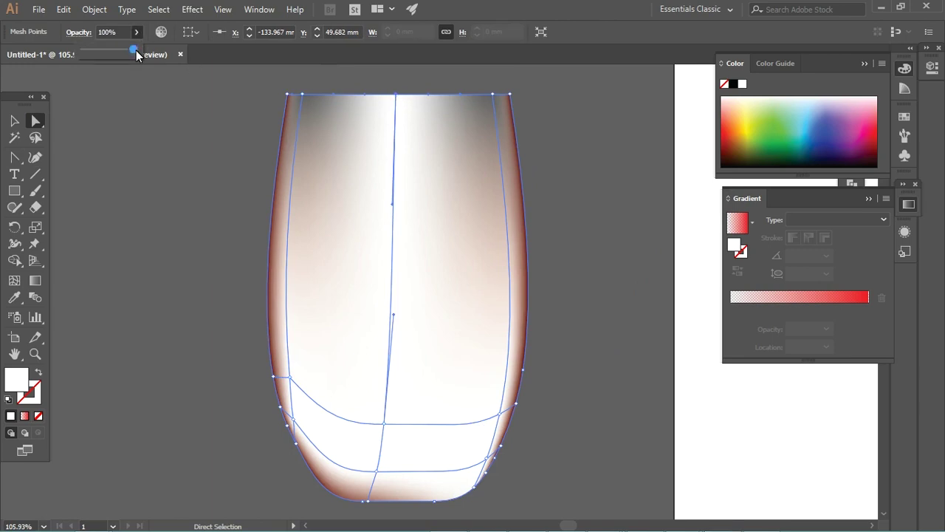
drag(135, 50, 55, 61)
Select the bottom-centre mesh points and preview the shading
click(384, 424)
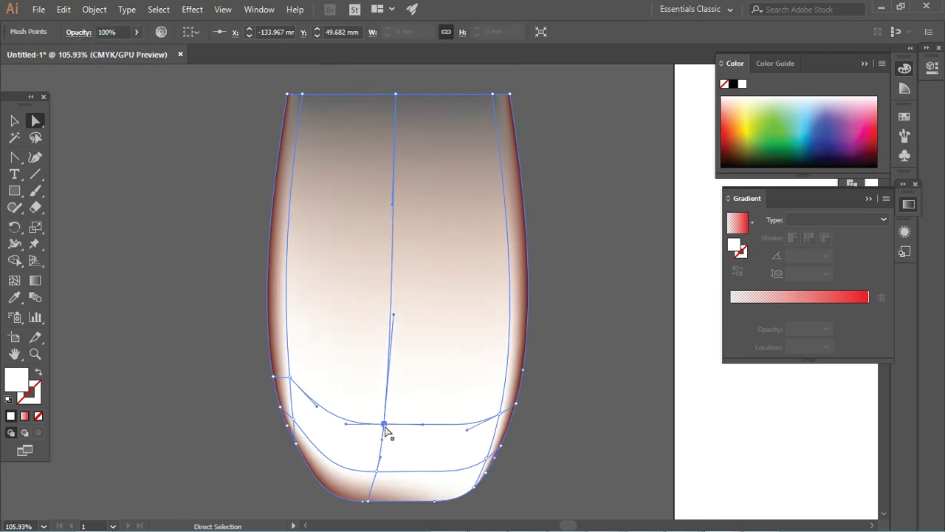
shift+click(377, 470)
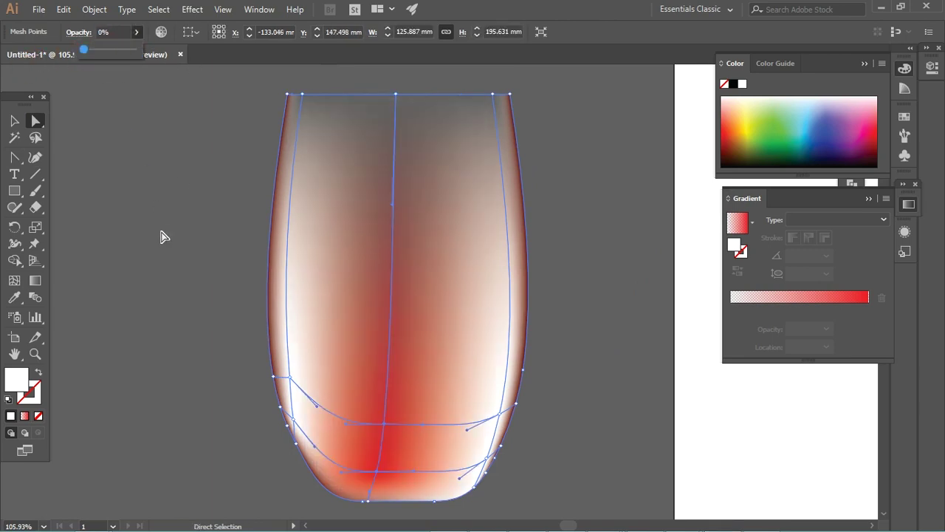
click(550, 259)
click(447, 305)
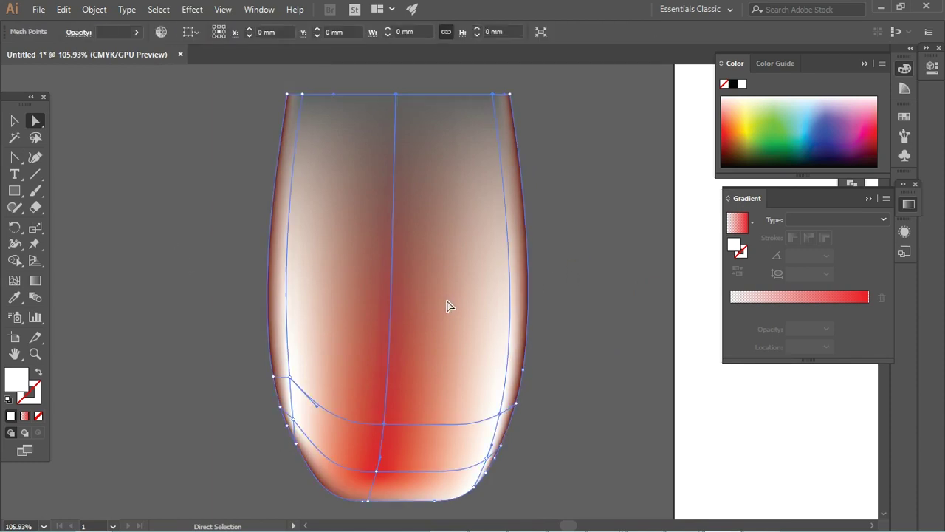
click(542, 275)
click(421, 243)
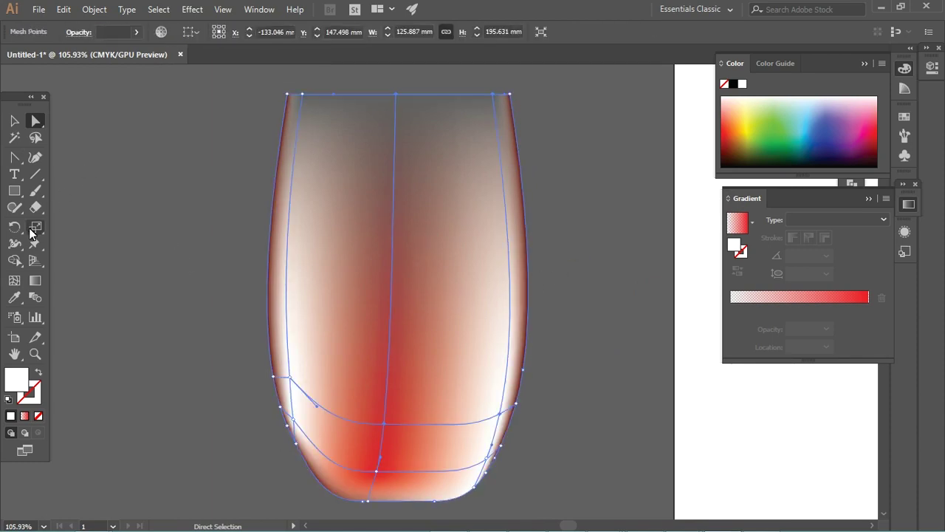
Add vertical mesh lines on the left and right sides of the glass
click(14, 281)
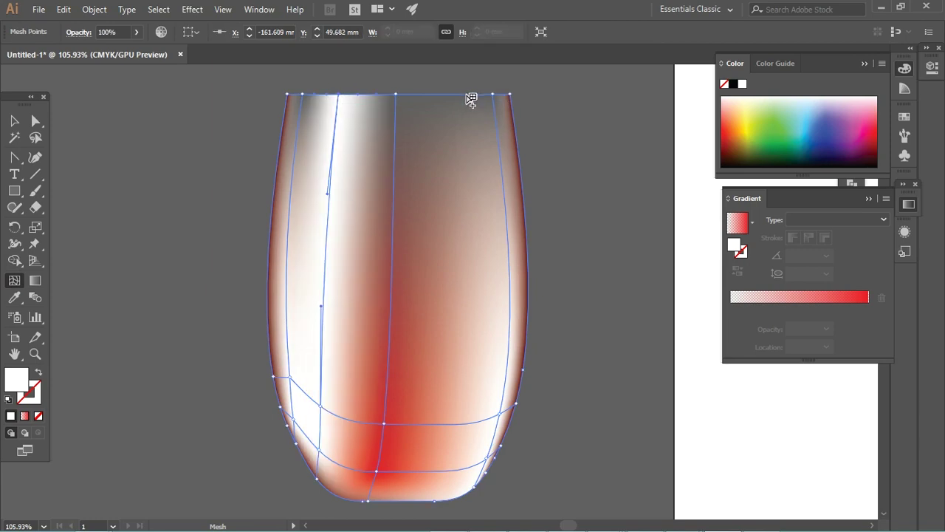
click(473, 95)
click(14, 120)
click(144, 174)
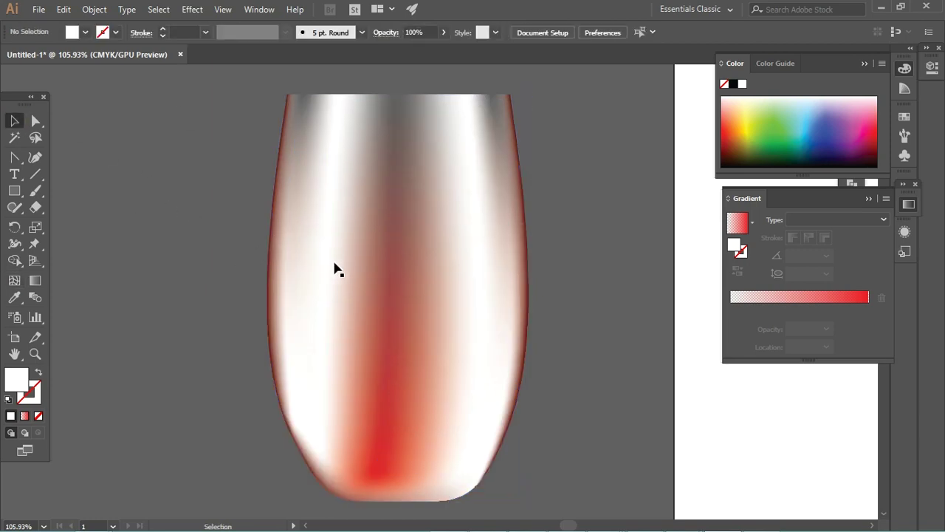
Select the glass's lower-left and lower-right mesh points
click(312, 321)
key(a)
click(296, 423)
click(485, 458)
click(542, 428)
ctrl+click(491, 401)
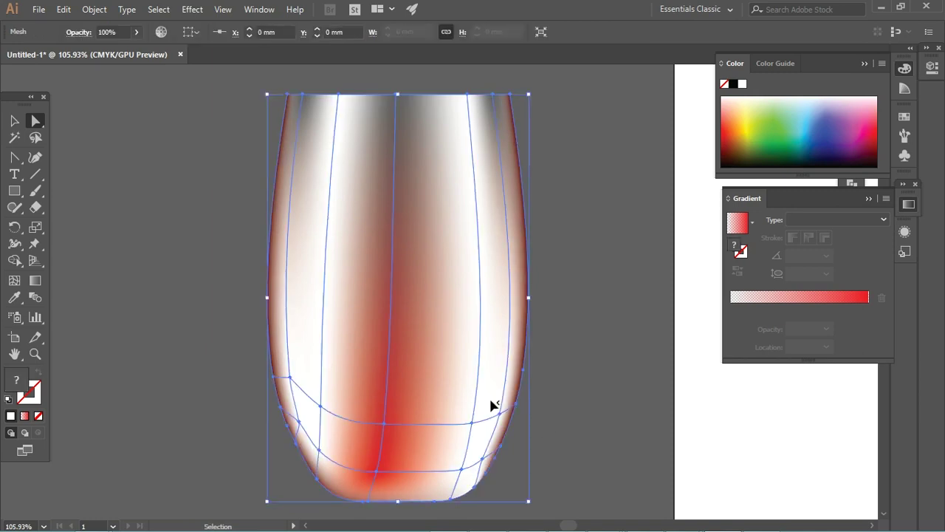
drag(411, 285, 401, 306)
click(309, 429)
shift+click(458, 441)
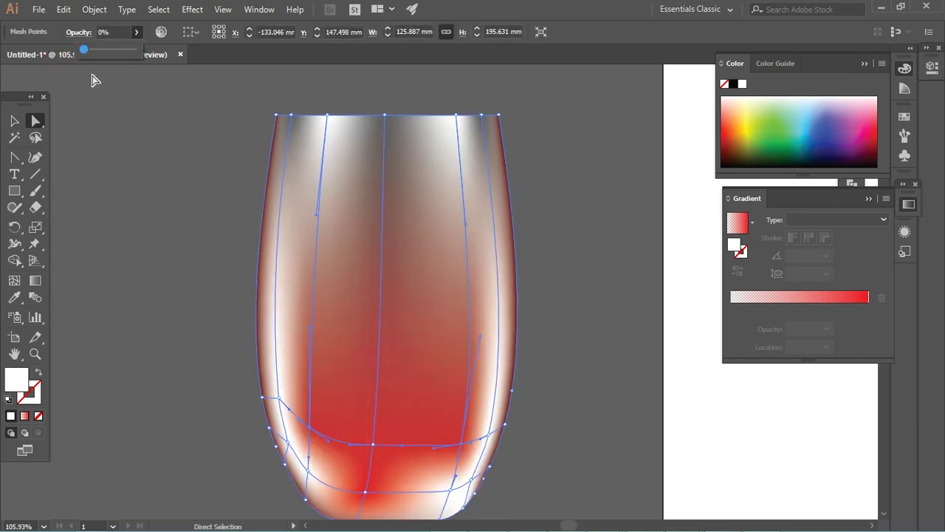
click(149, 267)
Fade the left edge's white highlight to transparent
drag(319, 346, 302, 295)
click(303, 399)
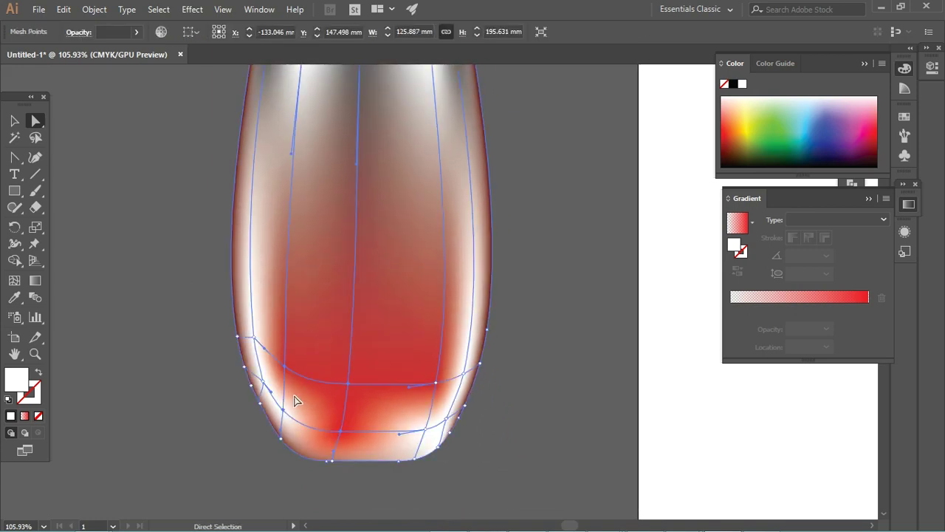
click(441, 426)
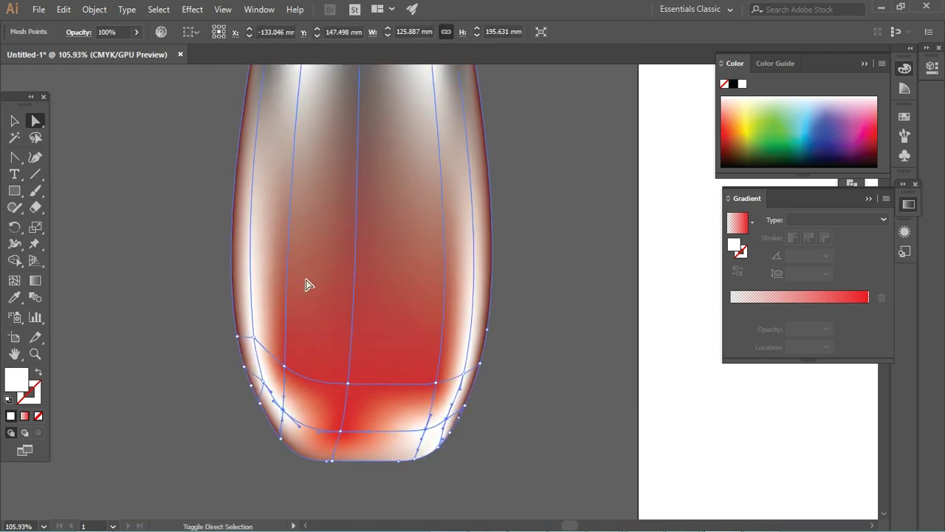
click(152, 305)
drag(304, 312, 287, 375)
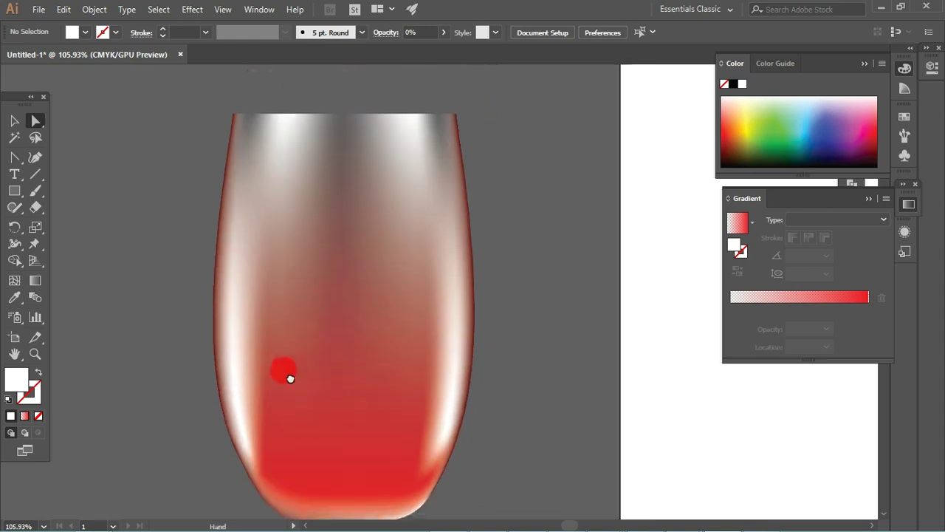
click(268, 377)
click(237, 393)
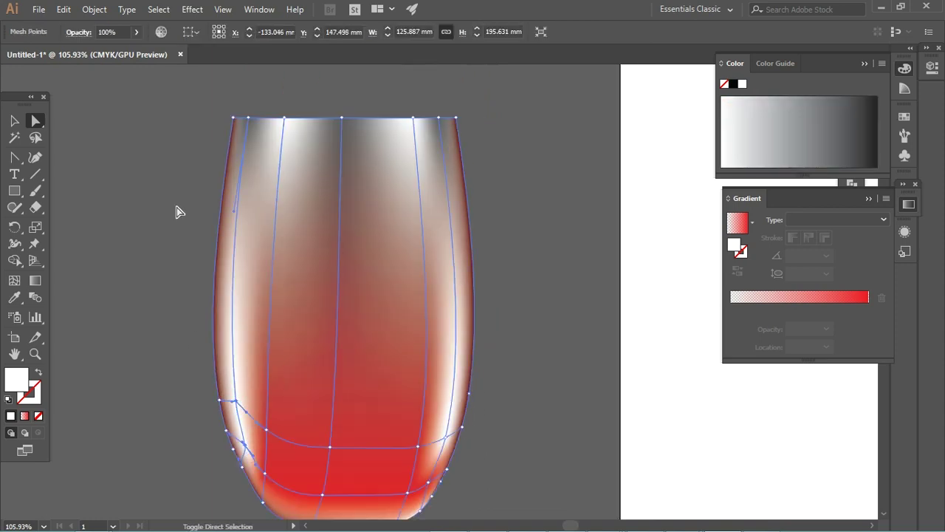
drag(118, 41, 96, 37)
click(513, 282)
Make the right-edge highlight fully transparent and zoom in on the glass bottom
click(423, 370)
click(447, 440)
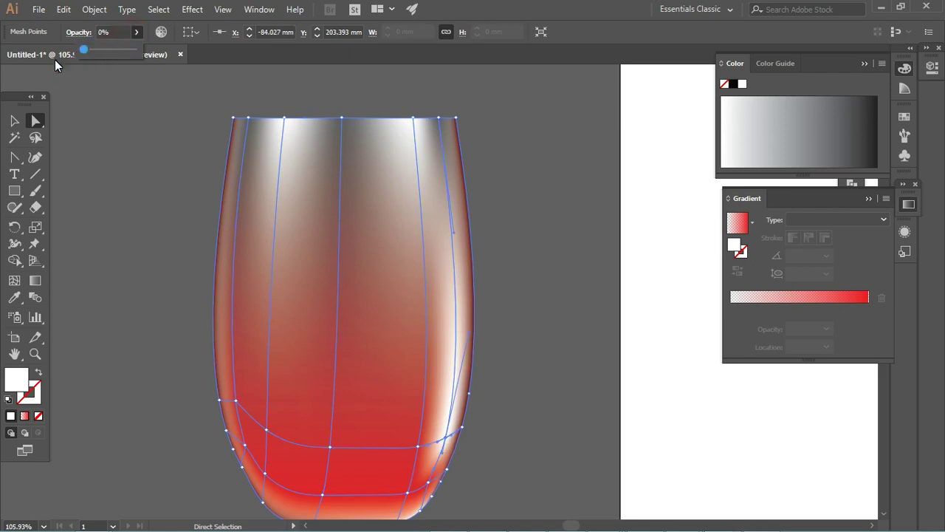
click(141, 266)
drag(501, 316, 494, 294)
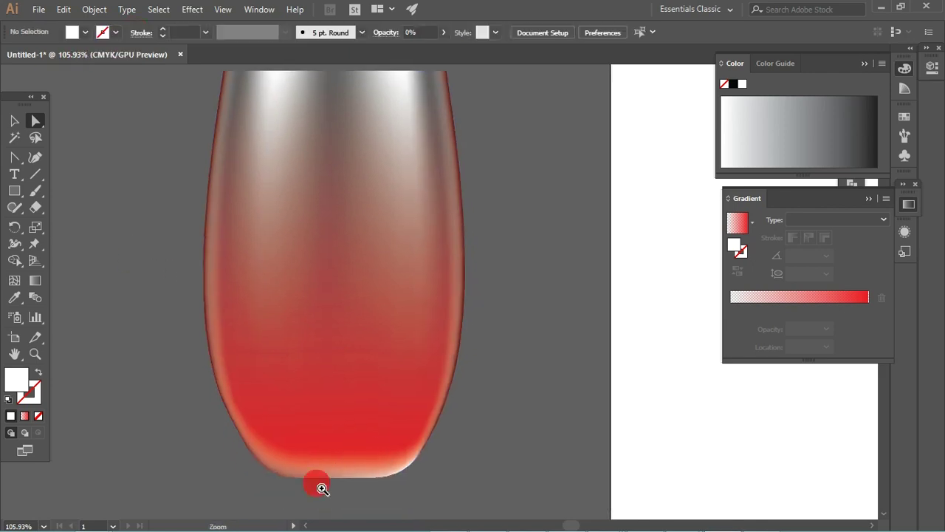
click(322, 488)
Colour the mesh points along the glass base near-black dark red
click(303, 371)
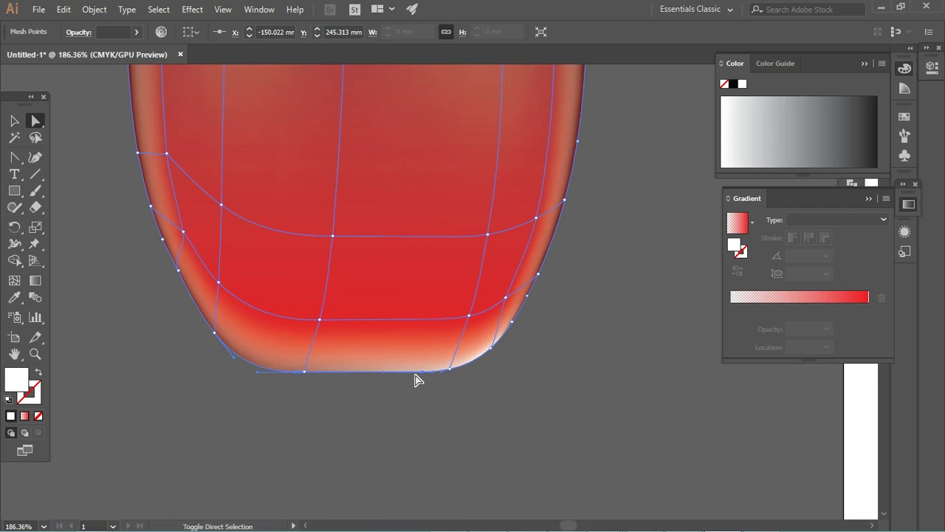
shift+click(449, 367)
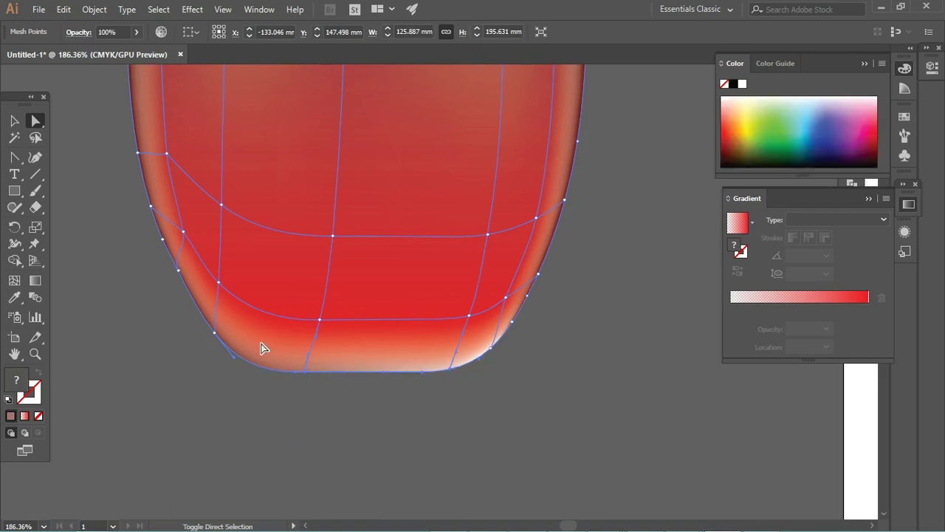
click(721, 155)
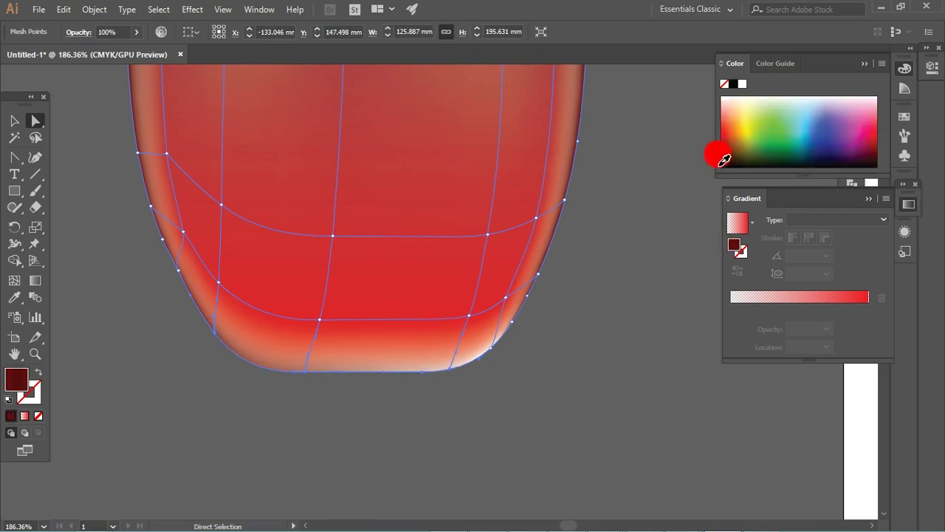
click(724, 165)
scroll(289, 308, down, 2)
Add a dark horizontal mesh line near the base of the glass
key(u)
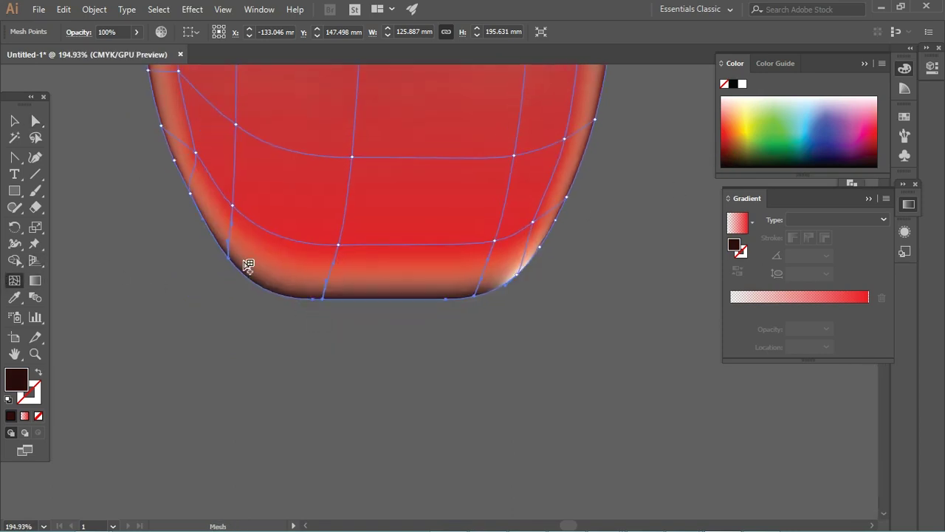
click(333, 270)
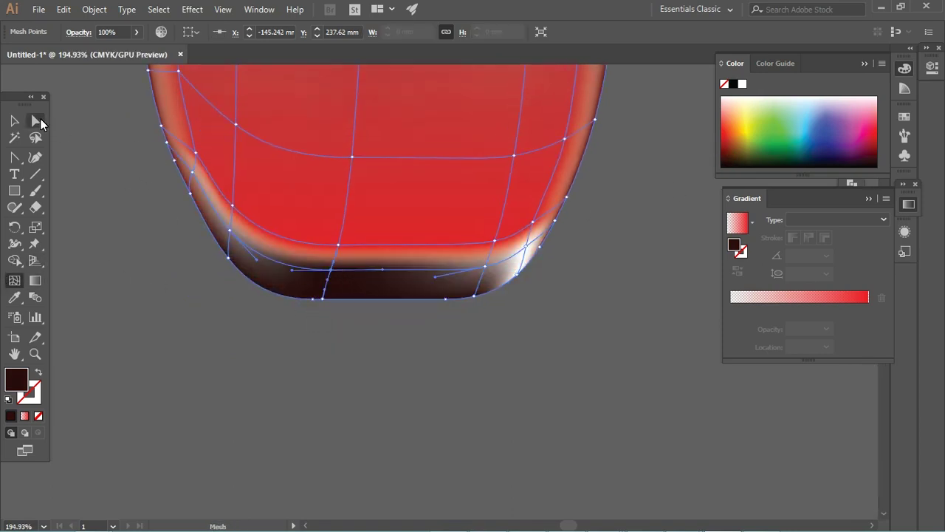
key(a)
key(ctrl+shift+a)
ctrl+alt+click(113, 200)
scroll(113, 200, up, 5)
click(200, 177)
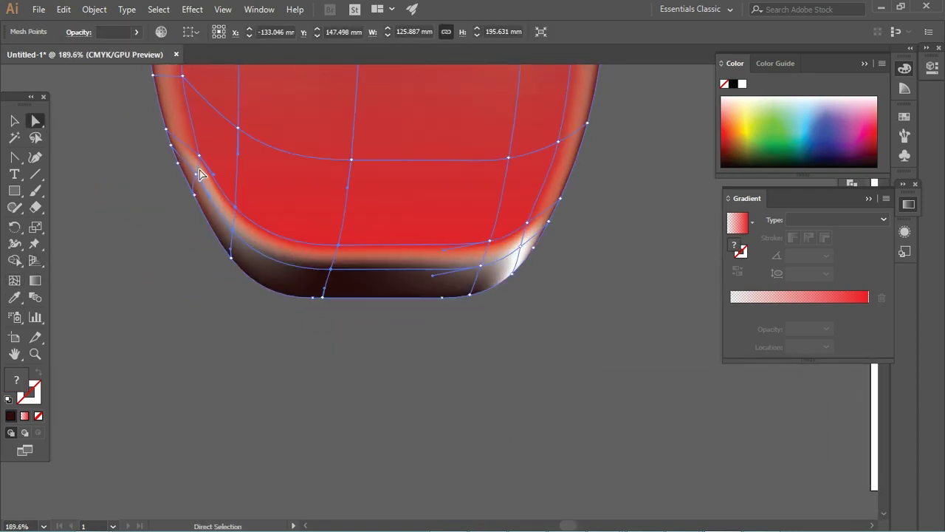
Move the left-edge point and base-line points lower to reshape the dark band
click(195, 182)
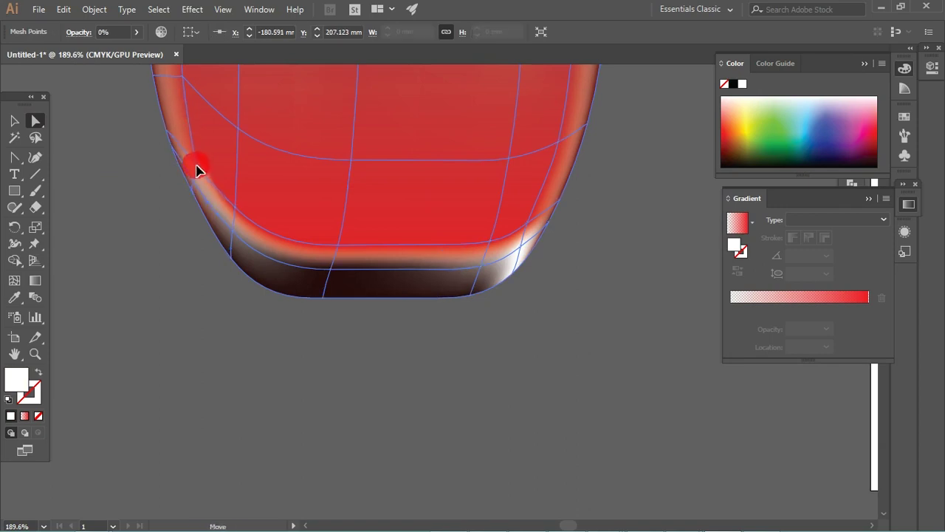
drag(527, 222, 526, 249)
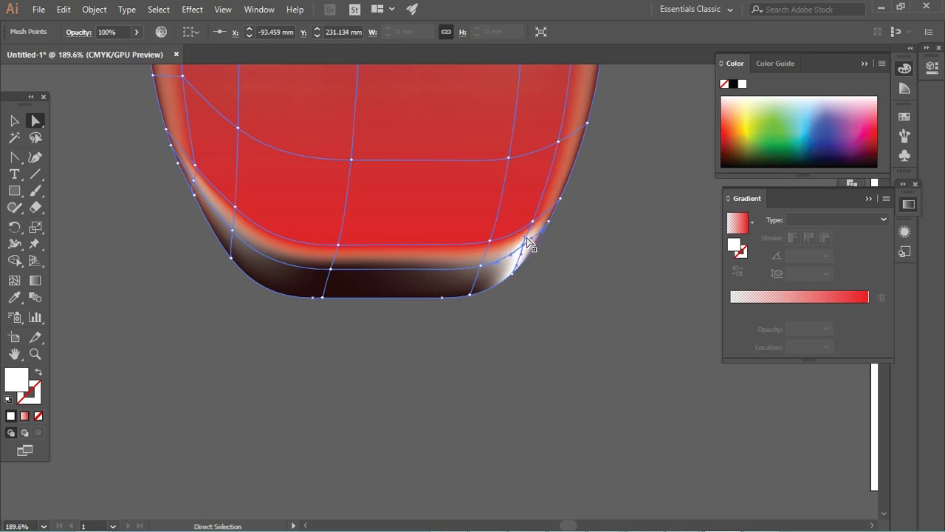
drag(332, 272, 321, 278)
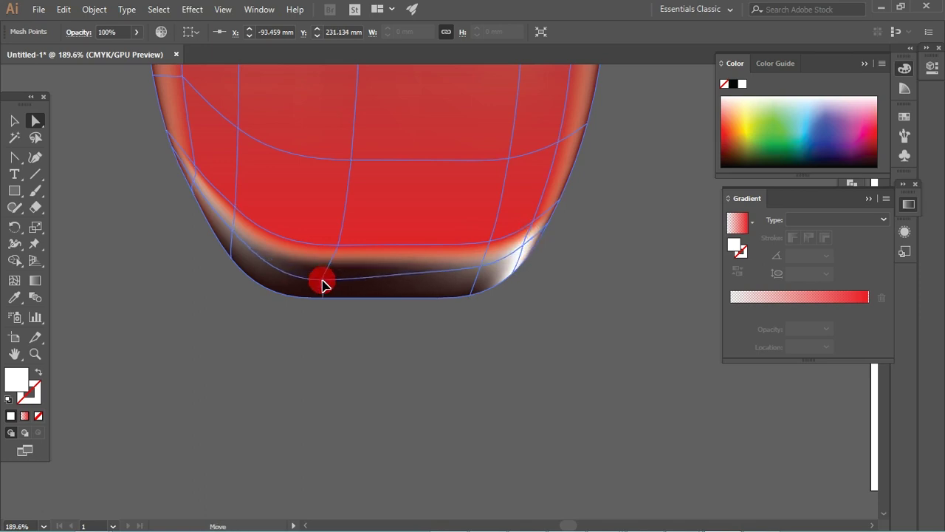
drag(481, 266, 473, 282)
drag(339, 245, 333, 260)
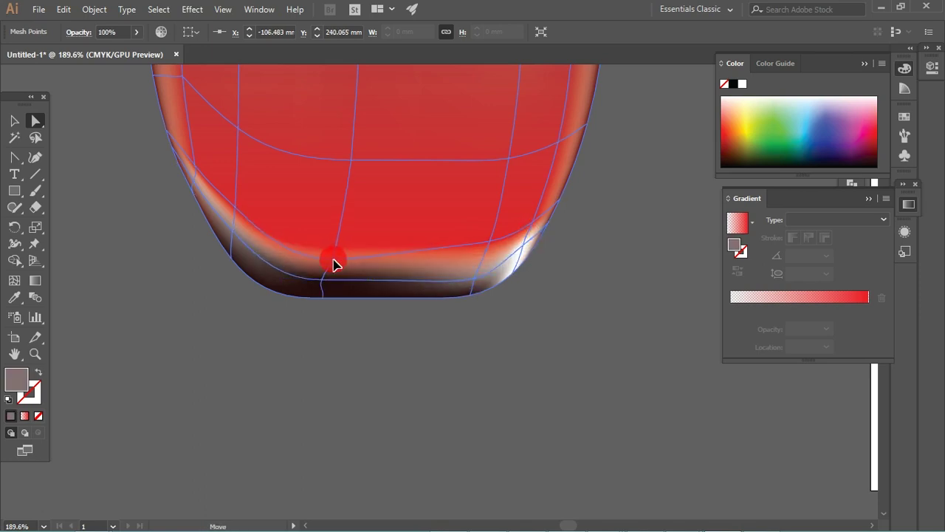
drag(489, 242, 479, 255)
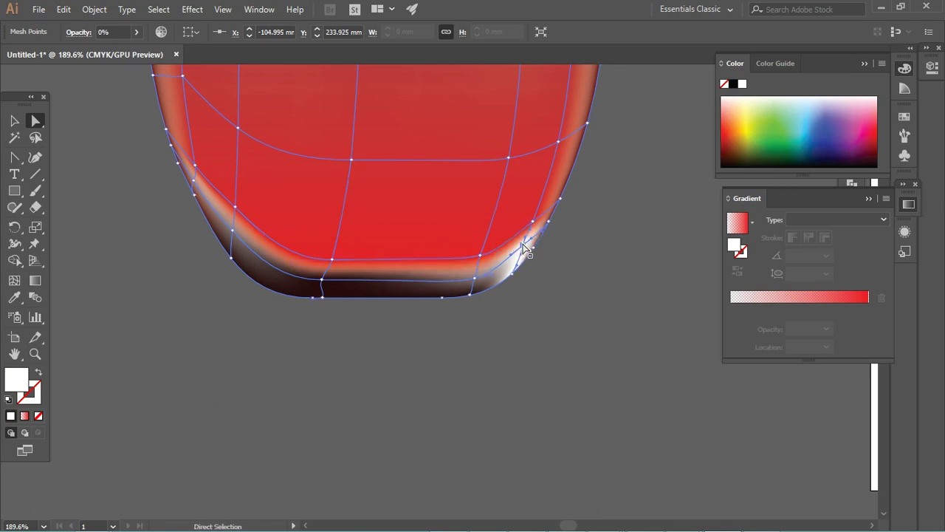
shift+click(234, 232)
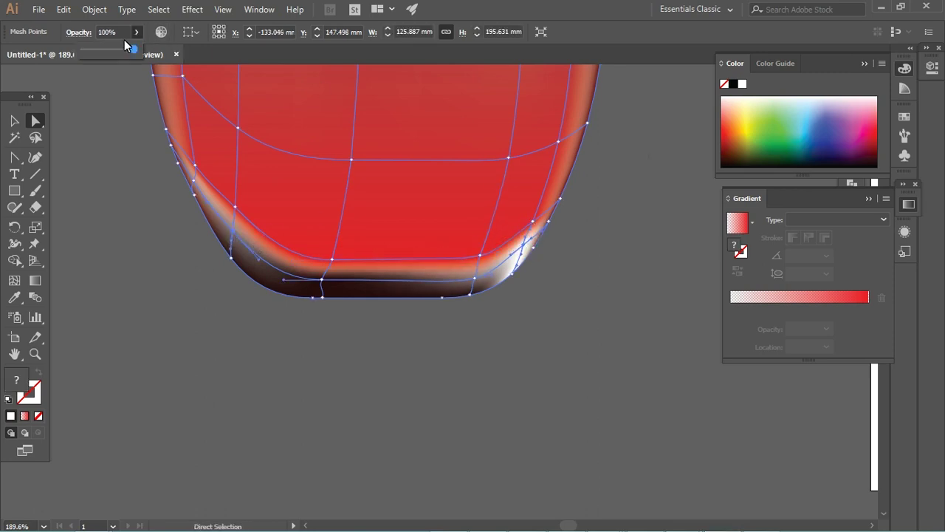
click(182, 316)
Give the mesh point above the dark base a light pink colour at 84% opacity
mouse_move(463, 306)
mouse_down()
mouse_move(227, 261)
mouse_move(483, 310)
mouse_up()
click(334, 276)
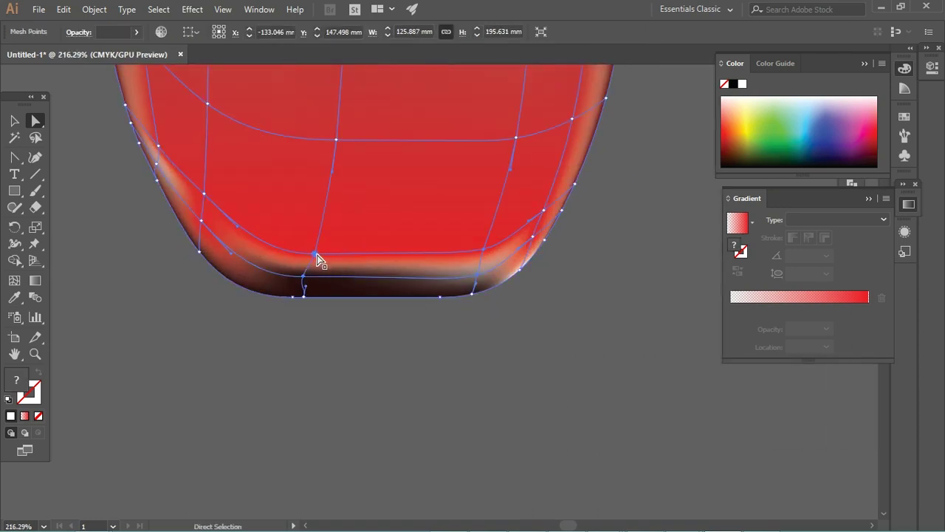
click(316, 254)
click(737, 111)
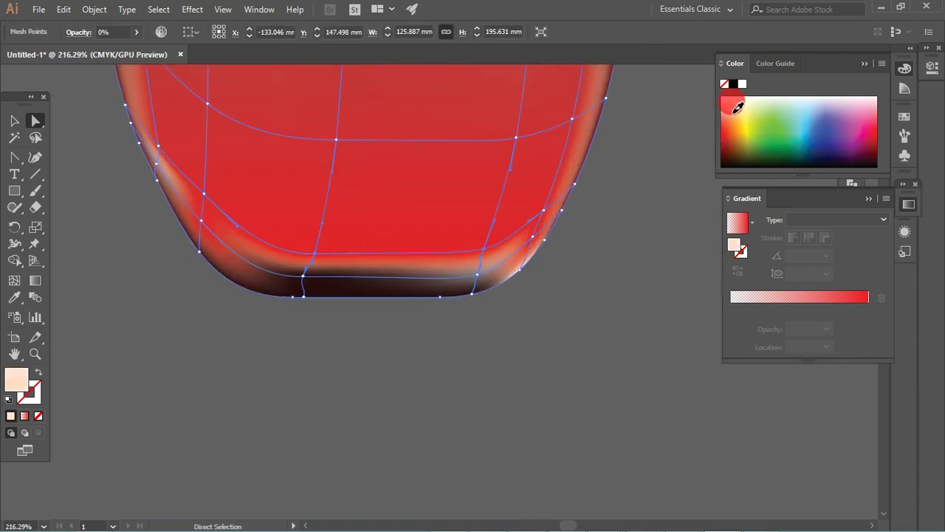
drag(126, 48, 125, 50)
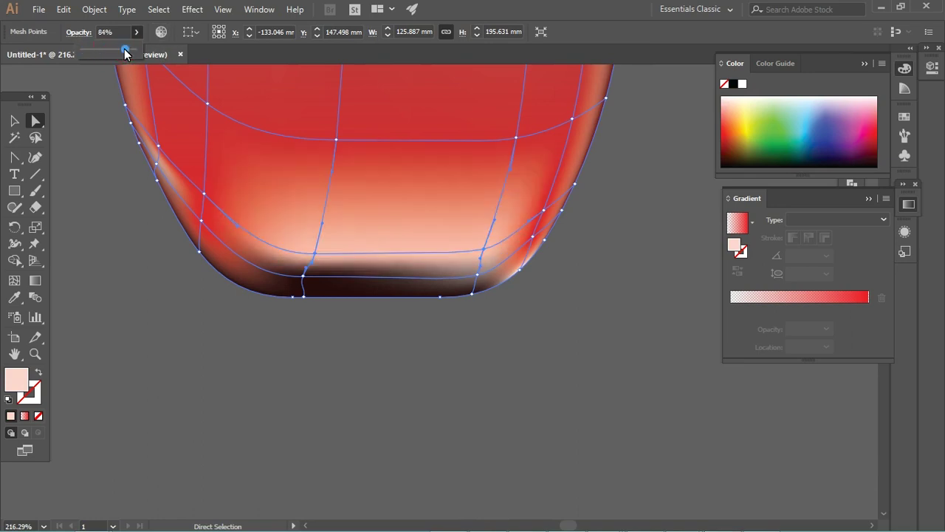
click(285, 338)
Drag two mesh points on the glass's left side to reshape the shading
mouse_move(376, 289)
mouse_down()
mouse_move(163, 239)
mouse_move(349, 256)
mouse_up()
click(350, 255)
scroll(245, 202, up, 5)
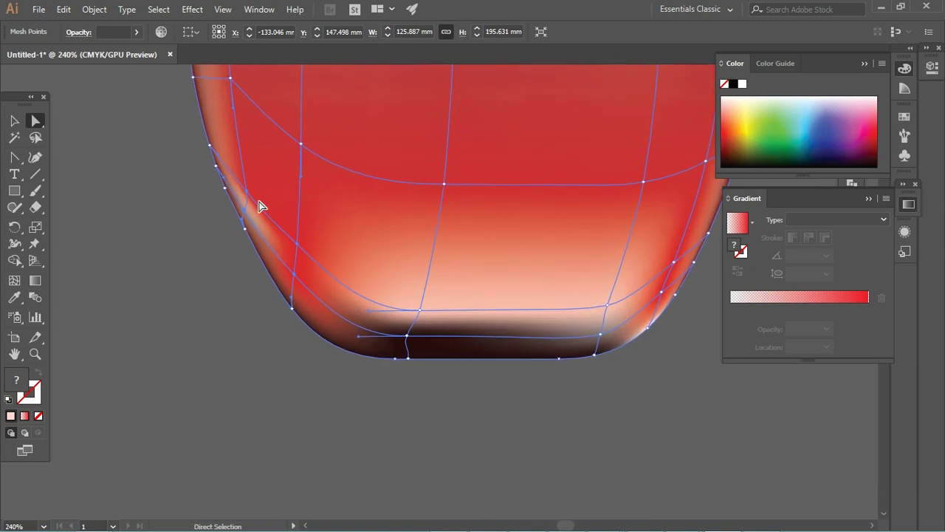
click(249, 199)
mouse_move(249, 220)
mouse_down()
mouse_move(258, 257)
mouse_move(240, 182)
mouse_up()
click(251, 225)
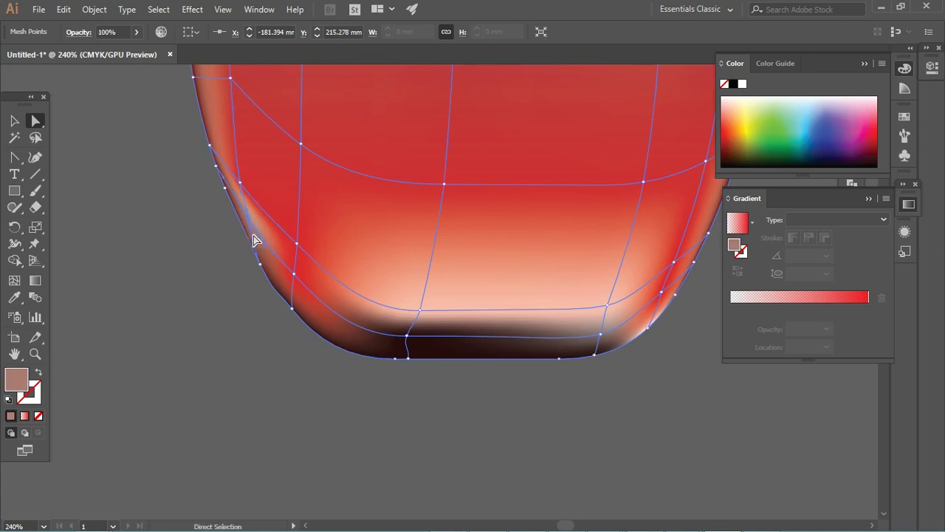
click(242, 198)
drag(248, 223, 255, 233)
Add a mesh line above the glass base, then undo it
scroll(255, 233, up, 8)
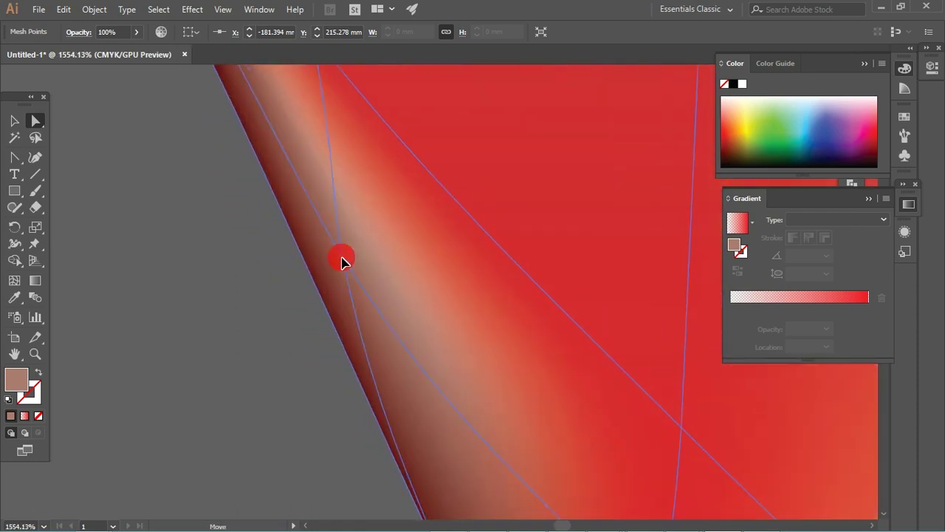
scroll(341, 260, down, 5)
scroll(464, 259, down, 2)
drag(494, 372, 380, 371)
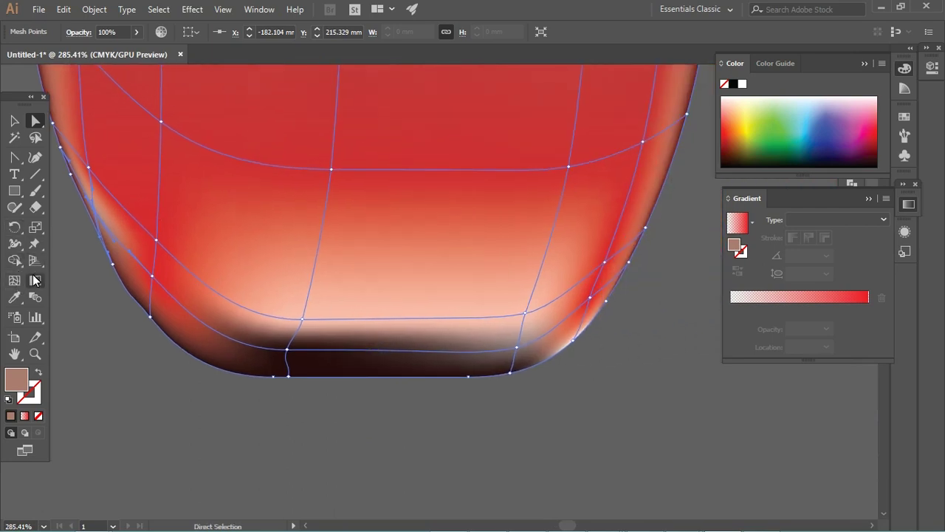
key(u)
click(325, 254)
click(37, 119)
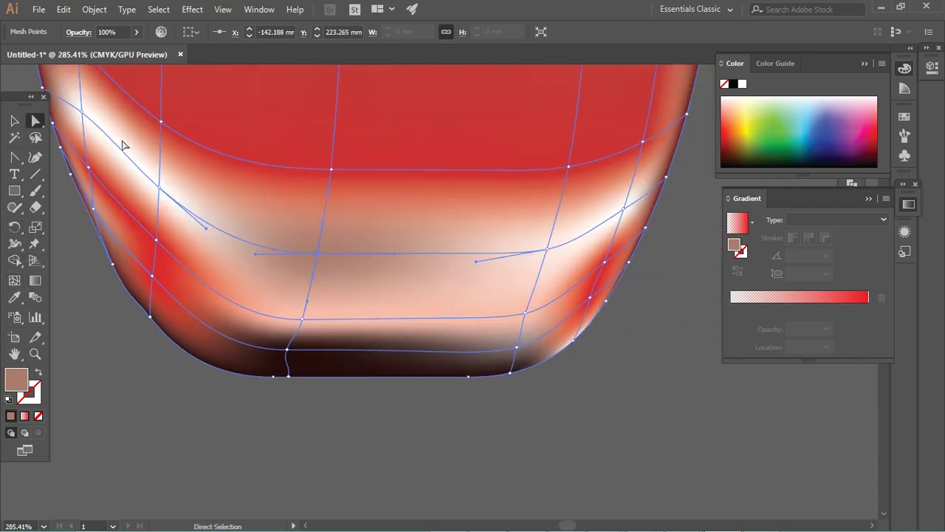
drag(130, 129, 241, 205)
key(ctrl+z)
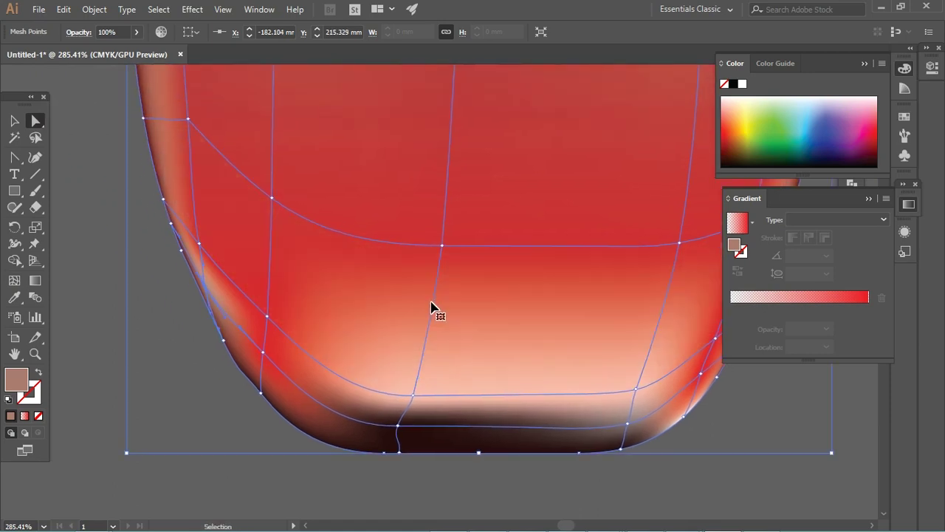
scroll(464, 323, down, 1)
Pull the middle, right and left mesh points lower around the glass bottom
click(450, 258)
drag(450, 259, 434, 336)
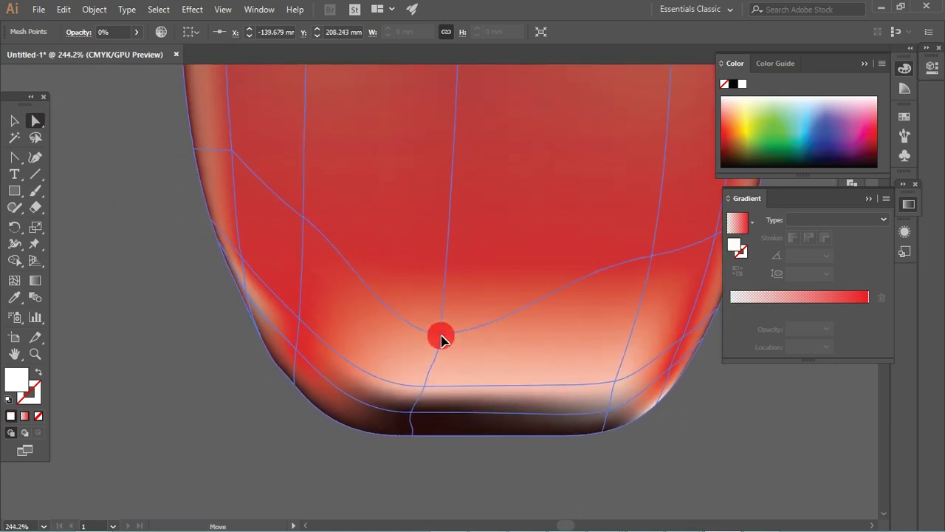
drag(652, 256, 629, 341)
drag(303, 215, 293, 280)
scroll(313, 209, down, 3)
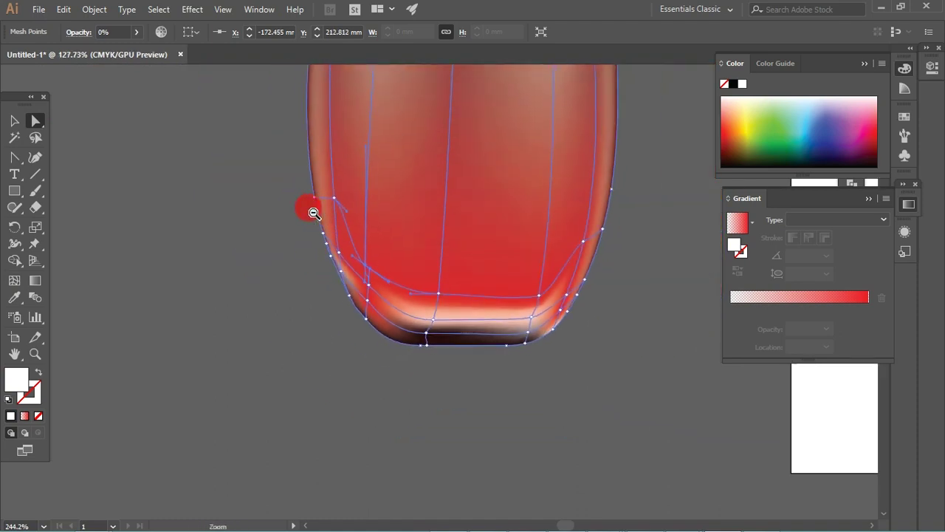
click(313, 209)
scroll(303, 308, down, 4)
drag(305, 307, 304, 306)
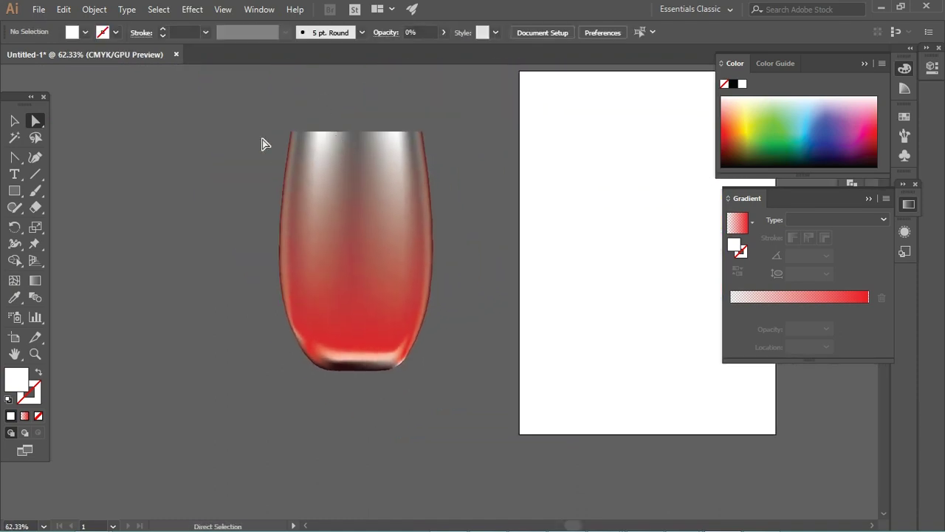
key(v)
click(316, 194)
scroll(316, 194, right, 3)
drag(246, 259, 510, 268)
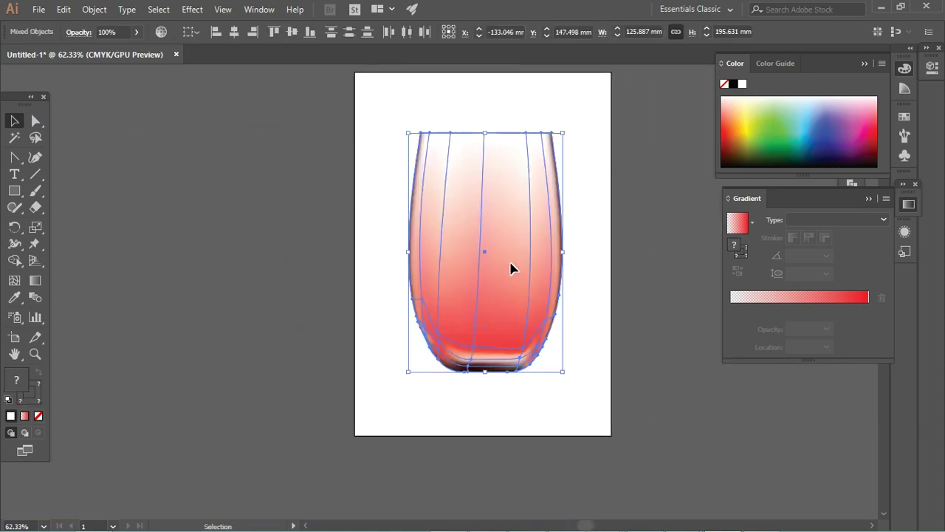
click(411, 393)
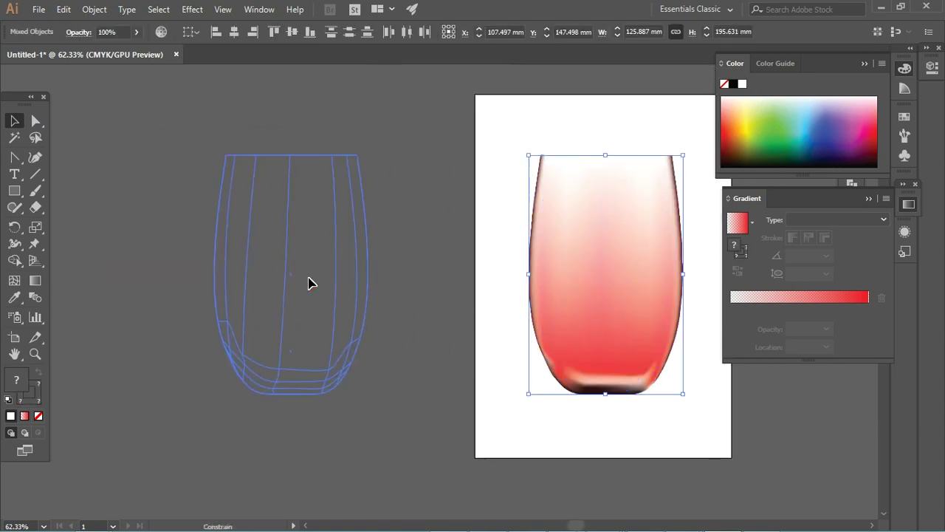
drag(415, 267, 420, 447)
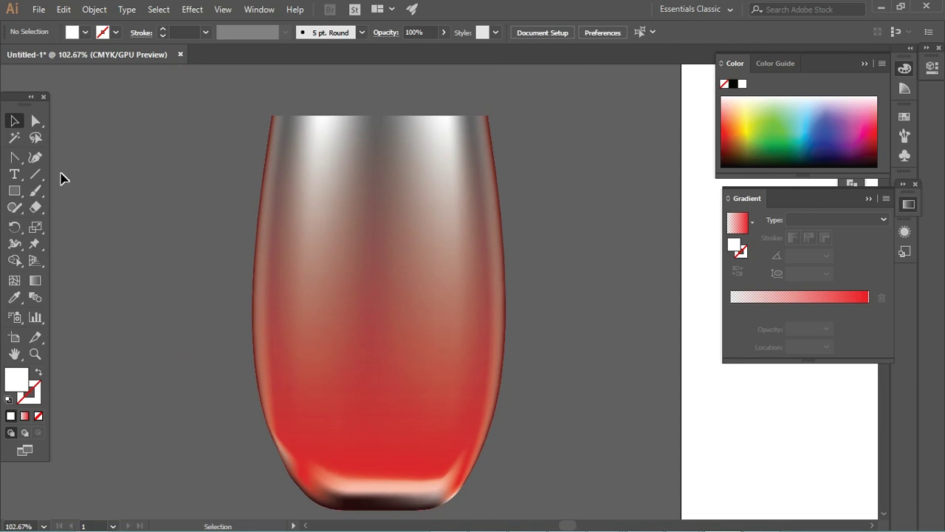
Draw a curved Pen path from the glass rim down its left side
click(59, 152)
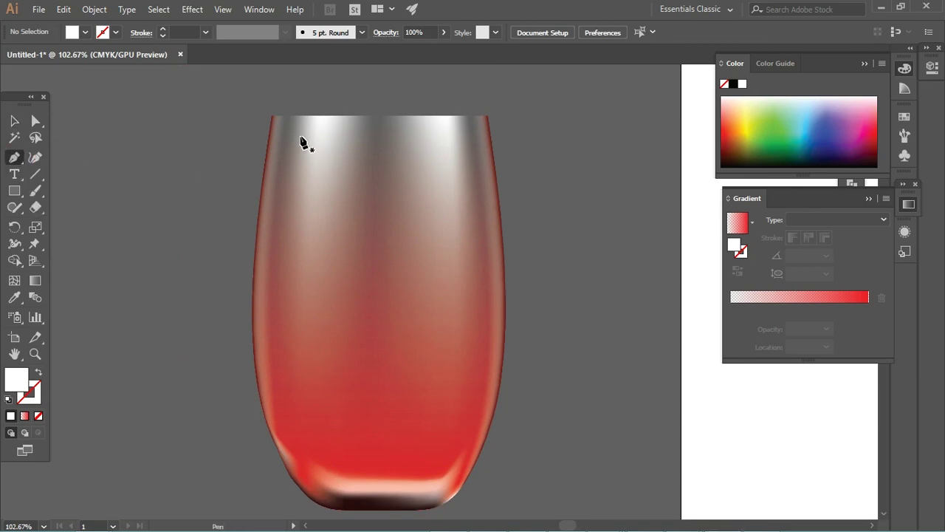
click(295, 127)
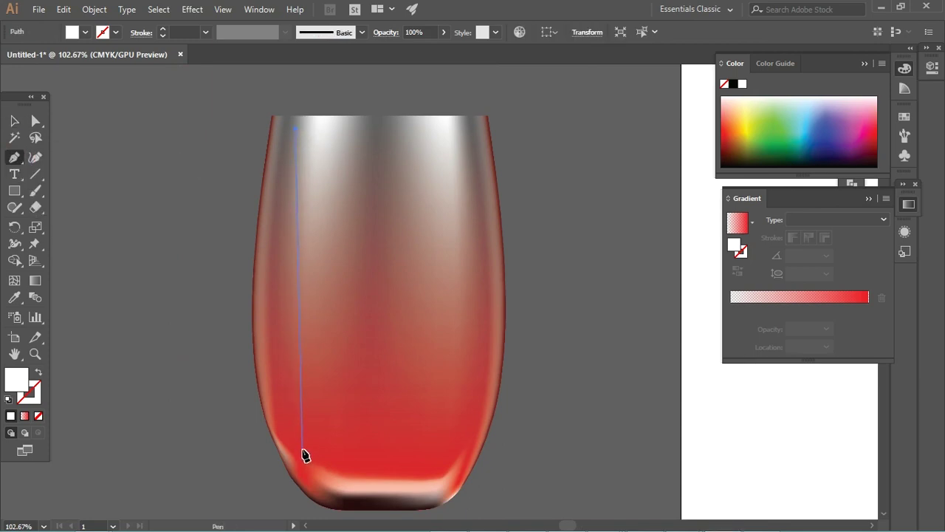
drag(281, 369, 293, 417)
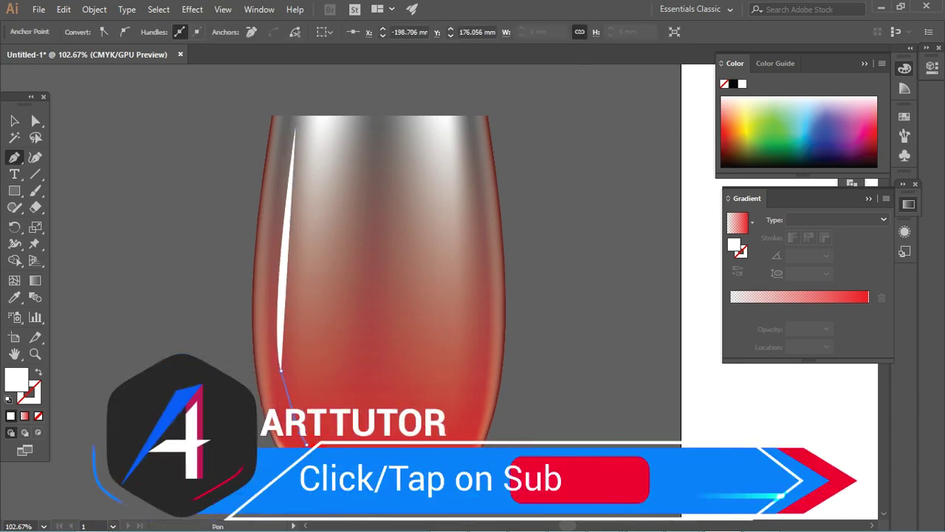
key(ctrl+z)
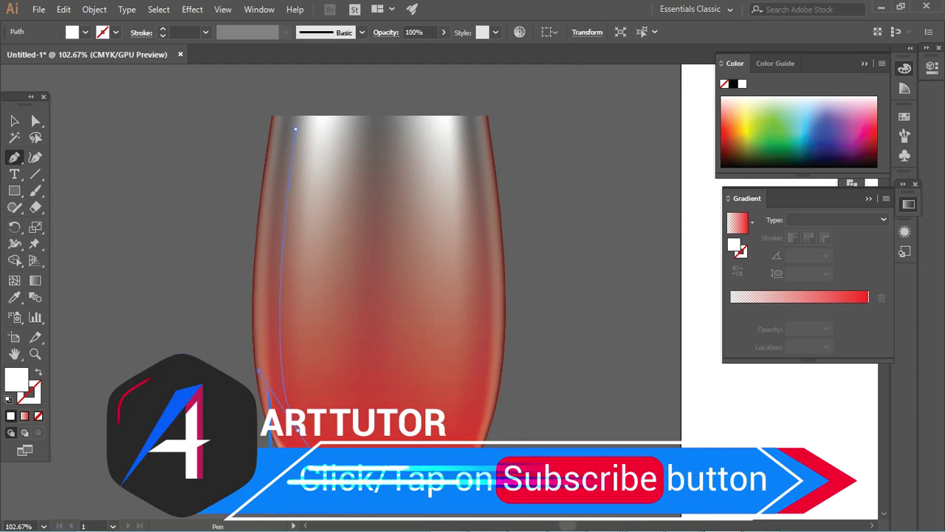
drag(299, 436, 321, 434)
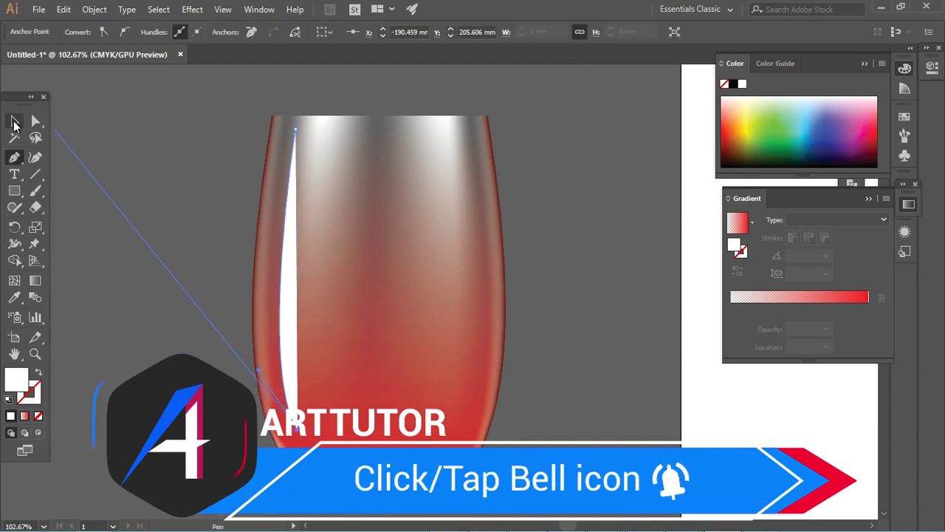
Give the highlight path a 30 pt white stroke and expand it into a filled shape
click(15, 120)
click(288, 186)
click(40, 373)
click(179, 32)
text(30)
key(Return)
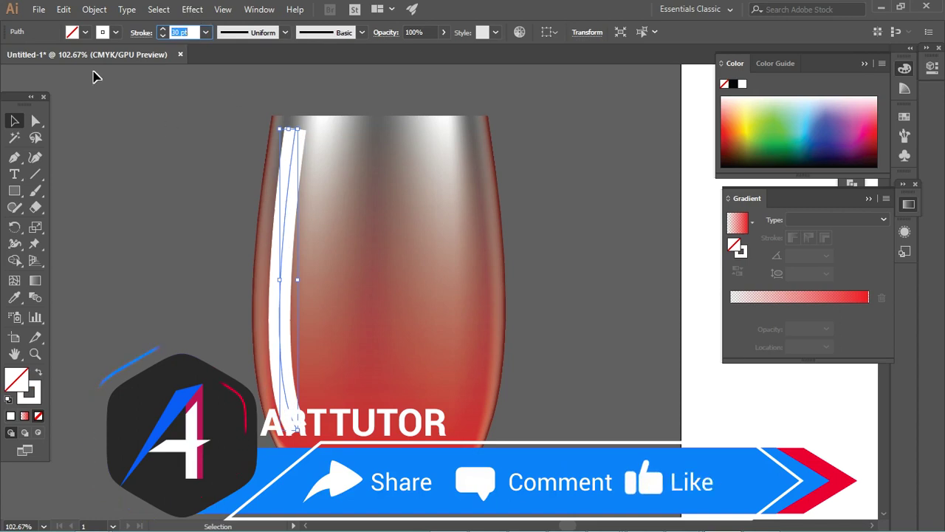
click(94, 9)
click(138, 150)
click(436, 345)
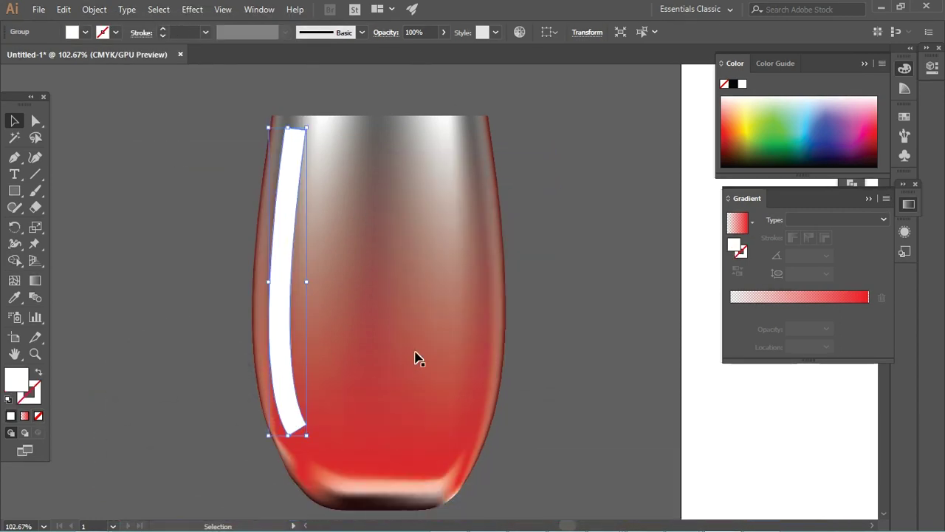
Fill the highlight with a white-to-white linear gradient running downward at 87.8°
click(39, 281)
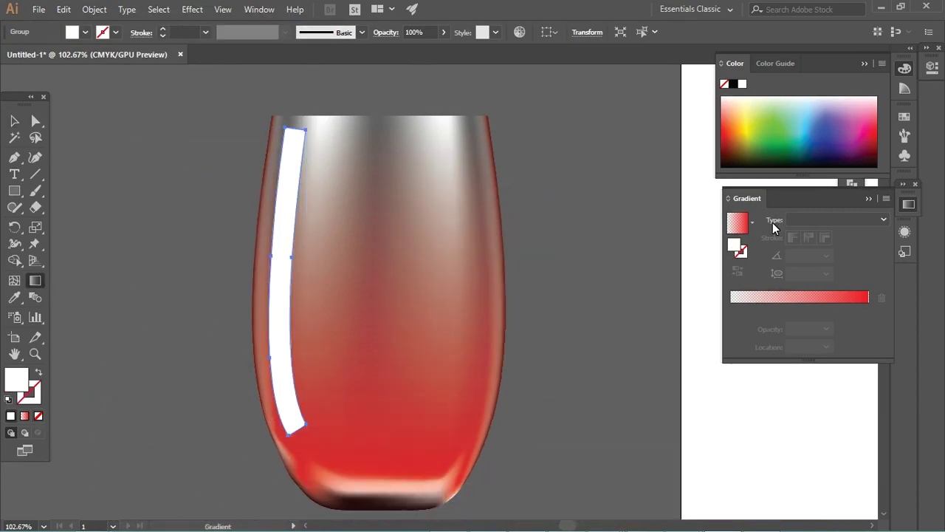
key(period)
double_click(731, 311)
click(708, 352)
double_click(867, 309)
click(708, 352)
click(283, 171)
drag(295, 143, 283, 308)
drag(279, 440, 285, 235)
drag(291, 449, 285, 206)
Select the whole glass and move it onto the artboard
key(v)
click(103, 170)
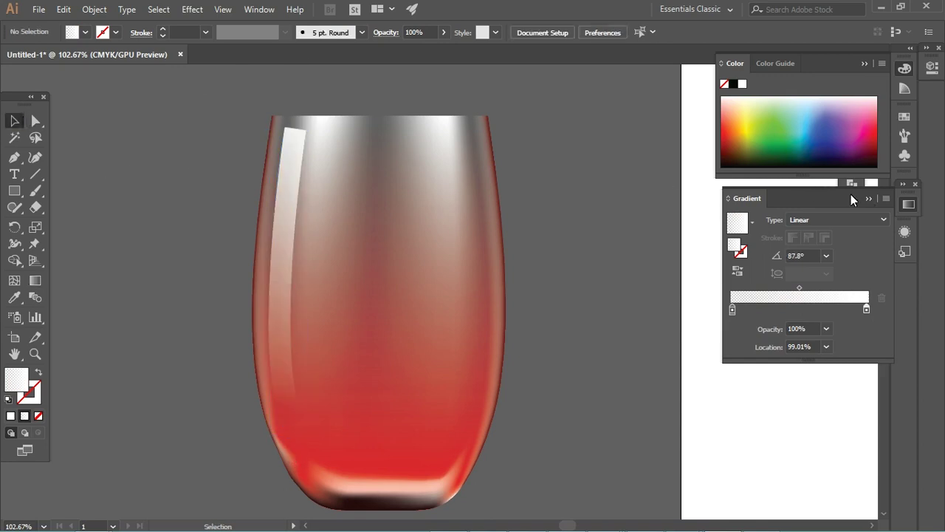
click(872, 186)
click(861, 59)
scroll(580, 141, down, 3)
scroll(443, 221, right, 3)
mouse_move(288, 253)
mouse_down()
mouse_move(567, 273)
mouse_move(571, 264)
mouse_up()
Draw a rectangle covering the artboard and fill it with near-black dark red
click(683, 254)
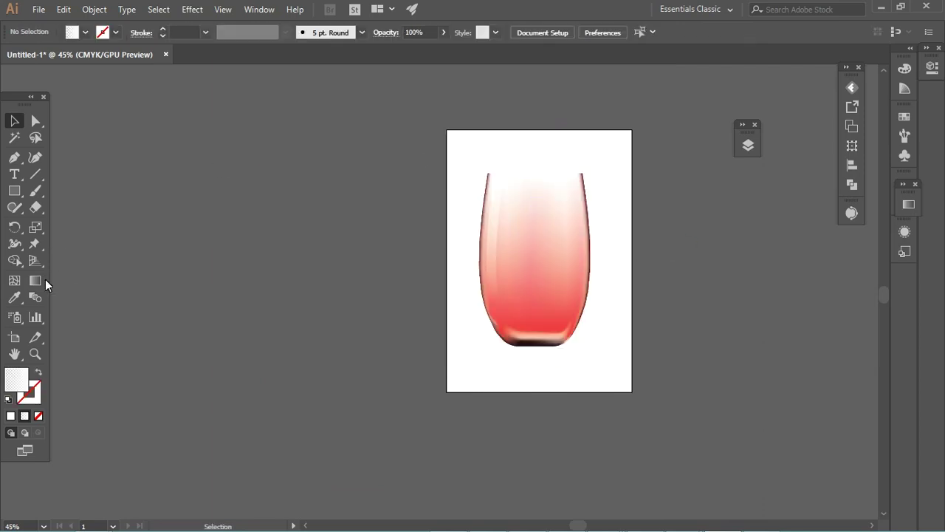
key(m)
mouse_move(439, 116)
mouse_down()
mouse_move(652, 367)
mouse_move(639, 399)
mouse_up()
click(14, 122)
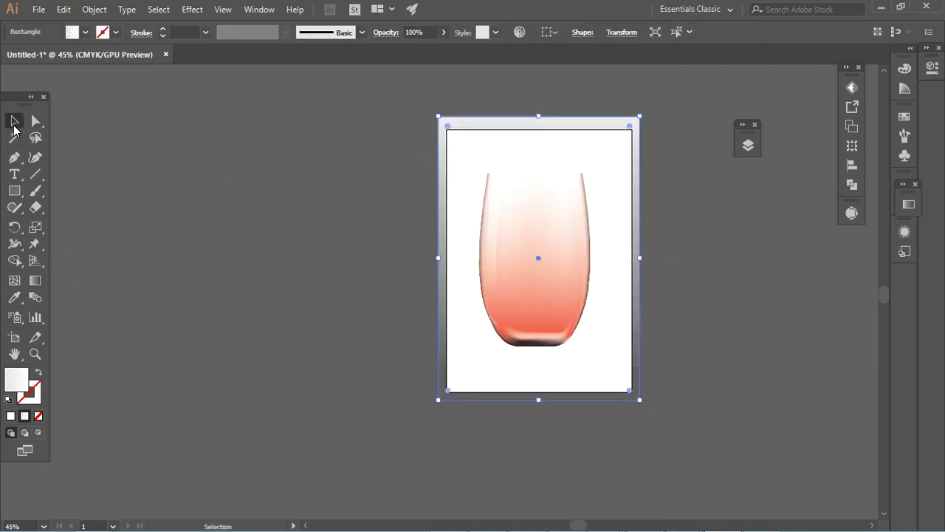
click(11, 416)
mouse_move(743, 153)
mouse_down()
mouse_move(732, 158)
mouse_move(737, 166)
mouse_up()
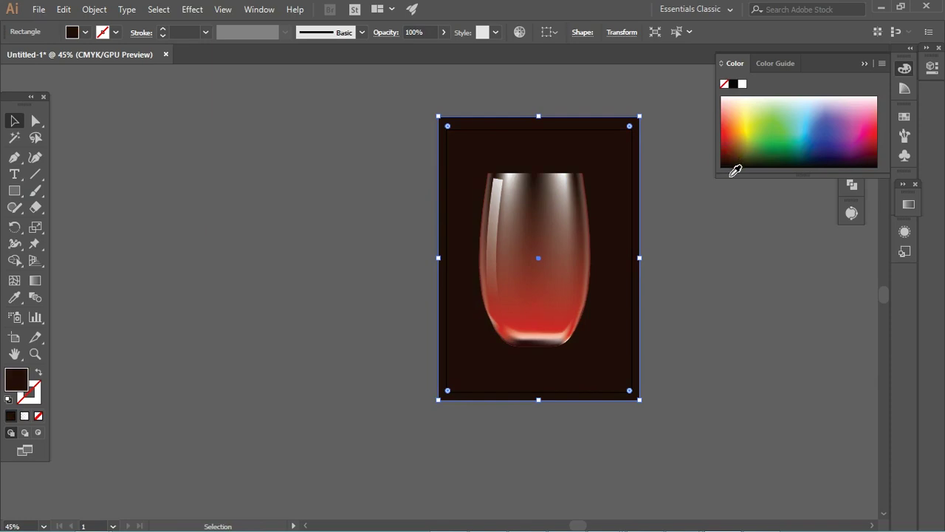
Inspect Layer 1's contents in the Layers panel, then zoom in on the glass
click(747, 141)
drag(699, 133, 798, 121)
click(722, 150)
click(706, 251)
click(818, 116)
drag(545, 337, 529, 333)
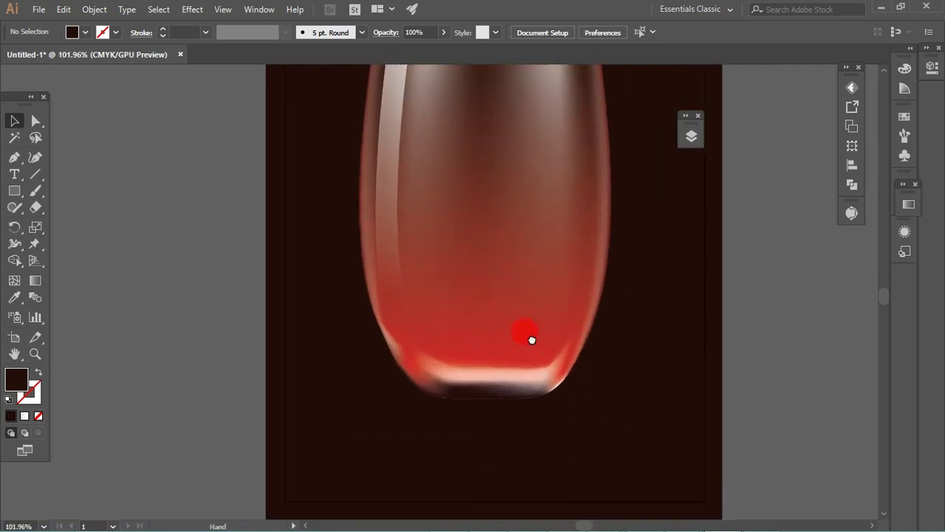
Use Direct Selection to move the highlight strip's top corner points, reshaping its top edge
click(352, 133)
drag(352, 133, 391, 134)
key(a)
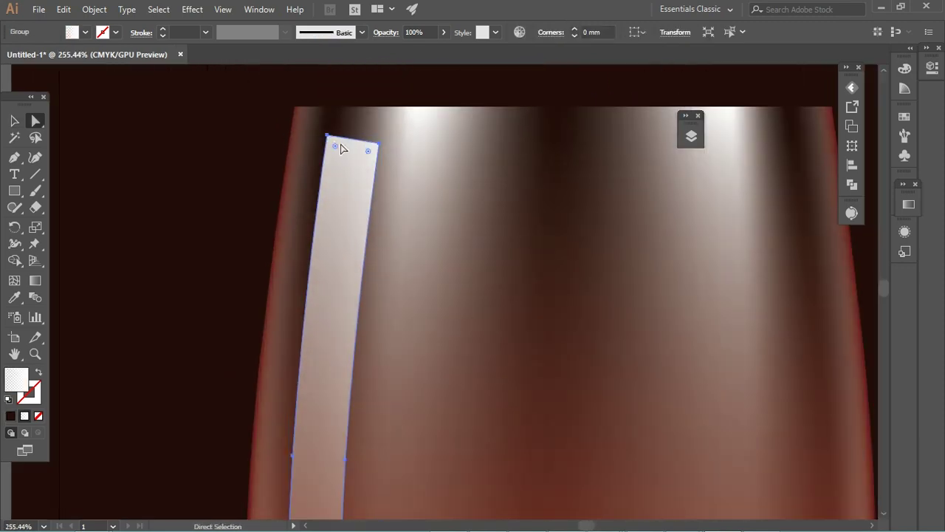
click(330, 139)
drag(327, 141, 325, 144)
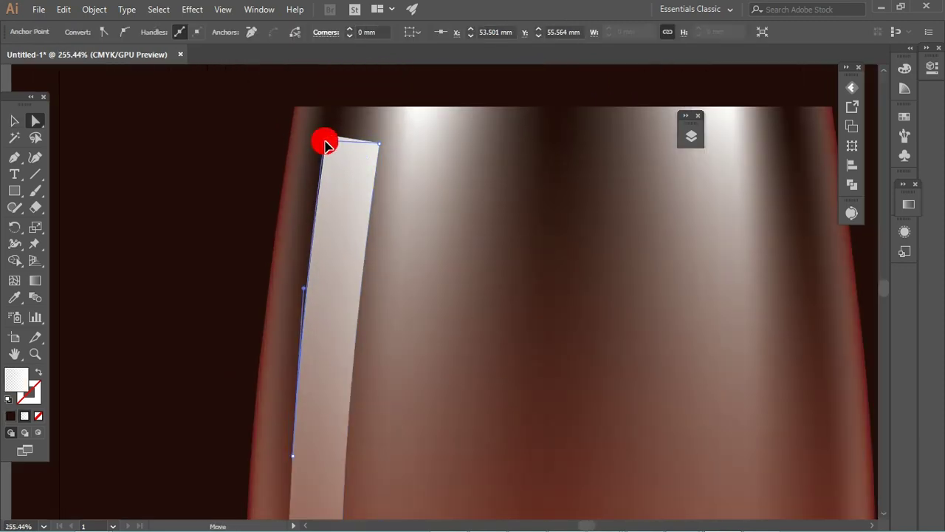
click(281, 152)
click(379, 142)
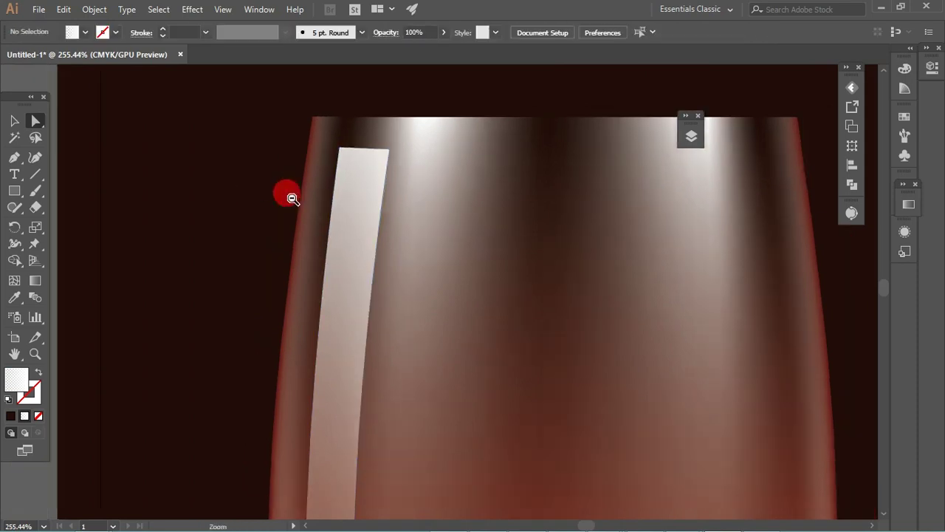
scroll(288, 197, down, 5)
scroll(327, 248, up, 4)
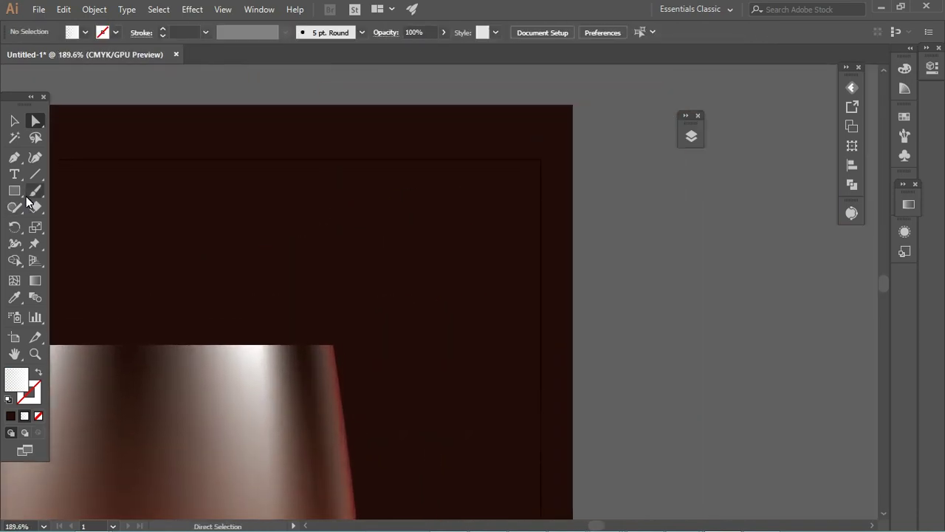
Sketch a closed ice cube outline above the glass with the Pencil tool
drag(14, 207, 65, 229)
click(65, 227)
drag(396, 185, 506, 238)
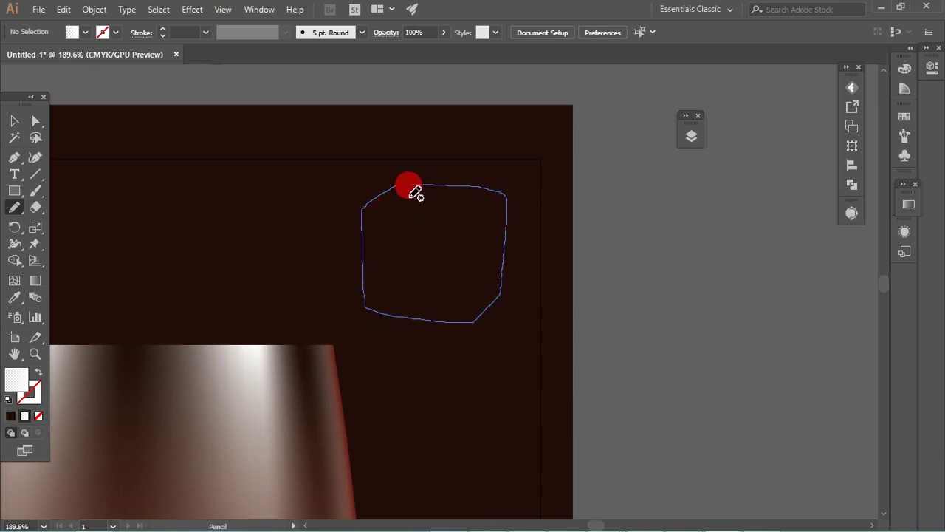
drag(507, 237, 412, 191)
Eyedrop the glass gradient onto the cube and run it dark top to light bottom
key(i)
scroll(325, 285, down, 2)
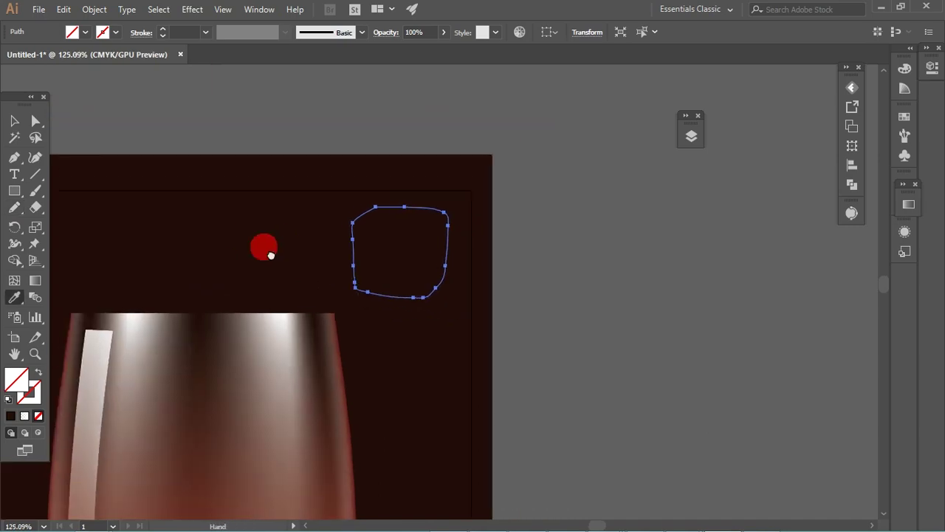
click(327, 266)
scroll(510, 168, up, 2)
key(g)
drag(529, 134, 529, 284)
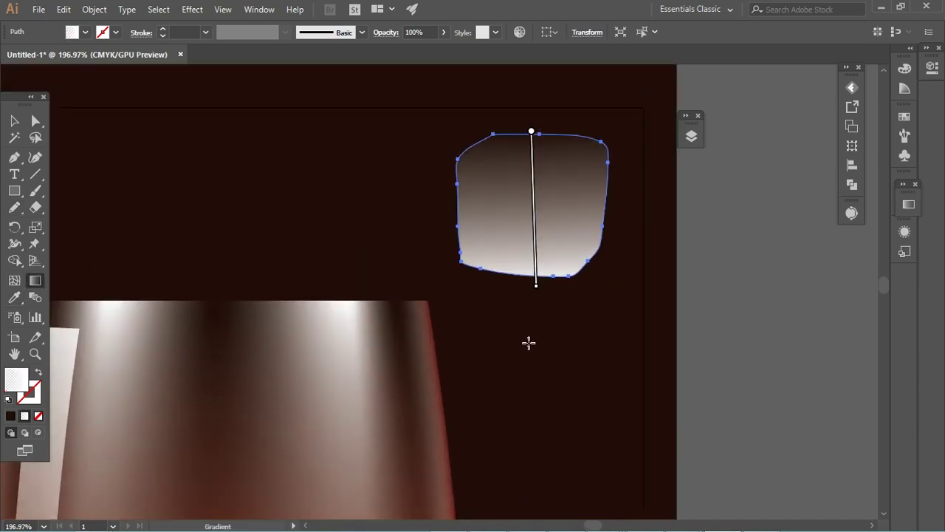
ctrl+click(399, 194)
Draw the cube's top face and give it an angled gradient fill
scroll(422, 196, up, 2)
click(14, 207)
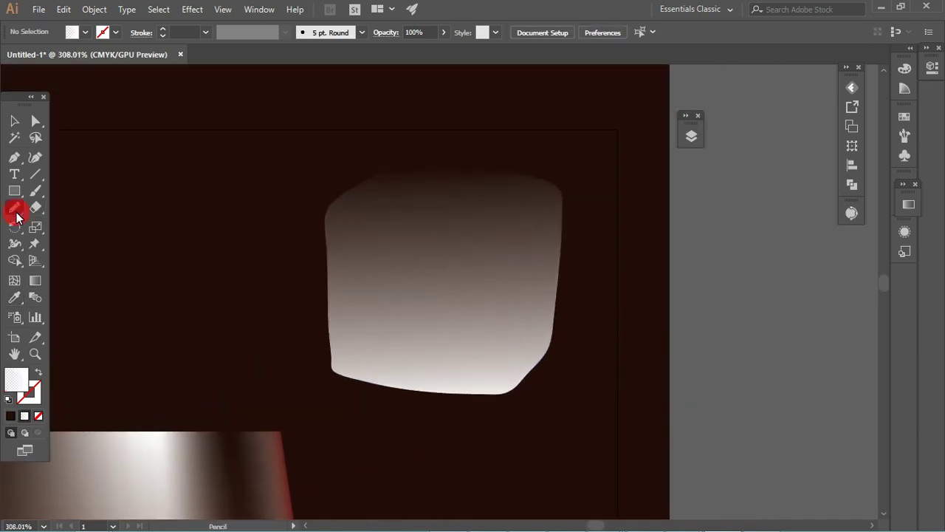
mouse_move(379, 179)
mouse_down()
mouse_move(408, 227)
mouse_move(553, 206)
mouse_move(497, 185)
mouse_move(379, 180)
mouse_up()
key(period)
key(g)
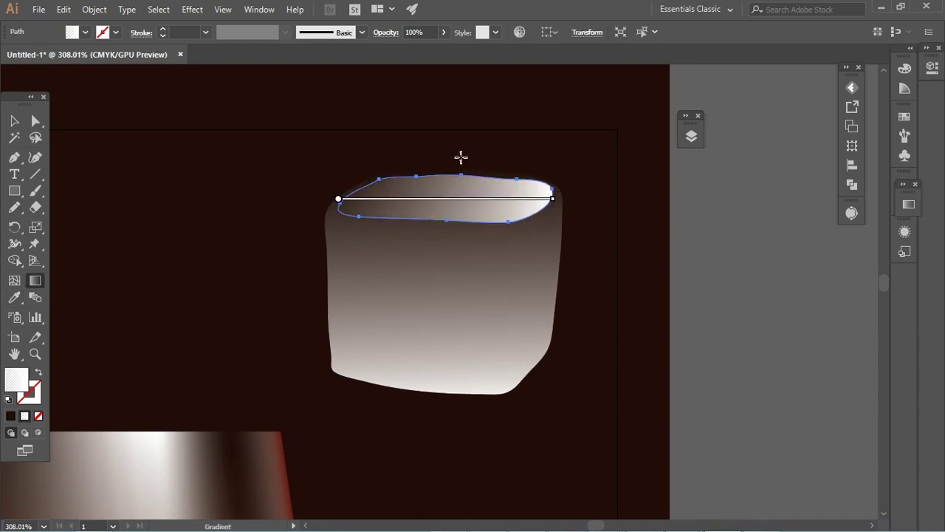
drag(420, 284, 460, 154)
drag(440, 211, 501, 105)
drag(406, 273, 476, 125)
ctrl+click(607, 268)
Select the cube body and pencil a small patch on its face
ctrl+click(406, 289)
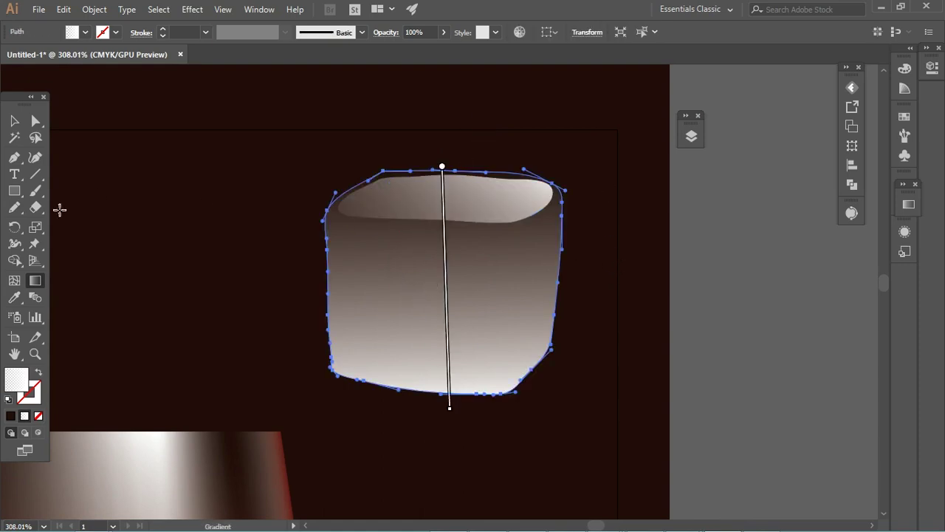
click(14, 208)
mouse_move(511, 236)
mouse_down()
mouse_move(496, 286)
mouse_move(512, 238)
mouse_up()
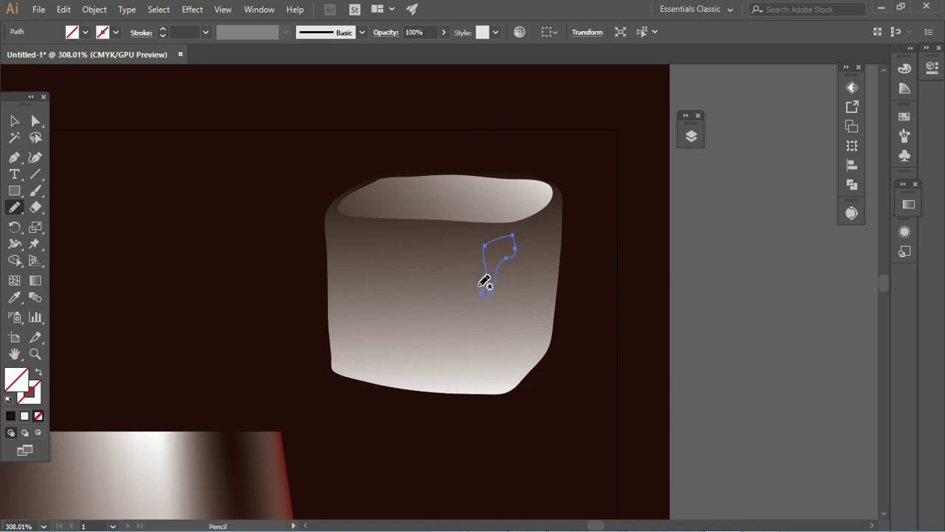
Try sampling a fill for the new patch, undo it, and zoom in on the patch
key(i)
click(249, 463)
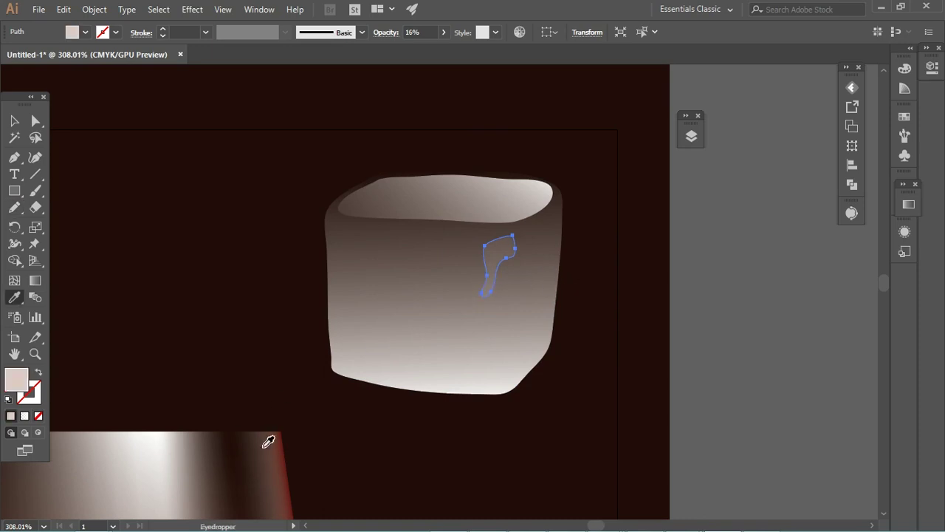
key(ctrl+z)
key(v)
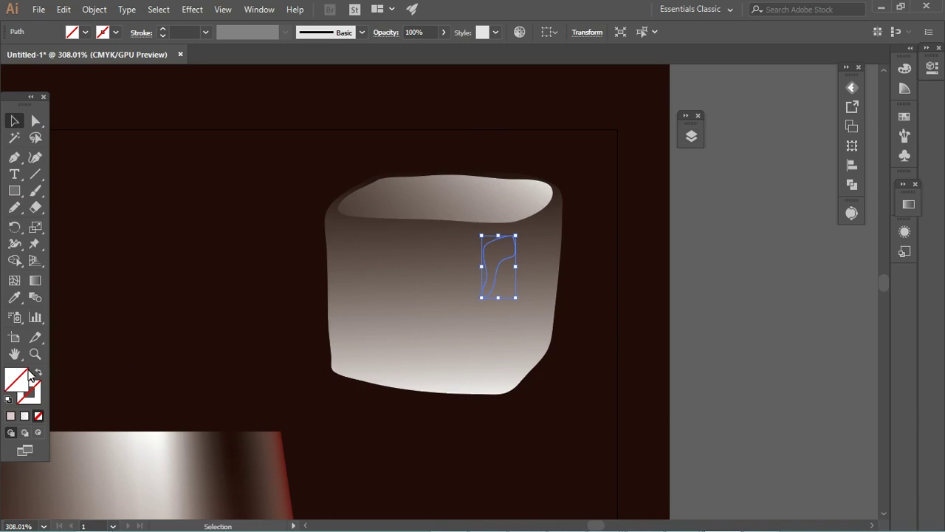
drag(533, 254, 622, 239)
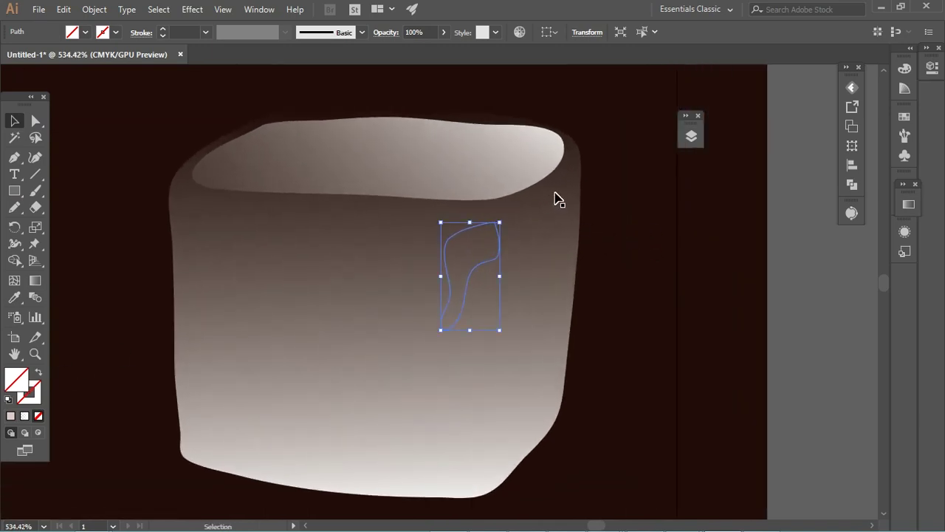
Fill the first patch near-black and lower its opacity to 32%
click(904, 118)
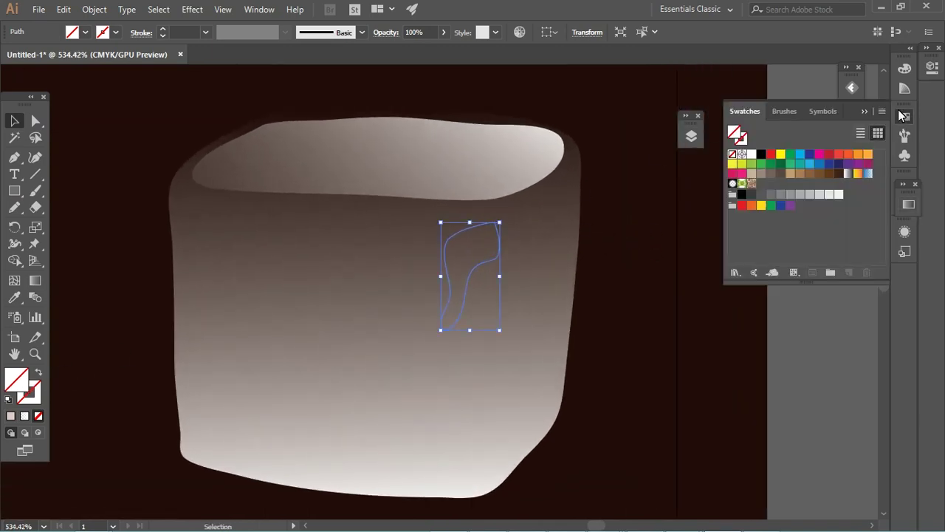
click(904, 88)
click(904, 68)
click(724, 159)
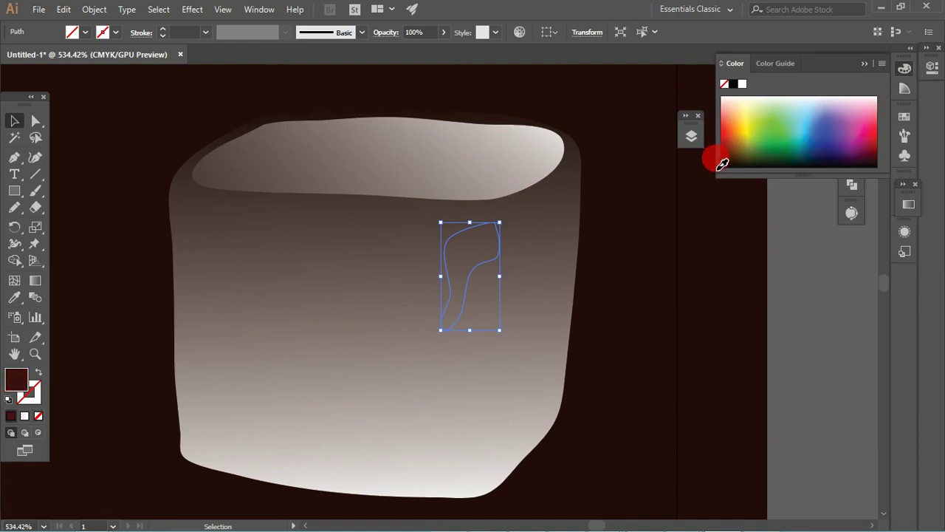
click(722, 164)
click(205, 32)
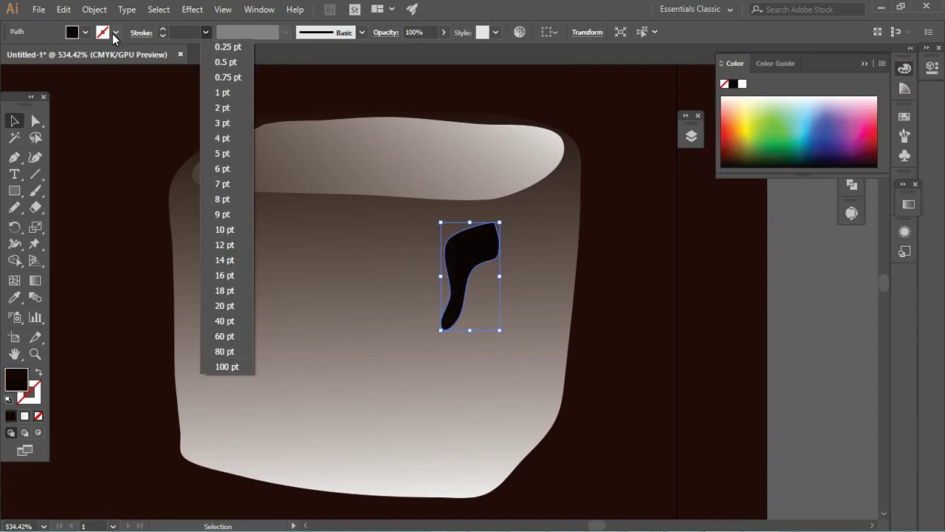
click(439, 40)
drag(411, 50, 405, 50)
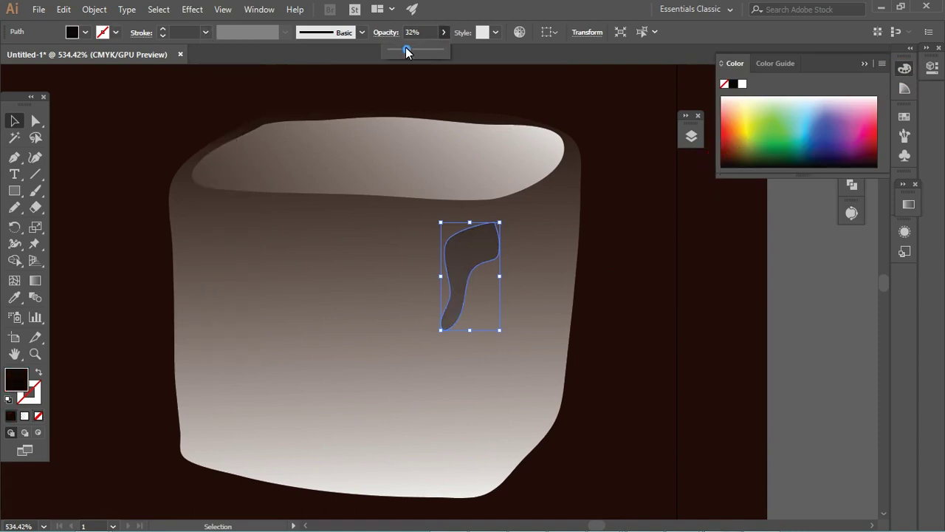
click(601, 225)
Draw a second patch beside the first and eyedrop the translucent dark fill onto it
mouse_move(503, 223)
mouse_down()
mouse_move(489, 340)
mouse_move(535, 284)
mouse_up()
drag(553, 225, 502, 213)
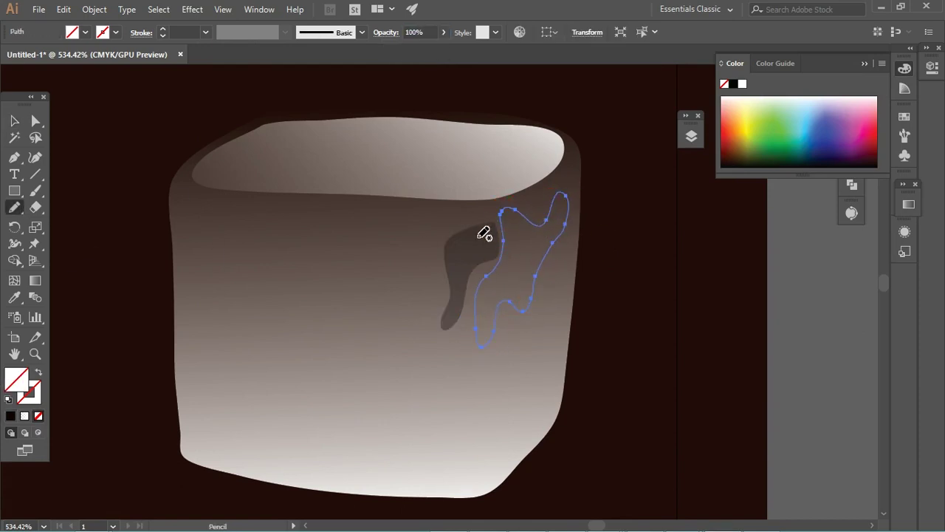
key(i)
click(480, 237)
Add two more translucent dark patches, one mid-side and one near the cube's bottom edge
key(ctrl+shift+a)
drag(522, 331, 533, 310)
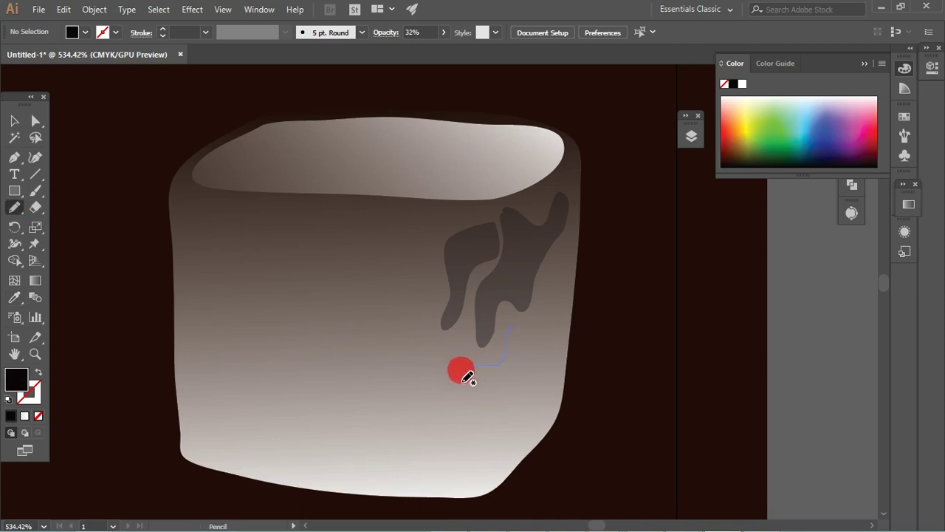
key(i)
click(535, 273)
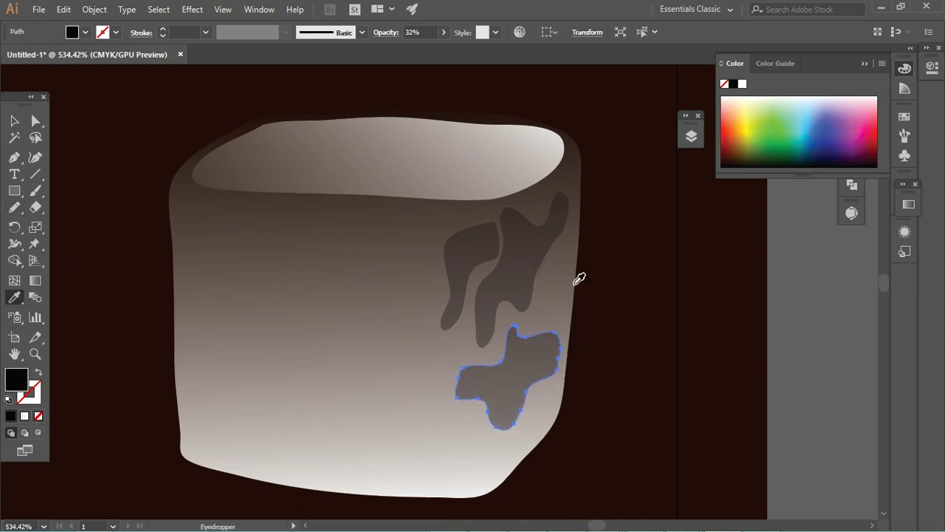
key(ctrl+shift+a)
key(n)
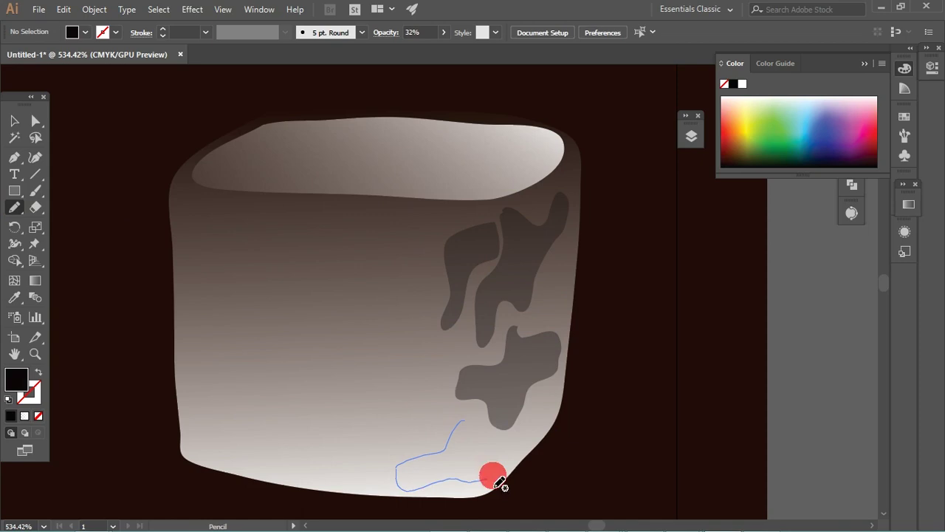
drag(458, 441, 478, 422)
key(i)
click(512, 390)
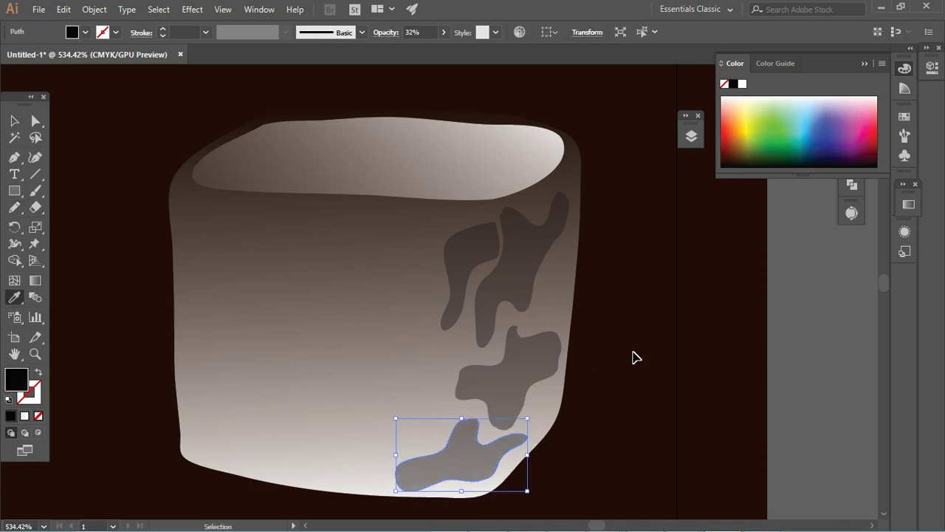
key(ctrl+shift+a)
Draw an upper-left highlight patch, eyedrop a light gradient onto it, and re-angle it
key(n)
drag(362, 240, 228, 211)
key(i)
click(348, 173)
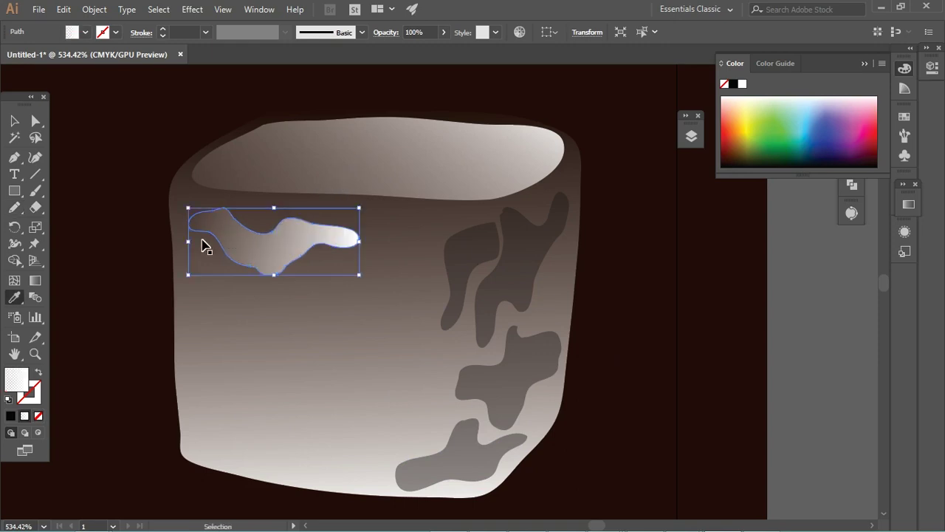
click(14, 189)
click(34, 280)
drag(287, 197, 234, 317)
drag(327, 143, 259, 253)
key(v)
key(g)
drag(300, 130, 255, 272)
ctrl+click(126, 291)
Add a larger mid-cube highlight patch with a light gradient running upward from lower left
key(n)
mouse_move(324, 268)
mouse_down()
mouse_move(212, 330)
mouse_move(317, 365)
mouse_move(373, 362)
mouse_move(376, 253)
mouse_move(329, 266)
mouse_up()
key(i)
click(302, 247)
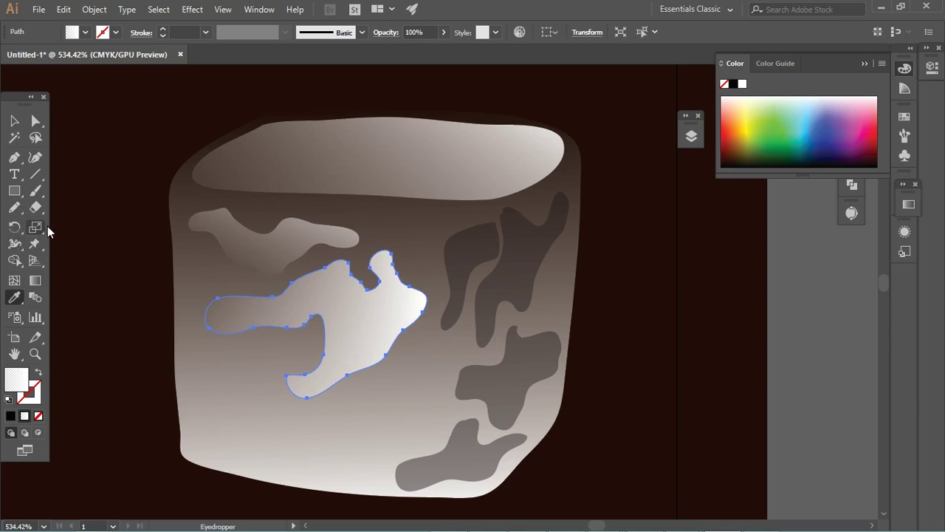
key(g)
drag(293, 375, 355, 205)
ctrl+click(148, 364)
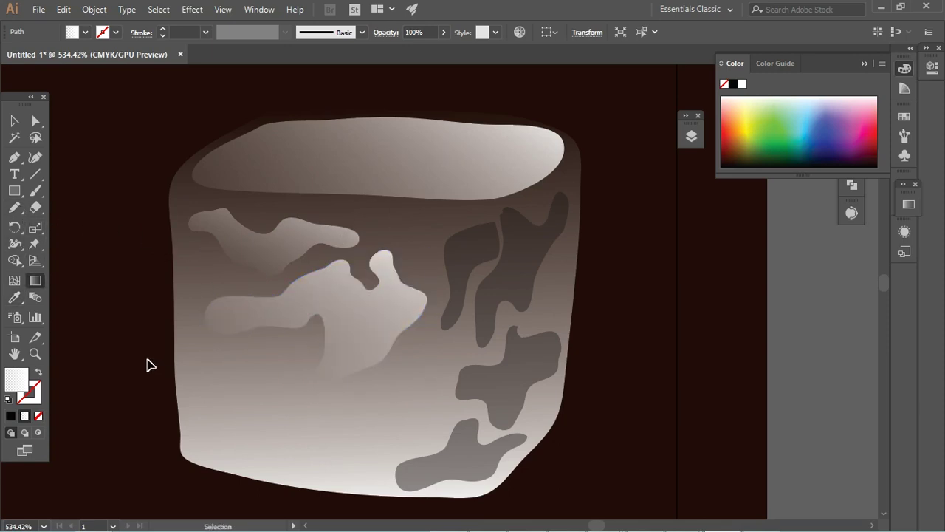
Add a lower-left patch with the cube's gradient, redirected upward
key(n)
mouse_move(285, 347)
mouse_down()
mouse_move(208, 381)
mouse_move(274, 411)
mouse_move(352, 405)
mouse_move(308, 369)
mouse_move(313, 342)
mouse_move(327, 338)
mouse_up()
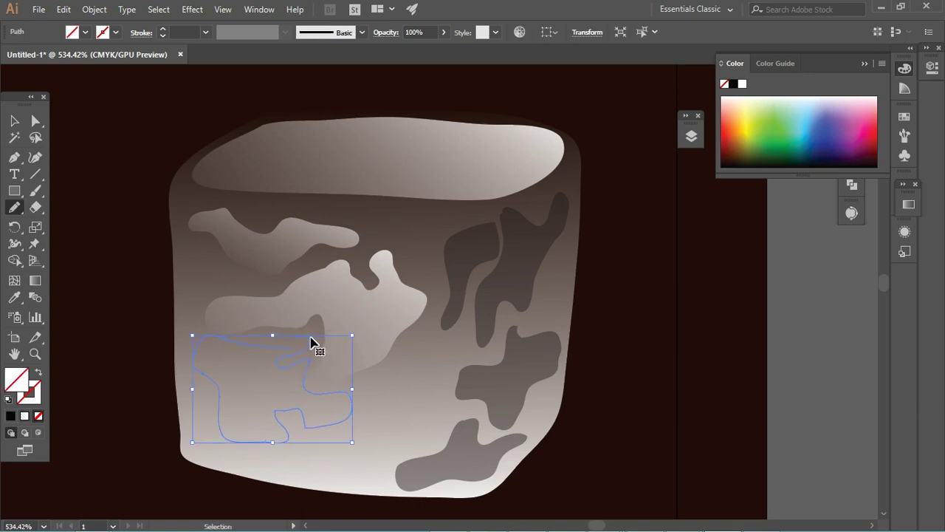
key(i)
click(230, 313)
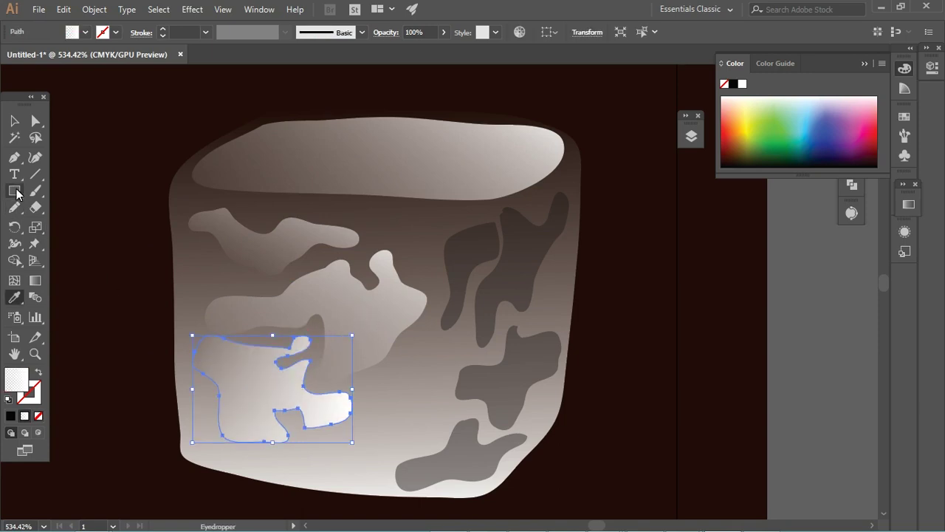
key(g)
drag(270, 390, 335, 246)
drag(211, 430, 328, 211)
key(ctrl+shift+a)
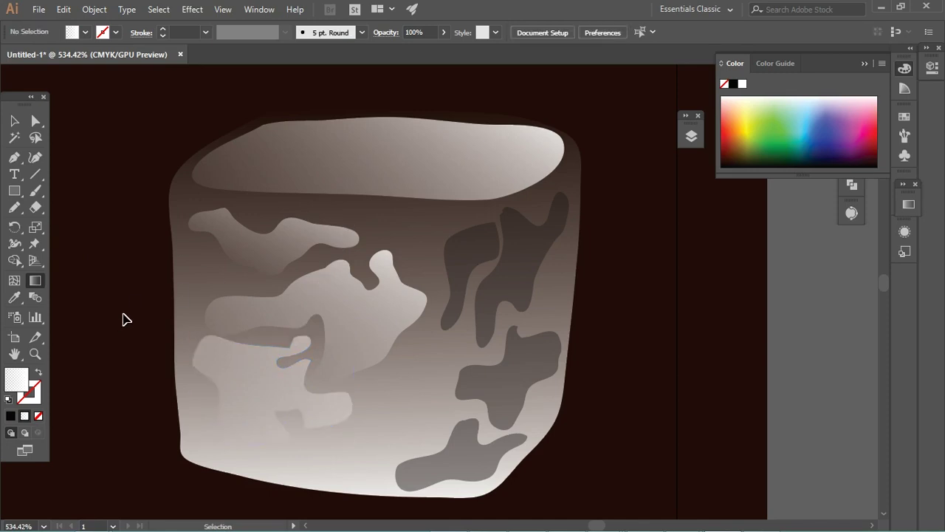
ctrl+alt+click(187, 253)
Trace a closed outline of the cube's front face along its left and bottom edges
drag(325, 244, 352, 224)
key(n)
mouse_move(237, 200)
mouse_down()
mouse_move(210, 408)
mouse_move(369, 451)
mouse_move(507, 407)
mouse_move(547, 274)
mouse_move(475, 229)
mouse_up()
drag(274, 214, 243, 202)
Copy the cube's gradient onto the new front-face shape and re-aim it vertically
key(i)
click(255, 212)
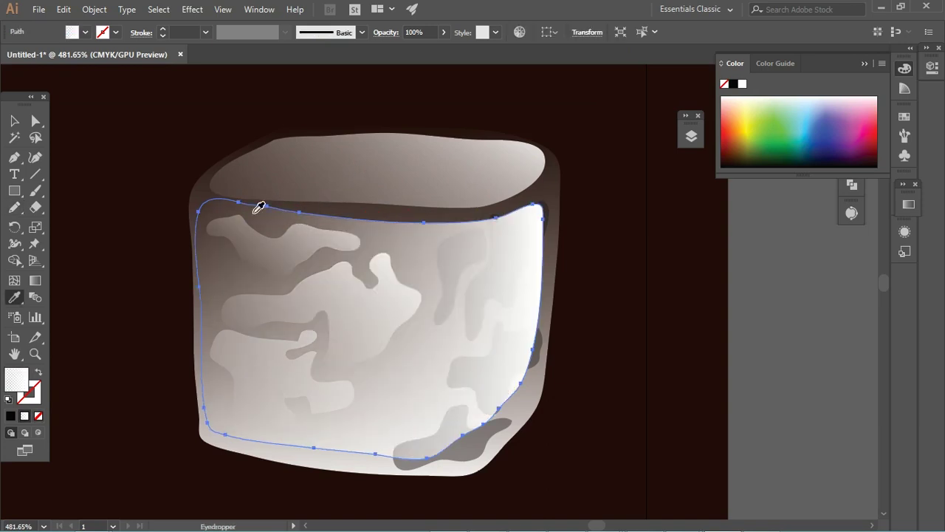
click(35, 281)
mouse_move(375, 162)
mouse_down()
mouse_move(350, 448)
mouse_move(375, 133)
mouse_up()
mouse_move(347, 401)
mouse_down()
mouse_move(396, 82)
mouse_move(348, 384)
mouse_up()
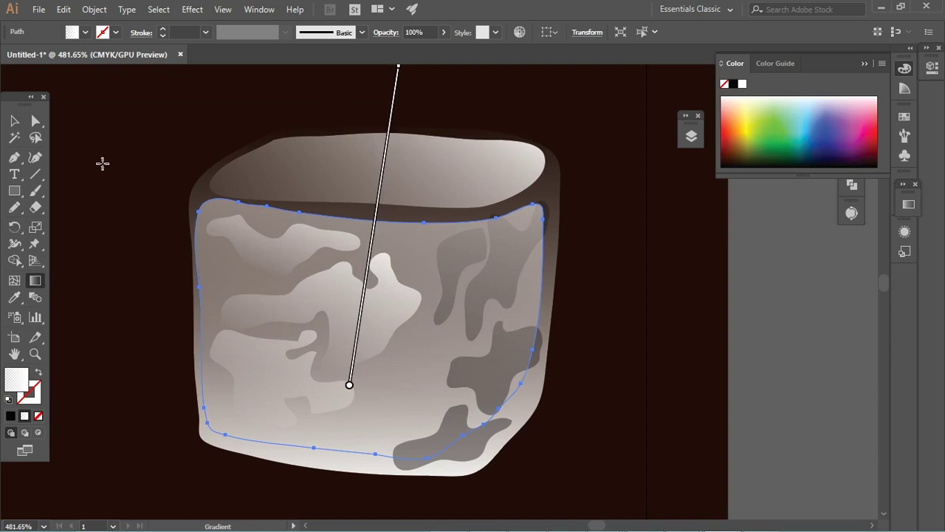
key(ctrl+shift+a)
Select the cube's outer outline and try joining its ends, dismissing the cannot-join warning
alt+click(110, 165)
click(509, 206)
key(a)
key(ctrl+j)
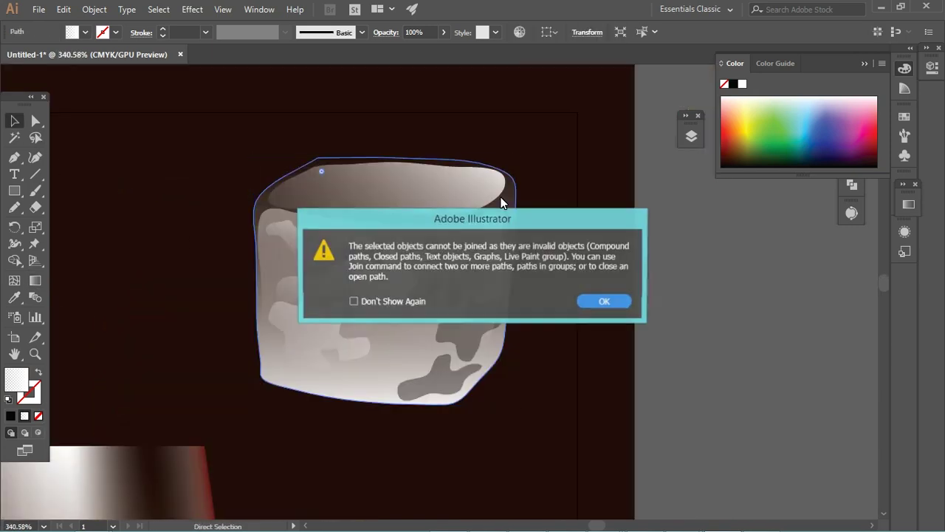
key(Return)
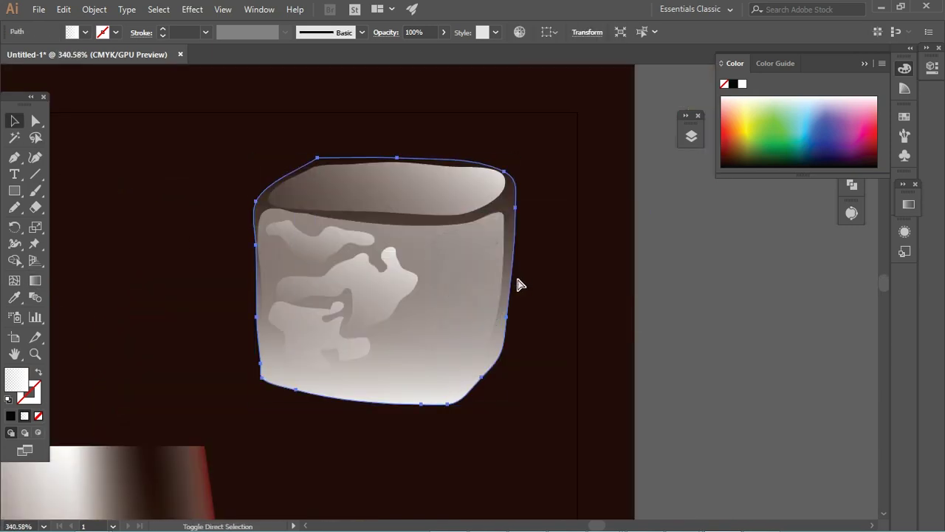
Fill the cube's outer outline with solid white
key(v)
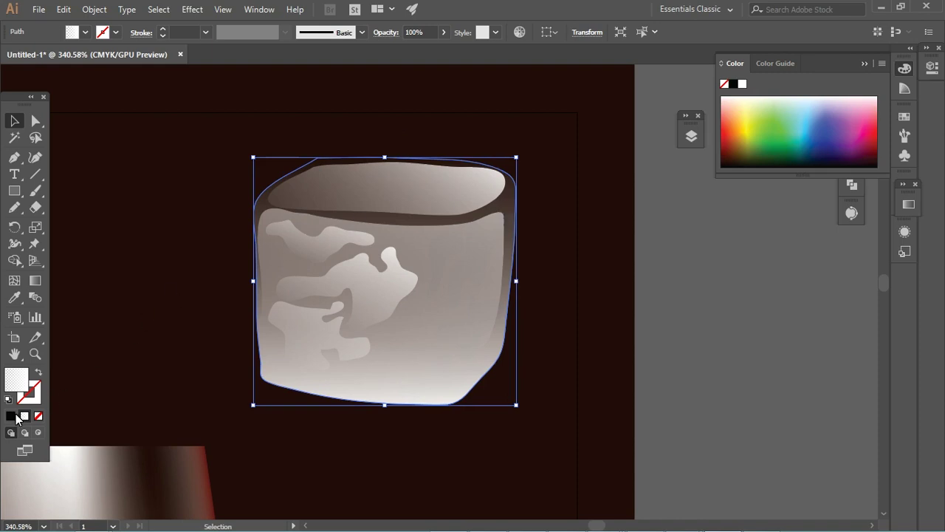
click(12, 416)
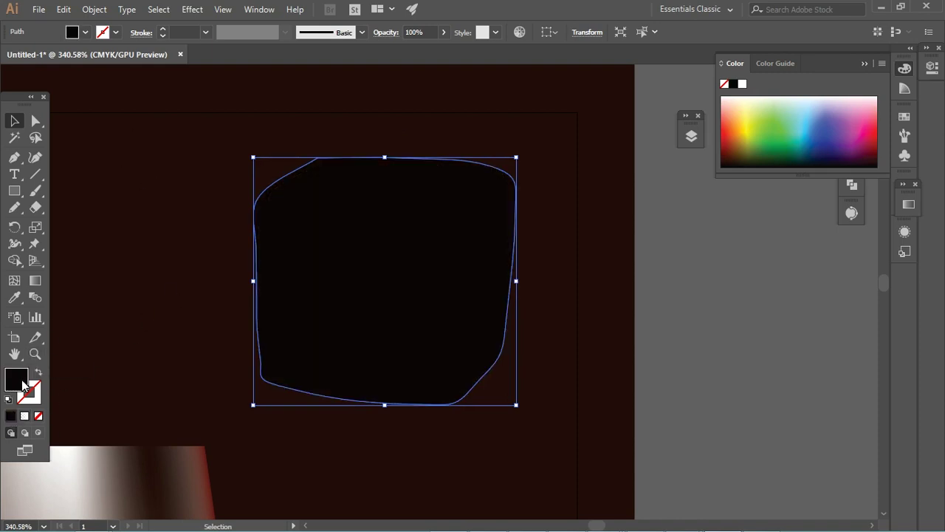
double_click(16, 379)
click(543, 170)
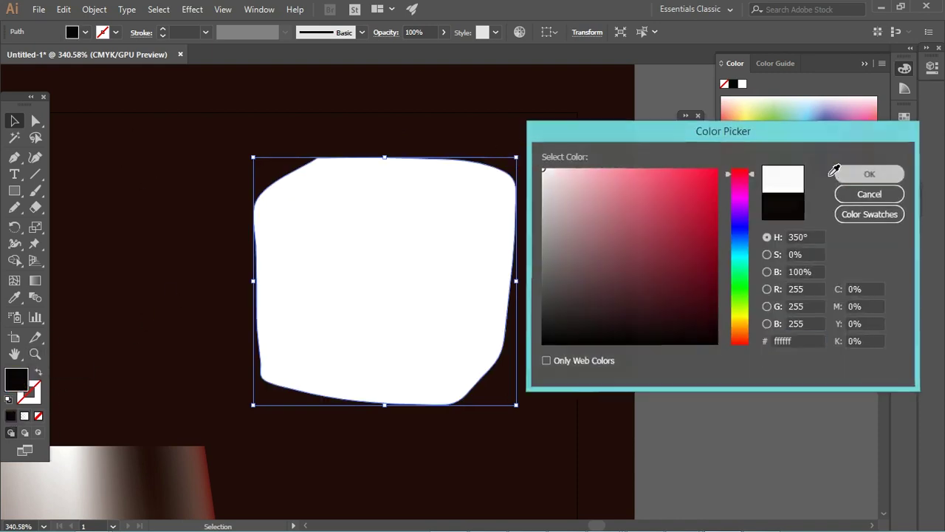
click(837, 173)
Add three vertical and several horizontal gradient mesh lines across the white cube
click(14, 281)
click(347, 159)
click(425, 159)
click(477, 161)
click(296, 264)
key(ctrl+z)
click(297, 265)
click(405, 351)
key(ctrl+z)
click(405, 357)
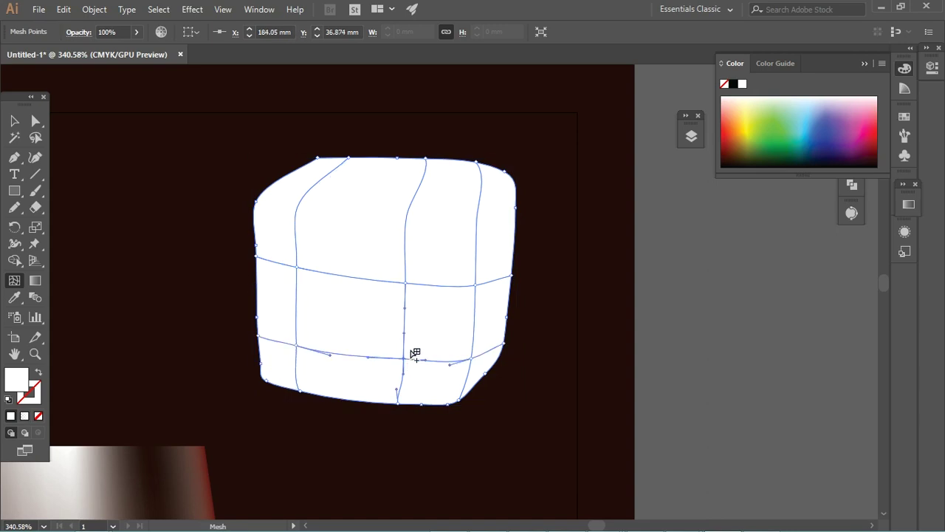
click(412, 201)
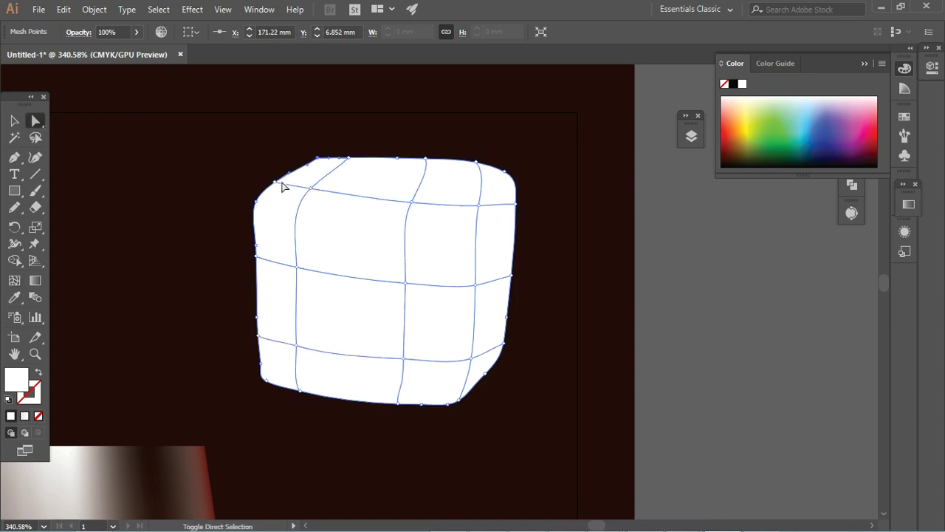
Fade the left and right columns of mesh points to 0% opacity
click(262, 205)
click(310, 187)
shift+click(296, 266)
click(137, 31)
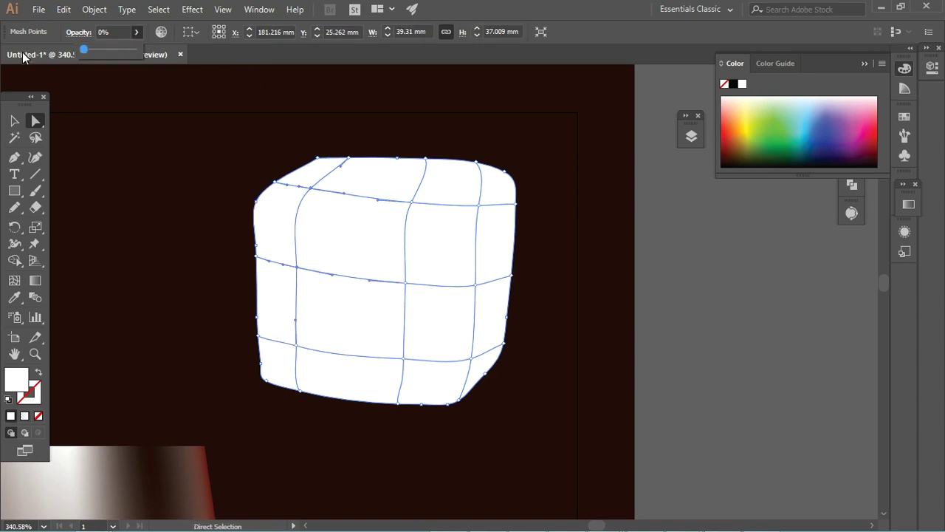
drag(146, 53, 83, 53)
click(478, 205)
shift+click(474, 283)
click(136, 32)
drag(140, 48, 84, 49)
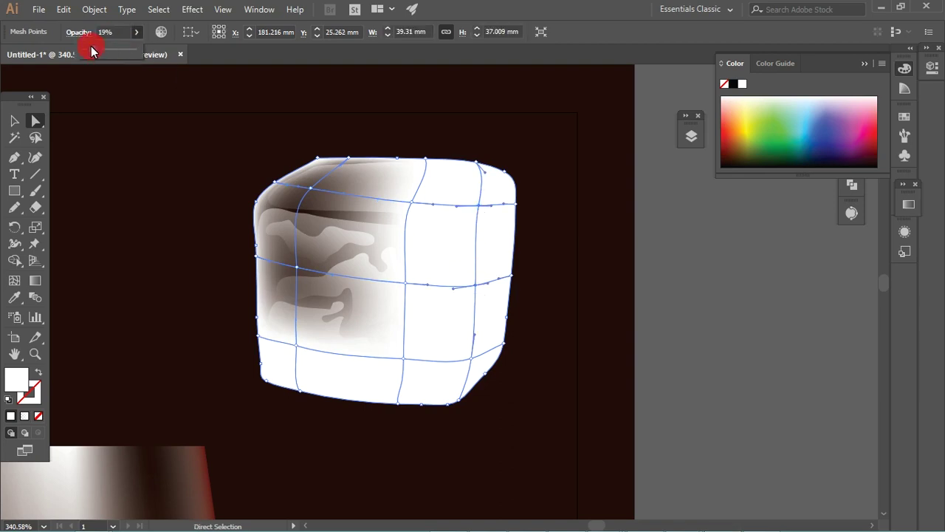
Fade the bottom-middle mesh point to 0% opacity, then select the top-face point
click(400, 360)
shift+click(297, 344)
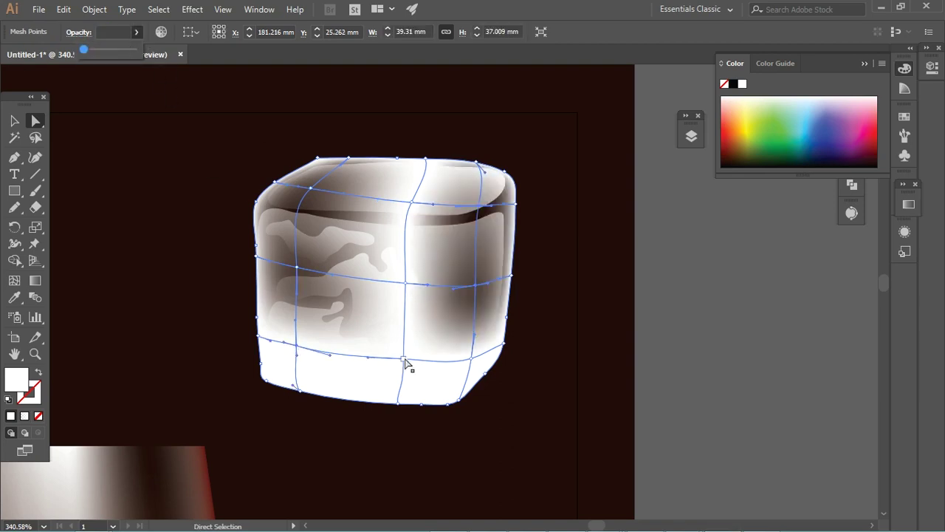
click(402, 360)
shift+click(296, 344)
click(137, 32)
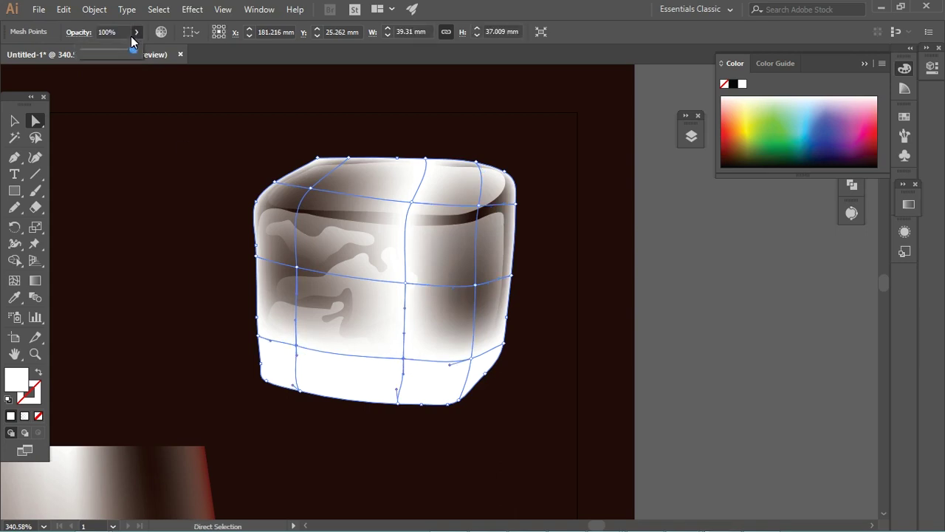
drag(141, 49, 83, 49)
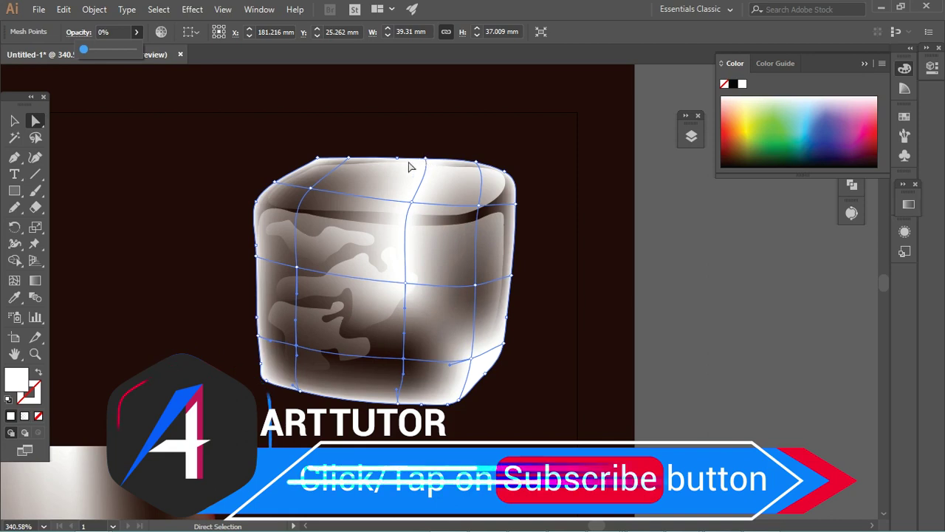
click(412, 202)
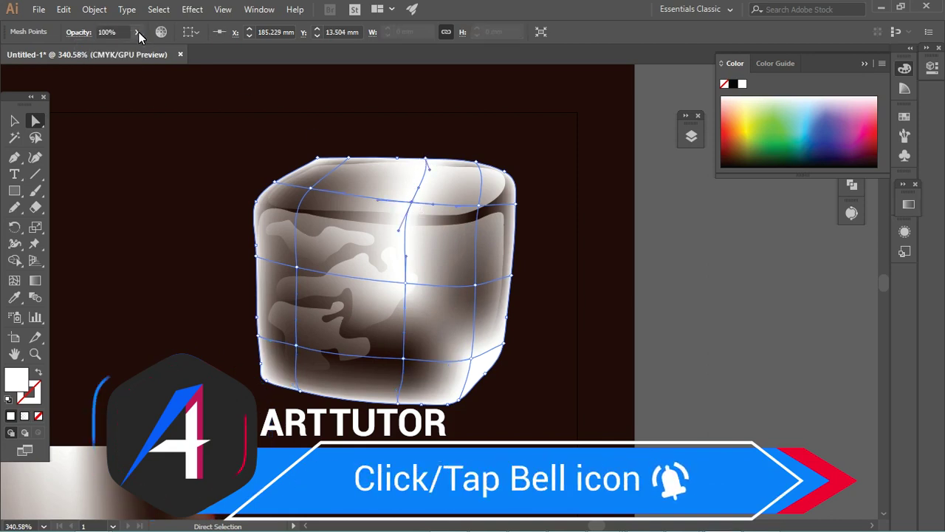
Inspect the finished ice cube mesh up close, then zoom back out
click(671, 275)
key(v)
scroll(253, 192, down, 5)
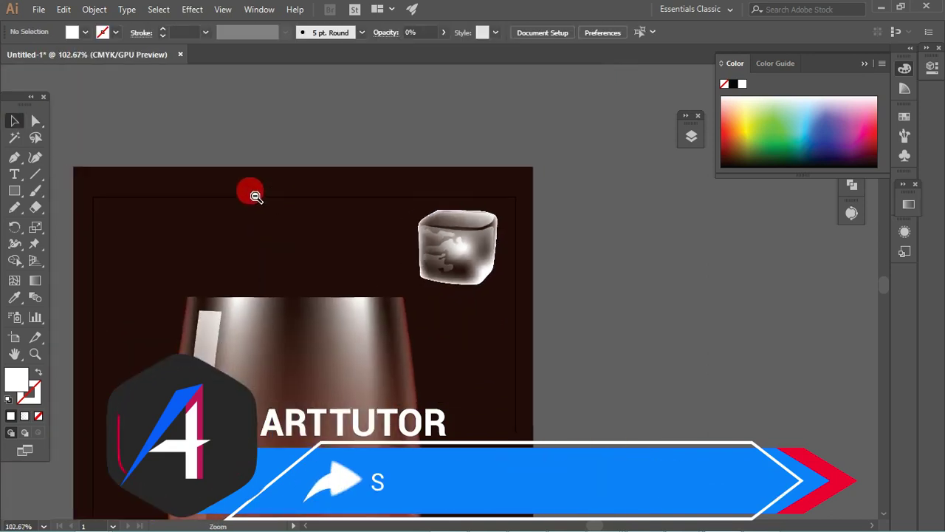
scroll(539, 215, up, 8)
key(a)
click(412, 212)
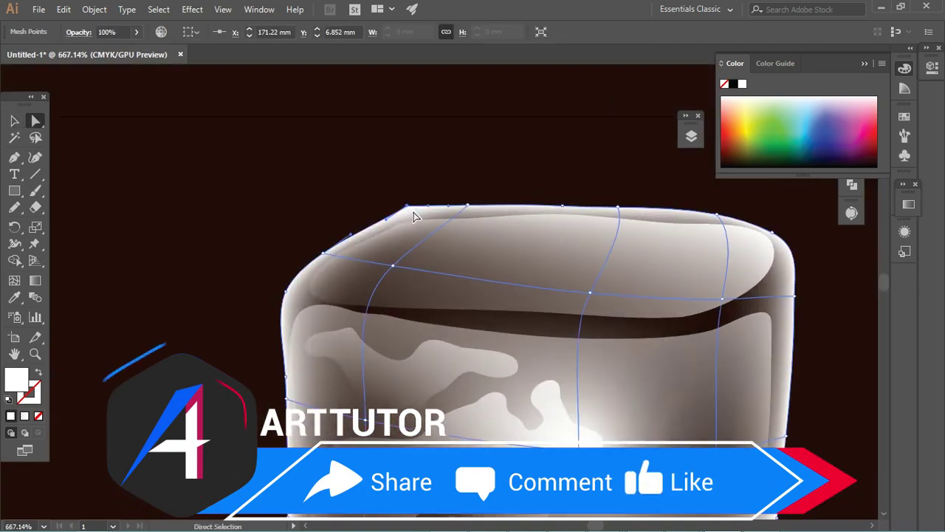
click(376, 209)
scroll(501, 197, down, 5)
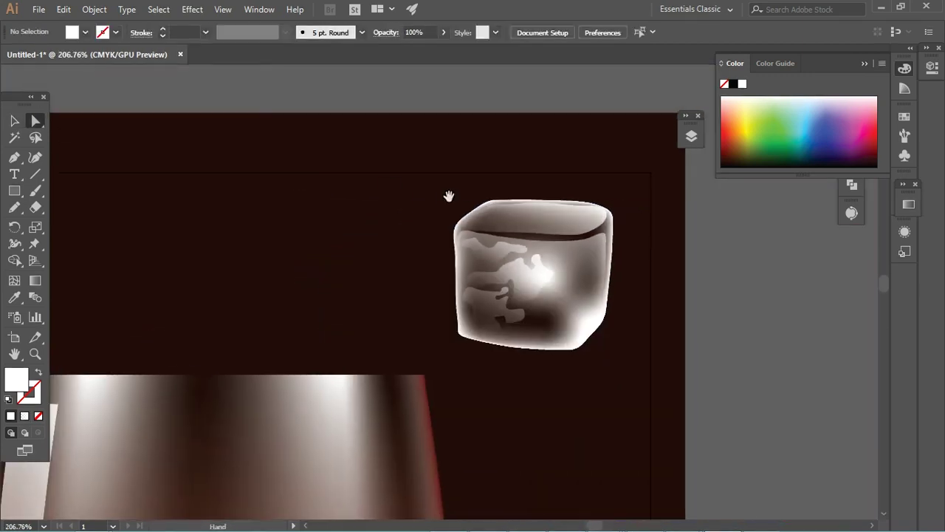
key(v)
Move the ice cube group down into the glass and rotate it clockwise
click(543, 189)
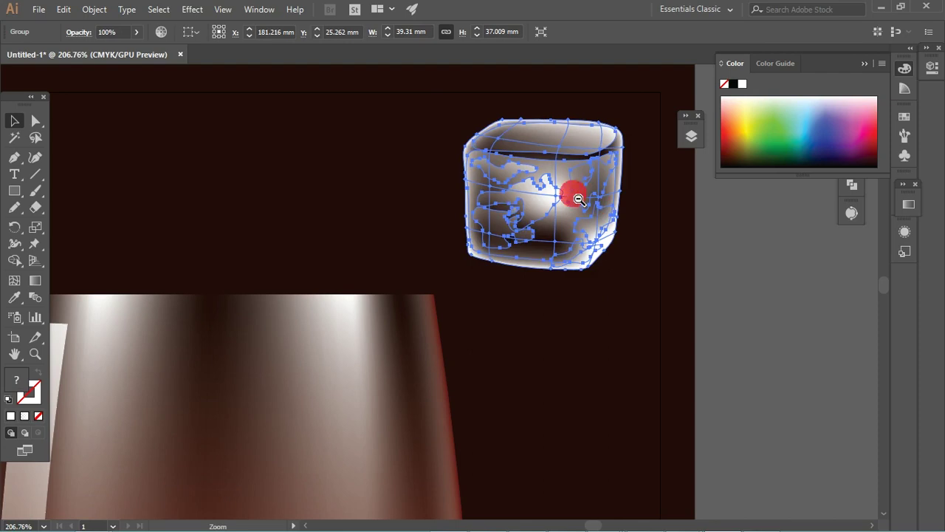
scroll(569, 194, down, 3)
drag(561, 141, 393, 471)
scroll(456, 258, up, 2)
mouse_move(443, 251)
mouse_down()
mouse_move(404, 322)
mouse_move(411, 352)
mouse_up()
drag(465, 289, 469, 294)
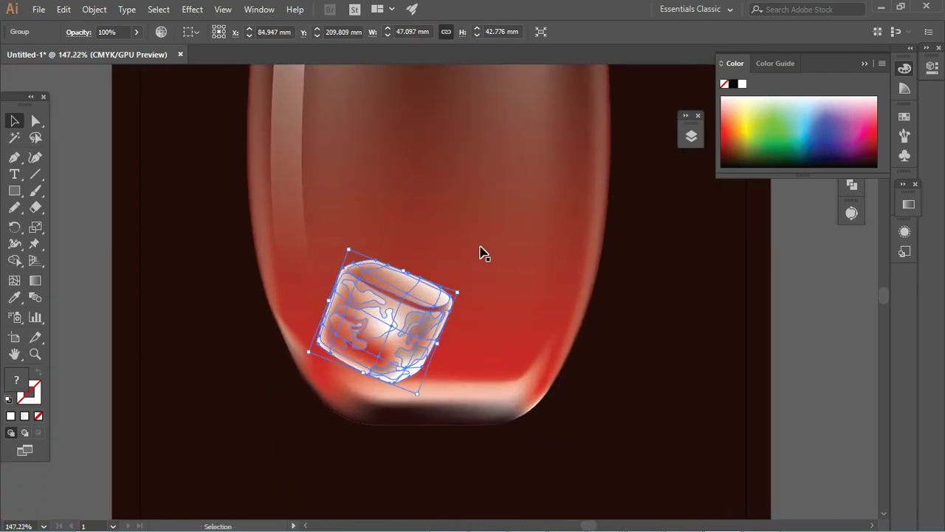
In the Layers panel, stack the ice cube group just above the red drink path
click(538, 289)
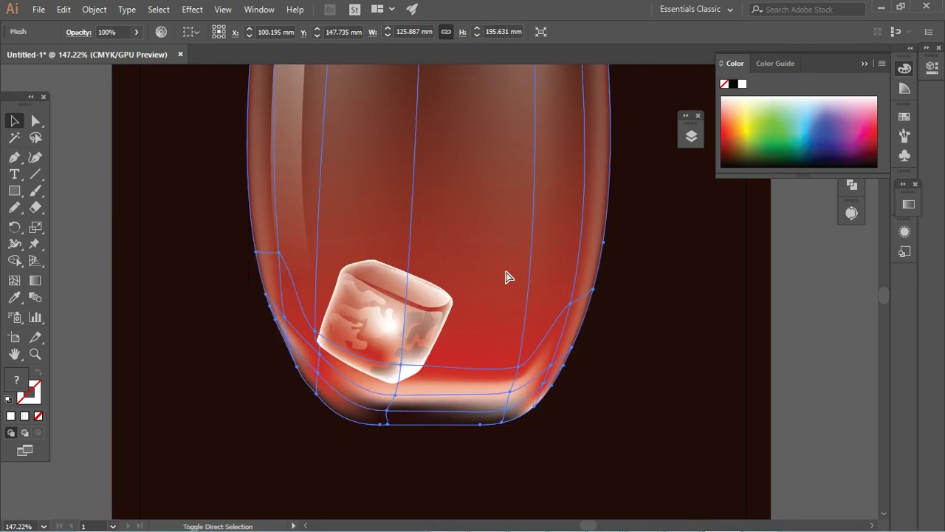
click(691, 137)
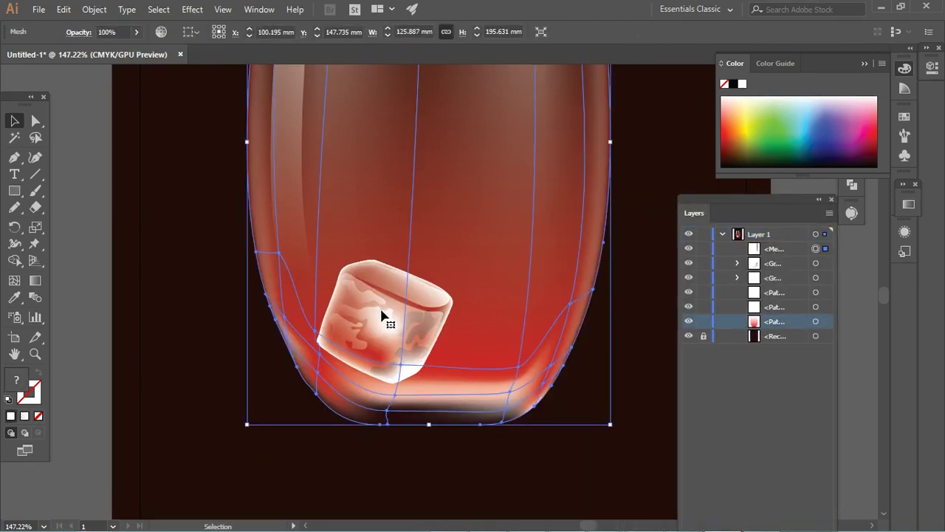
click(813, 307)
click(816, 278)
click(816, 264)
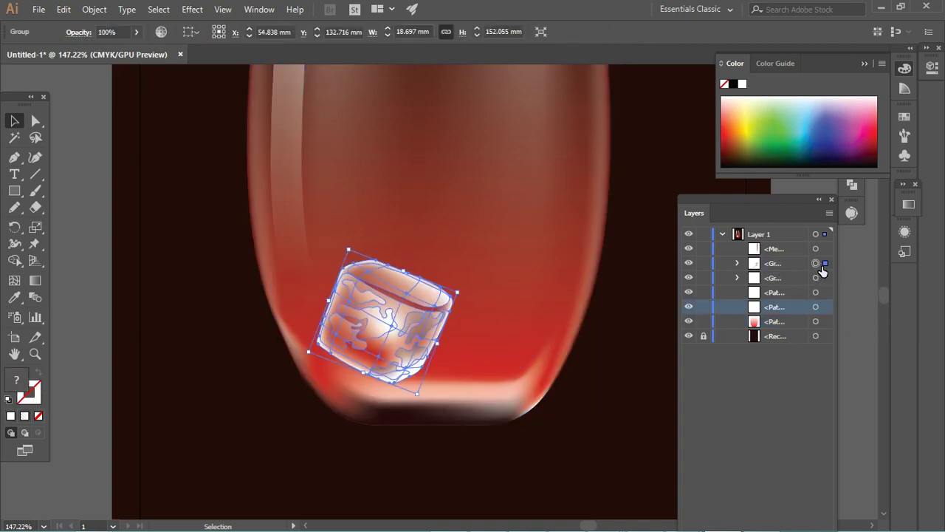
drag(790, 266, 772, 311)
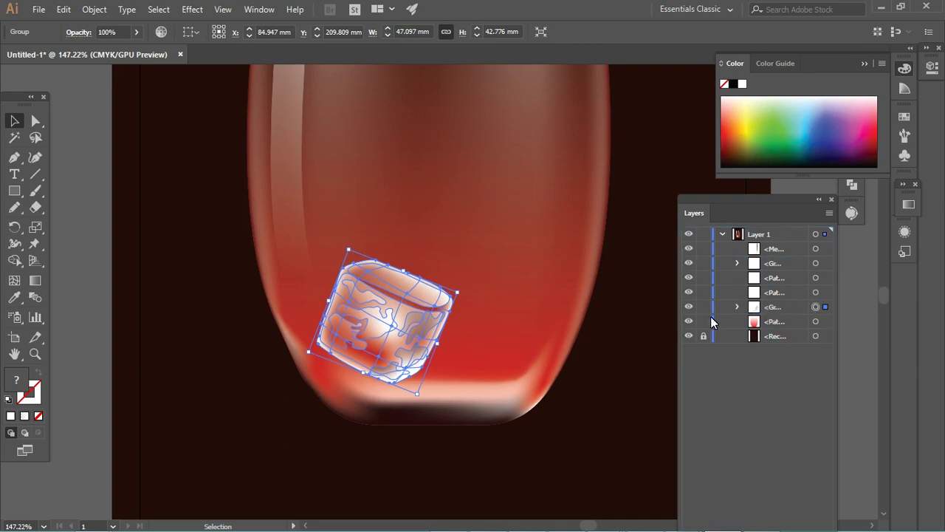
Try Overlay and Hard Light, then set the ice cube to Soft Light and fit the artboard
click(93, 35)
click(62, 53)
click(50, 189)
click(42, 56)
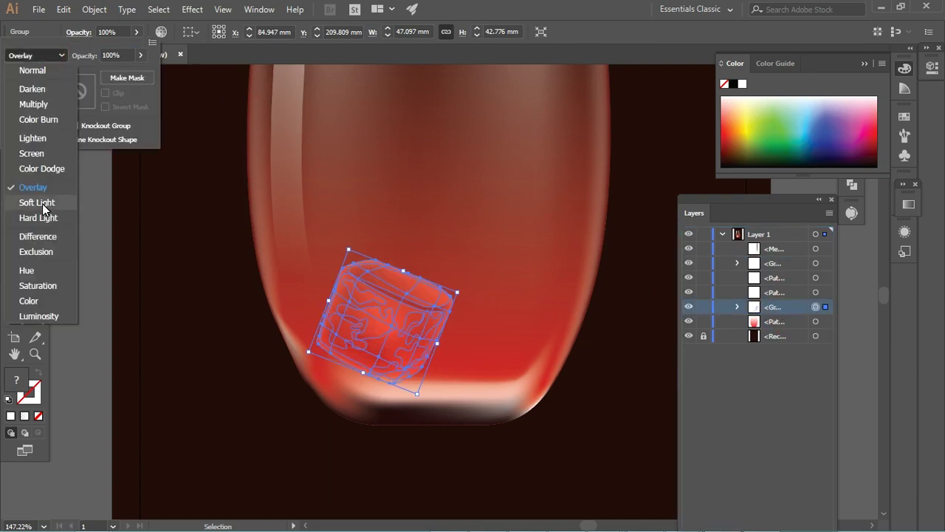
click(47, 217)
click(64, 57)
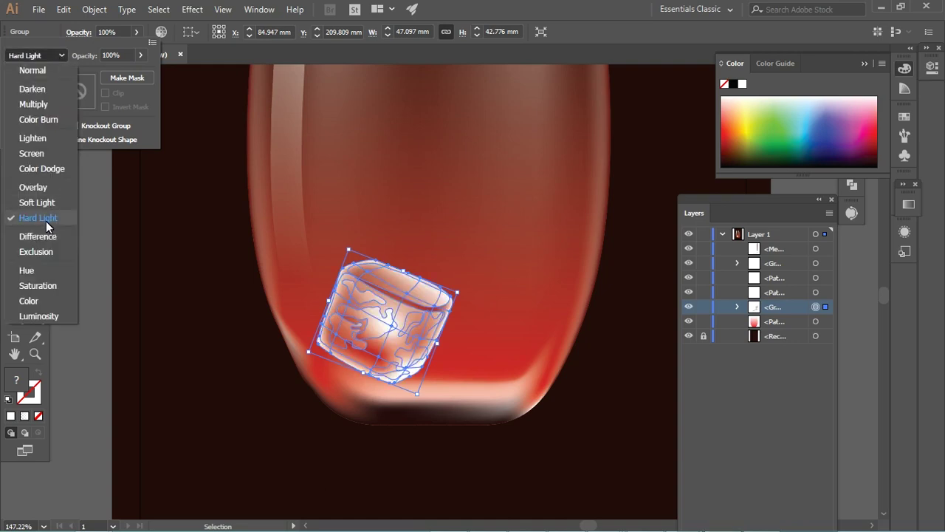
click(48, 202)
click(100, 288)
key(ctrl+0)
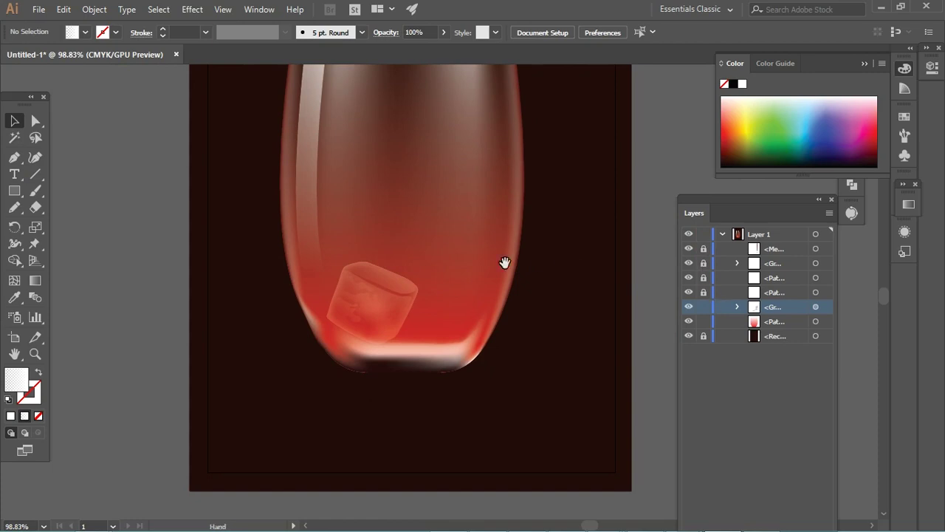
Duplicate the ice cube several times, rotating the copies inside the glass
drag(504, 263, 440, 321)
click(317, 353)
mouse_move(327, 362)
mouse_down()
mouse_move(406, 303)
mouse_move(426, 269)
mouse_up()
mouse_move(380, 295)
mouse_down()
mouse_move(397, 369)
mouse_move(280, 296)
mouse_up()
mouse_move(301, 254)
mouse_down()
mouse_move(266, 306)
mouse_move(322, 294)
mouse_move(328, 279)
mouse_move(327, 312)
mouse_move(432, 246)
mouse_up()
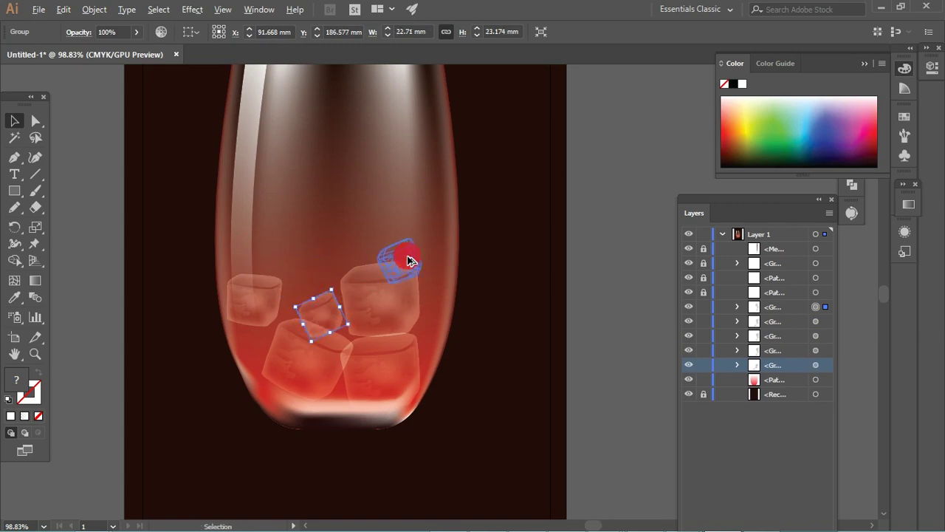
click(625, 253)
Move the small ice cube up and right and tilt it to an angle
mouse_move(506, 204)
mouse_down()
mouse_move(363, 205)
mouse_move(477, 219)
mouse_move(495, 207)
mouse_up()
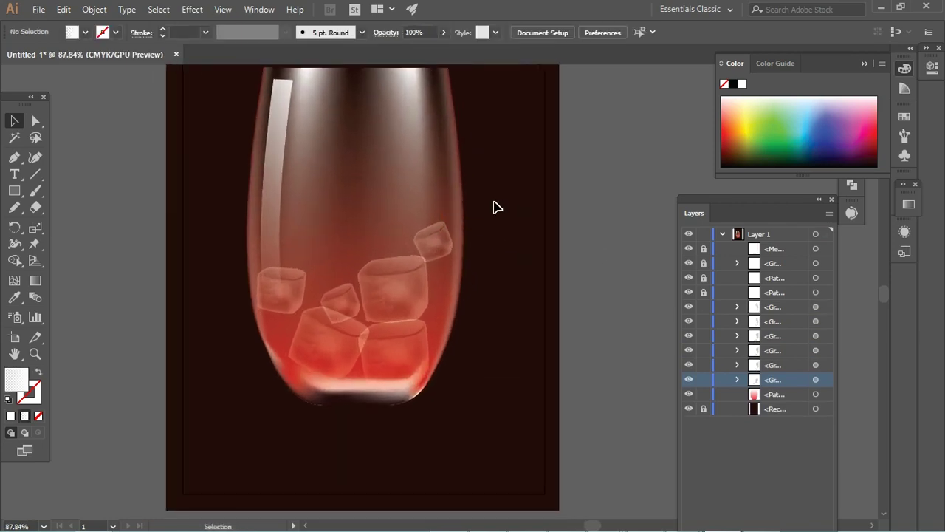
drag(388, 206, 399, 234)
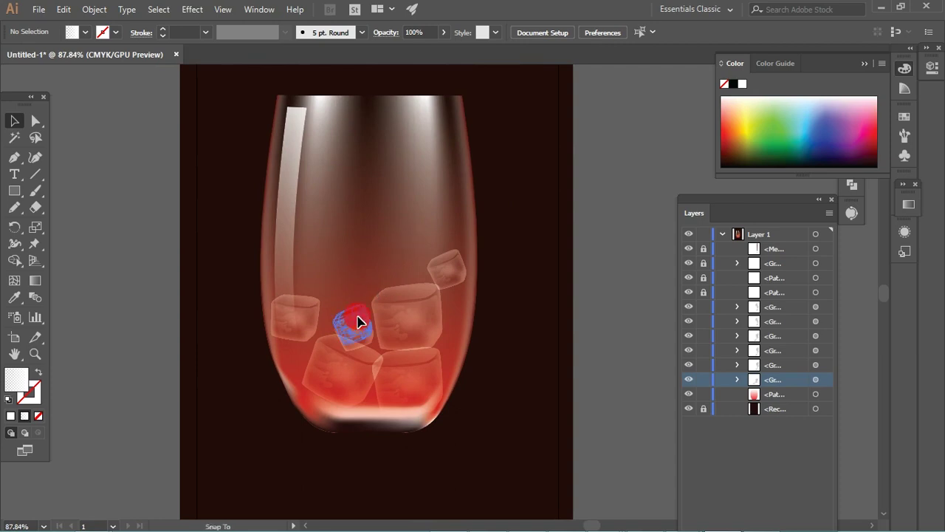
mouse_move(354, 314)
mouse_down()
mouse_move(362, 272)
mouse_move(293, 361)
mouse_up()
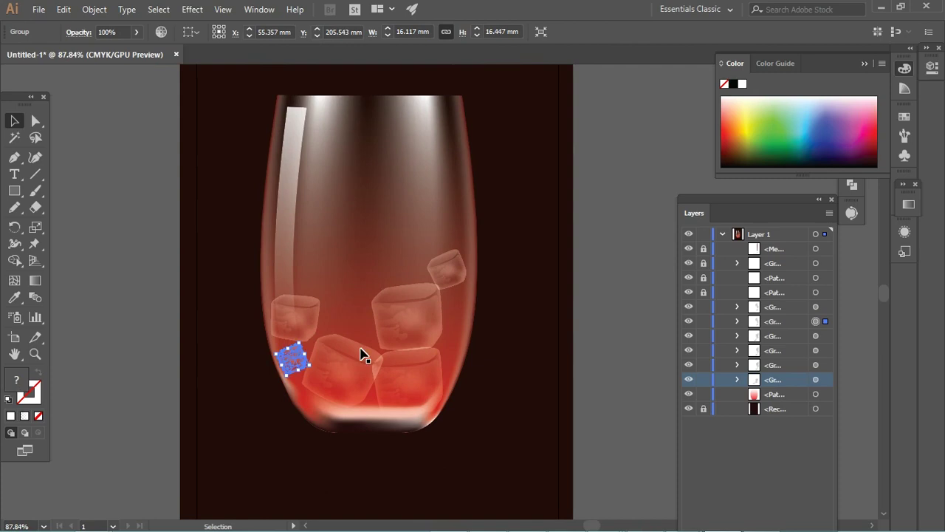
click(598, 326)
click(296, 361)
key(ctrl+equal)
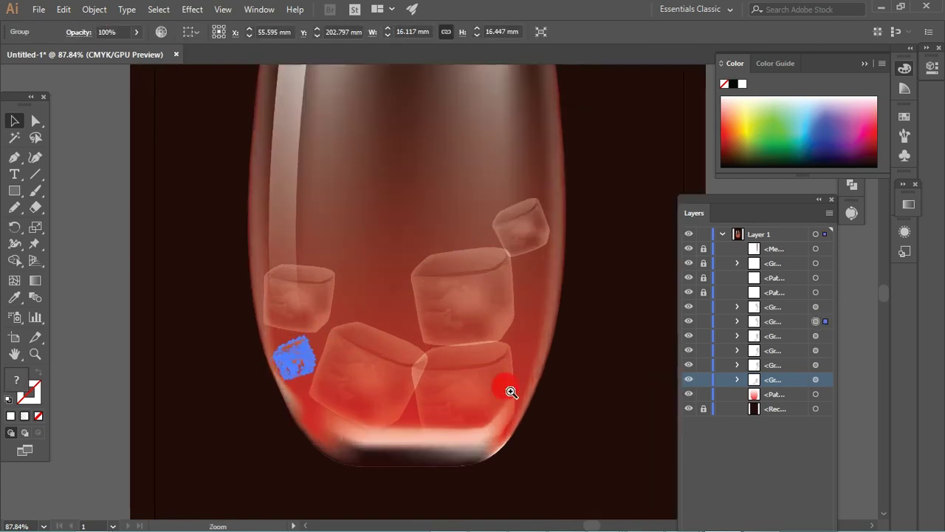
key(ctrl+equal)
drag(389, 384, 414, 385)
key(ctrl+minus)
key(ctrl+minus)
key(ctrl+minus)
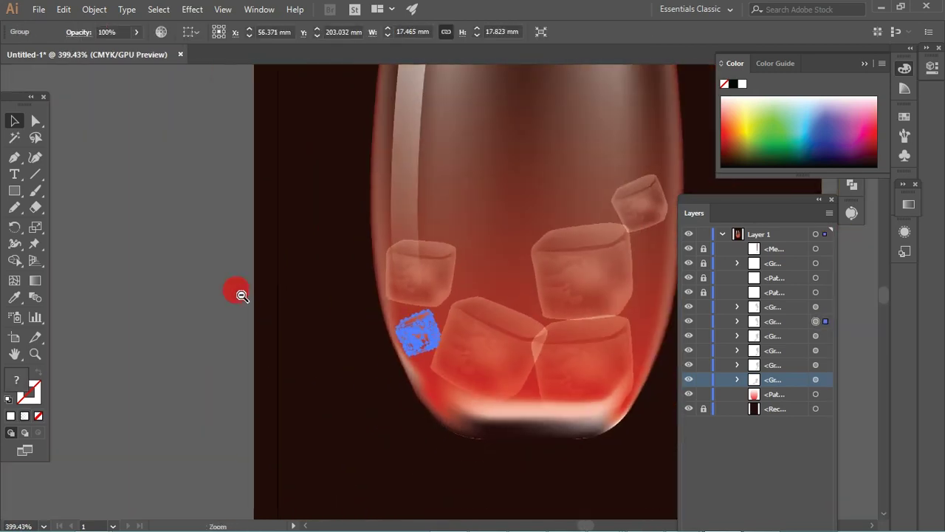
click(238, 291)
Zoom in on the glass and select the red glass body shape
key(ctrl+0)
drag(320, 315, 418, 302)
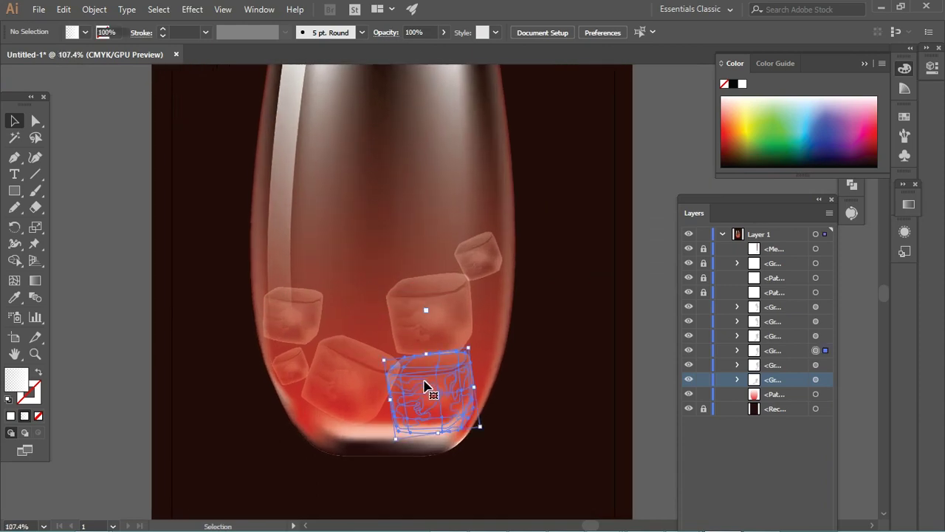
click(437, 330)
click(651, 303)
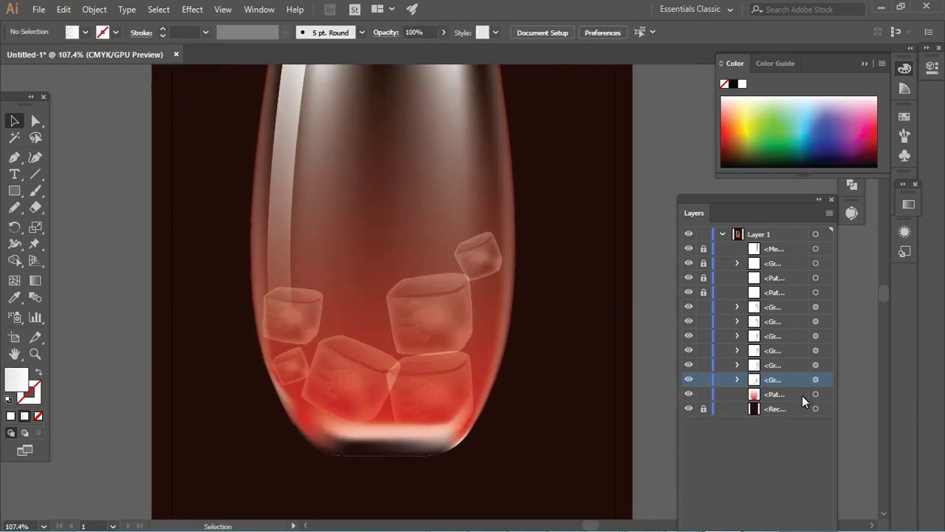
click(815, 394)
Unlock the four locked layers and select the glass mesh object
scroll(544, 273, down, 2)
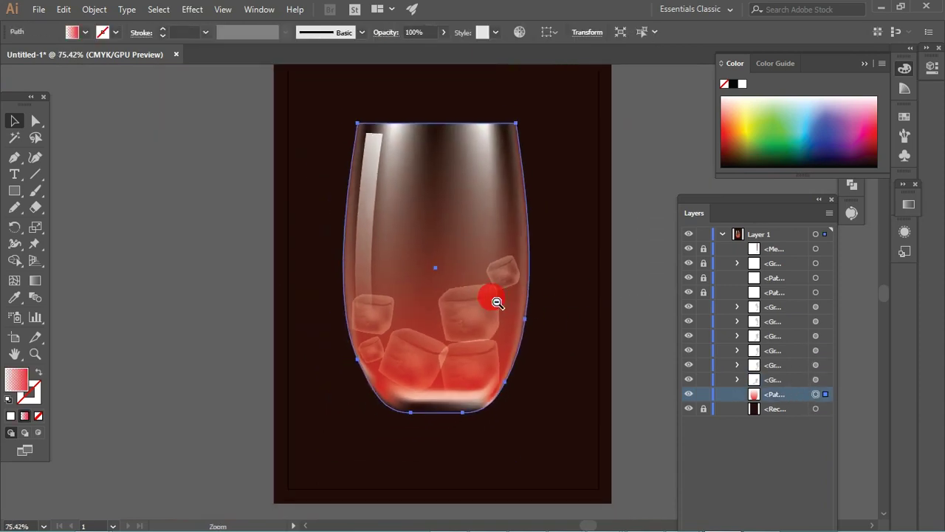
click(639, 285)
scroll(620, 295, up, 2)
drag(470, 288, 441, 303)
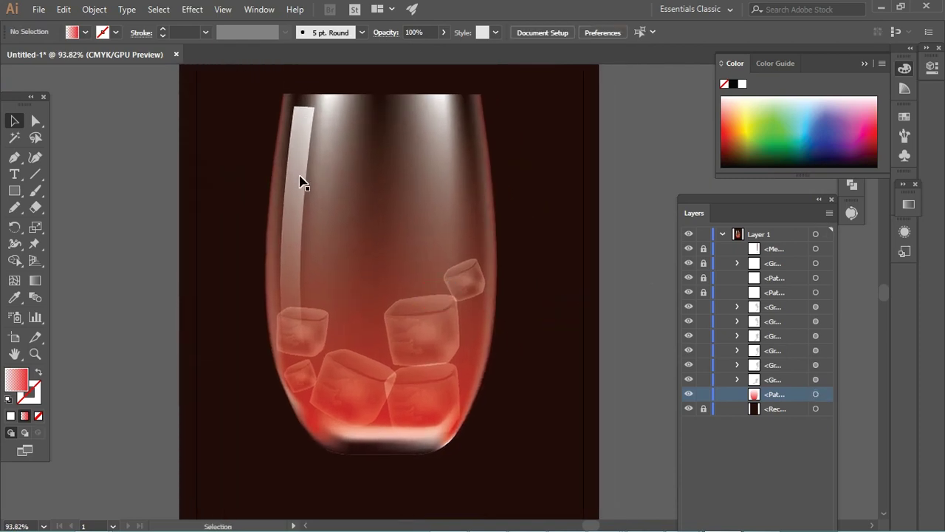
click(360, 265)
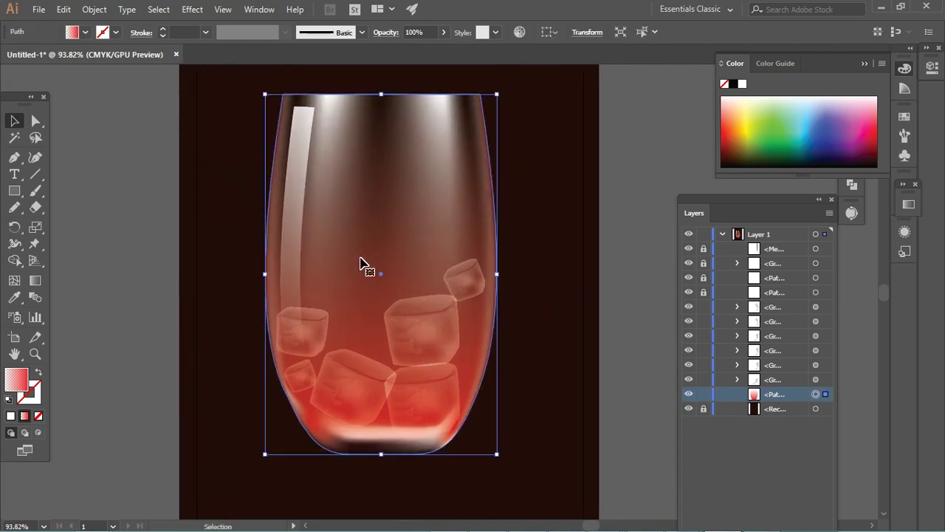
click(778, 380)
drag(705, 293, 703, 248)
click(445, 246)
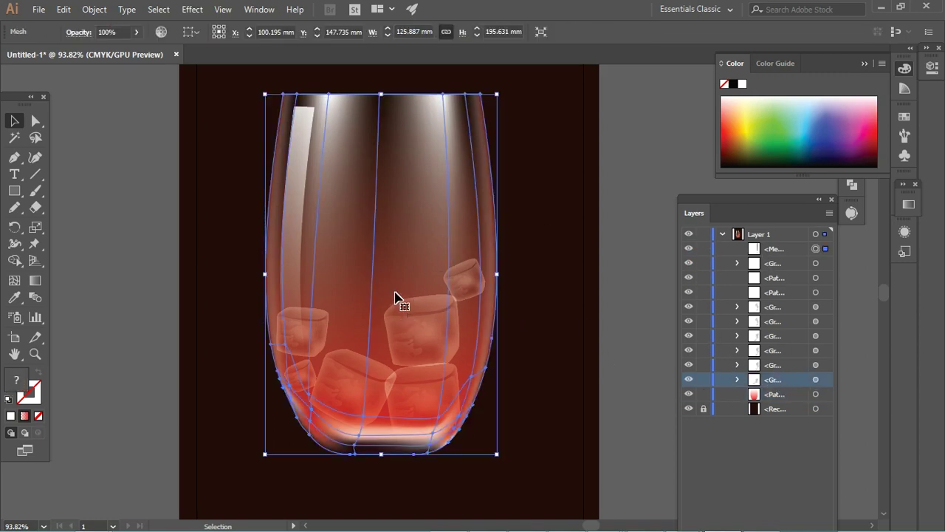
Add three mesh lines across the upper glass and make the new middle point transparent
click(14, 281)
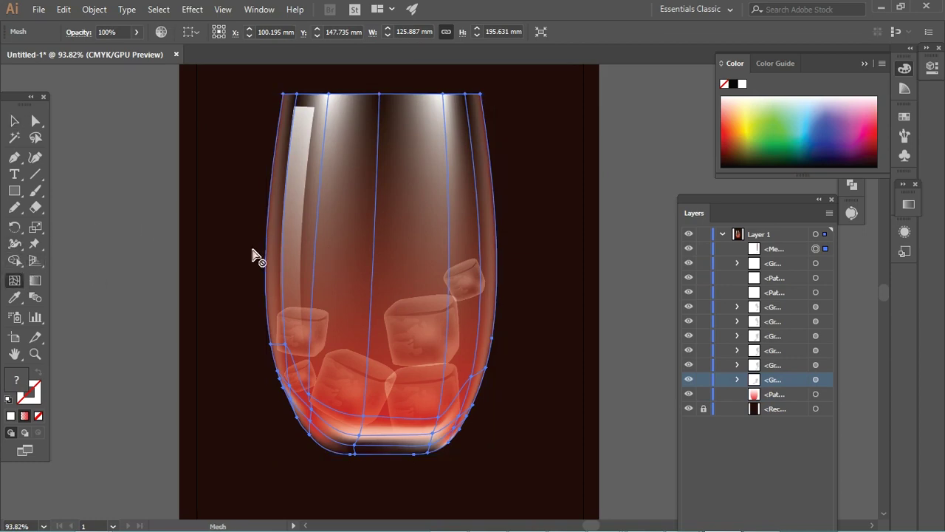
click(371, 274)
click(382, 167)
key(a)
click(313, 262)
click(371, 274)
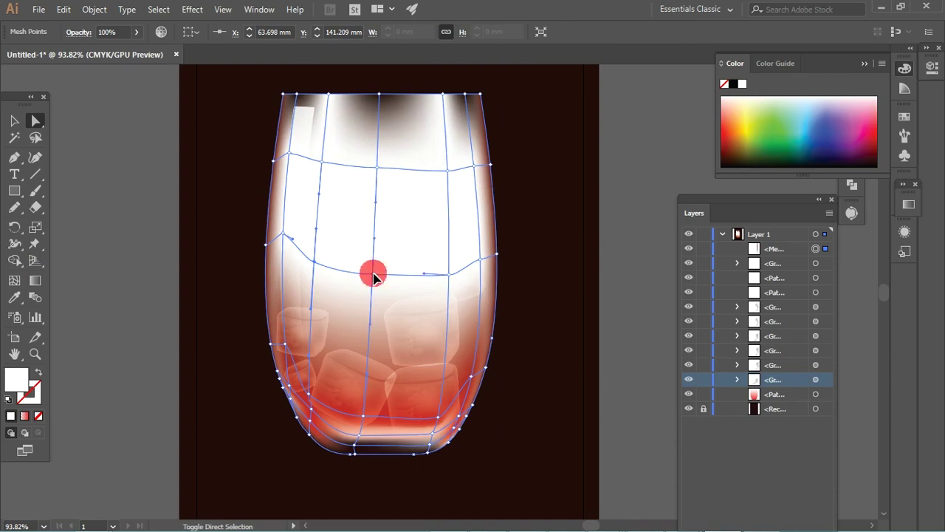
drag(135, 32, 95, 112)
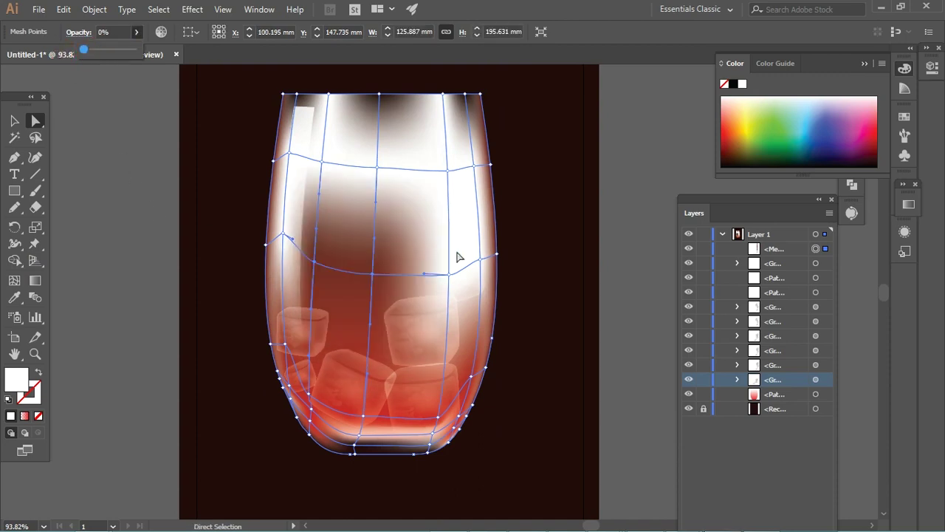
Colour a right-edge mesh point red and fade the upper-right point to 0% opacity
click(480, 259)
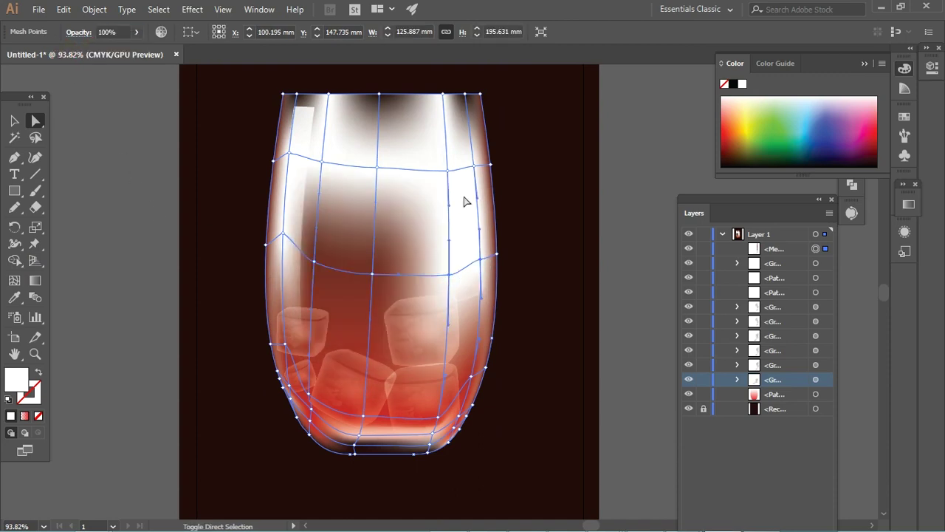
click(731, 144)
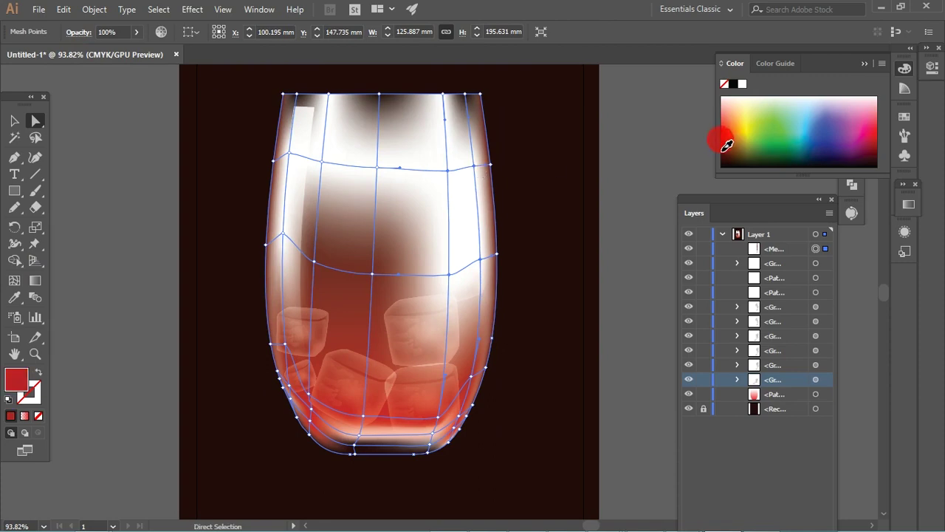
click(451, 172)
drag(112, 52, 80, 52)
text(0)
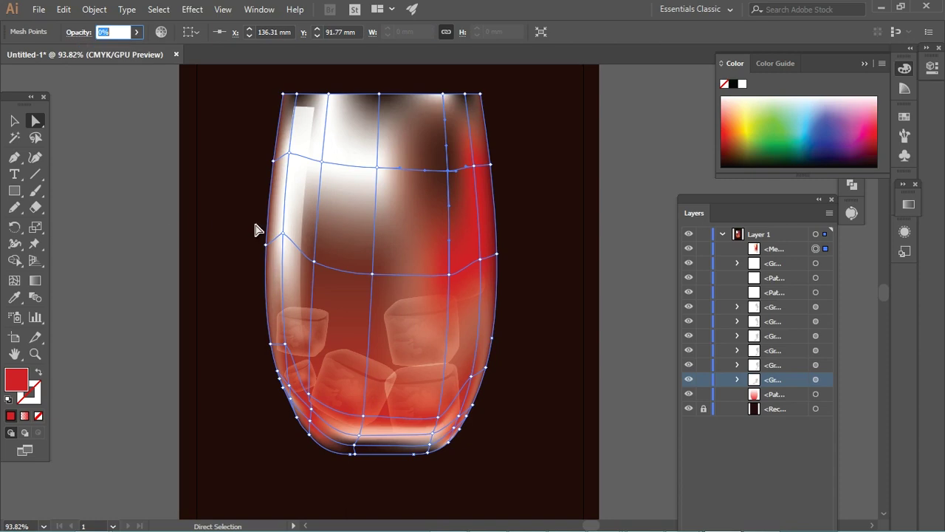
Colour the left-side mesh point bright red at 100% opacity
click(314, 262)
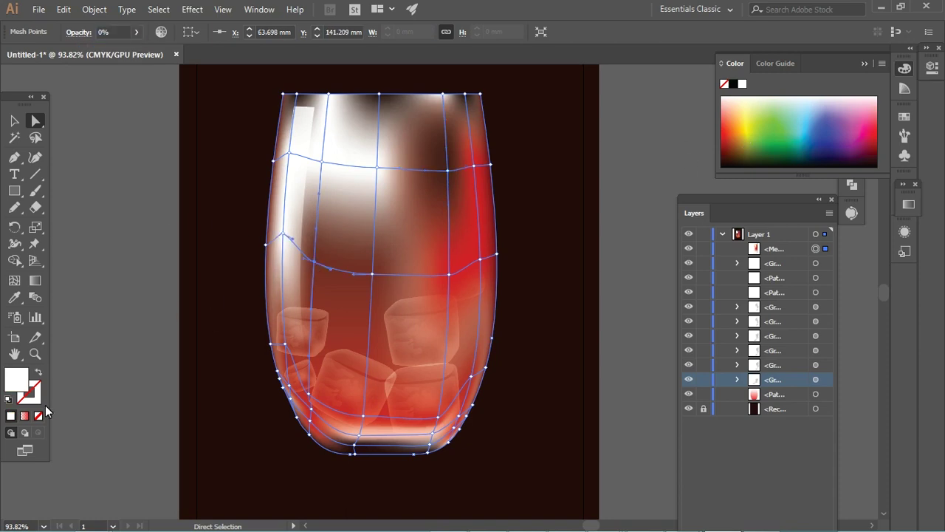
key(period)
drag(721, 175, 762, 175)
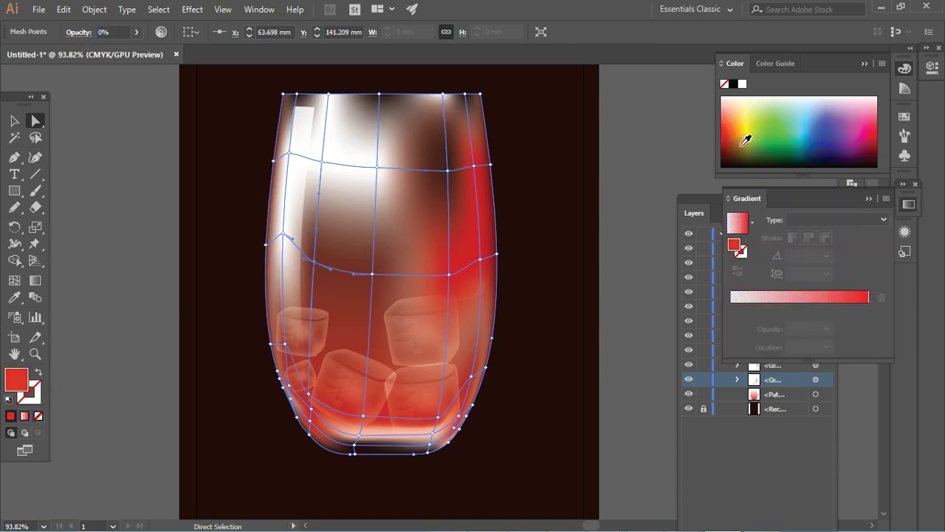
click(840, 198)
key(ctrl+z)
click(314, 262)
key(ctrl+shift+z)
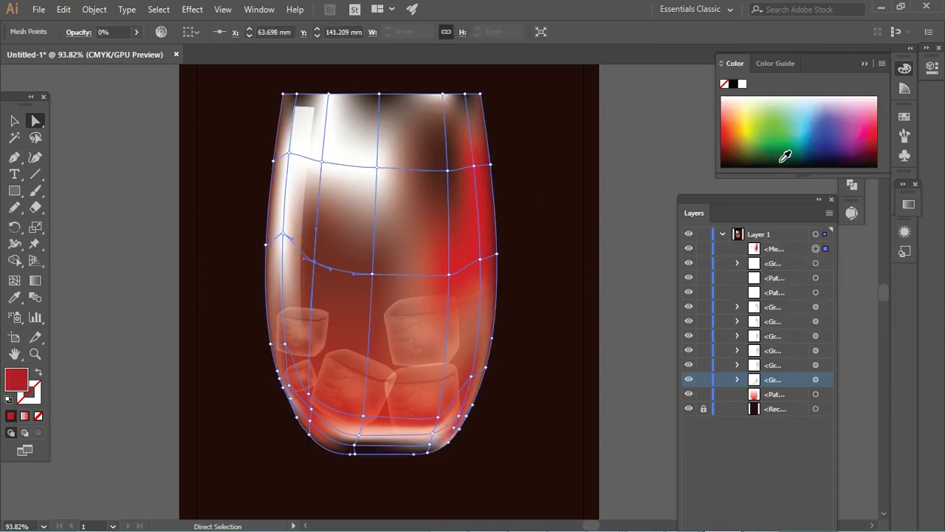
click(136, 32)
drag(127, 49, 250, 71)
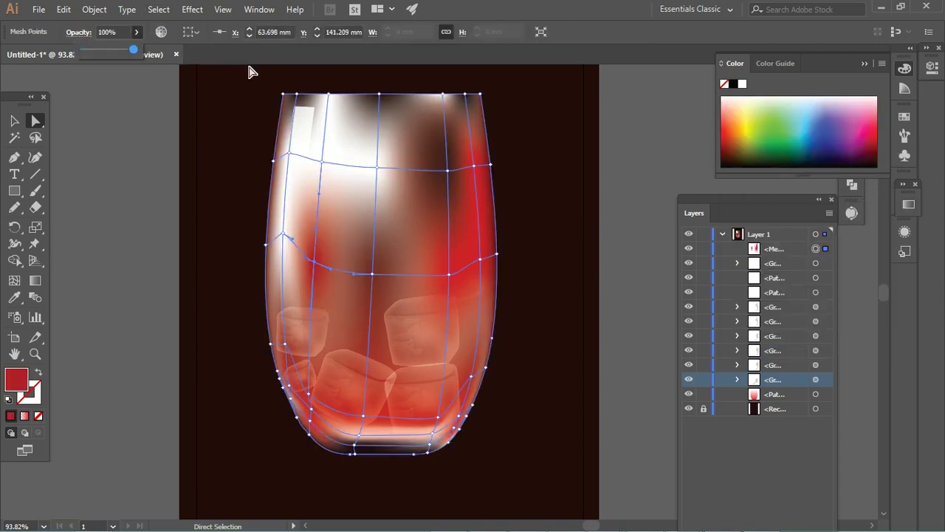
click(879, 144)
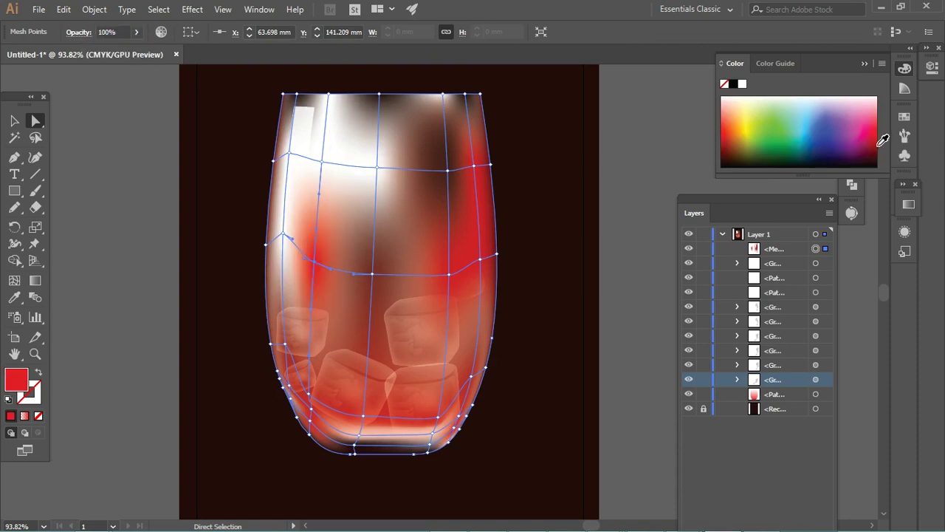
Set the white mesh point near the top to 0% opacity and review the result
click(323, 163)
click(130, 32)
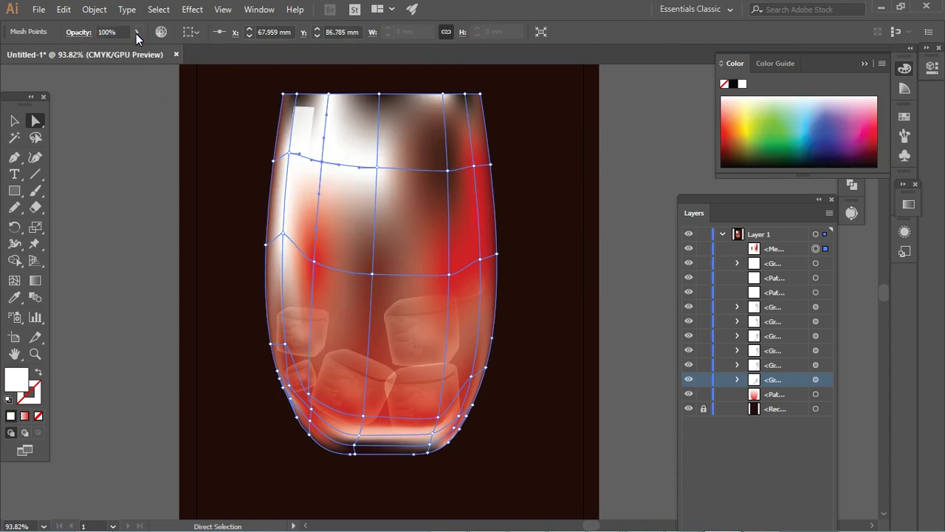
text(0)
key(Return)
click(376, 168)
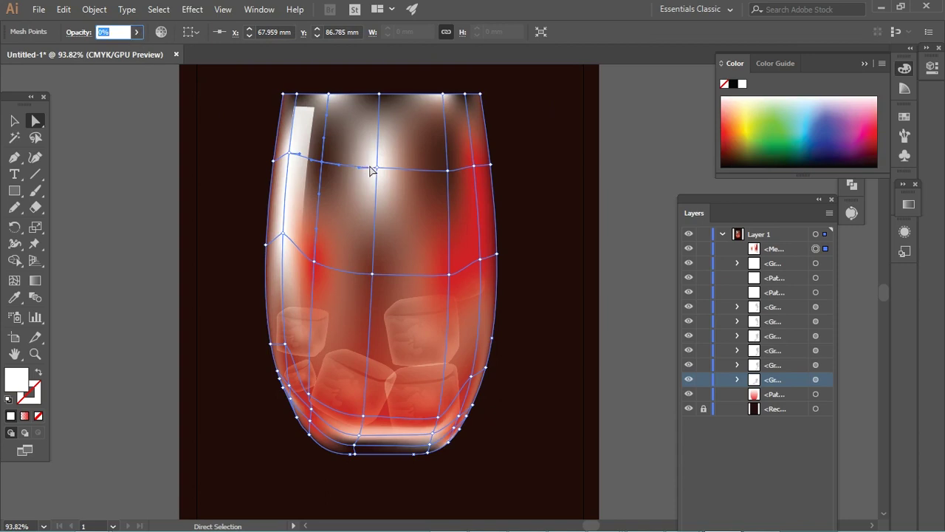
click(374, 168)
click(112, 245)
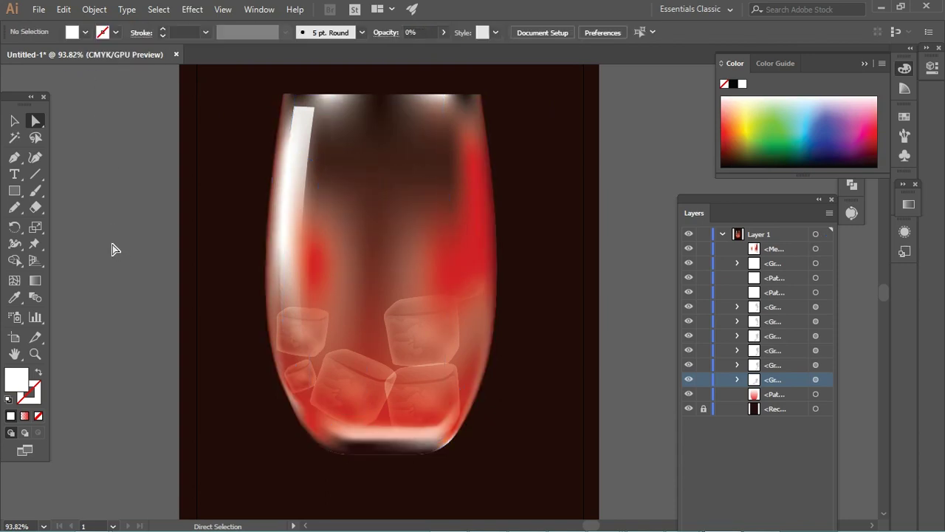
Lock the glass mesh layer and a group layer against editing
key(v)
click(319, 344)
click(703, 380)
click(353, 347)
click(703, 248)
Set both right-hand ice cubes to Hard Light blending in Transparency
click(421, 332)
shift+click(418, 401)
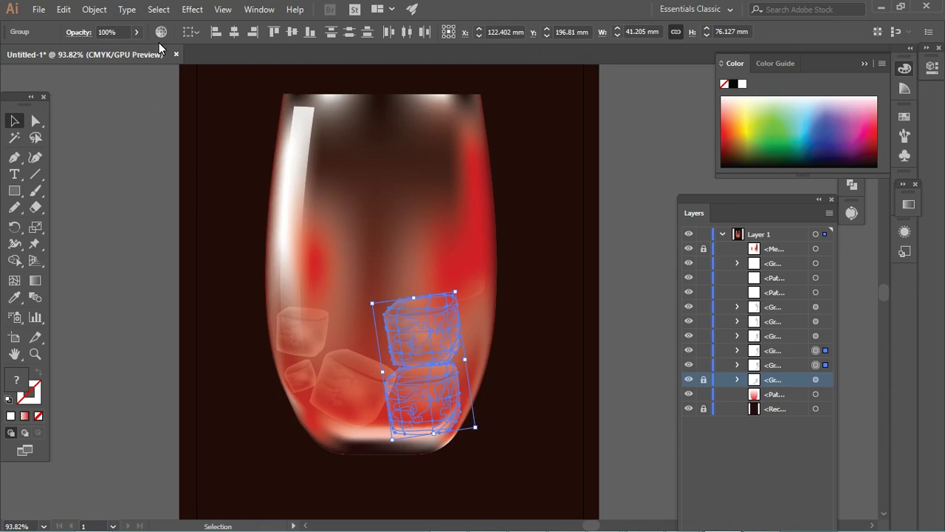
click(94, 33)
click(55, 56)
click(42, 271)
click(60, 56)
click(28, 300)
click(59, 56)
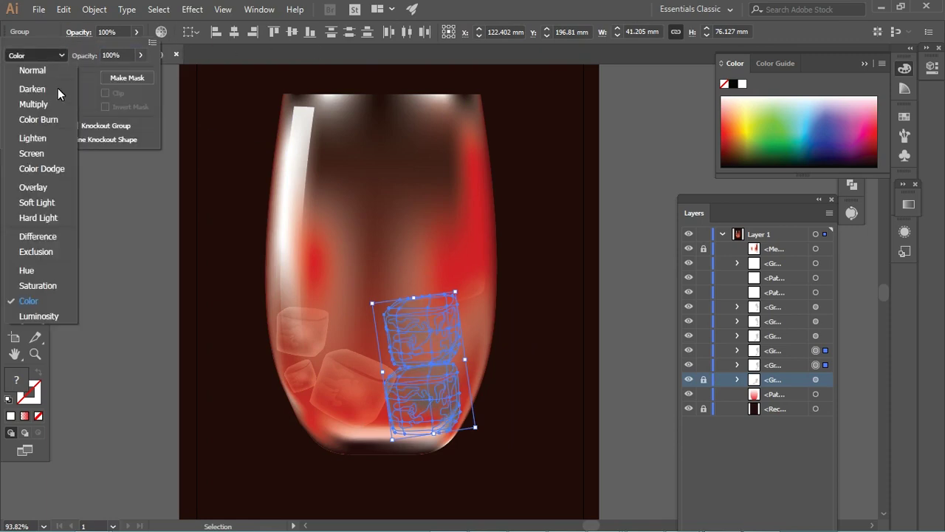
click(43, 218)
click(121, 340)
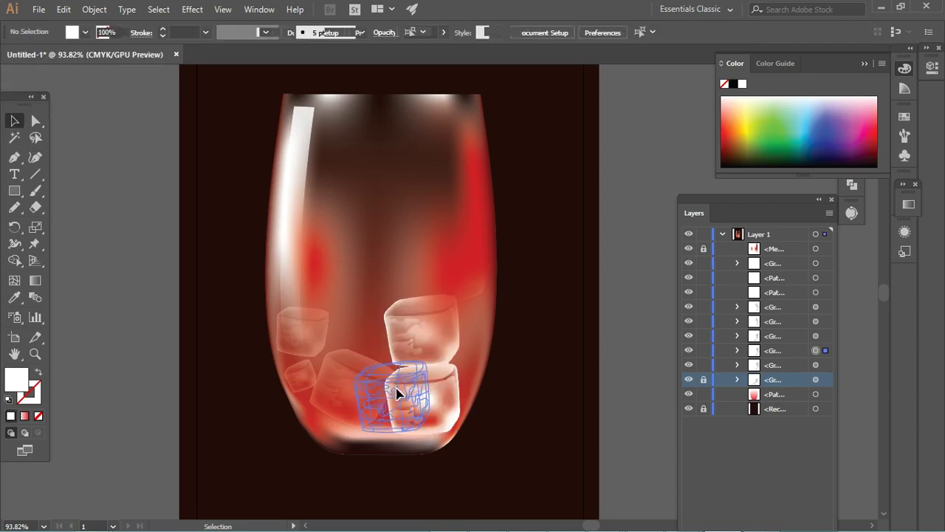
Move the lower cube left and the upper cube down and right
drag(397, 390, 366, 389)
click(625, 359)
drag(419, 234, 403, 289)
mouse_move(416, 376)
mouse_down()
mouse_move(453, 390)
mouse_move(489, 312)
mouse_up()
click(466, 372)
Alt-drag a rotated copy of the lower ice cube to the bottom right
click(435, 382)
mouse_move(413, 386)
mouse_down()
mouse_move(401, 397)
mouse_move(446, 396)
mouse_move(612, 355)
mouse_up()
click(612, 354)
click(440, 336)
click(613, 319)
Unlock the mesh layer and select the glass mesh for point editing
scroll(443, 243, down, 2)
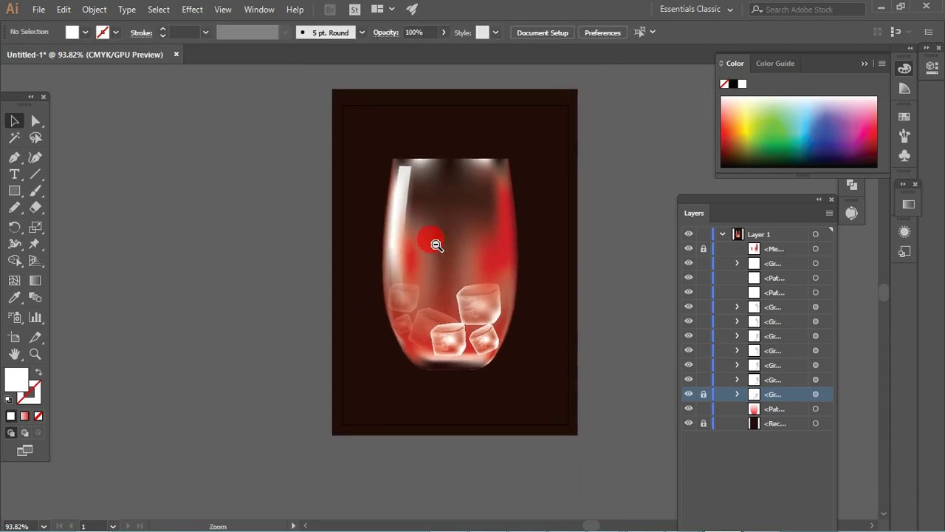
scroll(472, 251, up, 2)
click(500, 260)
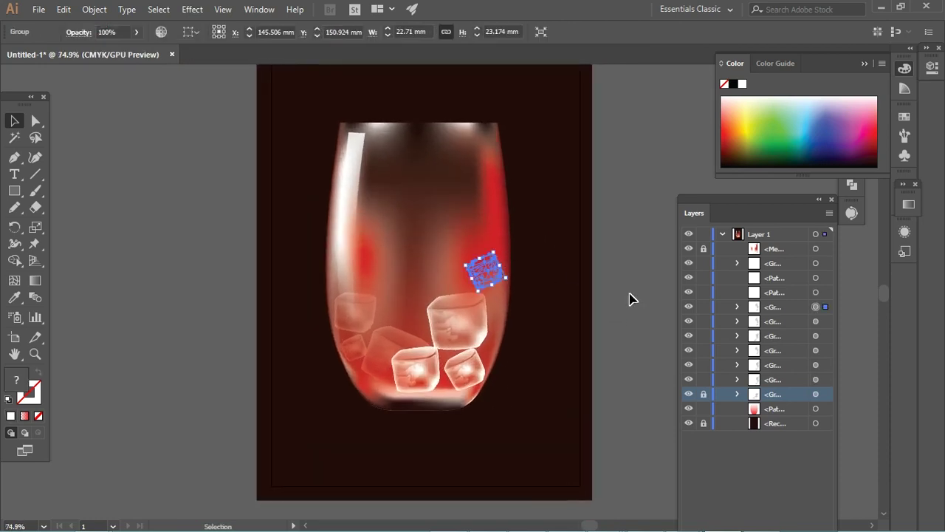
click(703, 249)
click(485, 257)
key(a)
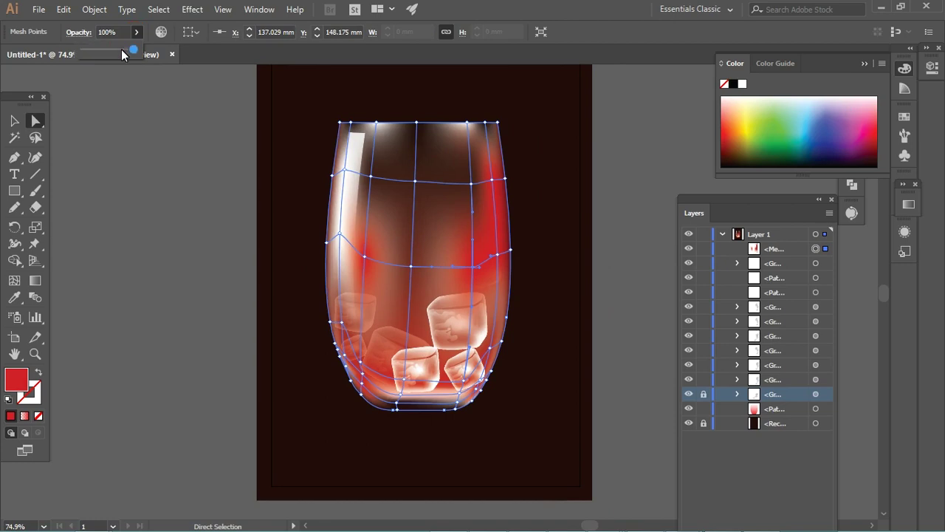
click(121, 53)
click(148, 212)
Raise a mesh point near the glass rim to 100% opacity
click(491, 184)
click(141, 32)
click(122, 54)
click(145, 207)
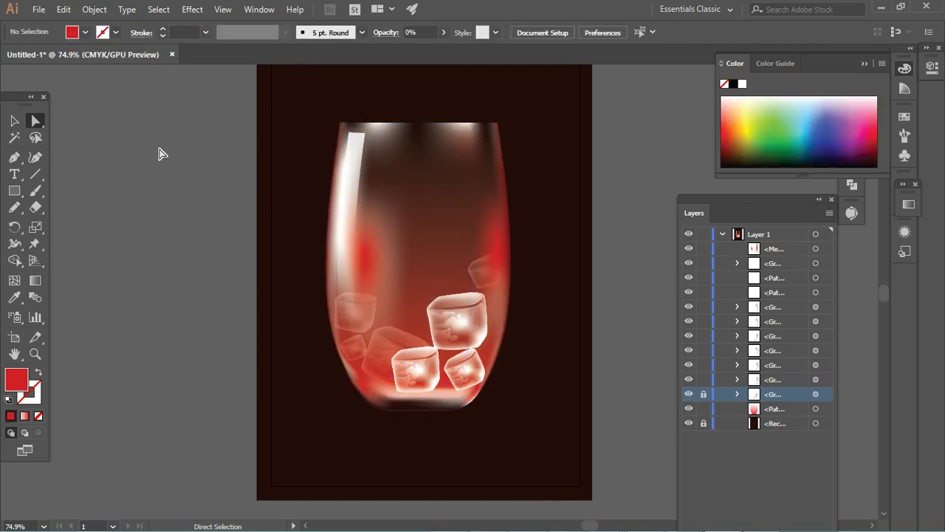
click(433, 217)
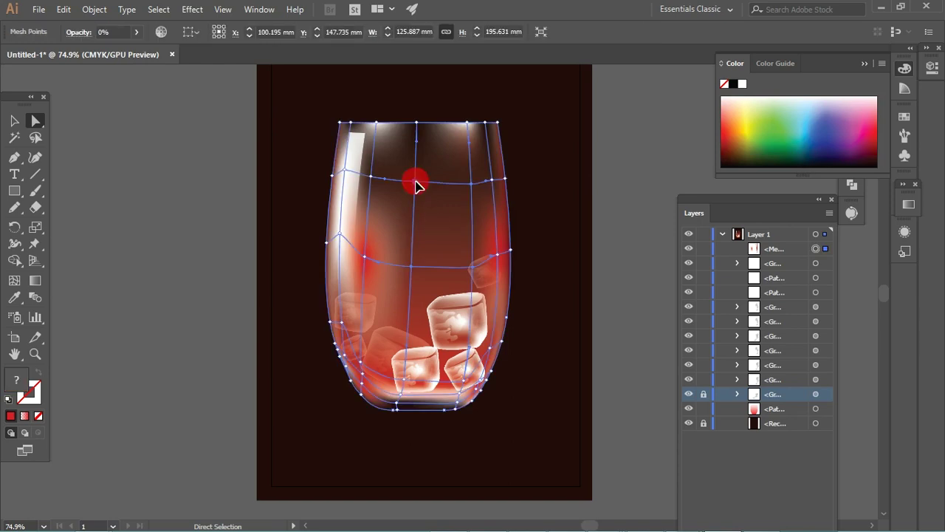
click(137, 32)
drag(81, 49, 169, 61)
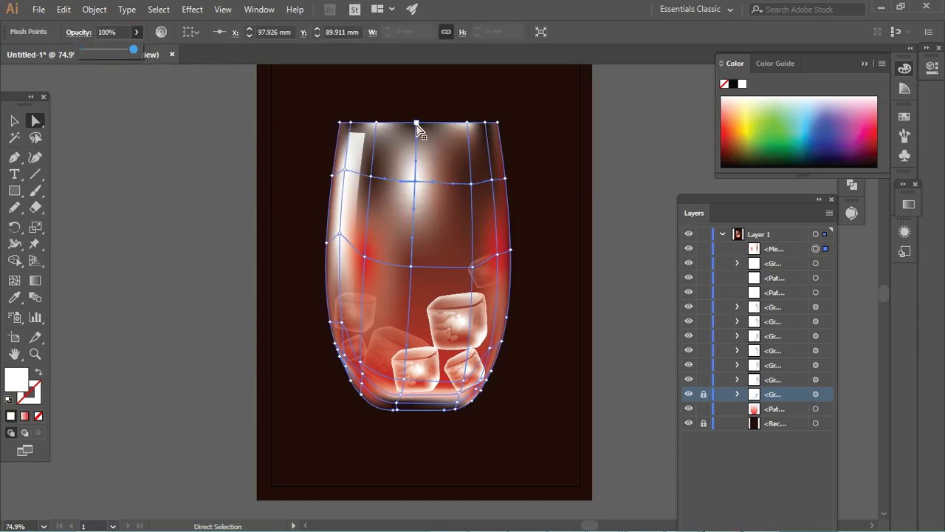
click(225, 198)
key(ctrl+z)
Give a mesh point in the glass middle 94% opacity for a soft glow
click(410, 267)
drag(120, 53, 130, 49)
click(155, 180)
key(v)
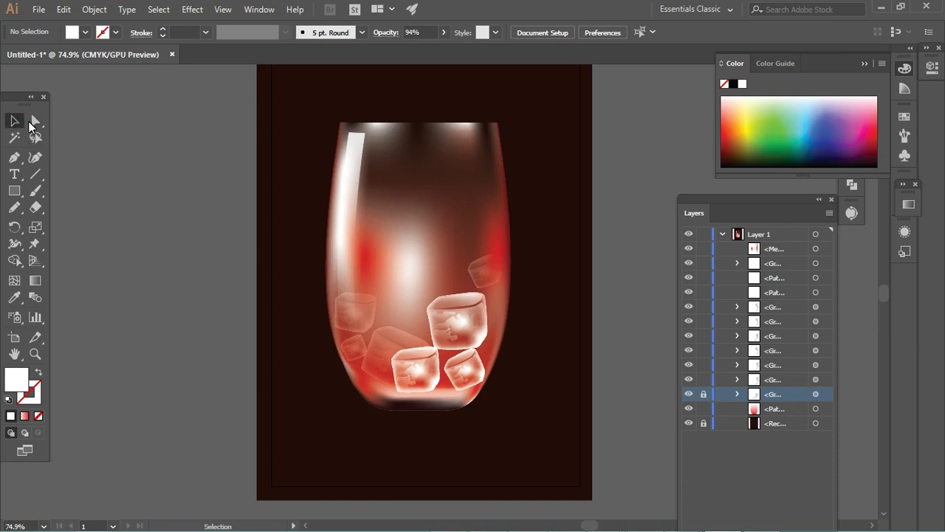
drag(420, 137, 406, 141)
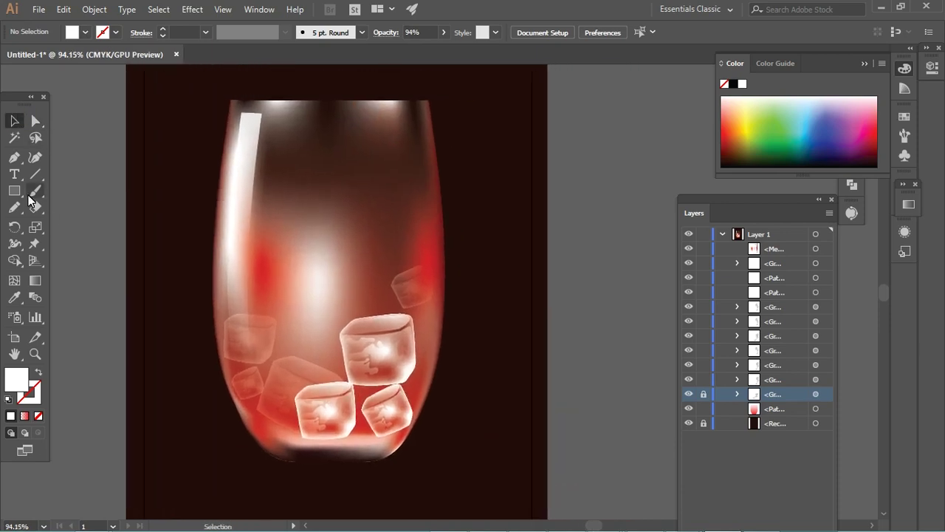
Draw a freehand orange liquid shape inside the glass and send it behind the glass and cubes
mouse_move(221, 210)
mouse_down()
mouse_move(245, 415)
mouse_move(356, 455)
mouse_move(411, 422)
mouse_move(443, 281)
mouse_move(416, 186)
mouse_move(238, 174)
mouse_up()
key(v)
click(736, 141)
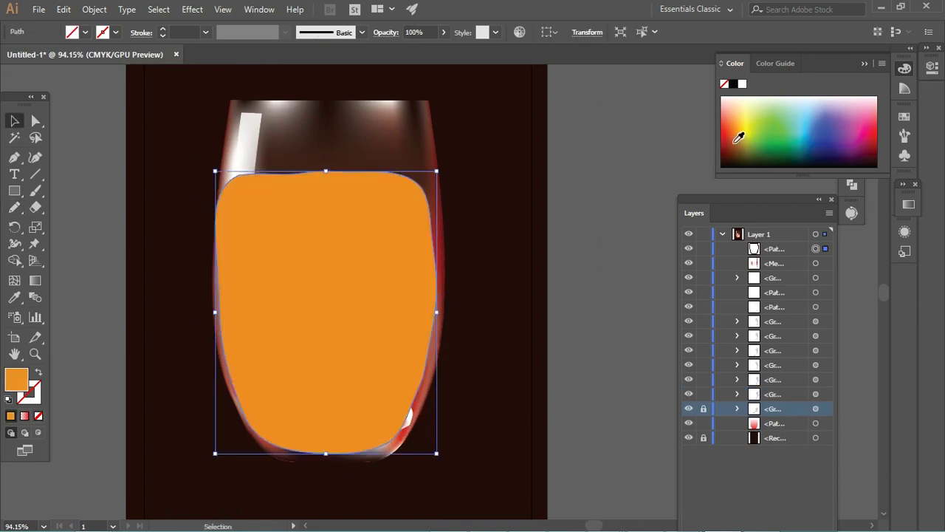
key(a)
key(ctrl+shift+bracketleft)
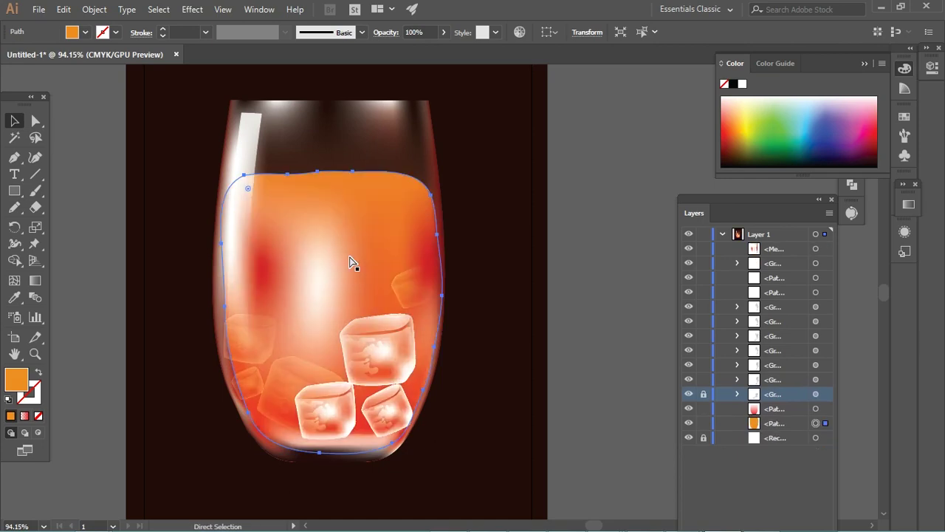
Stretch the orange liquid upward and pull its top corners out toward the glass walls
key(v)
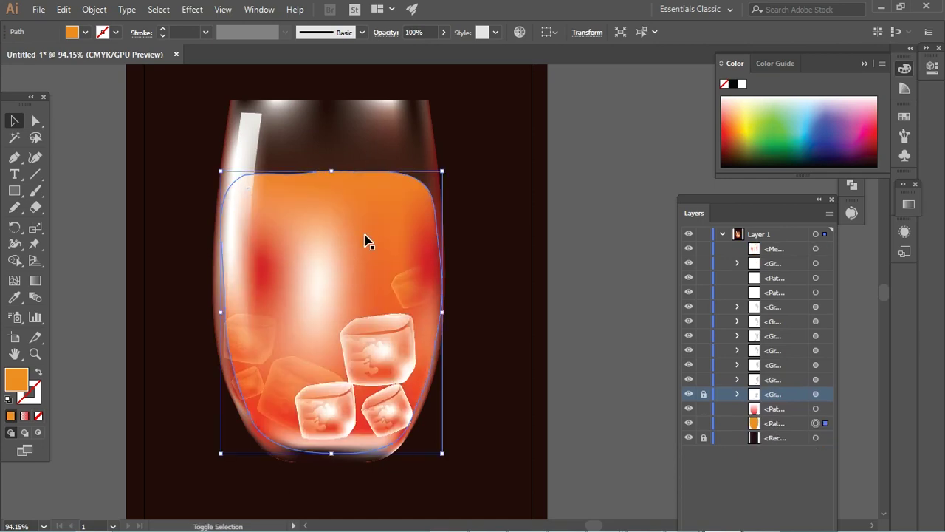
drag(331, 171, 353, 156)
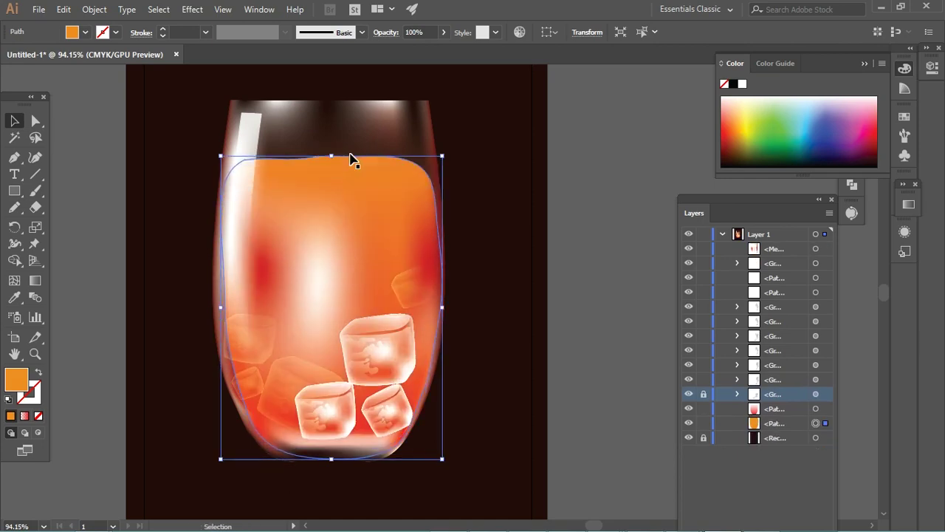
key(a)
click(734, 422)
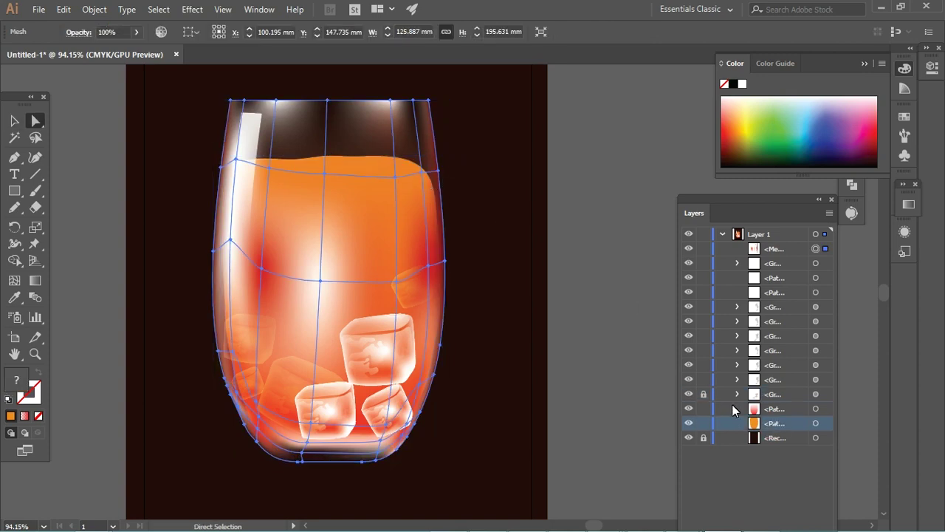
click(542, 177)
click(817, 424)
key(a)
click(434, 173)
drag(434, 173, 444, 168)
drag(244, 159, 216, 169)
click(225, 175)
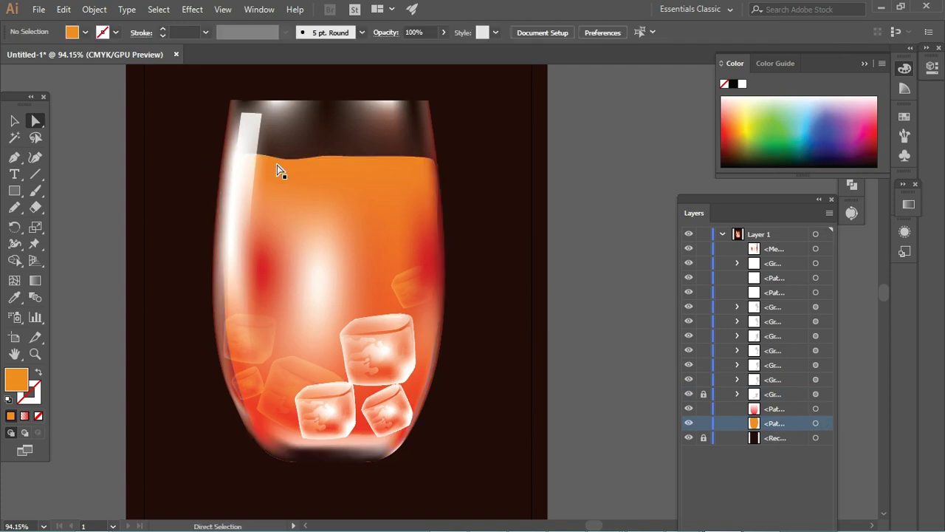
Delete the extra anchor points along the liquid's top edge to flatten it
click(295, 169)
click(817, 423)
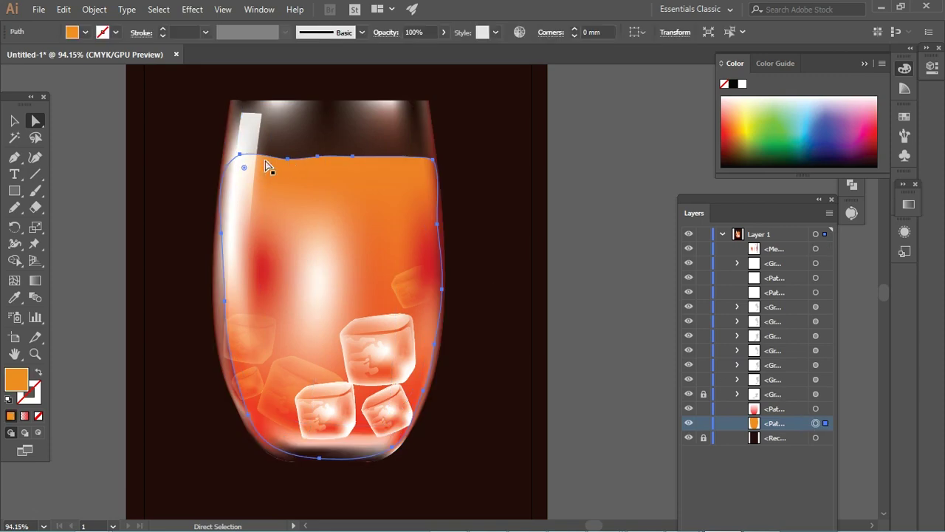
drag(14, 157, 81, 194)
click(320, 158)
key(Return)
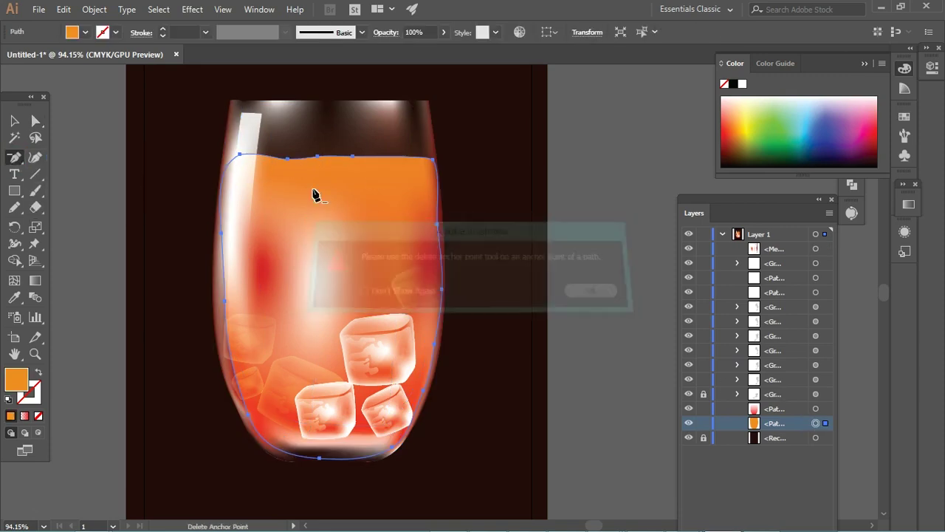
click(322, 158)
key(Return)
click(354, 157)
click(341, 157)
click(329, 156)
click(317, 156)
click(309, 157)
Convert the liquid's top-left and top-right anchors into sharp corners
drag(14, 157, 70, 202)
click(241, 156)
click(433, 160)
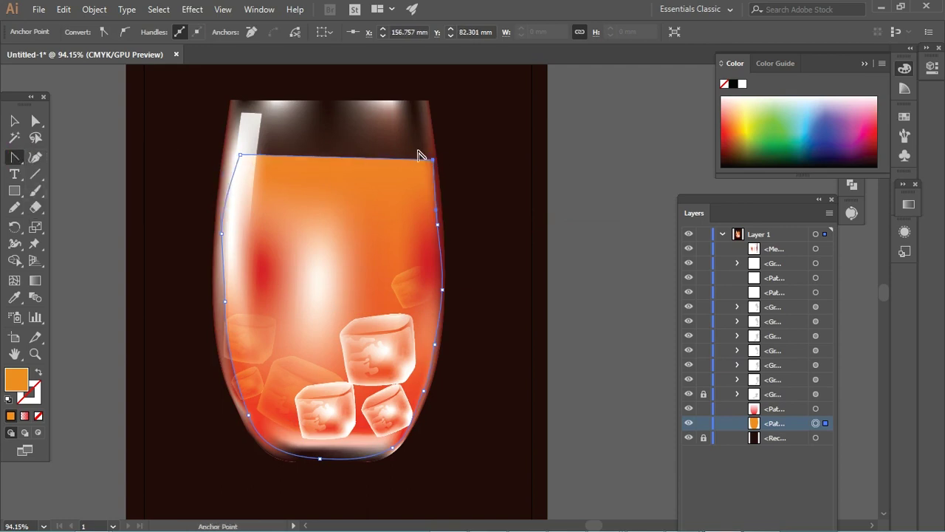
drag(14, 156, 70, 189)
click(446, 296)
key(Return)
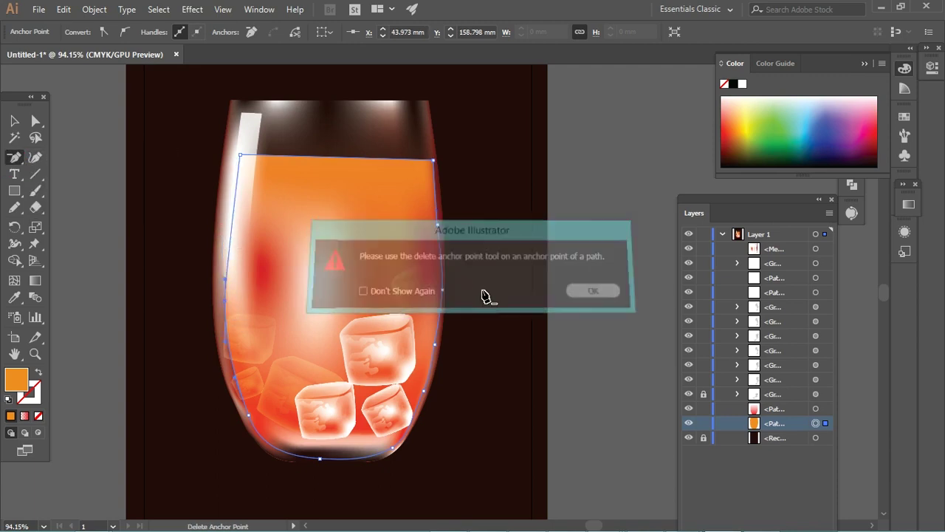
click(451, 297)
key(Return)
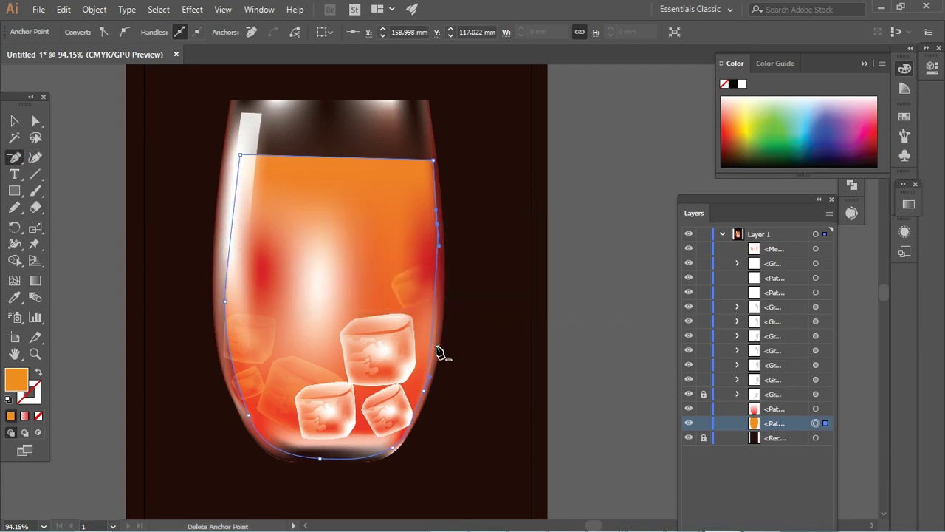
Nudge the liquid's right-edge anchors left to tuck them inside the glass wall
key(a)
click(439, 225)
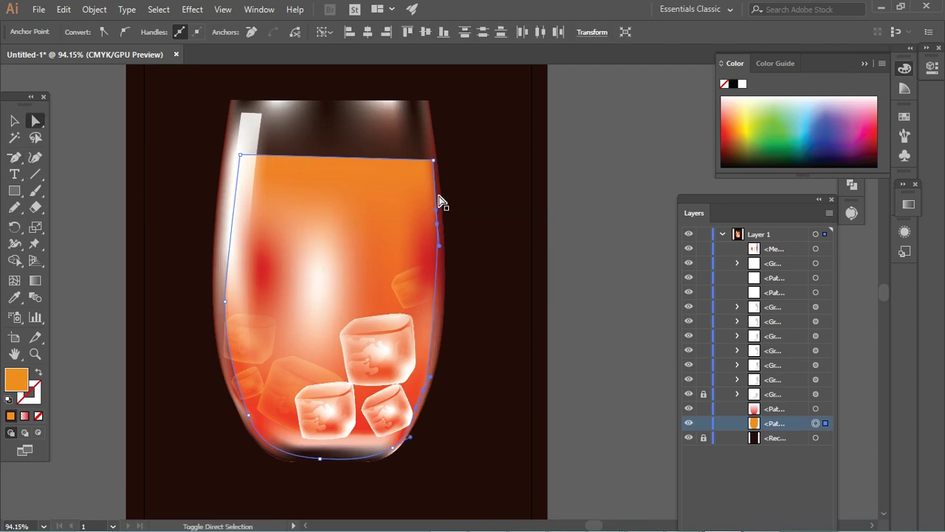
shift+click(434, 160)
key(Left)
key(Left)
key(Left)
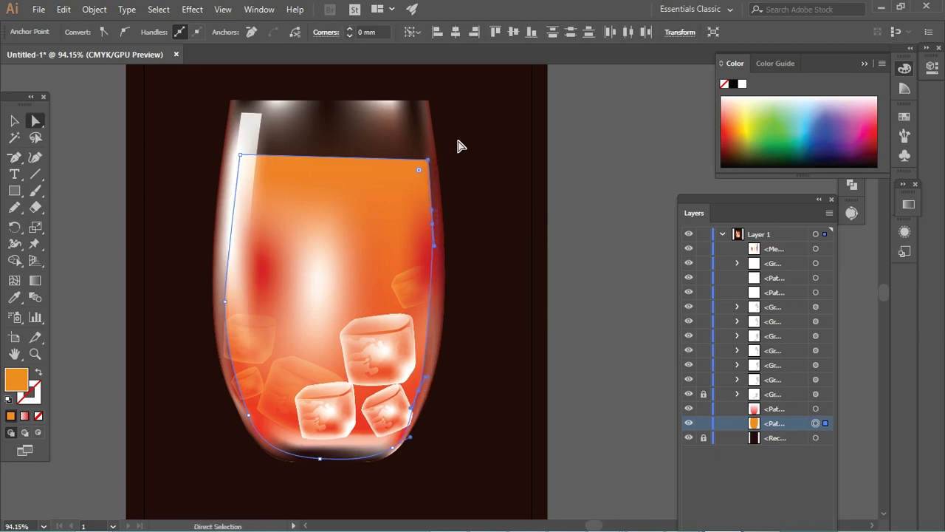
key(v)
key(ctrl+shift+a)
click(382, 174)
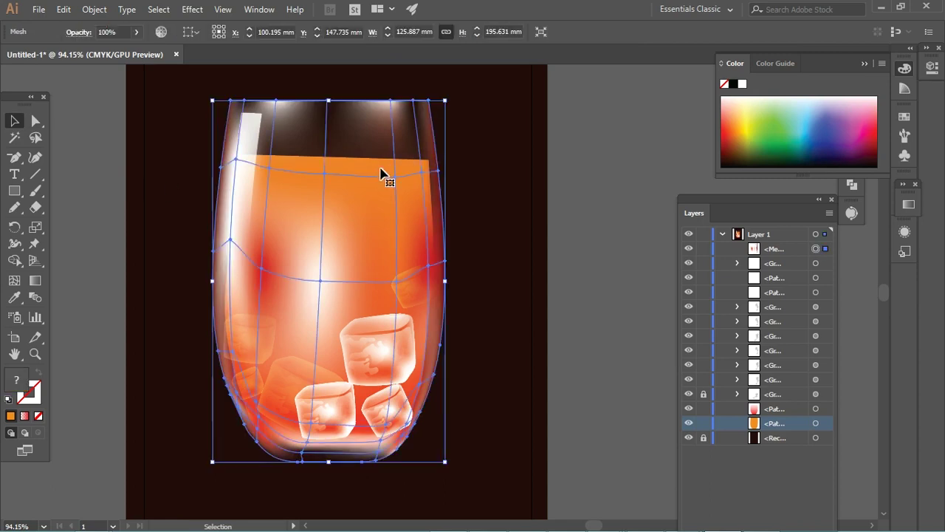
click(820, 424)
key(a)
click(430, 153)
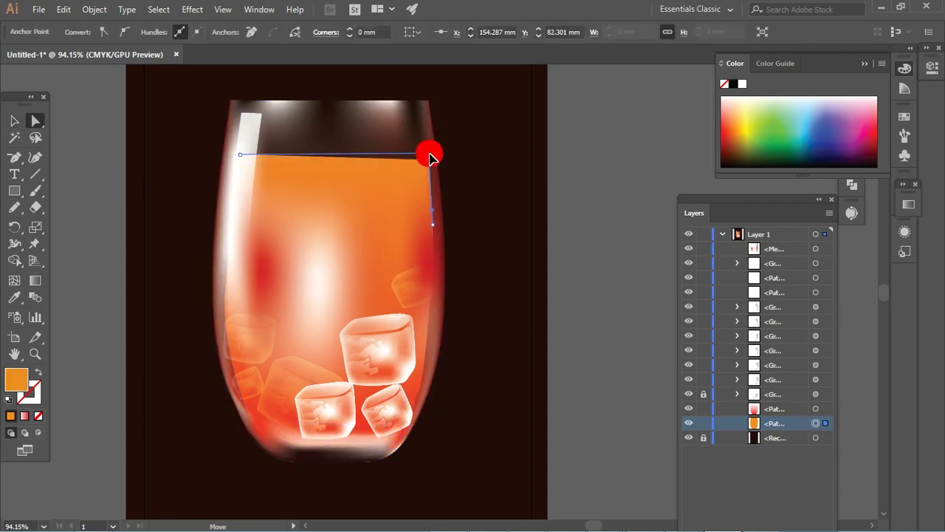
click(598, 190)
Lock the glass mesh and orange liquid layers
key(v)
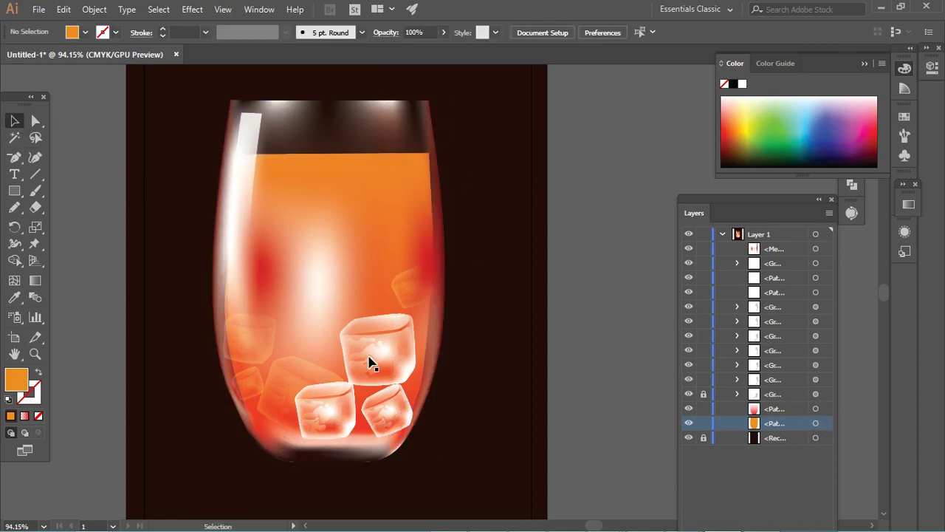
click(369, 362)
click(703, 422)
click(703, 248)
Nudge one ice cube up and fade it with a Transparency blend mode
click(393, 351)
drag(393, 350, 390, 340)
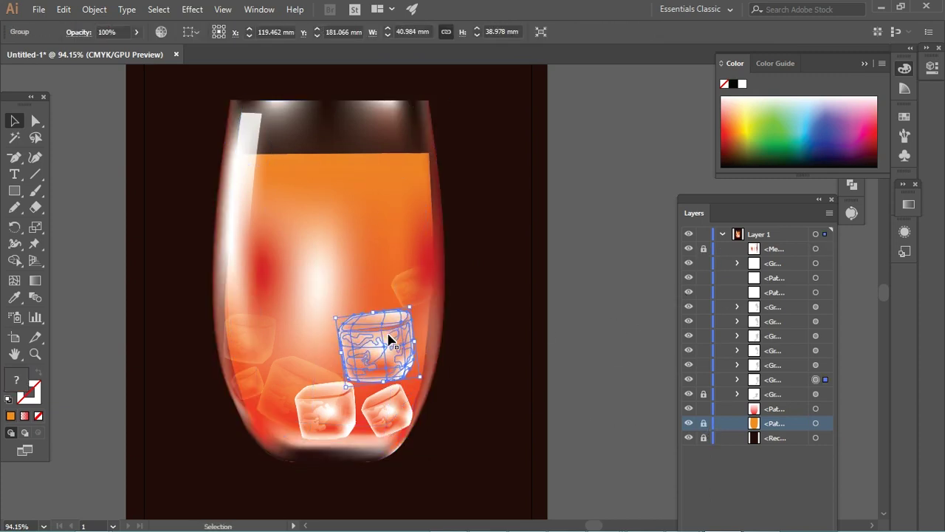
click(86, 39)
click(30, 56)
click(30, 185)
click(107, 323)
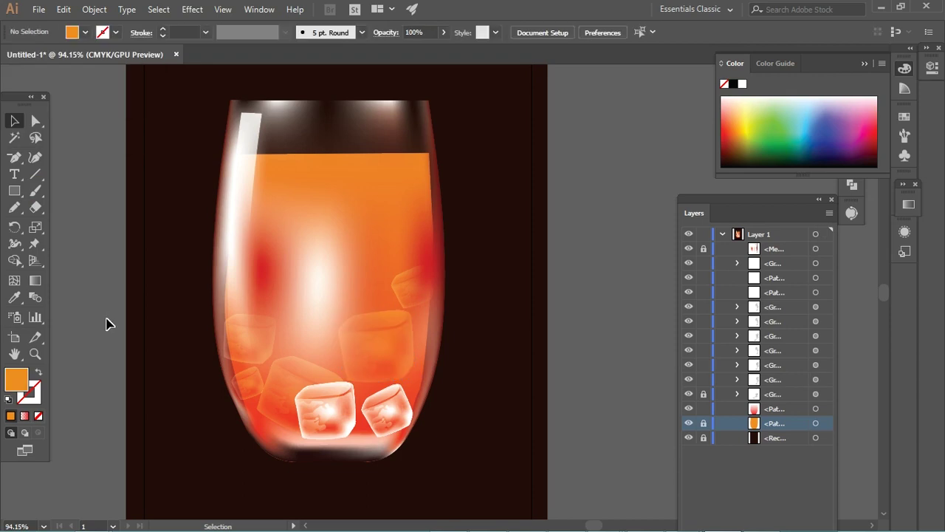
Alt-drag a copy of the ice cube higher in the drink and tilt it
drag(391, 342, 327, 342)
key(ctrl+z)
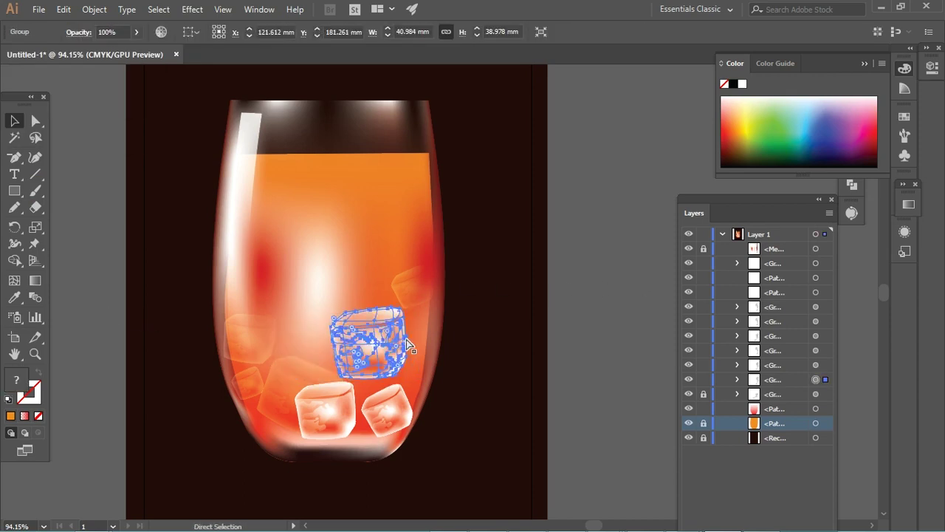
mouse_move(405, 320)
mouse_down()
mouse_move(317, 320)
mouse_move(333, 322)
mouse_move(324, 290)
mouse_up()
click(581, 238)
mouse_move(345, 260)
mouse_down()
mouse_move(350, 252)
mouse_move(302, 272)
mouse_up()
click(608, 227)
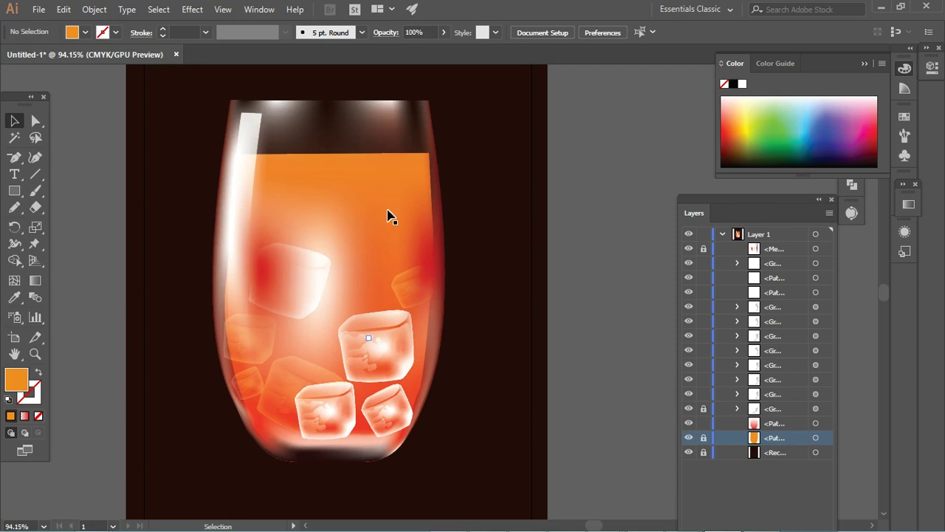
scroll(391, 213, up, 1)
click(416, 148)
click(578, 347)
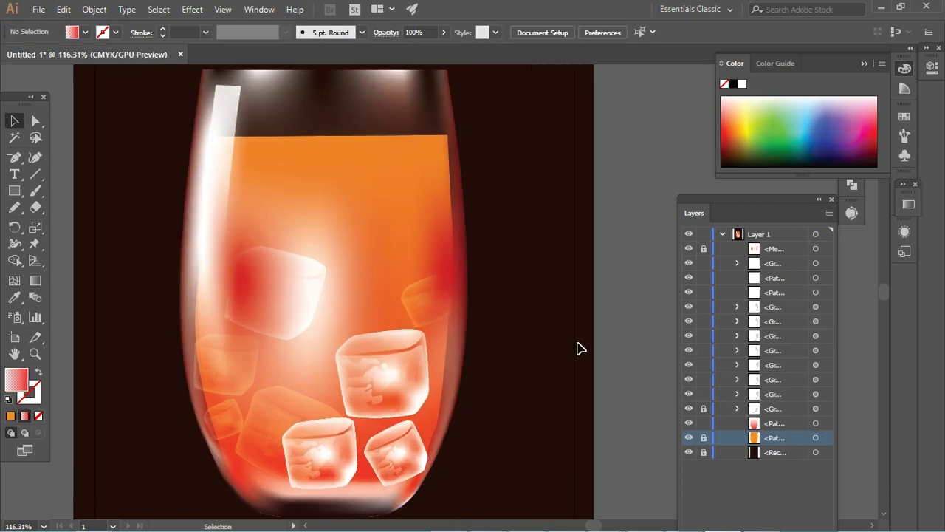
Unlock the liquid layer and add one vertical and two horizontal mesh lines to it
click(704, 439)
key(a)
click(211, 169)
click(14, 280)
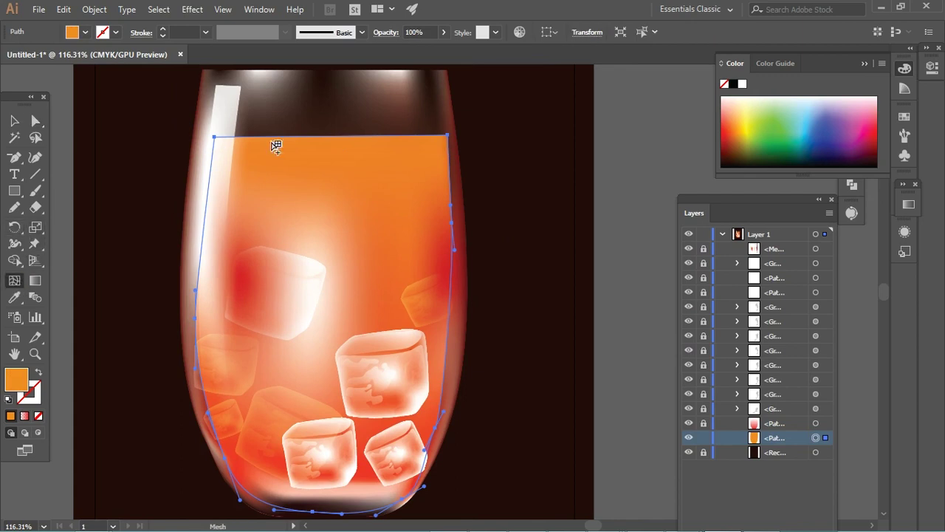
click(264, 137)
click(361, 234)
click(355, 363)
key(a)
Colour the liquid's right-side mesh point red and the lower points dark maroon
click(737, 129)
click(359, 234)
click(735, 133)
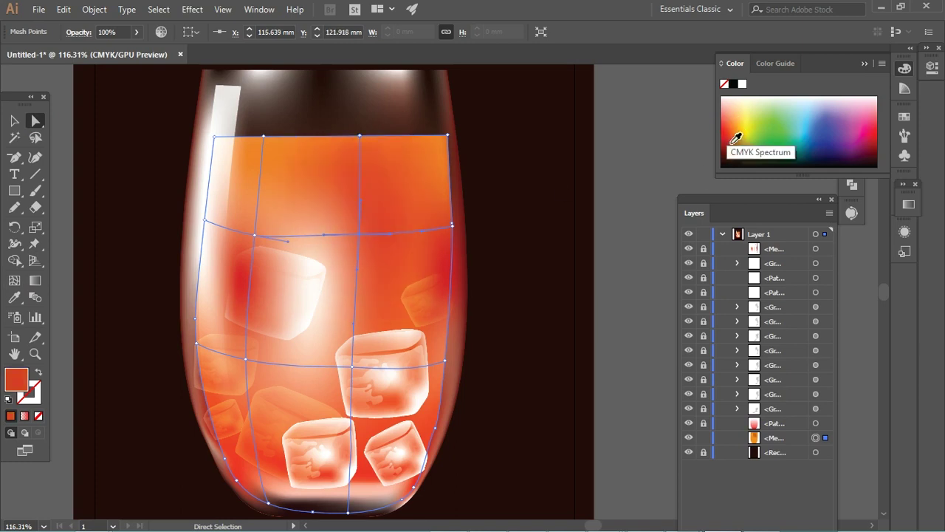
click(352, 366)
click(724, 167)
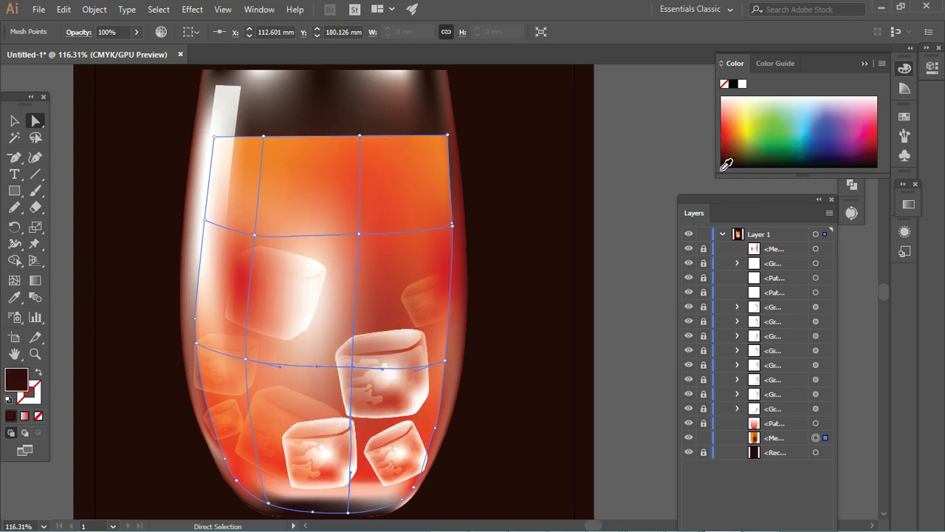
click(247, 361)
click(734, 161)
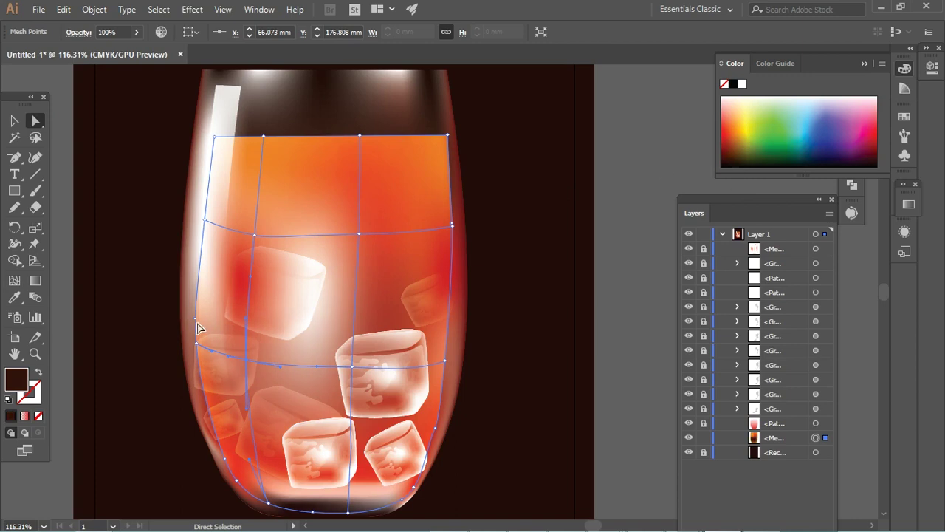
click(196, 319)
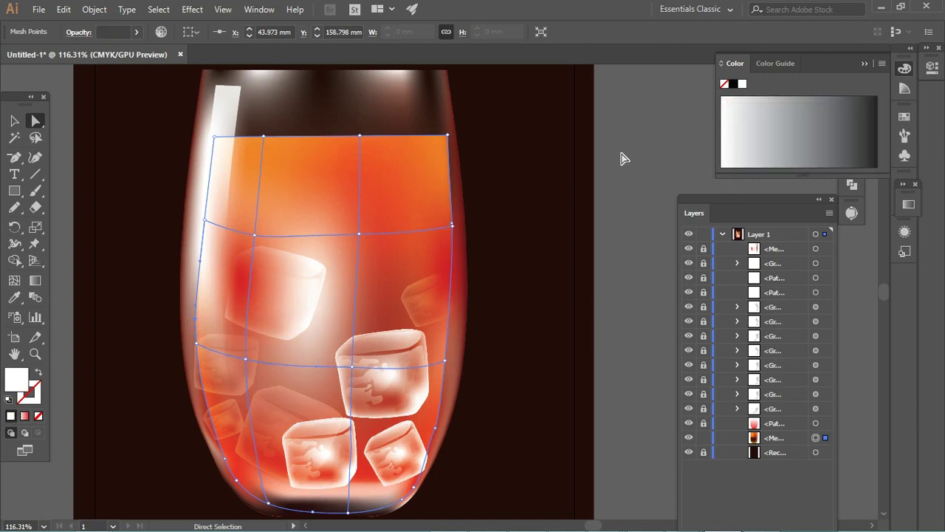
Switch the Color panel ramp to full spectrum and darken the drink's right edge with dark red
click(883, 63)
click(785, 103)
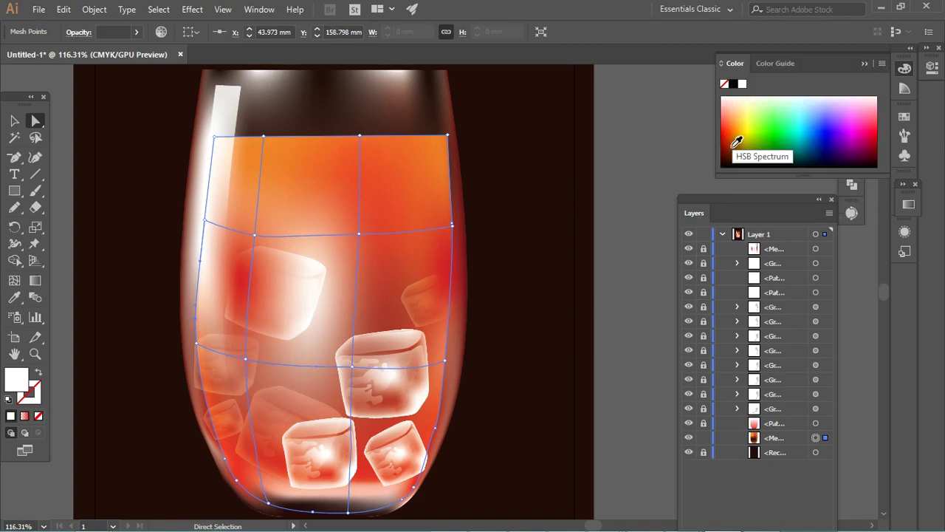
click(734, 162)
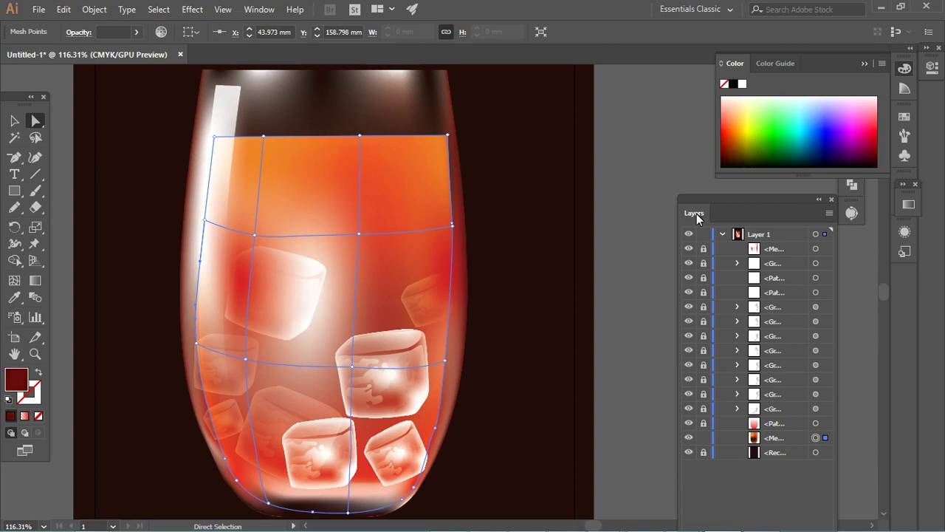
click(445, 364)
click(871, 157)
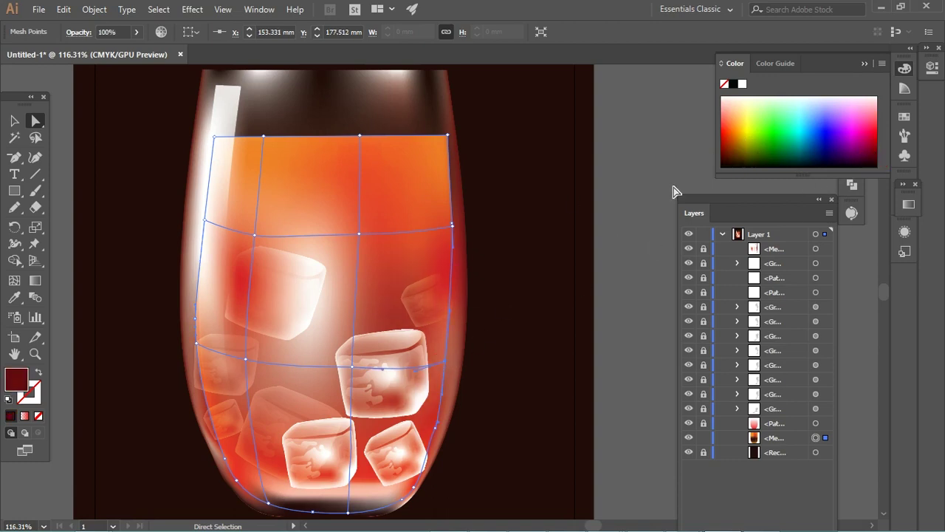
click(729, 139)
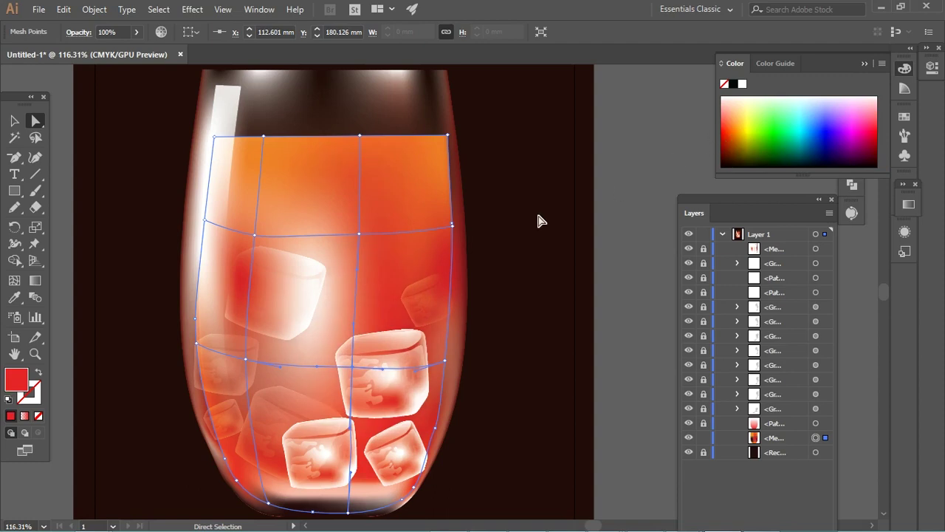
Give the upper drink mesh points red-orange and tint the top edge yellow-orange
click(263, 136)
drag(728, 127, 733, 139)
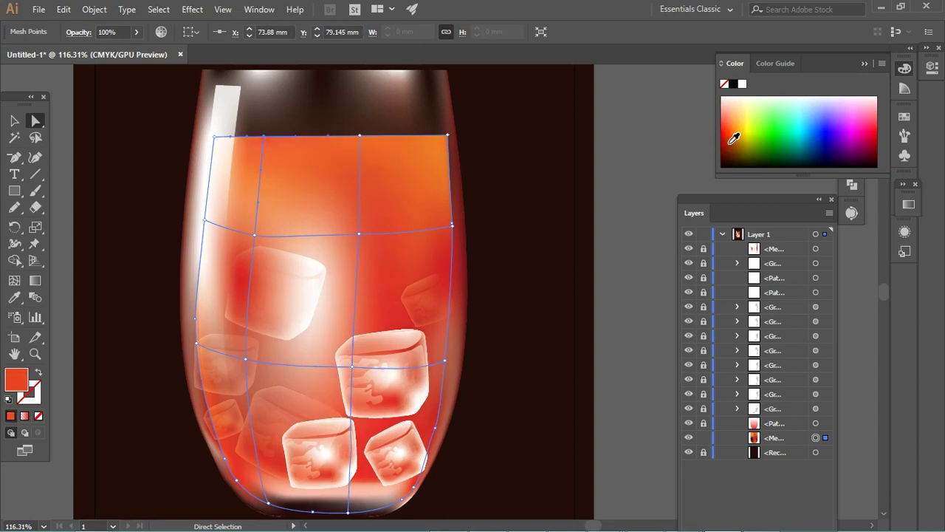
click(377, 225)
click(361, 238)
mouse_move(728, 133)
mouse_down()
mouse_move(733, 142)
mouse_move(742, 116)
mouse_up()
click(264, 137)
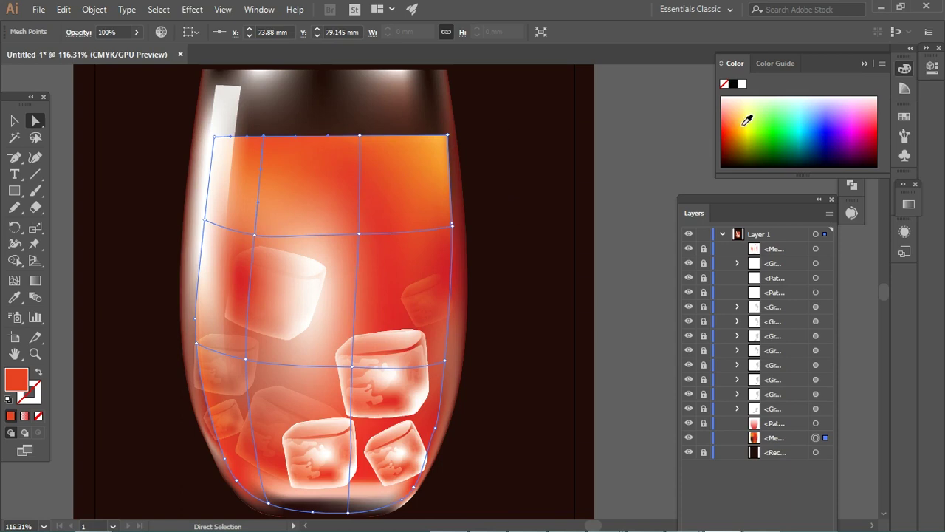
click(746, 129)
Recolour the upper-left mesh point, settling on crimson e8103f in the Color Picker
click(253, 234)
click(730, 148)
click(862, 133)
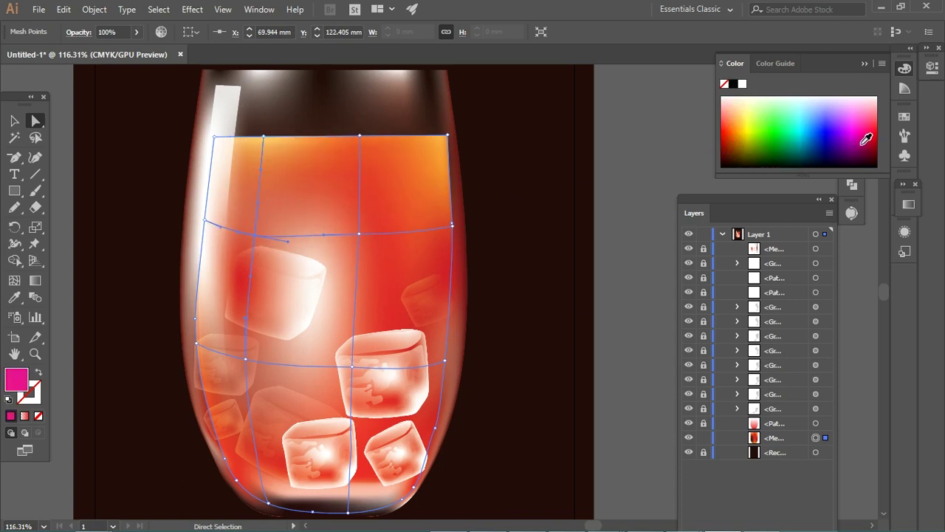
click(866, 152)
click(868, 157)
drag(856, 152, 875, 148)
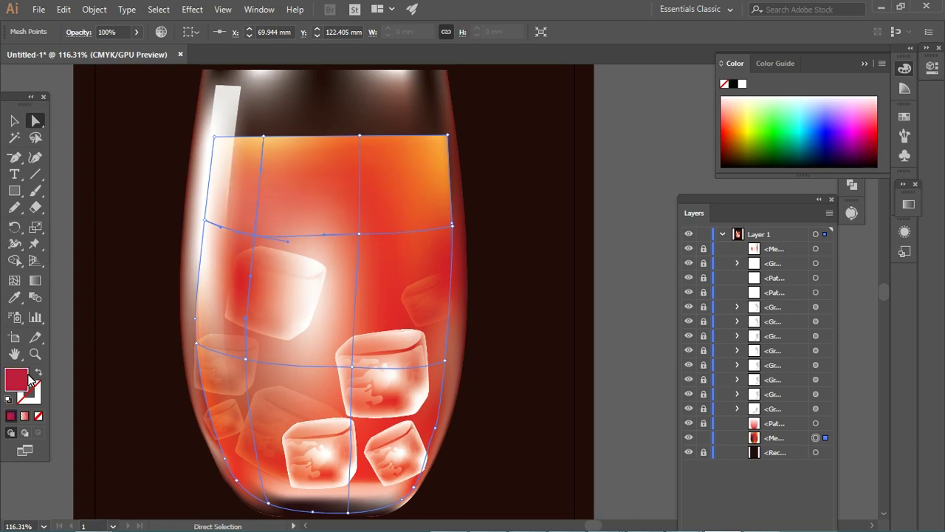
double_click(16, 379)
click(713, 178)
click(742, 173)
click(713, 188)
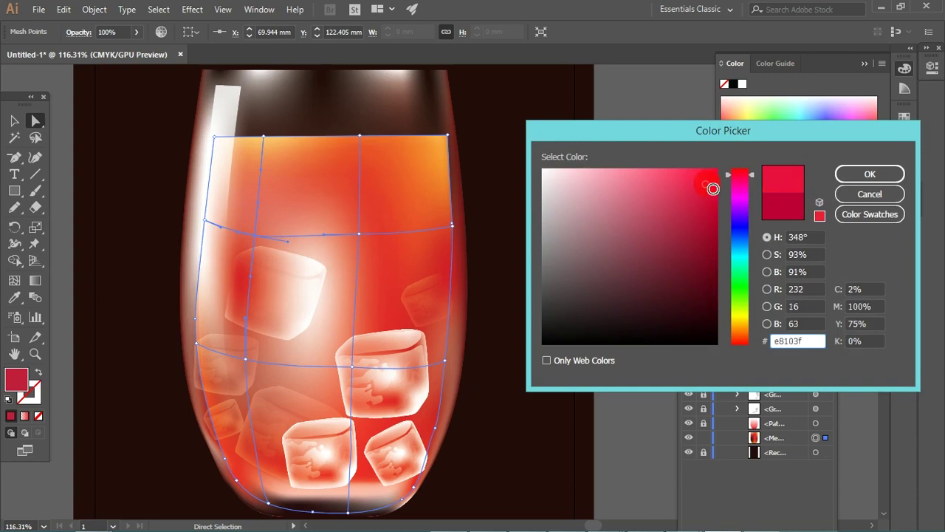
click(869, 174)
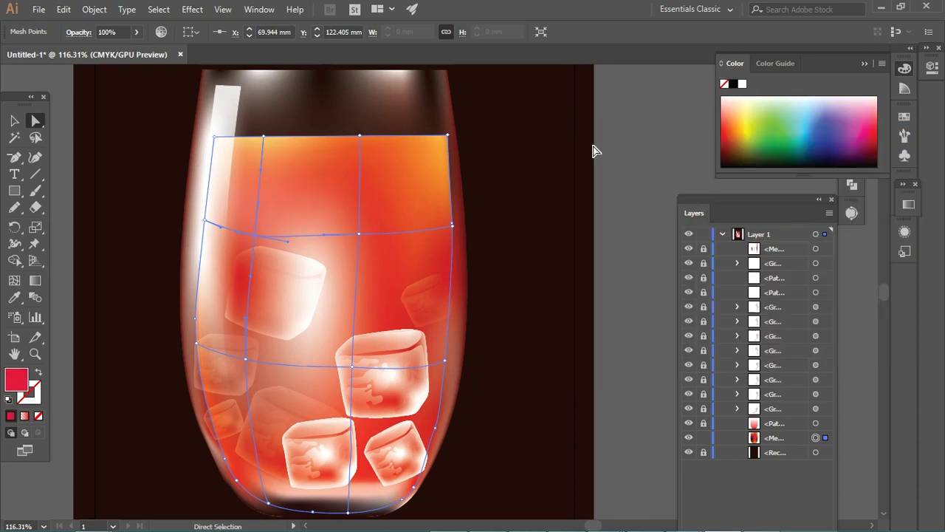
Pick pure red in the Color Picker for the lower-left mesh point
click(246, 361)
double_click(16, 379)
drag(689, 199, 720, 167)
Confirm pure red for the lower-left point and bulge the drink's right mesh edge outward
click(868, 175)
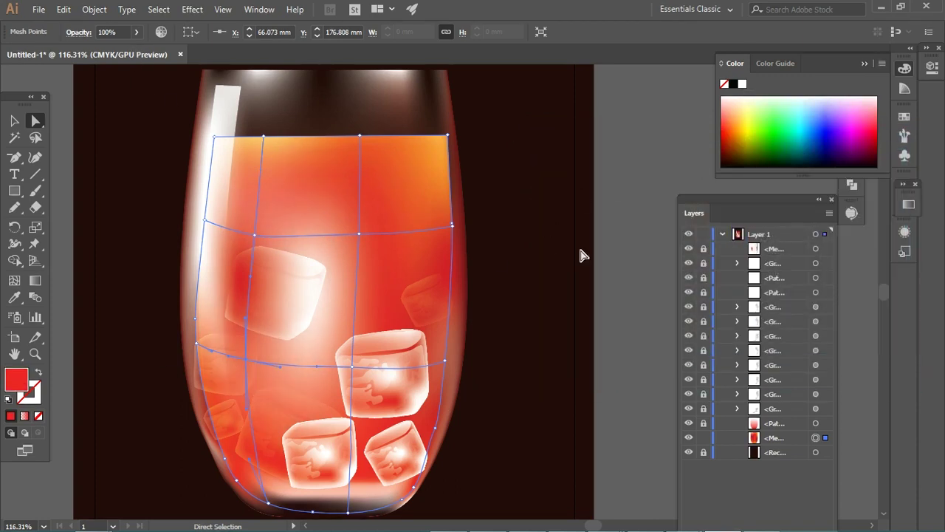
click(564, 260)
click(449, 153)
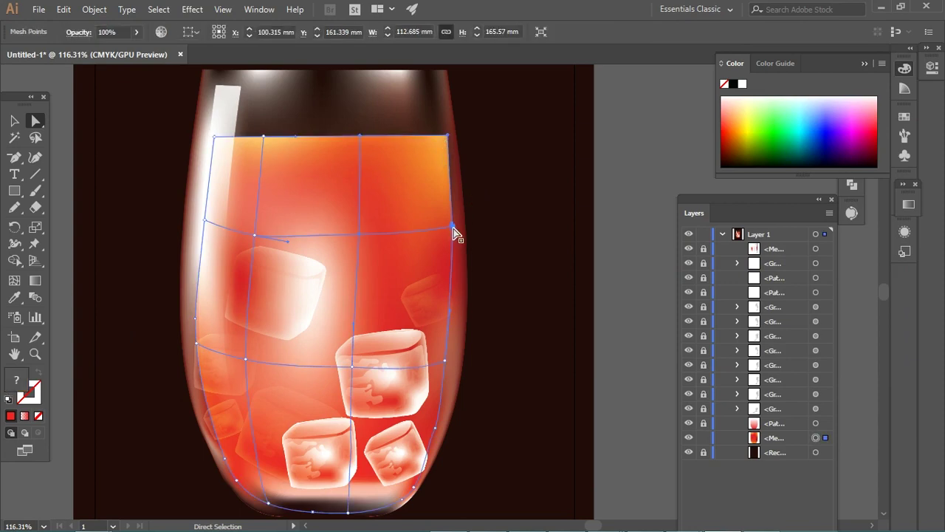
click(448, 136)
drag(446, 365, 453, 366)
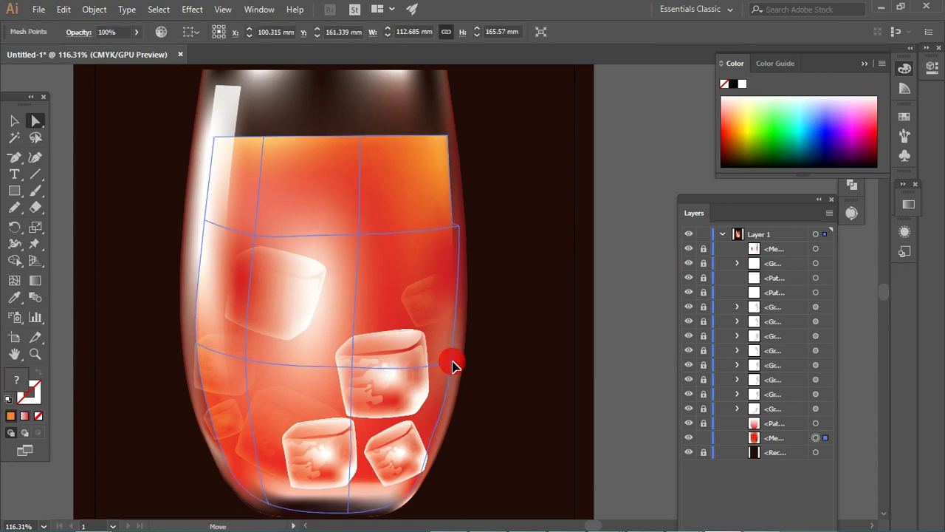
drag(456, 231, 460, 226)
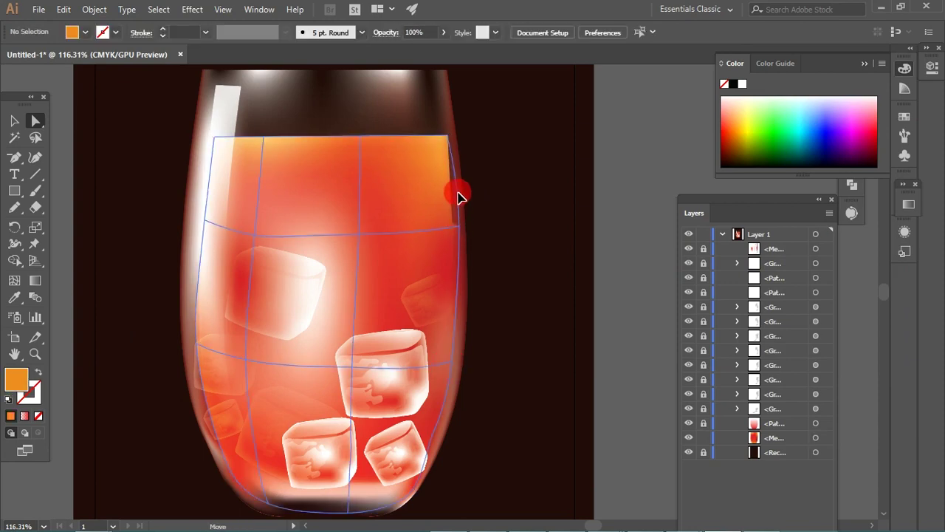
Pull the drink's top-left and left-edge mesh points out to the glass sides
click(449, 137)
click(449, 137)
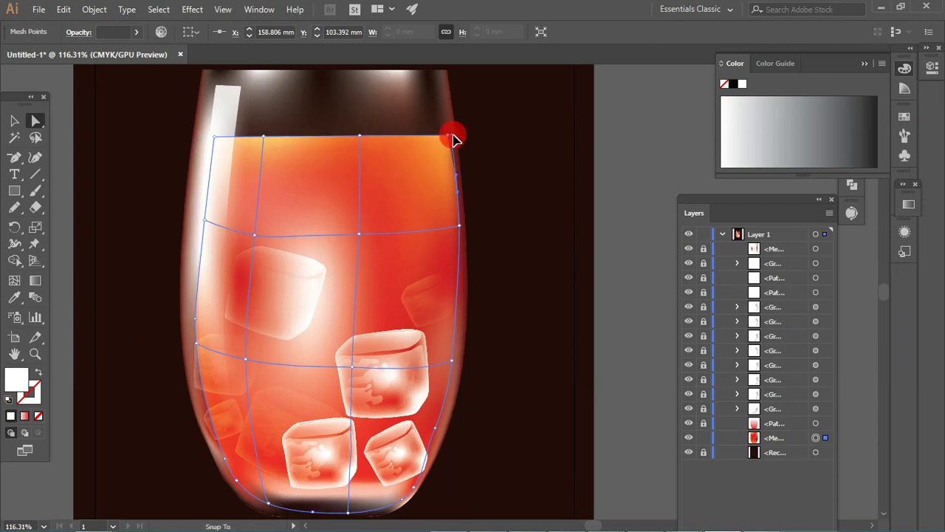
mouse_move(445, 434)
mouse_down()
mouse_move(445, 368)
mouse_move(435, 362)
mouse_up()
click(430, 356)
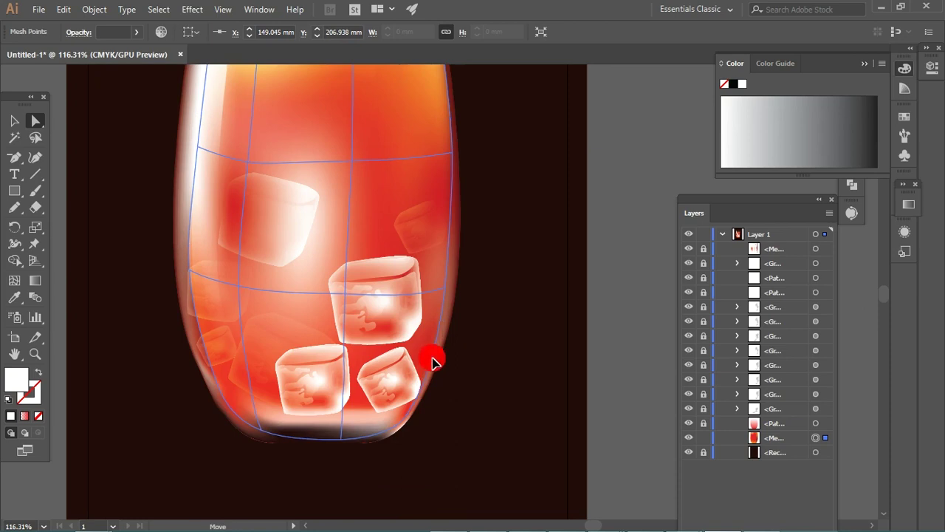
click(256, 130)
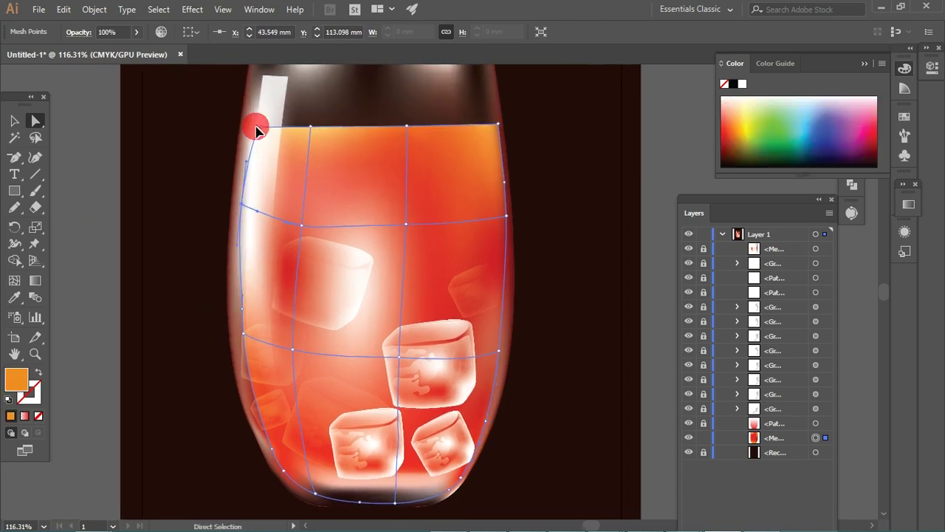
drag(263, 130, 250, 126)
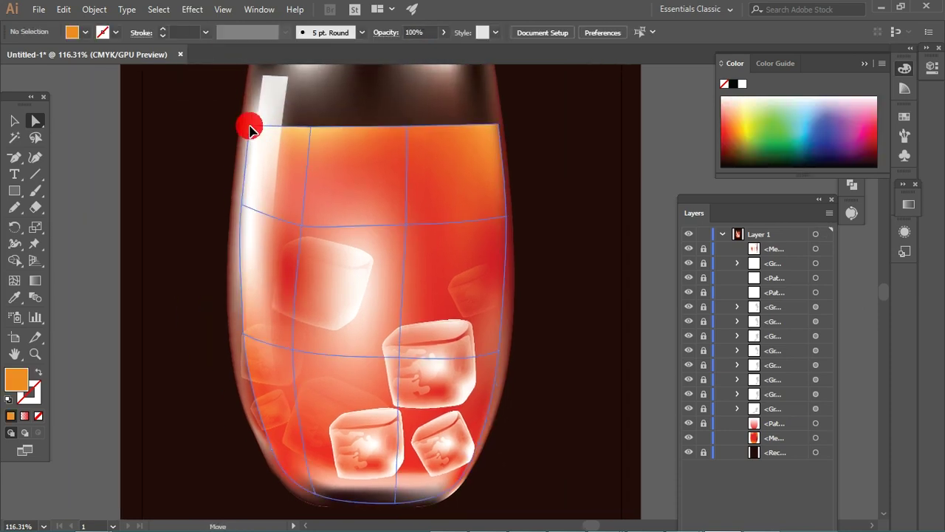
click(245, 335)
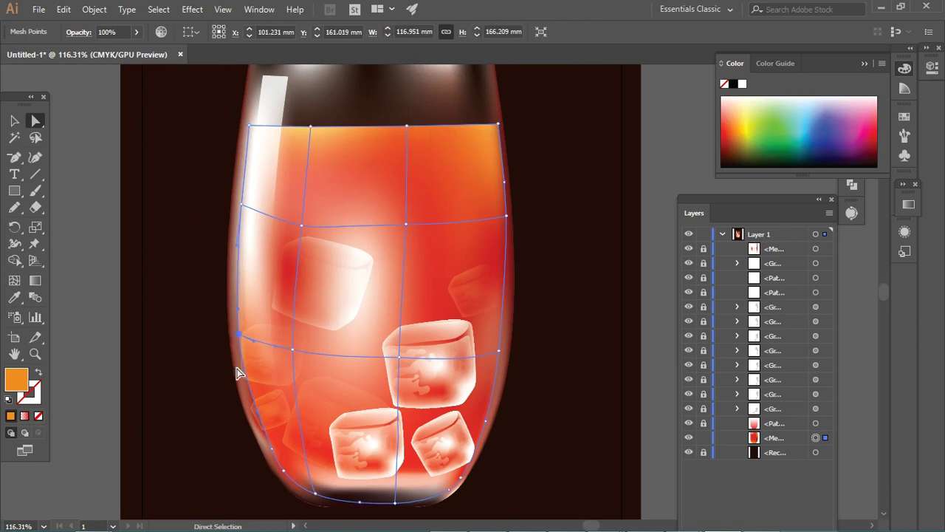
scroll(244, 329, down, 3)
click(258, 340)
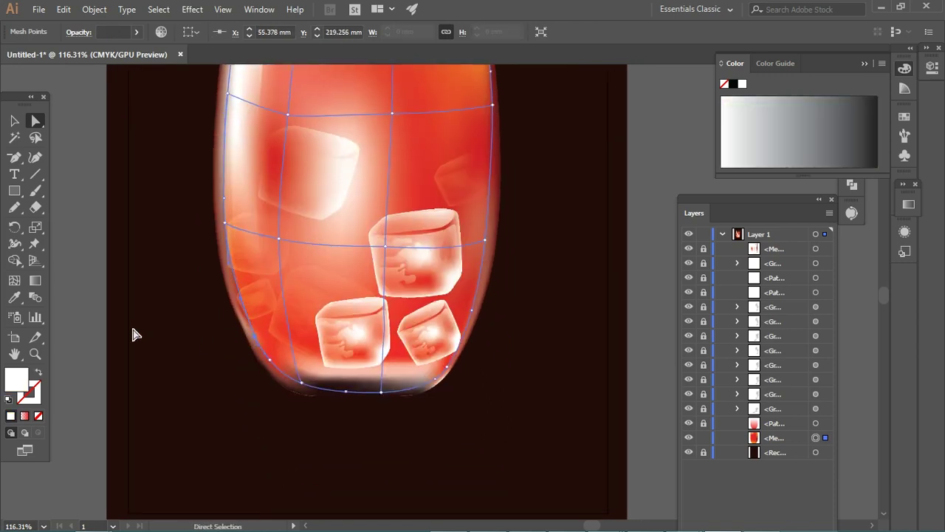
click(169, 316)
Select the glass's narrow left highlight strip as a whole object
key(v)
click(262, 302)
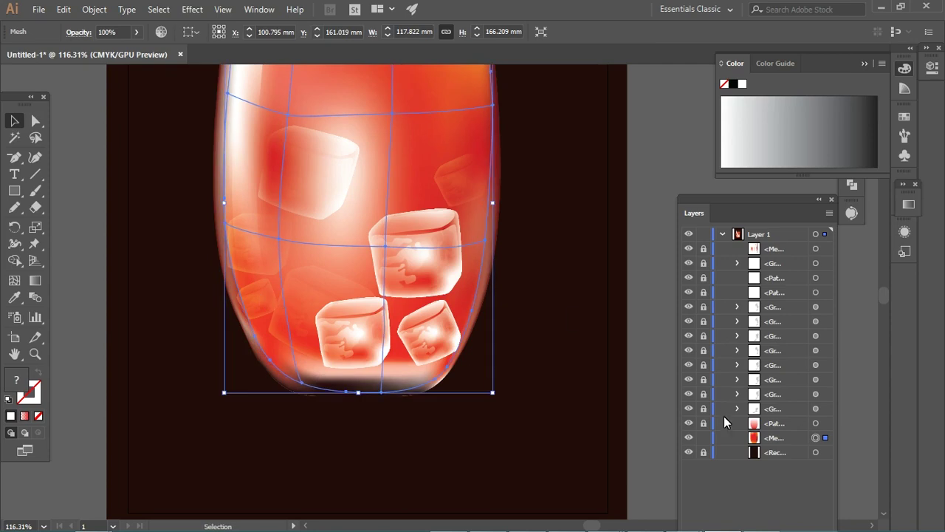
key(ctrl+shift+a)
click(268, 302)
key(ctrl+shift+a)
click(264, 302)
Lock the left highlight strip with Ctrl+2 and move a small ice cube higher
key(ctrl+2)
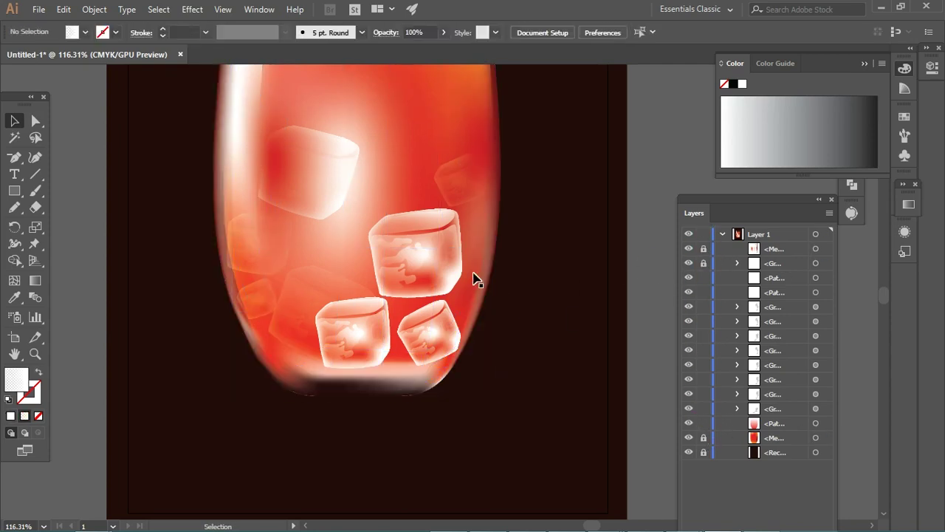
drag(259, 289, 254, 251)
click(426, 336)
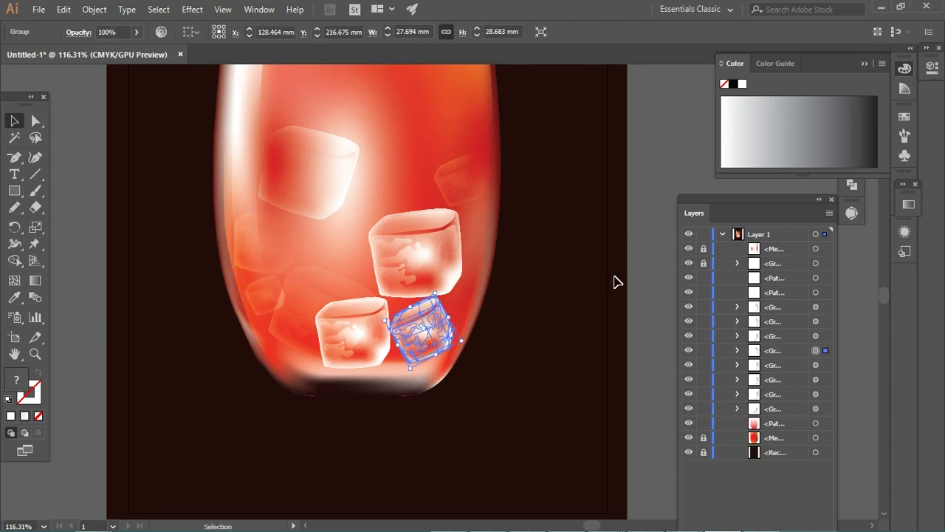
key(ctrl+shift+a)
key(ctrl+0)
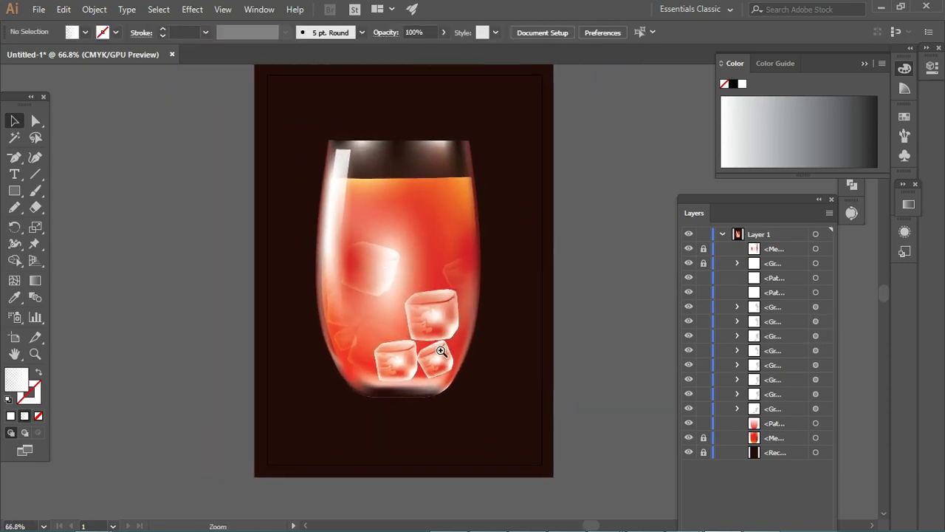
click(441, 352)
Lower the opacity of the three front ice cubes and move one cube lower in the glass
click(392, 358)
shift+click(443, 363)
shift+click(431, 304)
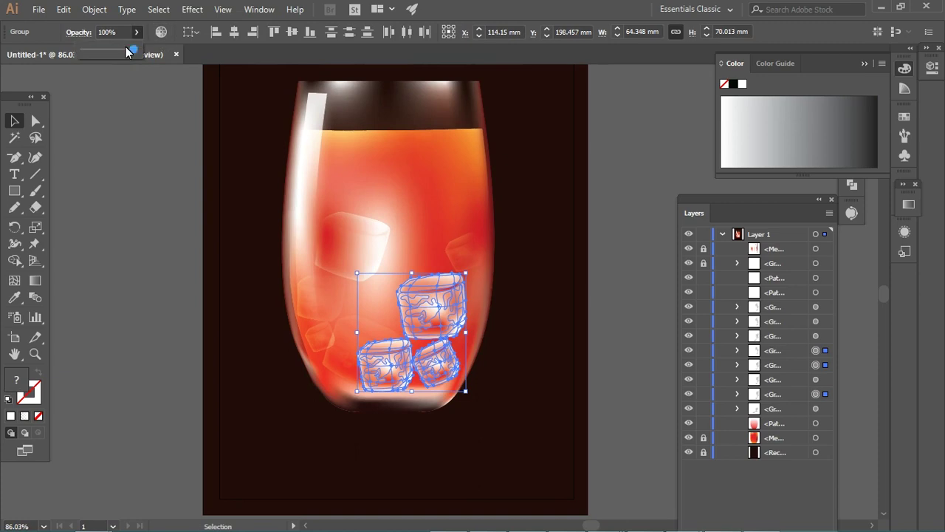
drag(127, 52, 106, 52)
click(147, 240)
drag(364, 234, 376, 272)
click(160, 295)
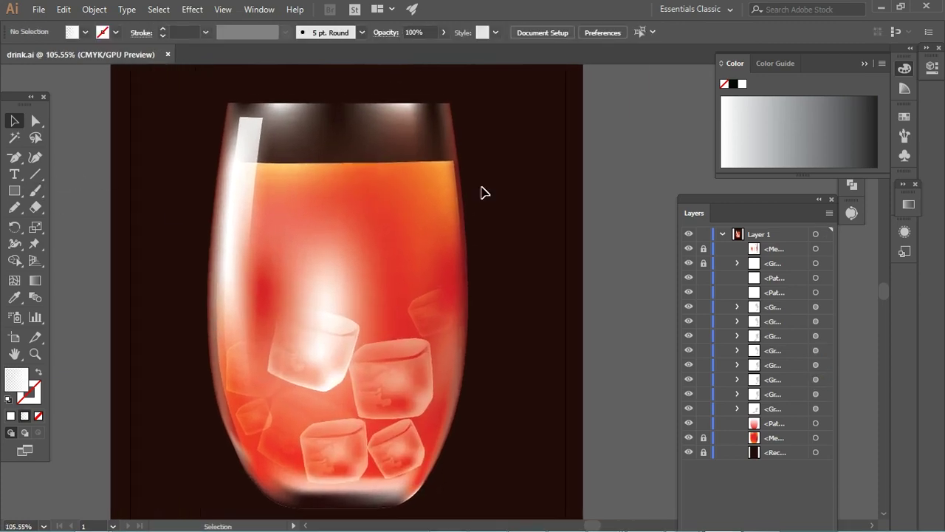
drag(549, 207, 228, 259)
Draw a closed rounded teardrop with the Pencil and fill it #ed1c24
key(n)
drag(448, 184, 549, 238)
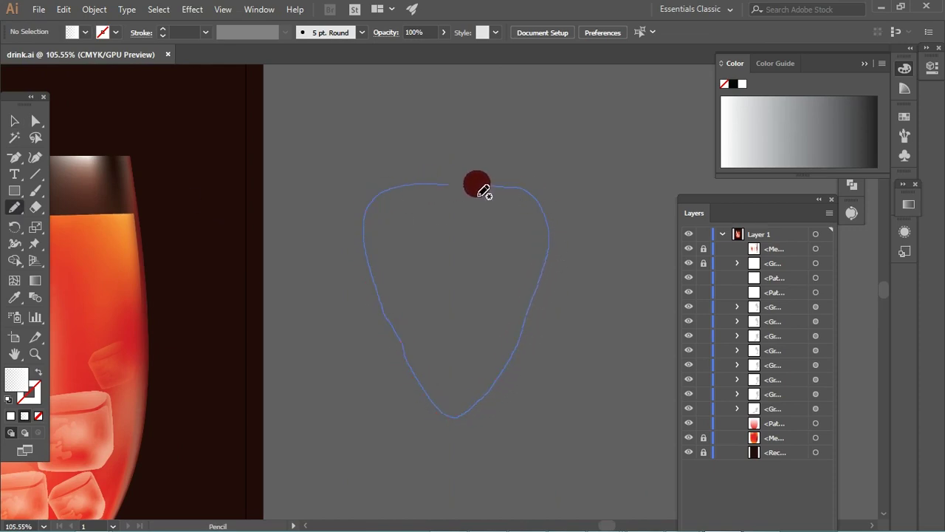
drag(549, 238, 448, 185)
double_click(17, 383)
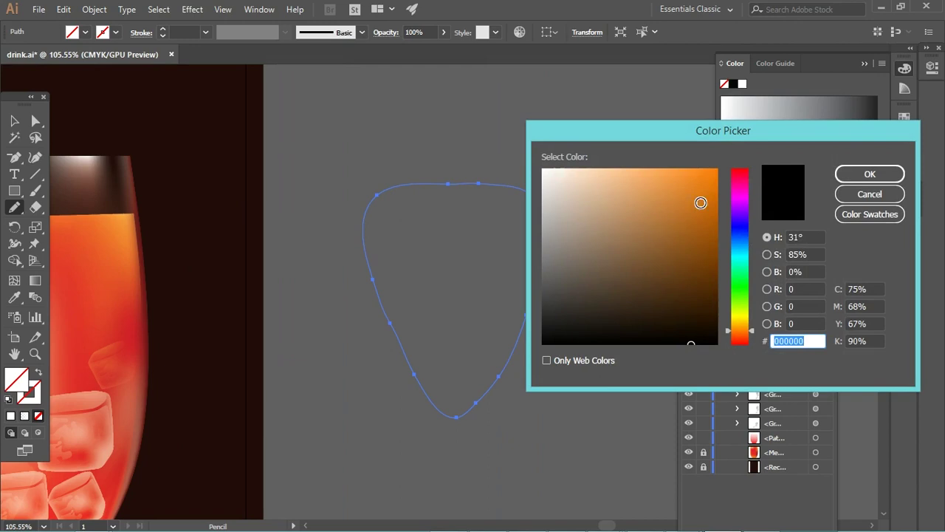
text(ed1c24)
key(Return)
Create a slightly larger copy around the teardrop with Object > Path > Offset Path
key(v)
click(95, 9)
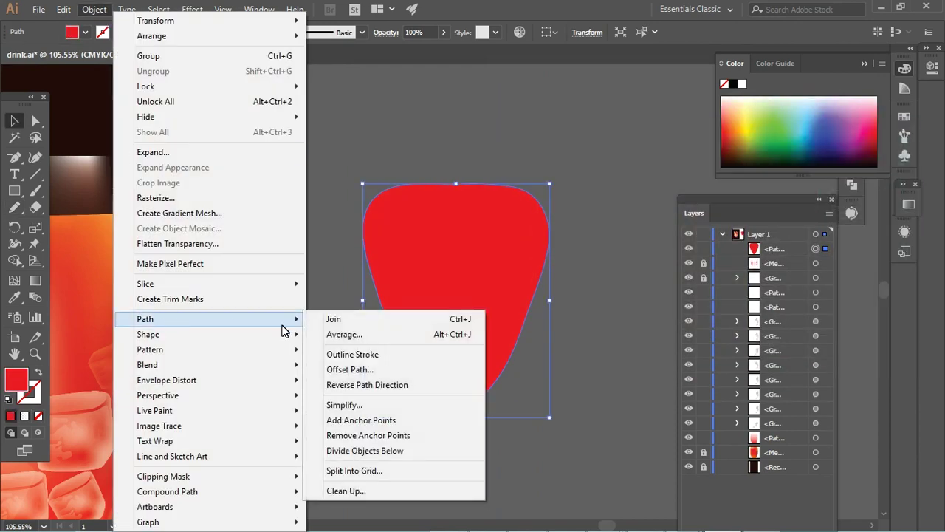
click(355, 312)
click(681, 273)
click(761, 274)
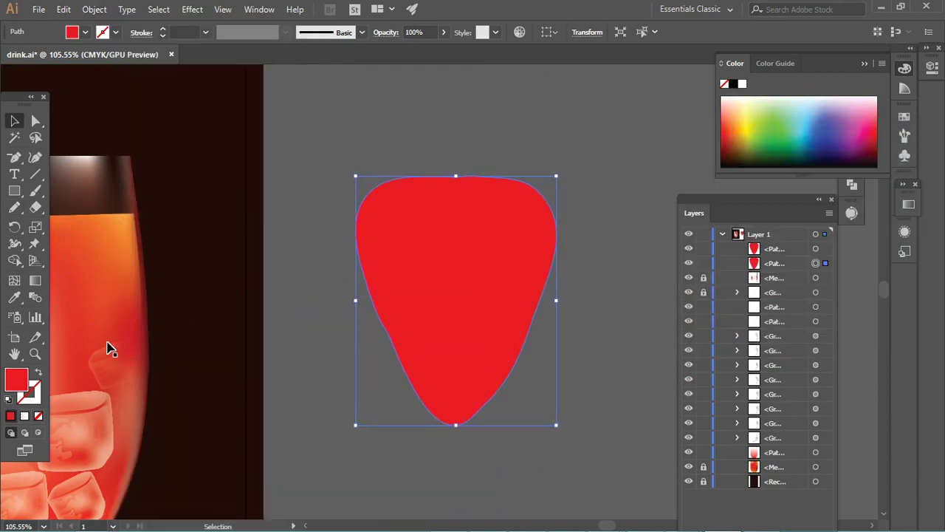
Darken the inner shape's fill, then eyedropper the outer red back onto it
click(407, 288)
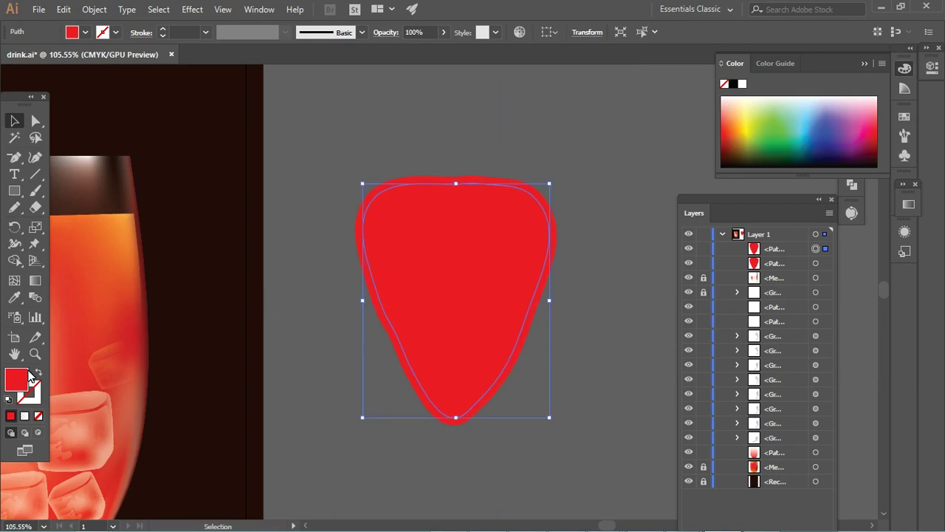
double_click(17, 381)
drag(665, 275, 717, 281)
key(Return)
click(472, 224)
click(536, 160)
click(15, 298)
ctrl+click(370, 270)
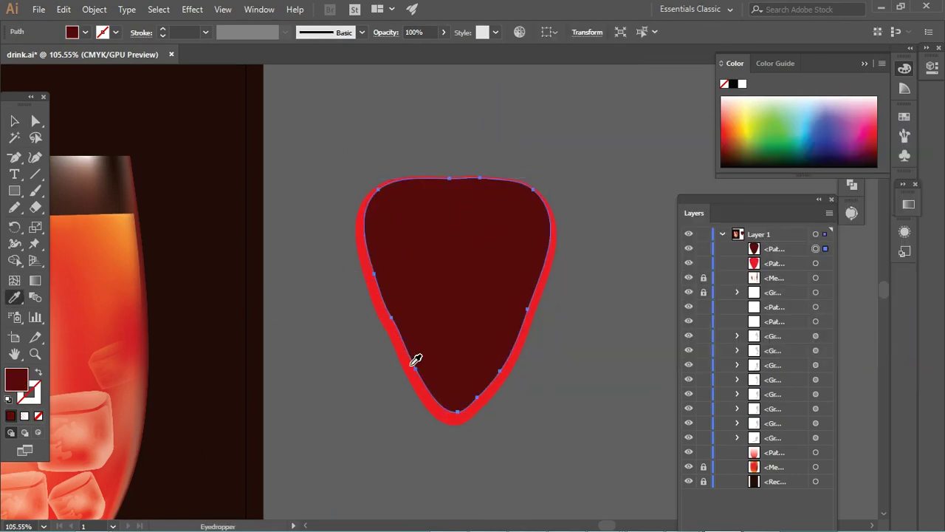
click(395, 361)
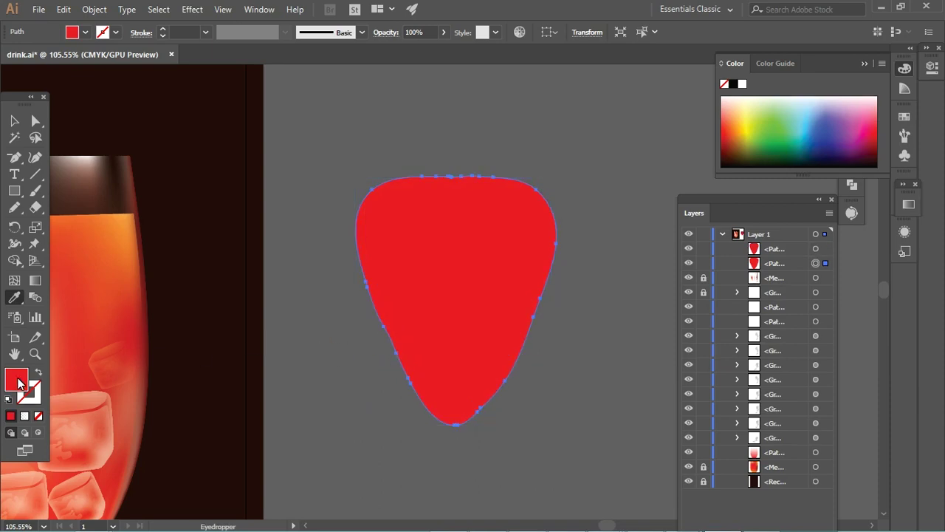
Set the shape's fill to pure red and try moving it, undoing the move
double_click(20, 382)
click(865, 175)
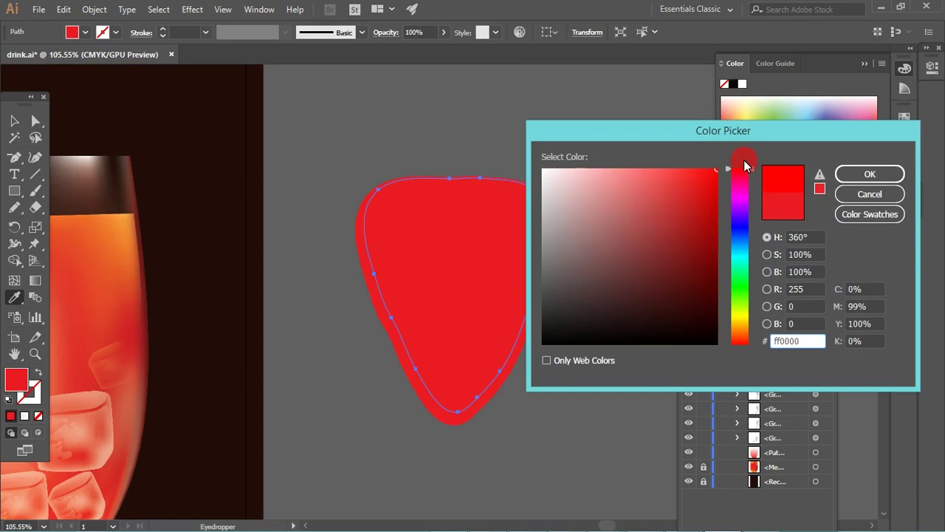
key(Return)
double_click(16, 380)
click(854, 173)
click(622, 276)
key(v)
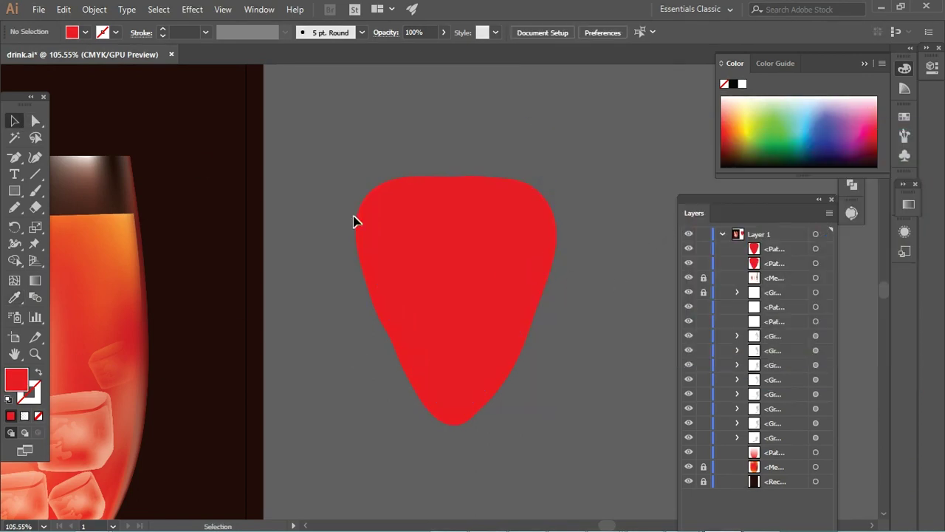
click(417, 260)
drag(417, 260, 480, 237)
key(ctrl+z)
Apply an adjusted solid red fill to the larger outer shape
click(443, 421)
double_click(17, 380)
click(686, 197)
click(849, 174)
Try moving and duplicating the inner path, undoing both changes
click(612, 211)
click(488, 269)
drag(488, 270, 584, 228)
key(ctrl+z)
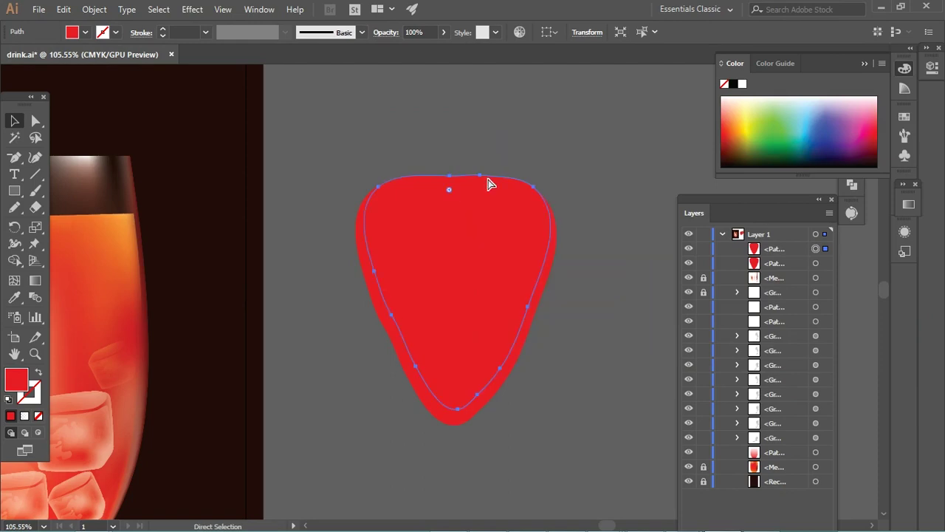
drag(465, 249, 291, 249)
key(ctrl+z)
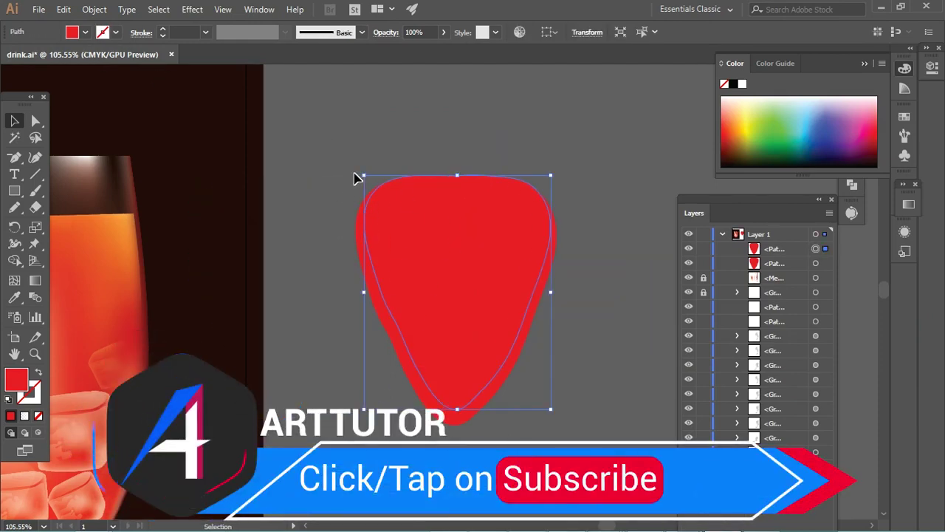
click(63, 10)
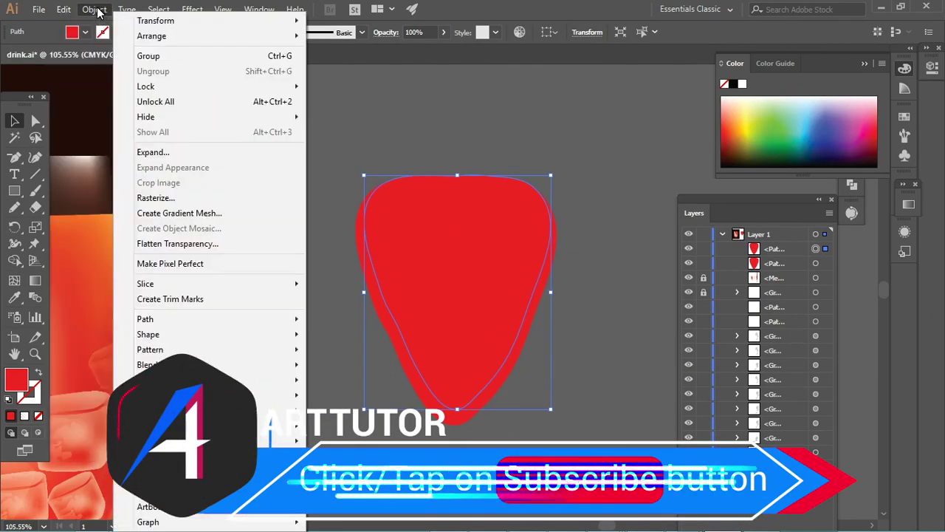
mouse_move(39, 8)
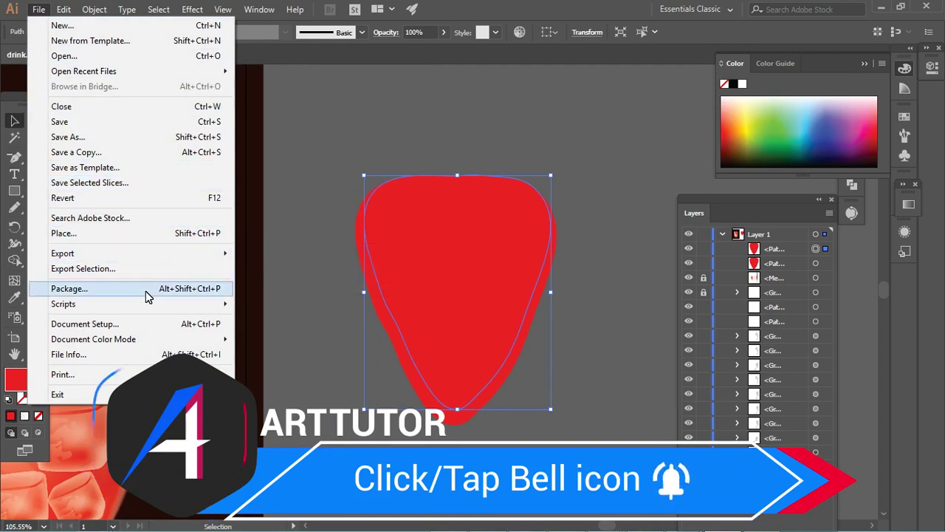
Set the CMYK policy Off, keeping sRGB and Preserve Embedded Profiles, then darken the inner teardrop red
click(85, 324)
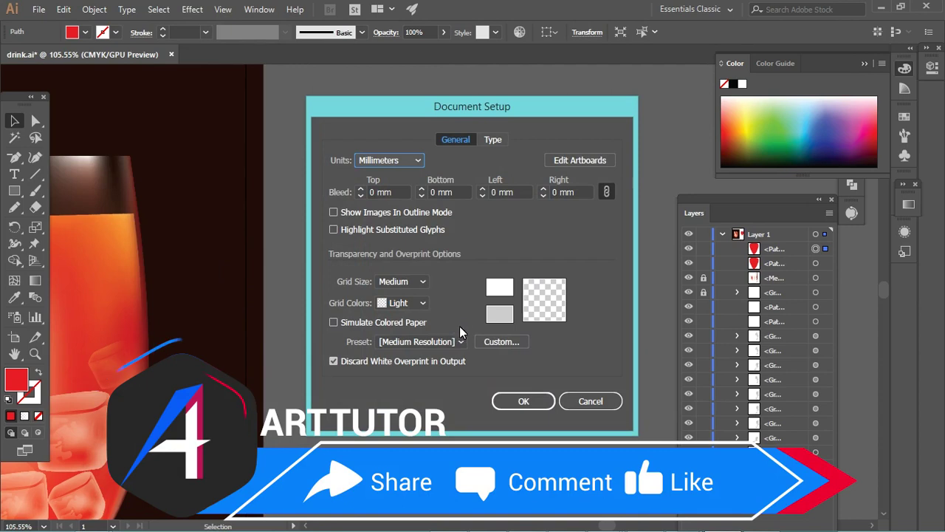
click(524, 401)
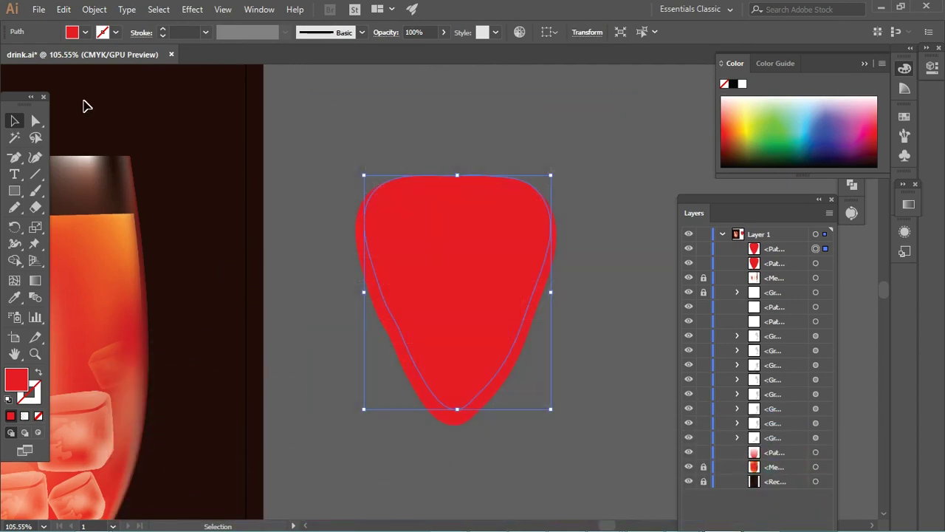
click(64, 10)
click(96, 312)
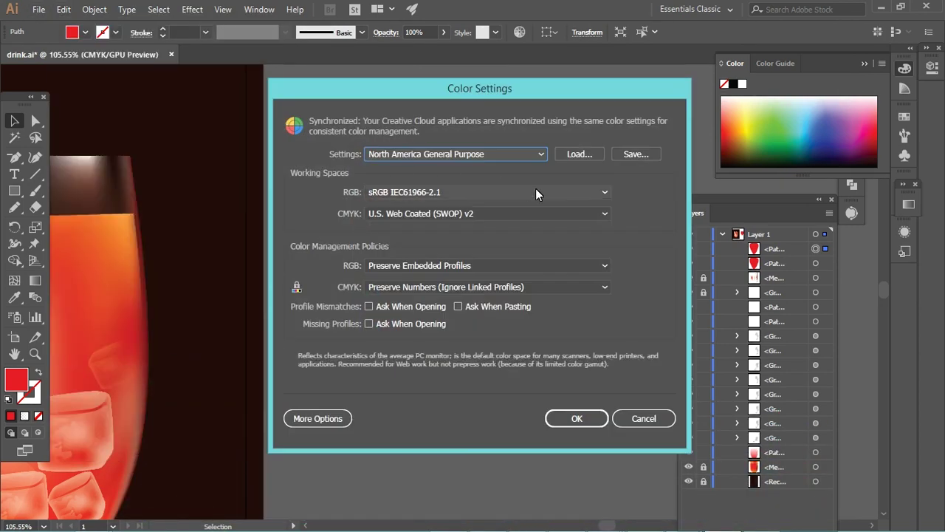
click(516, 194)
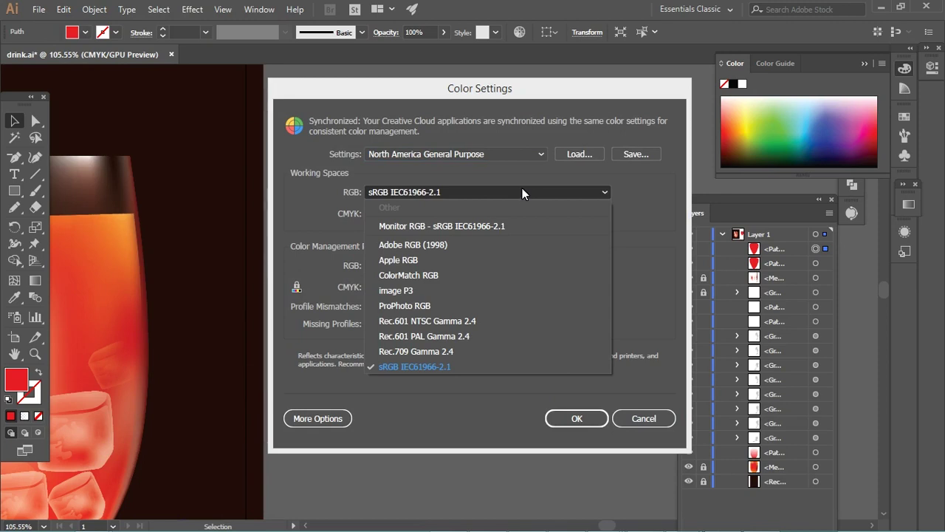
click(519, 191)
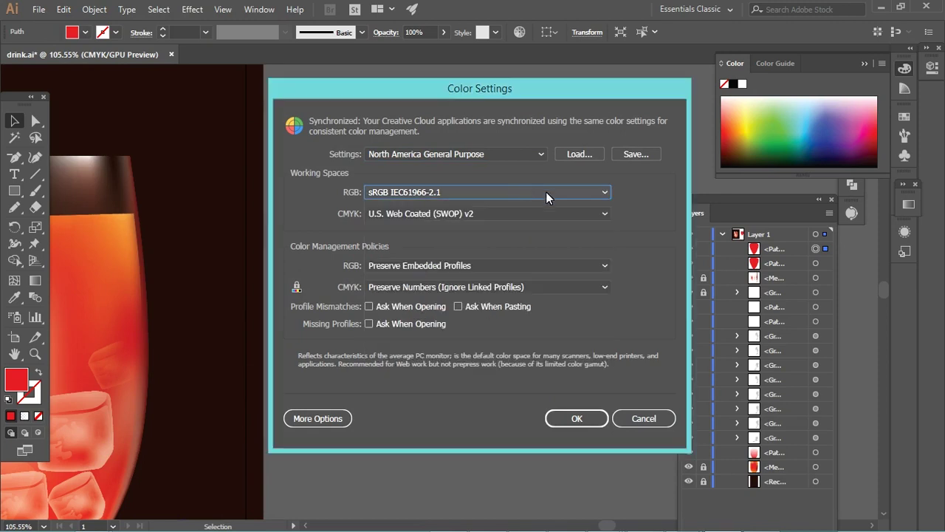
click(553, 286)
click(546, 300)
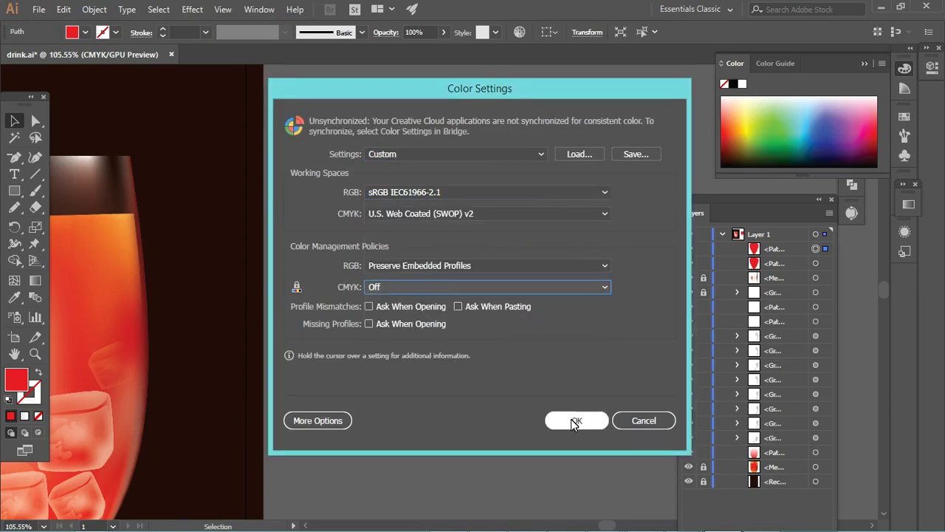
click(502, 265)
click(509, 263)
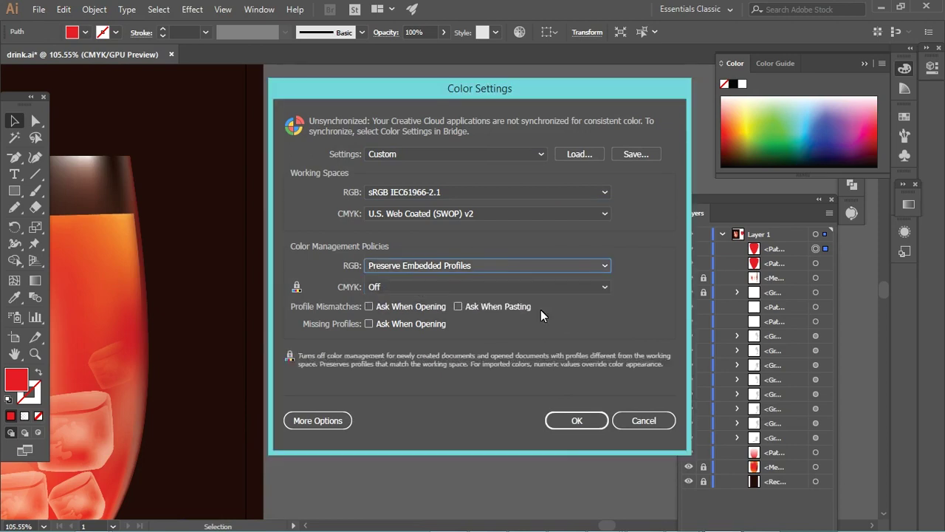
click(577, 420)
click(723, 141)
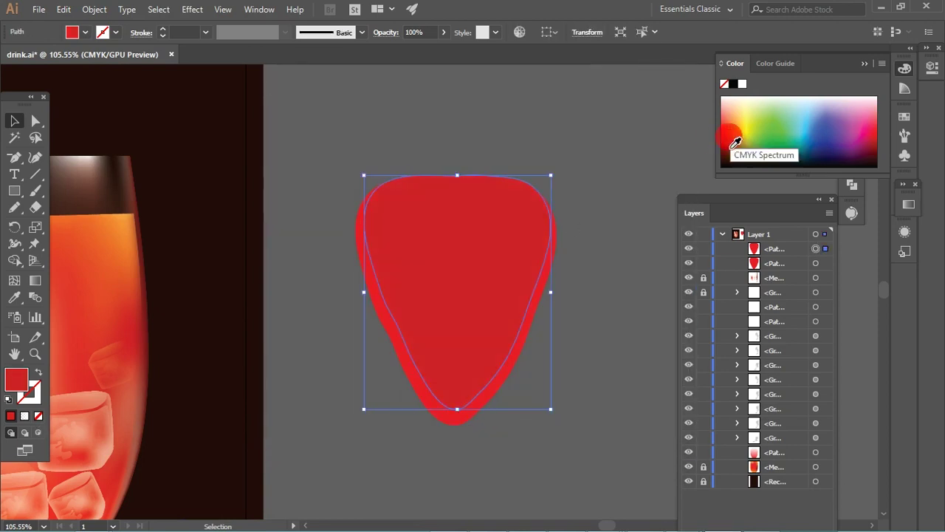
click(624, 241)
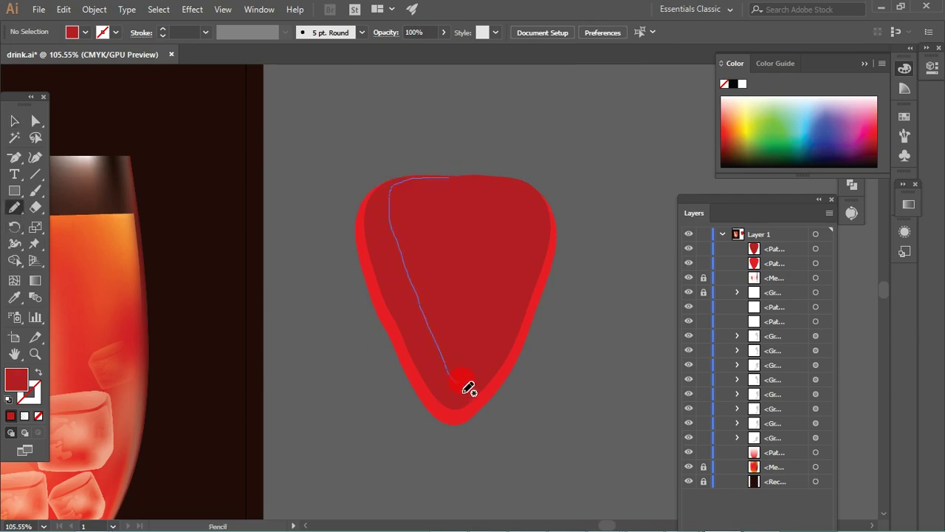
Draw a light pink inner band and a smaller orange-red shape inside the strawberry
drag(496, 184, 451, 178)
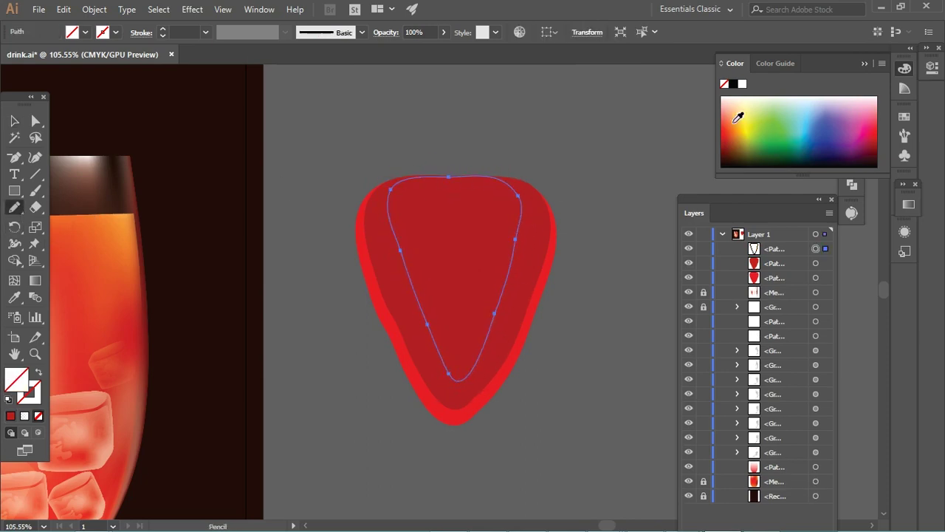
drag(738, 110, 735, 128)
click(720, 114)
drag(436, 179, 502, 246)
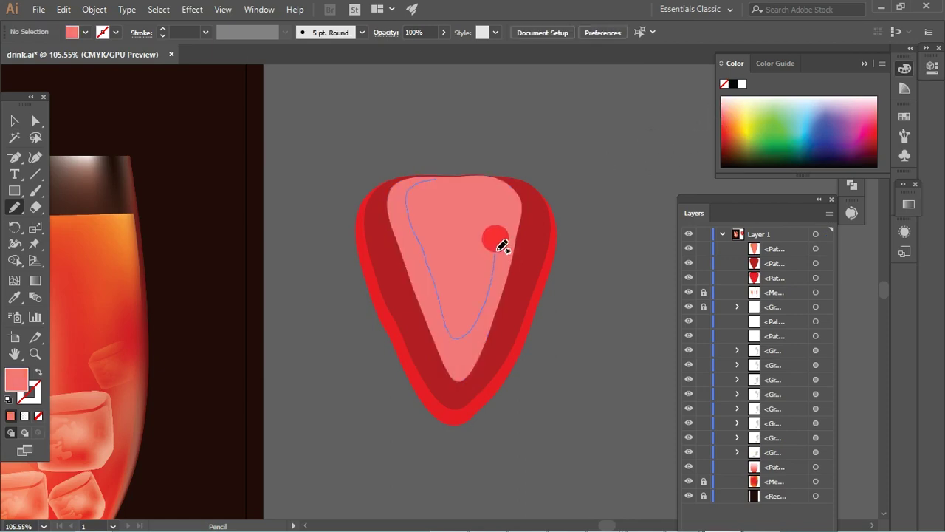
drag(466, 189, 449, 180)
click(734, 135)
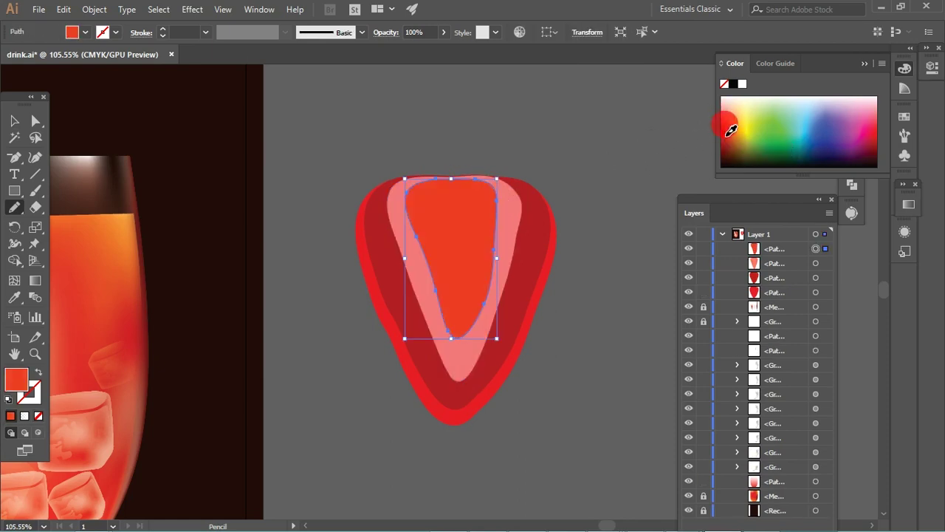
ctrl+click(657, 168)
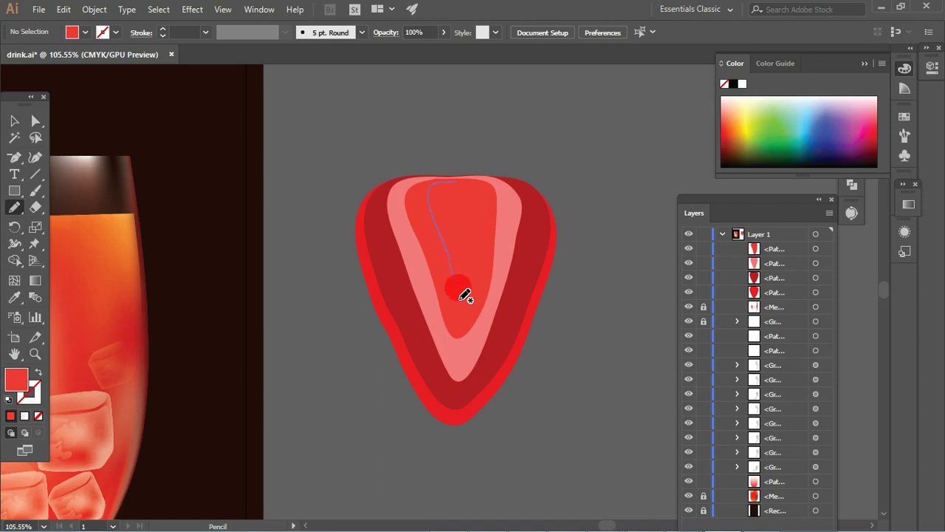
Draw a light pink innermost core and select all five strawberry layers
drag(464, 295, 452, 180)
click(724, 111)
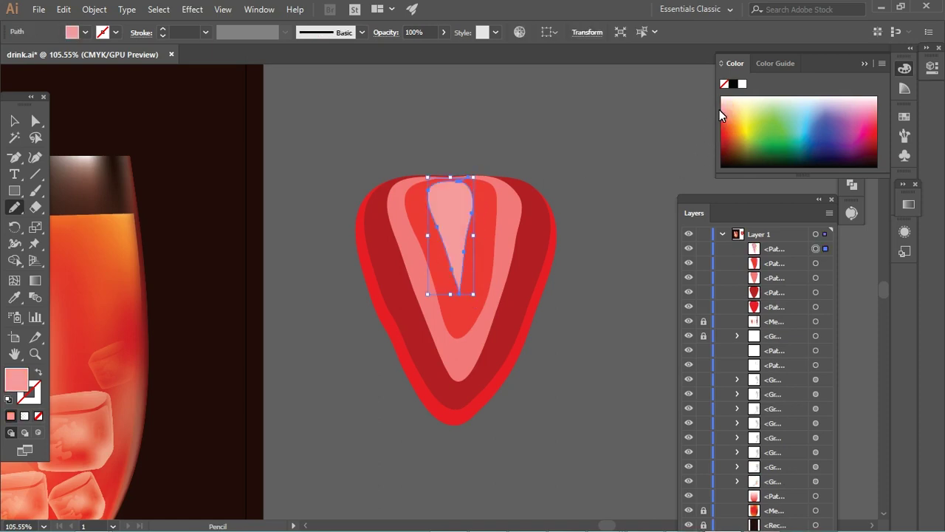
key(v)
drag(388, 211, 559, 435)
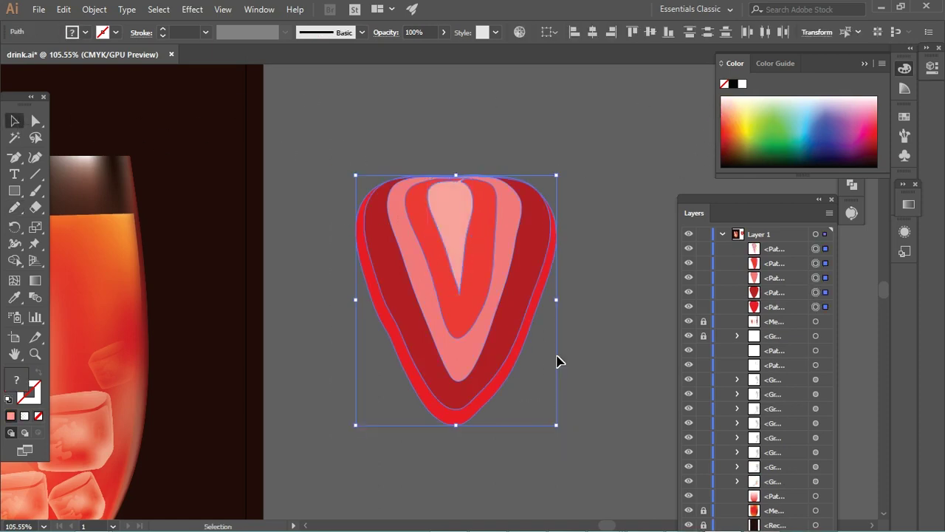
click(95, 9)
Choose a spacing option in Blend Options and confirm it
mouse_move(147, 365)
click(369, 400)
click(465, 237)
click(457, 252)
click(473, 303)
Make a blend from the five strawberry layers, checking it with undo and redo
click(94, 9)
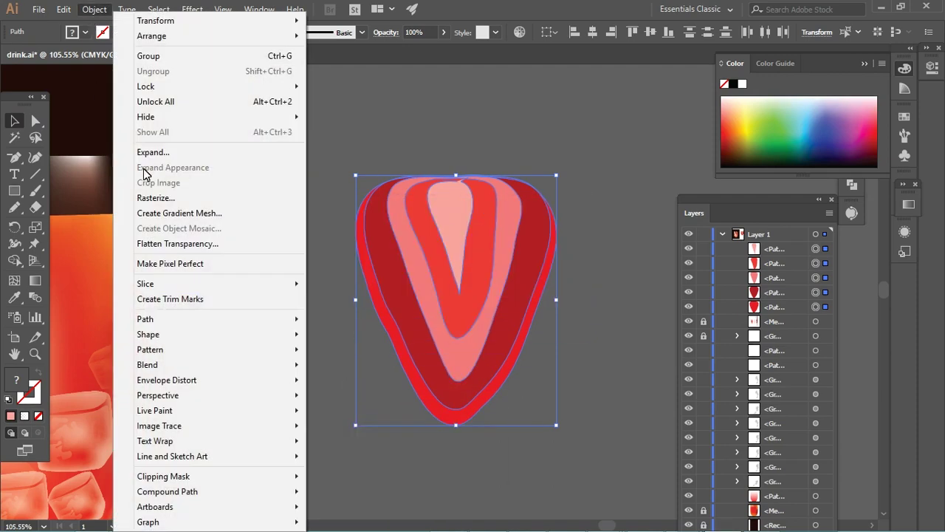
click(334, 365)
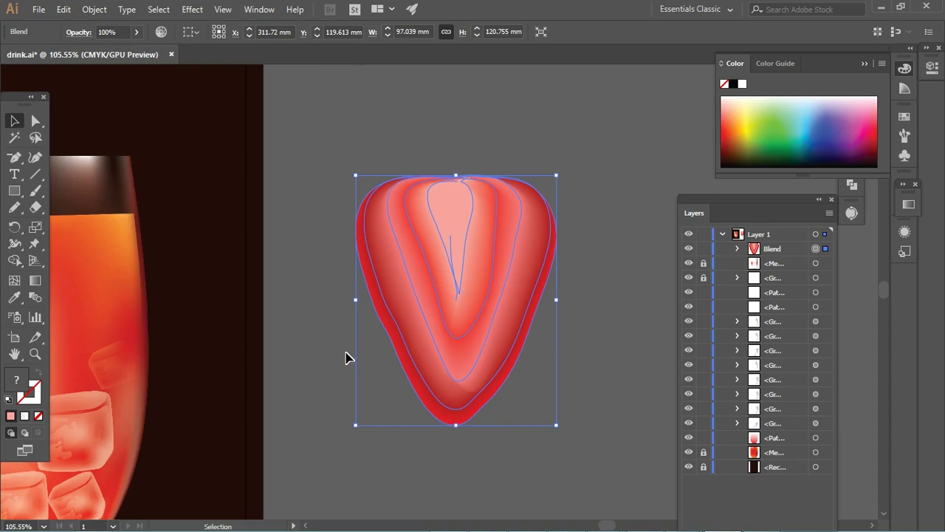
key(ctrl+z)
key(ctrl+shift+z)
click(362, 428)
click(465, 218)
drag(538, 217, 89, 201)
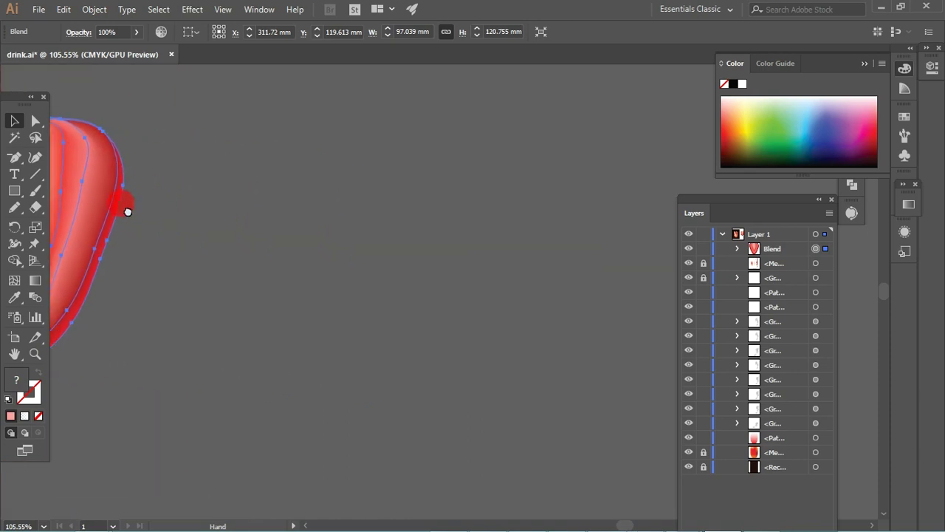
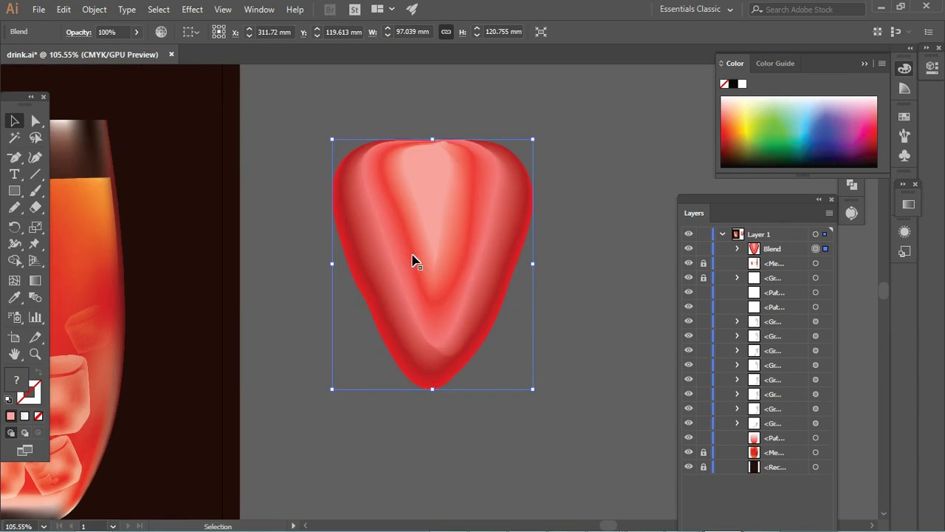
Zoom in on the blend's highlight tip and try joining its path ends, dismissing the warning
double_click(419, 267)
click(607, 224)
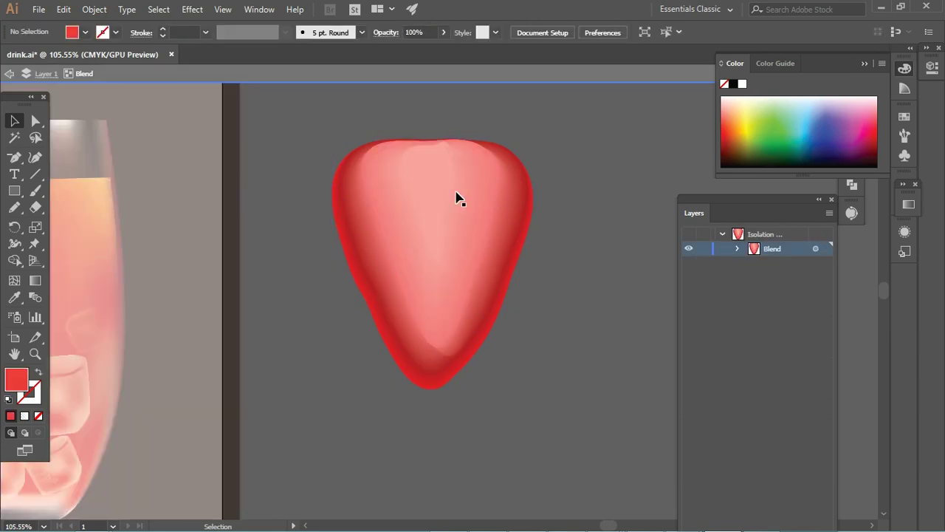
click(449, 158)
click(448, 153)
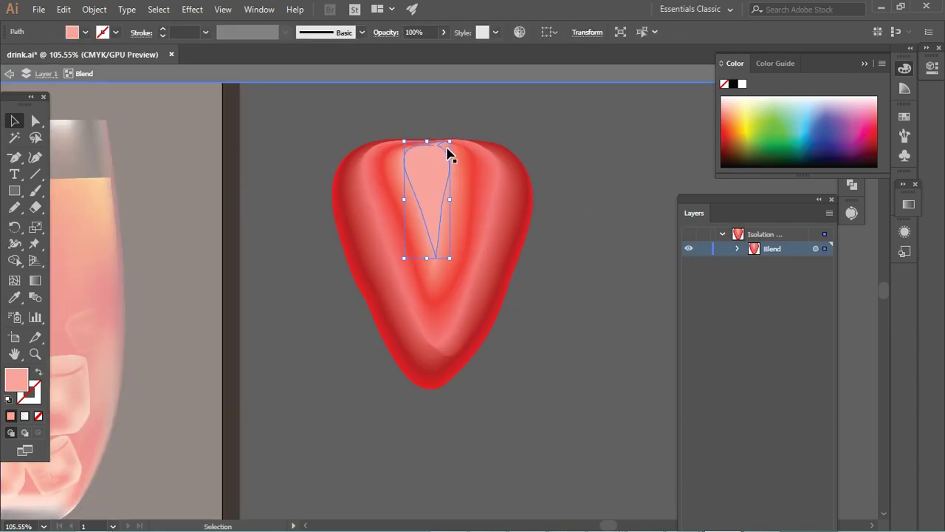
click(580, 210)
key(ctrl+z)
drag(415, 133, 607, 235)
drag(659, 249, 622, 232)
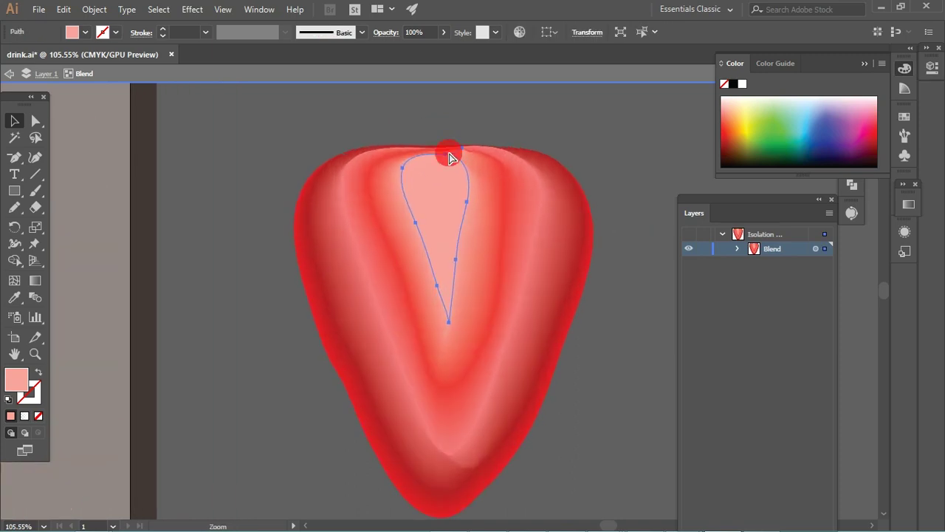
drag(452, 157, 517, 179)
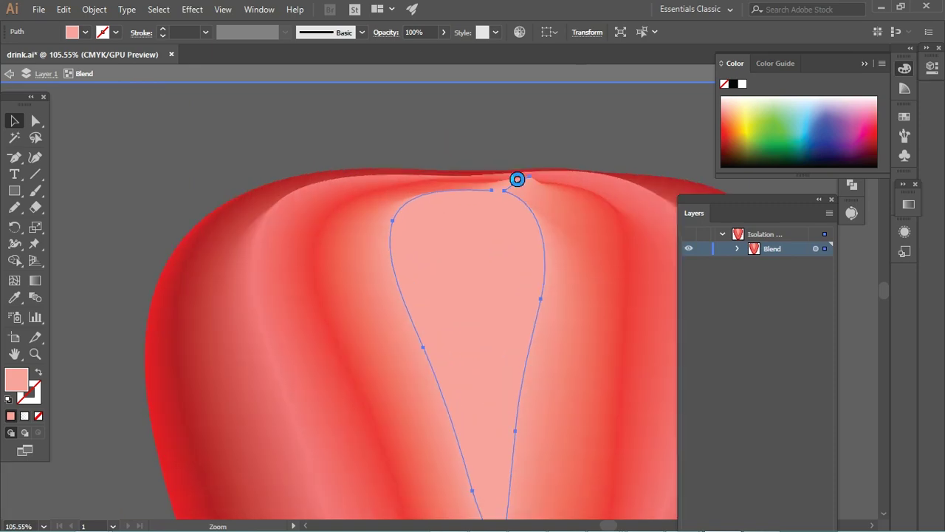
key(ctrl+j)
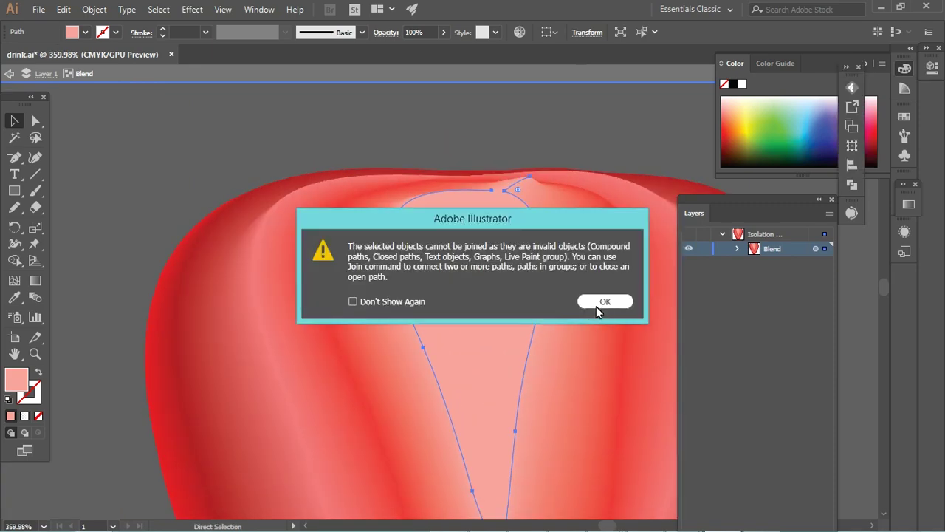
click(596, 306)
Release the blend and delete the spike anchor at the highlight's top
key(alt+ctrl+shift+b)
click(524, 194)
key(a)
click(521, 181)
key(Delete)
key(v)
scroll(270, 140, down, 3)
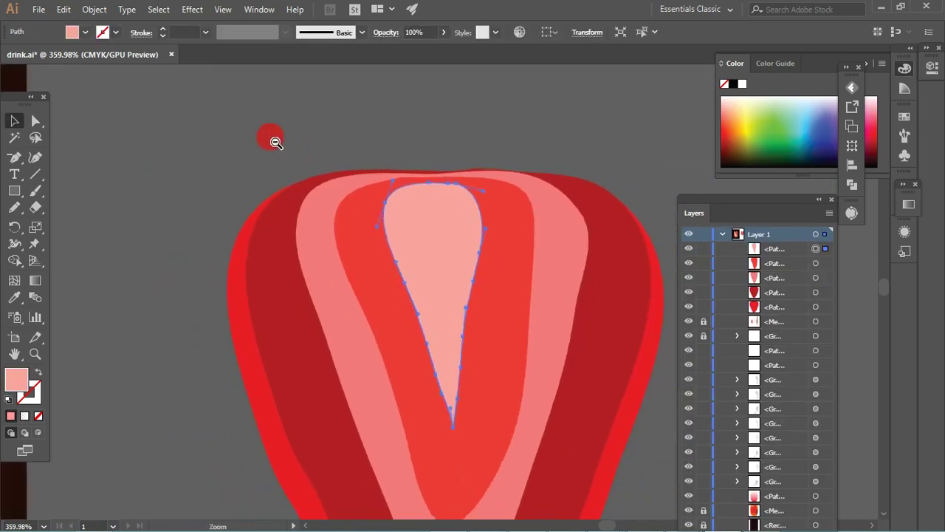
scroll(313, 169, down, 2)
Delete the pale pink V shape and blend the four remaining red shapes
click(381, 362)
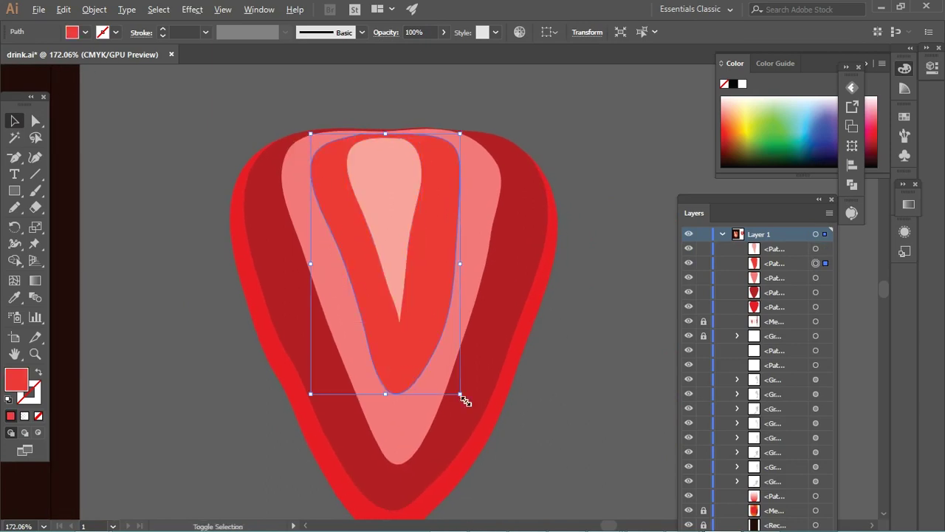
click(401, 448)
key(Delete)
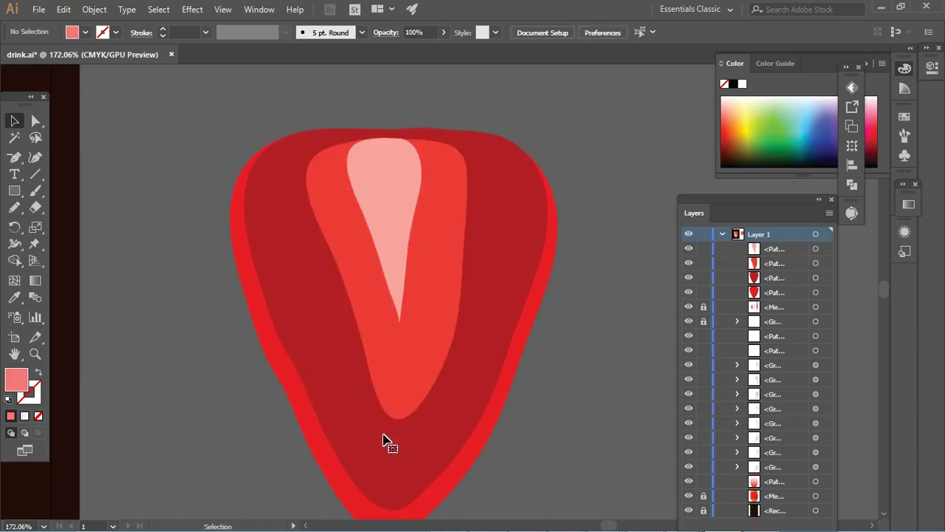
key(ctrl+a)
click(95, 9)
mouse_move(148, 335)
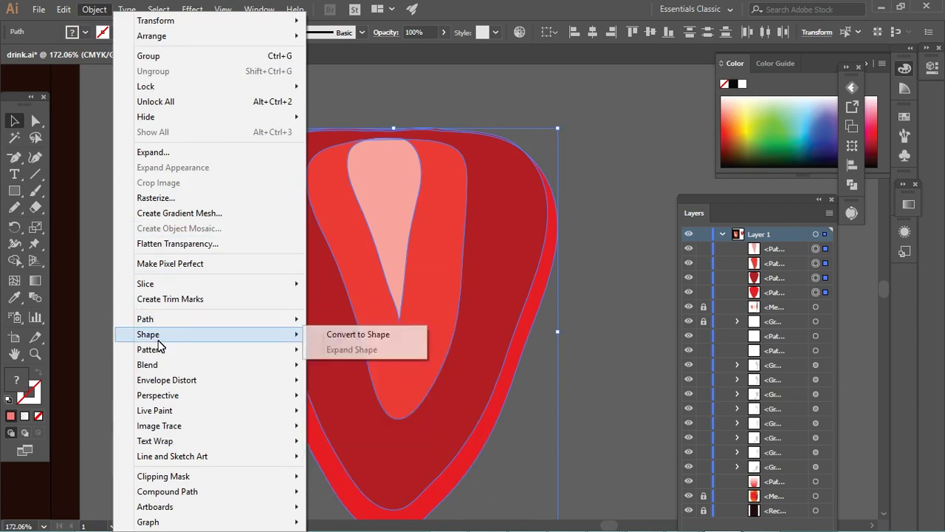
click(334, 365)
Inspect the new blend's highlight path, then zoom out to the whole artwork
click(611, 256)
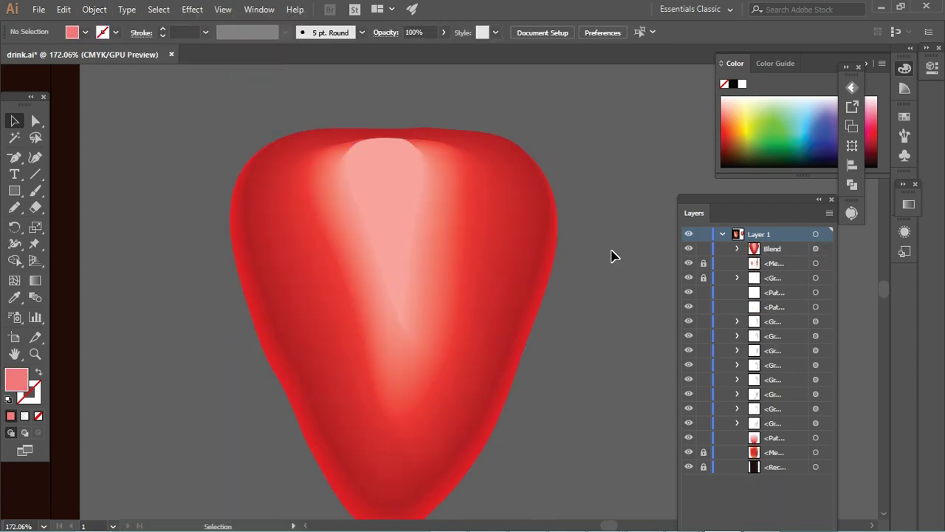
click(395, 148)
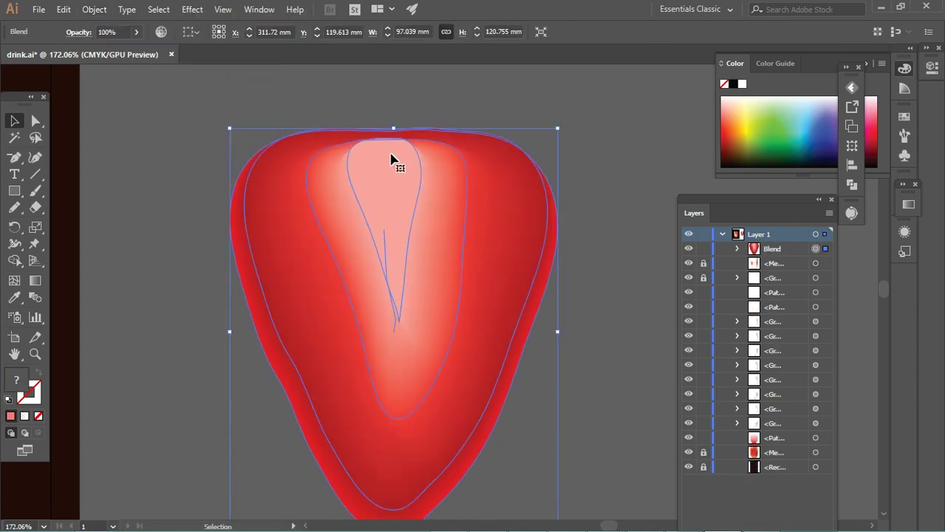
double_click(391, 159)
click(396, 161)
double_click(528, 127)
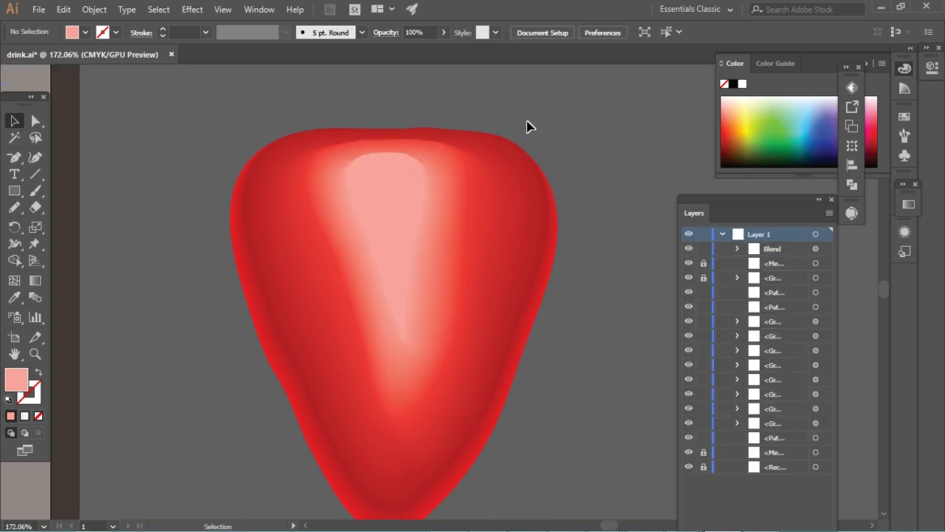
key(ctrl+1)
Pencil an unfilled outline and a smaller leaf, filling the leaf with the highlight pink
key(ctrl+plus)
key(ctrl+plus)
key(n)
mouse_move(196, 231)
mouse_down()
mouse_move(130, 327)
mouse_move(207, 242)
mouse_up()
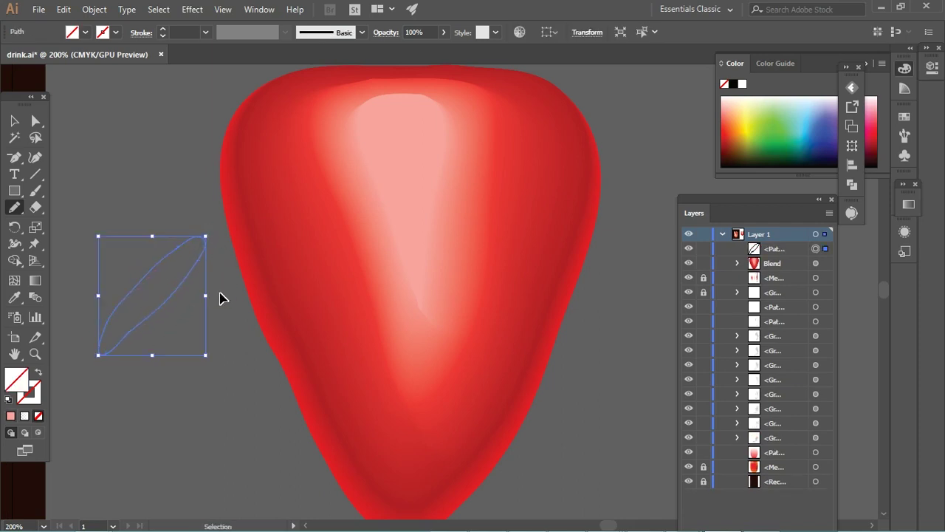
click(194, 251)
drag(133, 323, 200, 248)
key(i)
click(401, 148)
key(v)
Position the pink leaf inside the outline and trial a blend, then undo it
drag(67, 144, 164, 356)
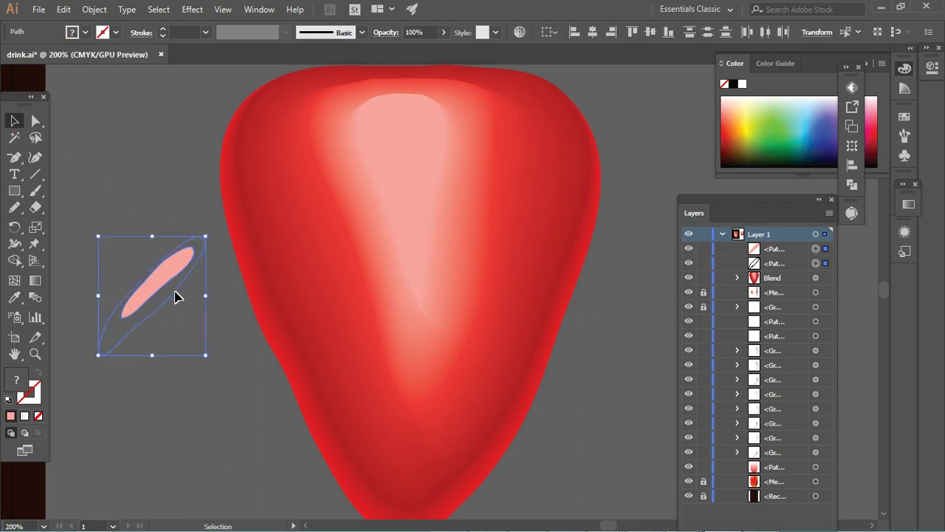
drag(175, 296, 180, 290)
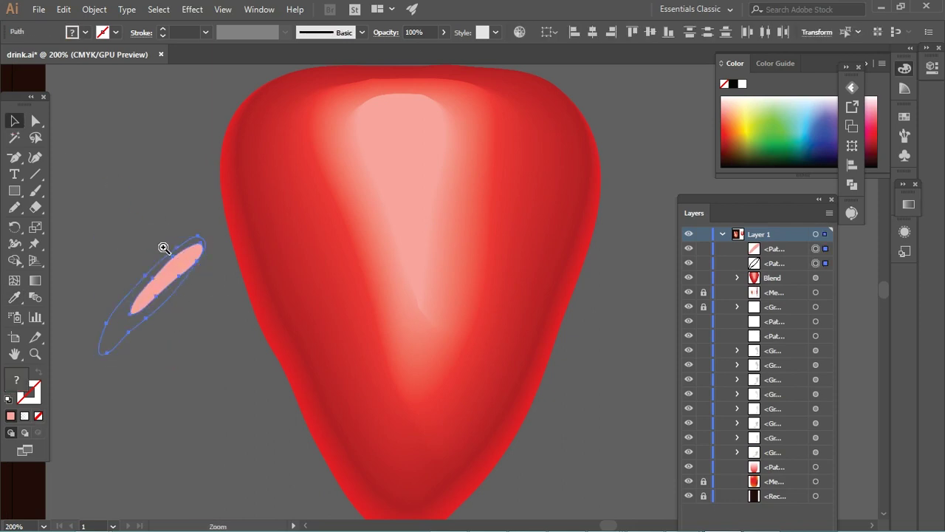
click(183, 238)
click(185, 263)
shift+click(180, 322)
click(93, 9)
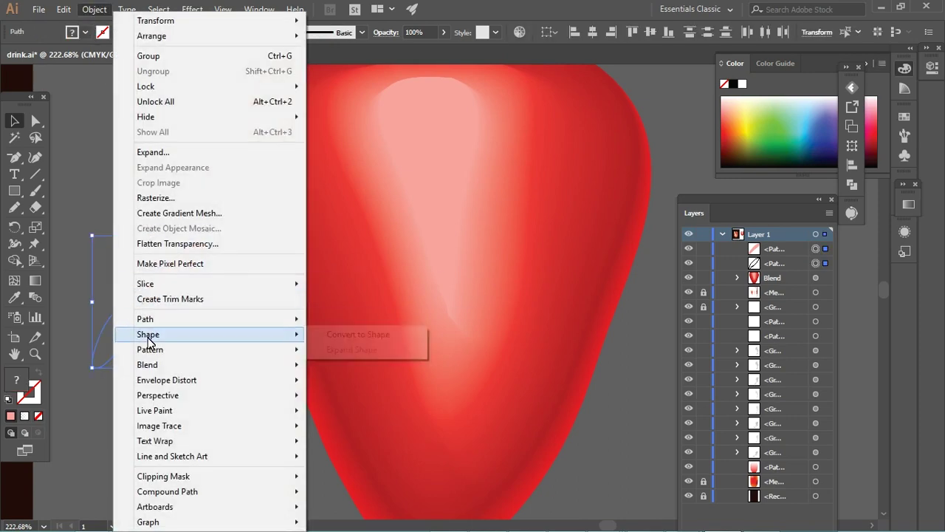
click(319, 363)
key(ctrl+plus)
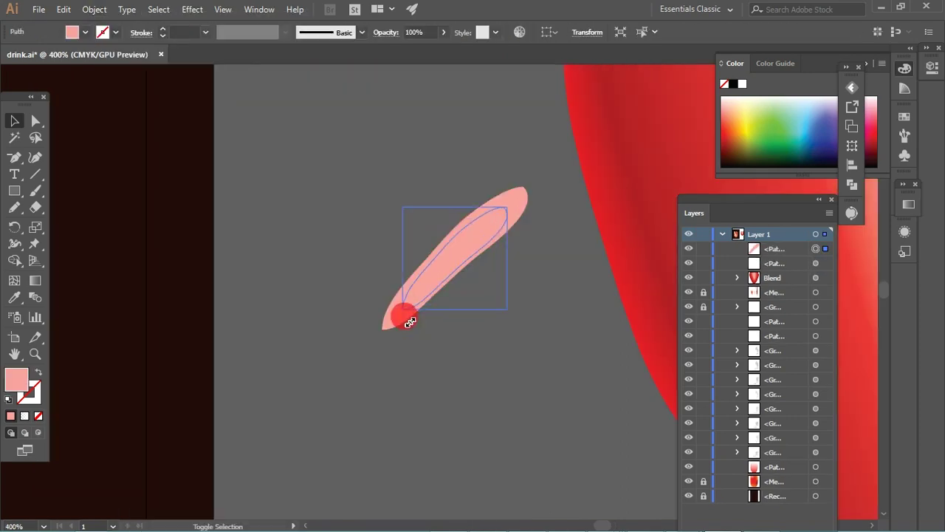
key(ctrl+z)
key(ctrl+z)
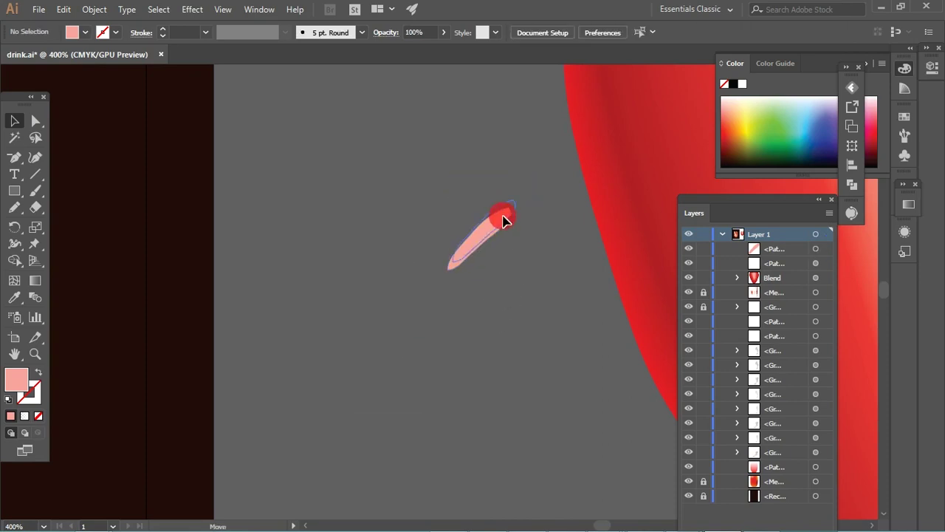
key(ctrl+z)
key(ctrl+z)
key(ctrl+z)
Set Blend Options to Align to Path and blend the leaf with the outline
click(100, 11)
mouse_move(147, 364)
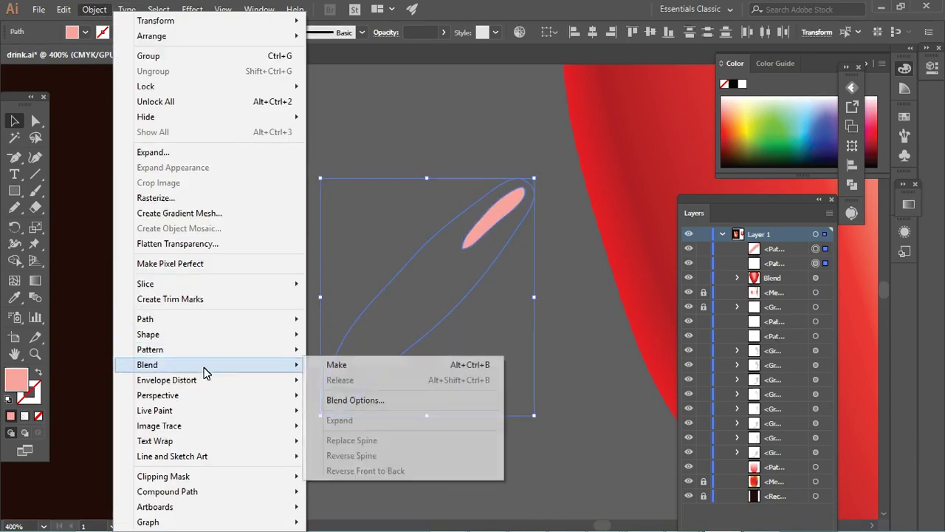
click(361, 399)
click(460, 270)
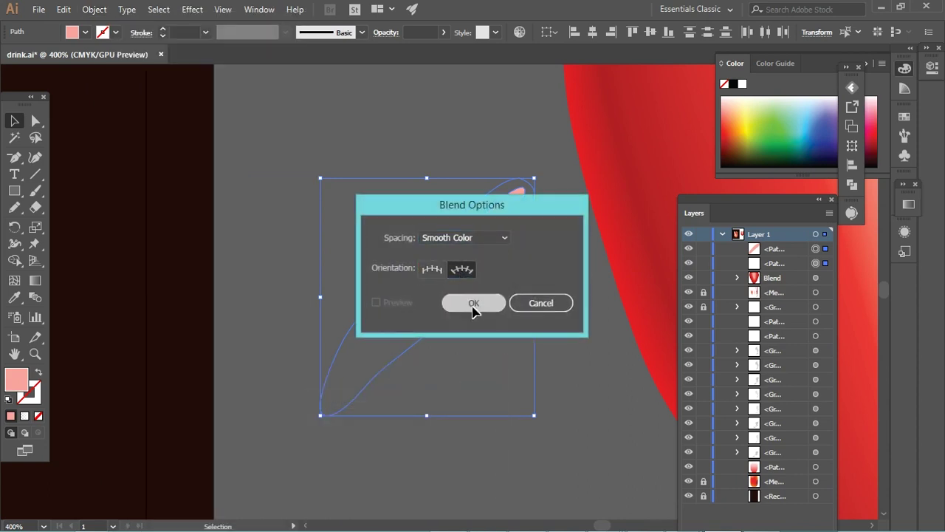
click(473, 304)
click(95, 9)
click(334, 361)
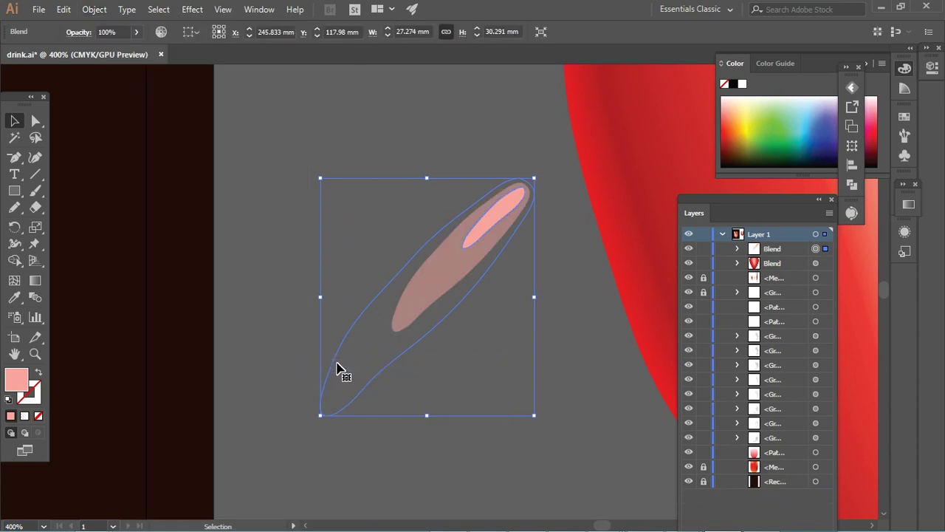
Expand the pink streak blend into shapes and blend them again
key(a)
click(405, 418)
key(v)
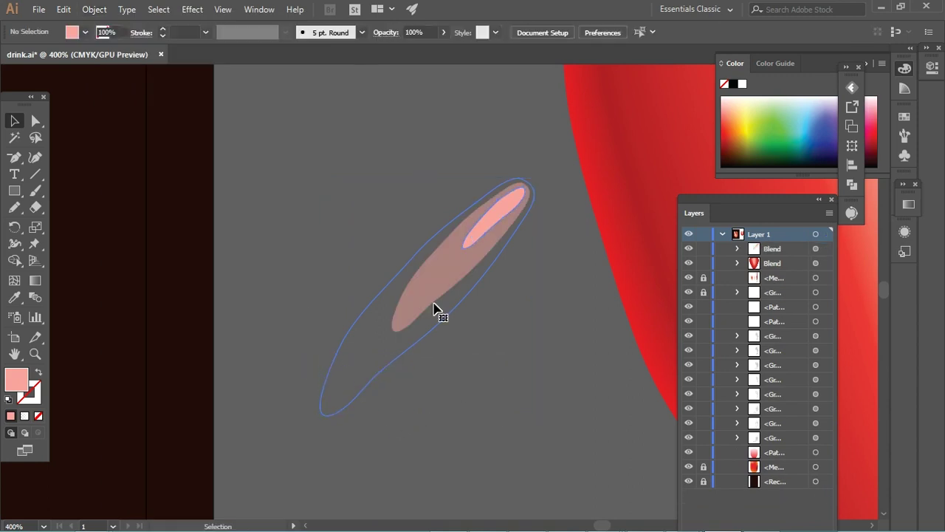
click(436, 310)
click(94, 9)
click(172, 152)
mouse_move(125, 152)
click(440, 349)
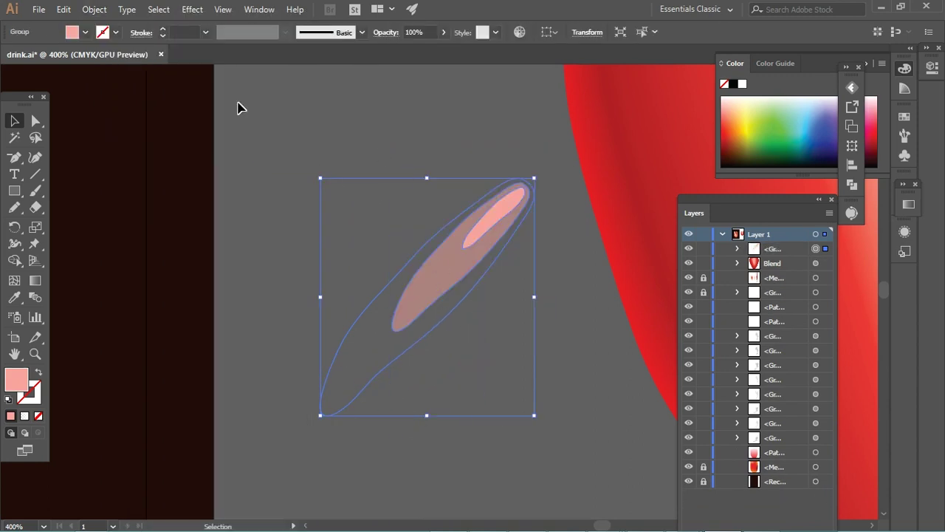
click(94, 9)
click(344, 364)
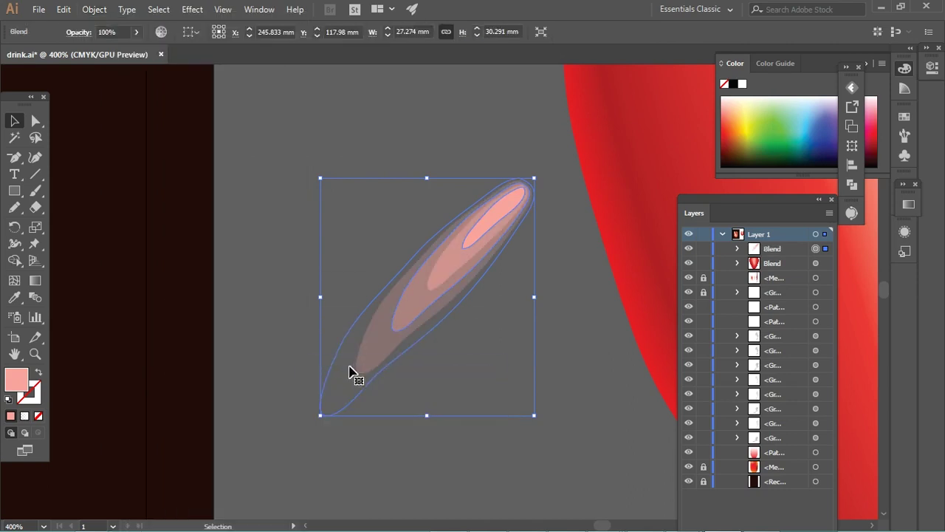
Repeat the expand-and-reblend twice more until the ellipses form one soft streak
click(94, 9)
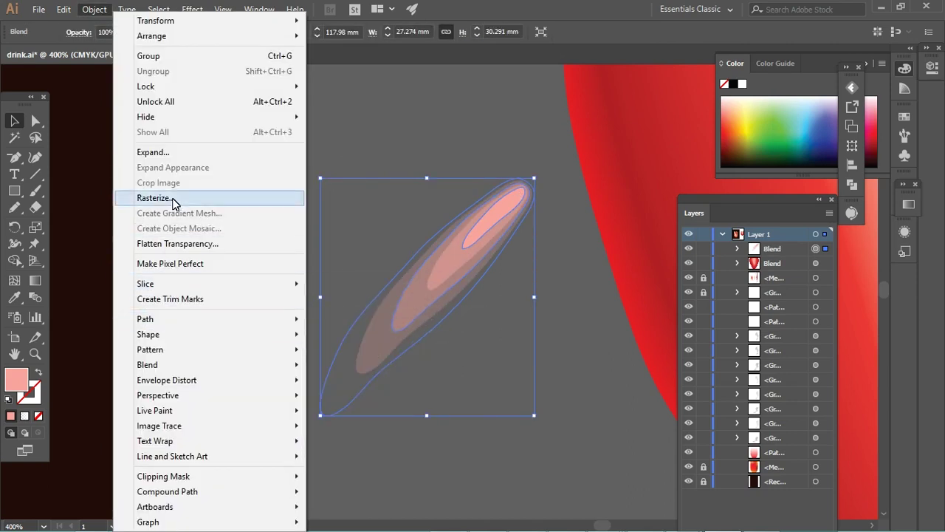
click(193, 156)
click(459, 346)
click(94, 8)
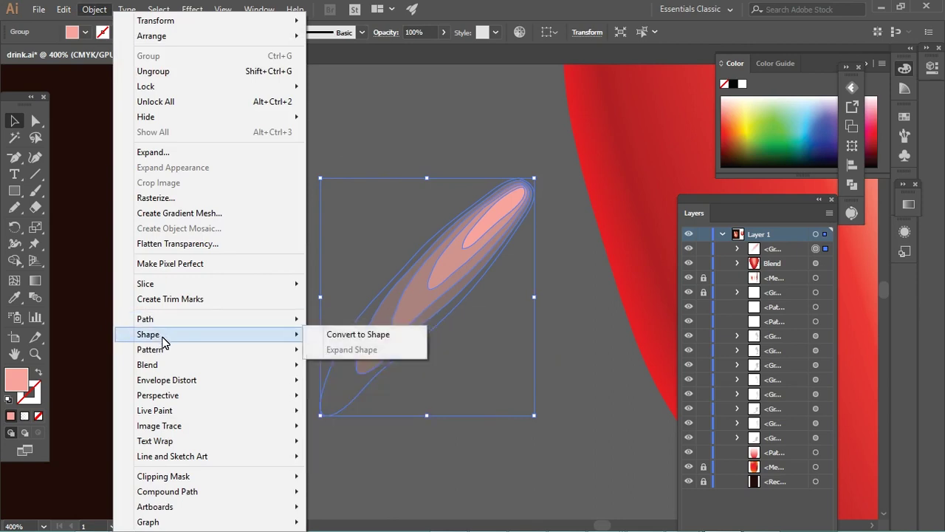
click(325, 365)
mouse_move(147, 364)
click(94, 11)
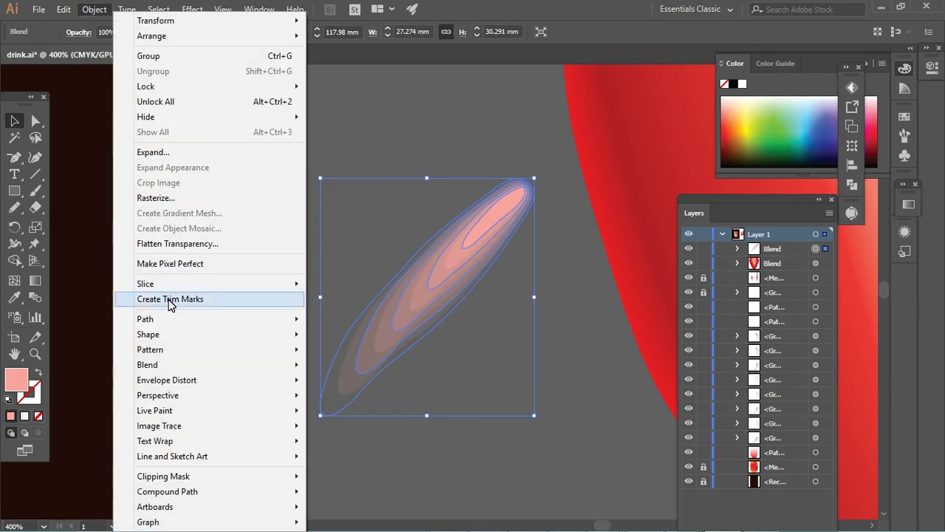
click(169, 158)
key(Return)
click(95, 9)
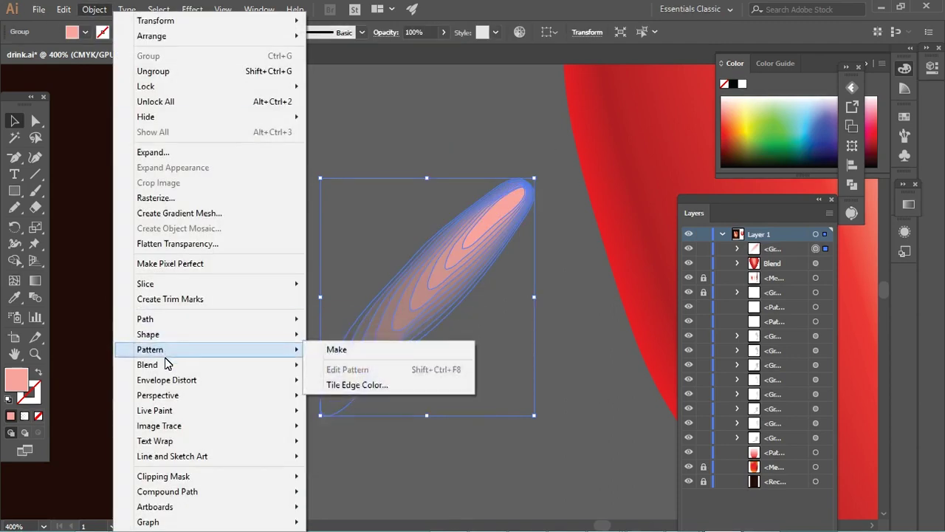
click(329, 364)
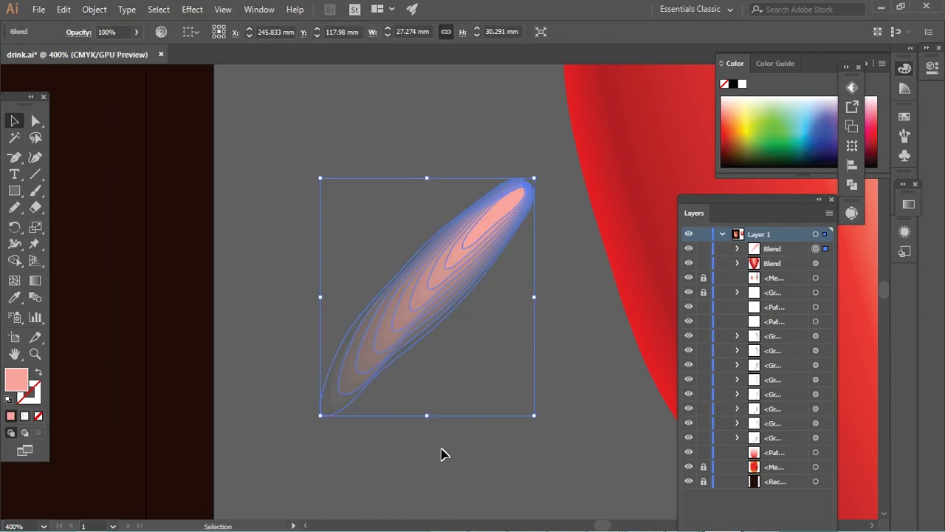
Move the streak onto the strawberry and Alt-drag two copies down its left side
scroll(502, 277, down, 1)
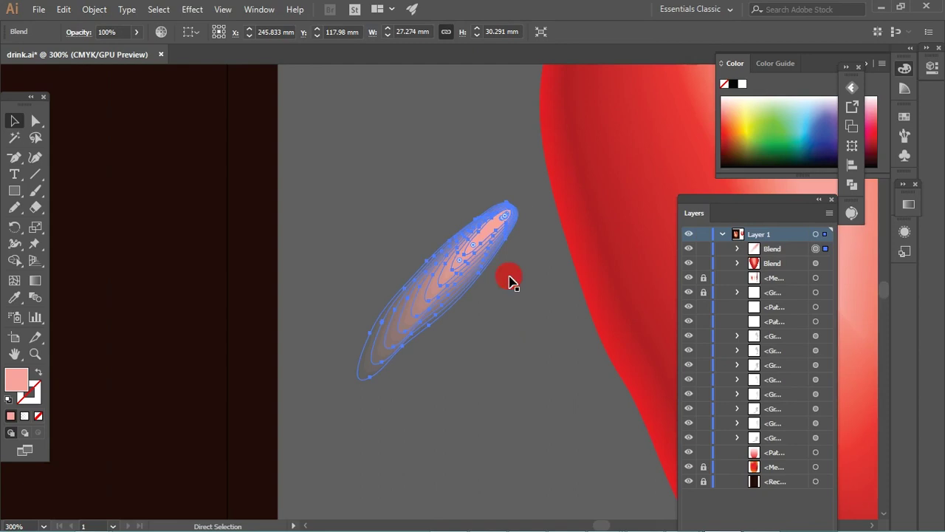
scroll(507, 281, down, 1)
scroll(384, 318, down, 1)
mouse_move(360, 305)
mouse_down()
mouse_move(522, 246)
mouse_move(526, 235)
mouse_up()
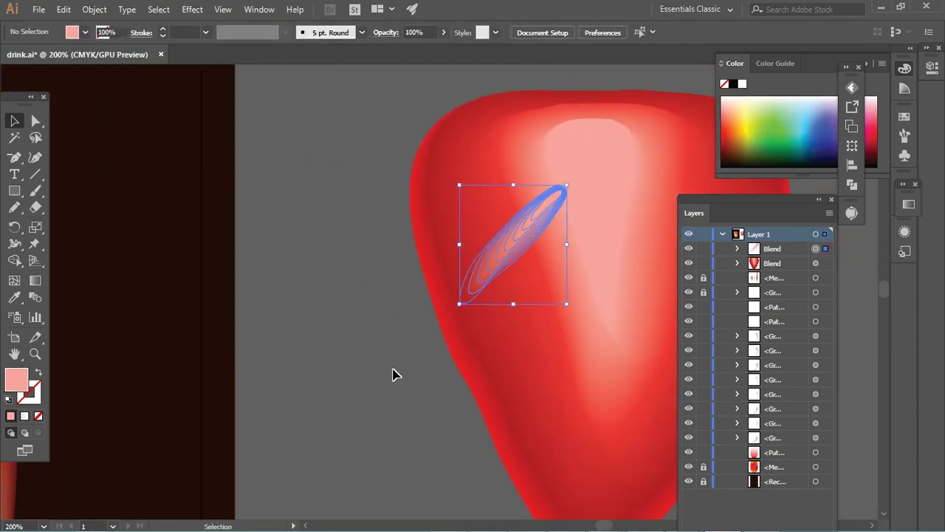
click(372, 310)
scroll(371, 310, right, 2)
drag(419, 209, 447, 249)
click(395, 214)
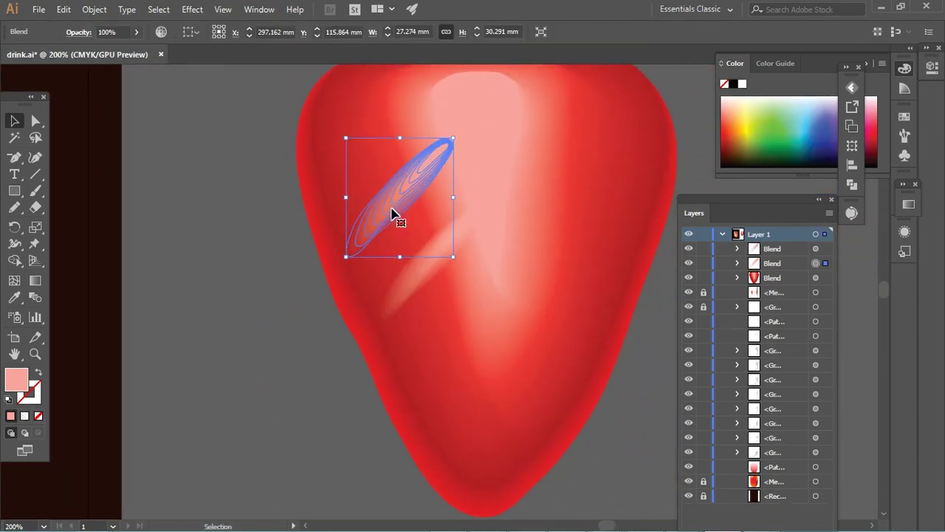
scroll(433, 232, up, 3)
mouse_move(397, 268)
alt+mouse_down()
mouse_move(369, 285)
mouse_move(363, 259)
alt+mouse_up()
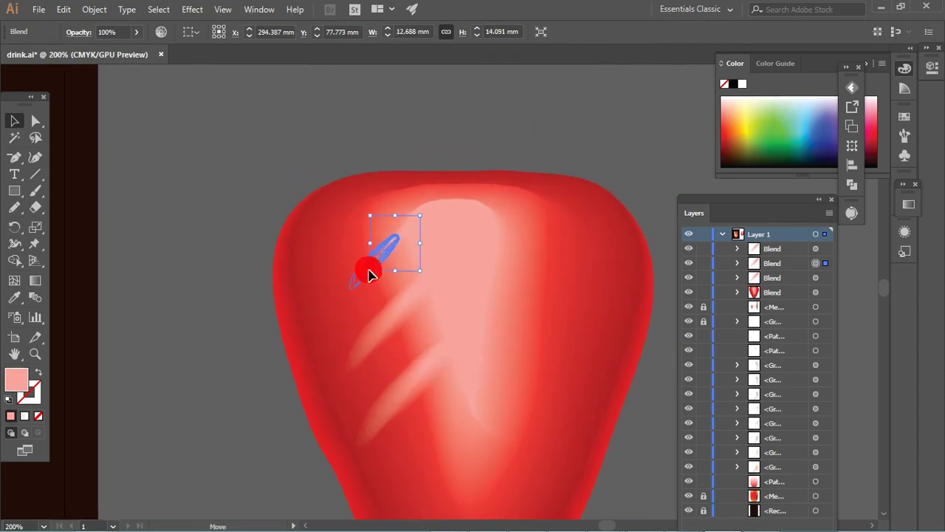
click(289, 375)
Add a copy near the strawberry's tip and rotate it nearly upright
drag(424, 325, 429, 226)
key(ctrl+v)
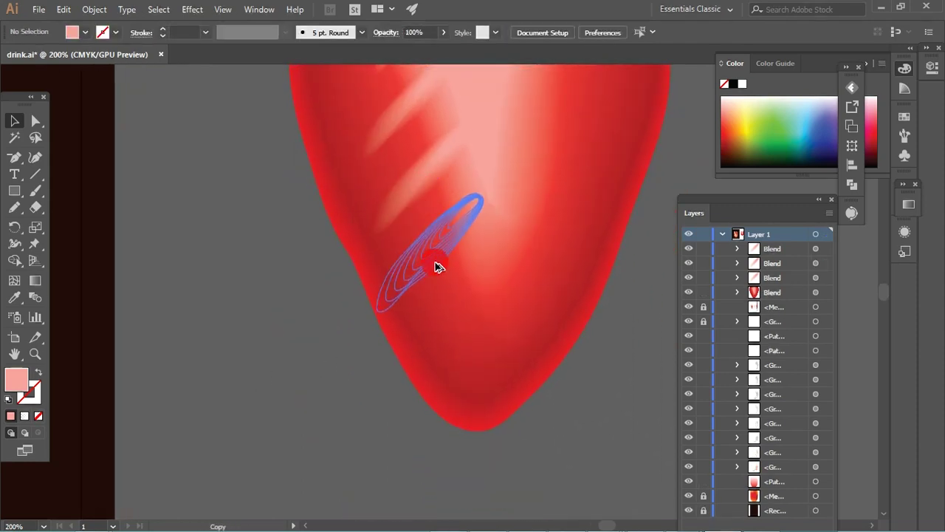
drag(385, 325, 396, 337)
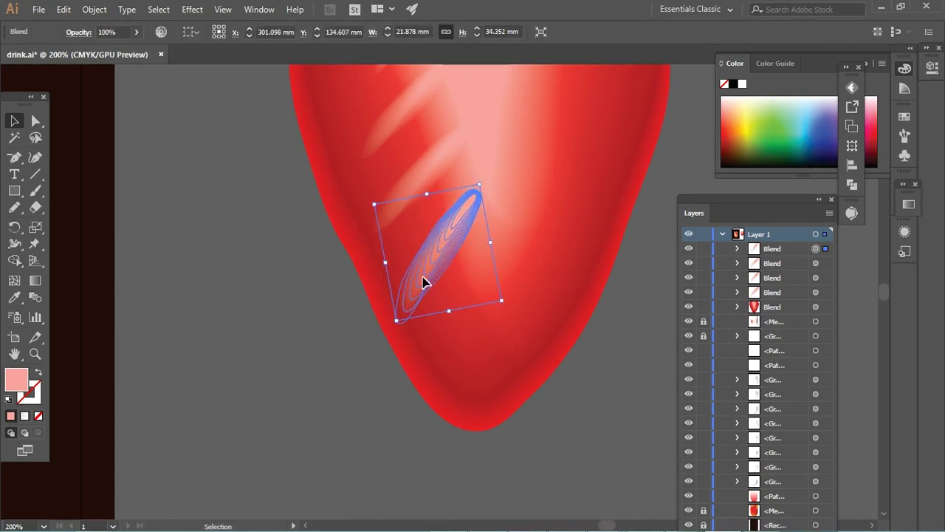
drag(421, 279, 468, 332)
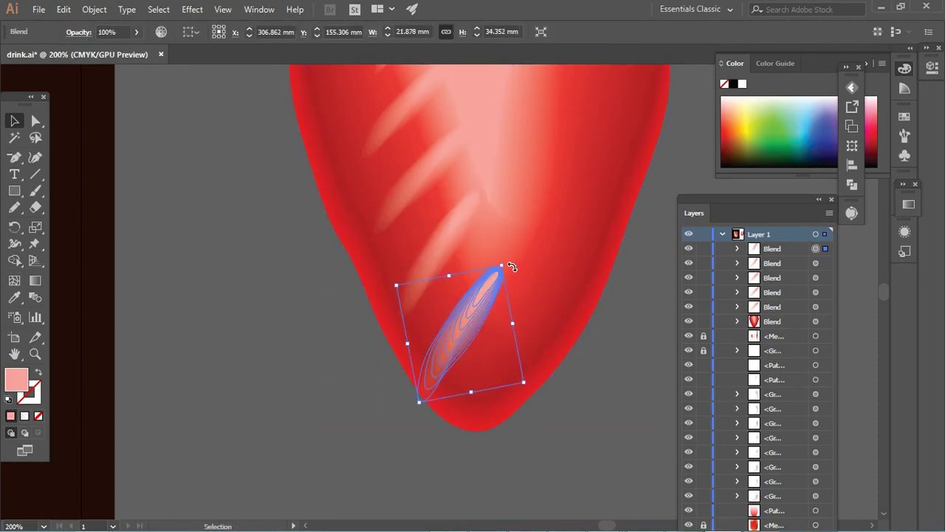
drag(512, 266, 507, 254)
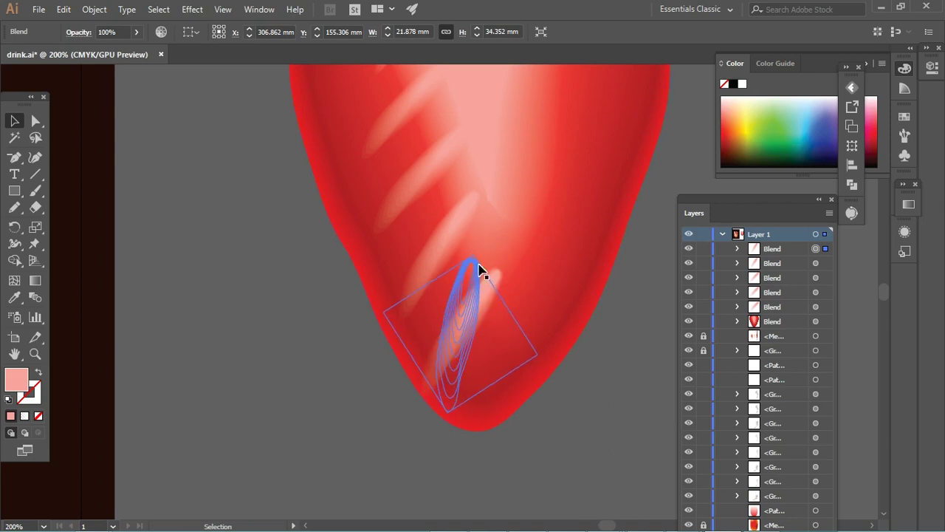
click(362, 365)
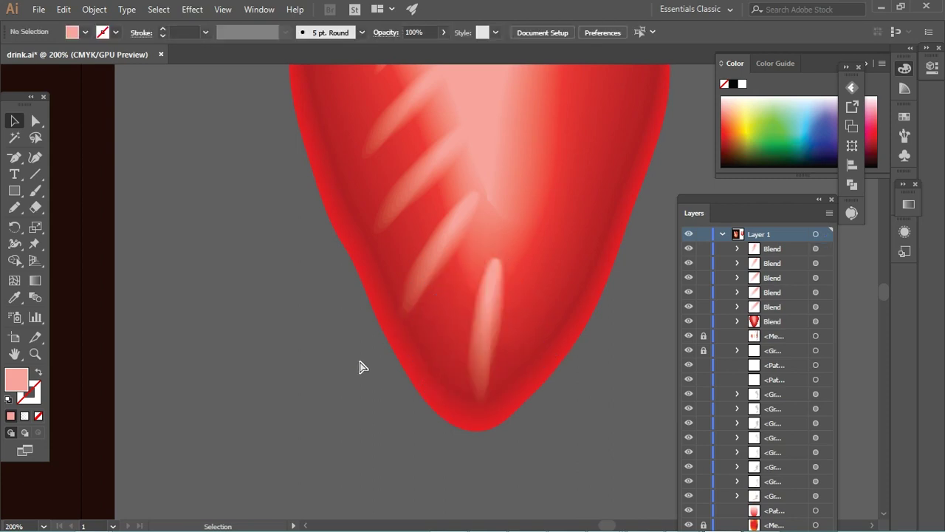
key(ctrl+minus)
key(ctrl+minus)
click(412, 349)
Copy the three left-side streaks and paste them in place
shift+click(396, 299)
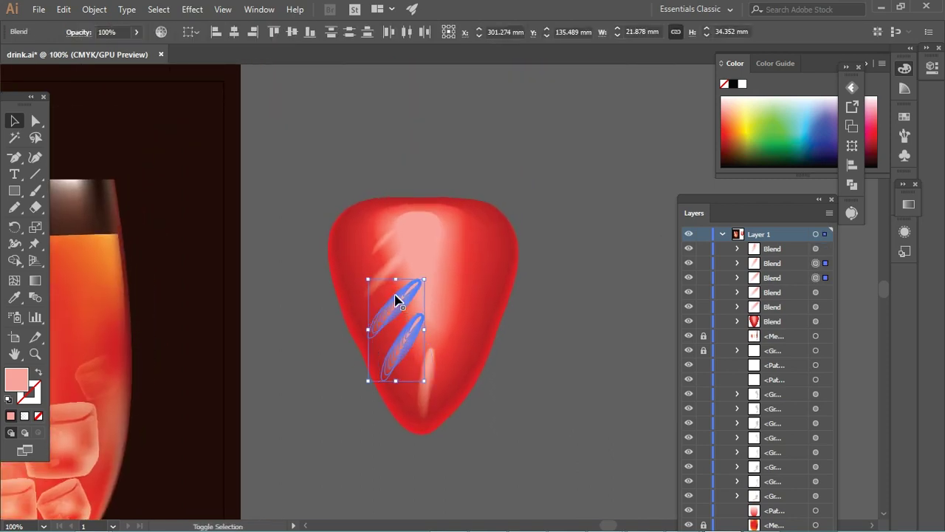
shift+click(390, 251)
click(63, 9)
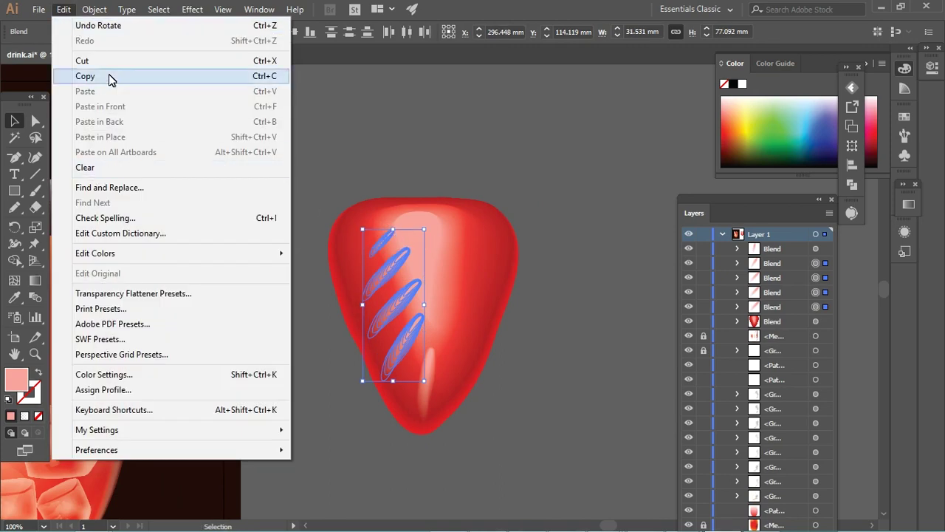
click(112, 76)
click(64, 9)
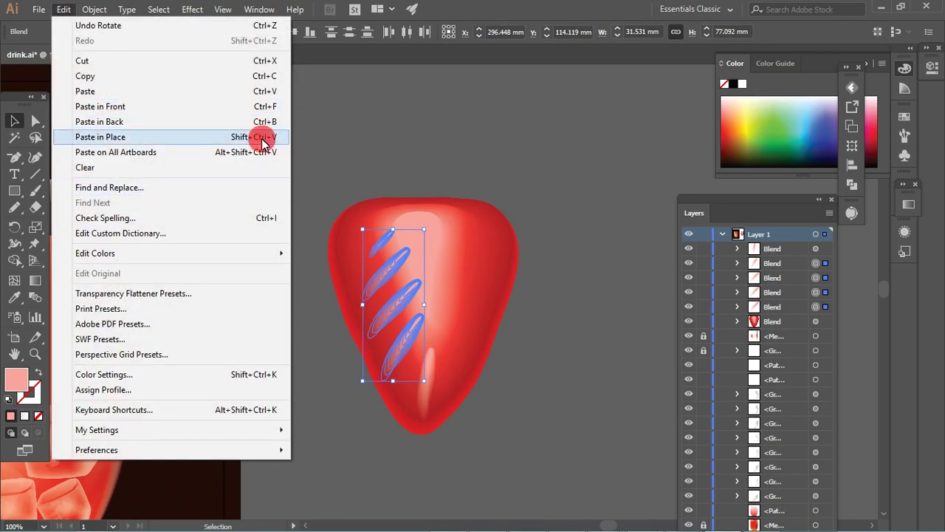
click(263, 140)
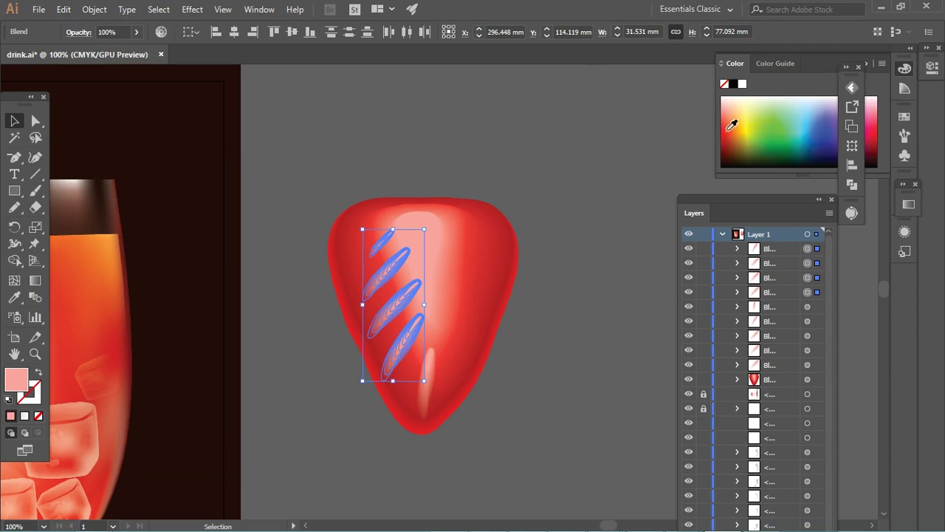
Reflect the pasted streaks vertically and shift them onto the strawberry's right side
right_click(390, 271)
mouse_move(431, 355)
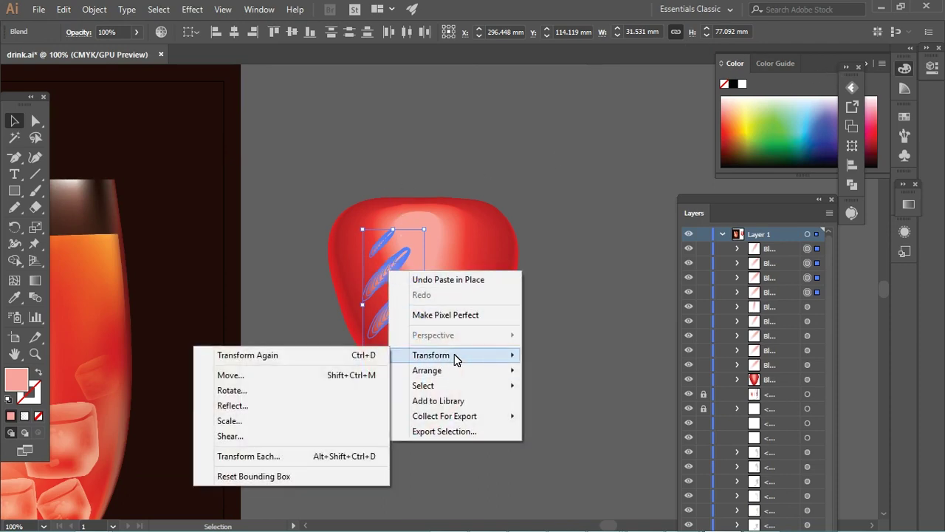
click(263, 406)
click(475, 359)
drag(405, 319, 476, 319)
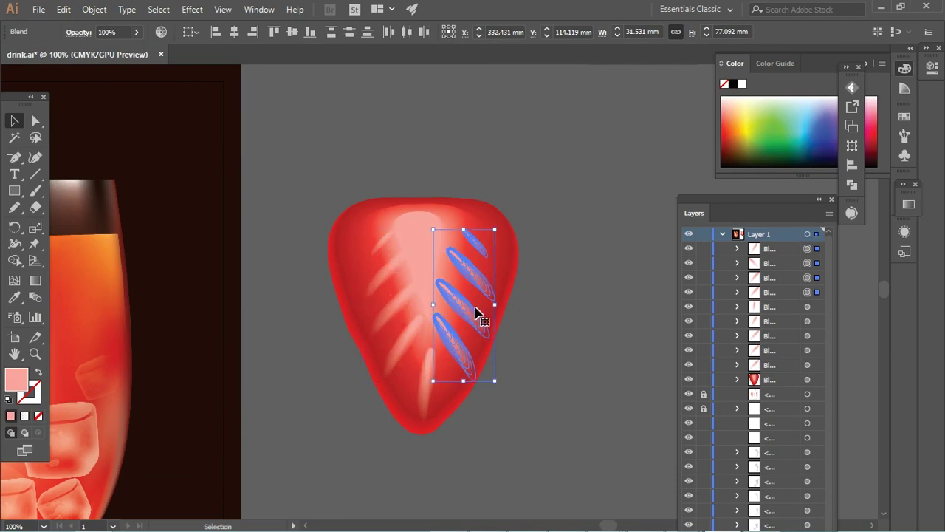
click(549, 302)
click(458, 249)
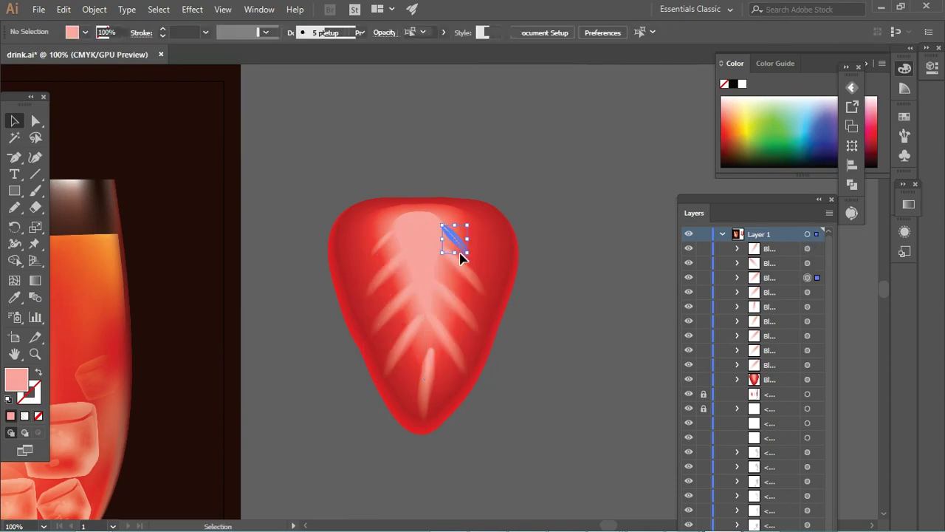
click(542, 330)
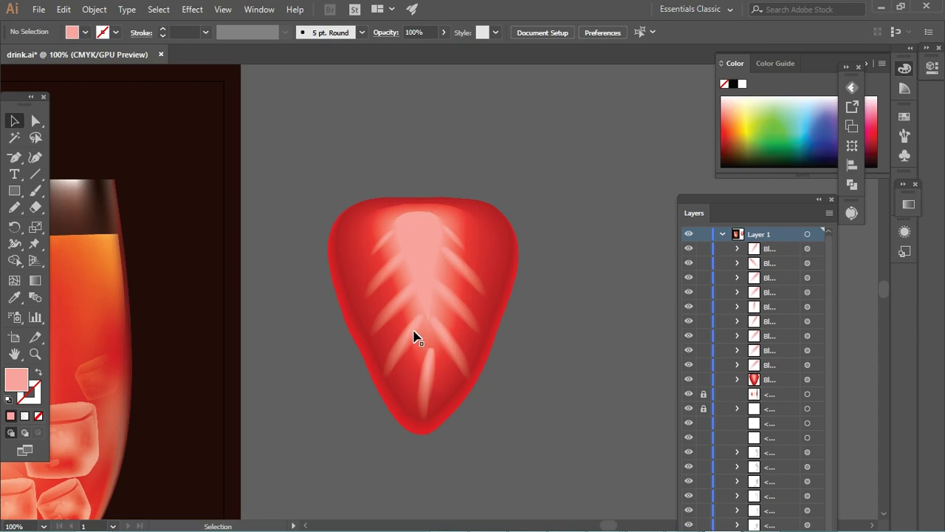
Click through the left and right streaks to single out the bottom one
click(401, 360)
click(375, 340)
shift+click(379, 327)
shift+click(380, 285)
click(352, 350)
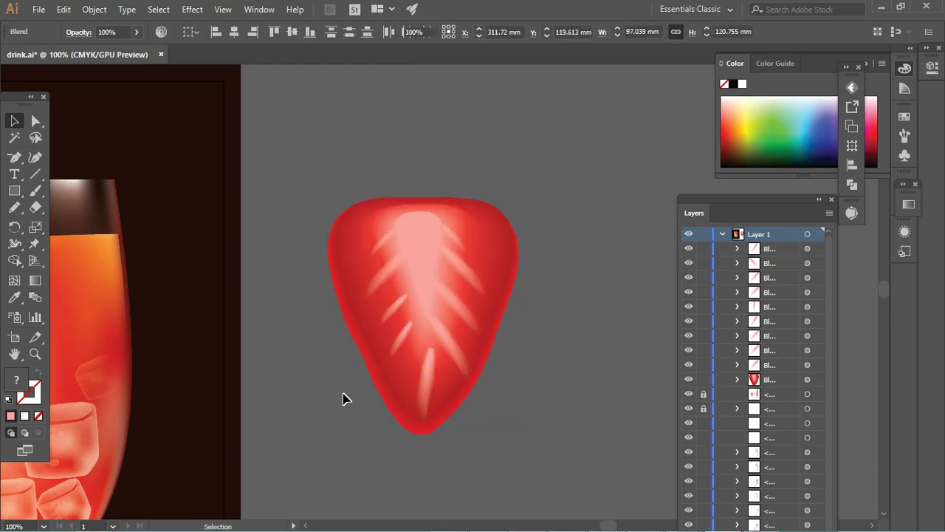
click(379, 295)
click(479, 288)
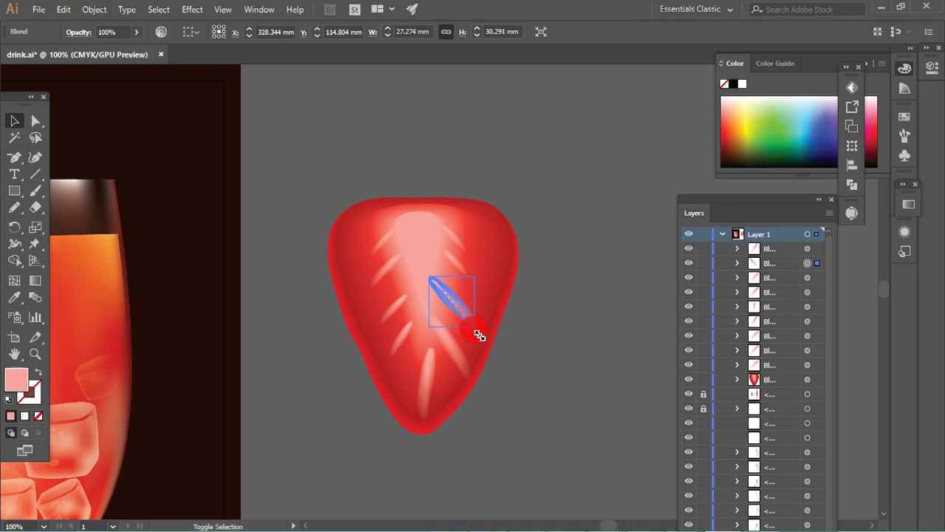
click(473, 364)
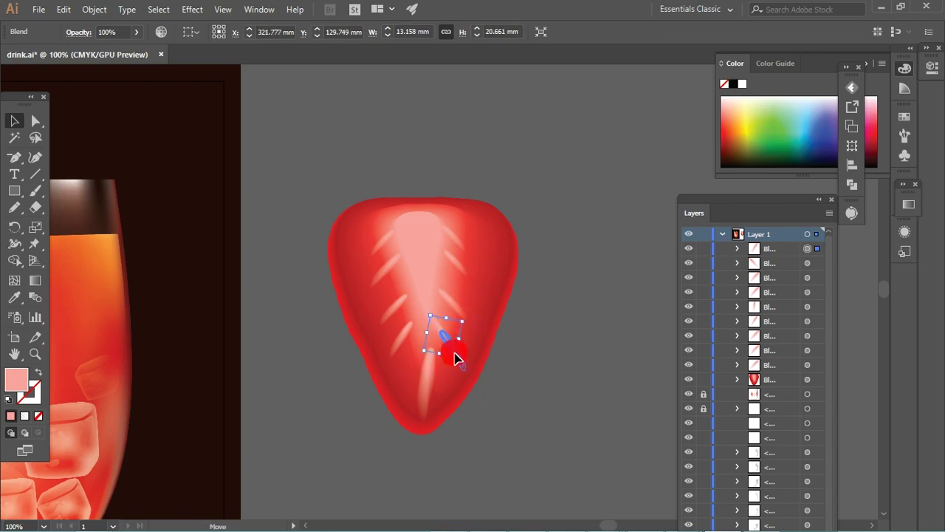
click(564, 271)
click(428, 410)
key(ctrl+shift+a)
click(428, 406)
Move the bottom streak up to the strawberry's centre and stretch it taller
drag(425, 357, 429, 258)
key(ctrl+shift+a)
click(425, 354)
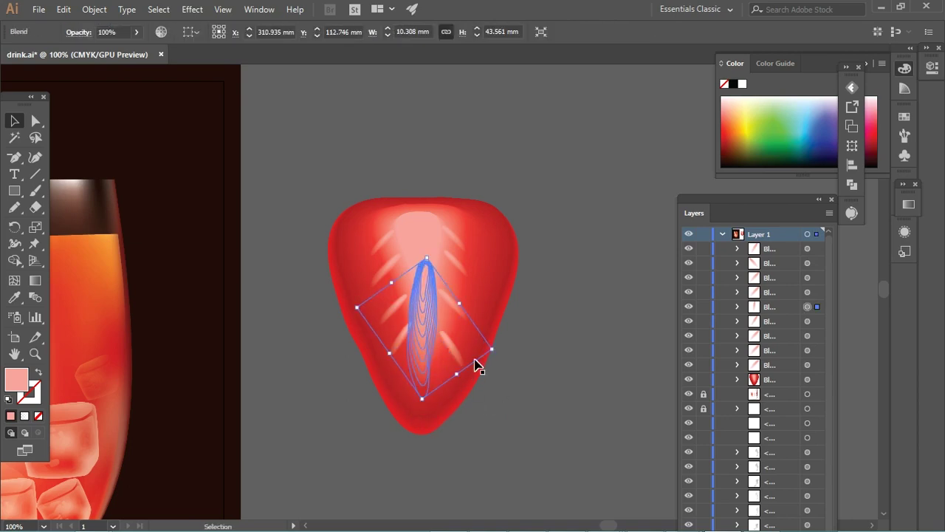
key(ctrl+shift+a)
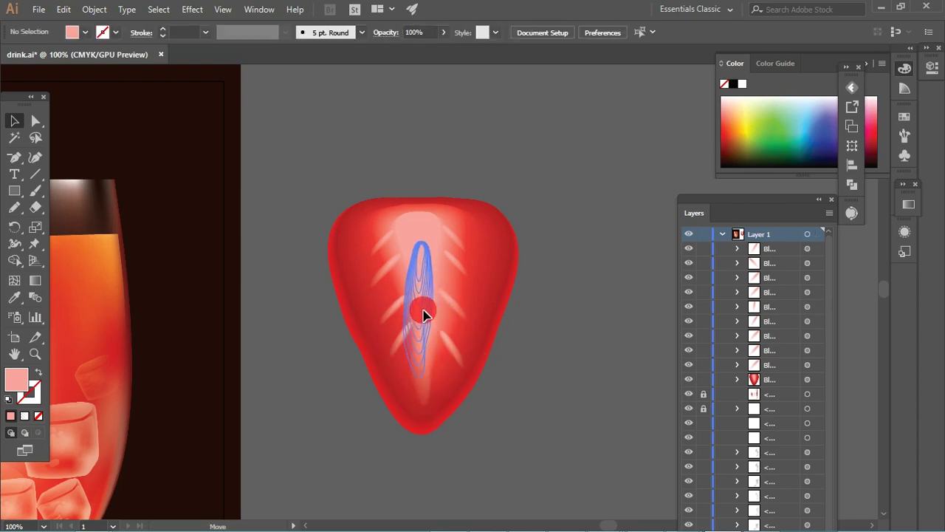
click(424, 312)
drag(431, 234, 422, 246)
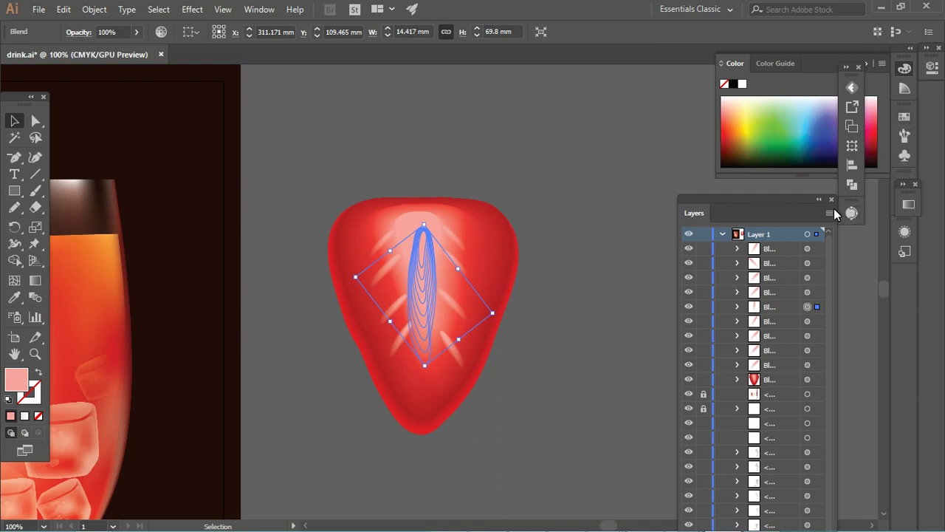
Recolor the centre streak with lower saturation to make it pale pink
click(818, 200)
click(906, 90)
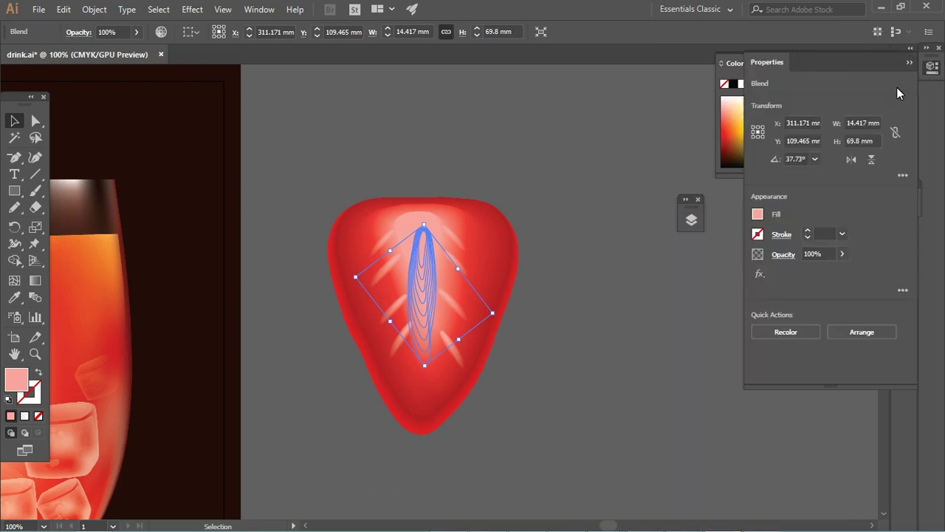
click(784, 331)
click(693, 380)
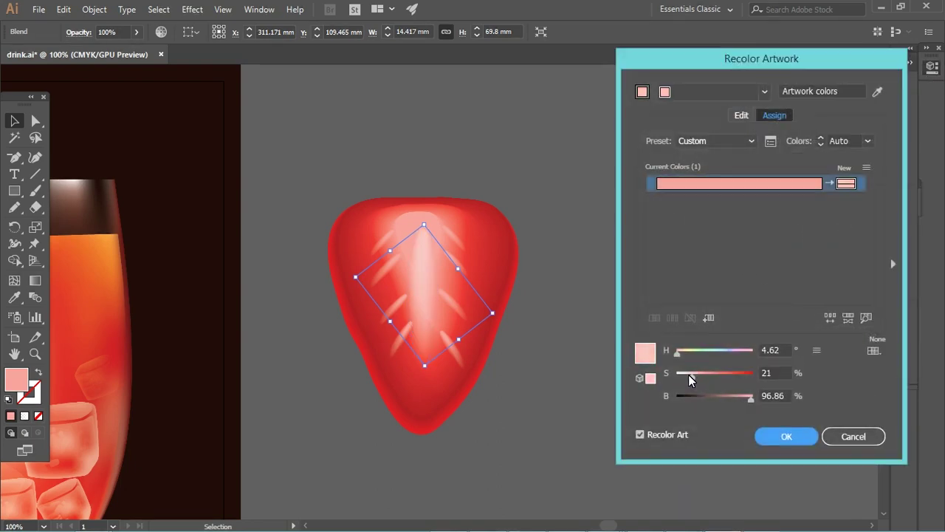
key(Return)
click(567, 261)
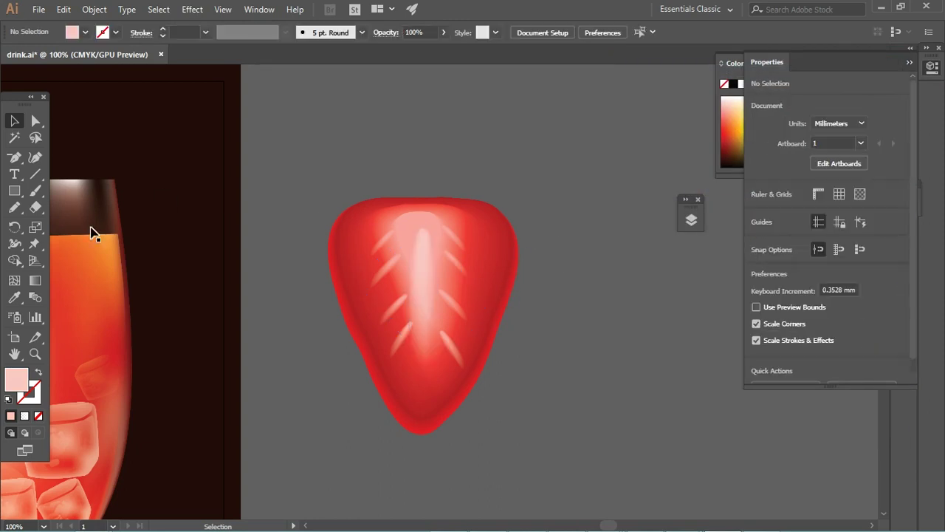
scroll(458, 220, up, 2)
scroll(487, 229, up, 2)
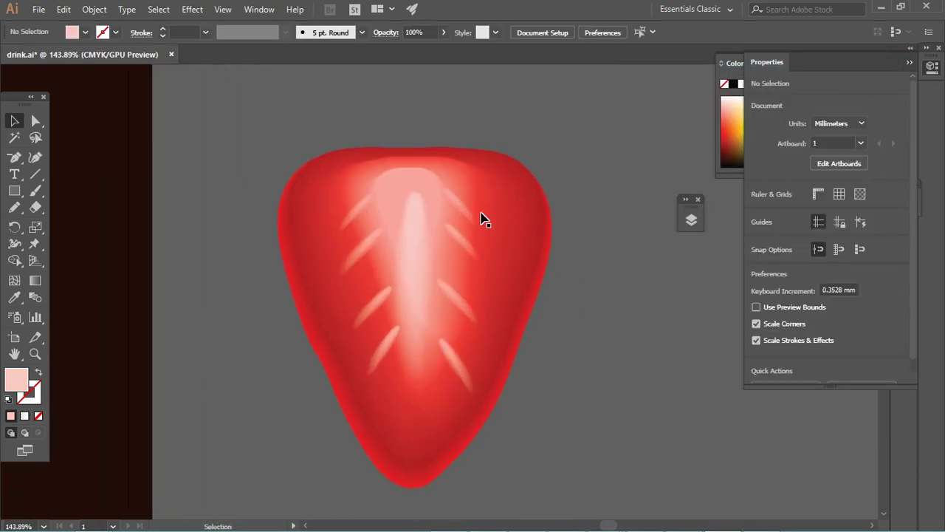
Draw a small closed Pencil blob on the strawberry's upper left
click(14, 207)
drag(312, 220, 299, 209)
click(303, 212)
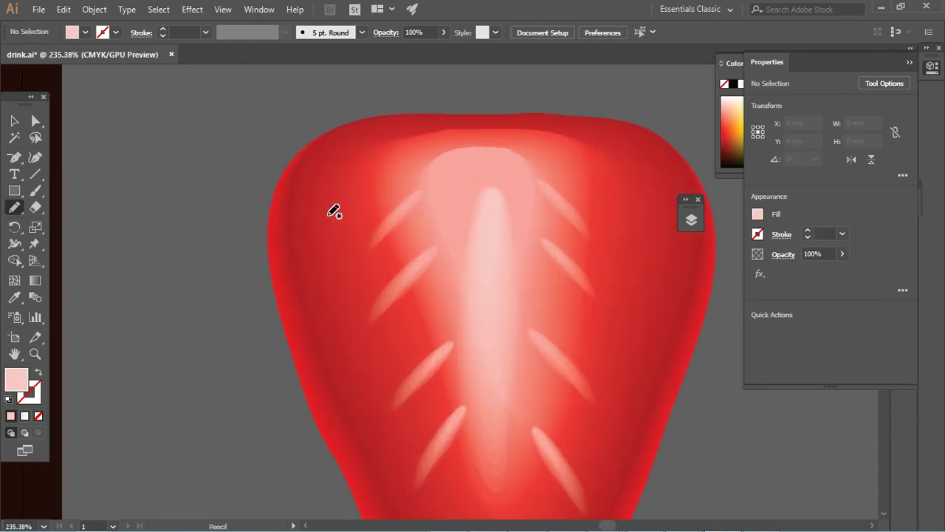
key(ctrl+plus)
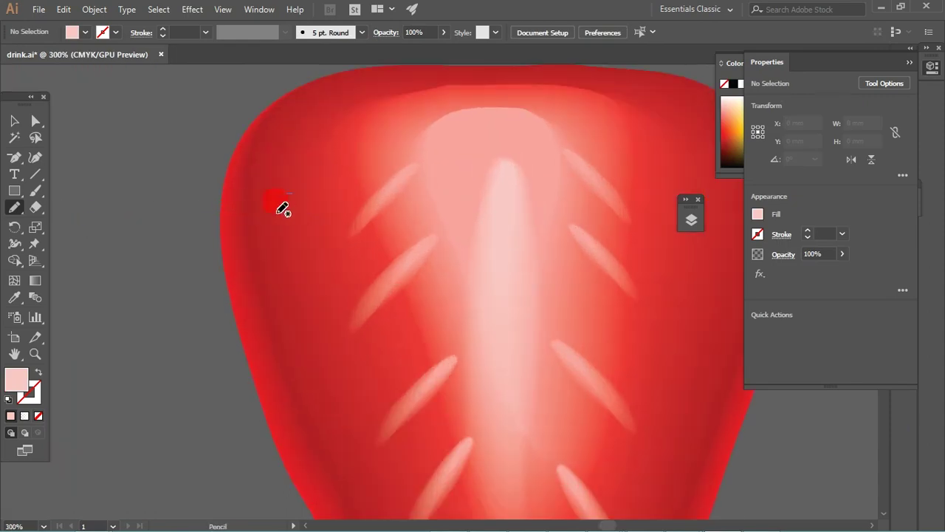
drag(305, 206, 310, 195)
Fill the blob with a reversed radial gradient fading from dark red to transparent
click(910, 64)
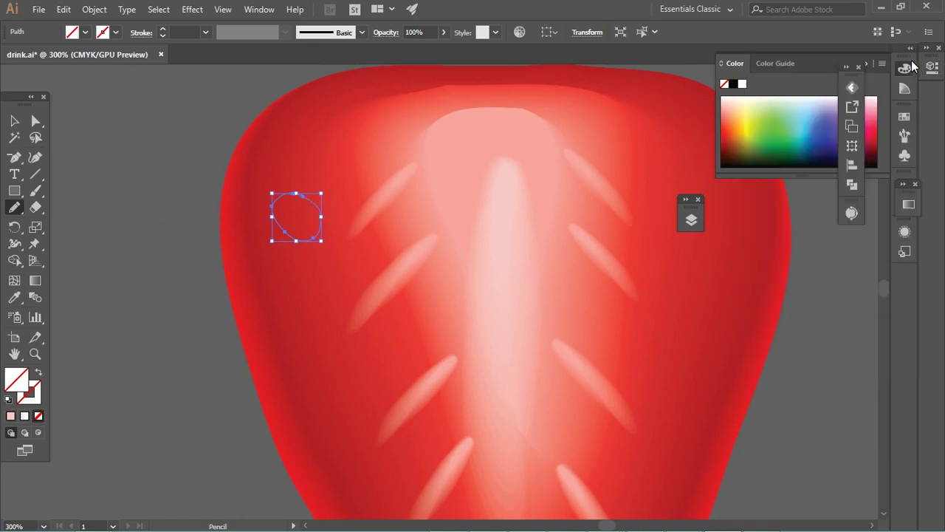
click(909, 205)
click(838, 219)
click(819, 249)
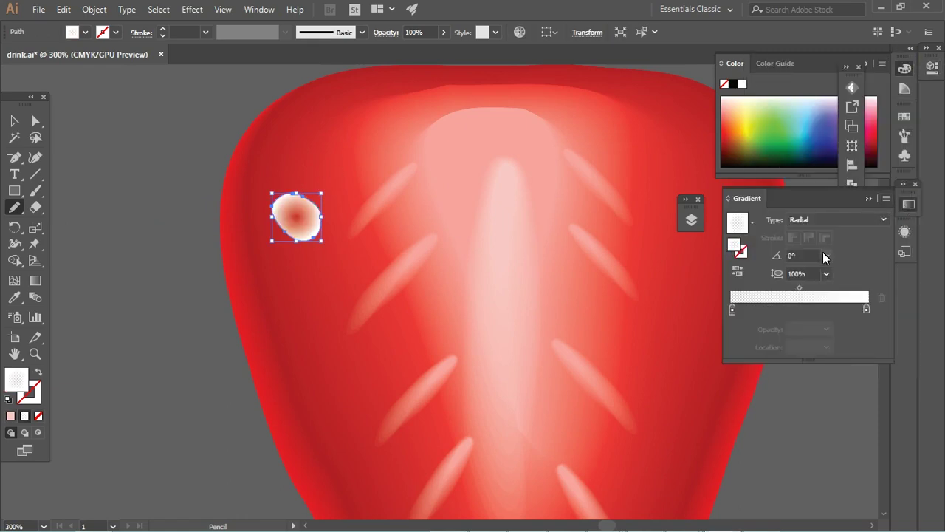
click(732, 310)
click(737, 270)
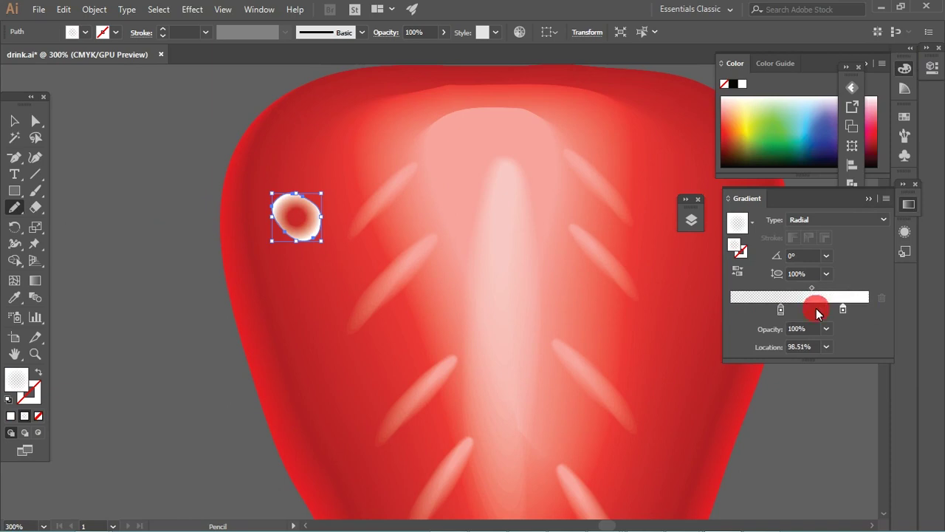
drag(818, 309, 868, 309)
click(732, 310)
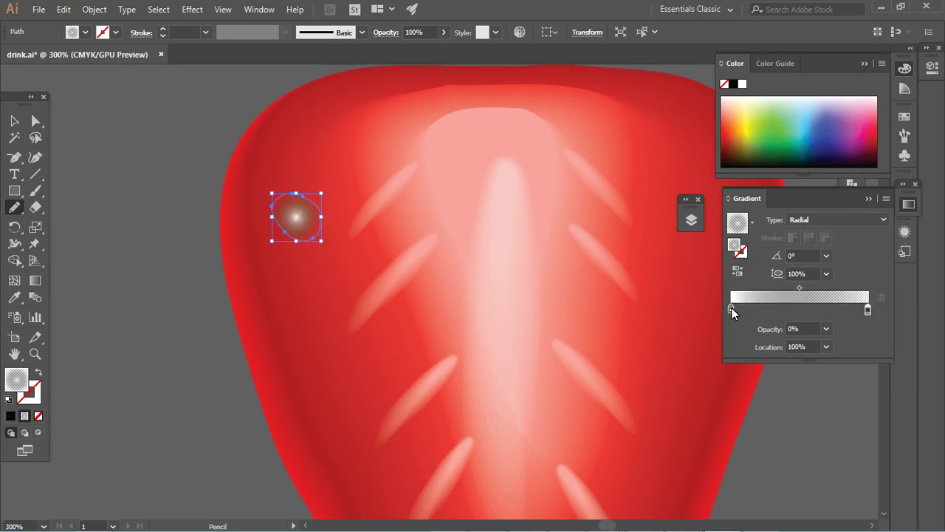
drag(736, 149, 710, 157)
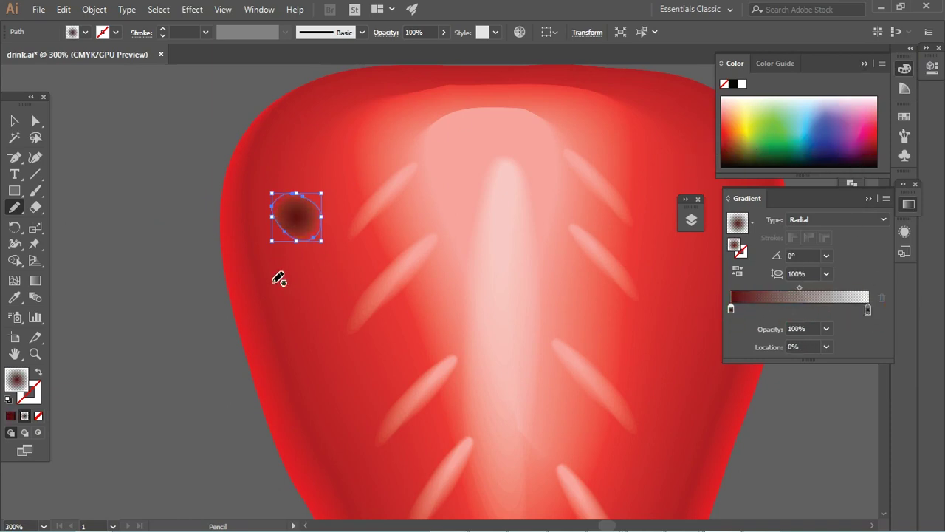
click(17, 127)
click(222, 222)
drag(351, 248, 290, 160)
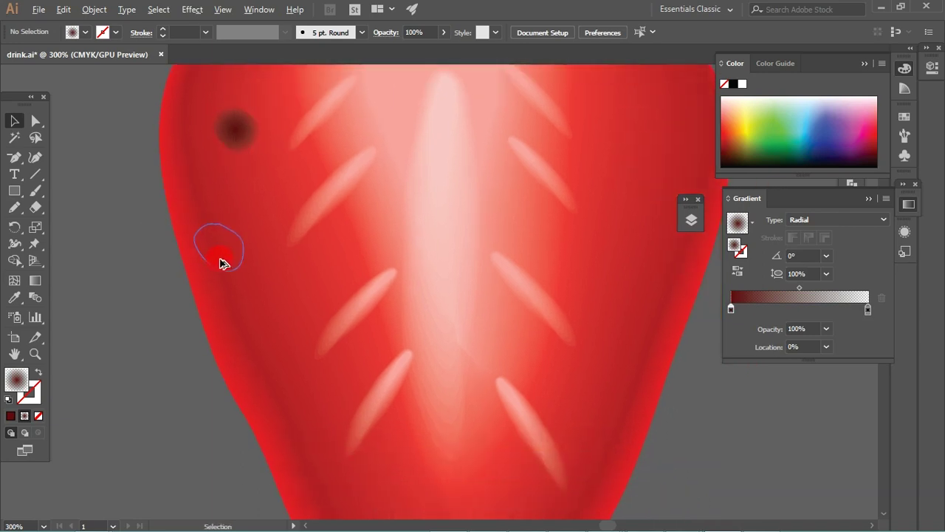
Copy the seed dot to the strawberry's right side and lower area, shrinking one copy
mouse_move(222, 263)
mouse_down()
mouse_move(605, 318)
mouse_move(289, 194)
mouse_move(595, 395)
mouse_move(628, 377)
mouse_up()
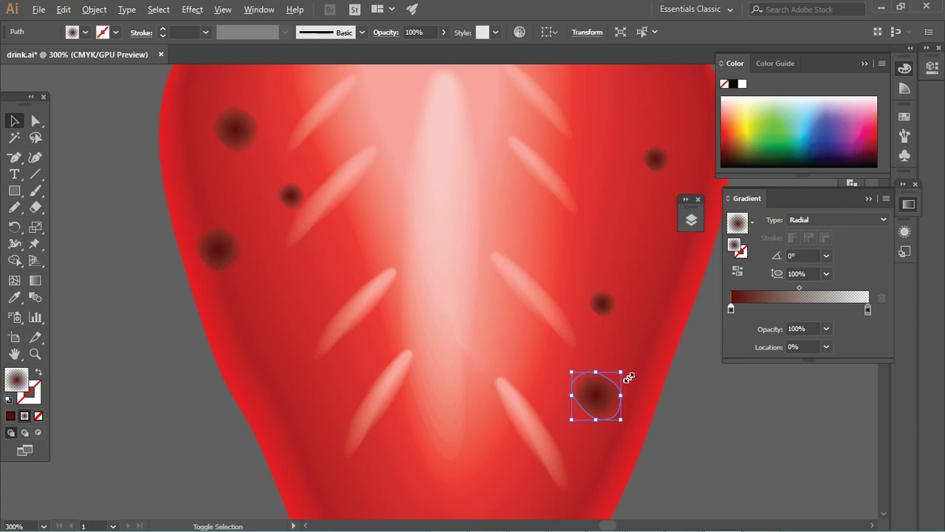
click(702, 404)
key(ctrl+minus)
key(ctrl+minus)
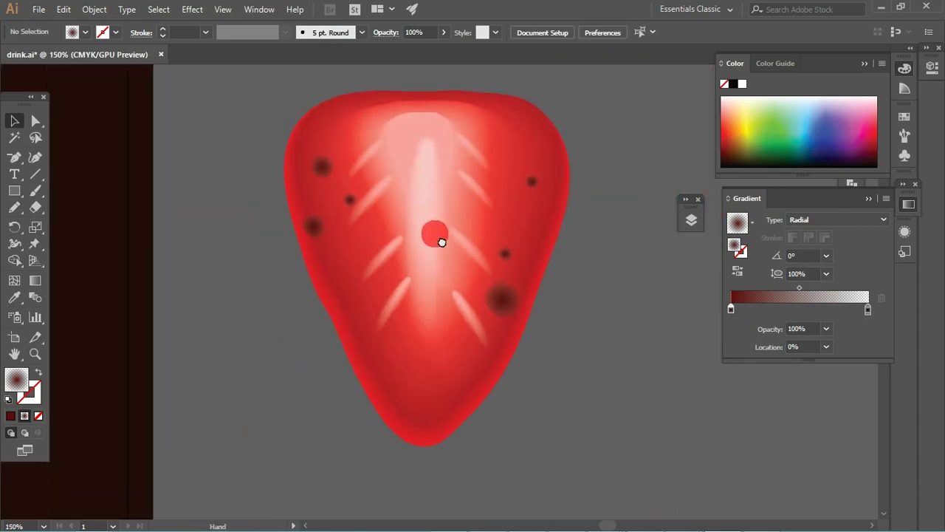
drag(440, 242, 424, 216)
mouse_move(481, 285)
mouse_down()
mouse_move(413, 361)
mouse_move(428, 365)
mouse_up()
click(384, 340)
click(380, 331)
drag(379, 332, 517, 231)
mouse_move(489, 279)
mouse_down()
mouse_move(506, 270)
mouse_move(519, 210)
mouse_up()
click(506, 278)
Add seed copies along the lower right and left edges, then zoom out to the glass artboard
click(587, 214)
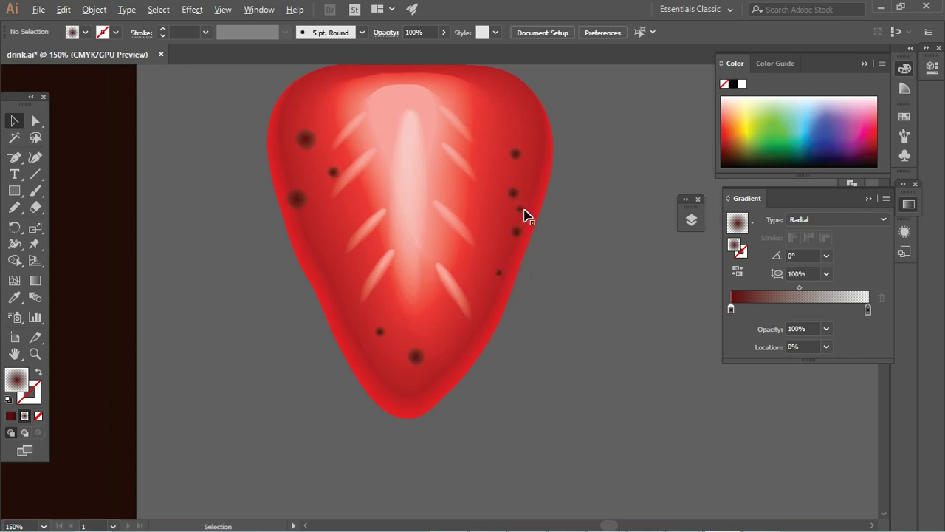
drag(475, 337, 467, 345)
mouse_move(288, 169)
mouse_down()
mouse_move(290, 156)
mouse_move(308, 232)
mouse_up()
click(305, 203)
key(ctrl+z)
click(305, 139)
click(307, 142)
mouse_move(309, 233)
alt+mouse_down()
mouse_move(304, 261)
mouse_move(341, 311)
alt+mouse_up()
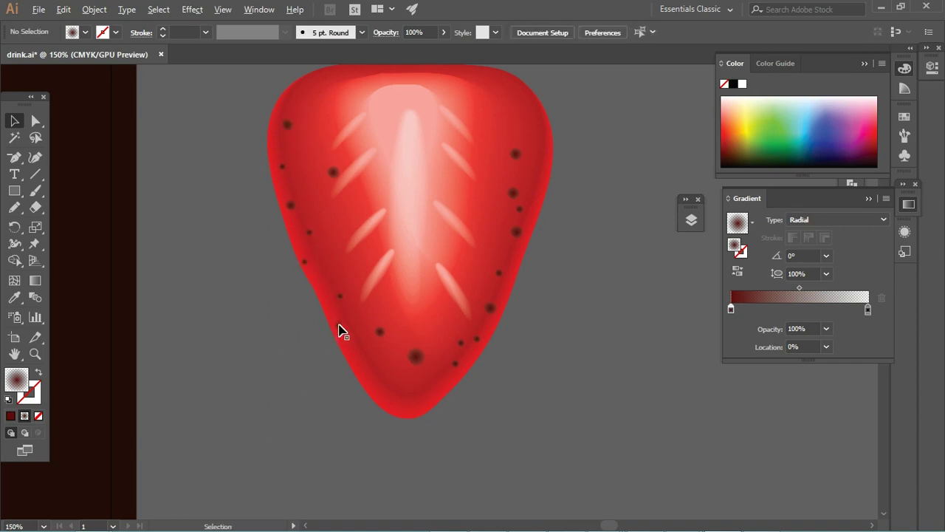
click(337, 331)
click(332, 443)
key(ctrl+minus)
key(ctrl+minus)
key(ctrl+minus)
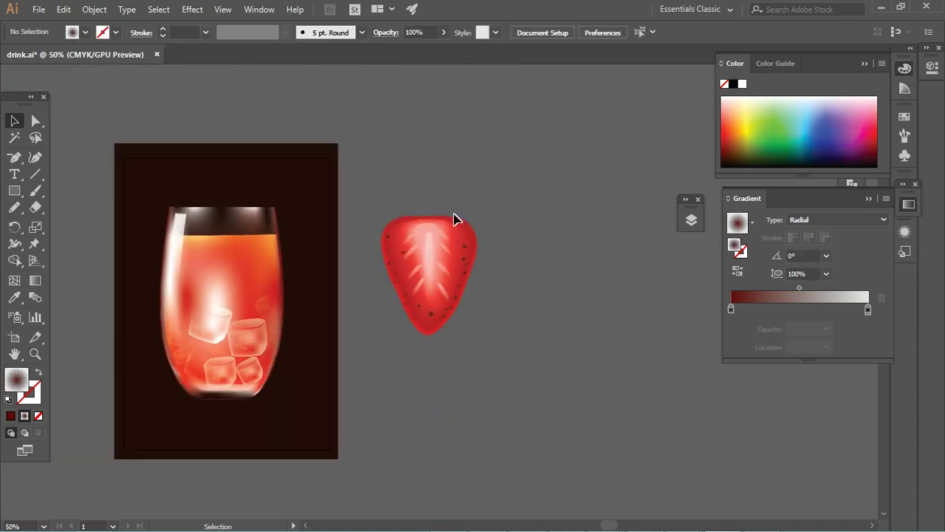
Move the finished strawberry into the glass and fit the artboard in the window
drag(383, 361, 418, 327)
click(485, 288)
mouse_move(467, 245)
mouse_down()
mouse_move(242, 285)
mouse_move(268, 299)
mouse_up()
click(450, 283)
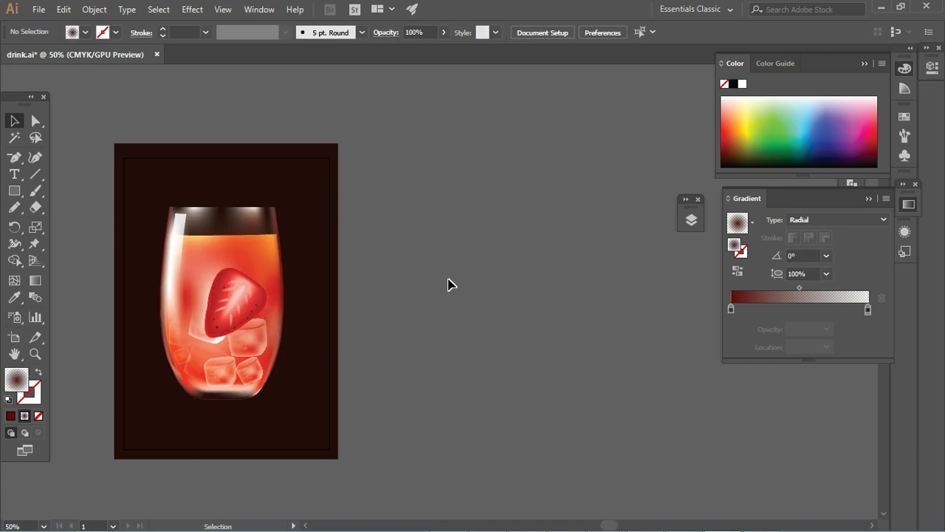
scroll(451, 284, down, 2)
key(ctrl+0)
Stack the strawberry behind the glass's mesh front, raise it and rotate it about 90°
click(898, 190)
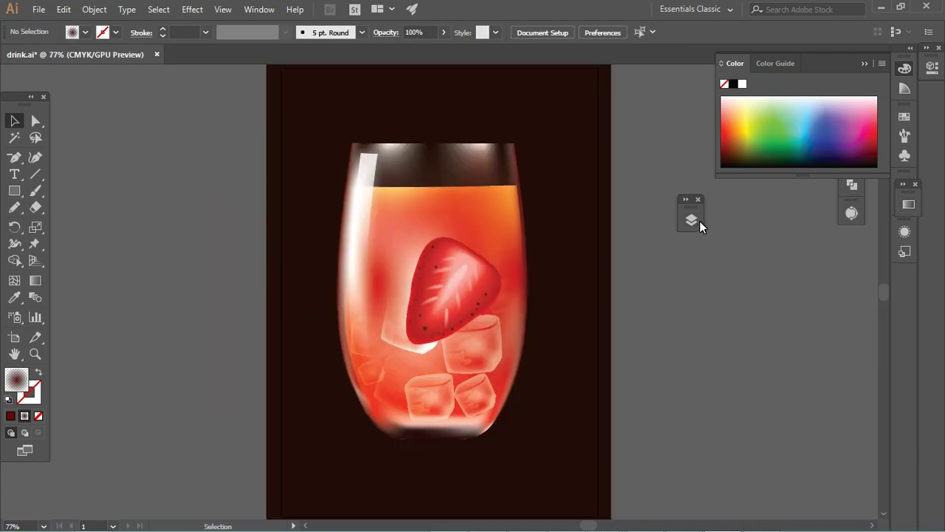
click(691, 220)
drag(615, 148, 690, 144)
drag(691, 209, 655, 206)
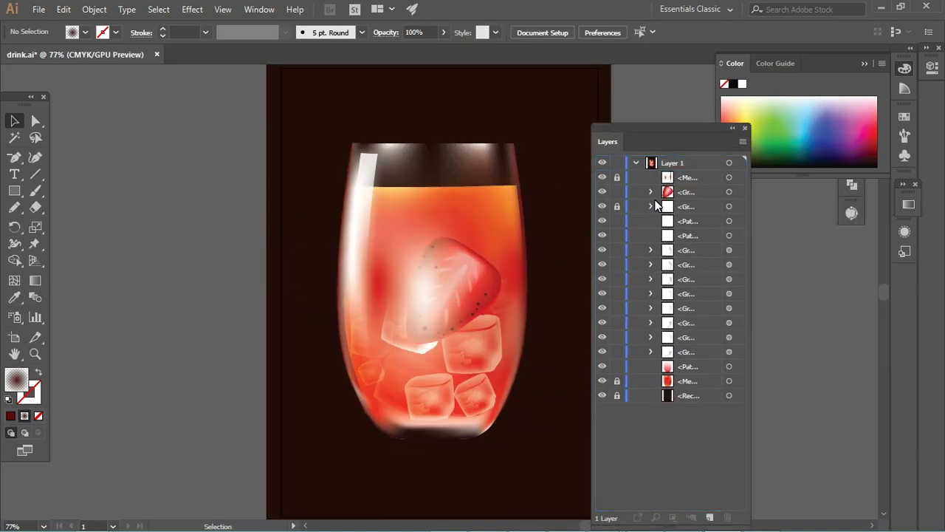
drag(492, 286, 499, 244)
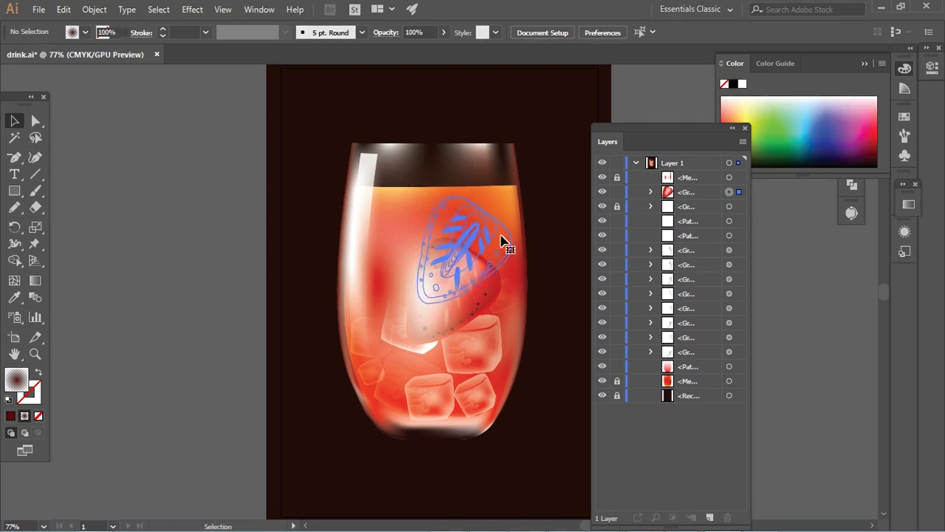
drag(523, 194, 513, 185)
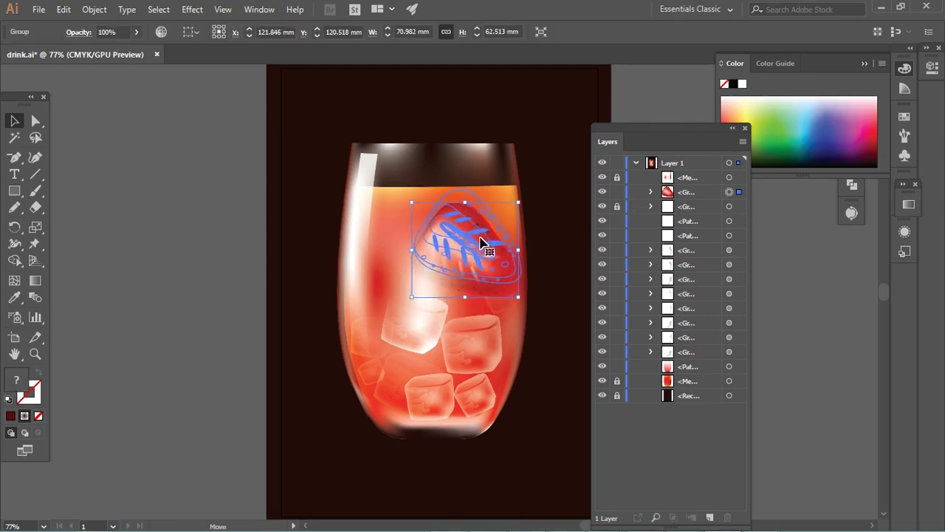
Paste three rotated strawberry copies into the left, middle and right of the glass
key(ctrl+c)
key(ctrl+v)
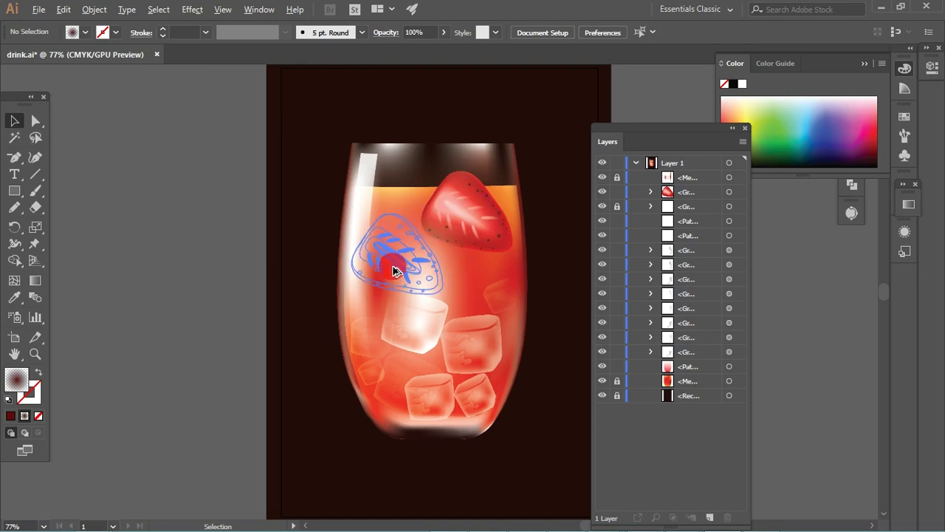
mouse_move(447, 221)
mouse_down()
mouse_move(459, 274)
mouse_move(509, 303)
mouse_up()
click(268, 308)
key(ctrl+v)
mouse_move(466, 325)
mouse_down()
mouse_move(476, 258)
mouse_move(508, 268)
mouse_up()
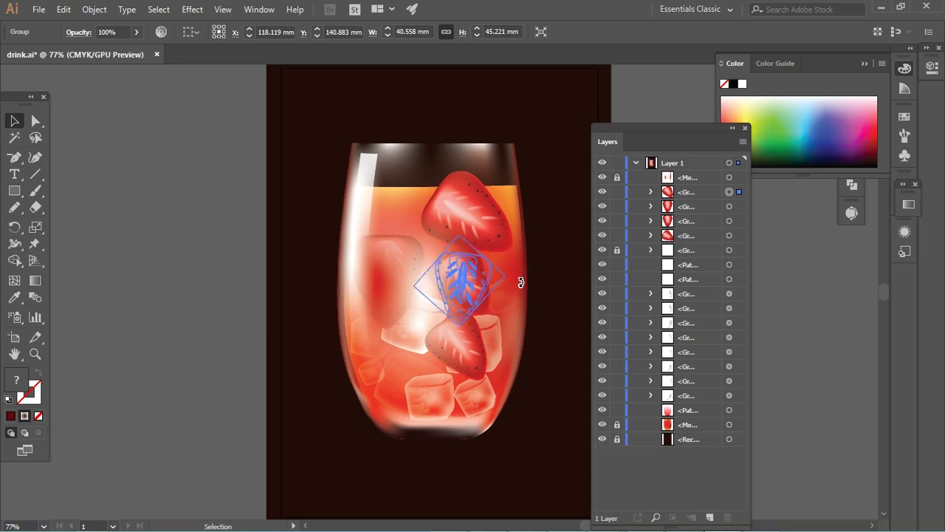
click(295, 306)
key(ctrl+v)
mouse_move(412, 376)
mouse_down()
mouse_move(521, 295)
mouse_move(524, 280)
mouse_up()
click(314, 325)
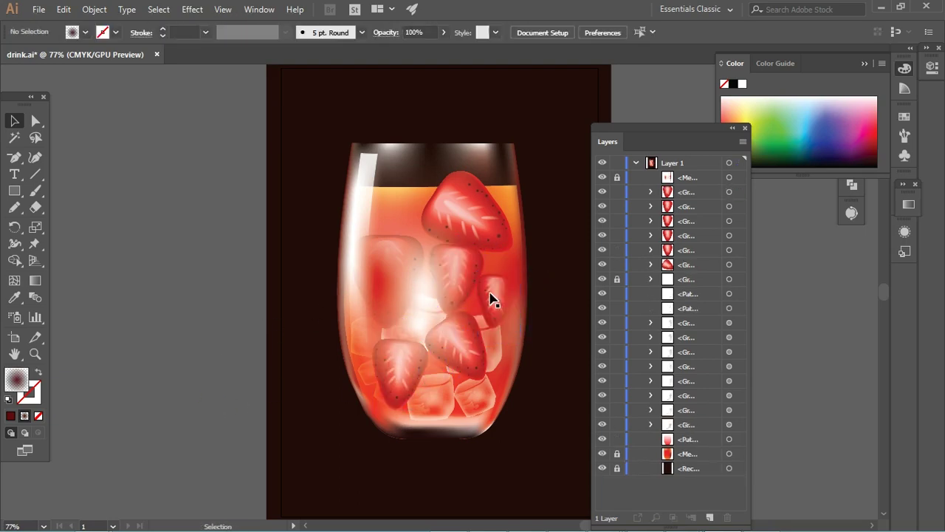
Rearrange the strawberries, tucking a rotated one into the upper left near the rim
mouse_move(499, 364)
mouse_down()
mouse_move(480, 344)
mouse_move(455, 375)
mouse_move(477, 308)
mouse_up()
click(228, 378)
click(347, 310)
mouse_move(477, 253)
mouse_down()
mouse_move(403, 207)
mouse_move(399, 230)
mouse_up()
mouse_move(452, 155)
mouse_down()
mouse_move(440, 182)
mouse_move(369, 254)
mouse_up()
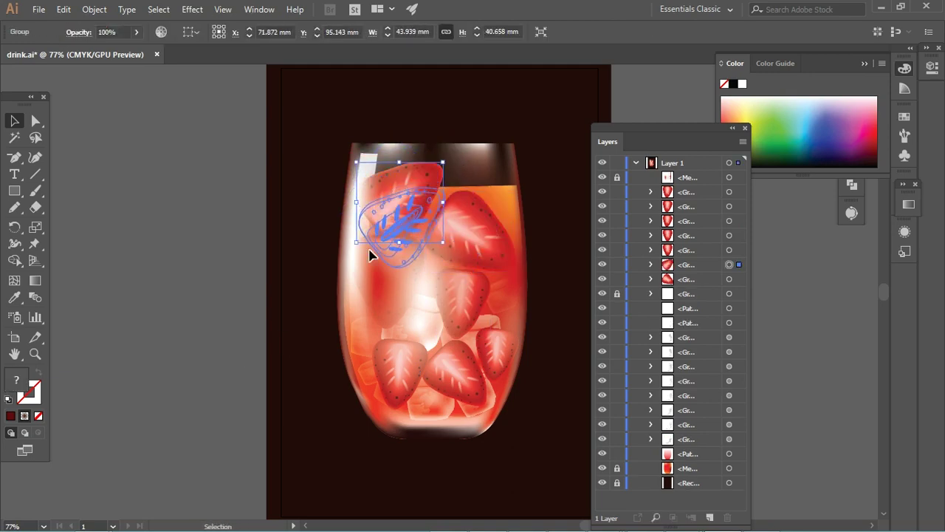
click(249, 321)
drag(481, 255, 474, 306)
click(428, 344)
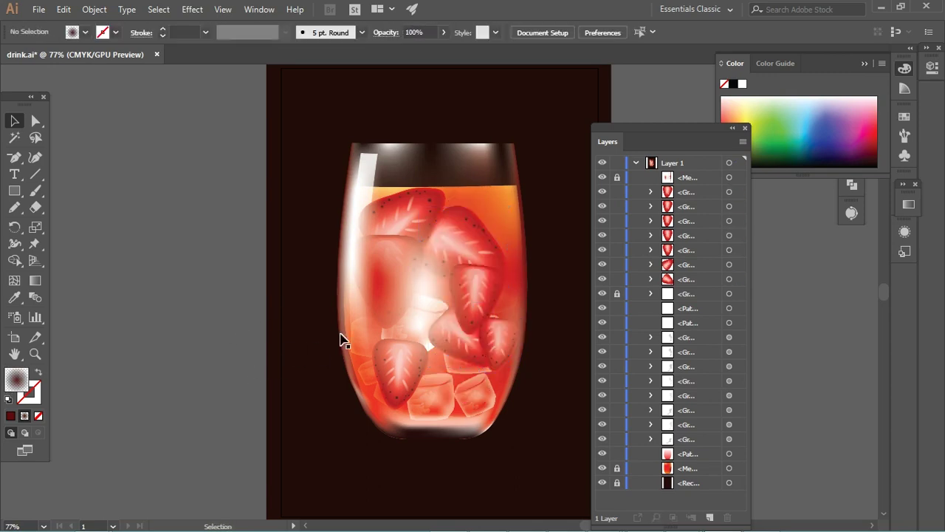
Rotate the top strawberry upright and narrow the selection to the right strawberry
scroll(347, 311, down, 1)
scroll(347, 310, right, 3)
click(378, 188)
drag(433, 158, 436, 153)
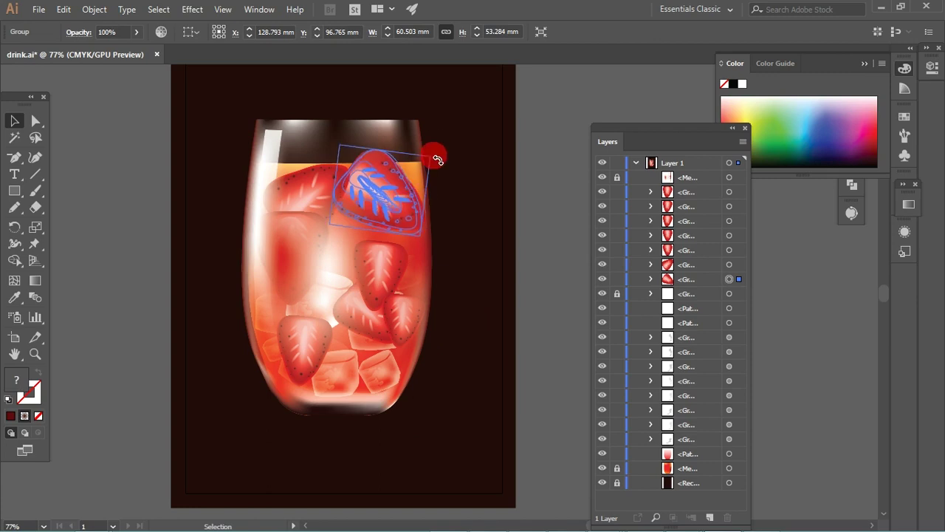
shift+click(311, 190)
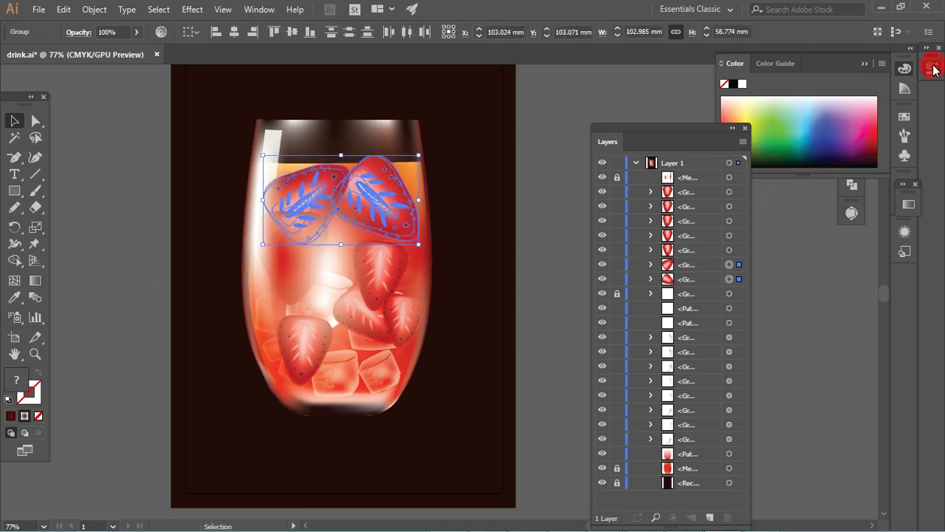
click(933, 68)
click(473, 177)
click(394, 194)
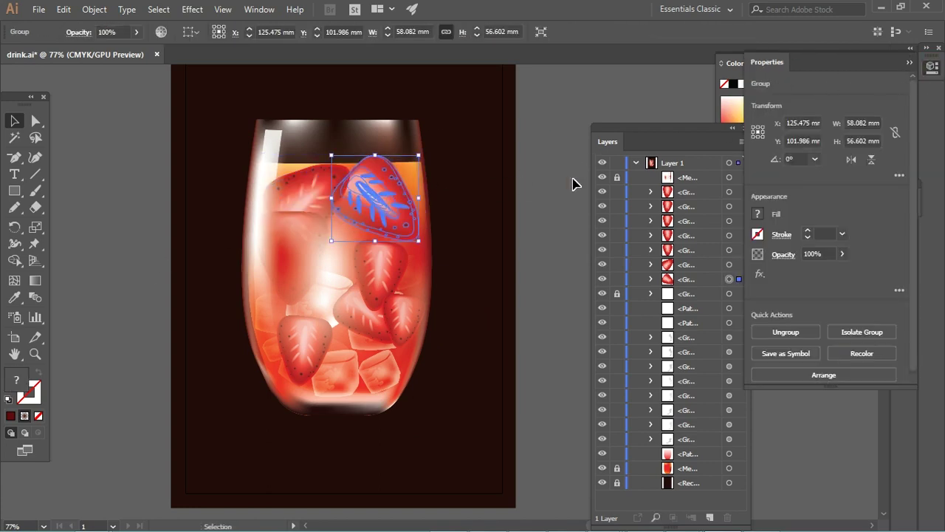
Darken the selected strawberry's colours slightly with Recolor Artwork
click(862, 353)
click(741, 115)
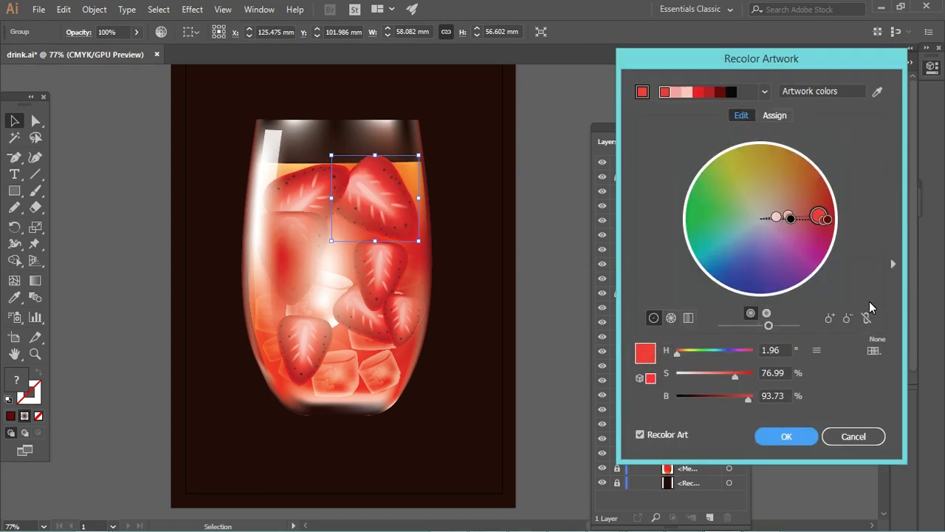
click(785, 325)
drag(789, 329, 783, 325)
click(785, 437)
Recolour five lower strawberries a richer, darker red with Recolor Artwork
click(380, 269)
shift+click(404, 319)
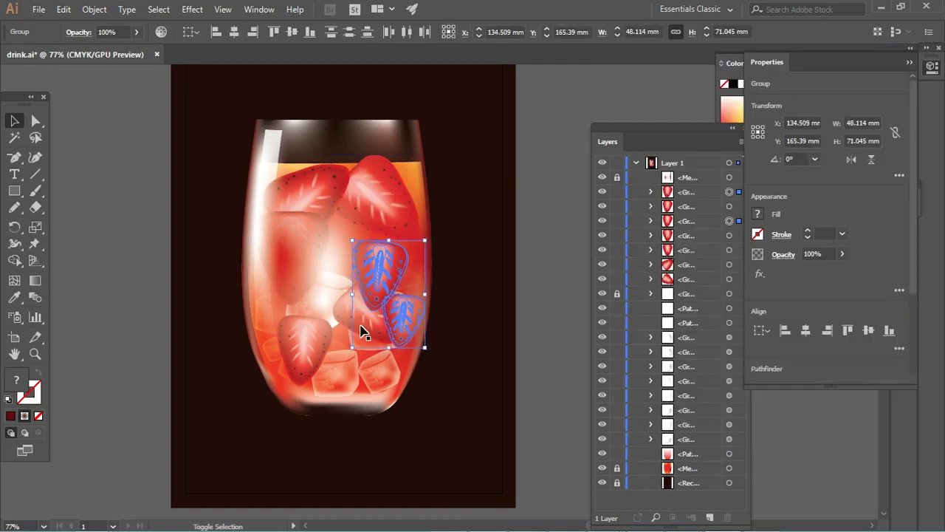
click(329, 351)
shift+click(369, 333)
shift+click(417, 324)
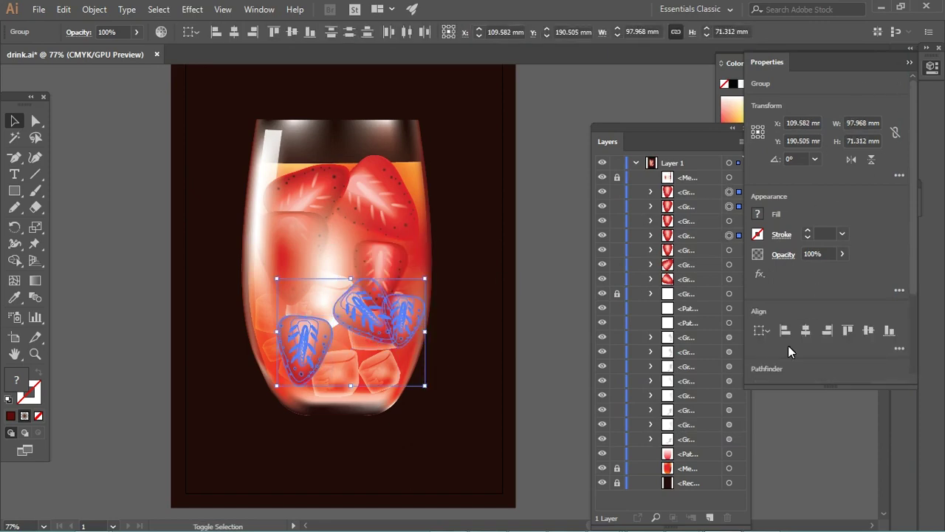
click(161, 32)
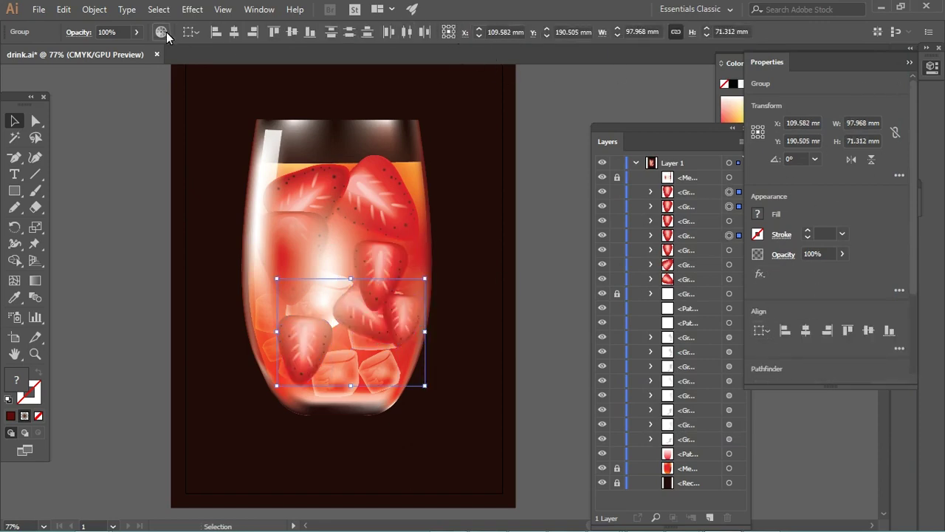
click(742, 115)
mouse_move(748, 374)
mouse_down()
mouse_move(744, 380)
mouse_move(747, 373)
mouse_up()
drag(731, 400, 735, 400)
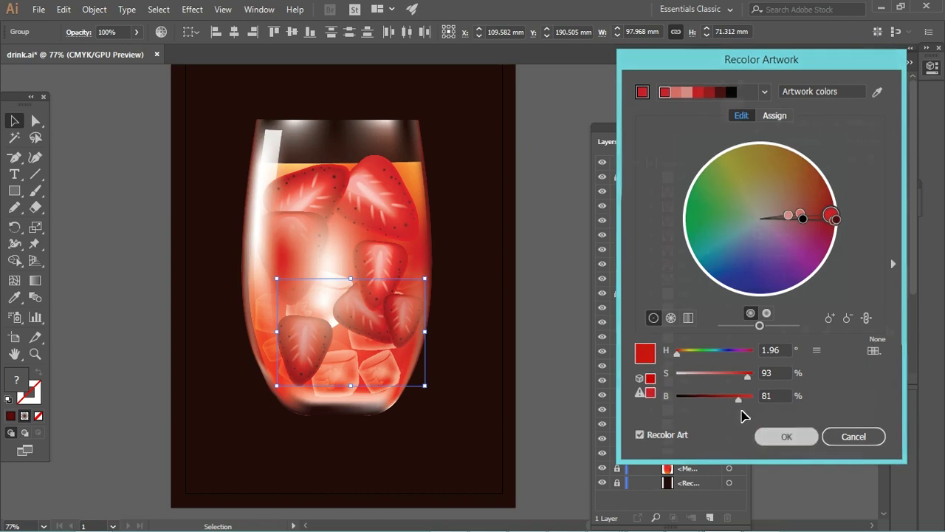
click(786, 436)
Shrink one strawberry group slightly about its centre and adjust its stacking order
click(362, 253)
drag(402, 205, 364, 232)
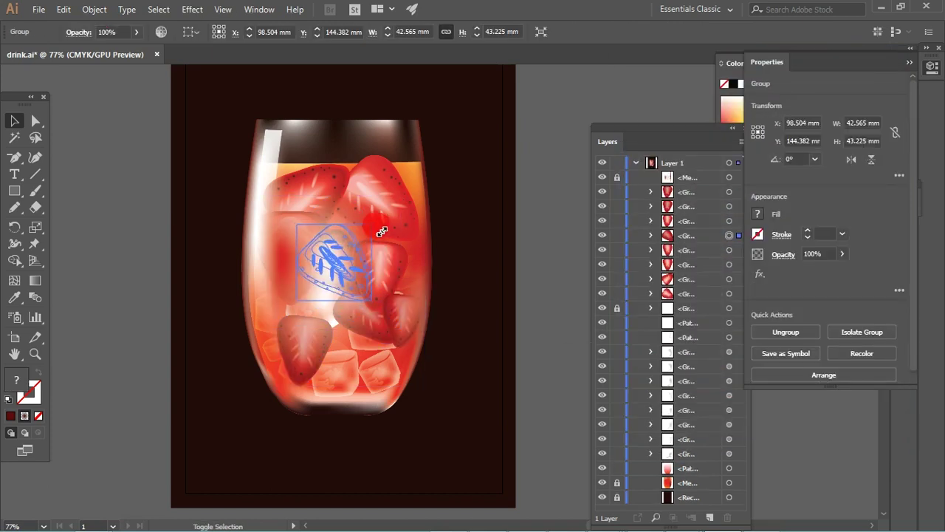
key(ctrl+shift+bracketleft)
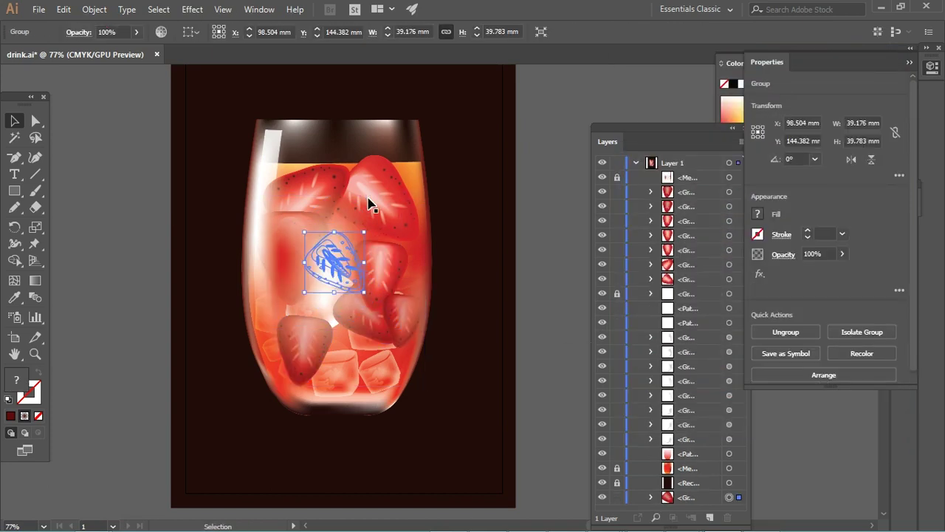
key(a)
key(ctrl+bracketright)
key(v)
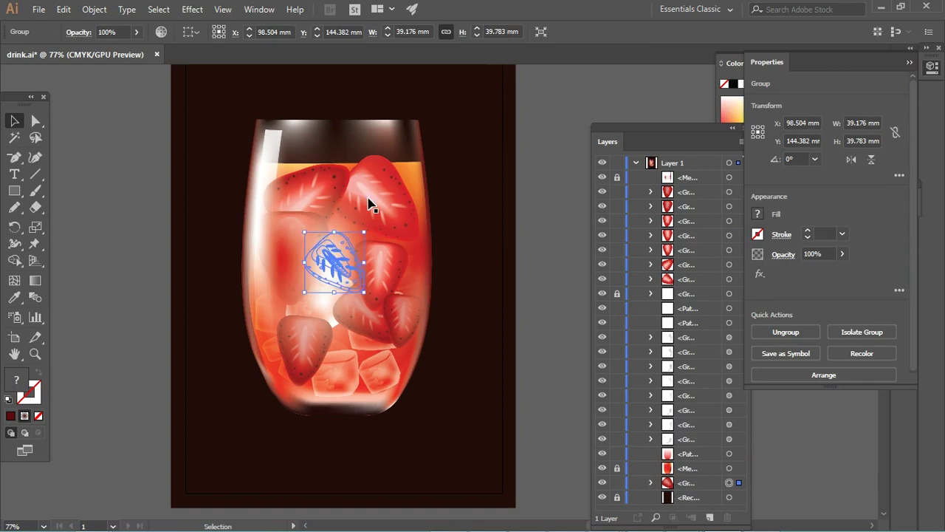
Recolour that strawberry a darker, more saturated red and move it up two levels
click(861, 353)
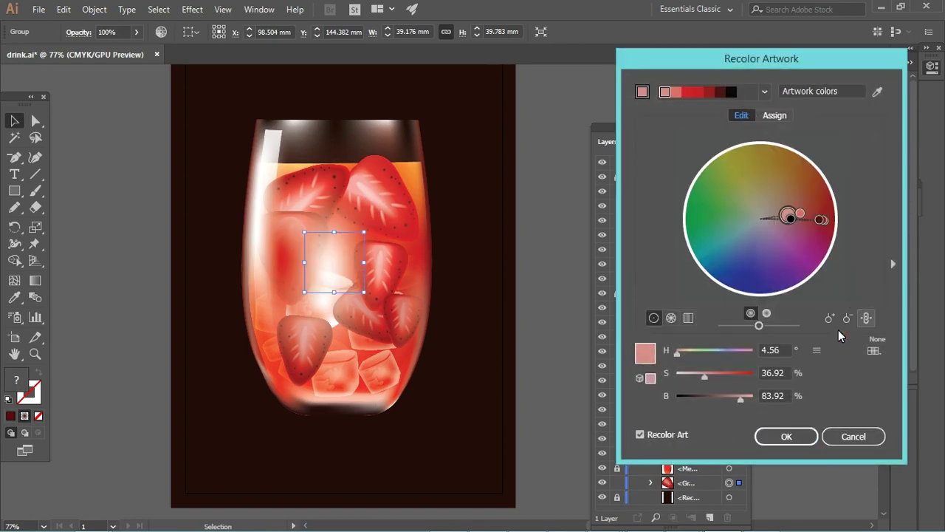
drag(737, 404, 730, 399)
click(725, 377)
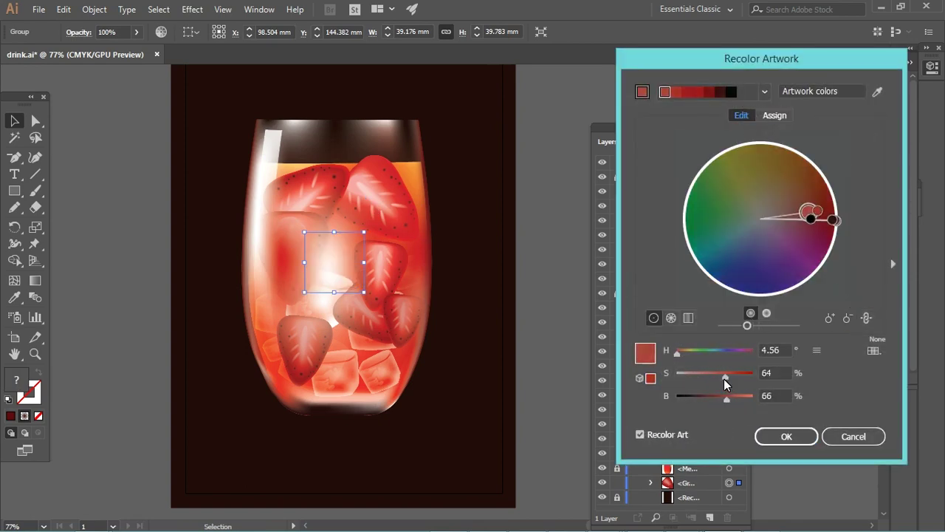
key(Return)
drag(360, 263, 367, 253)
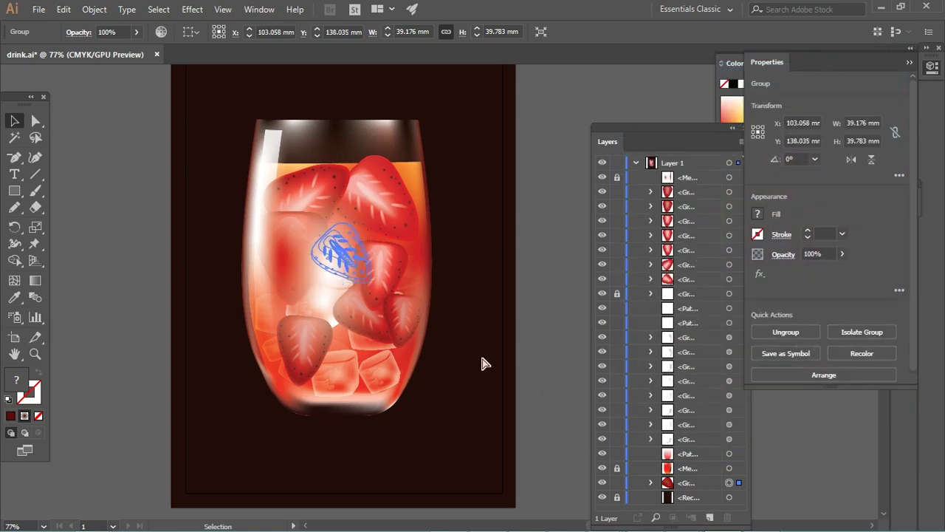
key(ctrl+bracketright)
key(ctrl+bracketright)
click(434, 248)
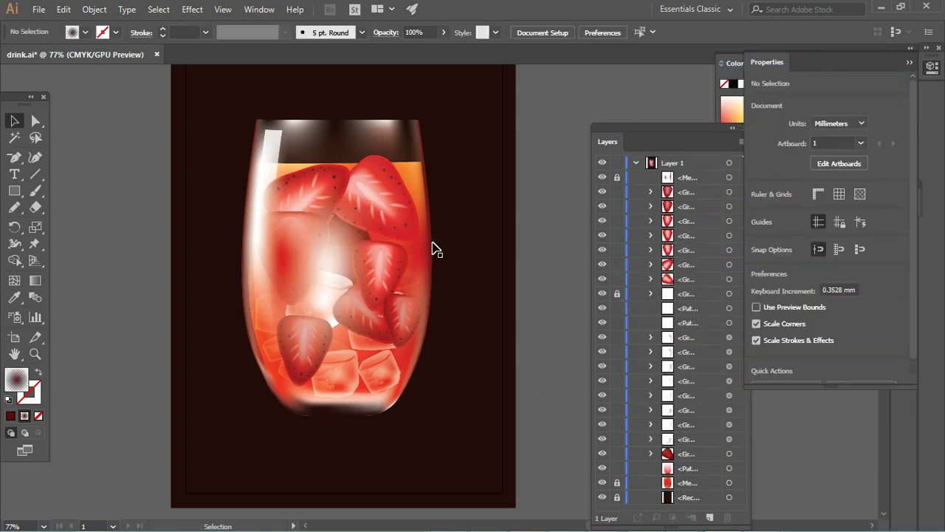
Brighten two upper strawberries to a vivid red, saturation at 100%
click(391, 277)
shift+click(307, 193)
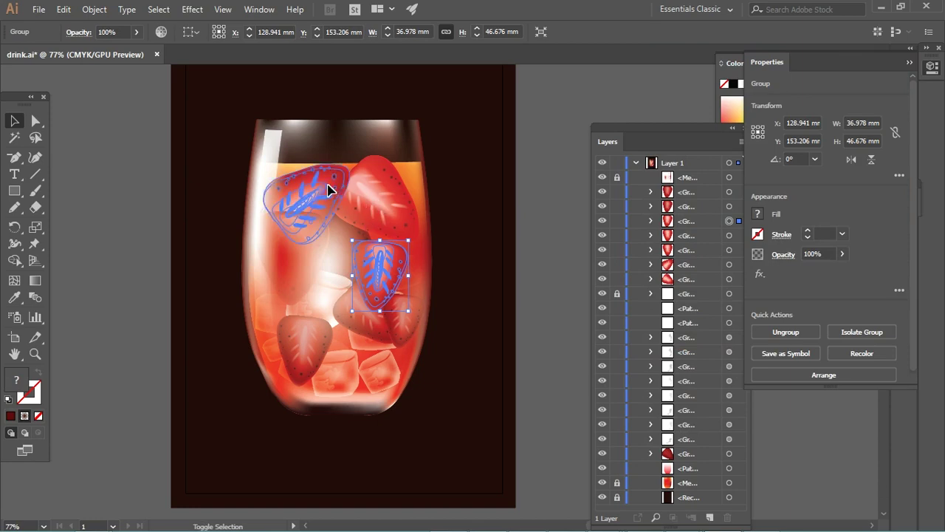
click(159, 34)
click(741, 115)
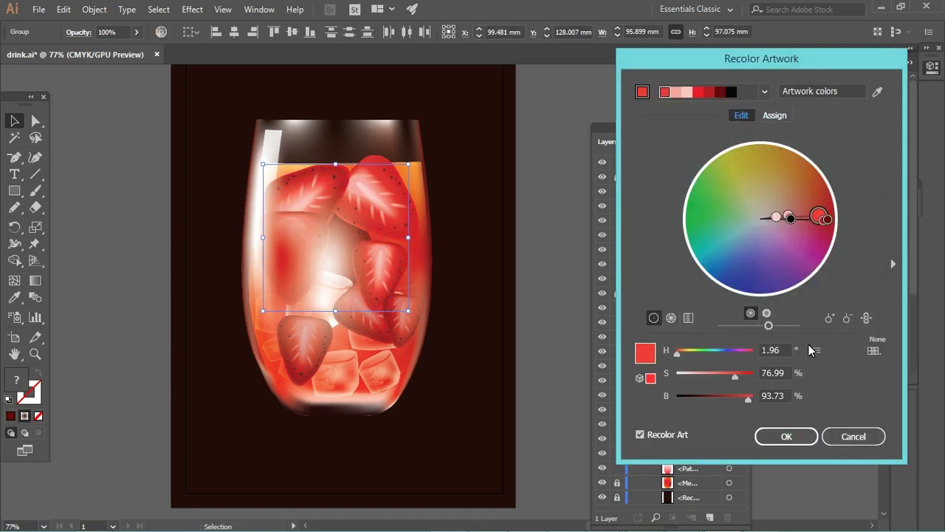
click(768, 317)
drag(778, 325, 797, 325)
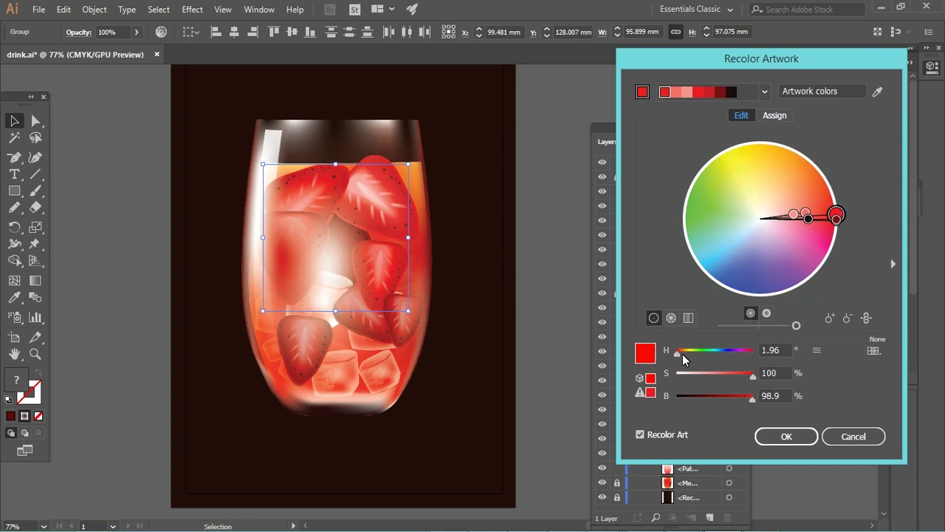
click(787, 436)
Inspect the result by selecting and deselecting strawberry groups and the glass outline
click(564, 375)
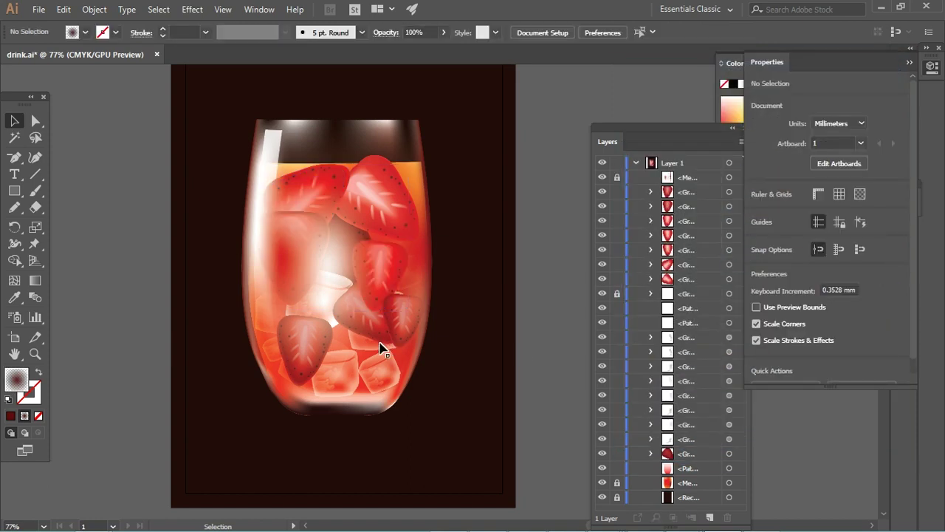
click(398, 192)
click(523, 196)
click(424, 186)
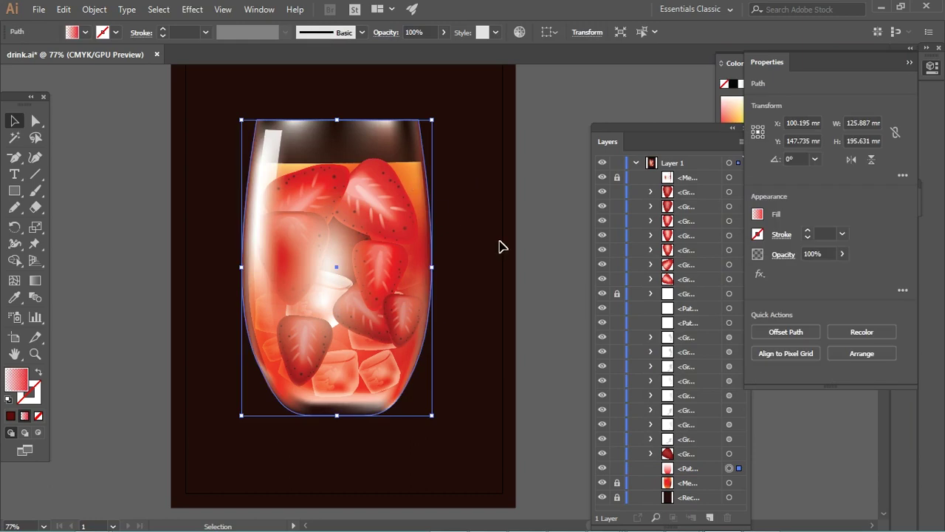
click(552, 218)
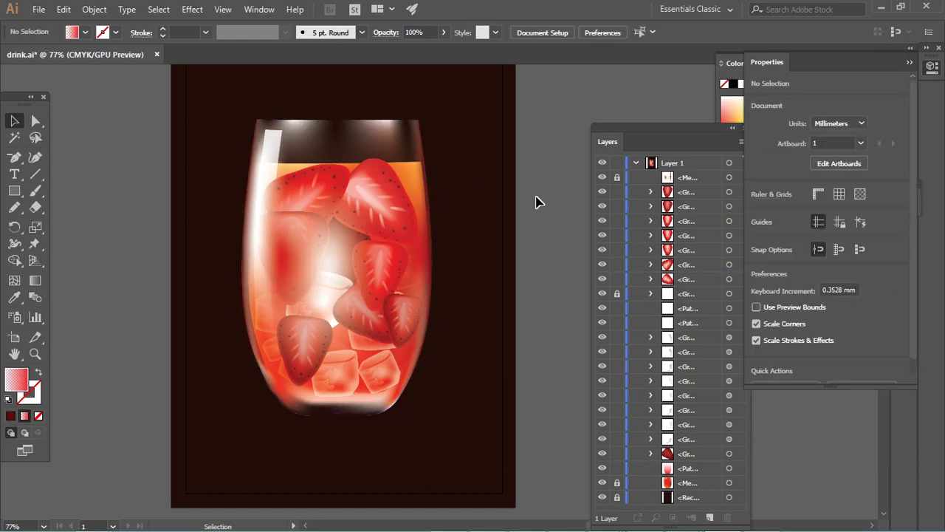
click(385, 281)
Draw a closed freehand liquid shape in the glass with a vertical (about 90°) red-to-white gradient
key(n)
mouse_move(403, 233)
mouse_down()
mouse_move(280, 268)
mouse_move(344, 401)
mouse_move(420, 279)
mouse_up()
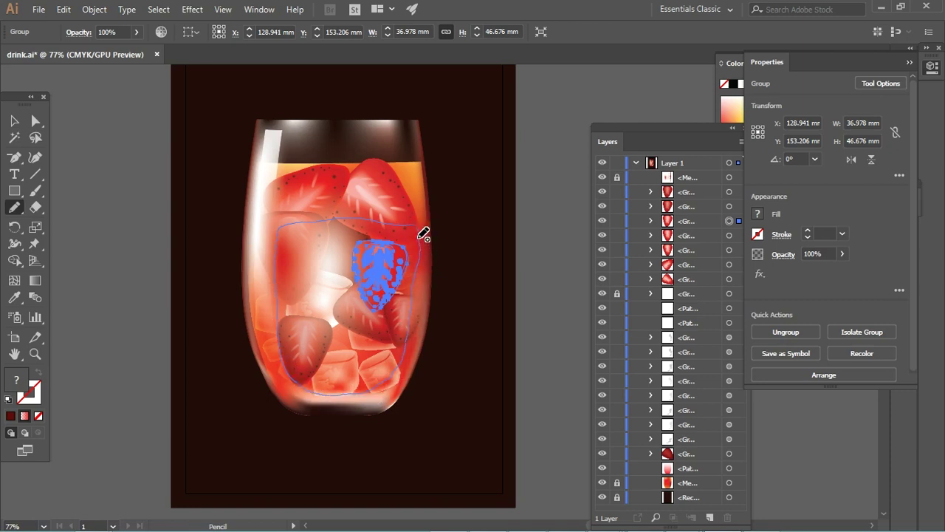
drag(423, 234, 420, 226)
click(24, 416)
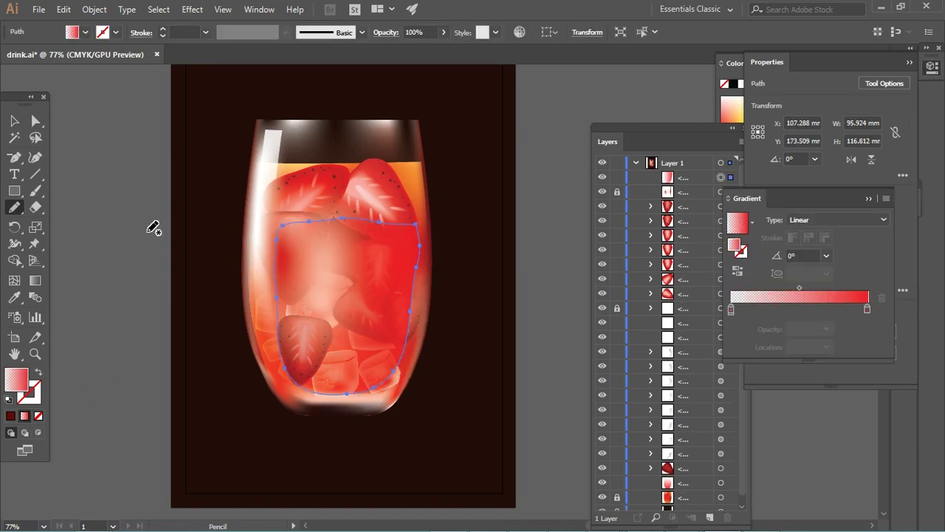
key(g)
drag(362, 211, 369, 403)
drag(347, 192, 347, 386)
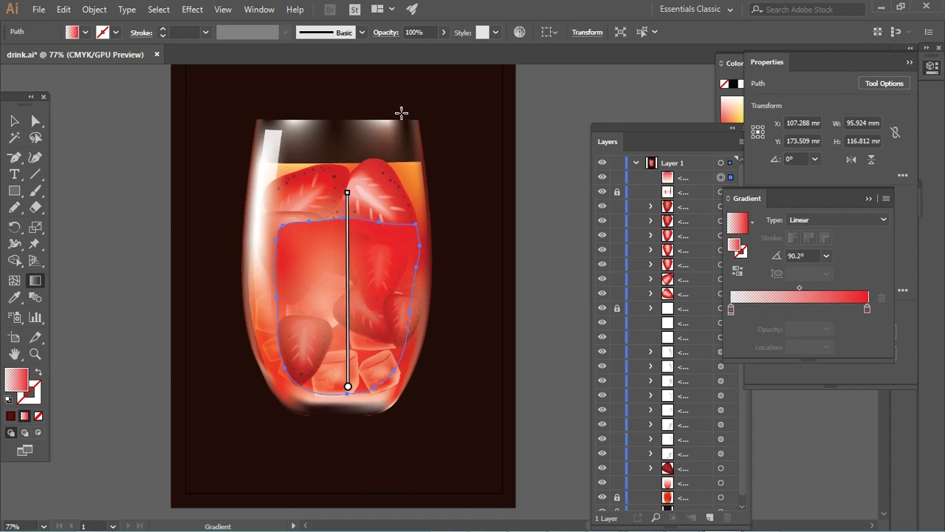
Enlarge the gradient shape, tilt it about 4.5°, and stack it just above the upper strawberries
key(v)
mouse_move(420, 222)
mouse_down()
mouse_move(436, 203)
mouse_move(399, 231)
mouse_move(388, 219)
mouse_up()
click(154, 289)
click(335, 246)
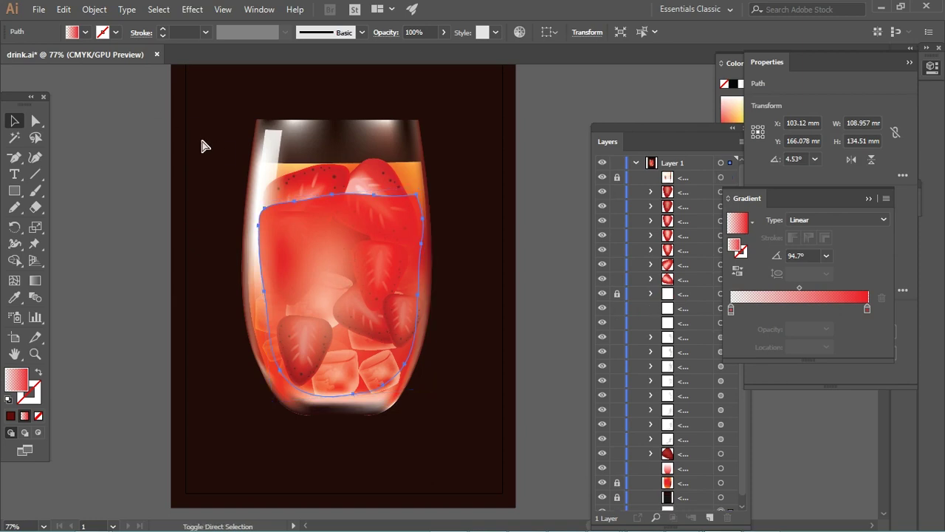
key(ctrl+shift+bracketleft)
key(ctrl+bracketright)
key(ctrl+bracketright)
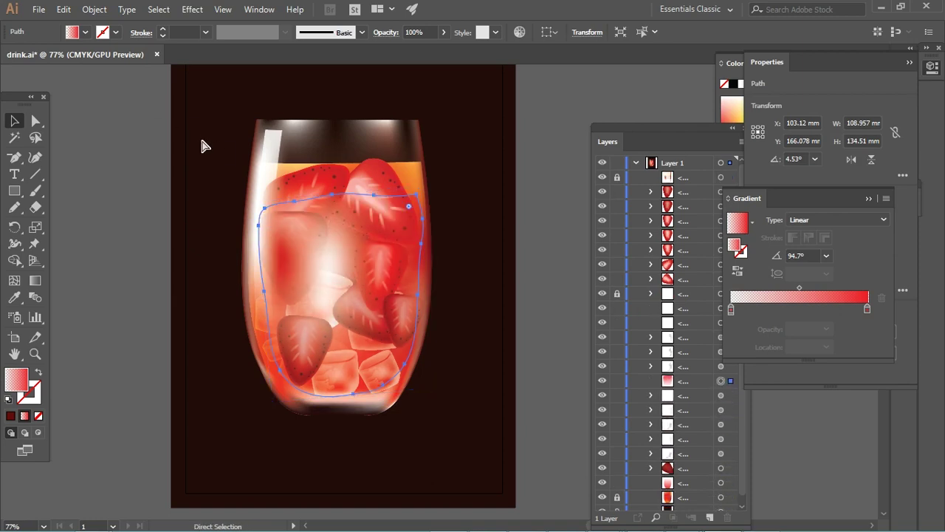
key(ctrl+bracketright)
key(ctrl+bracketright)
key(ctrl+bracketright)
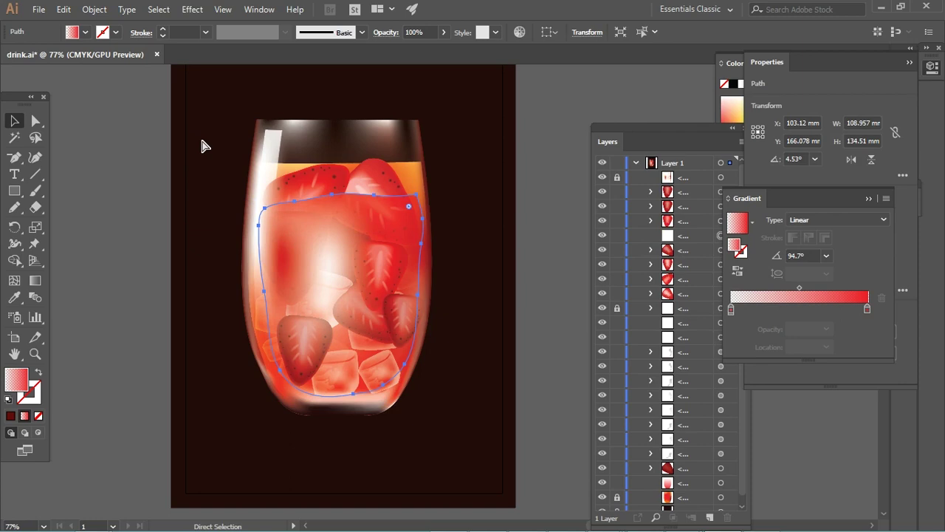
Set the gradient liquid shape's transparency blend mode to Screen
click(380, 37)
click(275, 56)
click(257, 152)
click(295, 59)
click(265, 152)
click(119, 288)
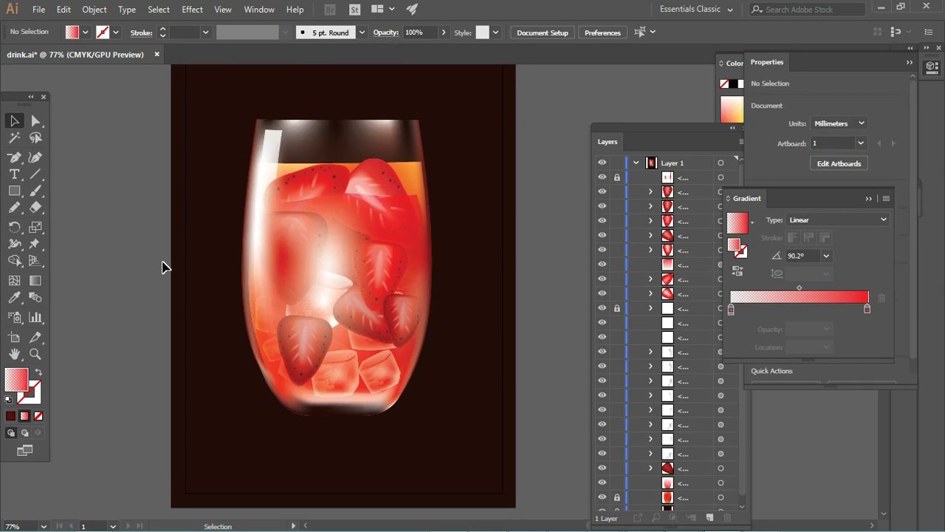
click(265, 214)
click(384, 32)
click(295, 59)
click(140, 249)
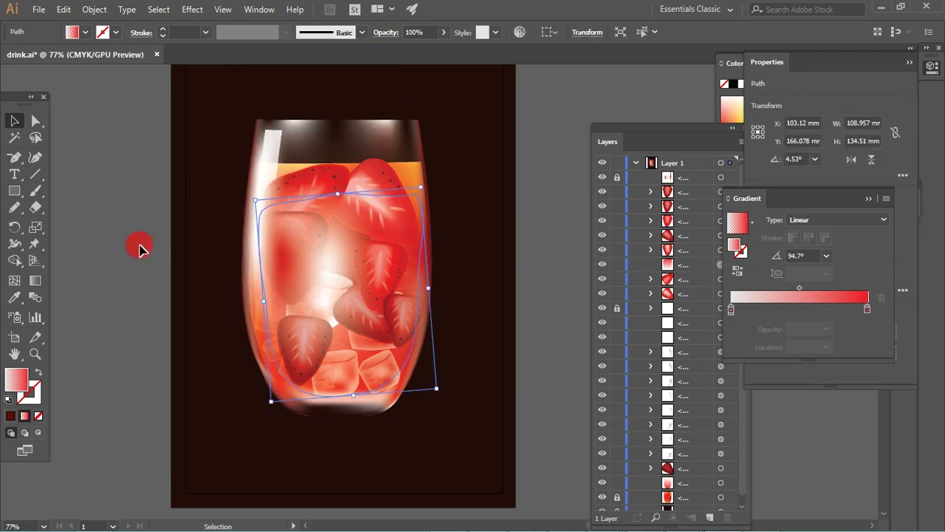
Slice the liquid shape with the Knife into three horizontal bands
click(341, 234)
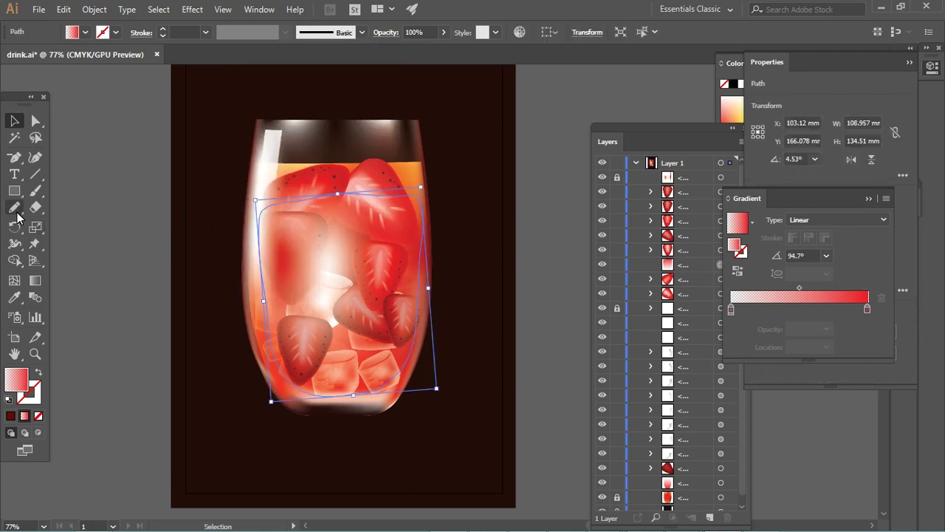
drag(35, 207, 72, 208)
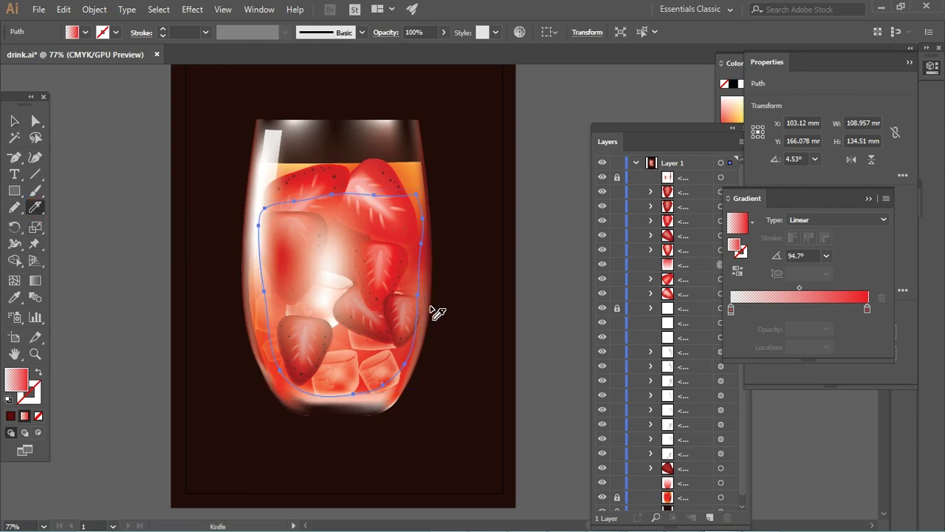
drag(197, 325, 177, 325)
drag(244, 269, 443, 264)
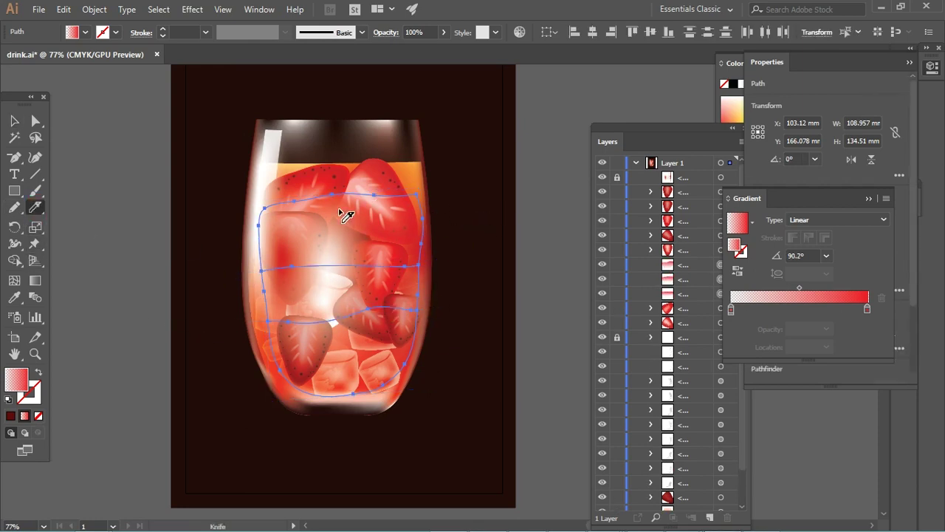
drag(291, 225, 458, 235)
key(ctrl+shift+a)
click(14, 121)
click(325, 222)
click(521, 244)
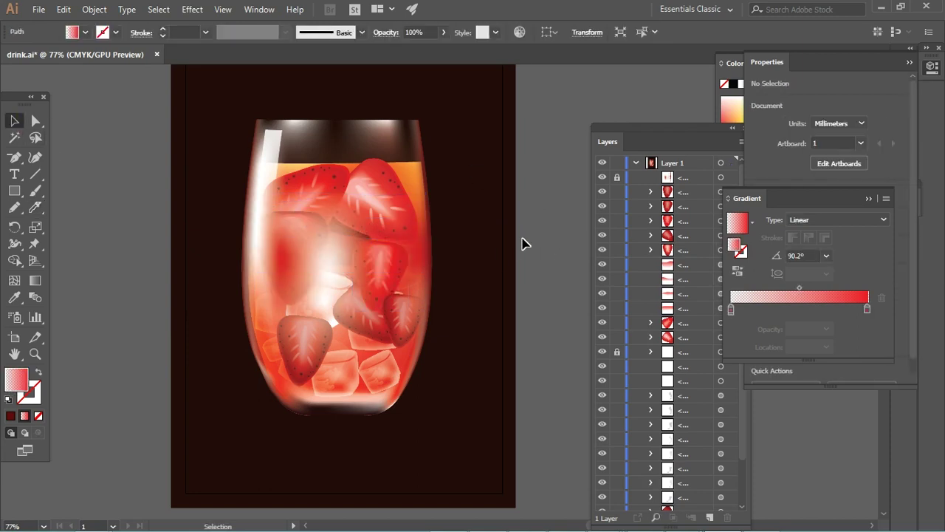
Close the gradient settings and hide the dark background rectangle
key(ctrl+plus)
key(ctrl+plus)
key(ctrl+plus)
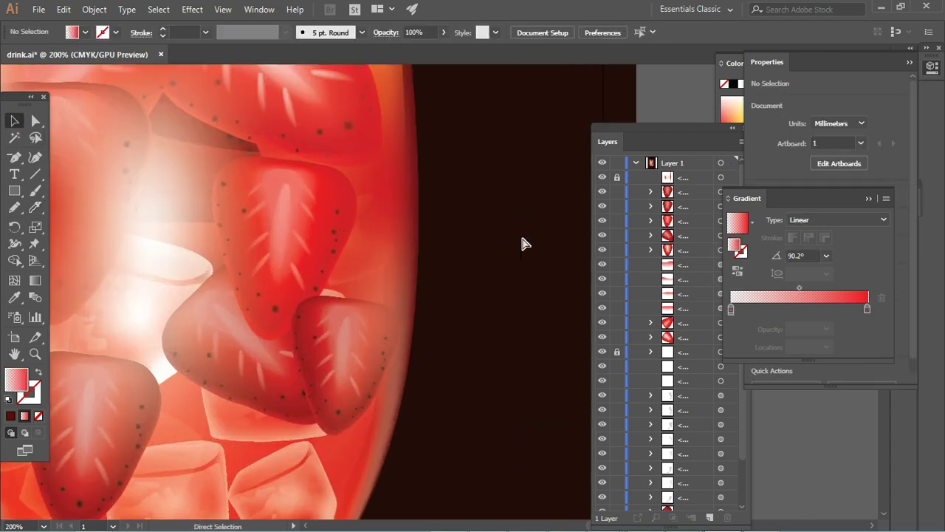
key(ctrl+minus)
key(ctrl+minus)
key(ctrl+minus)
key(ctrl+minus)
key(ctrl+minus)
key(ctrl+plus)
key(ctrl+plus)
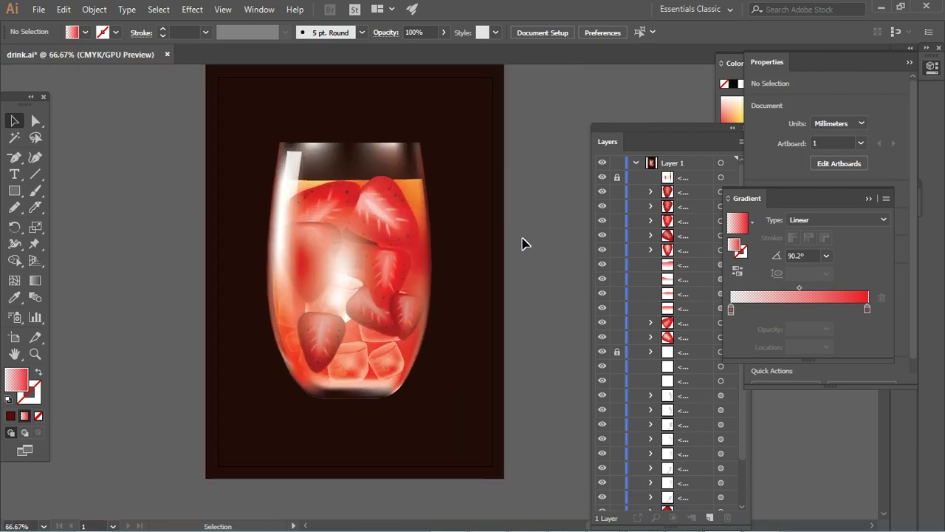
click(869, 198)
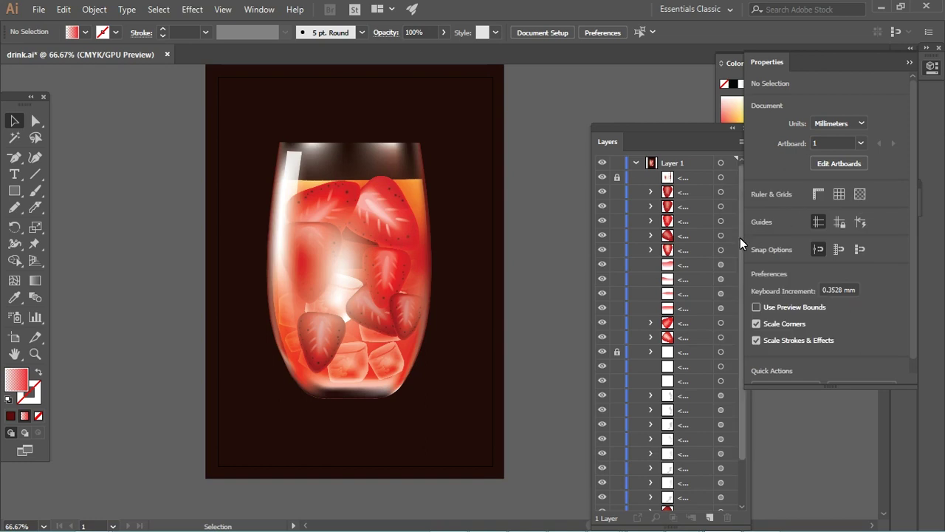
drag(740, 237, 740, 267)
click(602, 503)
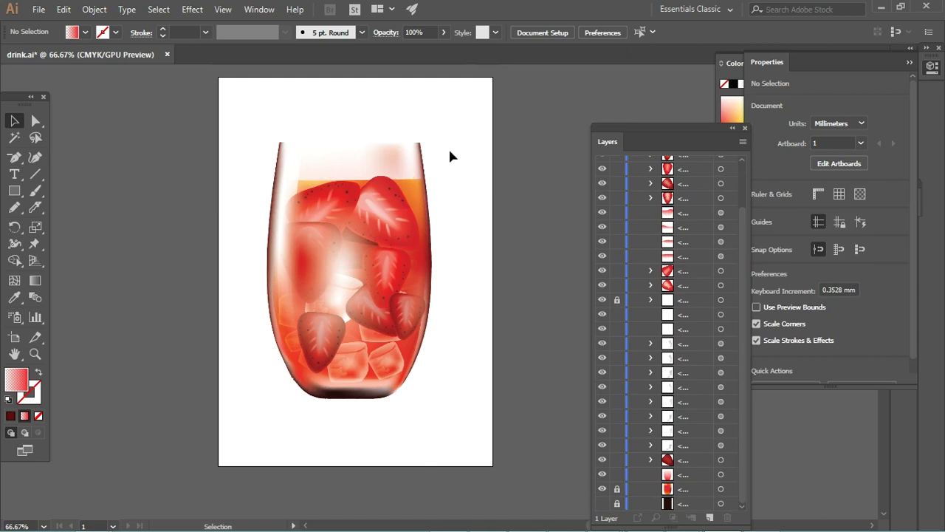
Move the ice cube group up to the glass rim and tilt it about ten more degrees
click(354, 347)
drag(367, 279, 387, 151)
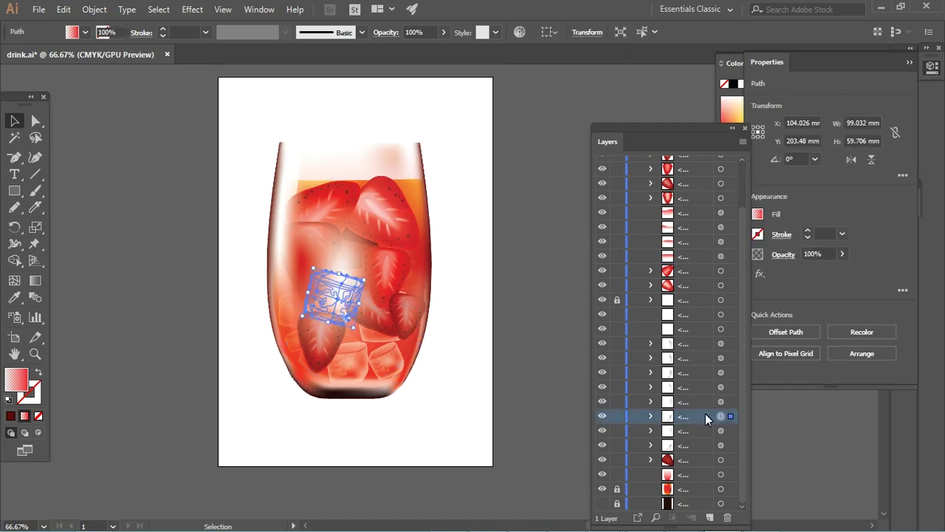
shift+click(388, 151)
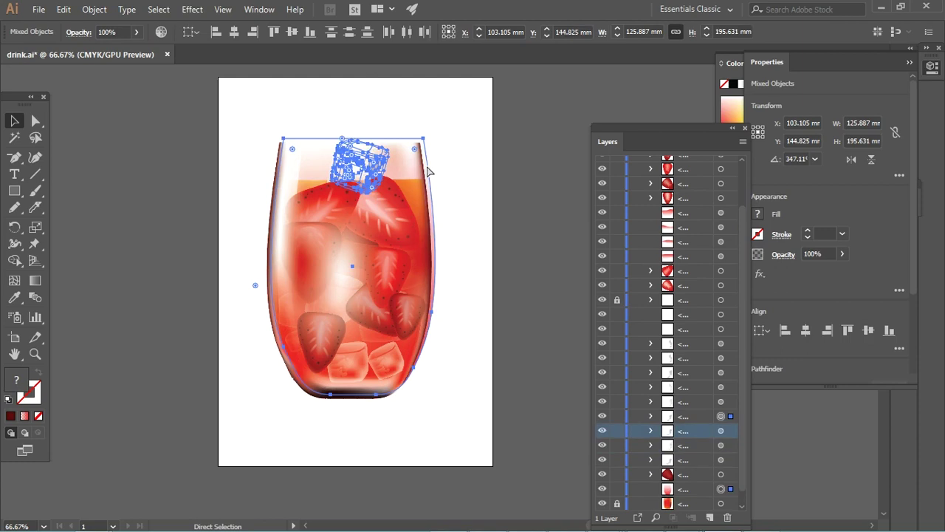
key(ctrl+z)
drag(319, 259, 369, 246)
key(ctrl+shift+z)
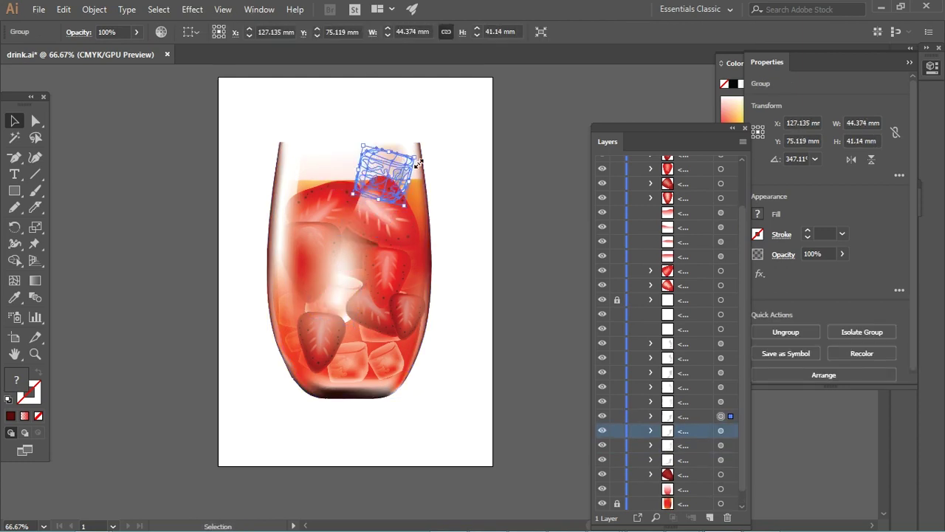
drag(398, 163, 394, 164)
click(733, 128)
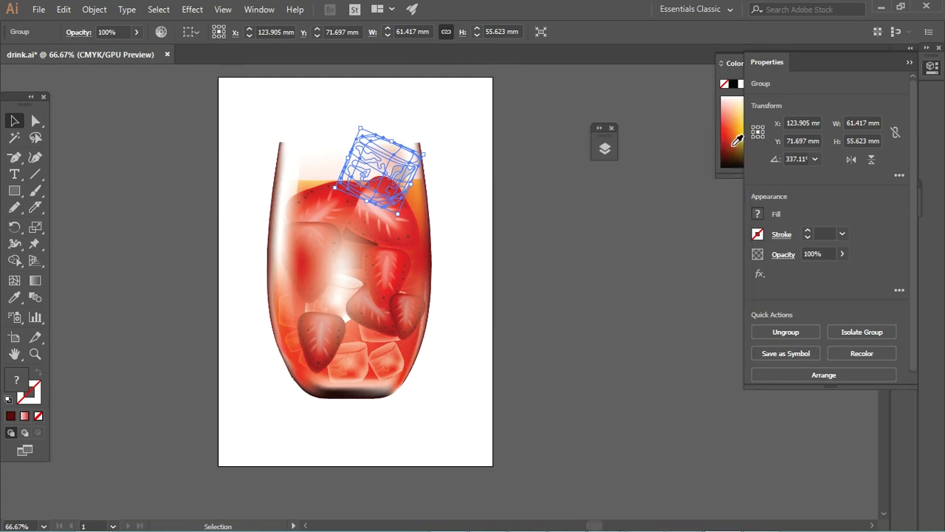
Recolour the ice cube in Recolor Artwork, turning its dark tone pink-red and white pale pink
click(161, 31)
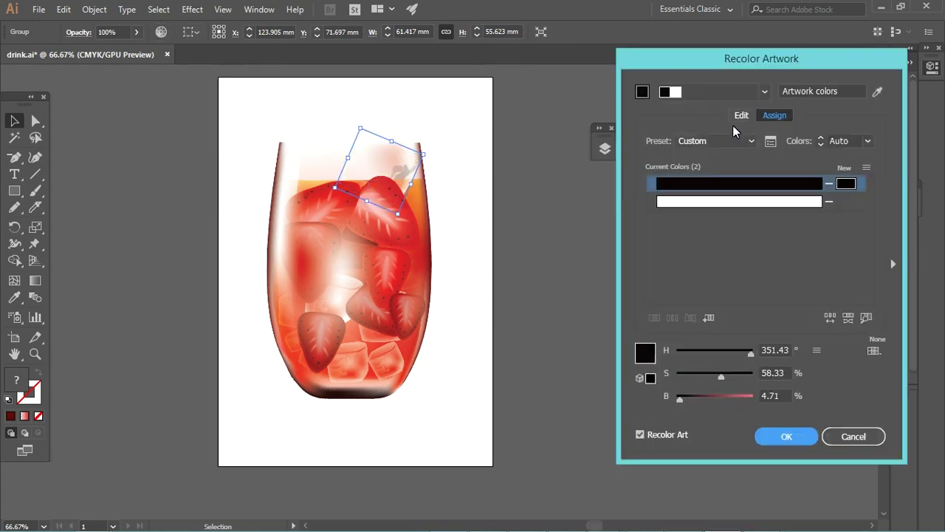
click(742, 170)
drag(679, 401, 738, 397)
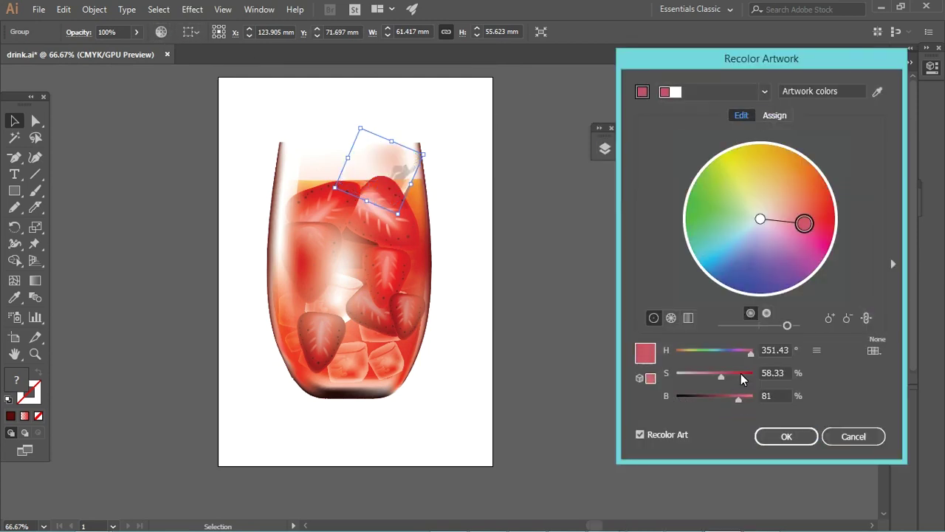
drag(804, 223, 827, 219)
mouse_move(759, 219)
mouse_down()
mouse_move(790, 207)
mouse_move(830, 216)
mouse_up()
click(786, 436)
click(586, 303)
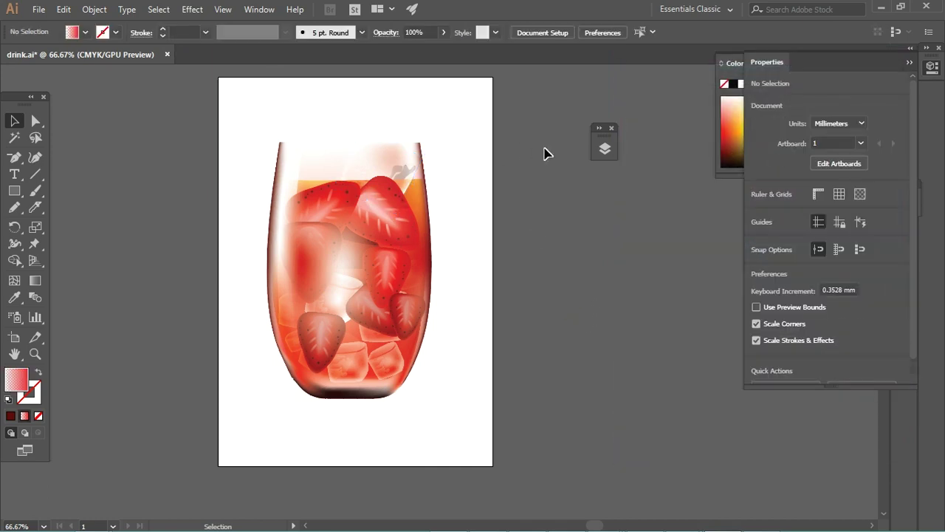
Show the dark background rectangle again from the Layers list and zoom to the rim ice cube
key(ctrl+plus)
click(909, 62)
click(604, 147)
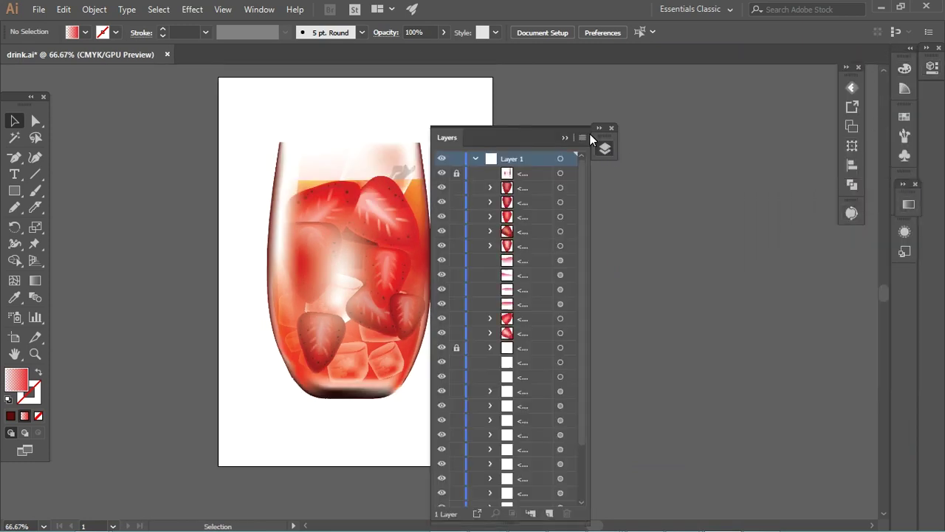
drag(589, 134, 759, 105)
click(612, 467)
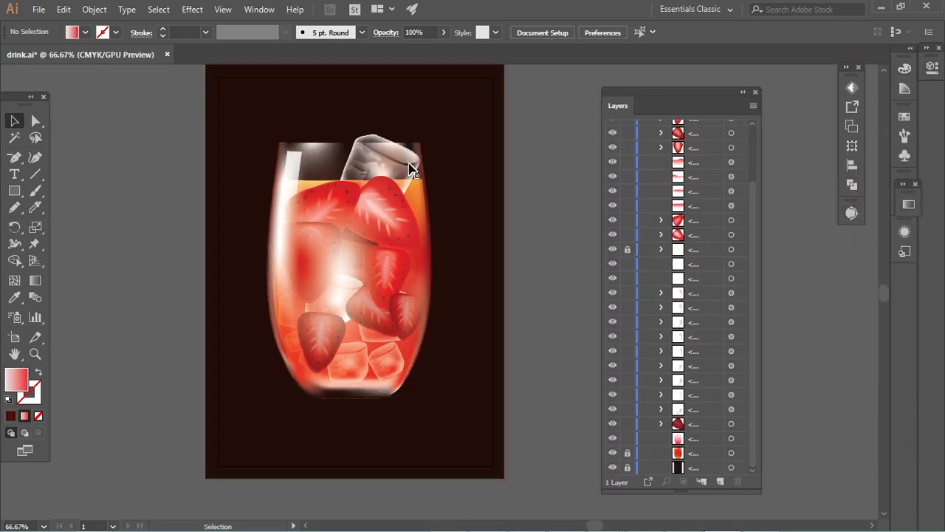
click(408, 169)
key(ctrl+plus)
Add a smaller tilted copy of the ice cube at the left of the rim
mouse_move(439, 276)
mouse_down()
mouse_move(348, 288)
mouse_move(373, 299)
mouse_move(380, 288)
mouse_move(337, 178)
mouse_up()
click(152, 302)
click(433, 206)
scroll(737, 434, down, 1)
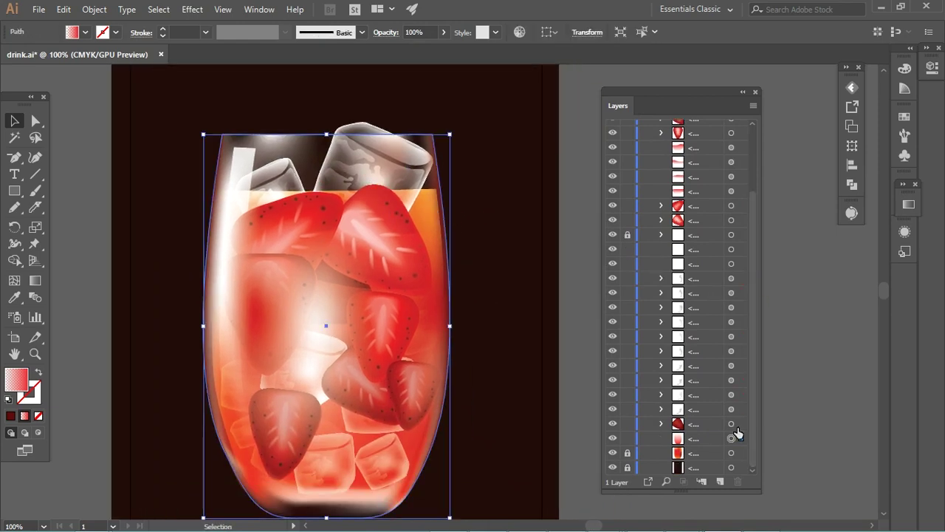
scroll(753, 295, up, 5)
scroll(755, 237, down, 5)
Colour a mesh point on the liquid mesh's top edge red
click(797, 421)
click(740, 453)
click(731, 453)
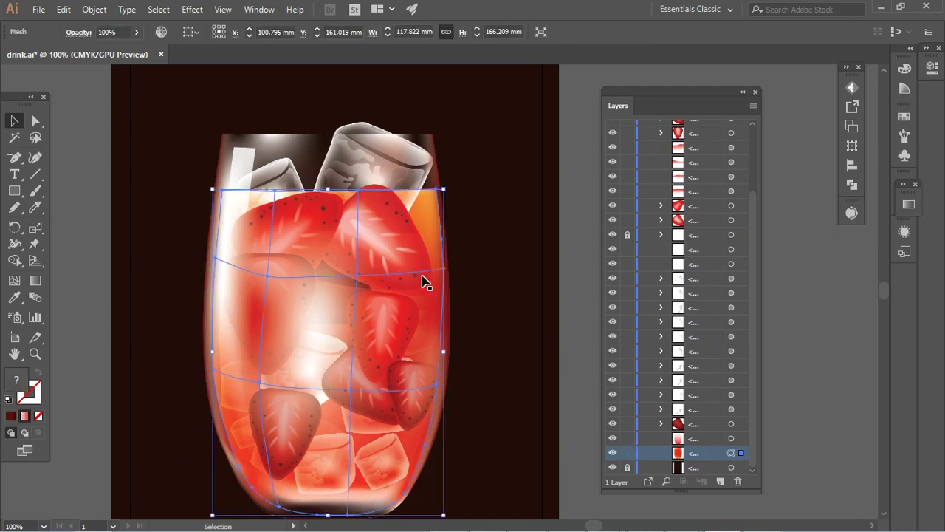
key(a)
click(271, 192)
shift+click(274, 190)
click(355, 198)
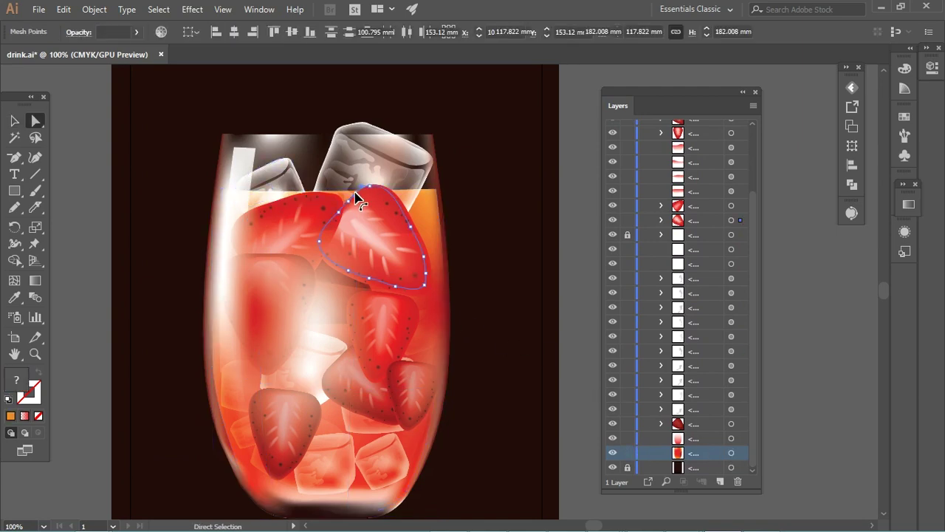
click(437, 201)
click(731, 452)
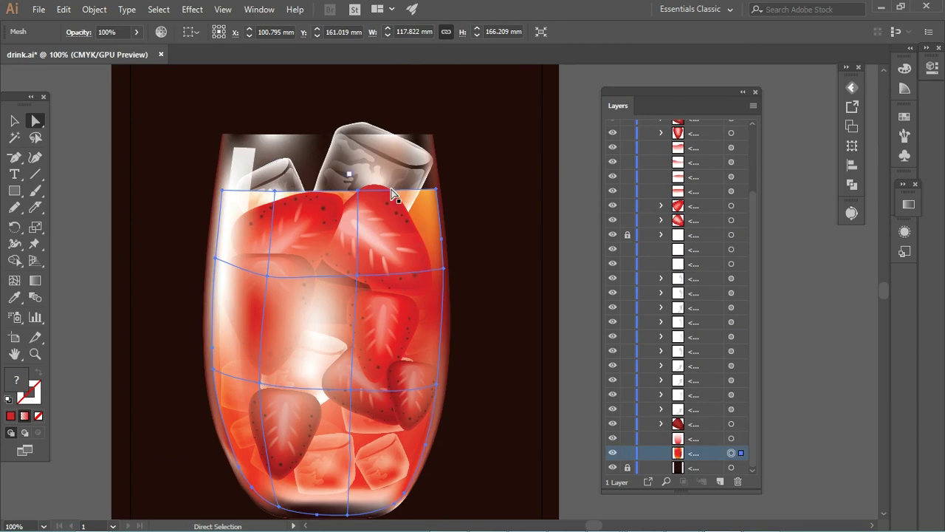
click(437, 192)
double_click(16, 379)
click(738, 170)
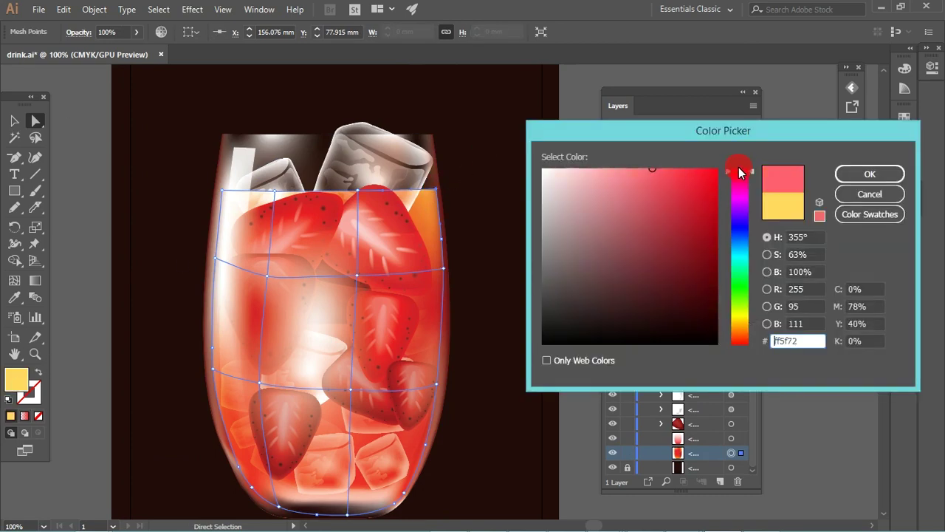
click(840, 176)
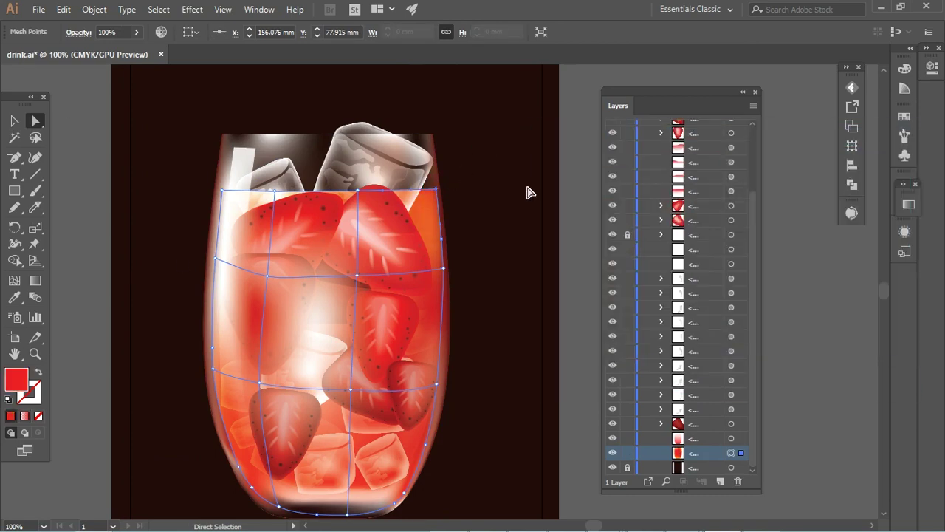
Colour another liquid mesh point a fully saturated strong red
click(284, 195)
click(730, 453)
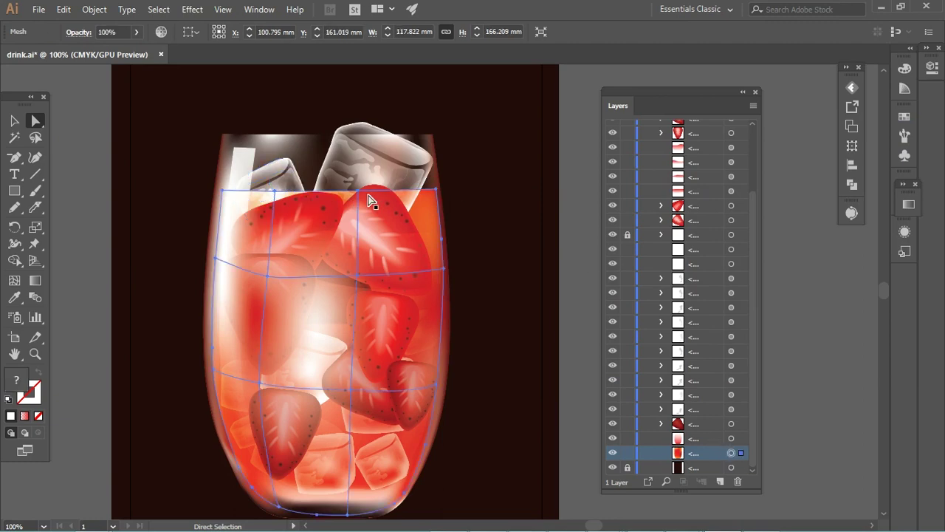
shift+click(234, 194)
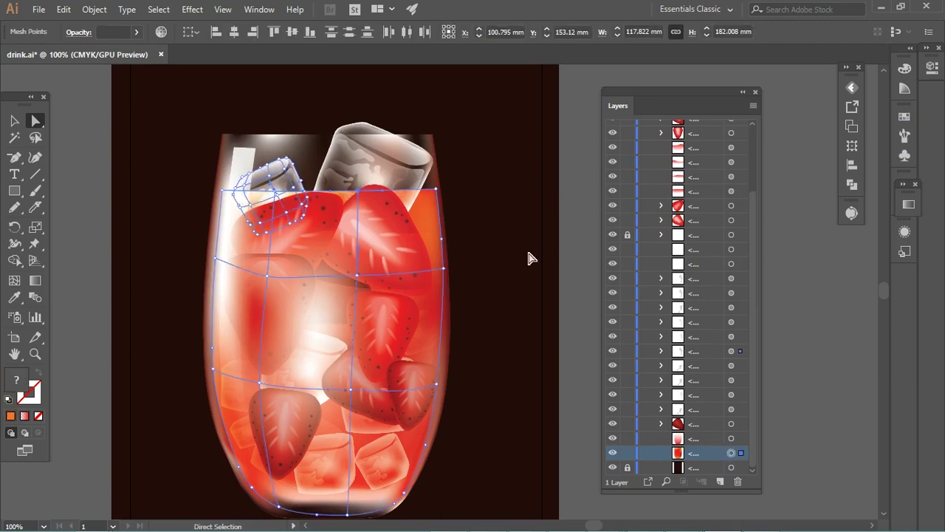
click(442, 238)
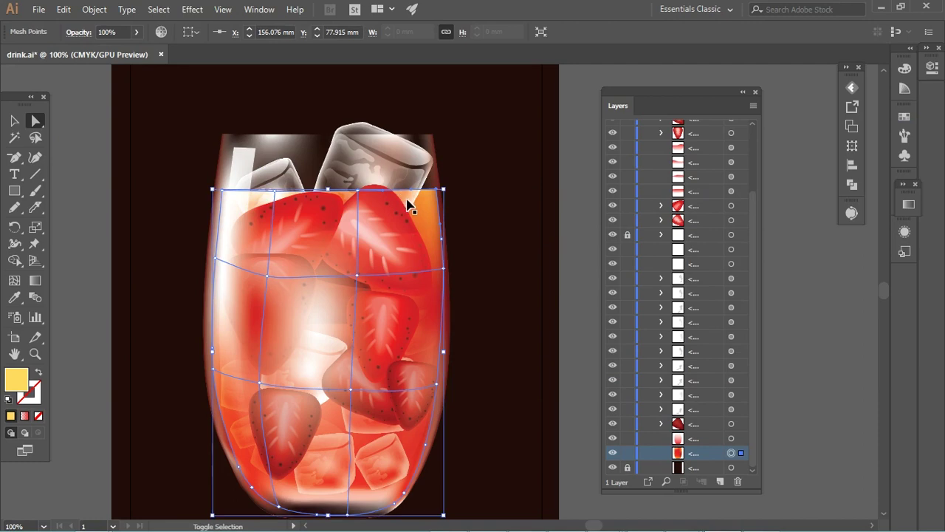
click(358, 190)
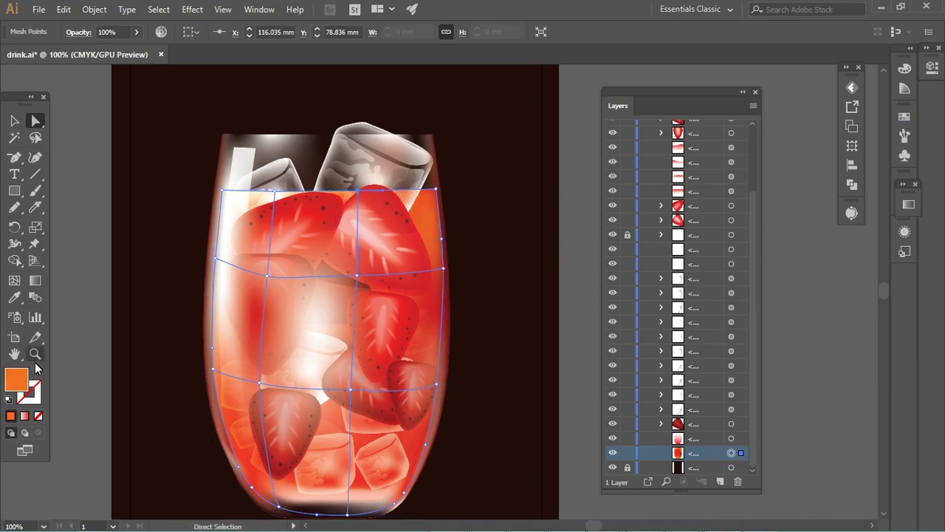
double_click(16, 380)
click(741, 175)
click(715, 171)
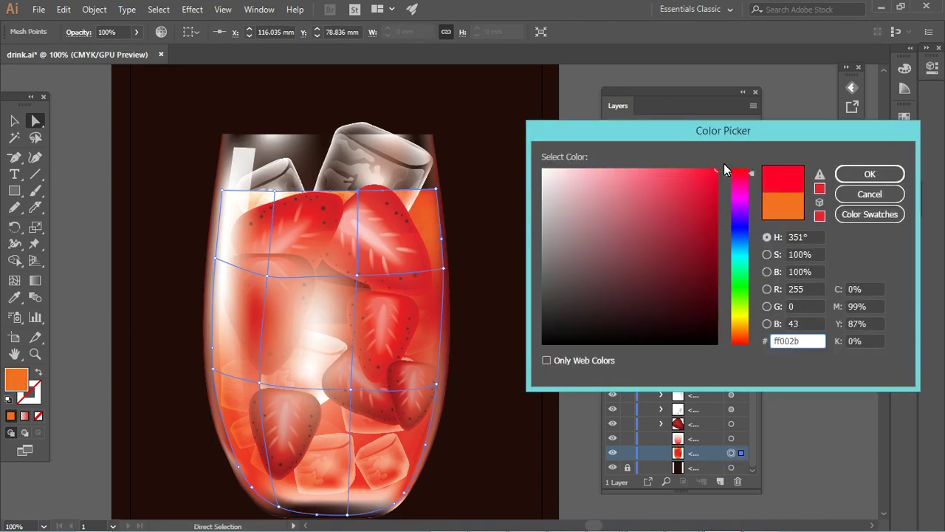
click(869, 174)
Send the small ice cube copy one step backward
click(275, 193)
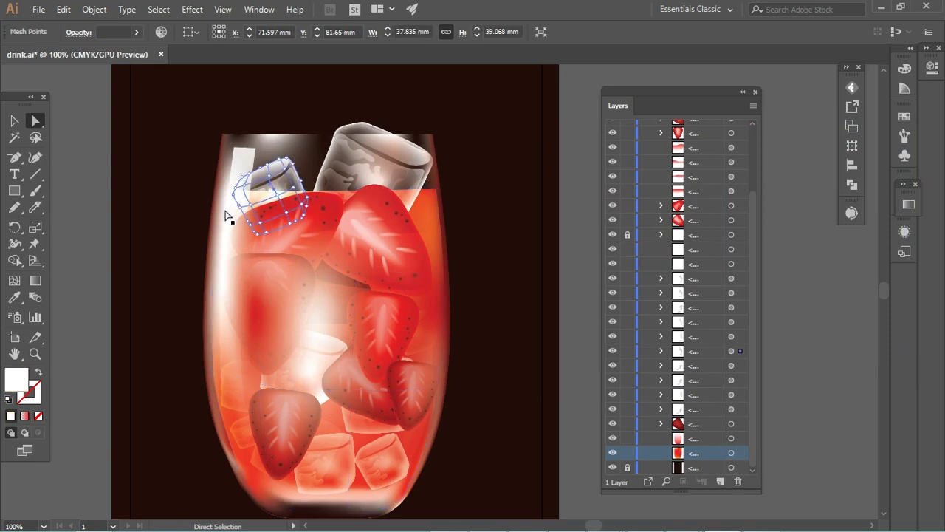
click(15, 122)
click(277, 179)
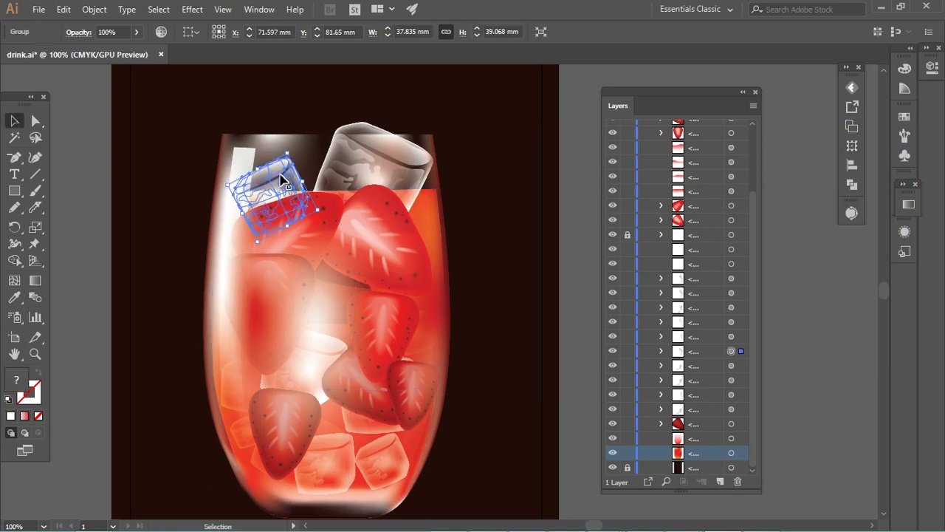
key(ctrl+bracketleft)
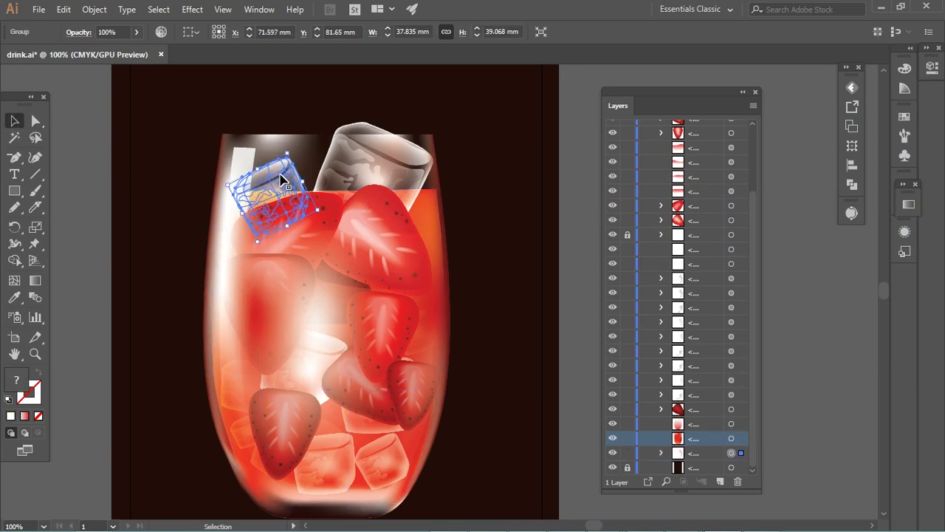
Apply the same red to two more mesh points on the liquid
click(576, 213)
key(a)
click(275, 193)
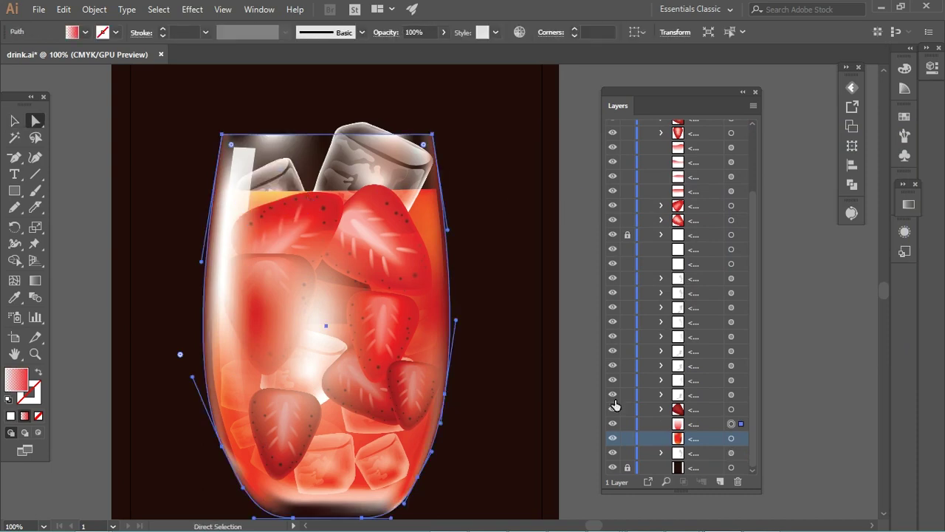
click(731, 438)
double_click(17, 379)
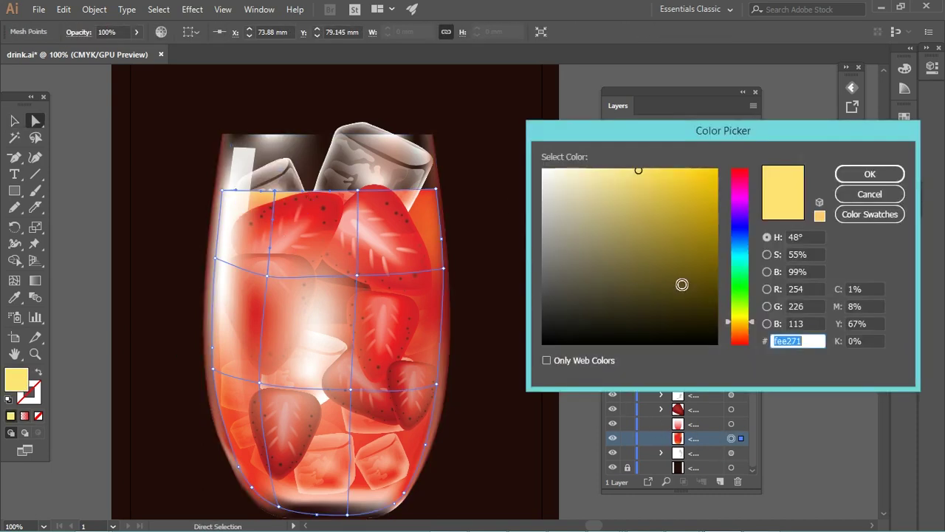
key(ctrl+v)
click(870, 174)
click(583, 203)
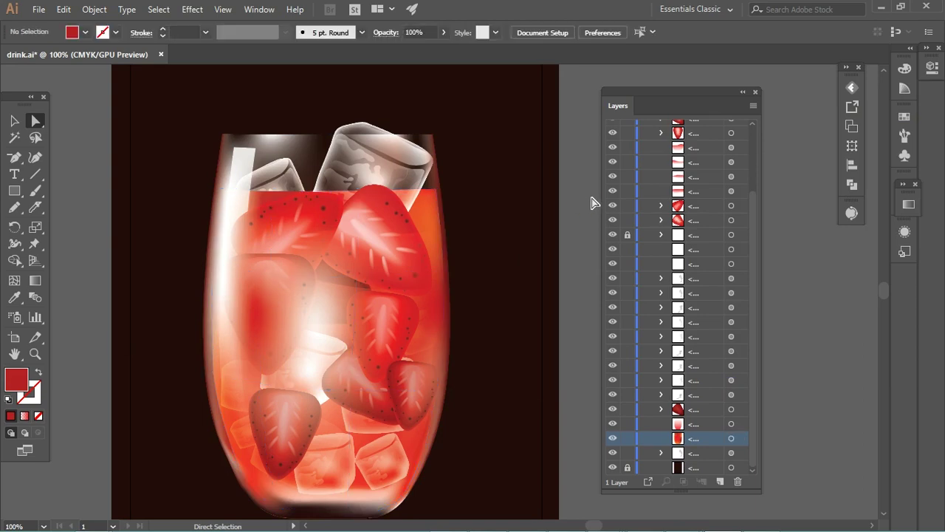
key(ctrl+z)
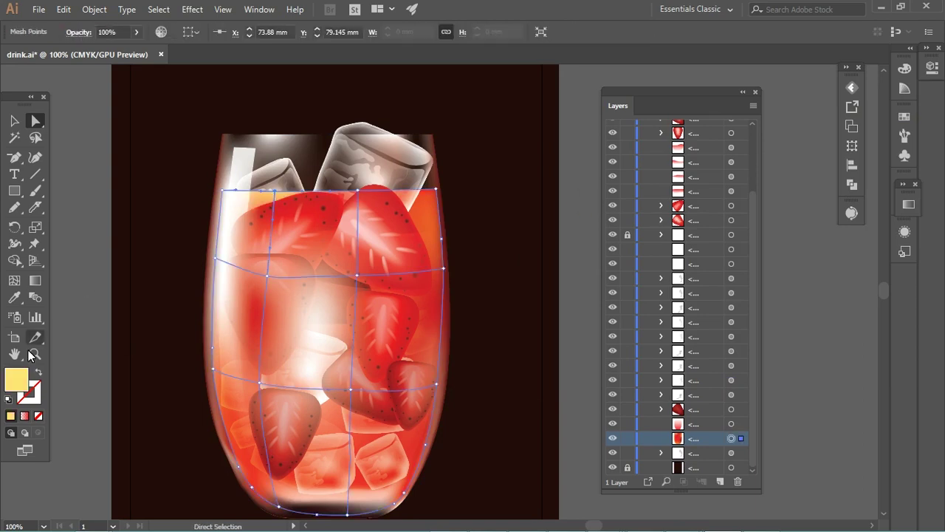
double_click(16, 379)
text(fc7272)
click(865, 173)
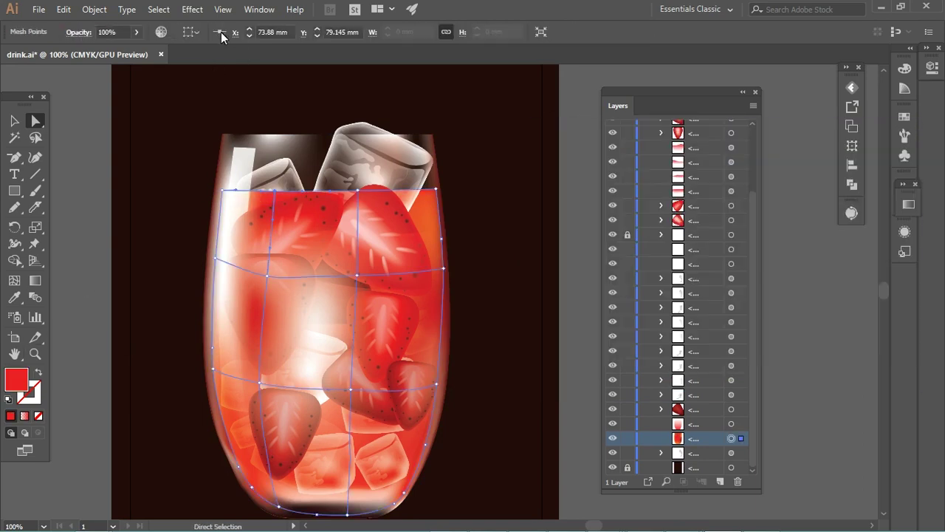
Set the liquid mesh opacity to 65% and save drink.ai
click(135, 32)
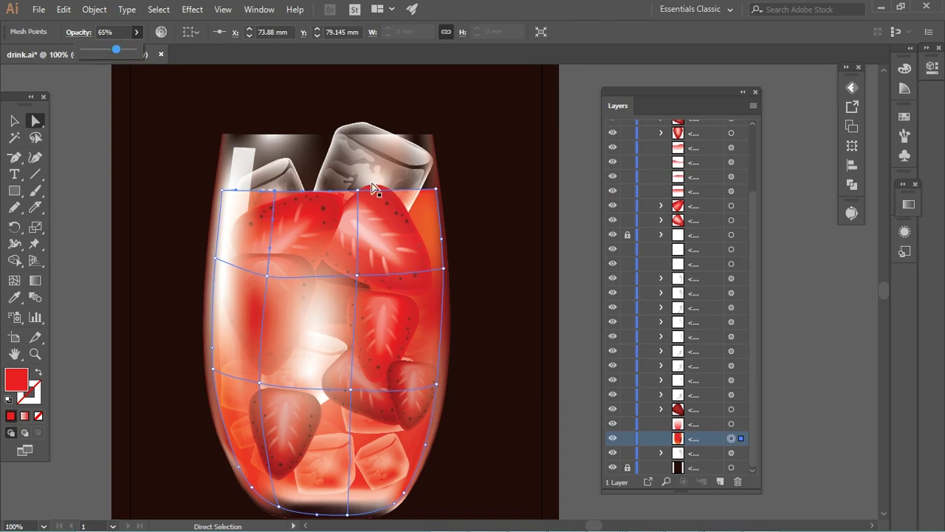
click(588, 196)
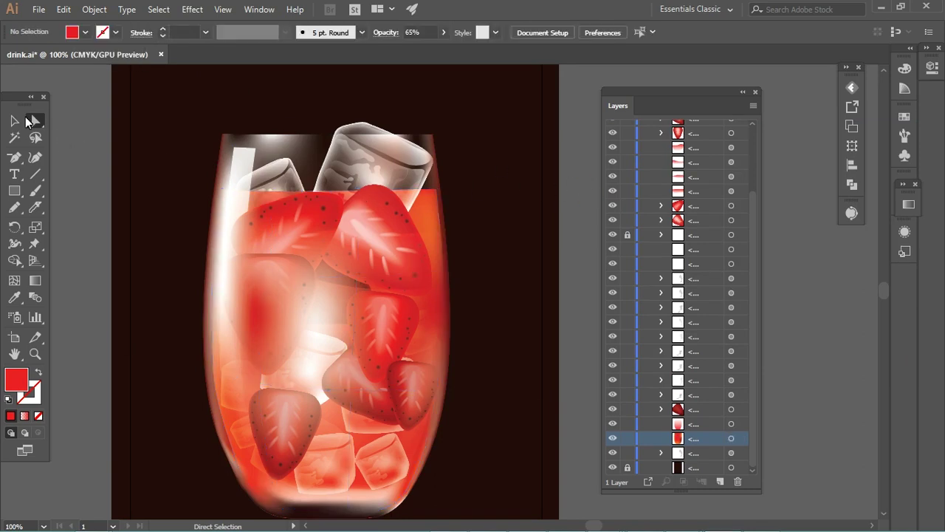
key(v)
key(ctrl+minus)
key(ctrl+minus)
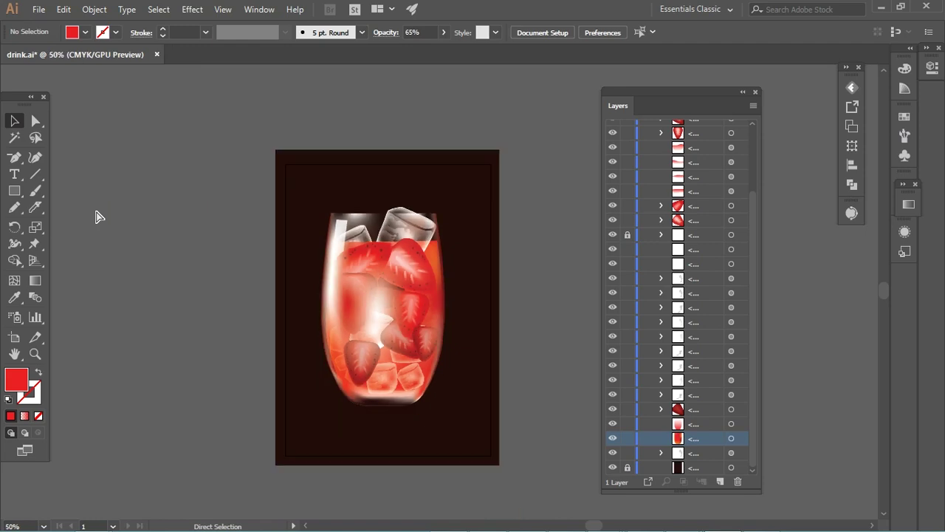
key(ctrl+s)
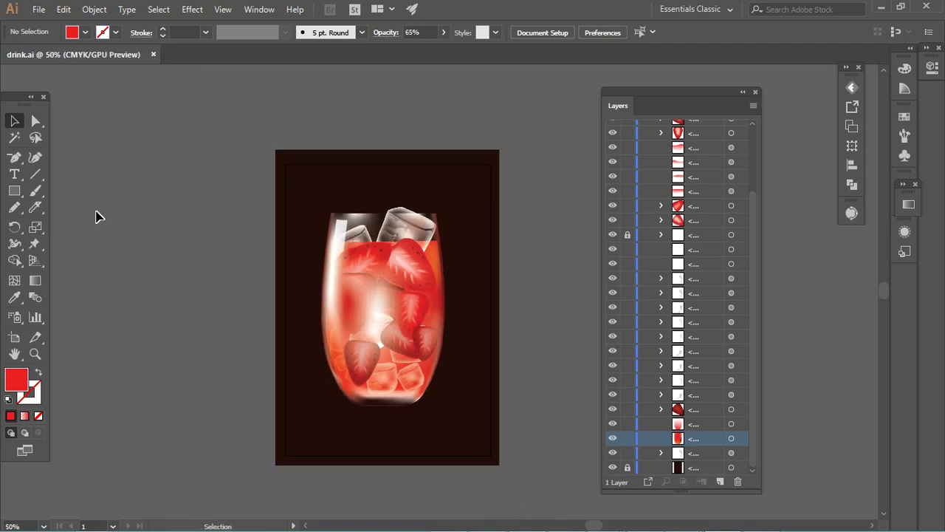
key(ctrl+plus)
key(ctrl+plus)
key(ctrl+plus)
Draw a small Pencil blob beside the glass and fill it white
click(23, 208)
scroll(388, 230, right, 5)
drag(389, 230, 407, 240)
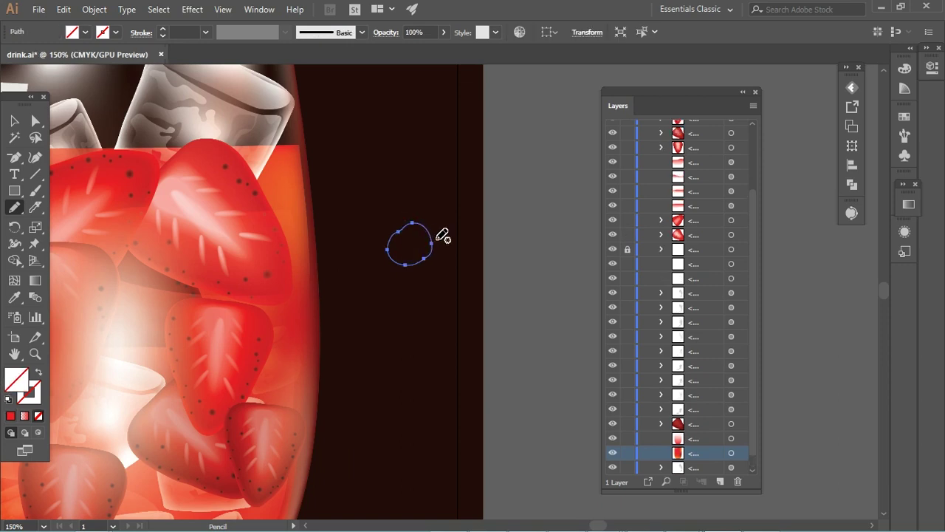
double_click(21, 390)
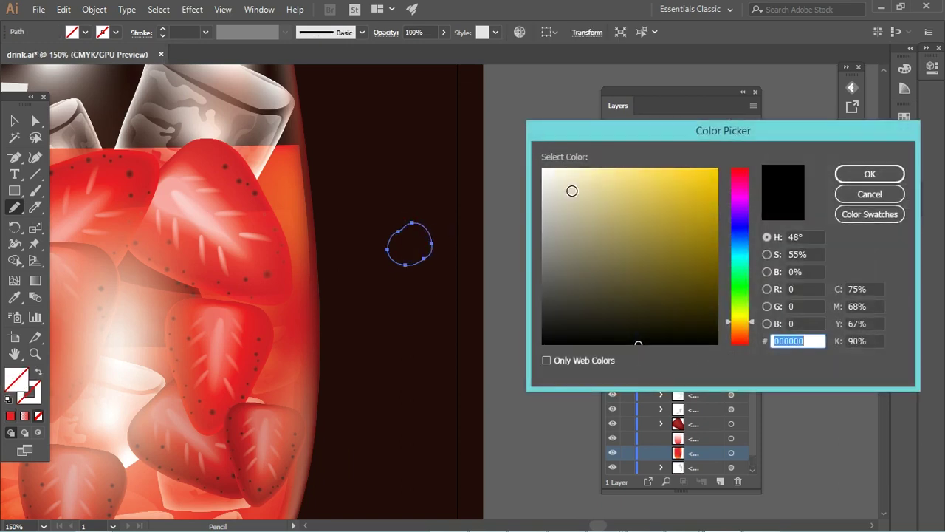
drag(561, 187, 544, 170)
click(870, 174)
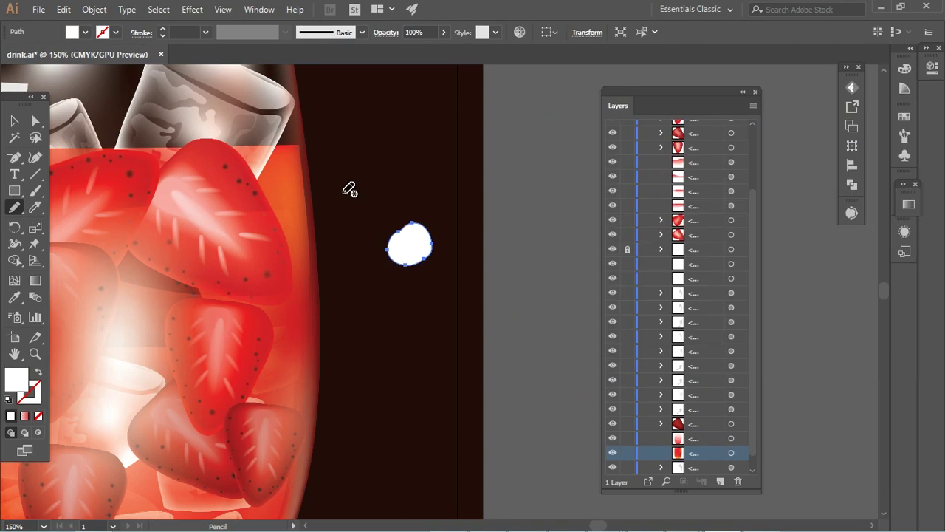
Add two vertical mesh lines and one horizontal mesh line across the white blob
click(16, 120)
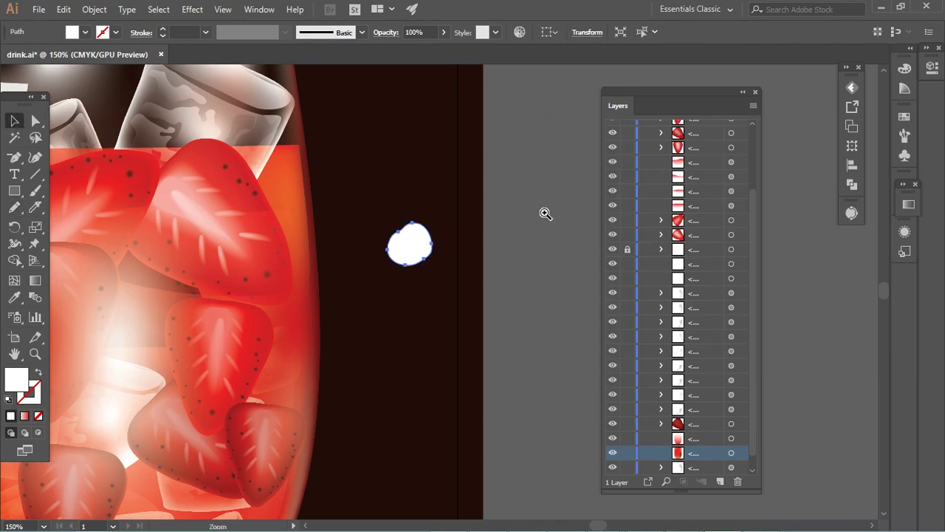
key(ctrl+plus)
key(ctrl+plus)
key(ctrl+plus)
drag(356, 227, 287, 176)
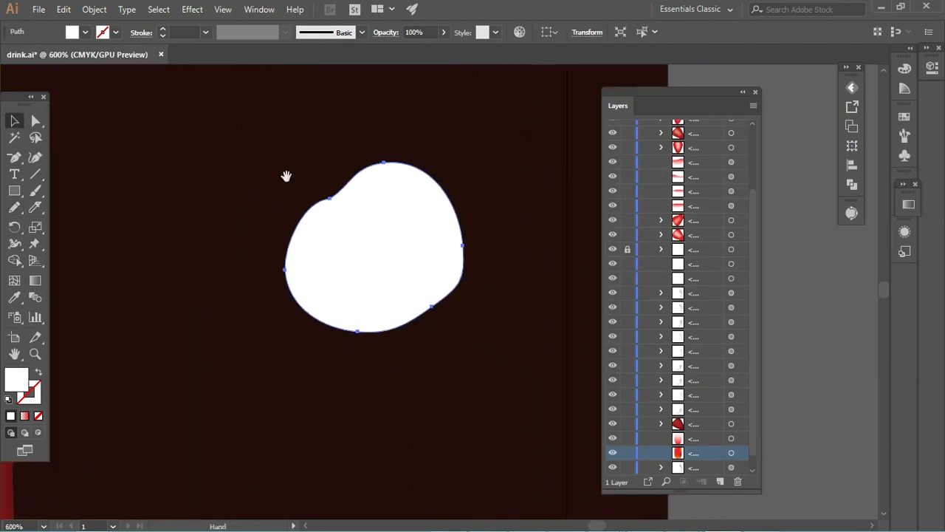
key(u)
click(454, 206)
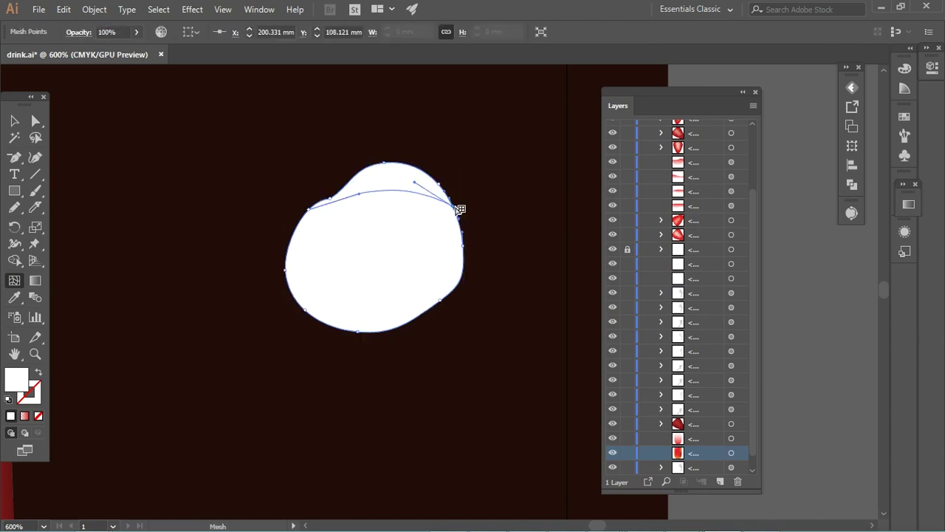
key(ctrl+z)
click(423, 318)
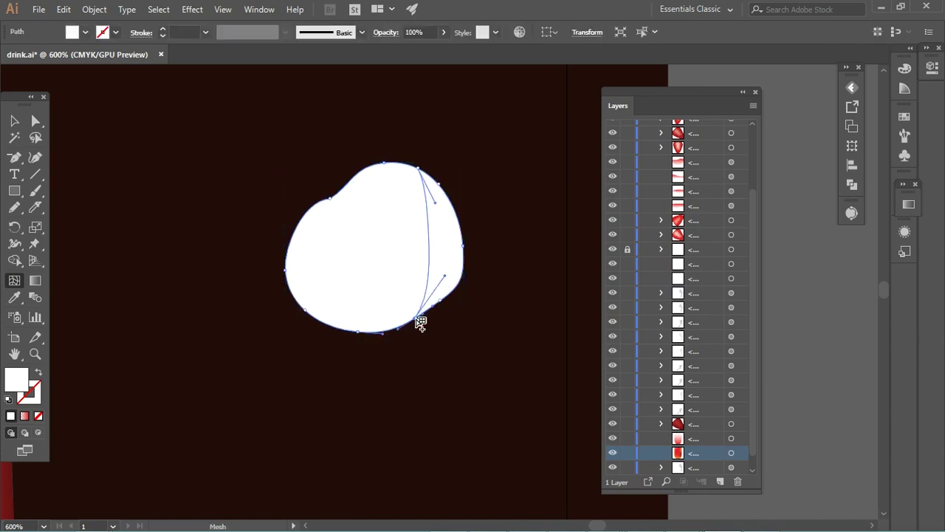
click(337, 325)
click(289, 254)
Make the blob's inner mesh points 0% opacity to give it a transparent centre
click(35, 120)
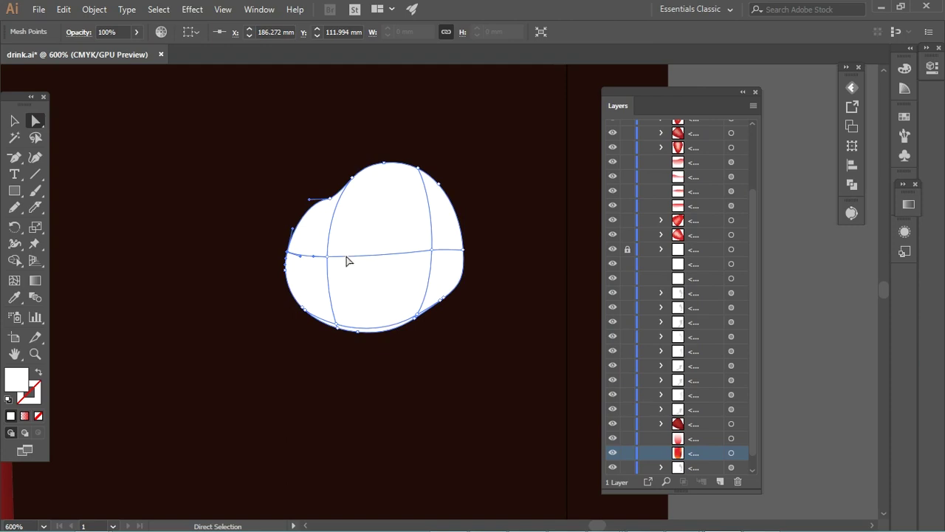
drag(448, 259, 314, 166)
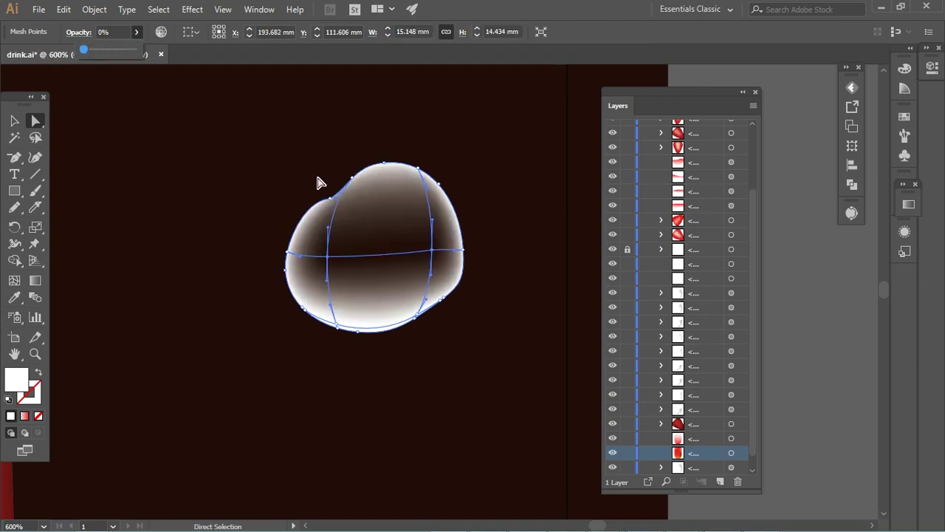
click(743, 92)
click(717, 182)
key(v)
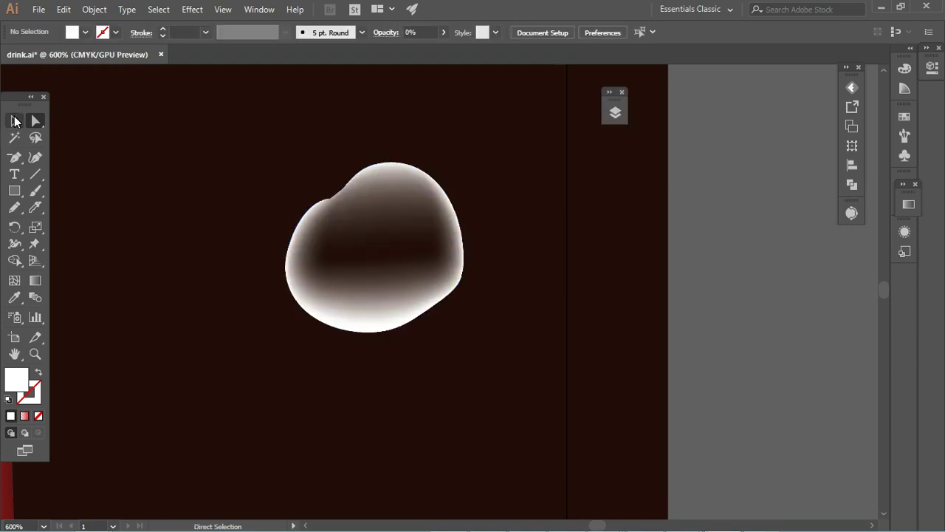
key(ctrl+minus)
key(ctrl+minus)
key(ctrl+minus)
key(ctrl+minus)
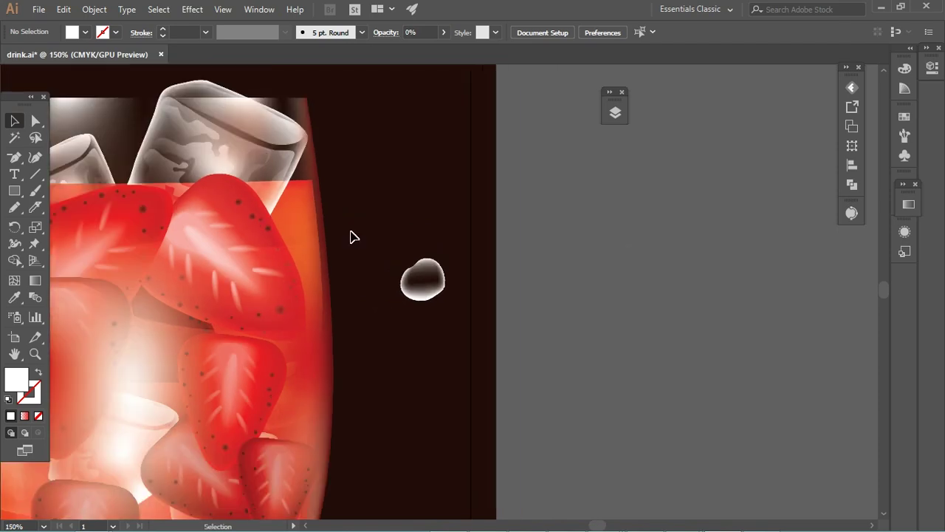
drag(565, 155, 595, 140)
Move and enlarge the bubble in the glass, then add a reshaped copy lower left
mouse_move(658, 171)
mouse_down()
mouse_move(547, 274)
mouse_move(406, 369)
mouse_up()
mouse_move(449, 329)
mouse_down()
mouse_move(490, 299)
mouse_move(454, 332)
mouse_up()
drag(407, 369, 359, 443)
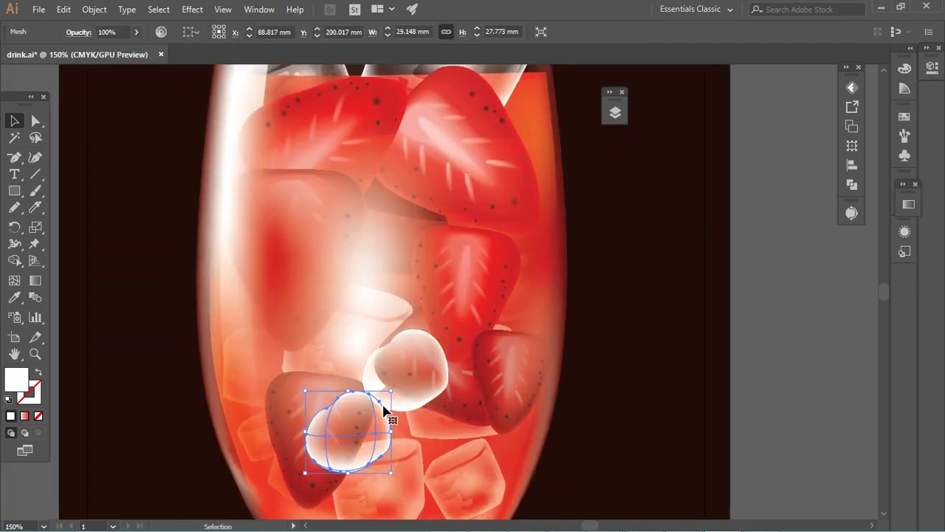
mouse_move(390, 413)
mouse_down()
mouse_move(414, 417)
mouse_move(390, 390)
mouse_up()
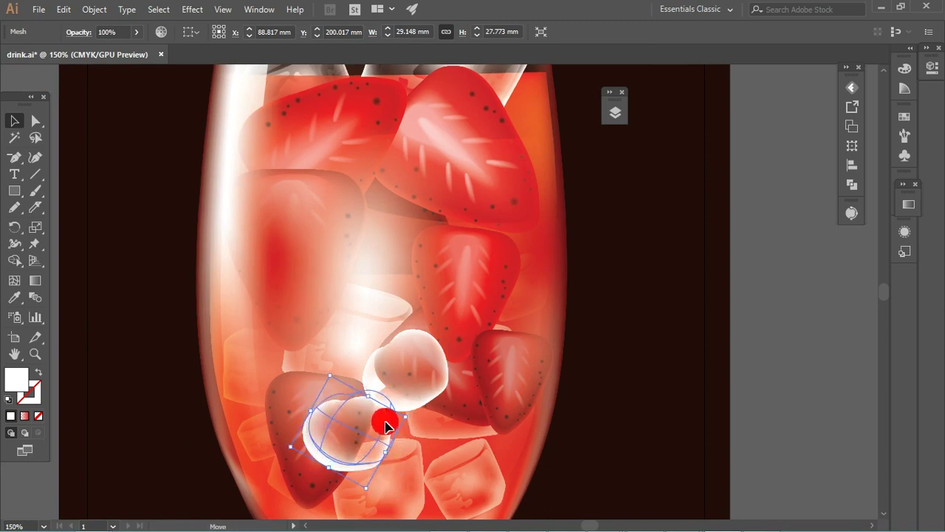
shift+click(422, 375)
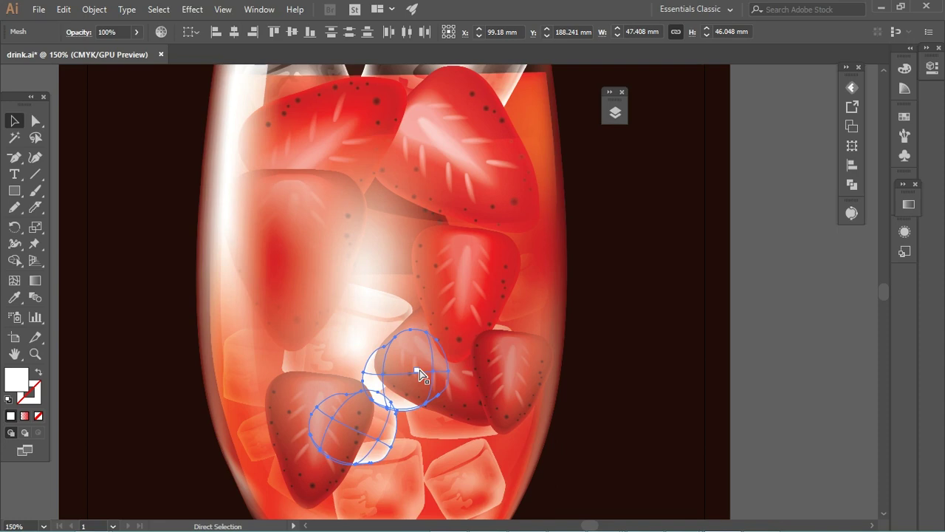
Deselect the bubbles and select the bowl-shaped lower liquid layer
click(776, 310)
click(538, 406)
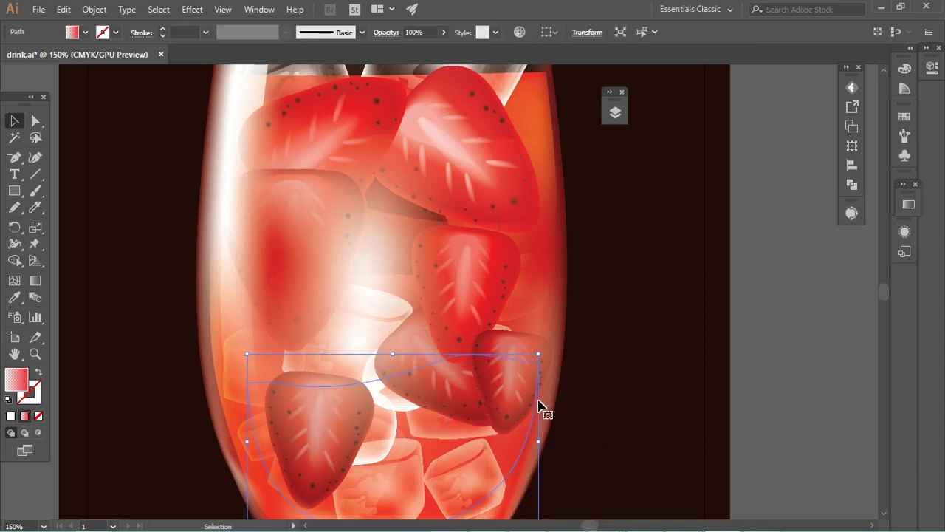
scroll(583, 277, down, 3)
key(a)
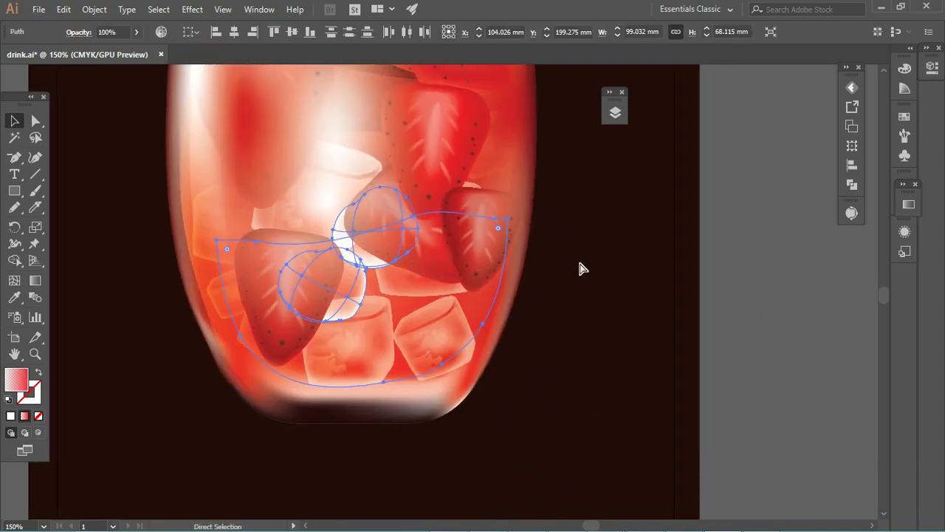
key(v)
click(719, 260)
click(454, 312)
click(544, 308)
click(418, 337)
Give the bowl a gradient with the left stop at 0% opacity and the right stop white
click(34, 281)
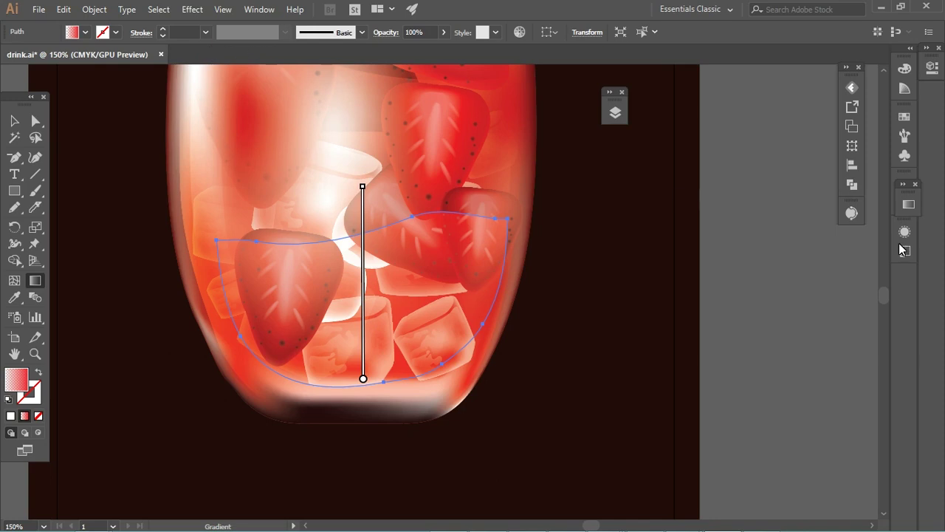
click(908, 205)
key(v)
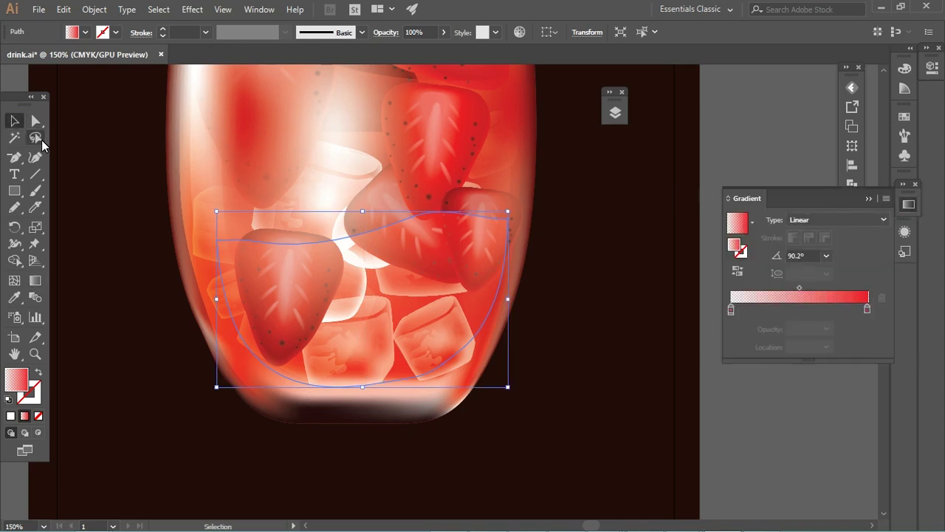
double_click(731, 309)
text(0)
key(Return)
click(869, 310)
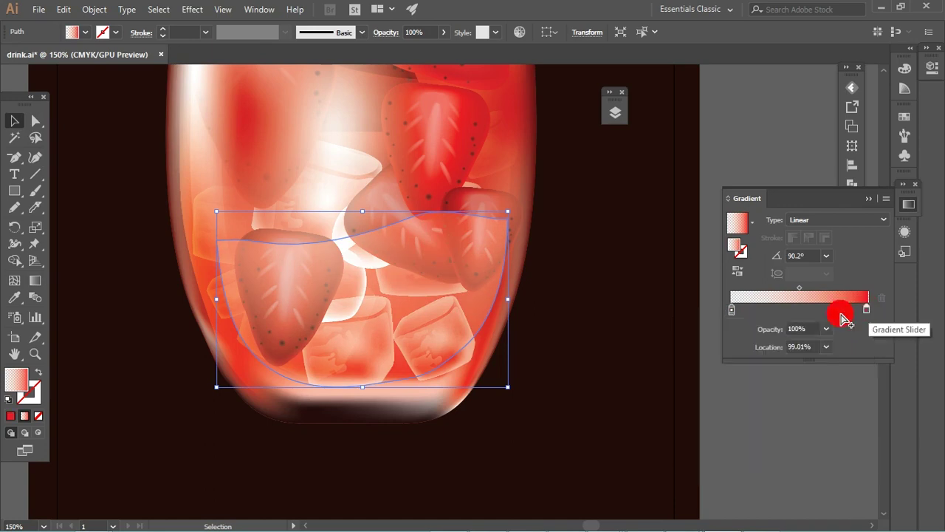
double_click(868, 309)
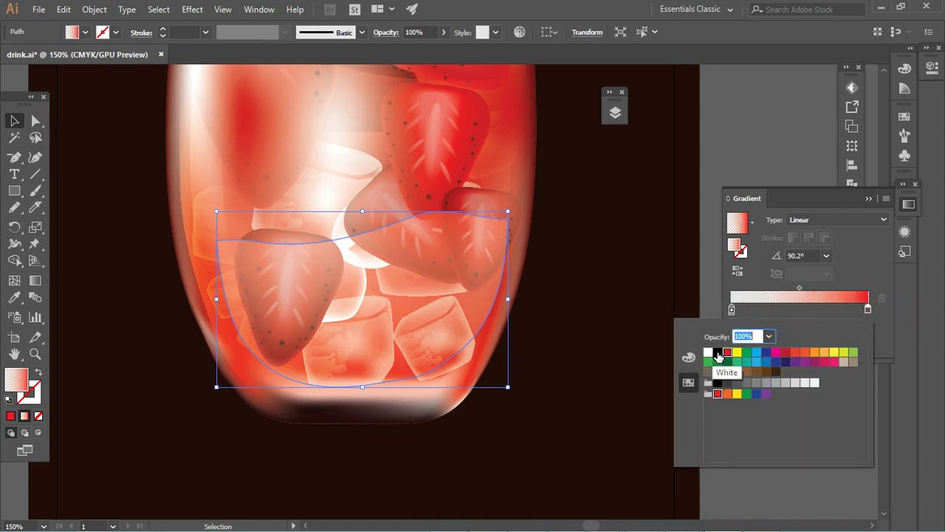
click(708, 352)
Drag the bowl's gradient so it runs vertically across the shape
key(g)
drag(363, 380, 416, 233)
drag(364, 200, 342, 439)
drag(342, 133, 367, 359)
drag(355, 200, 364, 427)
mouse_move(358, 323)
mouse_down()
mouse_move(367, 370)
mouse_move(366, 341)
mouse_up()
click(16, 121)
click(728, 144)
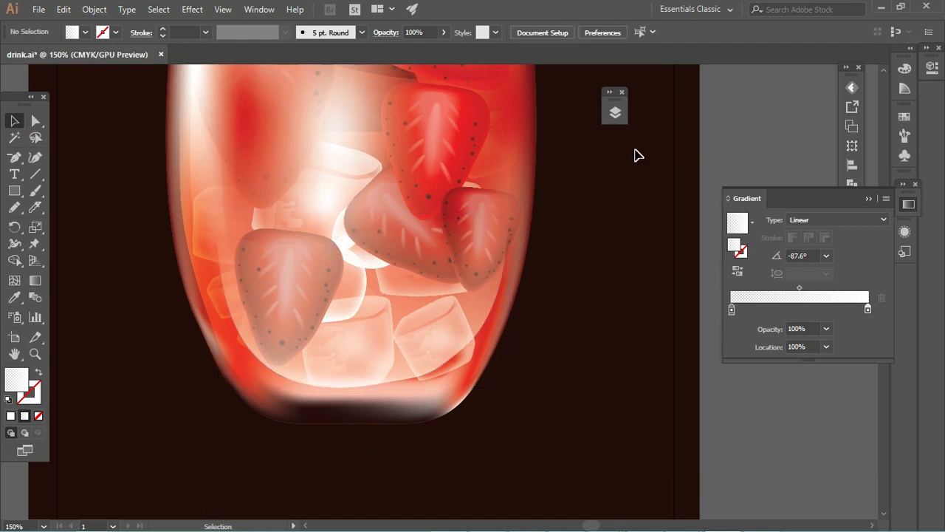
key(ctrl+0)
key(ctrl+plus)
key(ctrl+plus)
key(ctrl+plus)
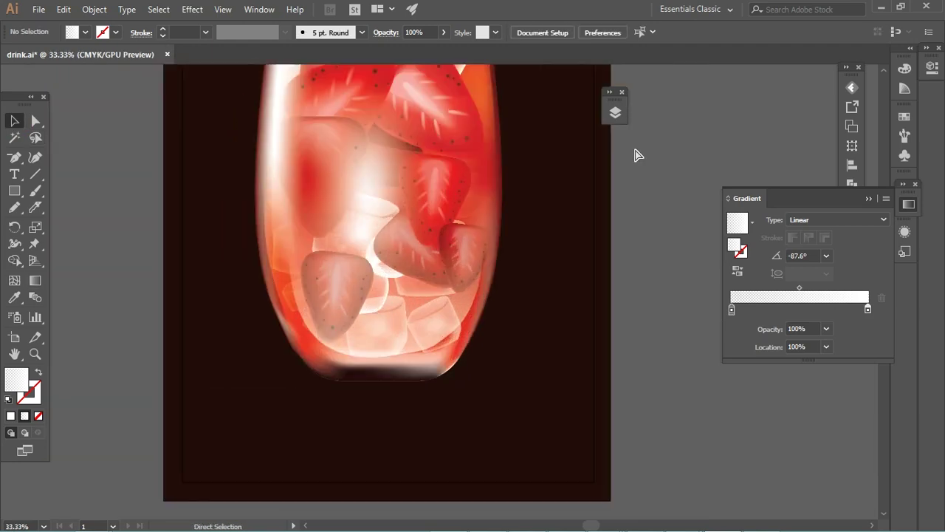
key(ctrl+plus)
Redraw the bowl gradient at about 85° and shift it upward
click(274, 344)
key(g)
drag(316, 398, 336, 160)
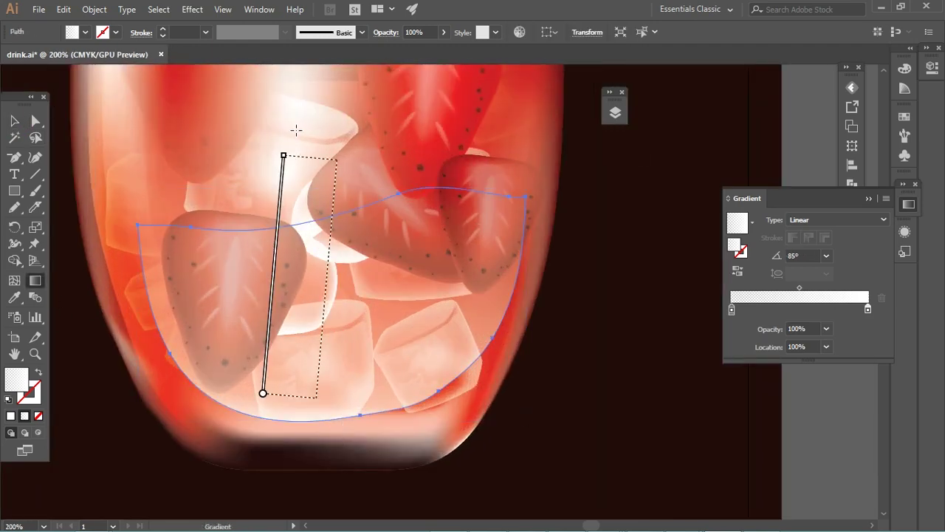
drag(332, 210, 341, 133)
key(v)
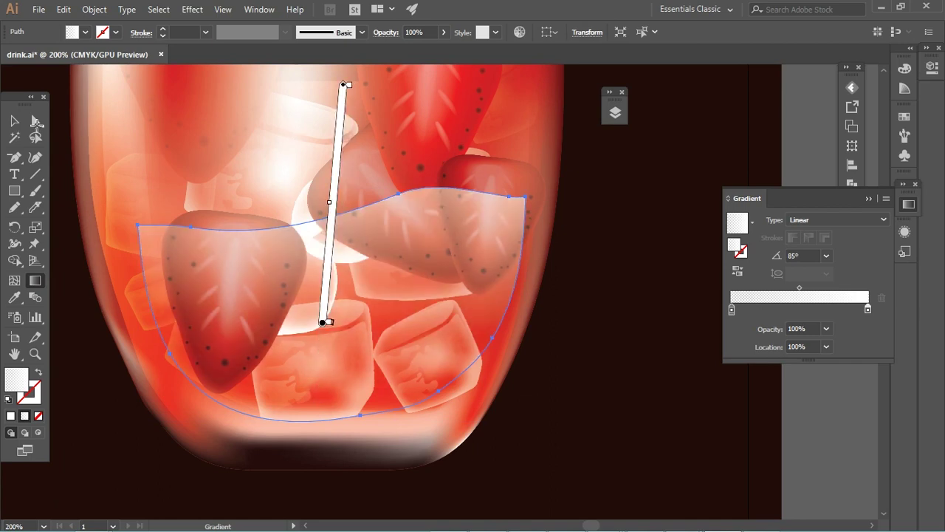
click(610, 206)
key(ctrl+0)
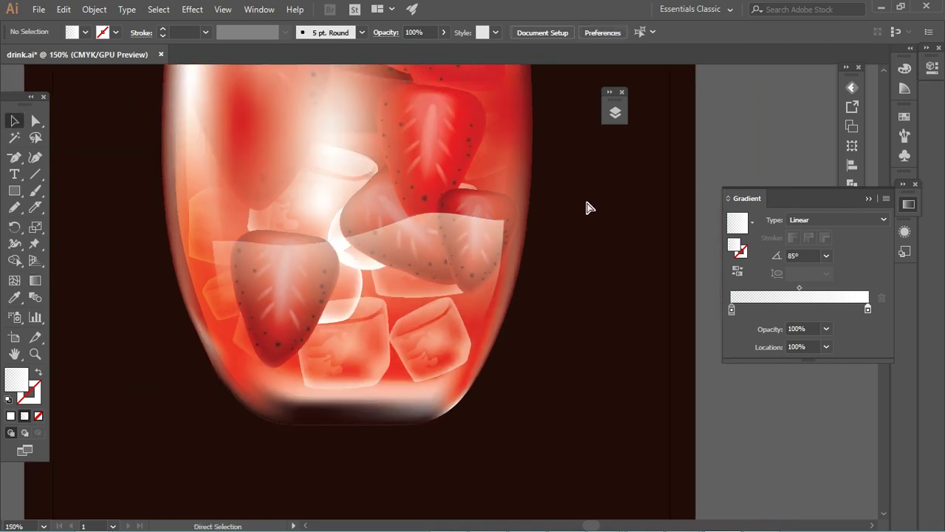
key(ctrl+1)
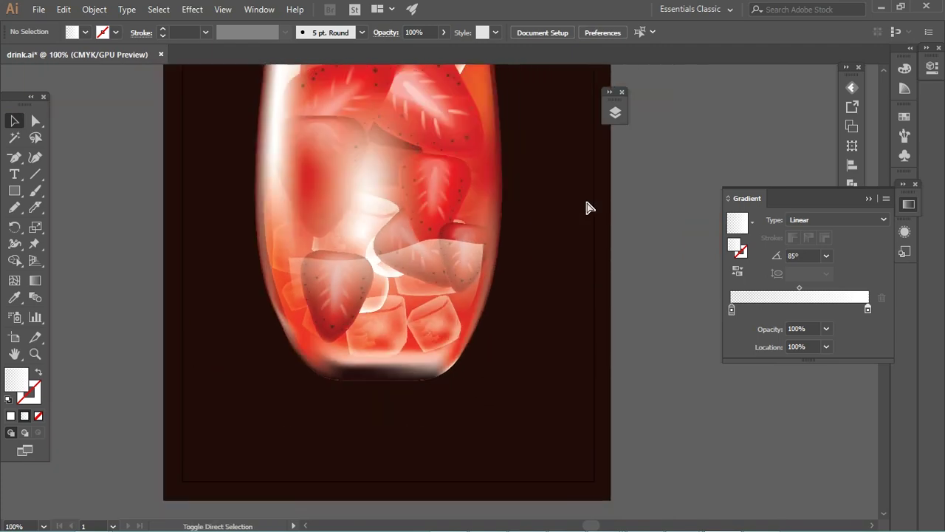
Apply a white gradient to the bottom liquid running top to bottom
click(399, 281)
key(g)
mouse_move(388, 363)
mouse_down()
mouse_move(393, 225)
mouse_move(386, 358)
mouse_up()
drag(386, 259, 379, 394)
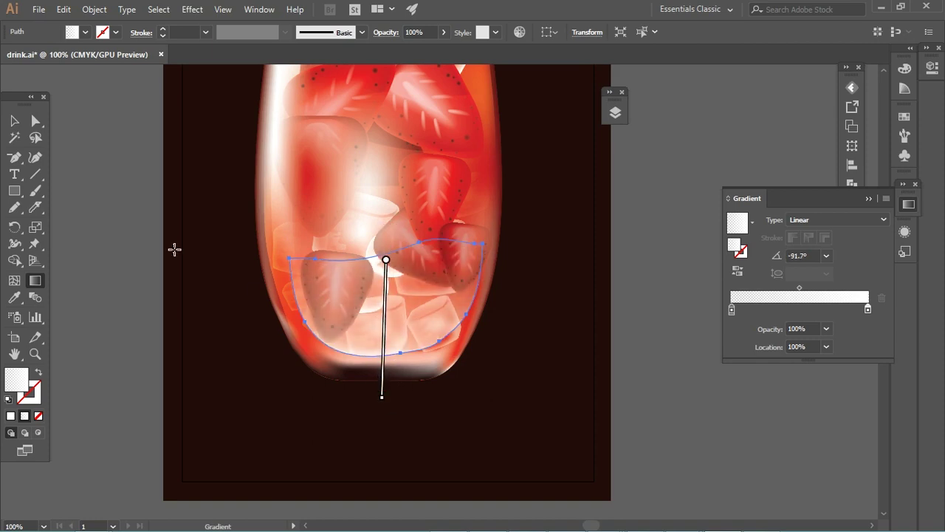
key(v)
Enlarge the liquid shape, flatten its bottom curve and raise its upper-left anchor
drag(482, 239, 489, 231)
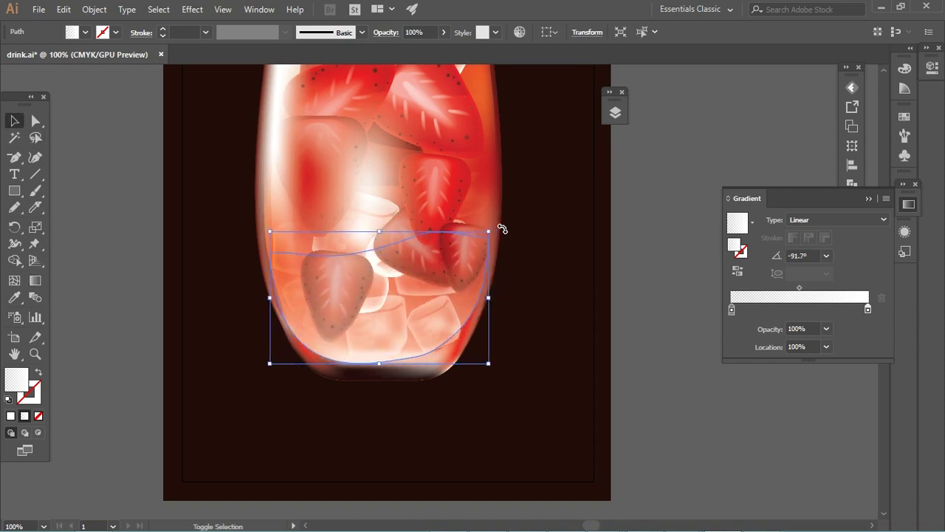
key(a)
click(444, 358)
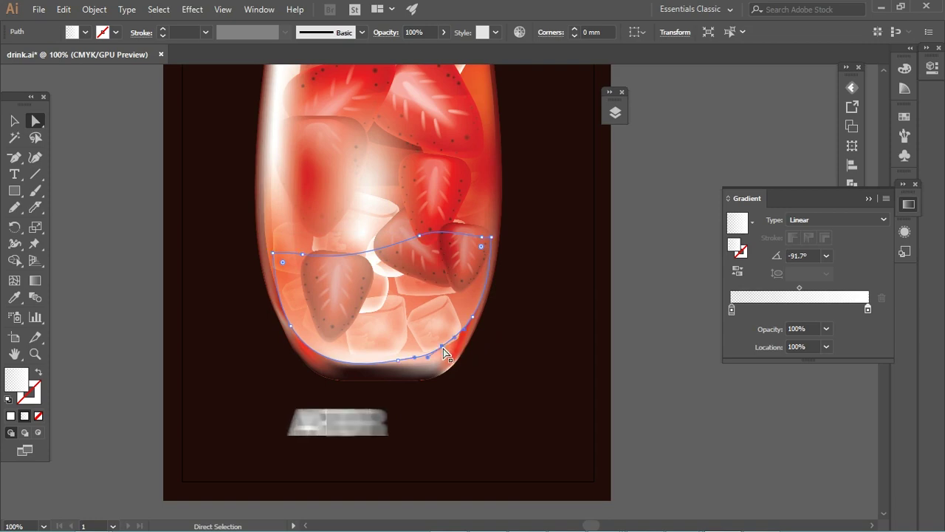
click(405, 367)
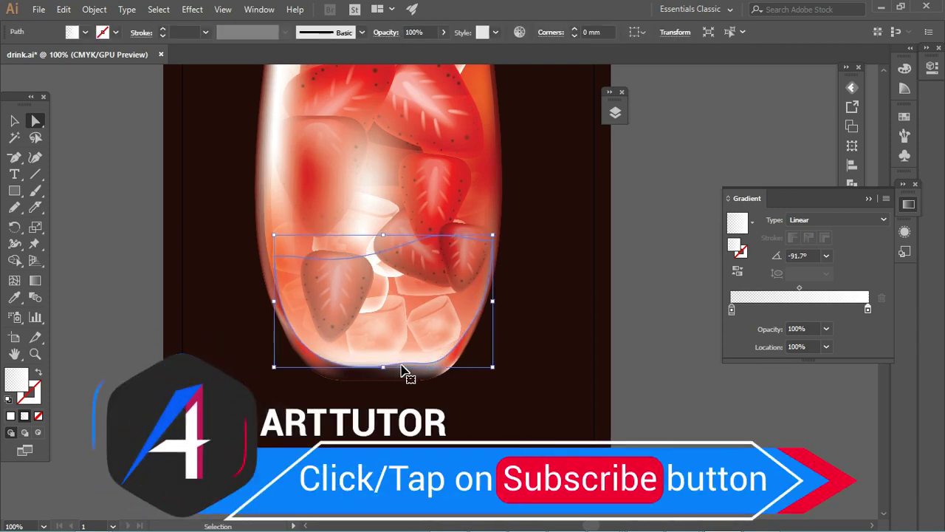
drag(401, 361, 411, 363)
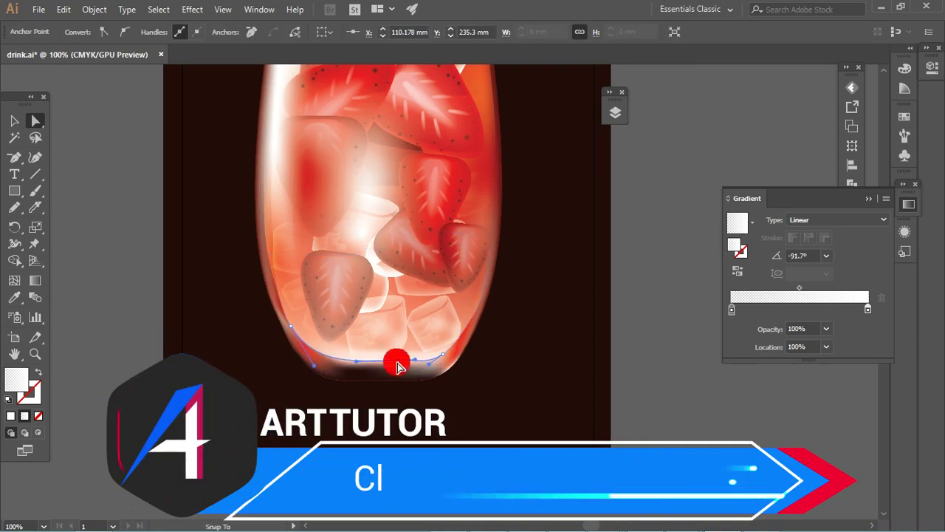
drag(302, 254, 295, 237)
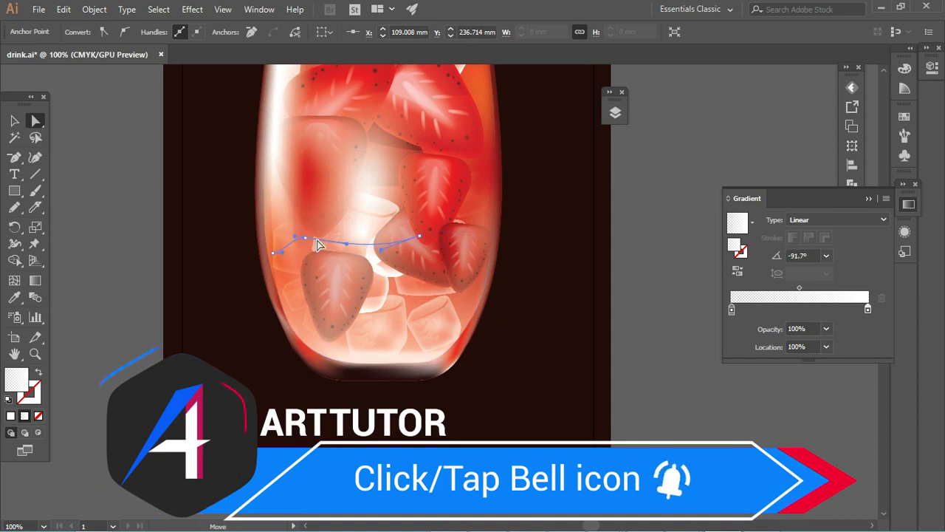
Delete stray top-edge anchors and pull the upper-left anchor up to level the top
key(minus)
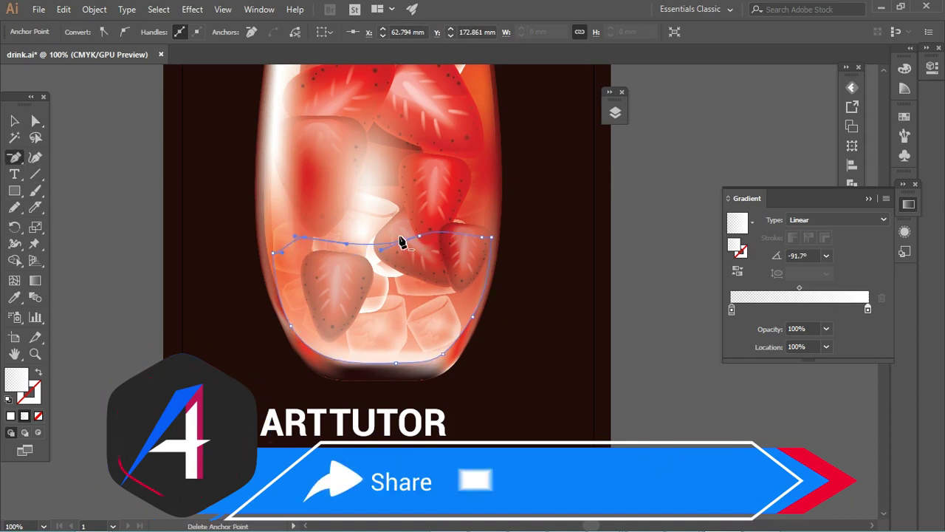
click(419, 240)
key(Return)
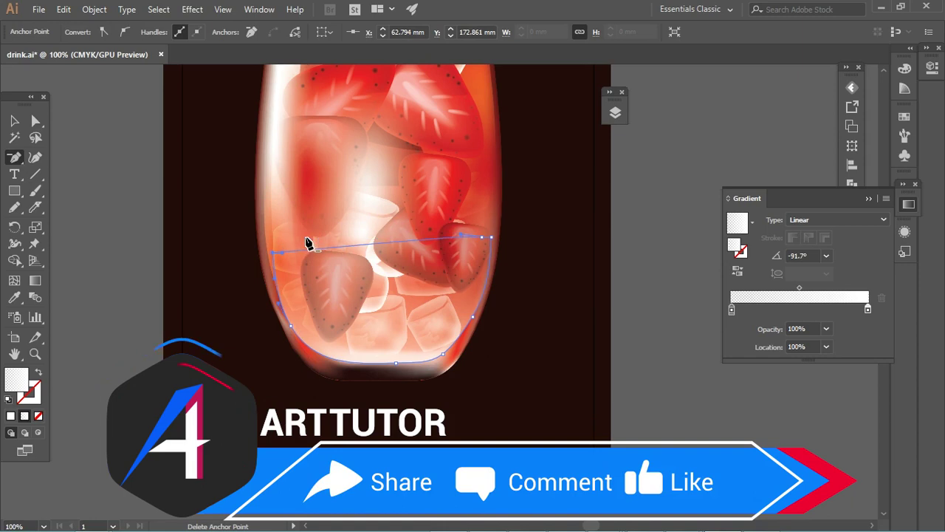
key(a)
click(276, 253)
drag(277, 253, 268, 237)
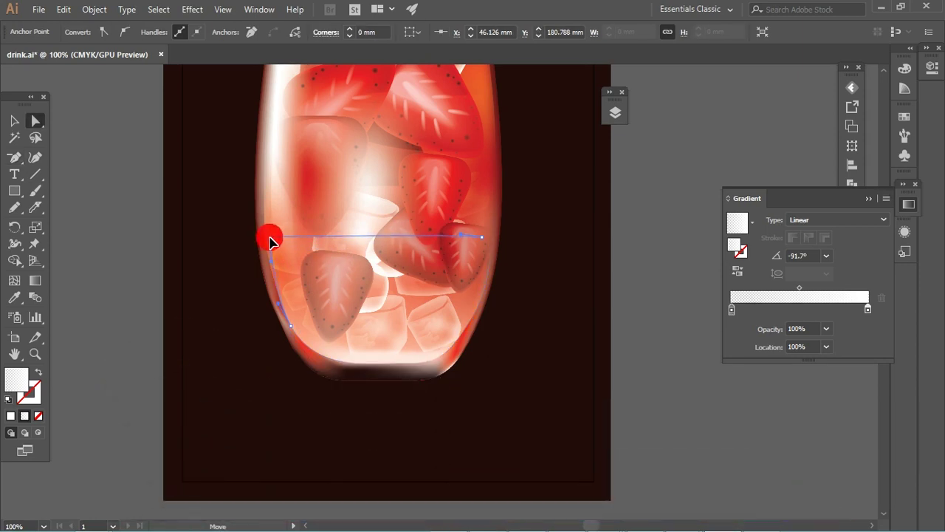
click(491, 238)
key(s)
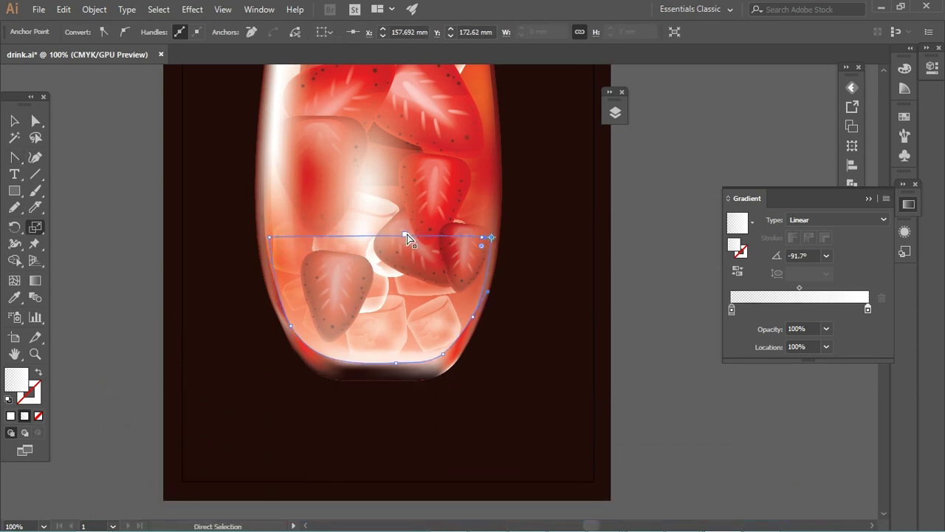
click(14, 157)
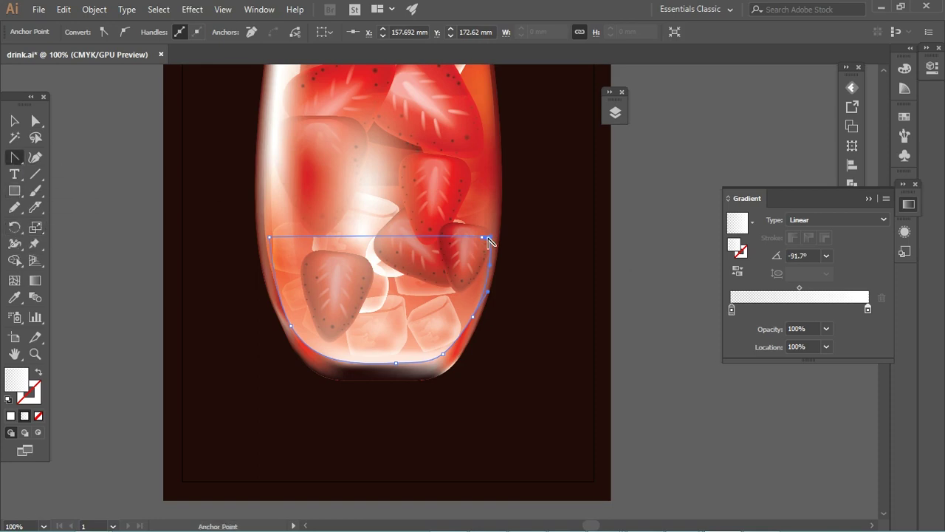
drag(14, 158, 111, 191)
click(483, 243)
click(595, 291)
Clear the selection, zoom out, and select the lower liquid shape
key(v)
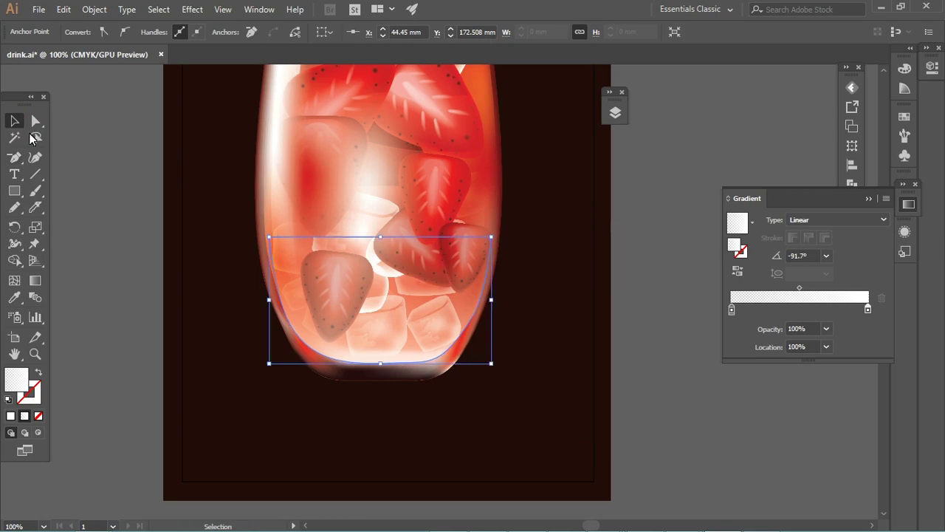
key(ctrl+shift+a)
key(ctrl+minus)
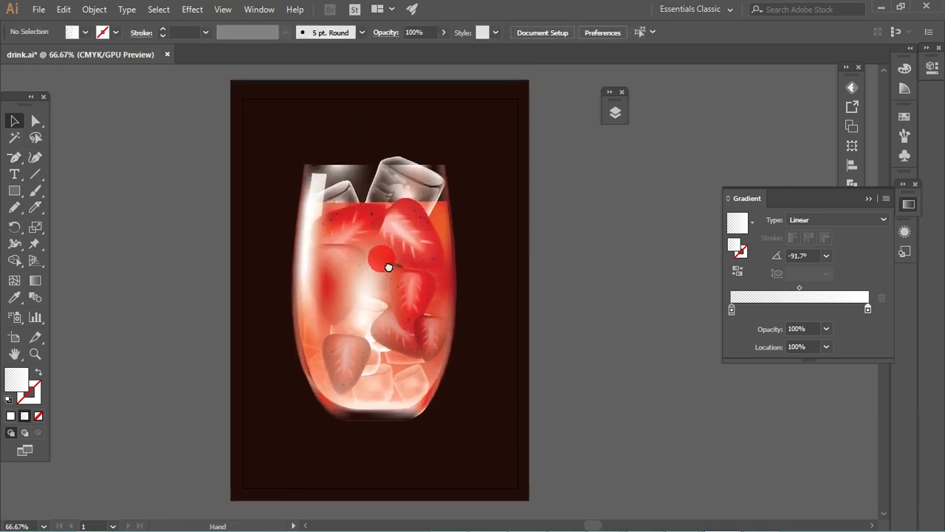
click(397, 177)
click(602, 220)
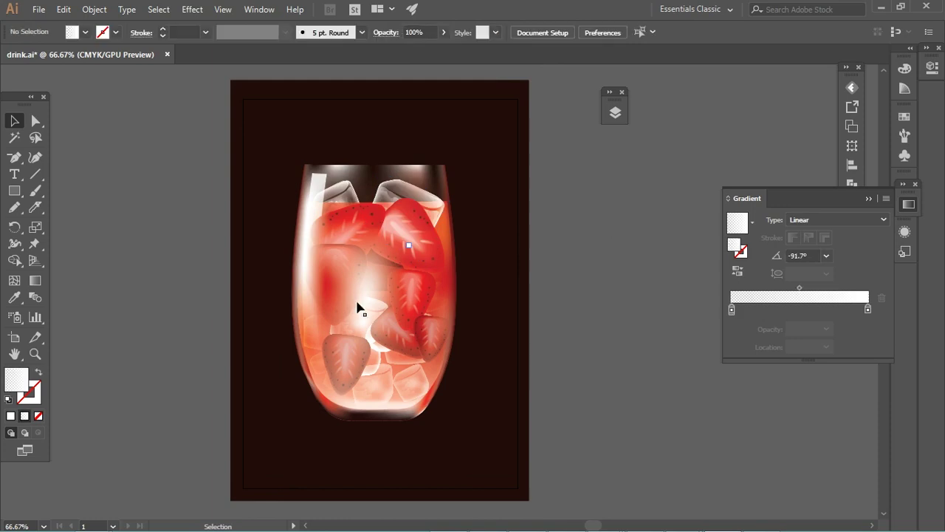
click(377, 317)
click(378, 355)
Lock the lower and mid-glass liquid shapes
click(868, 199)
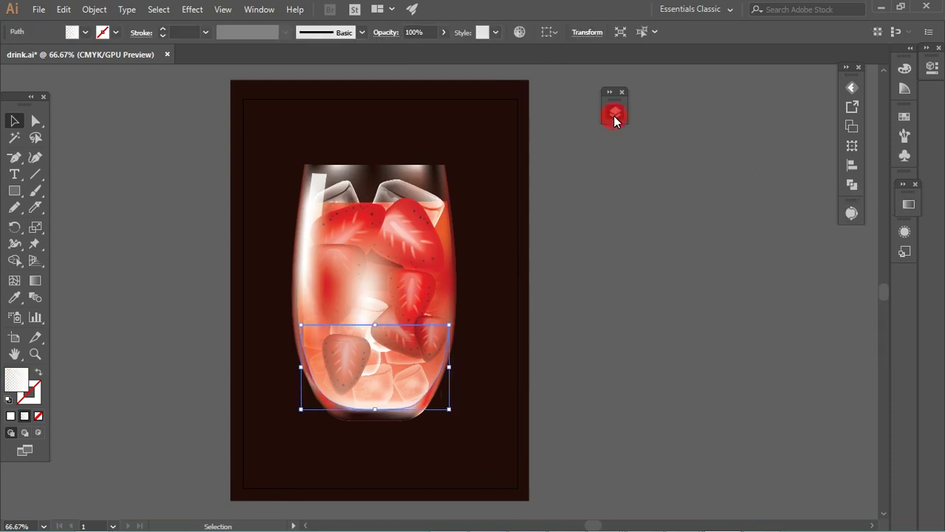
click(615, 113)
click(428, 386)
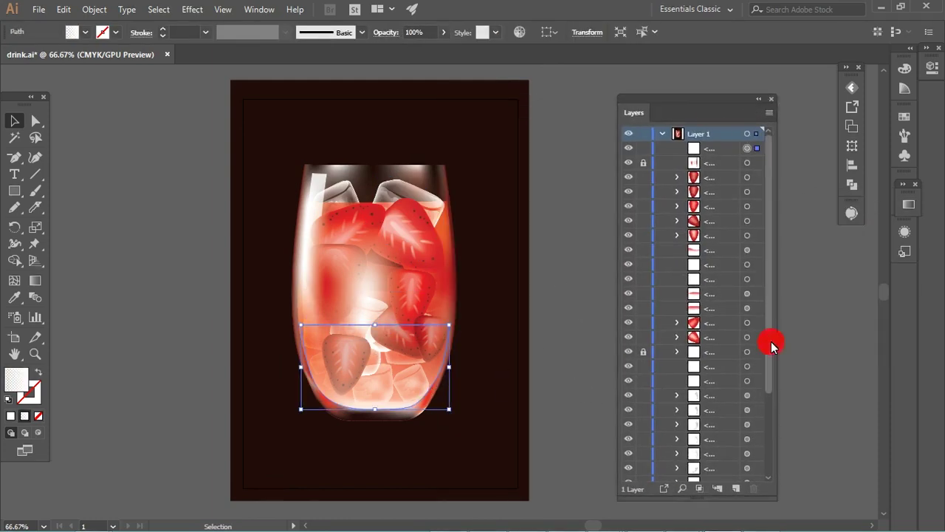
key(ctrl+2)
click(380, 326)
key(ctrl+2)
Undo a strawberry's move and shift an ice cube up into the glass
drag(454, 247, 401, 295)
click(408, 271)
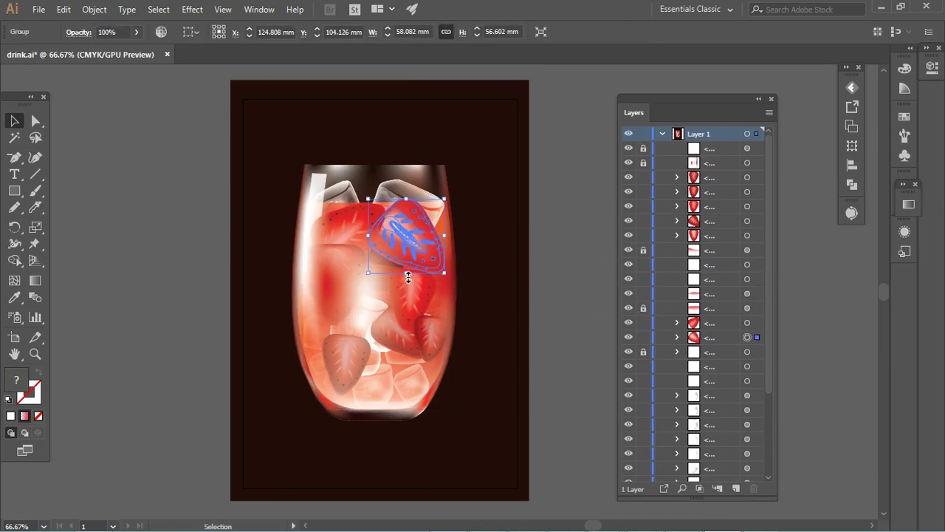
ctrl+click(378, 347)
ctrl+click(380, 354)
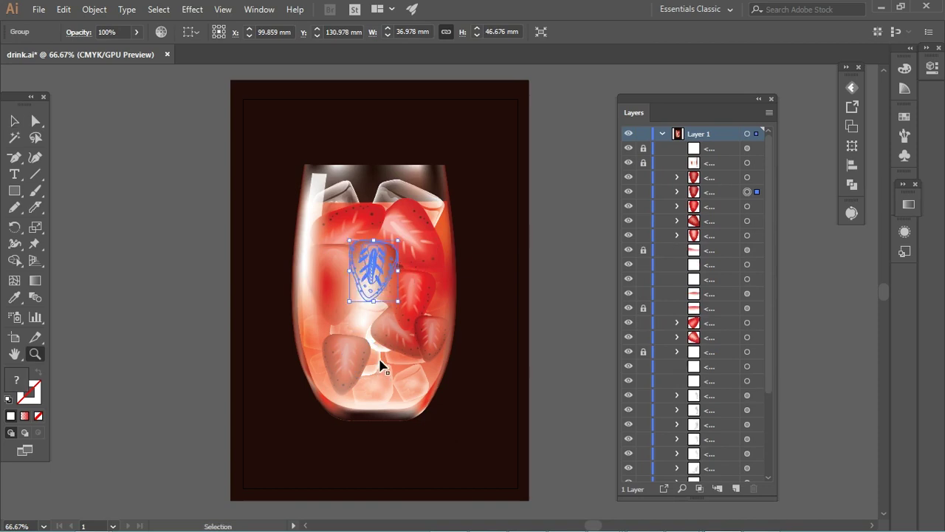
key(ctrl+z)
click(382, 365)
drag(391, 359, 411, 268)
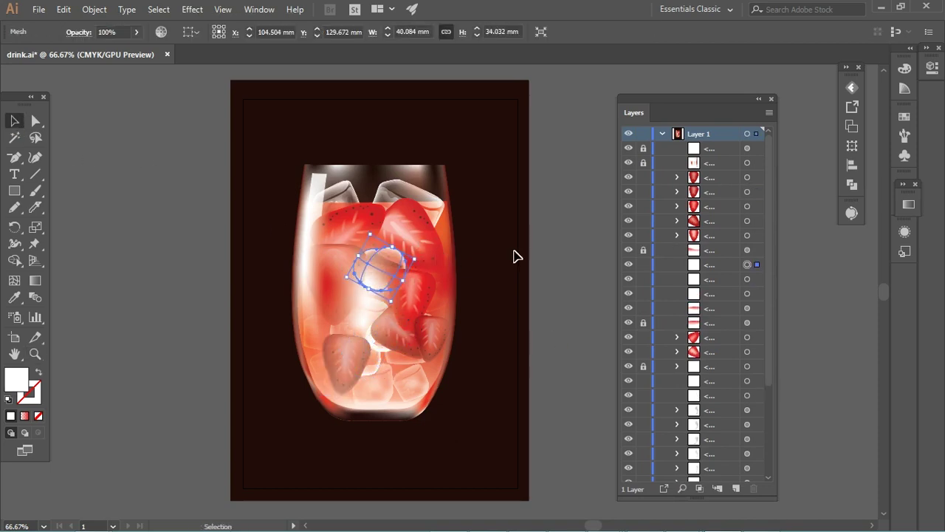
click(580, 236)
drag(443, 179, 383, 187)
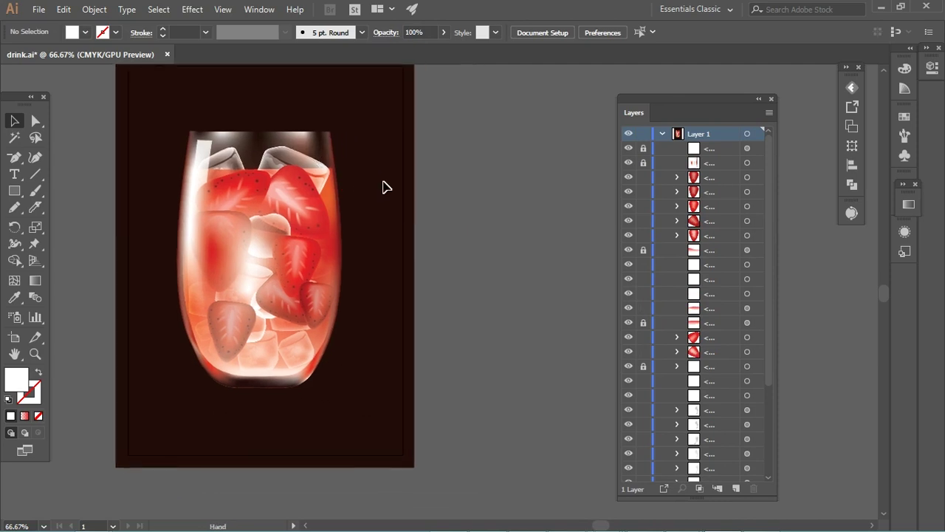
Pull a translucent shape onto the pasteboard and shrink it to bubble size
drag(281, 231, 440, 223)
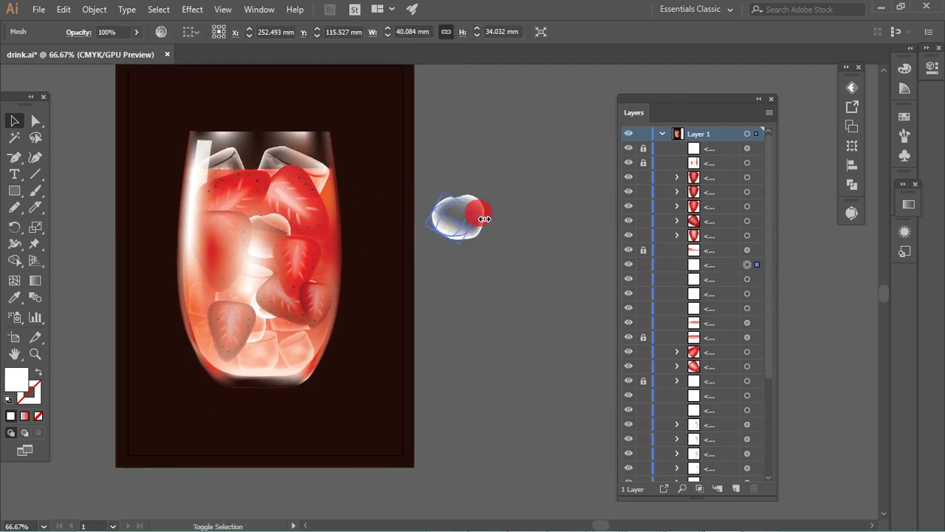
click(476, 229)
click(434, 232)
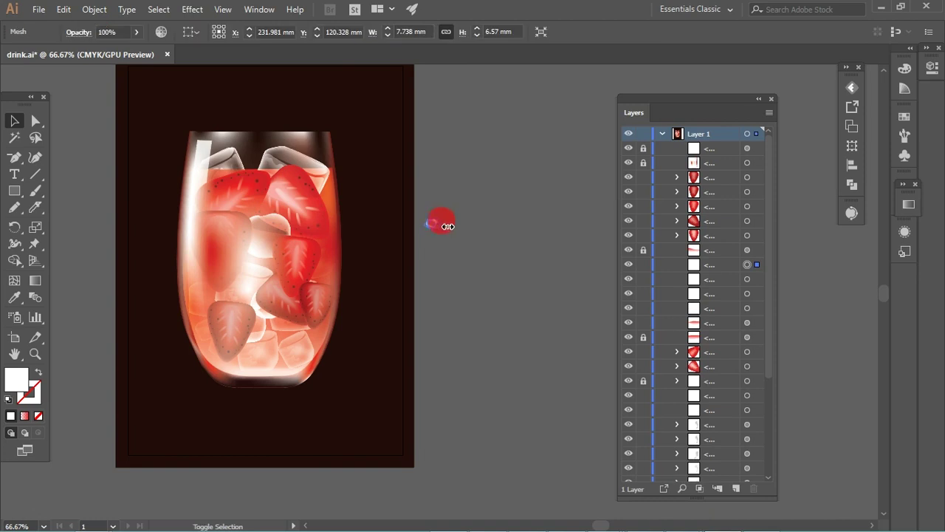
click(460, 226)
click(436, 231)
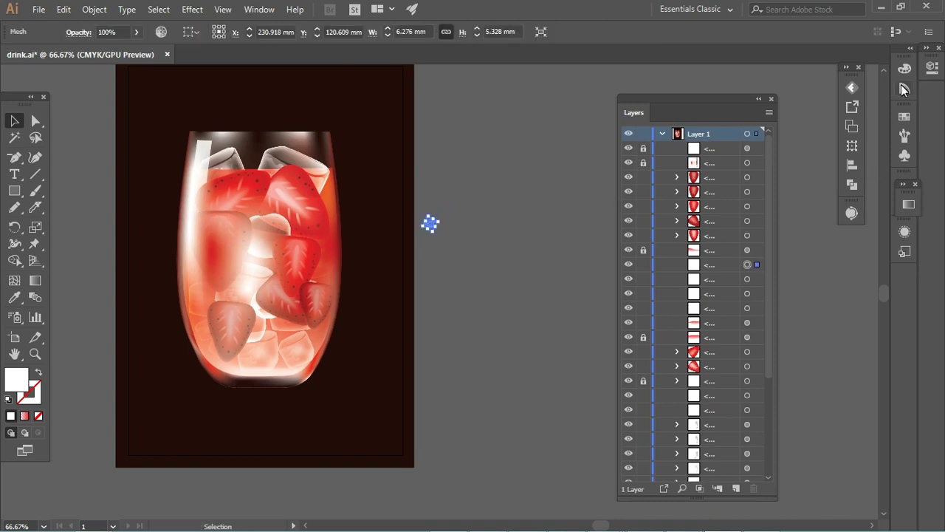
Save the small bubble shape as a new symbol named bubble
click(904, 158)
drag(431, 223, 737, 173)
text(bubb)
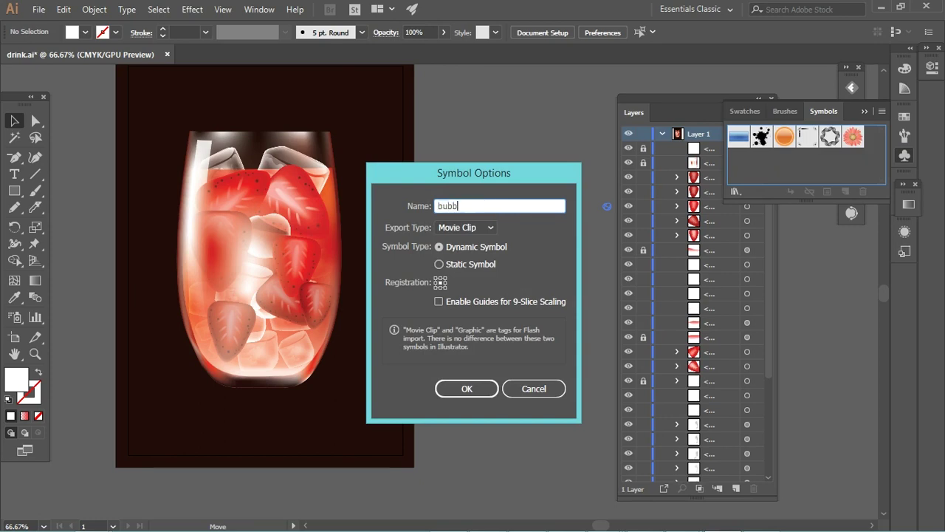
text(le)
key(Return)
click(496, 209)
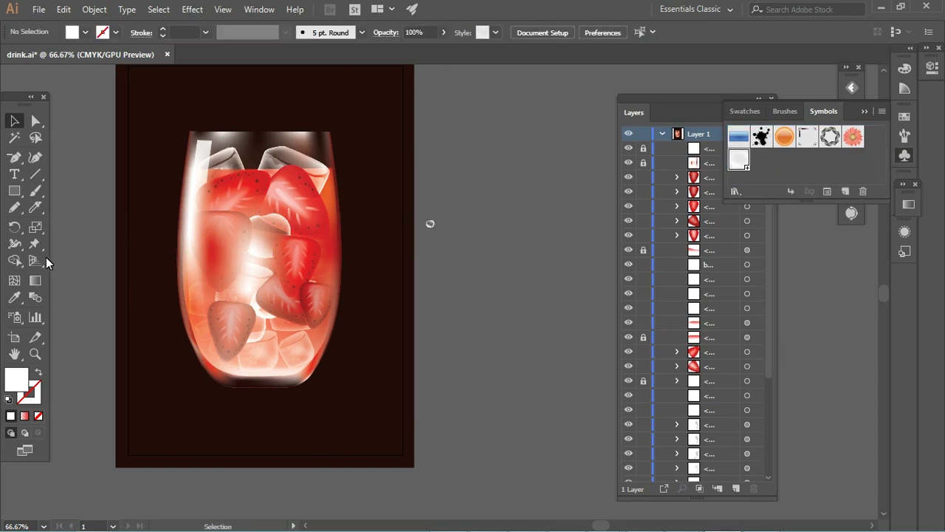
click(14, 318)
Spray bubble symbols across the glass, then enlarge some with the Symbol Sizer
mouse_move(316, 231)
mouse_down()
mouse_move(295, 329)
mouse_move(288, 293)
mouse_move(316, 200)
mouse_move(273, 177)
mouse_move(214, 166)
mouse_move(231, 367)
mouse_move(240, 354)
mouse_move(247, 365)
mouse_move(325, 221)
mouse_move(235, 200)
mouse_up()
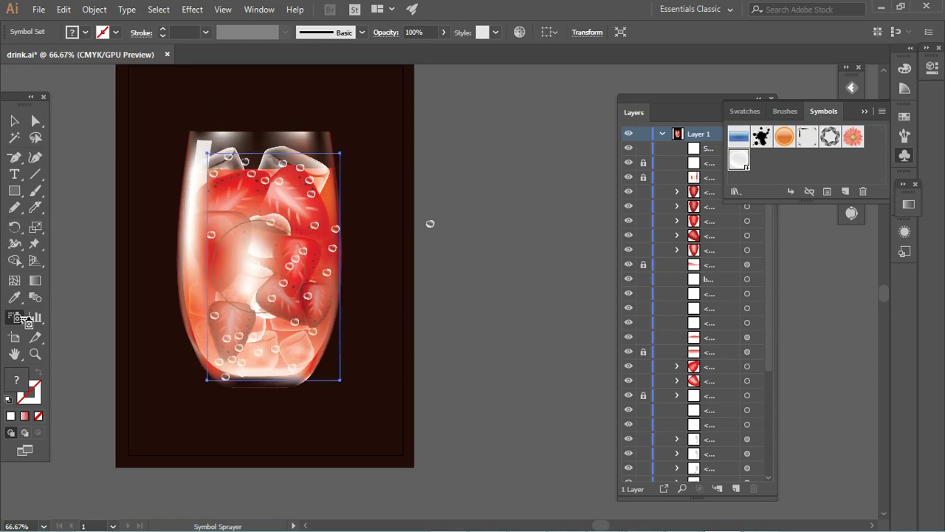
drag(15, 317, 81, 365)
mouse_move(157, 369)
mouse_down()
mouse_move(240, 231)
mouse_move(233, 388)
mouse_up()
mouse_move(362, 235)
mouse_down()
mouse_move(281, 375)
mouse_move(312, 258)
mouse_move(265, 249)
mouse_move(316, 179)
mouse_move(310, 185)
mouse_up()
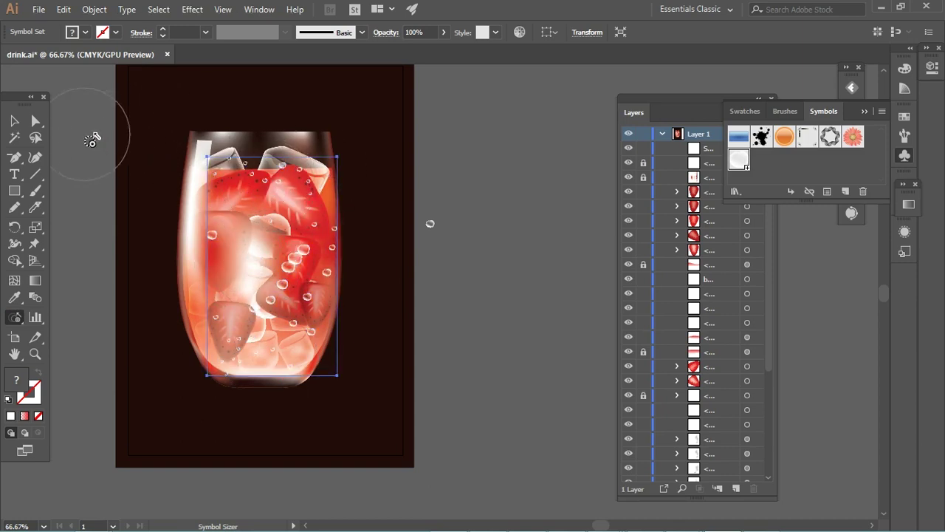
Shrink the bubble set, make the central bubbles more translucent, and nudge the set up
click(14, 121)
drag(337, 156, 329, 170)
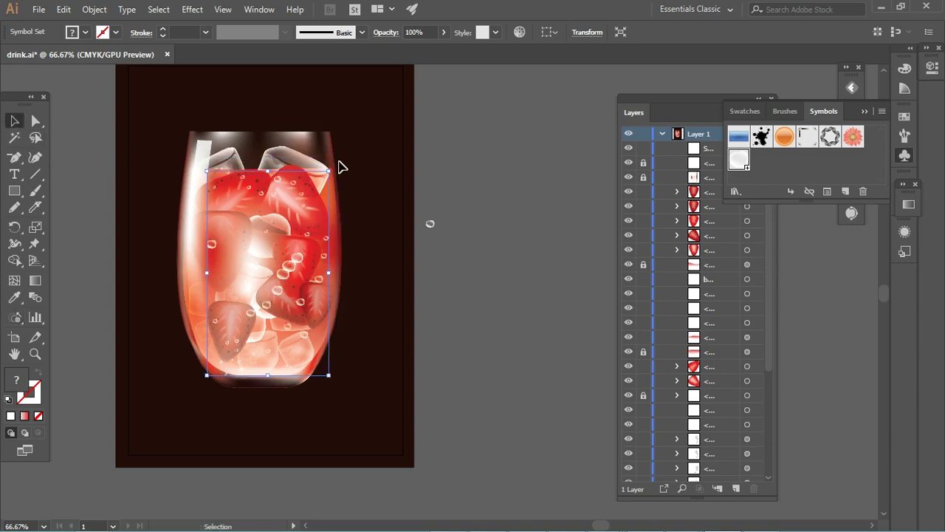
drag(14, 317, 110, 416)
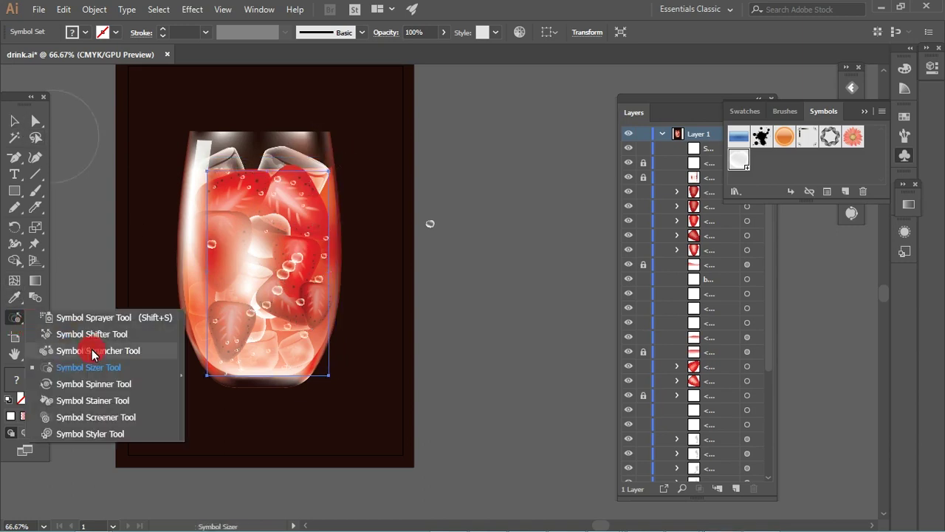
drag(293, 288, 306, 264)
key(v)
mouse_move(291, 266)
mouse_down()
mouse_move(270, 281)
mouse_move(283, 302)
mouse_move(337, 281)
mouse_up()
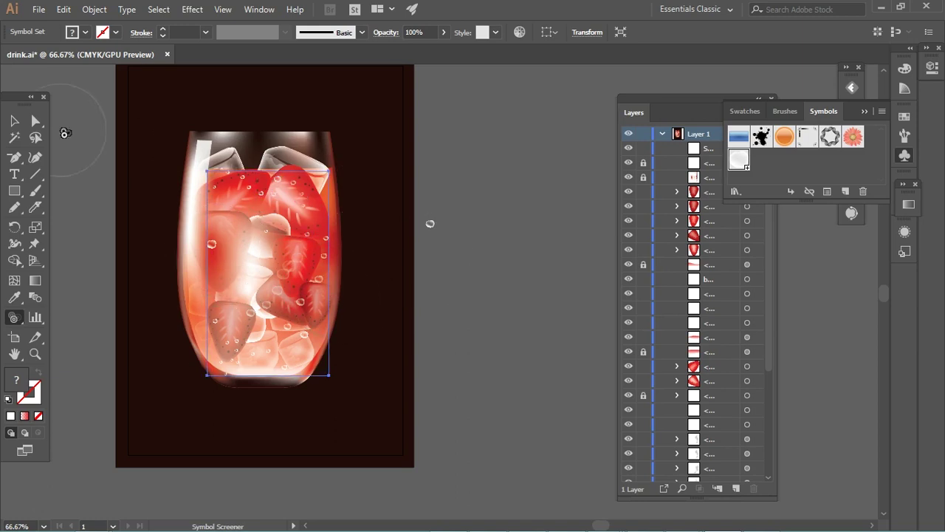
key(v)
click(93, 199)
key(ctrl+1)
click(270, 189)
key(shift+Up)
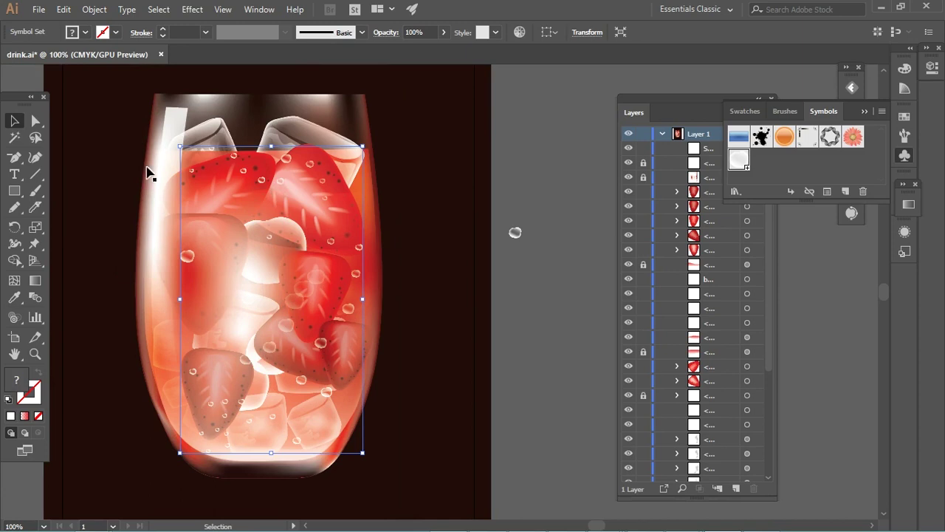
Scrunch the bubbles together, shift those near the centre, and vary lower-right transparency
drag(15, 316, 78, 348)
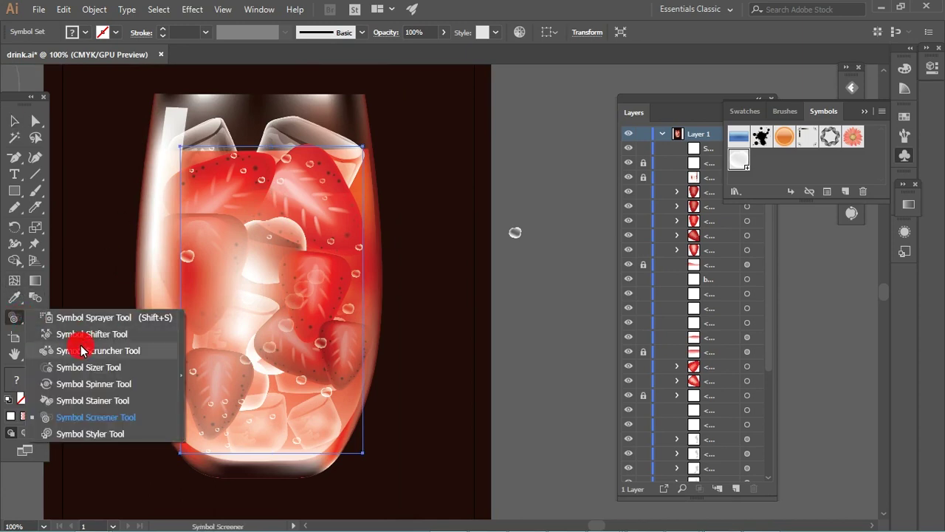
drag(186, 288, 245, 403)
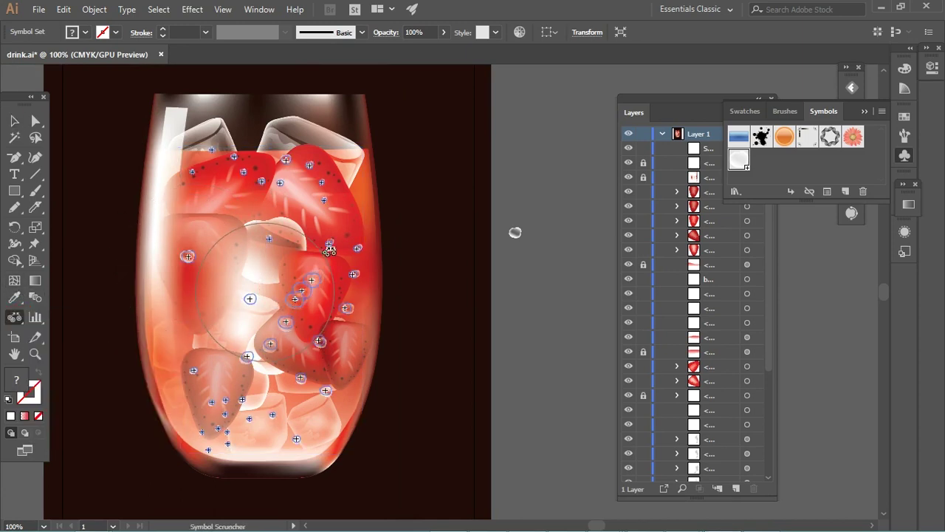
mouse_move(15, 318)
mouse_down()
mouse_move(99, 437)
mouse_move(92, 334)
mouse_up()
drag(291, 306, 289, 302)
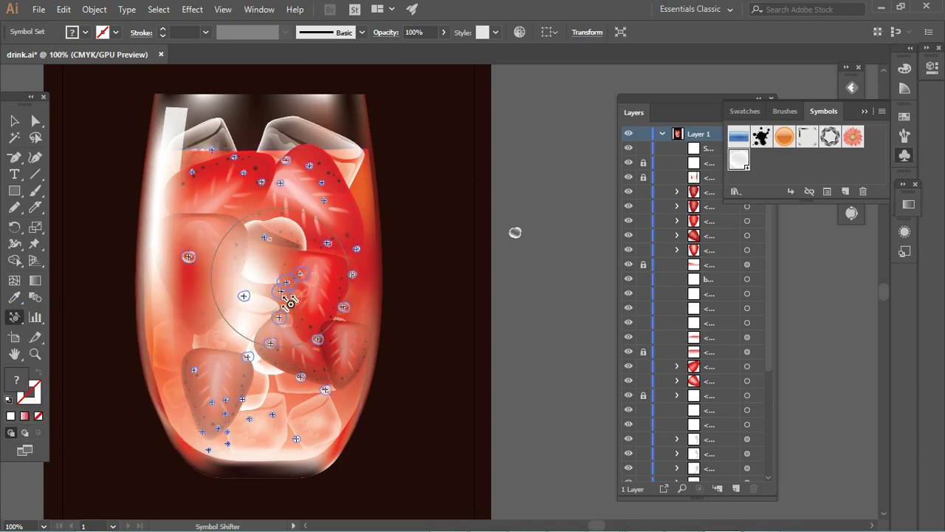
drag(15, 317, 100, 428)
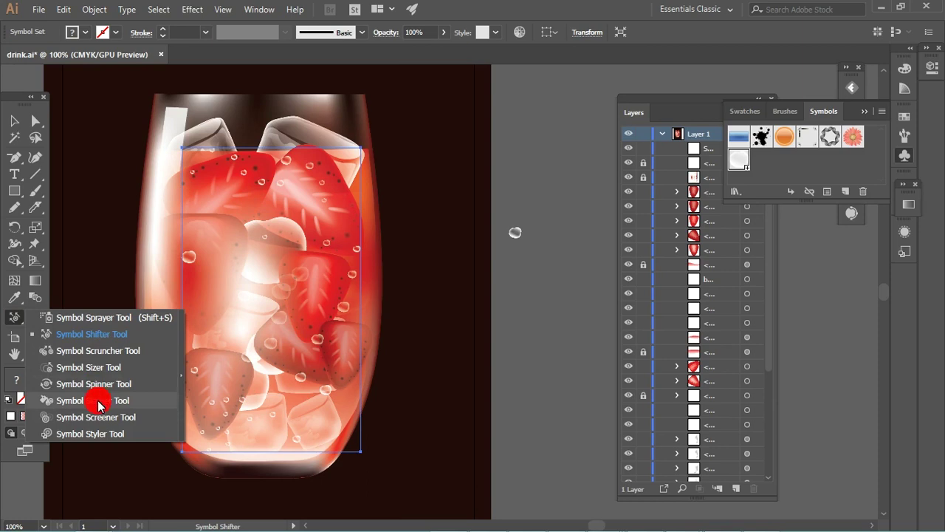
drag(267, 360, 291, 329)
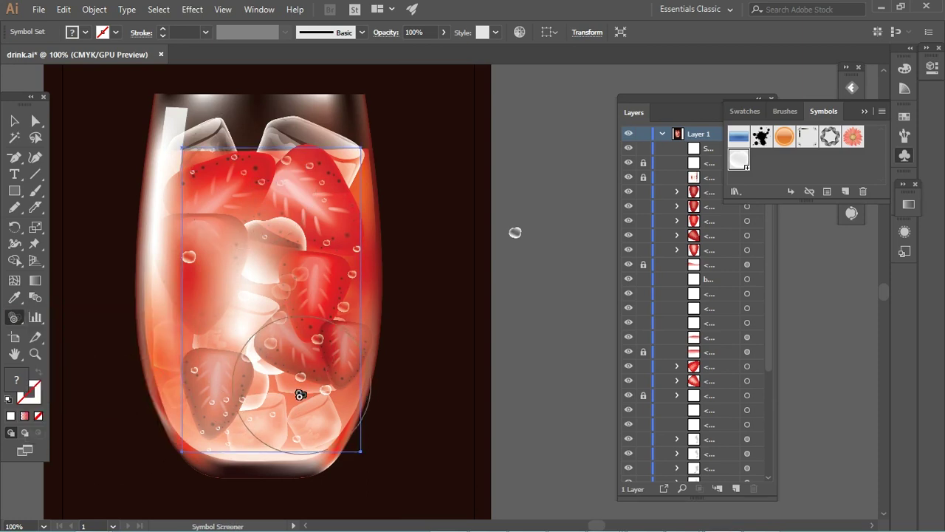
Spray more bubbles into the upper-middle, right side and bottom of the drink
drag(15, 317, 89, 310)
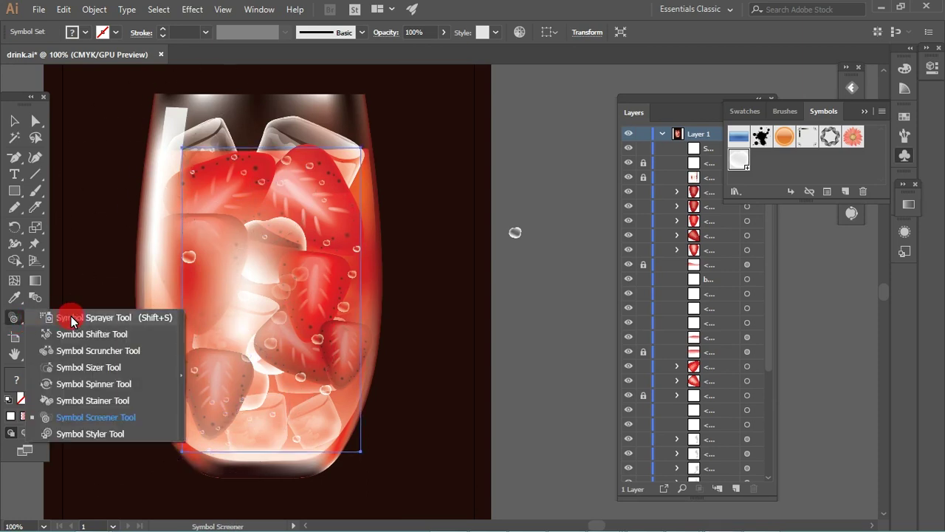
drag(257, 194, 248, 254)
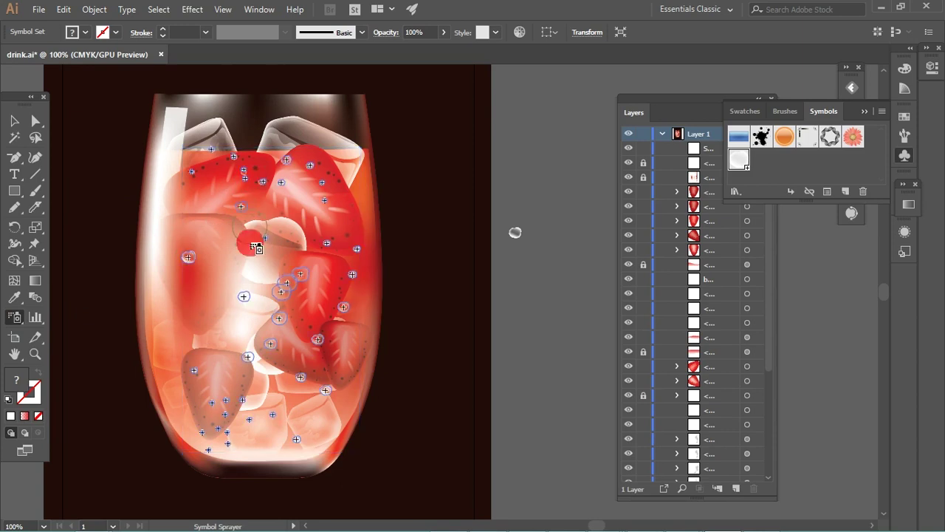
drag(186, 325, 194, 433)
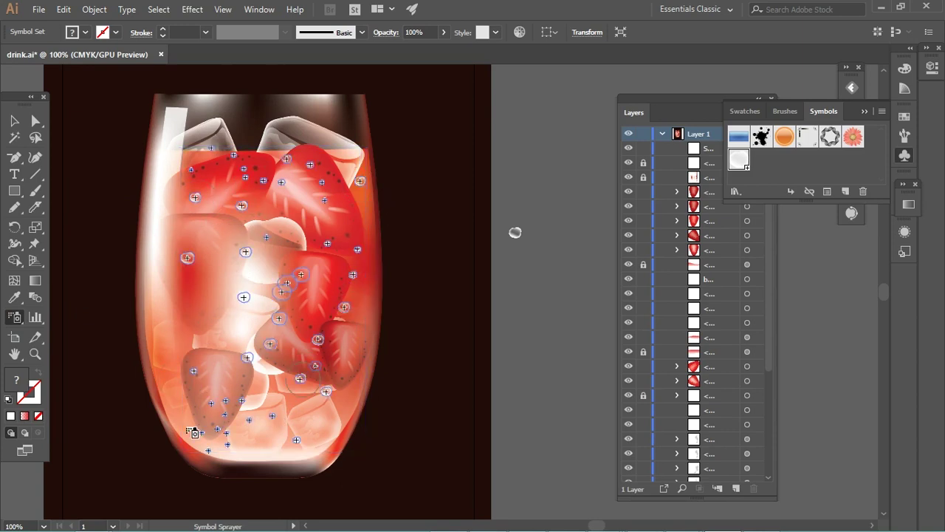
click(15, 119)
Save the drawing as drink.ai and collapse the swatches and symbols panels
click(548, 288)
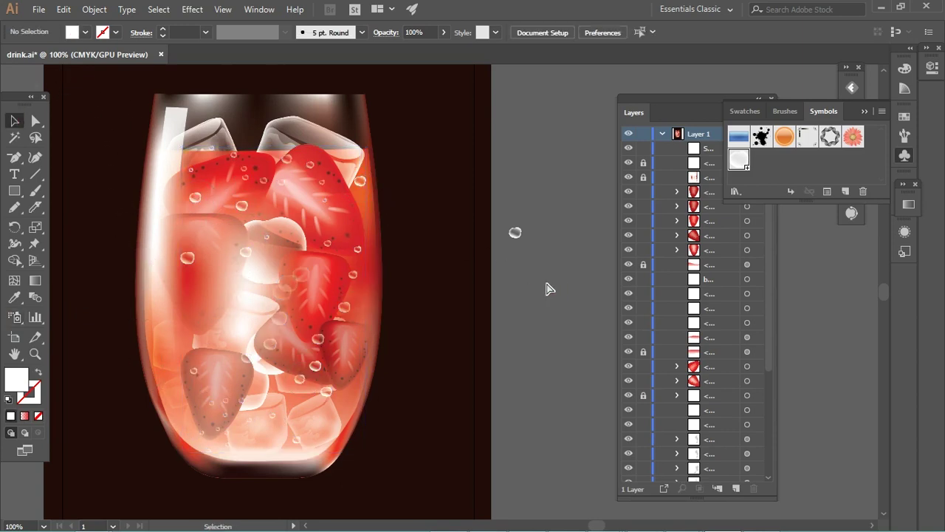
key(ctrl+minus)
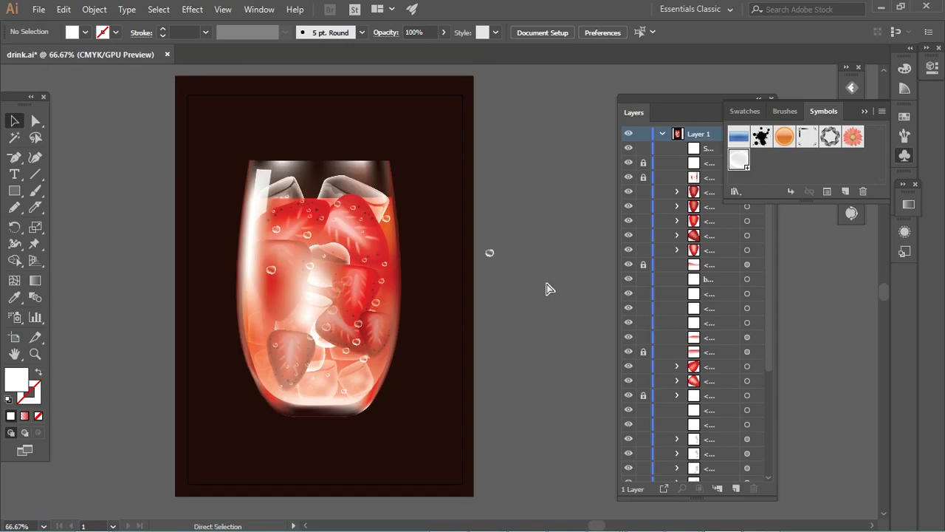
key(ctrl+s)
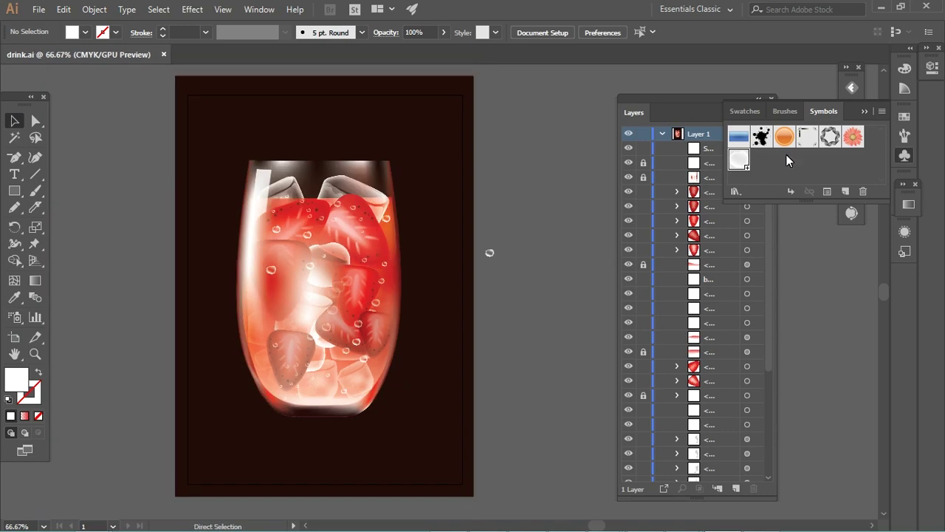
click(343, 285)
key(a)
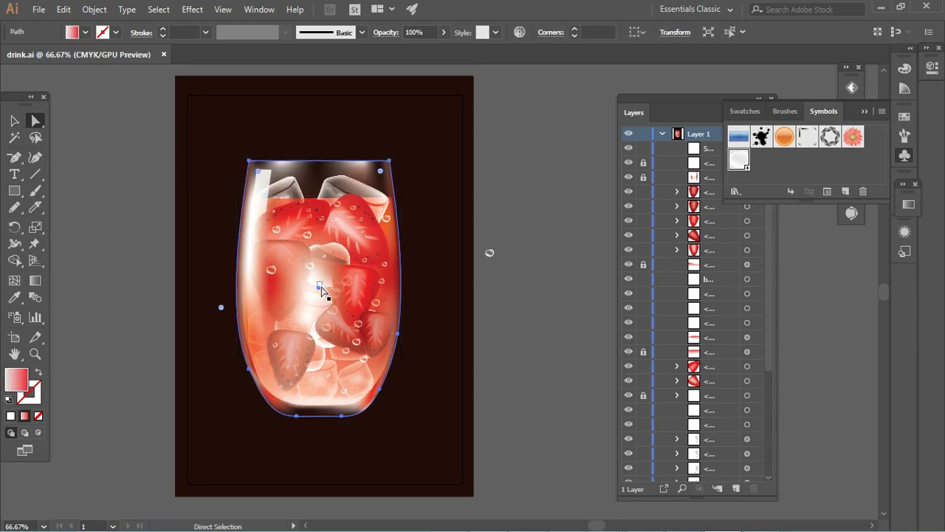
click(865, 112)
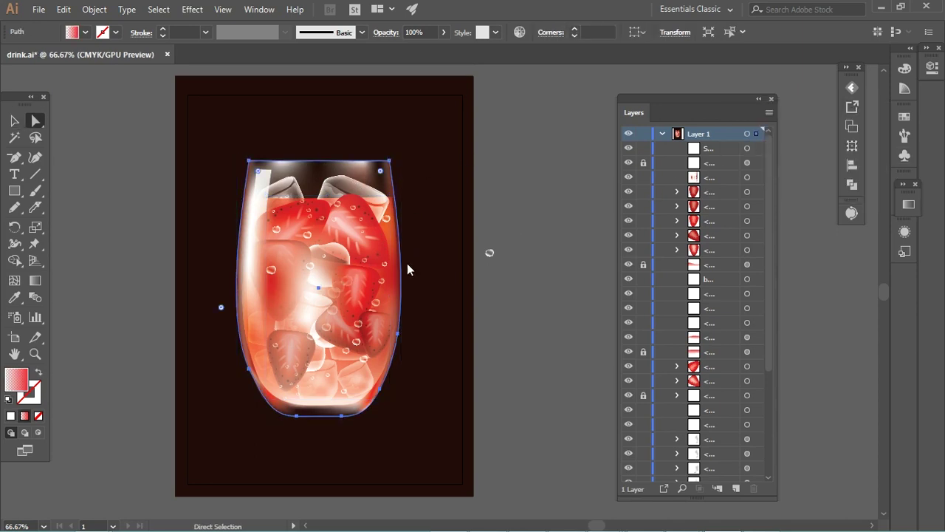
click(748, 177)
key(v)
click(502, 229)
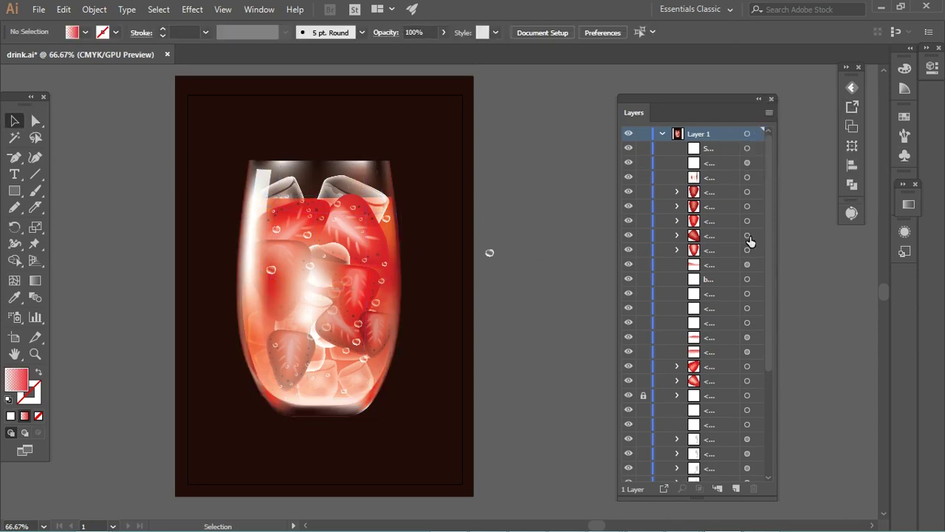
Move the bubble symbol set sublayer down two places in the Layers panel
click(636, 150)
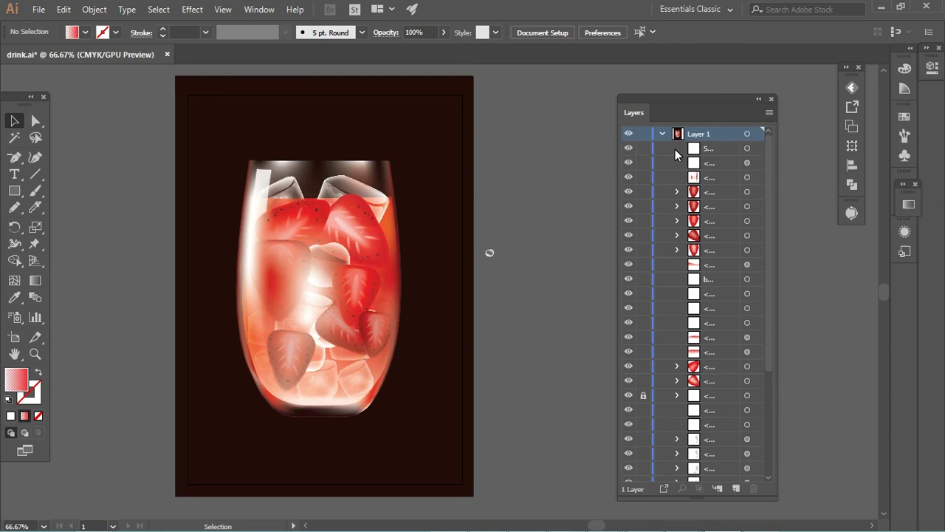
drag(674, 151, 691, 180)
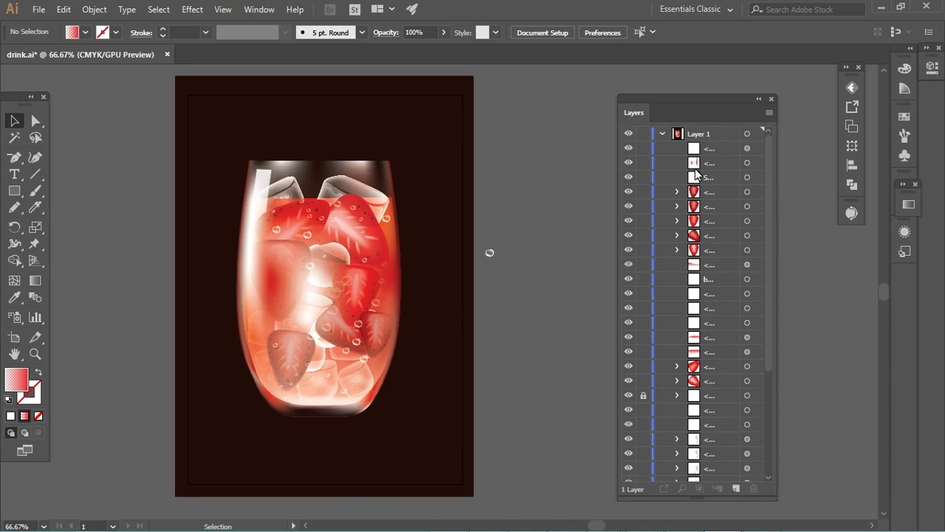
click(279, 232)
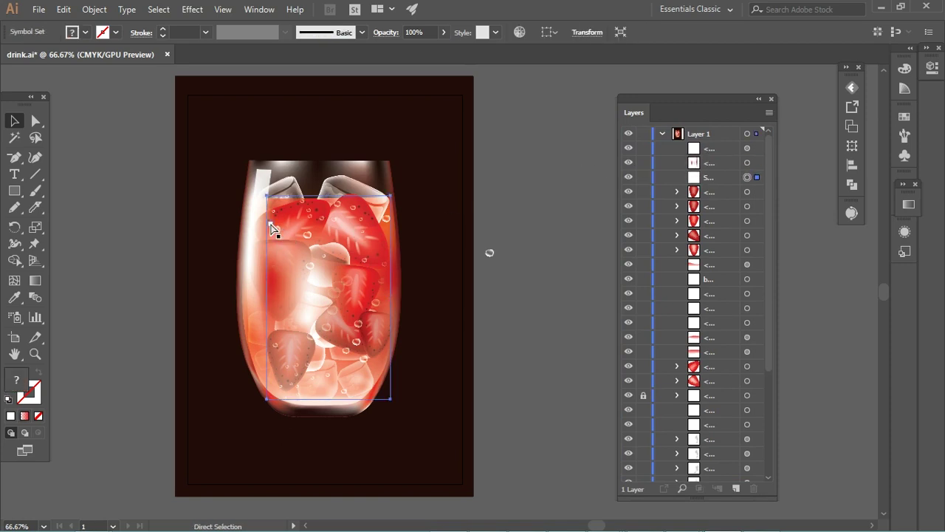
click(728, 278)
click(748, 293)
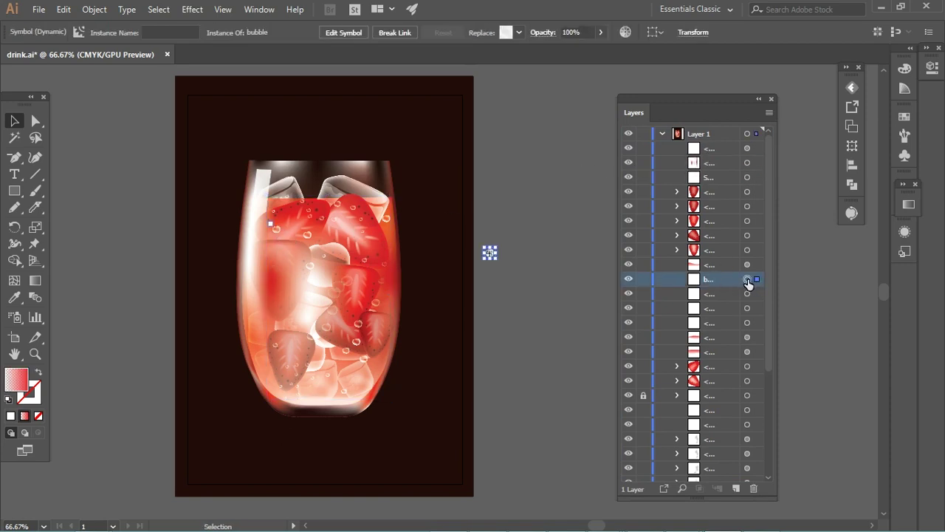
click(747, 322)
drag(767, 341, 758, 470)
Hide the dark background and bring an empty area of canvas into view
click(747, 459)
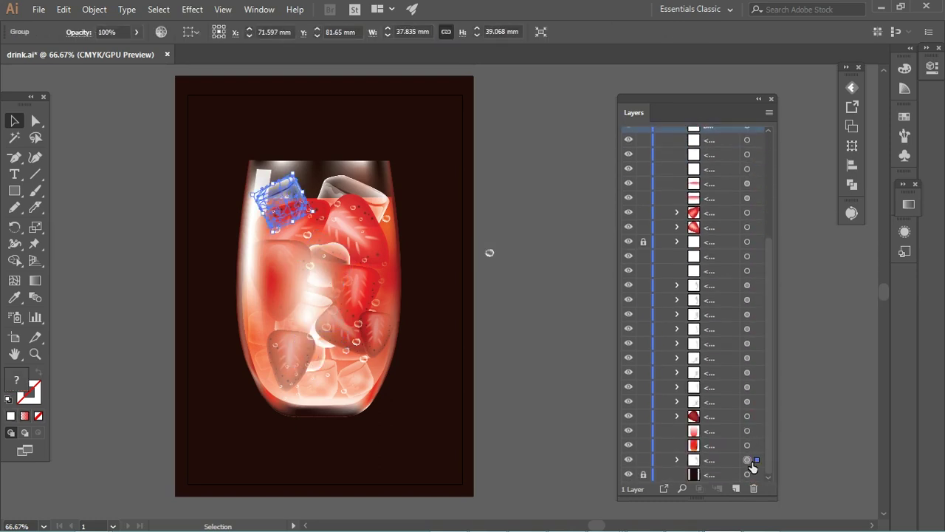
click(747, 430)
click(747, 416)
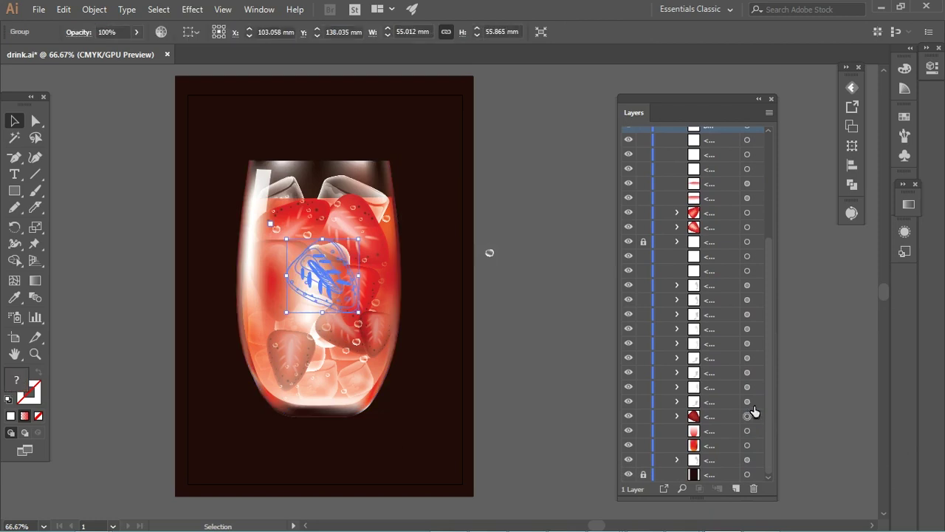
click(629, 474)
scroll(352, 268, up, 3)
mouse_move(352, 268)
mouse_down()
mouse_move(445, 308)
mouse_move(326, 320)
mouse_up()
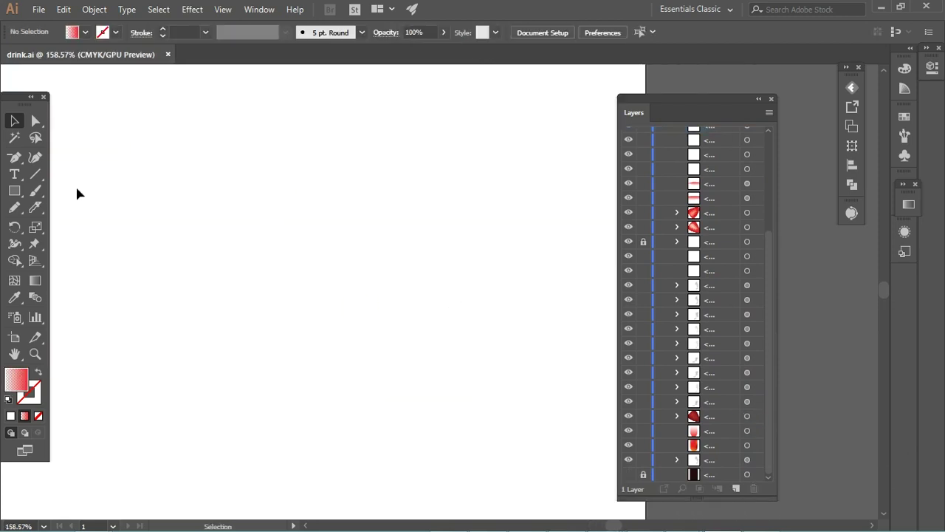
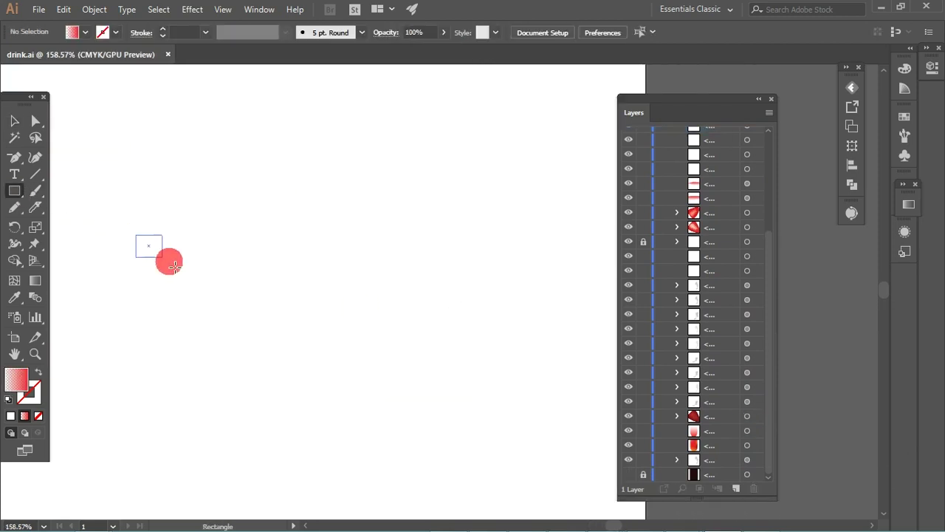
Draw a long rectangle and give it a 0° Linear gradient with a fully opaque left stop
drag(135, 234, 389, 286)
click(14, 121)
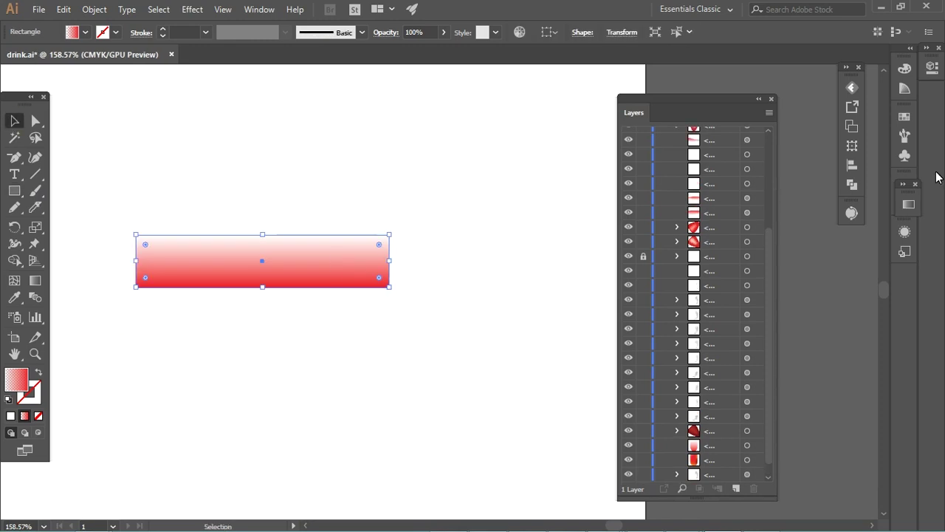
click(909, 204)
click(827, 219)
click(821, 231)
click(776, 255)
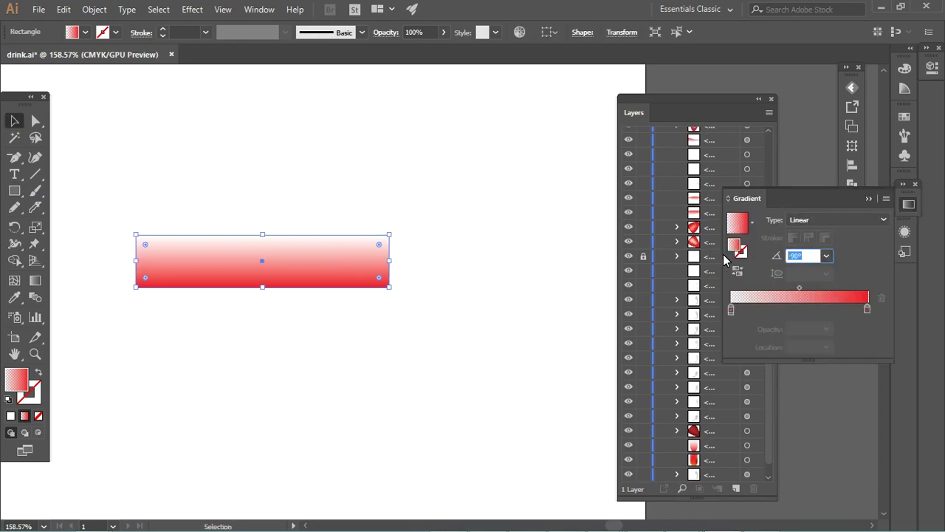
text(0)
click(730, 310)
click(826, 329)
click(843, 498)
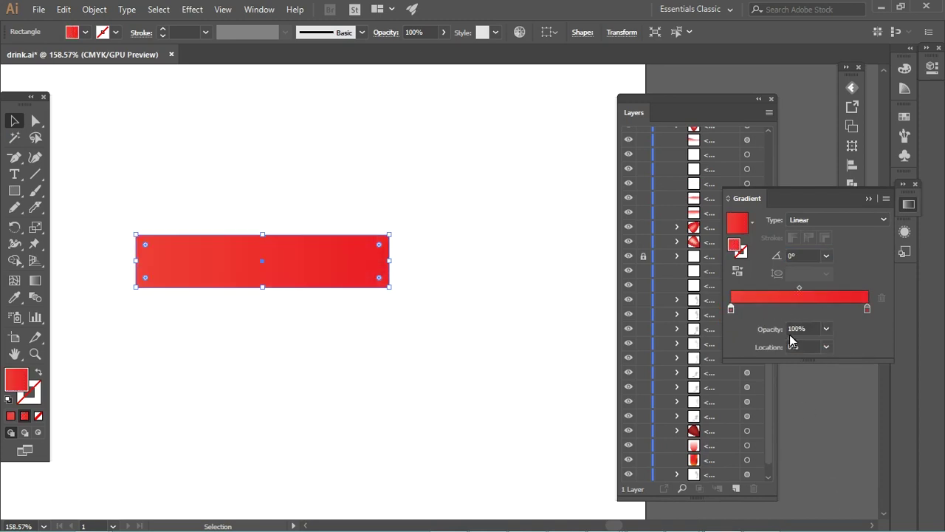
Turn the right gradient stop magenta and add a new white stop
click(868, 309)
double_click(867, 309)
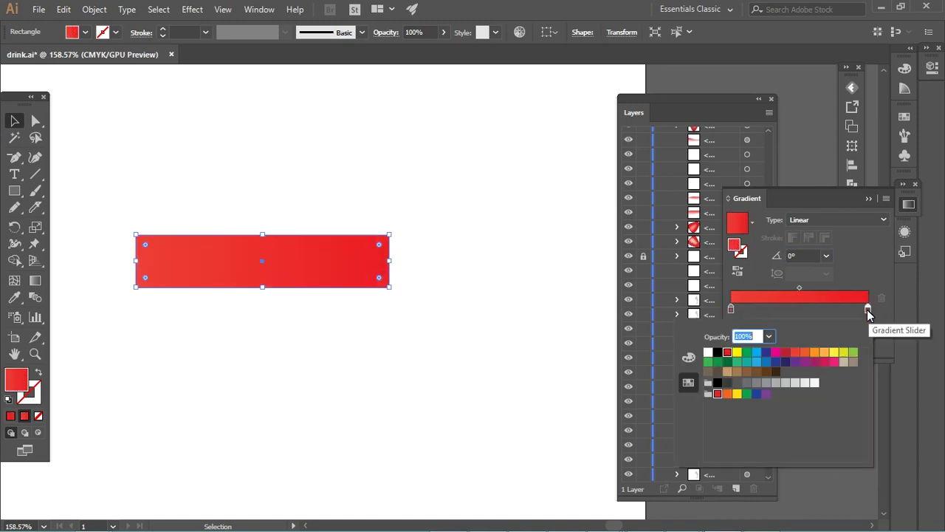
click(776, 352)
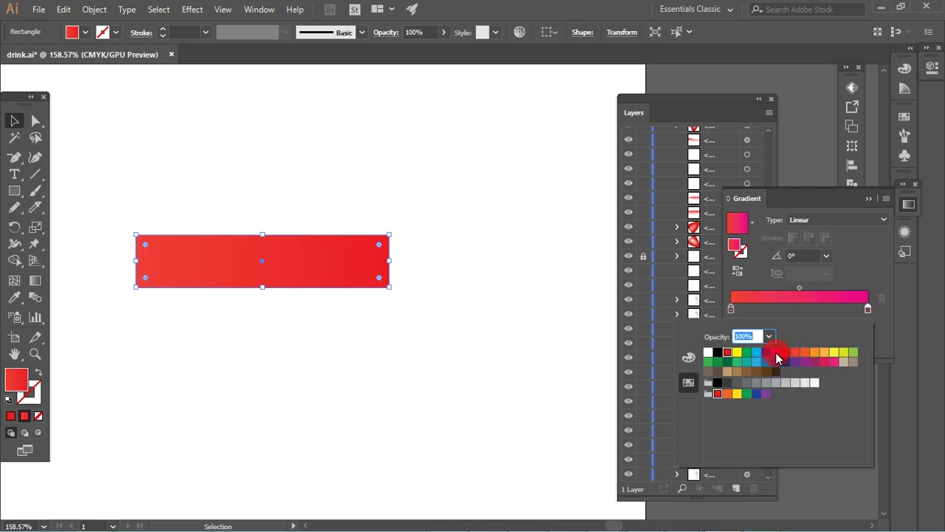
click(780, 311)
double_click(830, 309)
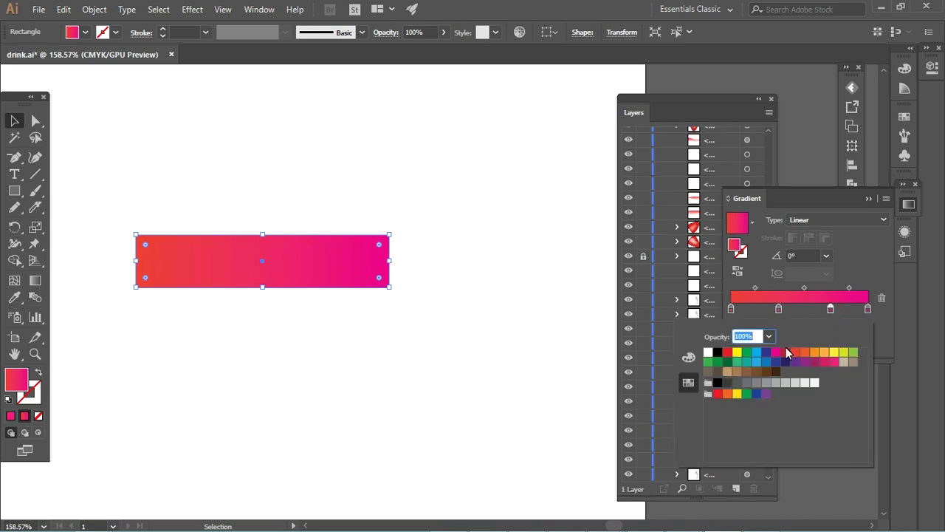
click(710, 353)
Move the added white stop to about 28% and add a red stop near the middle
double_click(779, 309)
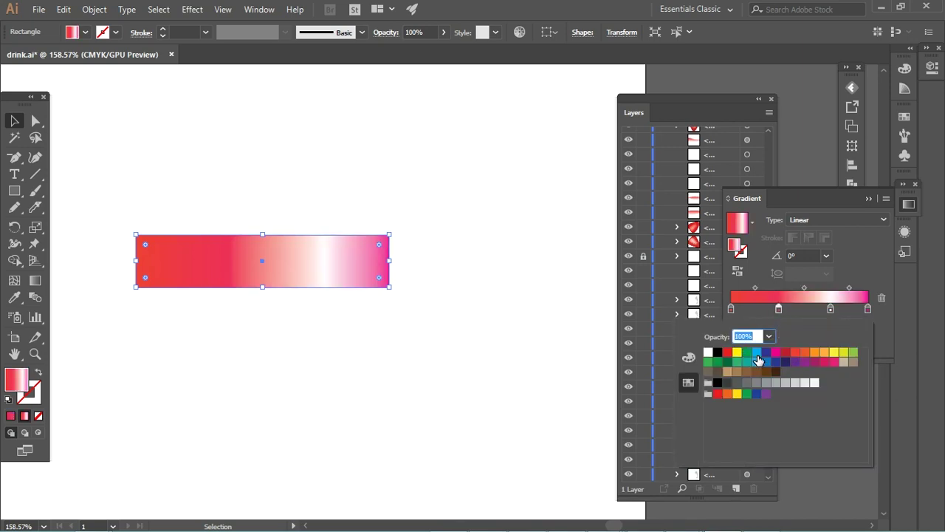
drag(779, 310, 769, 313)
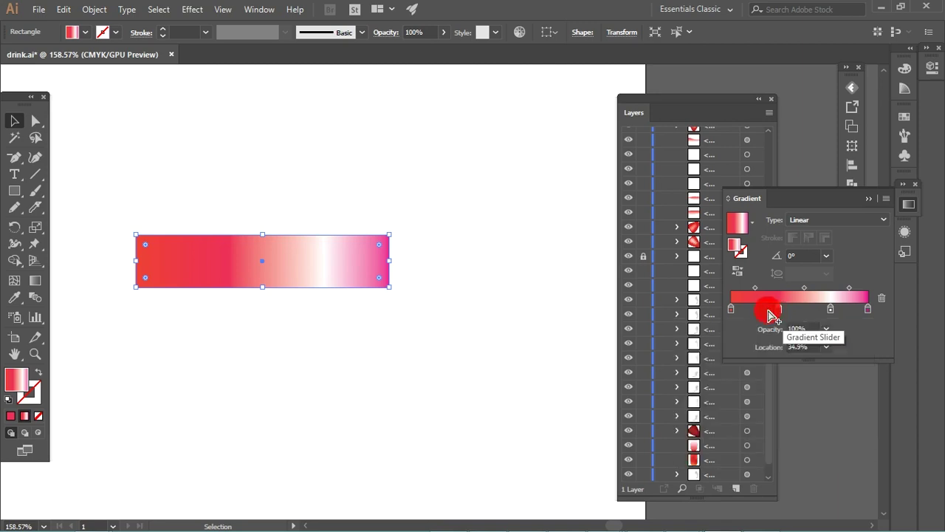
double_click(763, 309)
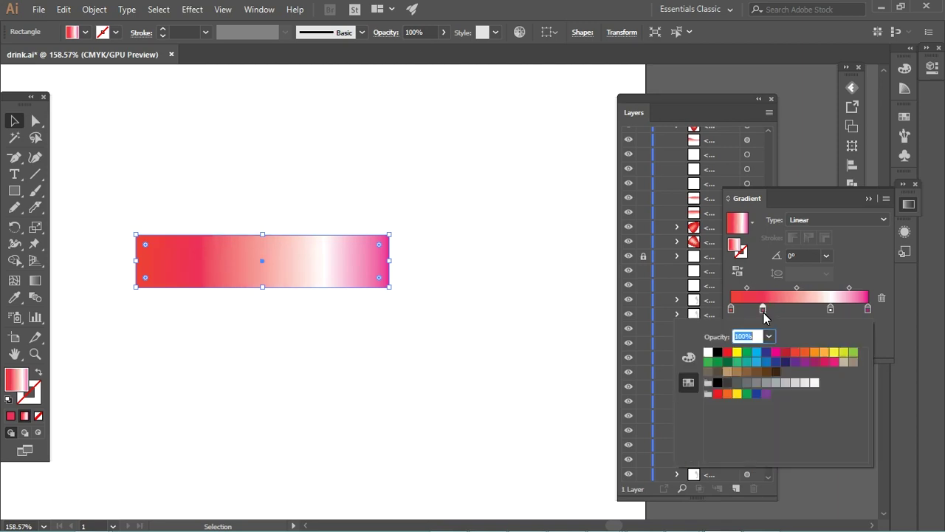
click(707, 352)
click(800, 310)
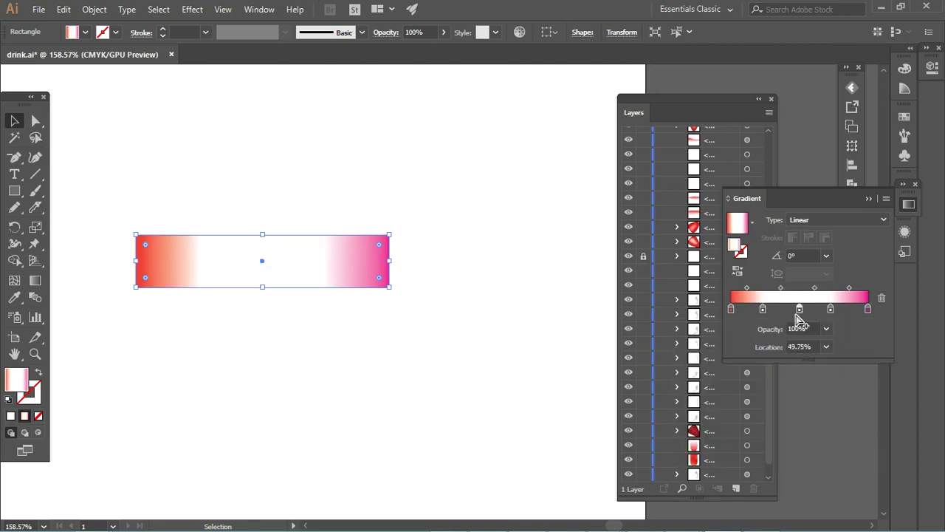
double_click(797, 314)
click(727, 352)
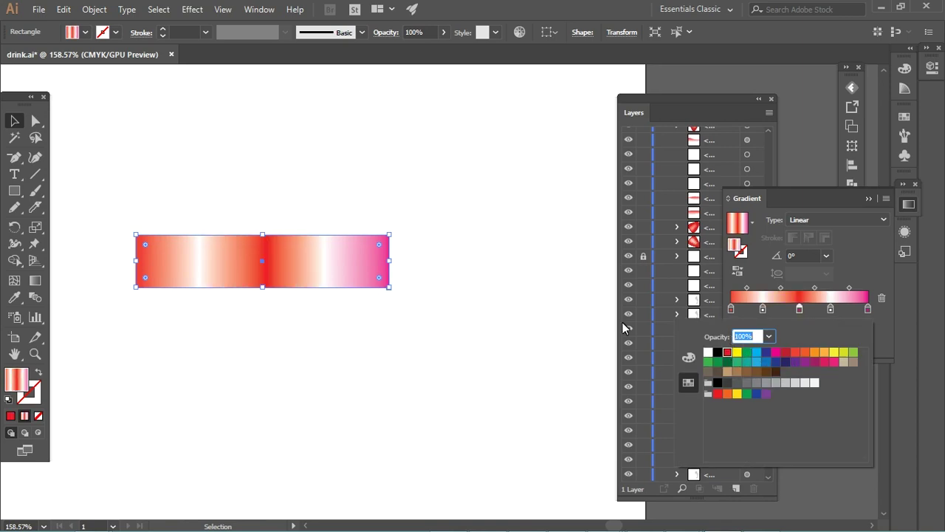
click(745, 291)
Widen the left red band to about 14%, place the white band, and make the 51.73% stop bright red
click(737, 292)
drag(737, 291, 756, 303)
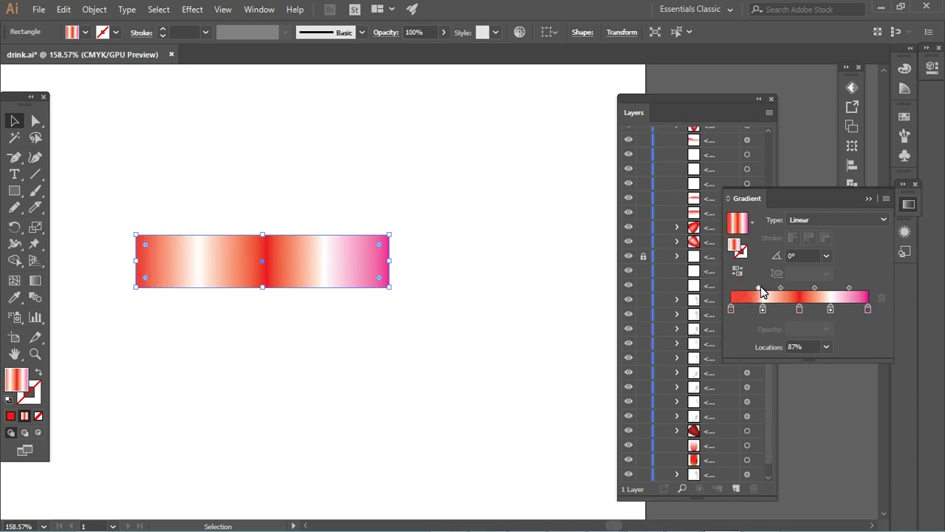
drag(732, 309, 785, 316)
double_click(785, 310)
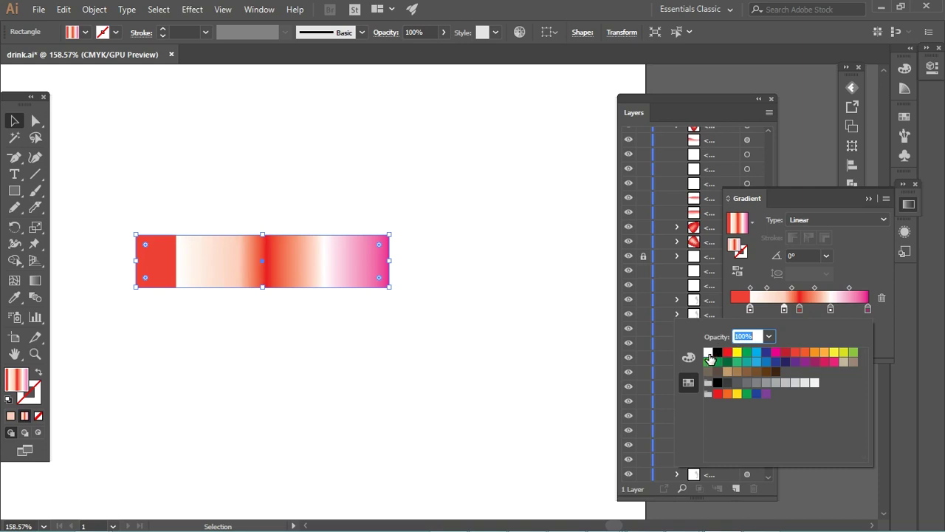
click(711, 359)
click(784, 309)
drag(783, 310, 788, 316)
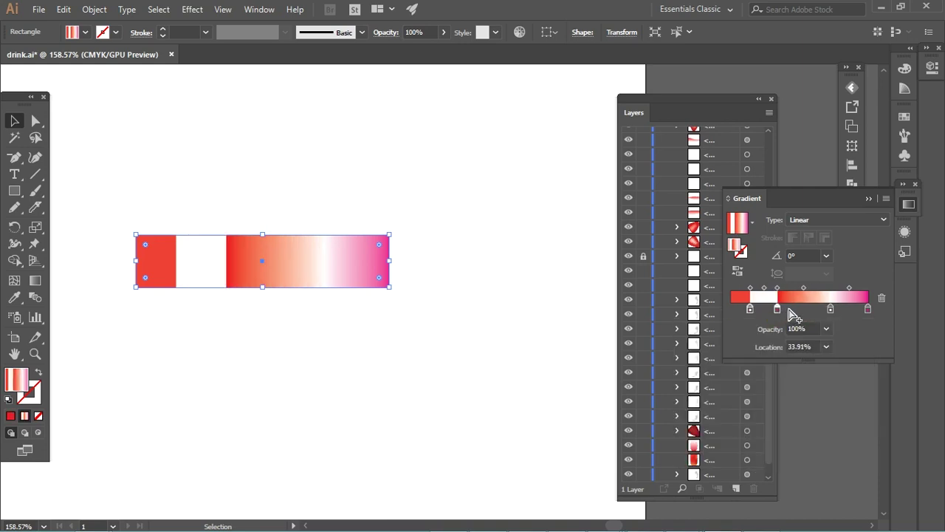
double_click(801, 309)
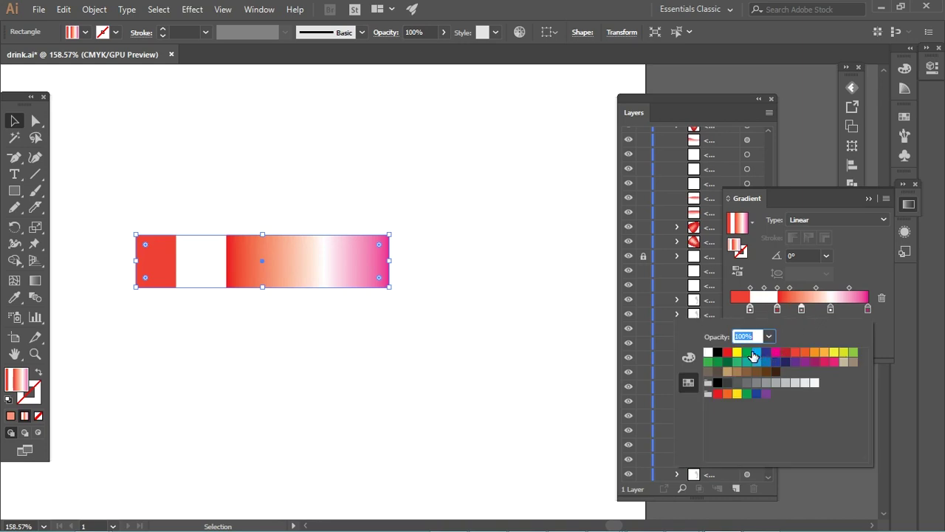
click(728, 352)
drag(801, 309, 805, 289)
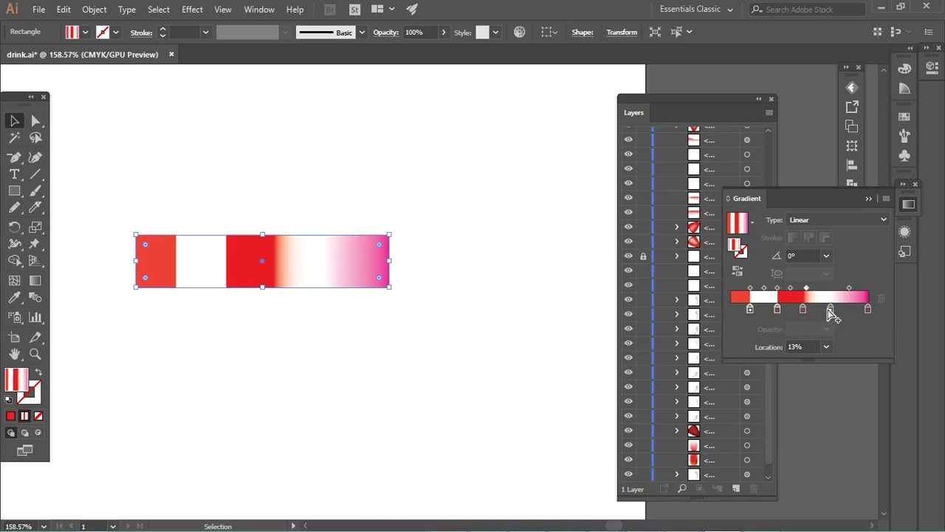
Add and then remove an extra stop near 58%, and turn the pink right-side stop red
click(829, 309)
click(812, 311)
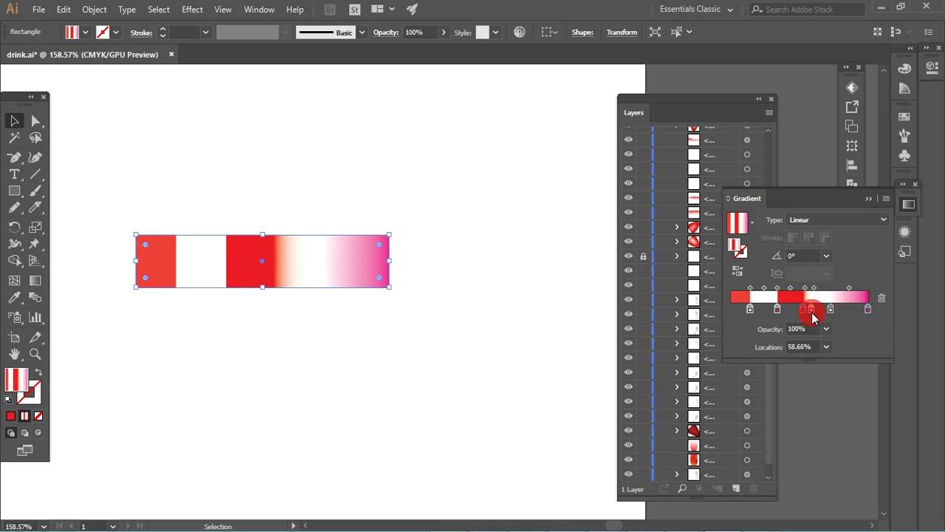
mouse_move(809, 310)
mouse_down()
mouse_move(858, 316)
mouse_move(838, 313)
mouse_up()
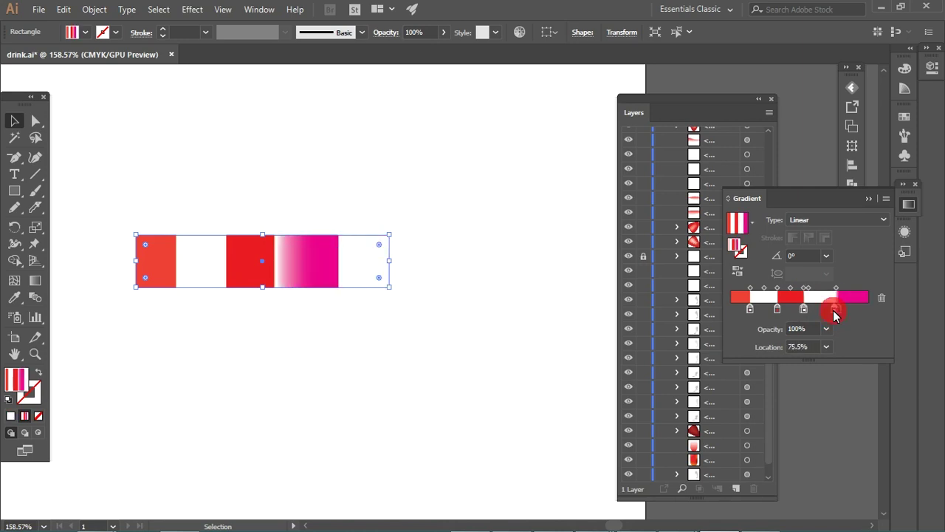
double_click(837, 310)
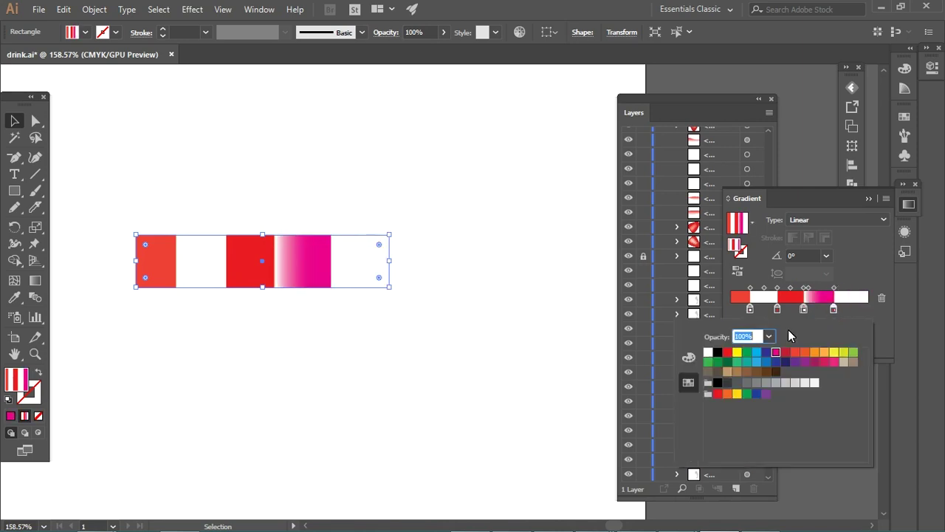
click(728, 353)
drag(831, 310, 837, 316)
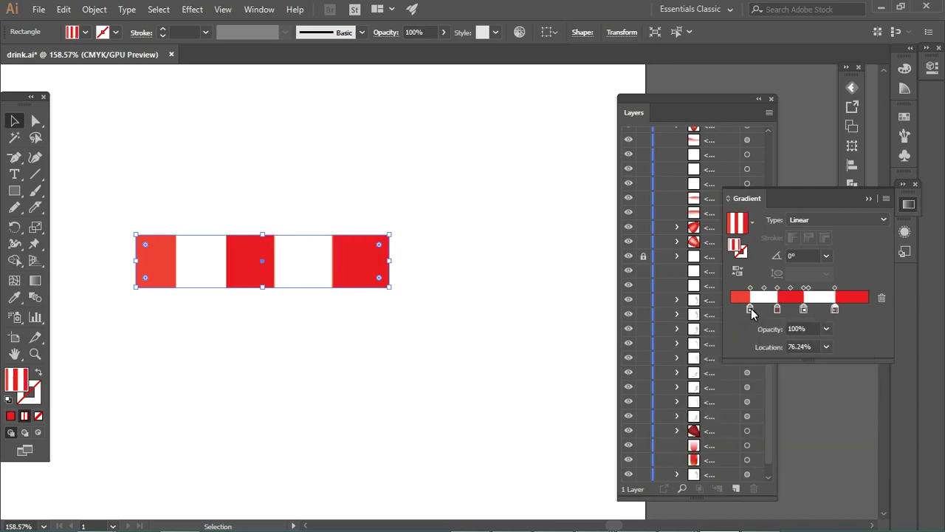
Make the leftmost band solid red and sharpen the red/white band edges
double_click(750, 309)
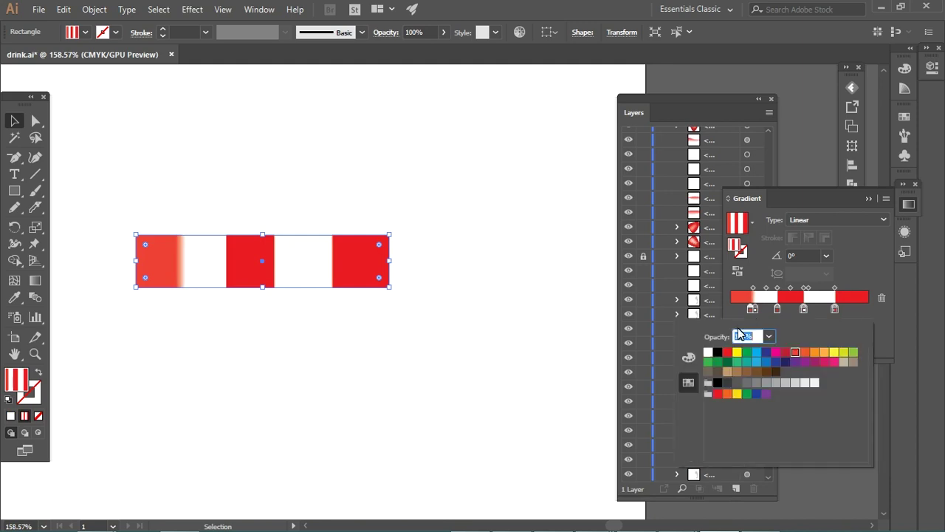
click(727, 352)
click(754, 308)
drag(754, 315, 784, 311)
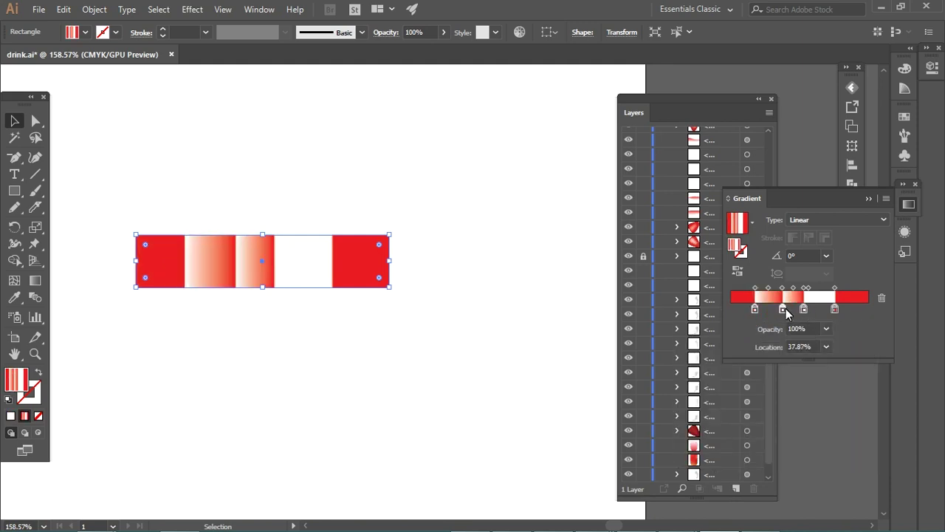
click(806, 313)
drag(805, 314, 783, 310)
click(781, 313)
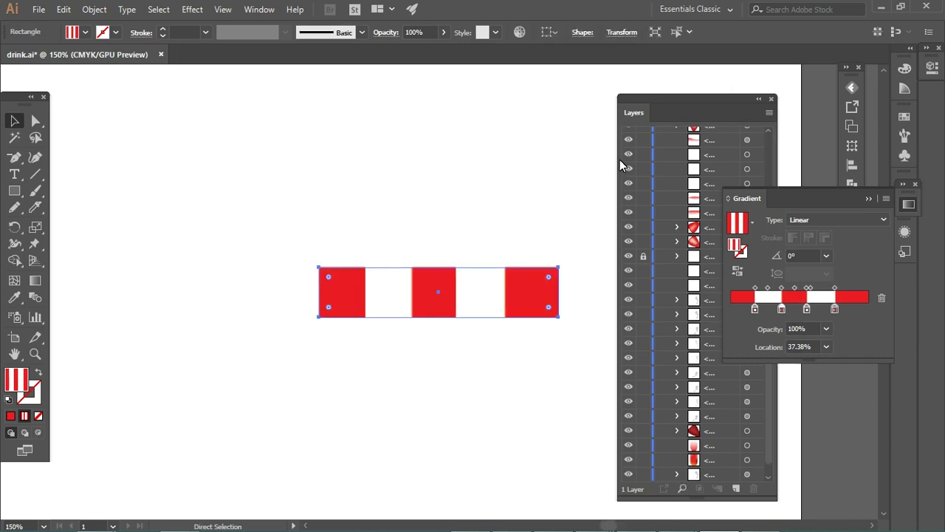
click(879, 220)
click(874, 214)
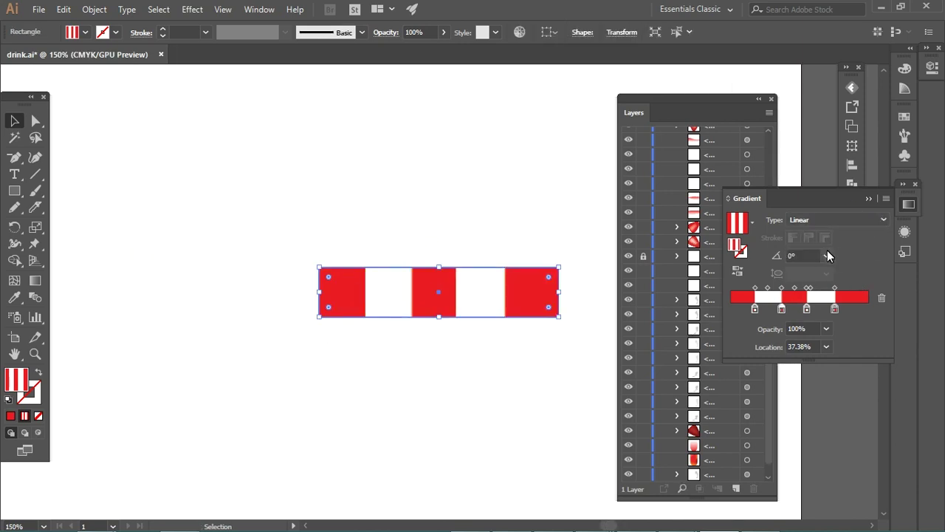
click(752, 222)
click(757, 228)
click(827, 255)
click(844, 251)
click(902, 116)
drag(521, 295, 497, 295)
click(866, 112)
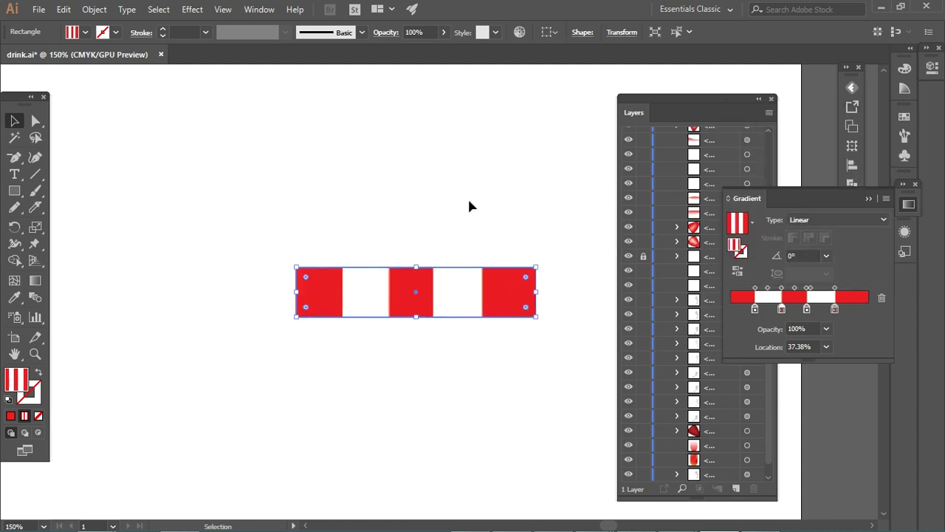
click(467, 196)
key(ctrl+minus)
key(ctrl+minus)
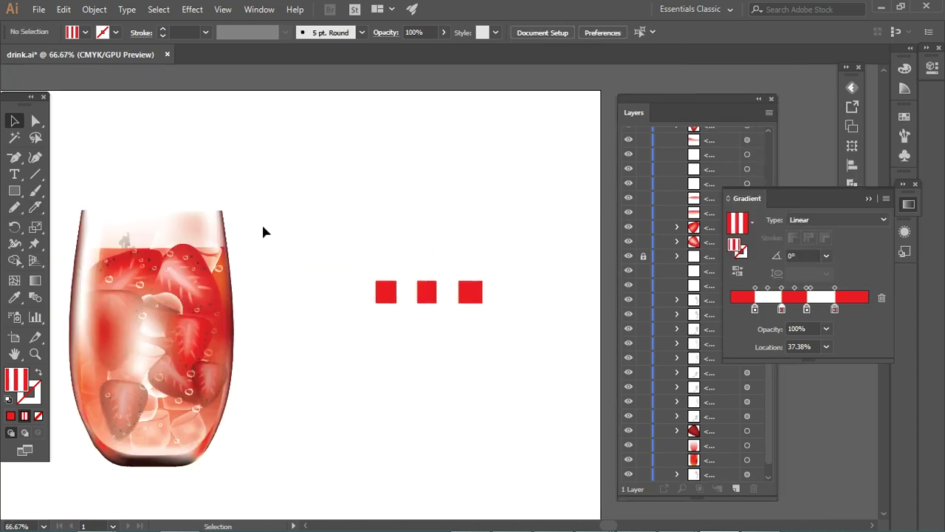
drag(263, 229, 308, 186)
ctrl+click(293, 240)
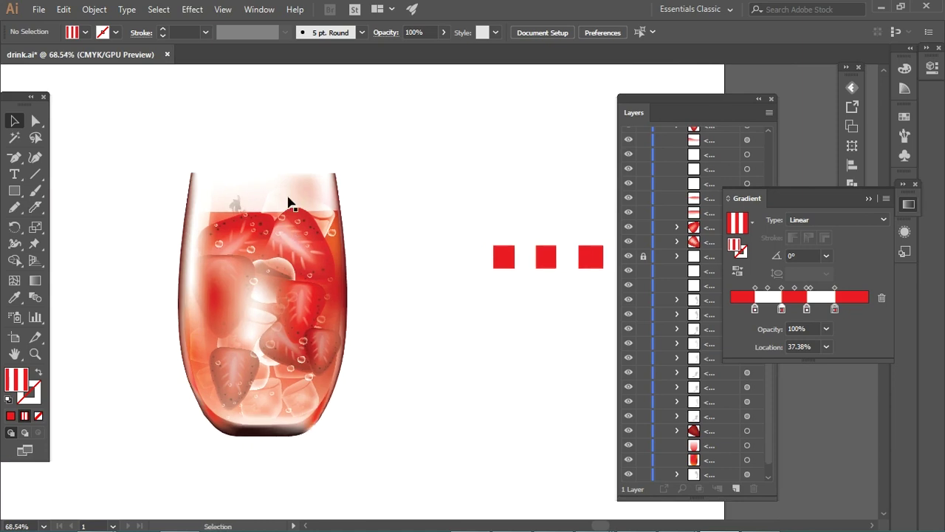
key(ctrl+plus)
drag(180, 175, 445, 293)
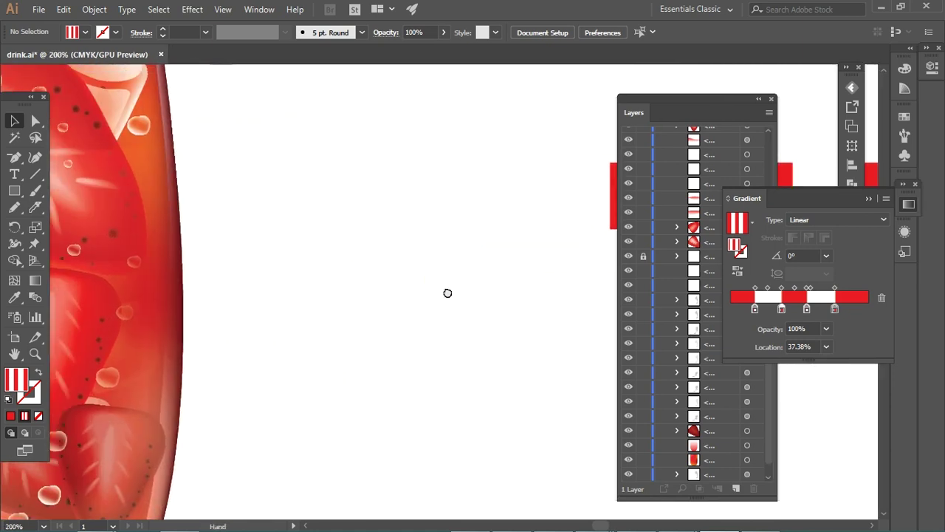
mouse_move(345, 293)
mouse_down()
mouse_move(459, 338)
mouse_move(397, 256)
mouse_up()
key(ctrl+minus)
key(ctrl+minus)
key(ctrl+minus)
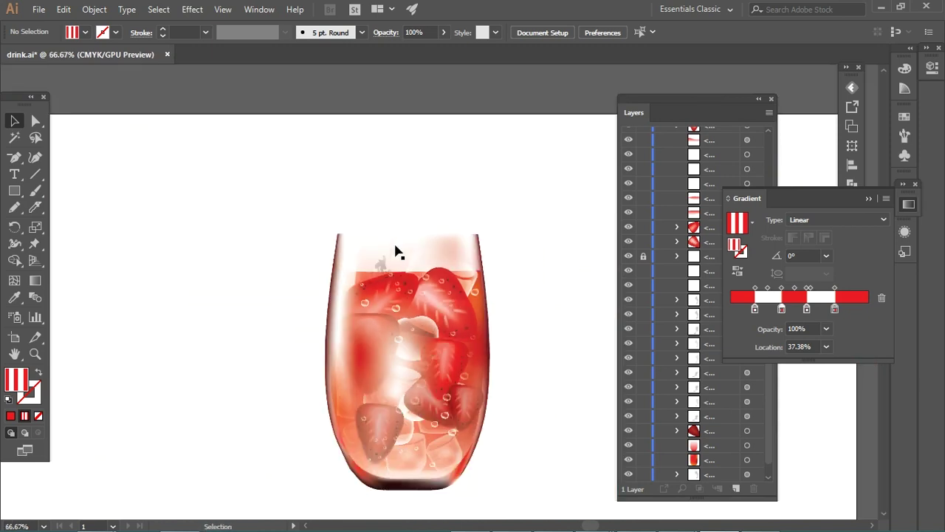
key(ctrl+plus)
drag(421, 243, 335, 196)
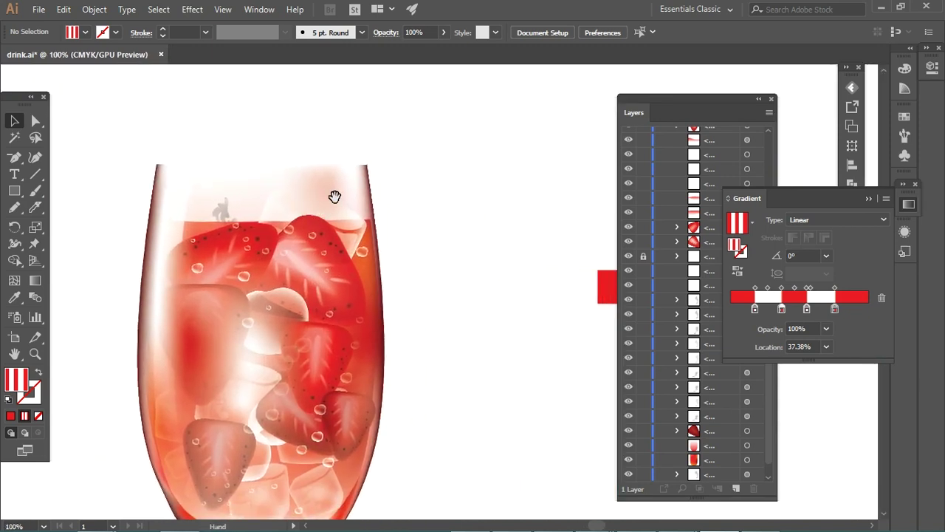
Draw a bent straw path with the Pen tool from inside the glass and round its bend
drag(14, 157, 66, 156)
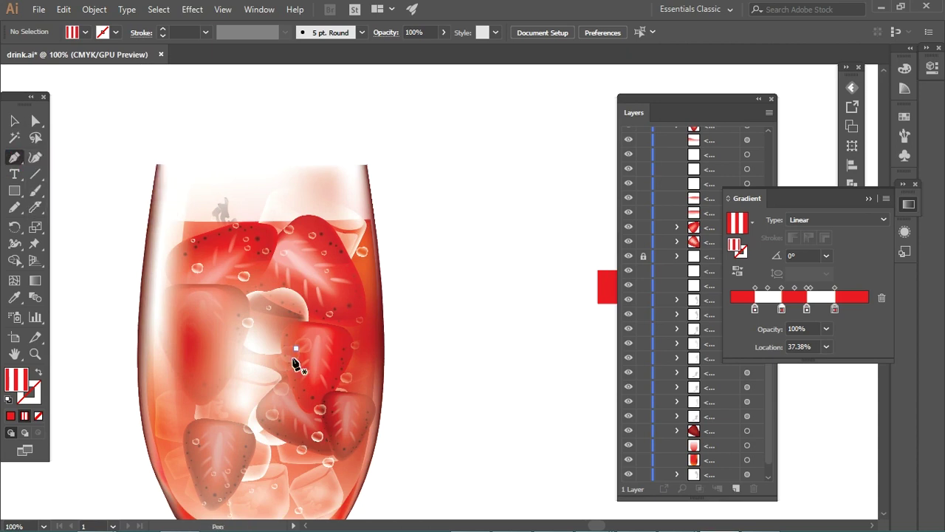
click(285, 428)
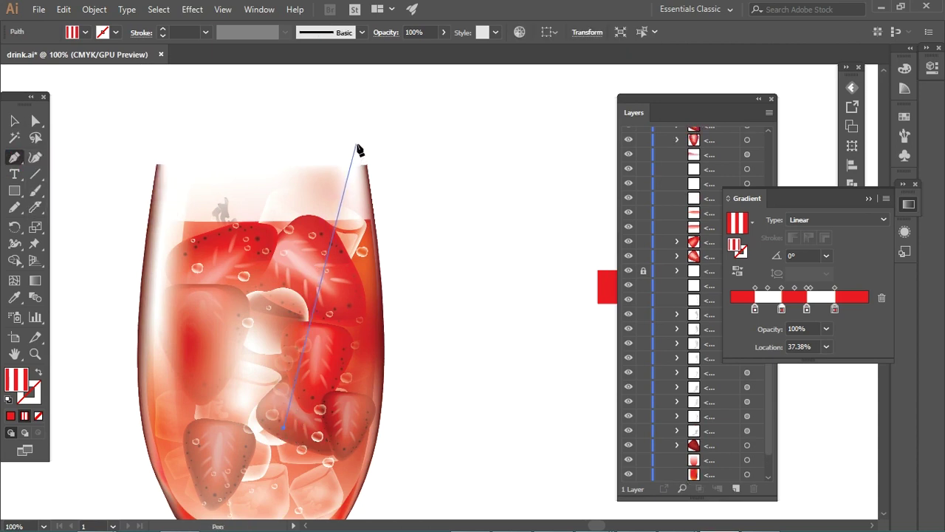
drag(357, 150, 306, 222)
click(314, 181)
click(406, 164)
key(a)
click(313, 181)
drag(325, 193, 353, 211)
Move the striped gradient to the straw's stroke and make it 20 pt thick
click(14, 121)
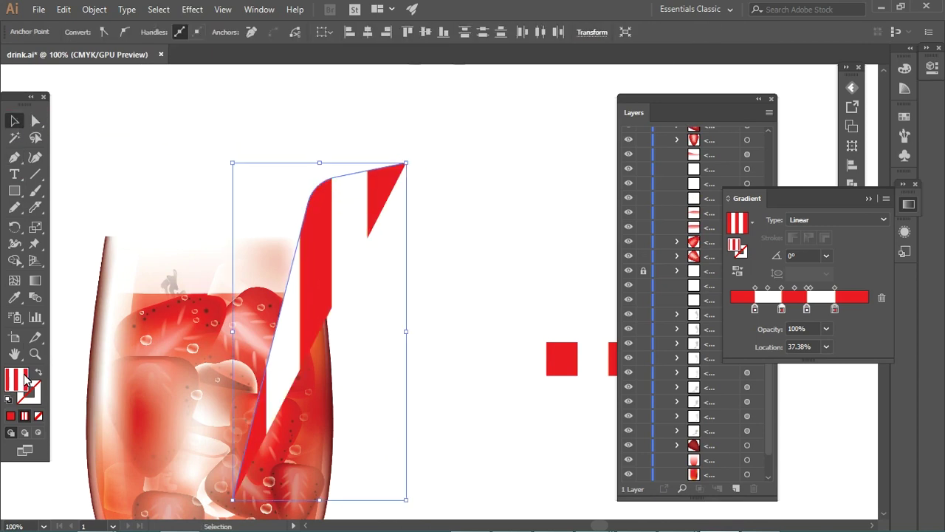
click(40, 373)
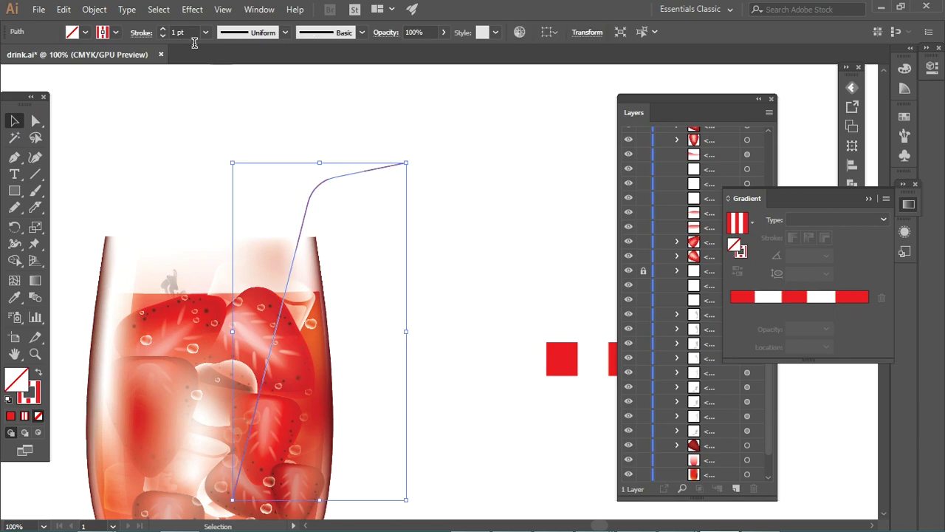
text(20)
key(Return)
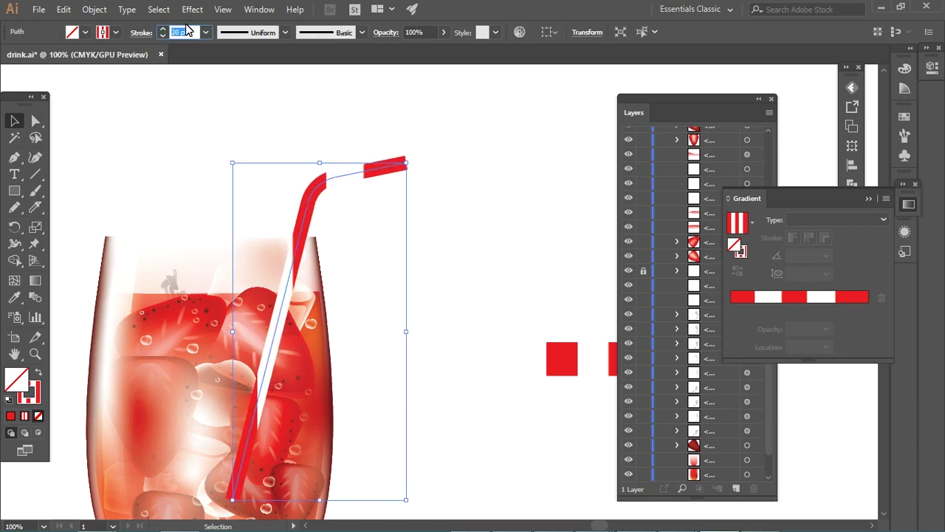
click(544, 238)
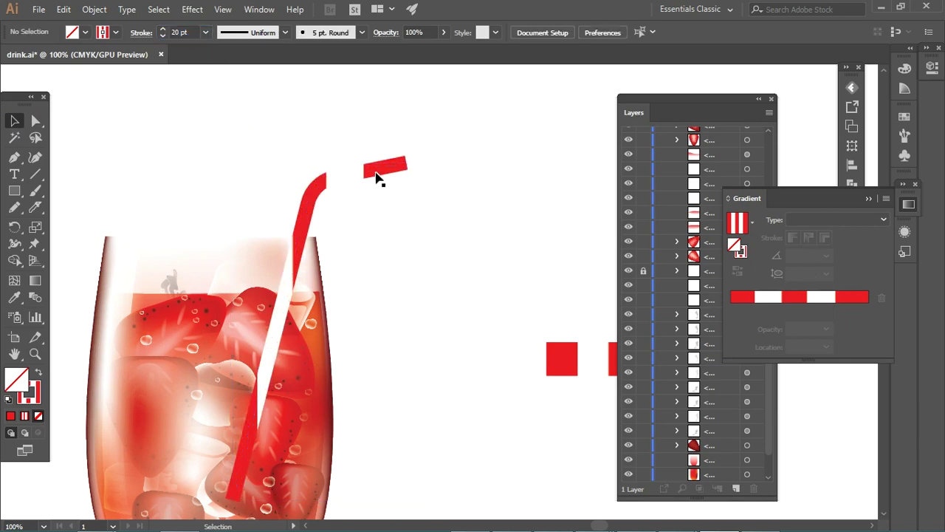
click(384, 172)
Set a Linear stroke gradient with no fill, striping the straw lengthwise across its width
click(873, 222)
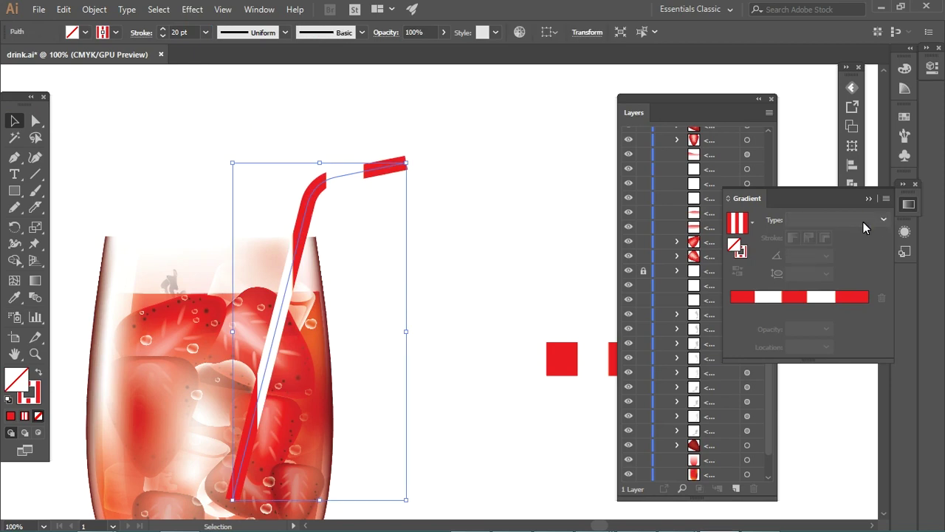
click(837, 233)
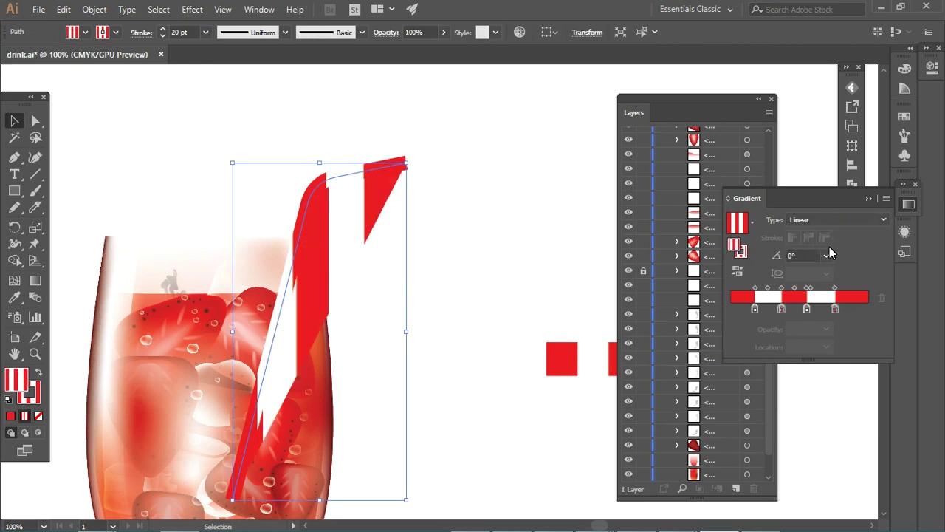
click(39, 416)
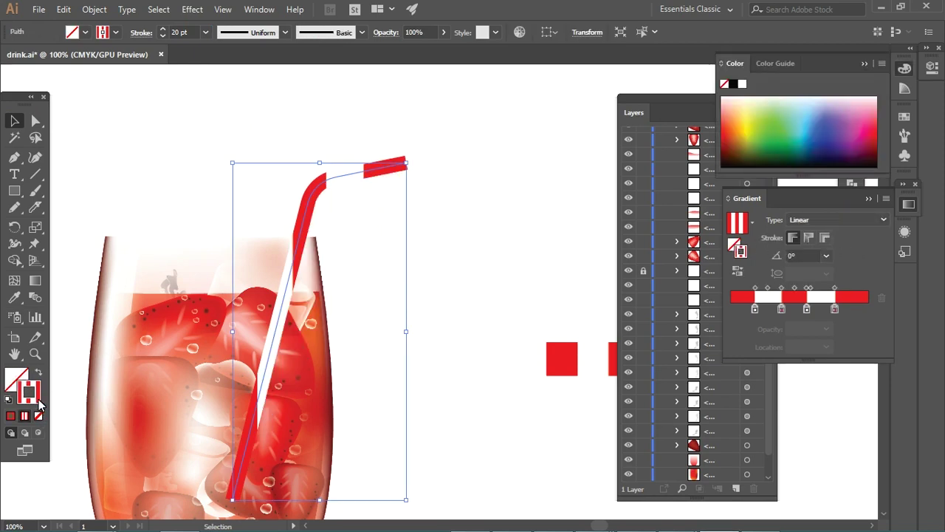
click(825, 238)
click(807, 239)
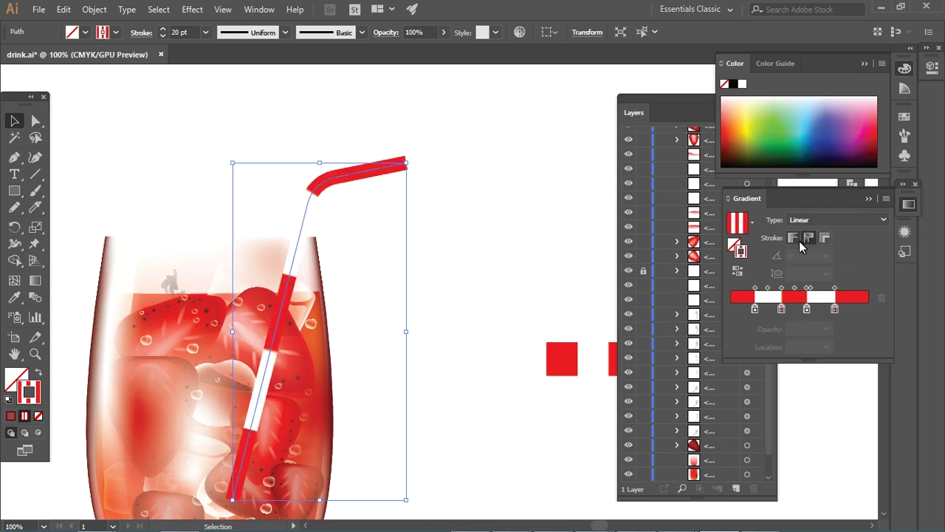
click(825, 238)
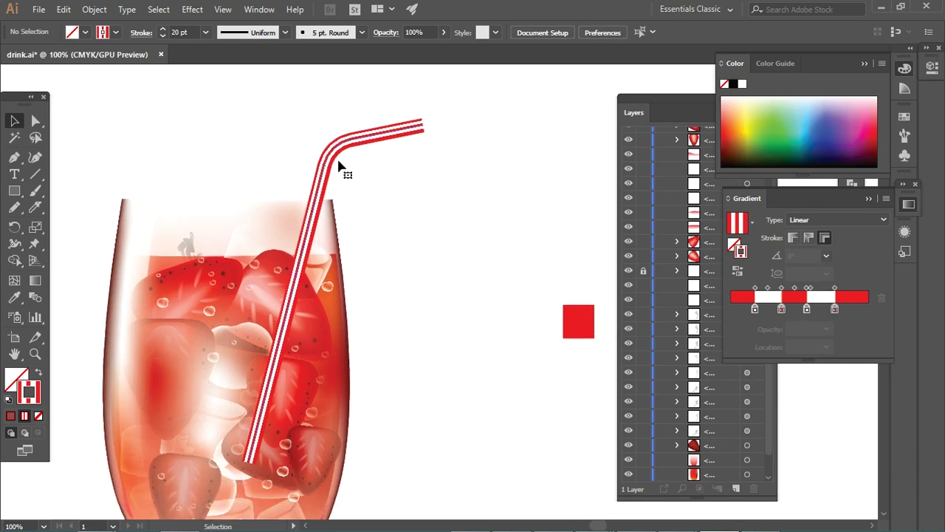
drag(403, 339, 411, 211)
Draw a square left of the glass, rotate it 45° into a diamond, and fill it red
mouse_move(208, 186)
mouse_down()
mouse_move(229, 243)
mouse_move(301, 217)
mouse_up()
mouse_move(14, 191)
mouse_down()
mouse_move(82, 244)
mouse_move(83, 191)
mouse_up()
drag(181, 215, 355, 220)
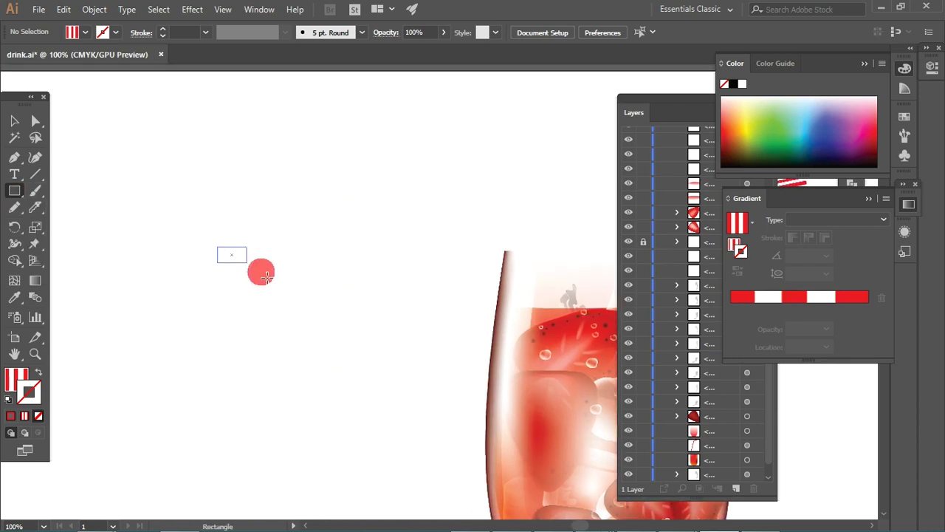
drag(217, 246, 340, 367)
click(18, 124)
drag(348, 122, 369, 238)
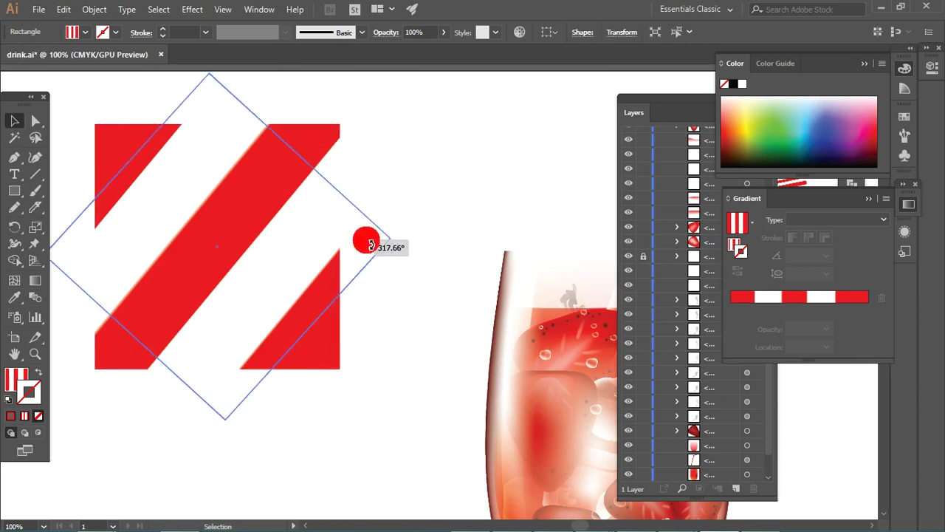
click(10, 415)
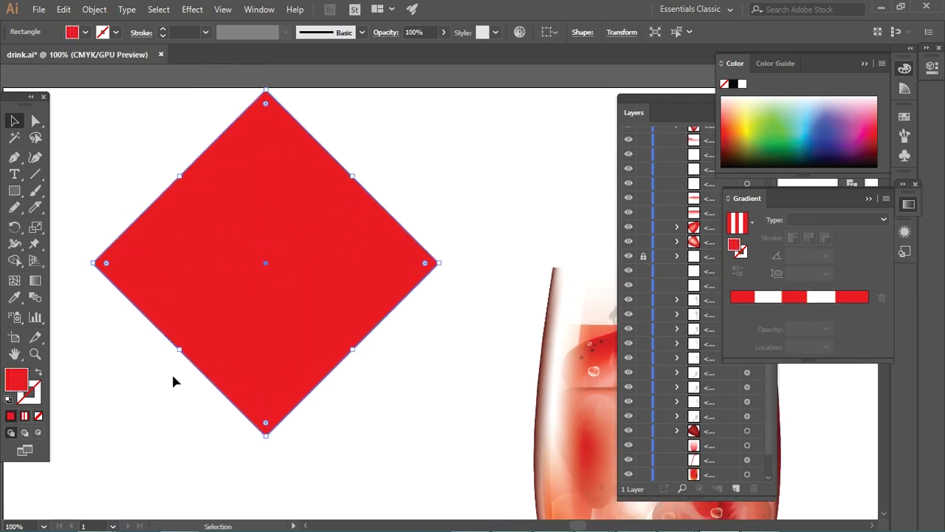
Delete the diamond's bottom anchor and move the red wedge down
key(a)
click(266, 434)
click(251, 32)
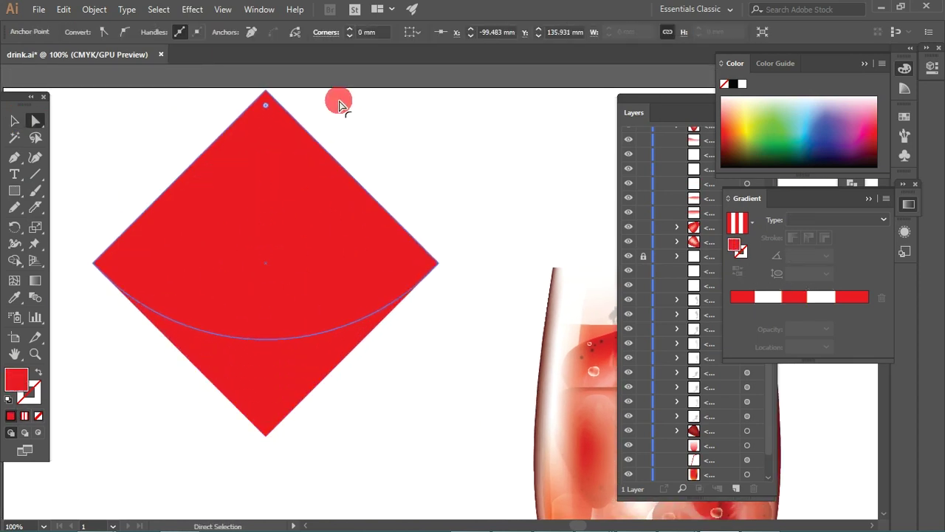
scroll(221, 148, up, 1)
key(v)
drag(237, 223, 236, 274)
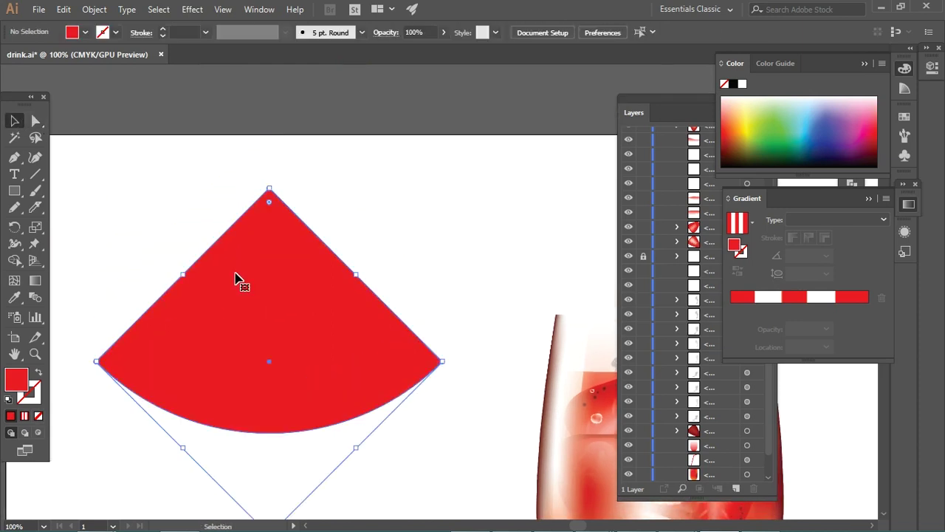
Bow the wedge's left and right edges outward with the Anchor Point tool
drag(14, 157, 66, 205)
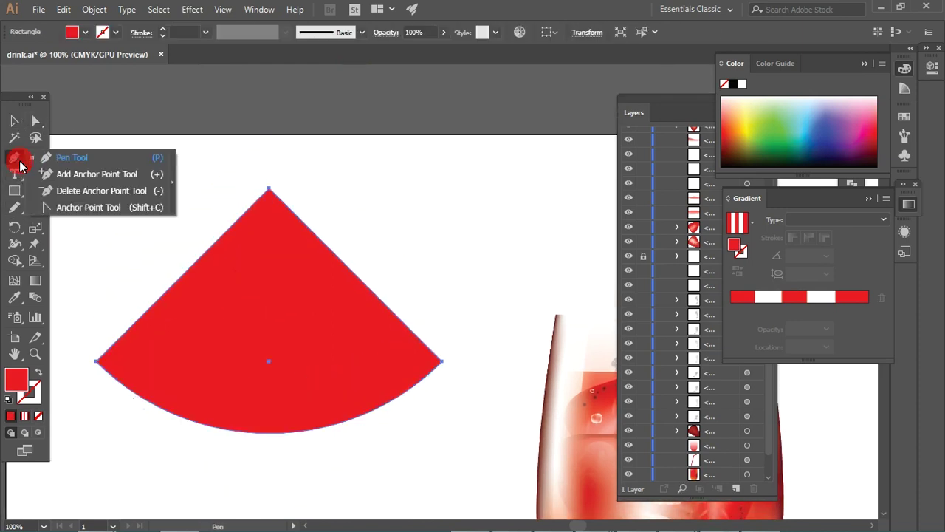
drag(187, 275, 185, 270)
drag(343, 266, 341, 251)
click(16, 122)
click(175, 227)
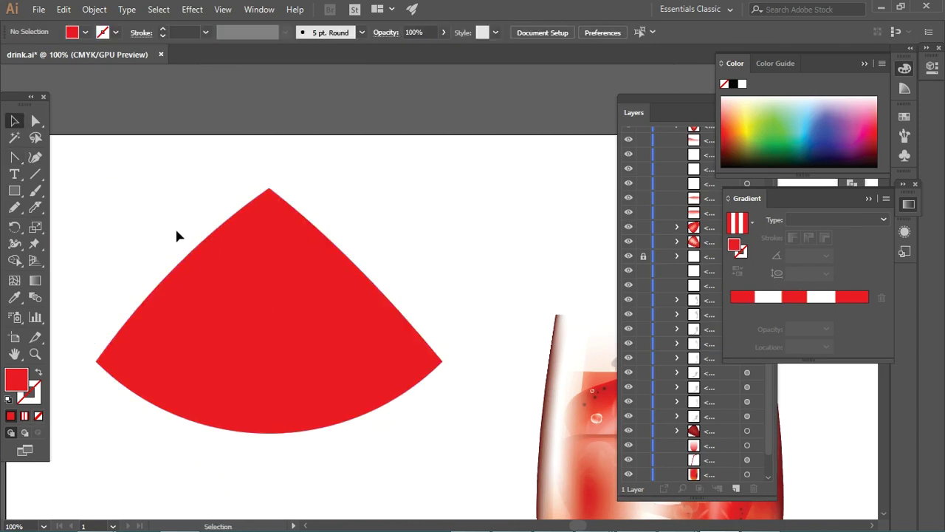
Draw a vertical rib line down from the wedge's tip
drag(260, 295, 266, 259)
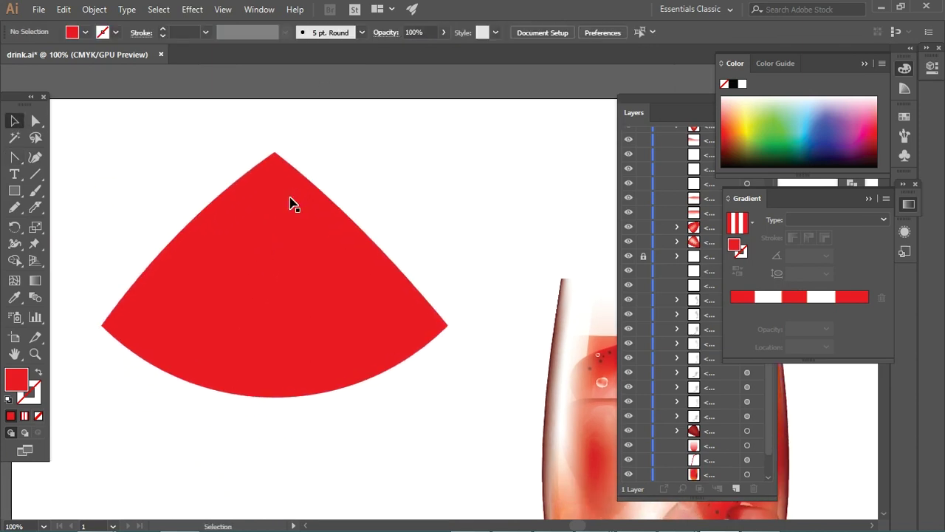
click(34, 175)
drag(274, 152, 275, 415)
Nudge the centre rib 1 px left and set its stroke weight to 3
key(v)
key(Left)
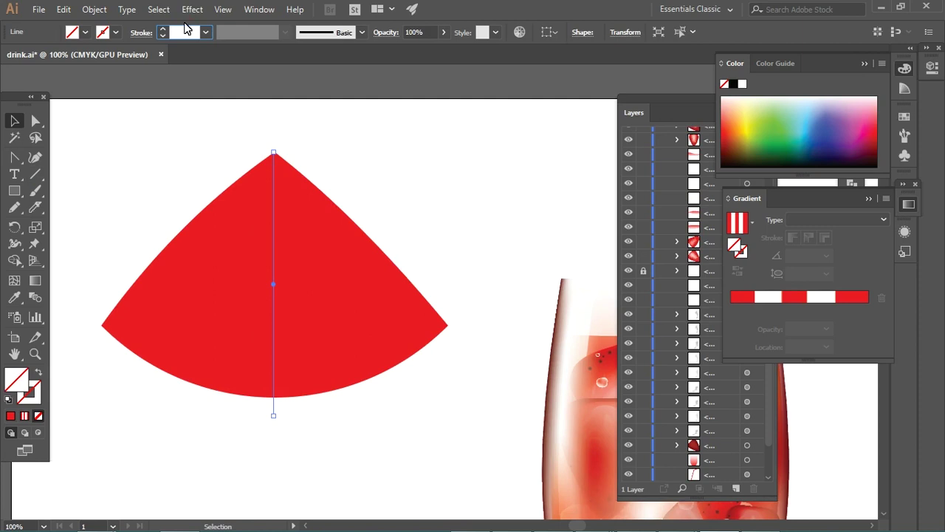
text(3)
key(Return)
key(Return)
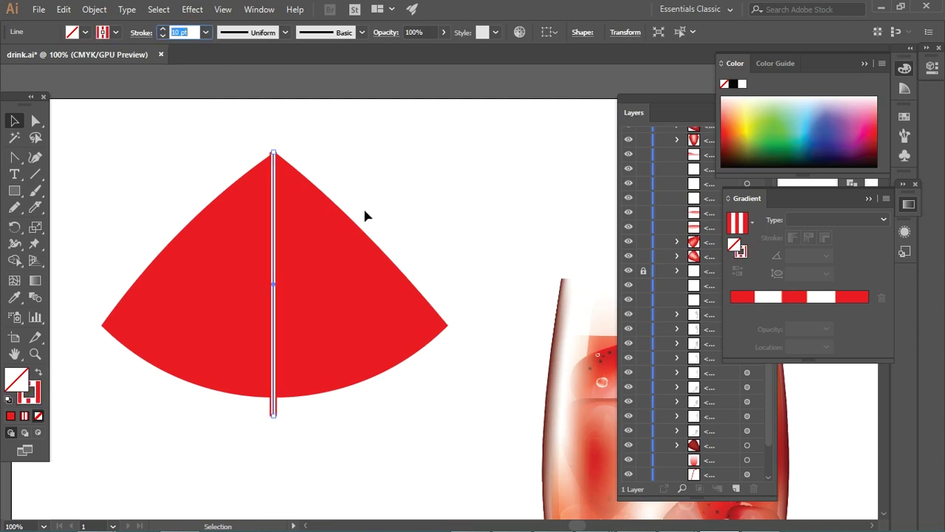
click(365, 215)
click(274, 274)
Make the rib's gradient Linear and remove the extra middle and white stops
click(798, 220)
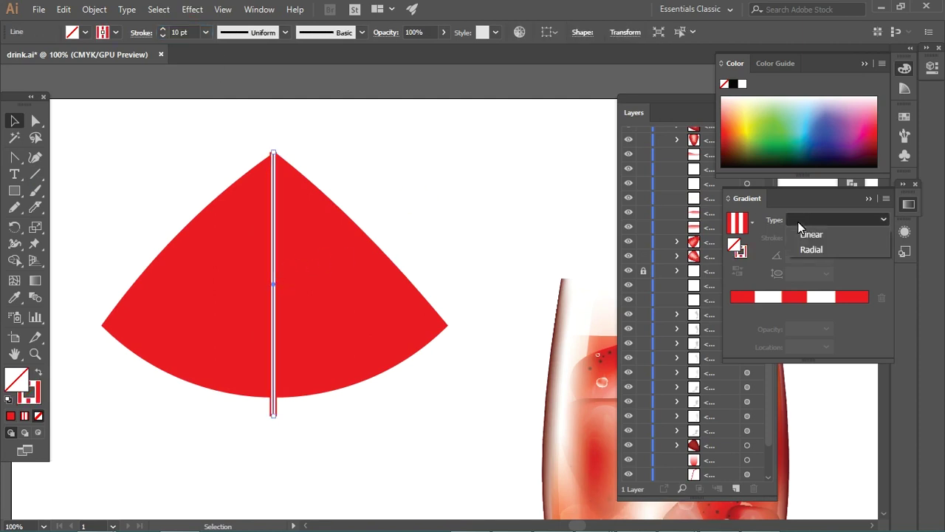
click(804, 234)
drag(781, 309, 784, 338)
drag(834, 309, 837, 327)
drag(754, 308, 755, 316)
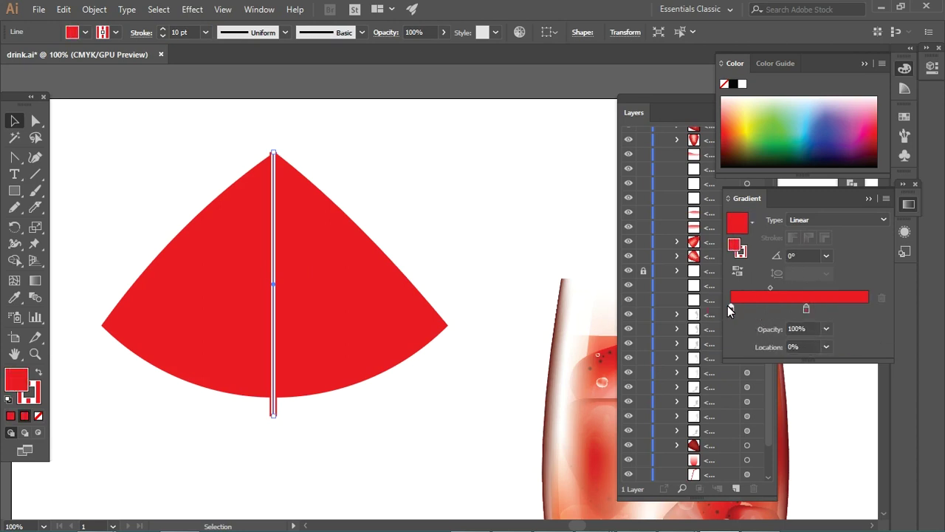
double_click(871, 311)
click(865, 309)
Colour the gradient yellow in the middle, orange right, darker red left, and apply it to the stroke
click(810, 309)
double_click(810, 310)
click(835, 353)
double_click(868, 309)
click(812, 354)
double_click(731, 309)
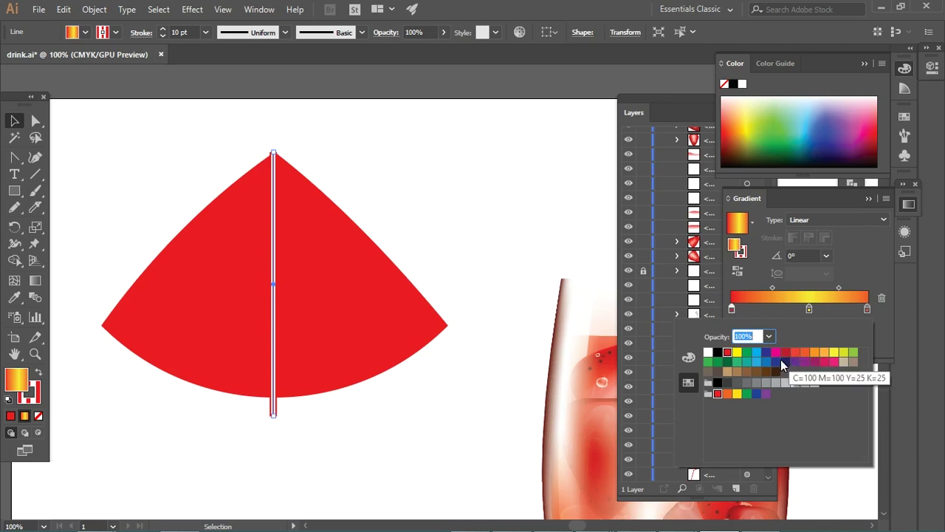
click(789, 354)
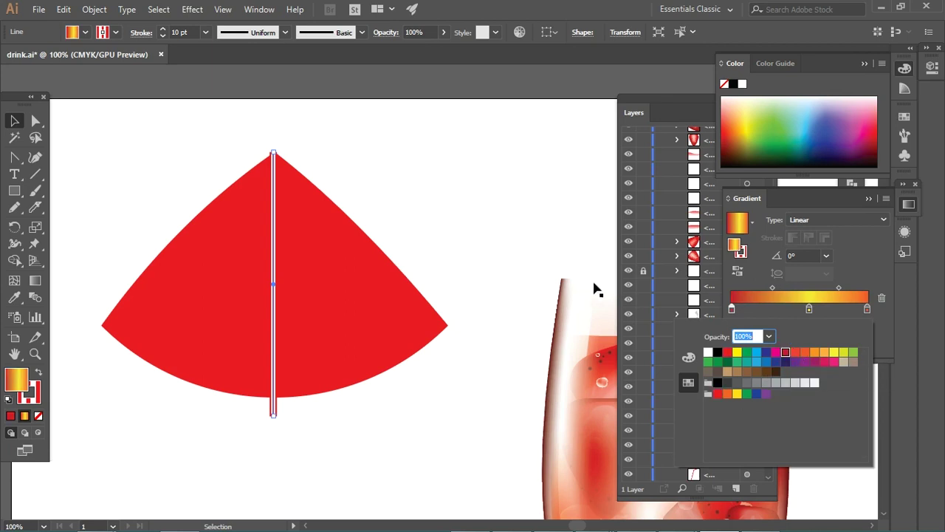
click(39, 374)
click(38, 415)
Thin the orange rib's stroke weight to 1
click(131, 433)
click(269, 348)
click(181, 33)
text(1)
key(Return)
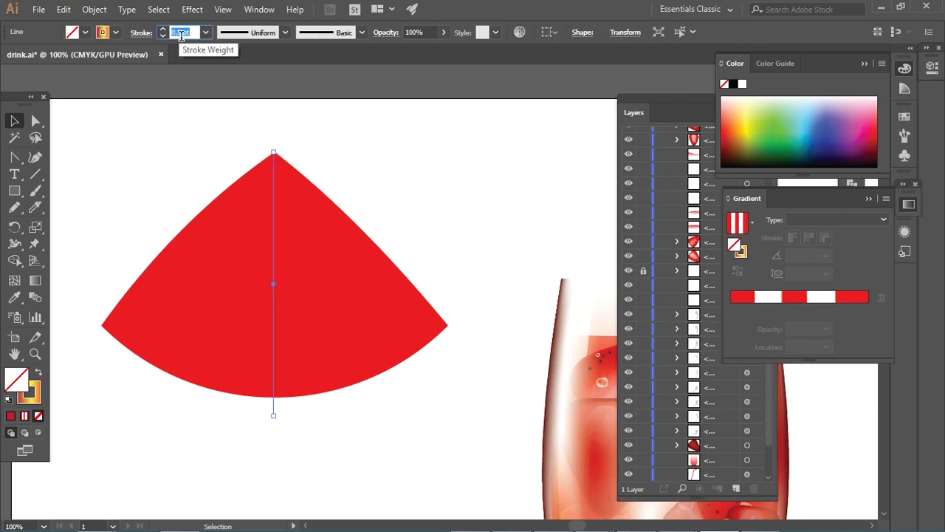
text(4)
Duplicate the rib to the right, then delete the duplicate
click(410, 226)
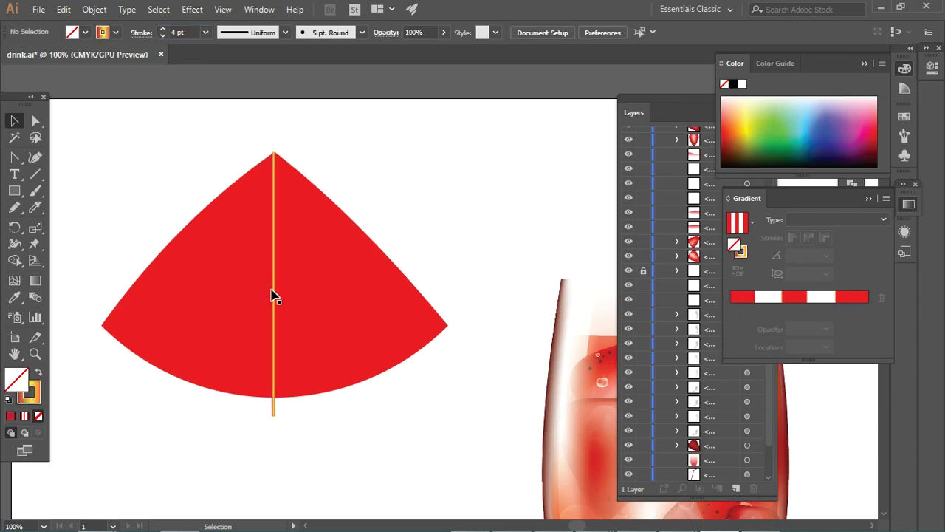
click(275, 299)
click(274, 414)
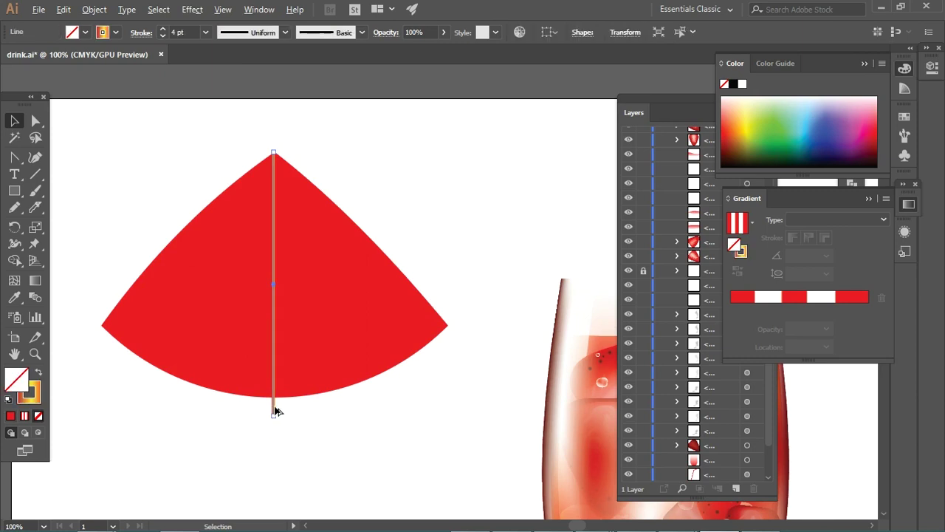
alt+drag(275, 410, 325, 432)
key(Delete)
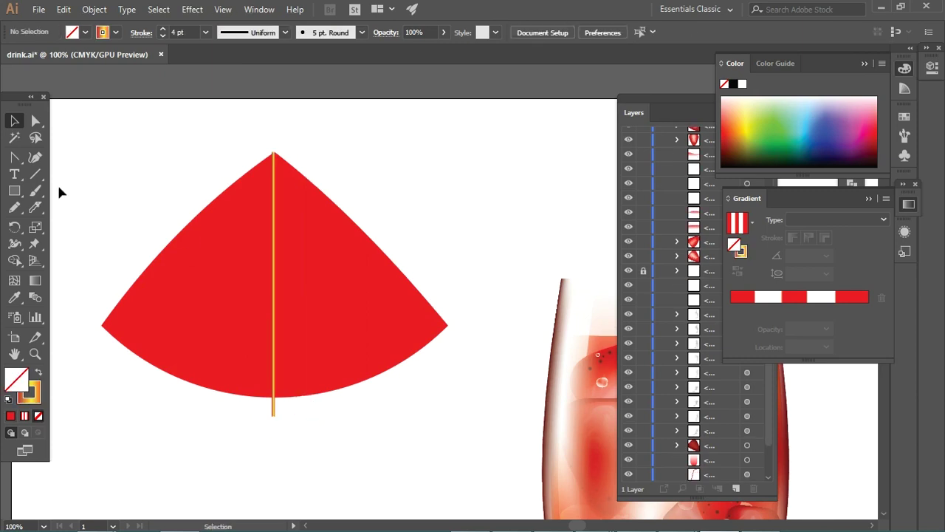
Draw two diagonal ribs from the tip to the lower right and lower left, adjusting the right endpoint
click(35, 174)
mouse_move(274, 154)
mouse_down()
mouse_move(350, 411)
mouse_move(378, 410)
mouse_up()
drag(273, 153, 150, 383)
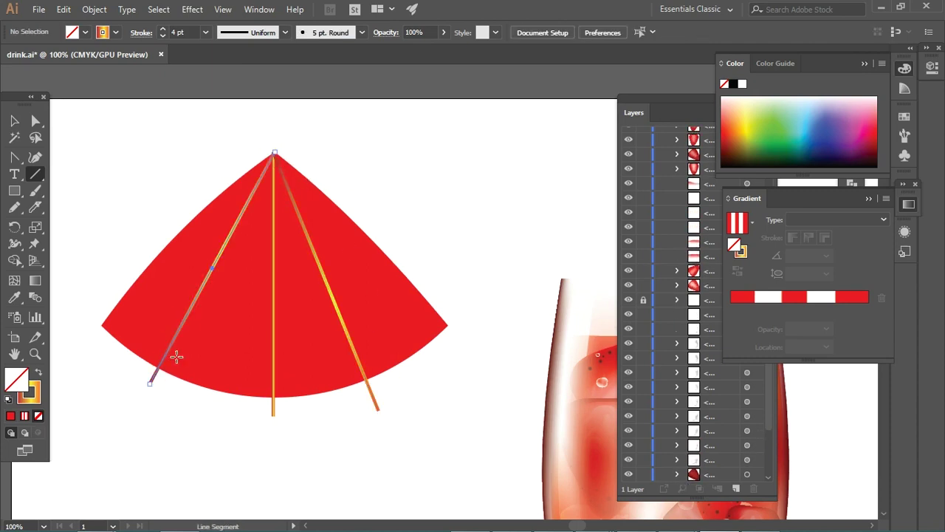
key(a)
mouse_move(405, 396)
mouse_down()
mouse_move(370, 424)
mouse_move(380, 408)
mouse_up()
click(381, 417)
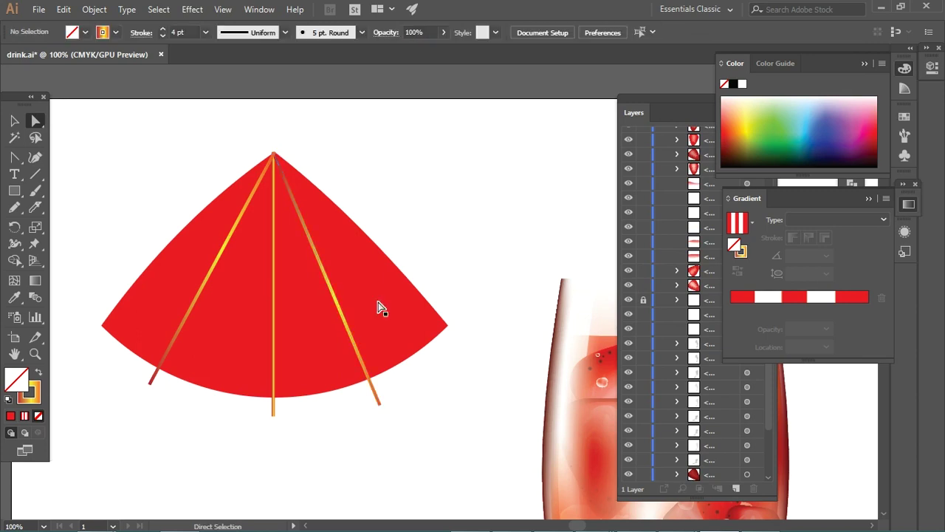
key(v)
Give both diagonal ribs the yellow-orange gradient stroke
click(151, 383)
shift+click(379, 404)
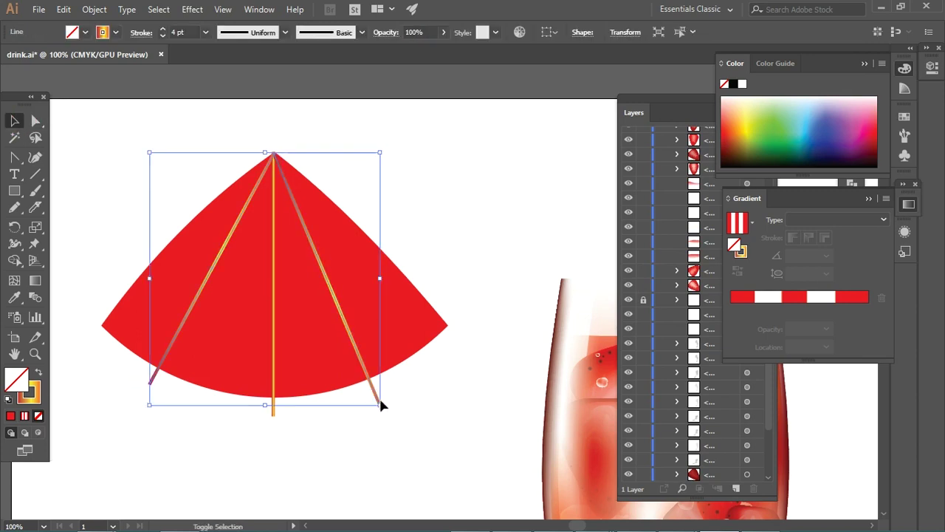
click(792, 238)
click(495, 249)
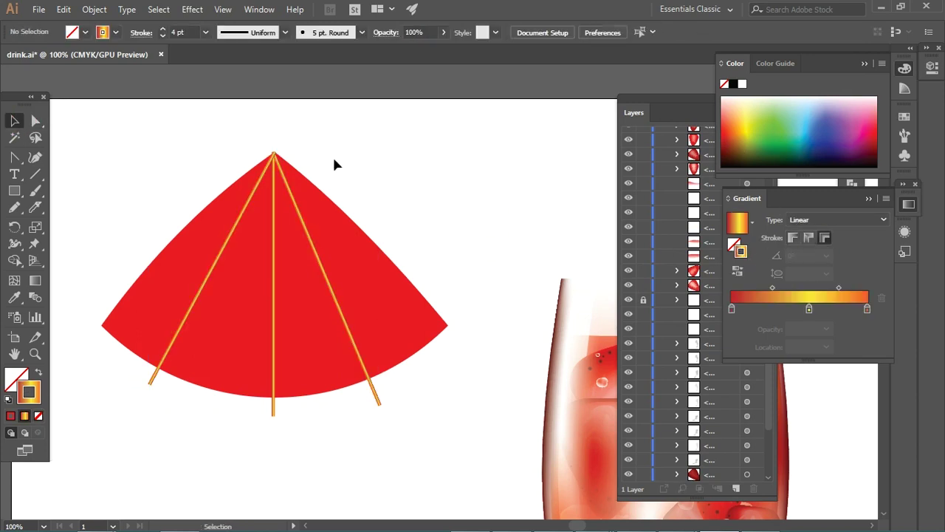
Draw a small circle at the left rib's end and make its gradient stroke a fill
scroll(291, 158, up, 2)
drag(327, 270, 350, 212)
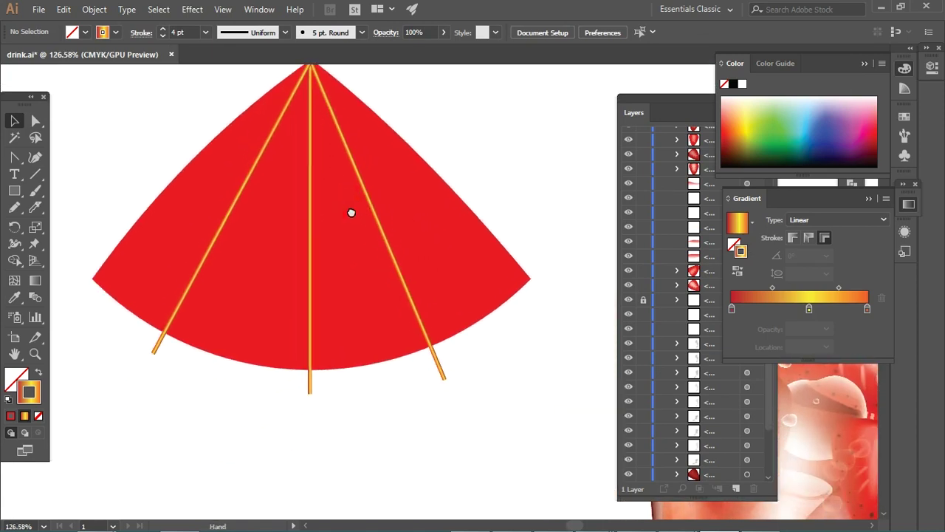
drag(15, 195, 54, 224)
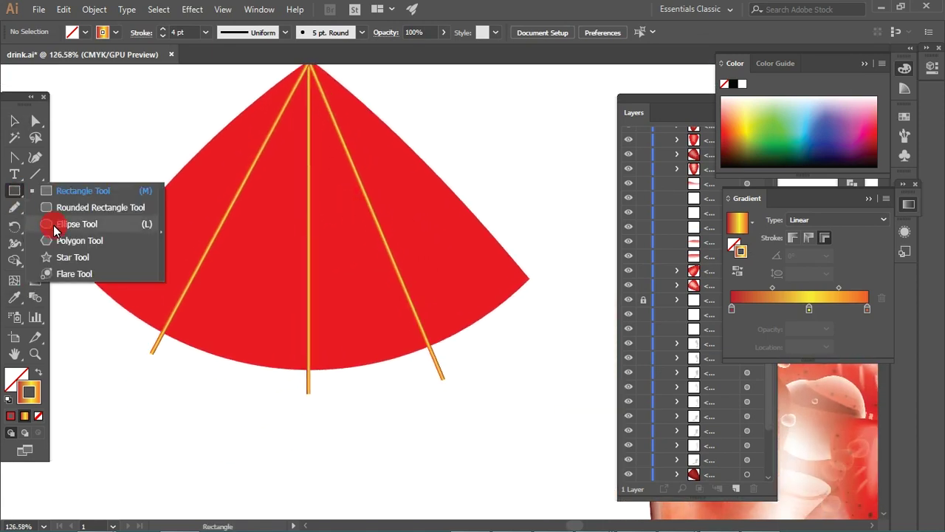
drag(153, 359, 159, 363)
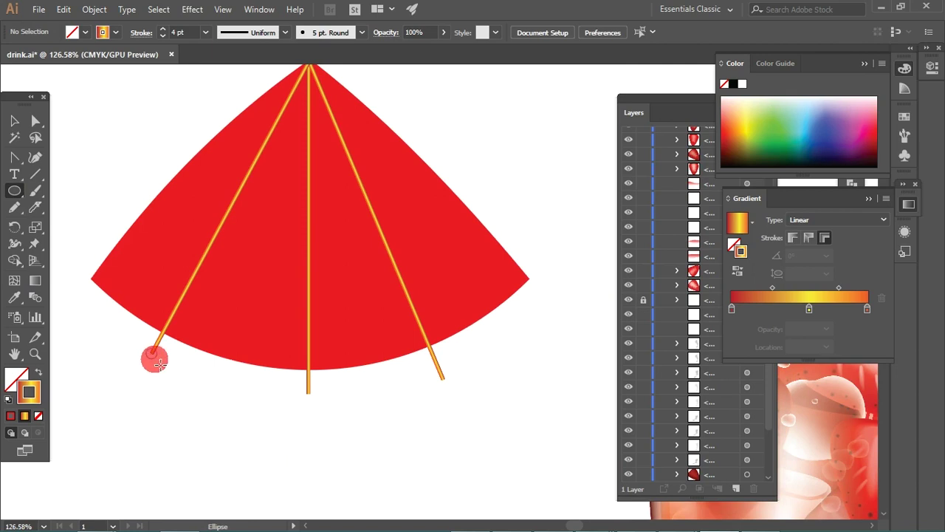
key(v)
click(38, 372)
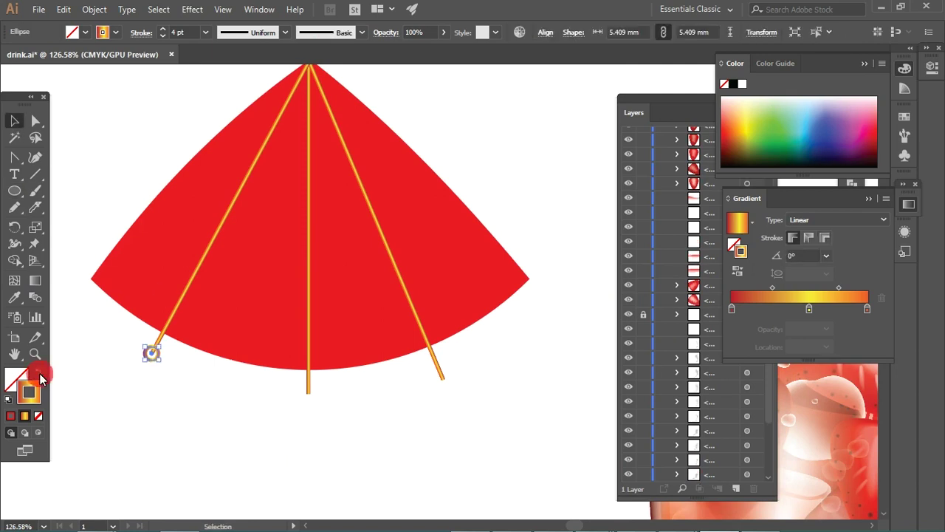
drag(139, 388, 169, 361)
Give the small circle a radial gradient, removing the red stop so yellow starts it
click(812, 219)
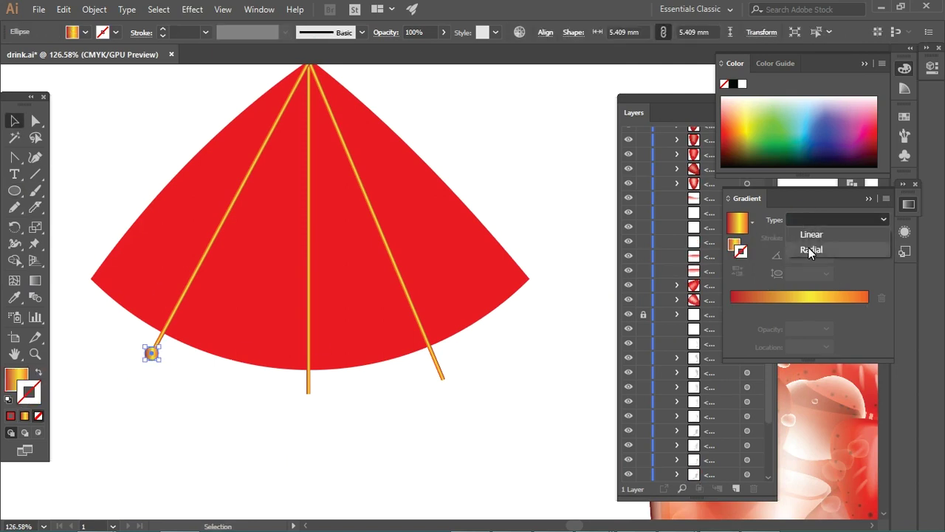
click(808, 249)
click(151, 355)
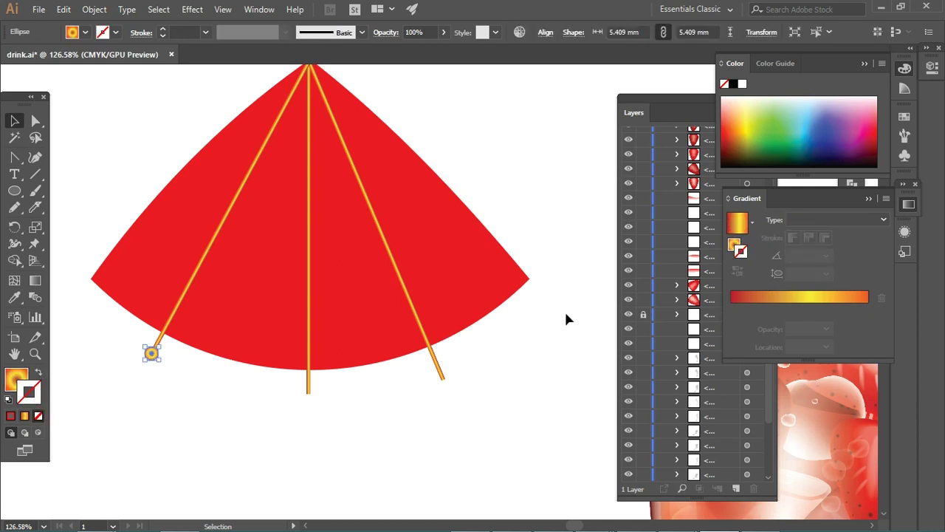
click(815, 219)
click(812, 250)
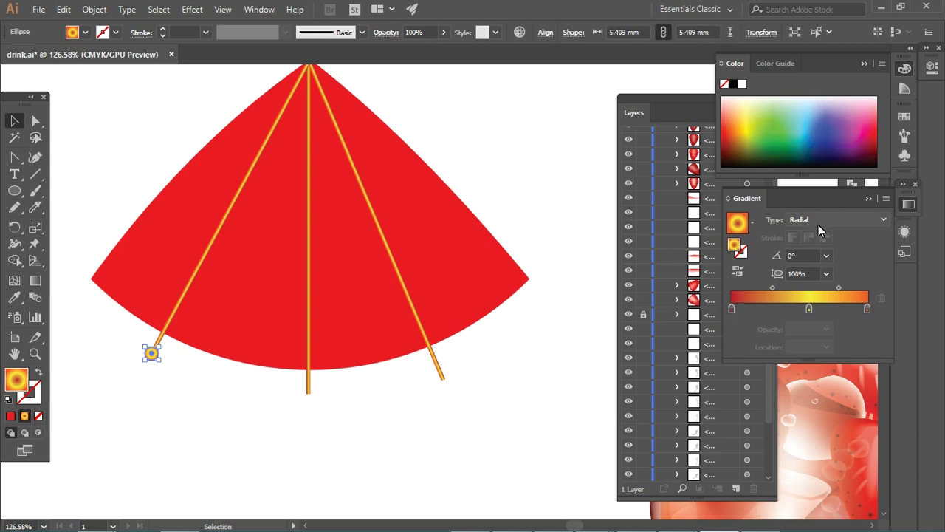
drag(731, 308, 741, 326)
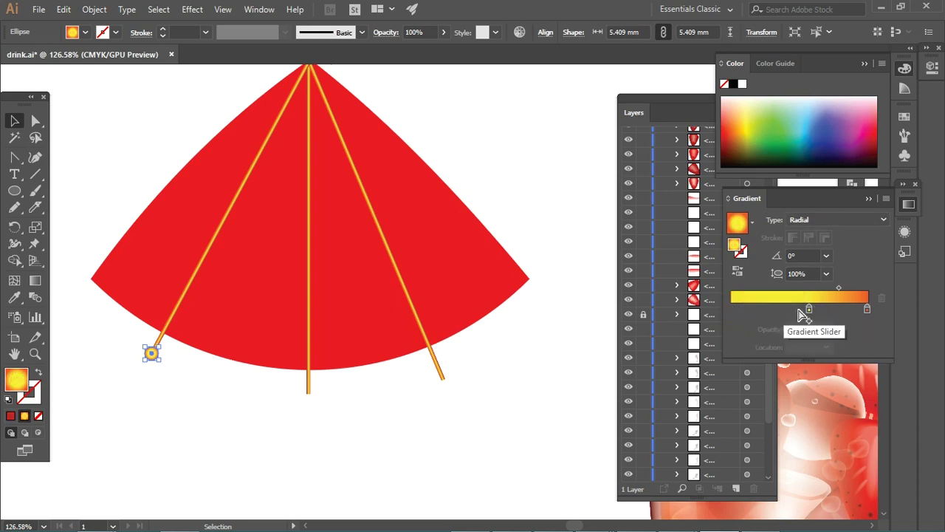
drag(808, 309, 731, 309)
Enlarge the ball slightly and copy it to the middle and right rib ends
drag(160, 362, 162, 363)
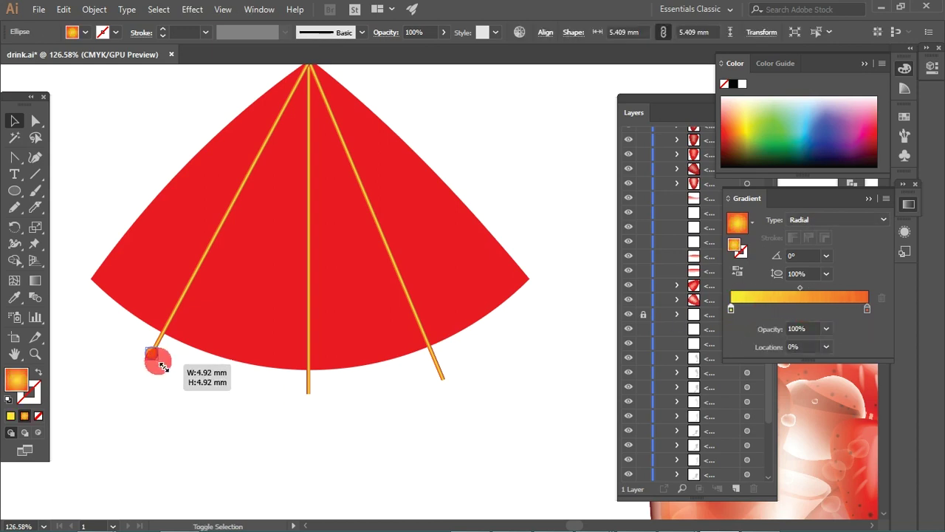
click(180, 371)
mouse_move(270, 384)
mouse_down()
mouse_move(310, 395)
mouse_move(441, 376)
mouse_up()
key(a)
key(v)
click(84, 133)
Fill the canopy with a linear gradient, add a middle stop, and make the left stop red
click(186, 228)
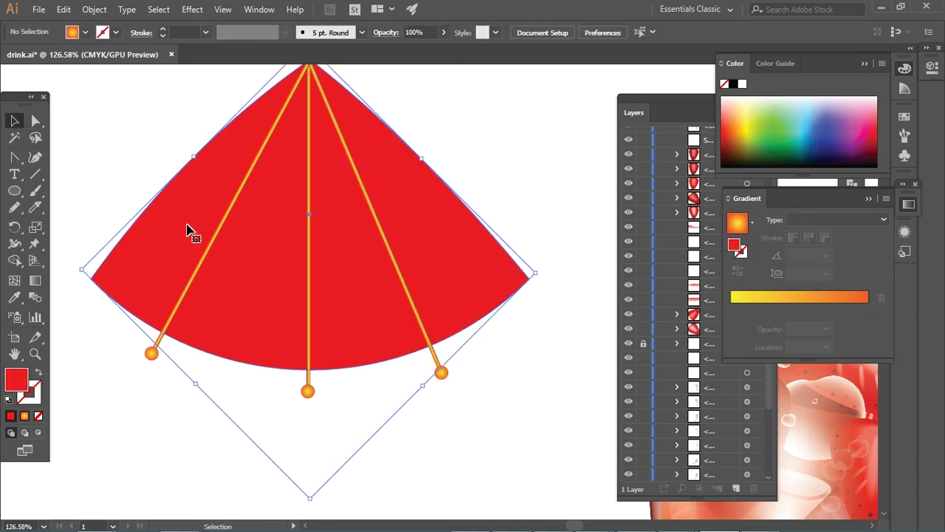
click(815, 220)
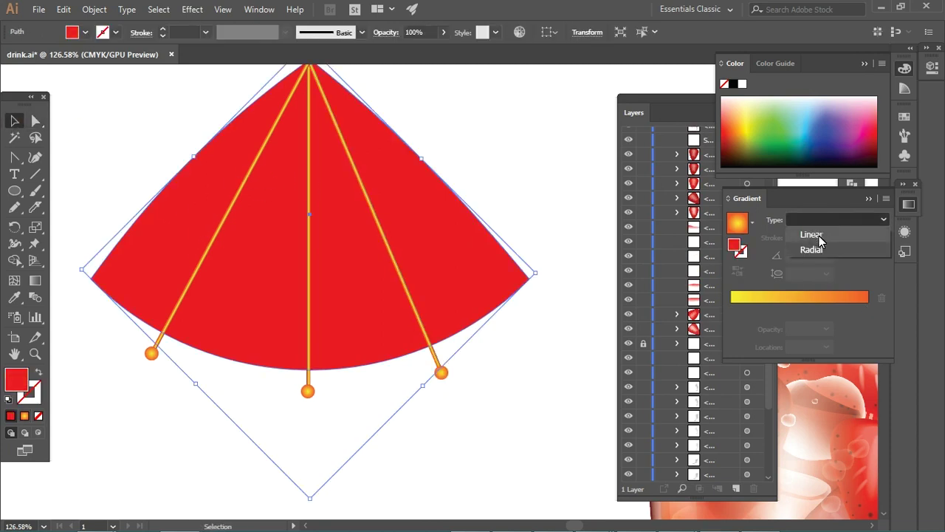
click(812, 234)
drag(731, 309, 802, 309)
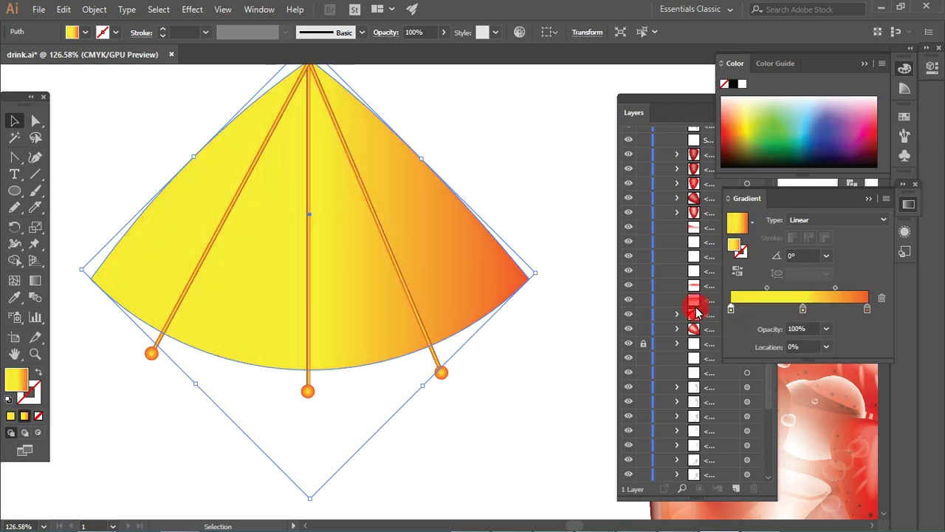
double_click(730, 309)
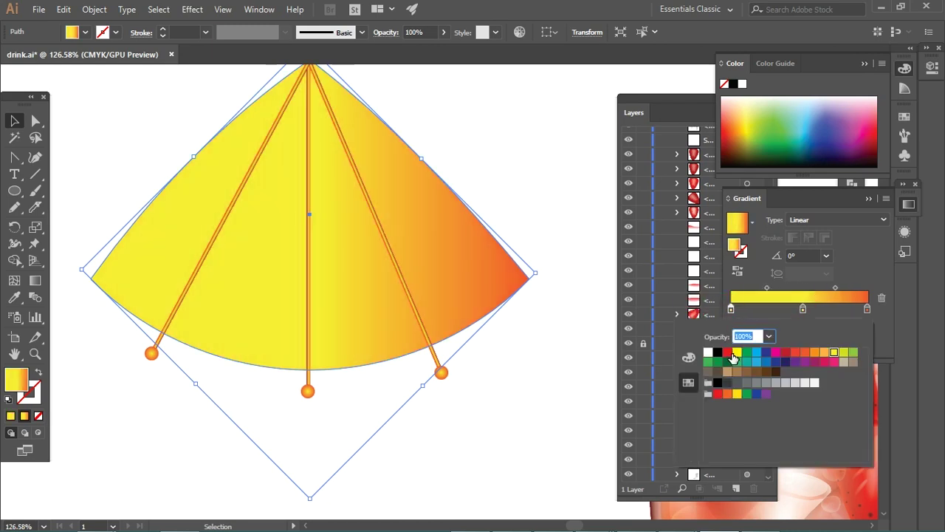
click(727, 352)
click(868, 309)
Make the right gradient stop red and the middle stop orange
double_click(867, 309)
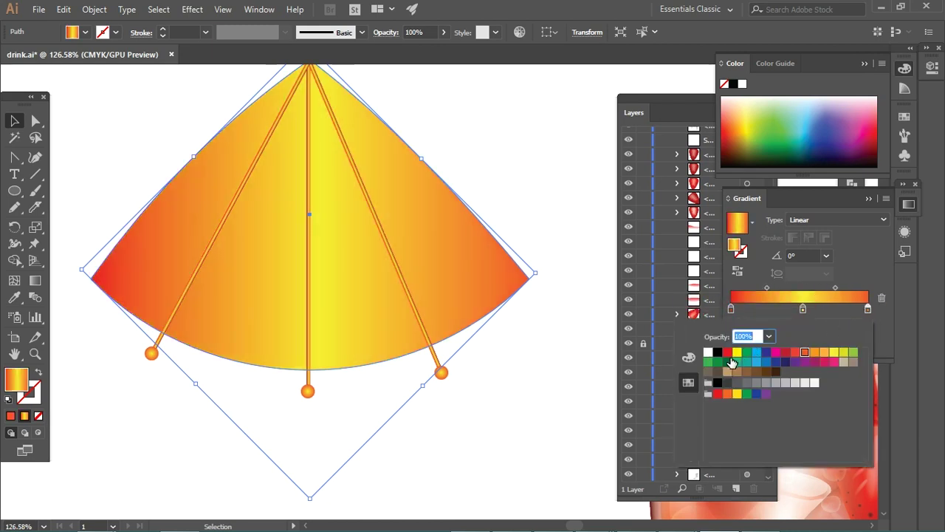
click(728, 354)
double_click(802, 309)
click(795, 353)
click(803, 353)
click(525, 189)
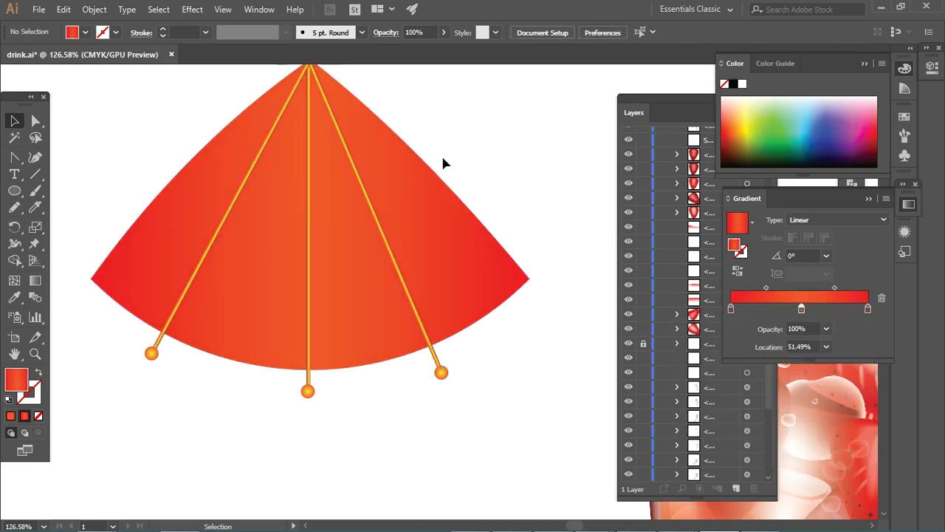
drag(443, 163, 438, 230)
Paste a copy of the canopy in front, shrink it, and move it to the canopy tip
click(372, 239)
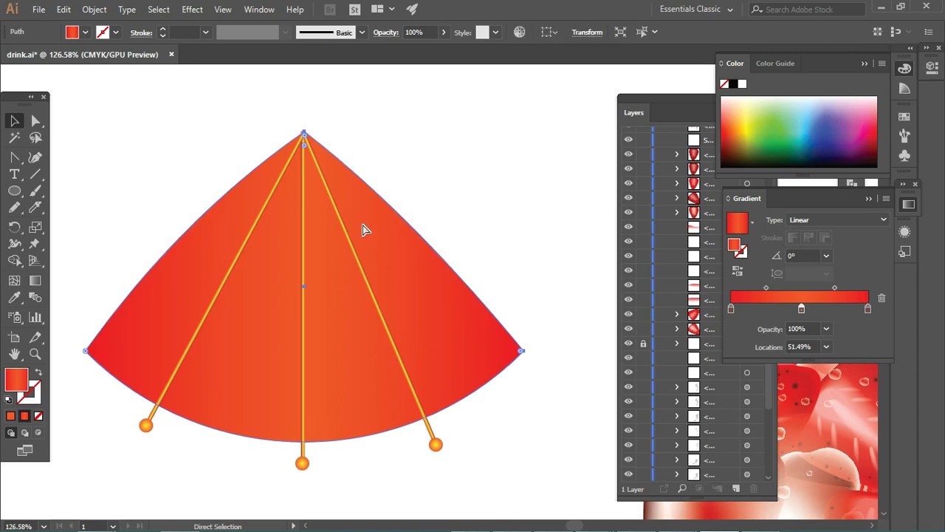
key(ctrl+shift+bracketright)
drag(521, 338, 411, 296)
mouse_move(323, 327)
mouse_down()
mouse_move(325, 185)
mouse_move(333, 185)
mouse_up()
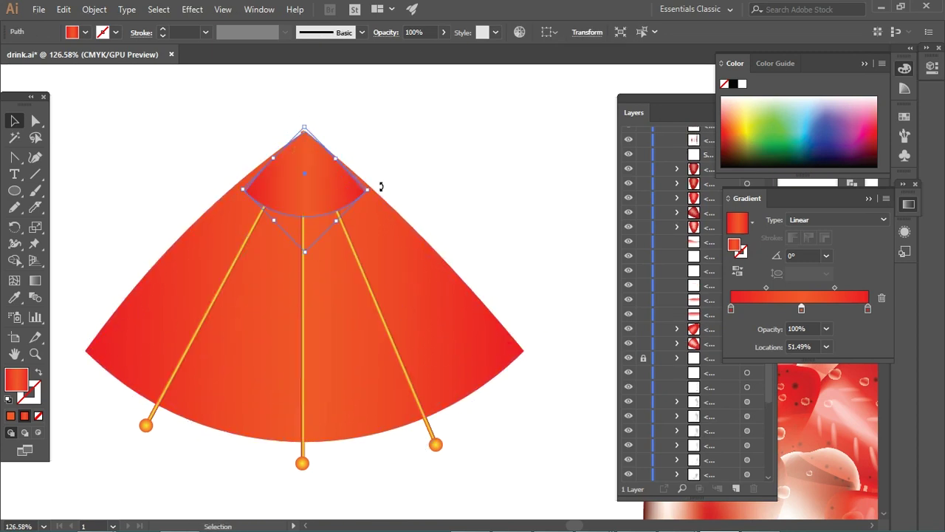
key(a)
click(371, 197)
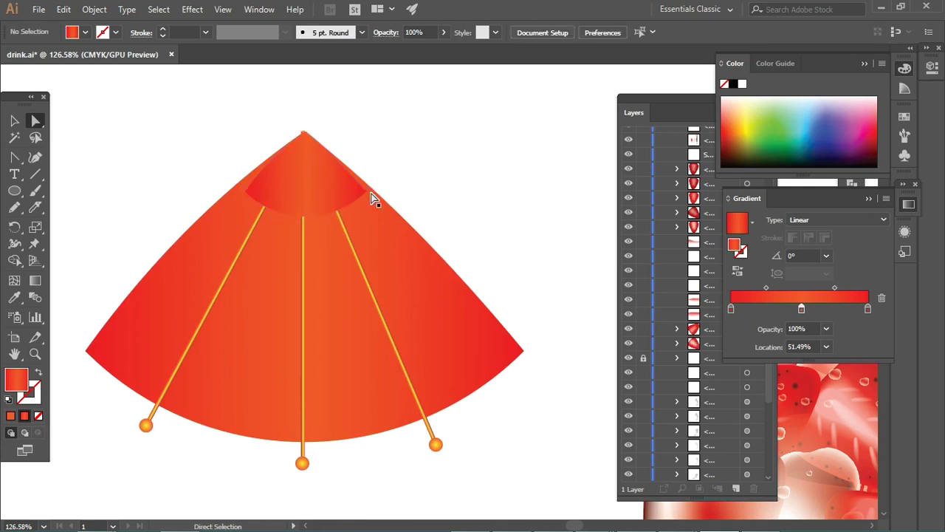
click(367, 195)
click(238, 184)
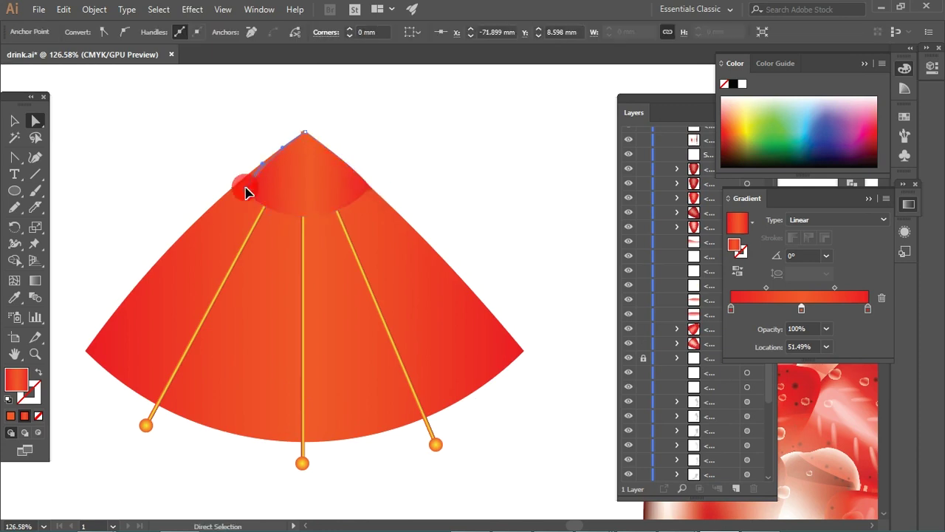
Remove the small copy, nudge the canopy up, and bring it in front of the ribs
click(17, 121)
click(386, 161)
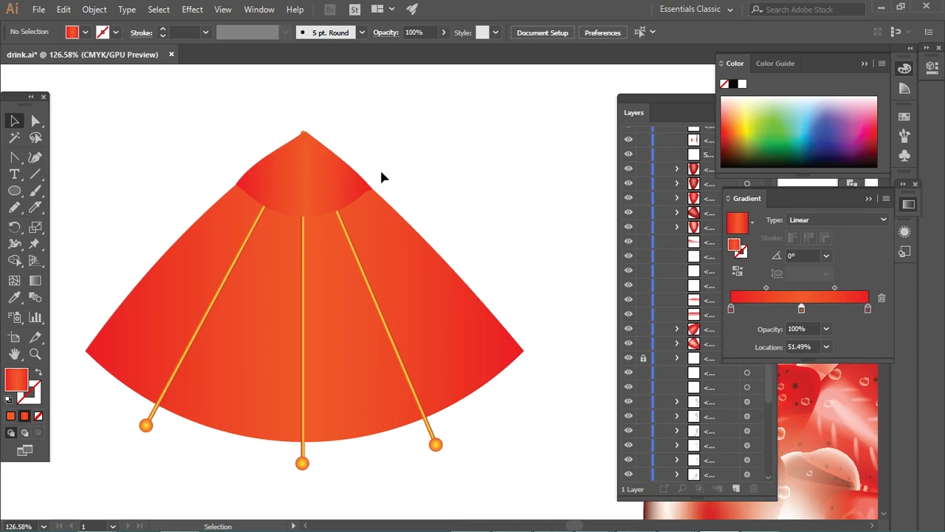
key(ctrl+z)
key(ctrl+z)
key(ctrl+z)
click(406, 263)
key(Up)
key(Up)
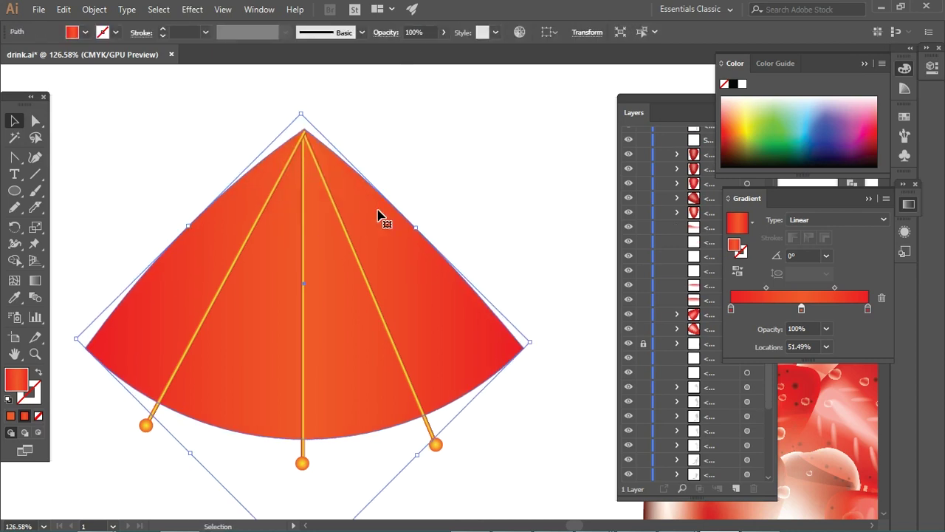
key(ctrl+shift+bracketright)
Erase the front canopy's lower part, leaving only its top triangle as the tip piece
ctrl+alt+click(116, 184)
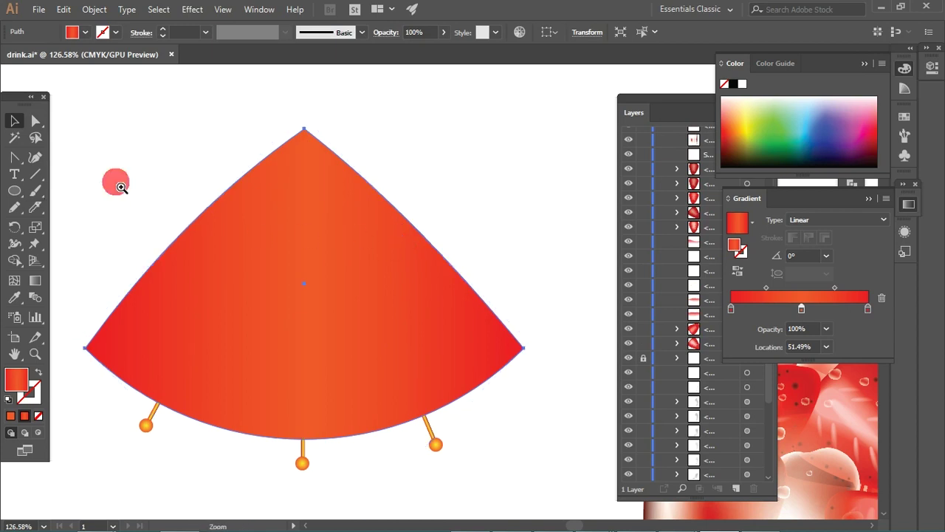
mouse_move(121, 177)
mouse_down()
mouse_move(286, 248)
mouse_move(207, 218)
mouse_up()
drag(35, 208, 101, 205)
drag(178, 410, 525, 218)
key(v)
click(17, 159)
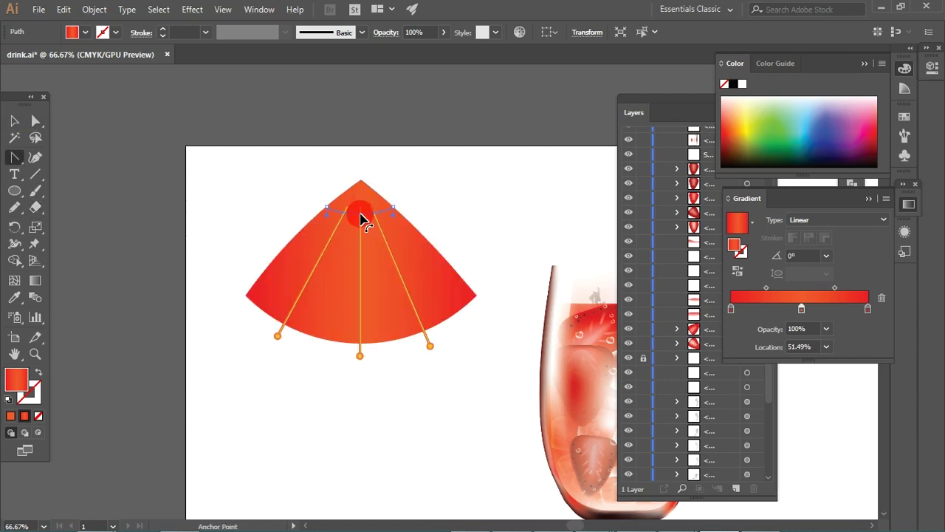
Delete the unwanted straw line near the canopy
click(15, 121)
click(364, 205)
scroll(404, 201, up, 1)
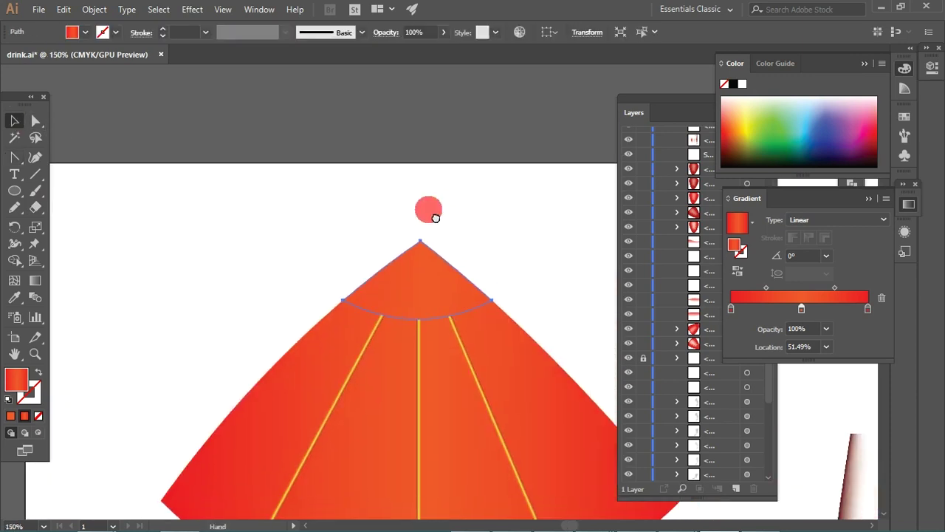
scroll(428, 206, up, 1)
click(496, 248)
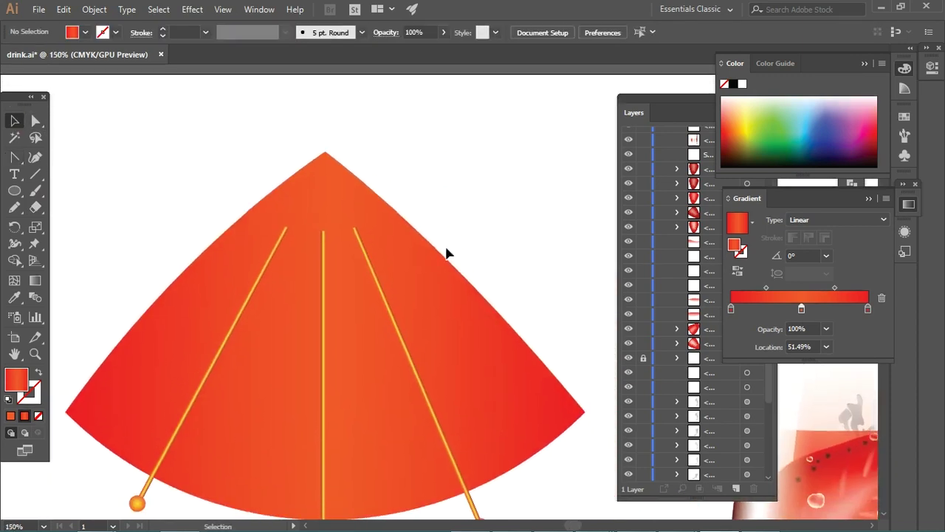
scroll(443, 221, down, 3)
drag(349, 286, 377, 288)
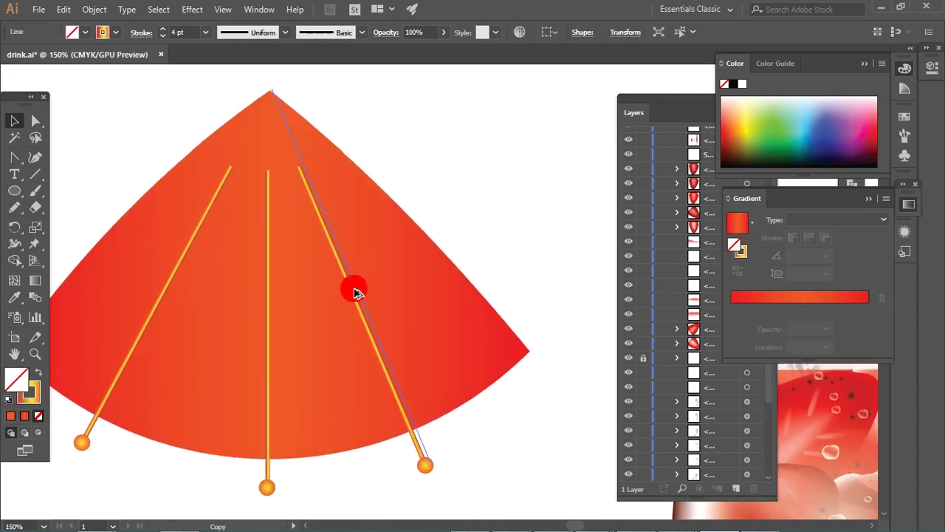
key(Delete)
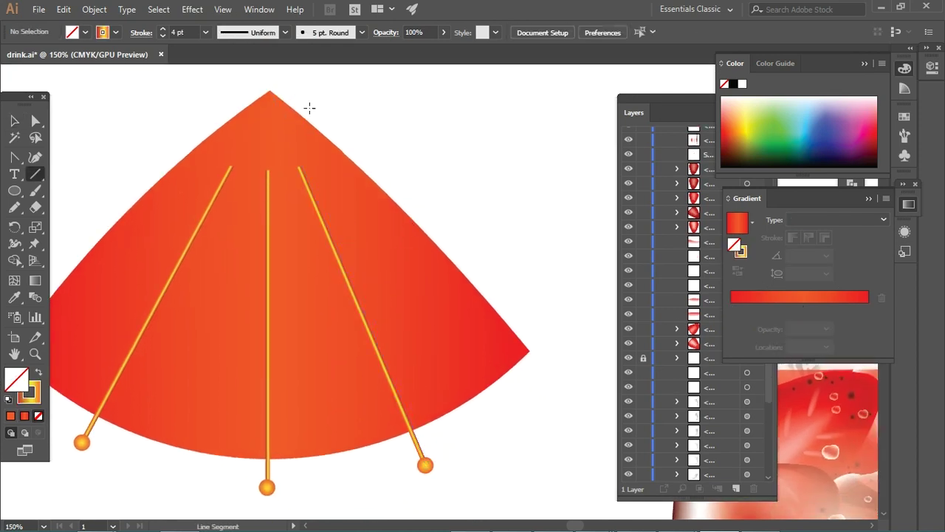
Draw a gradient-stroked line along the canopy's right edge and bend it into a curve
drag(272, 94, 551, 372)
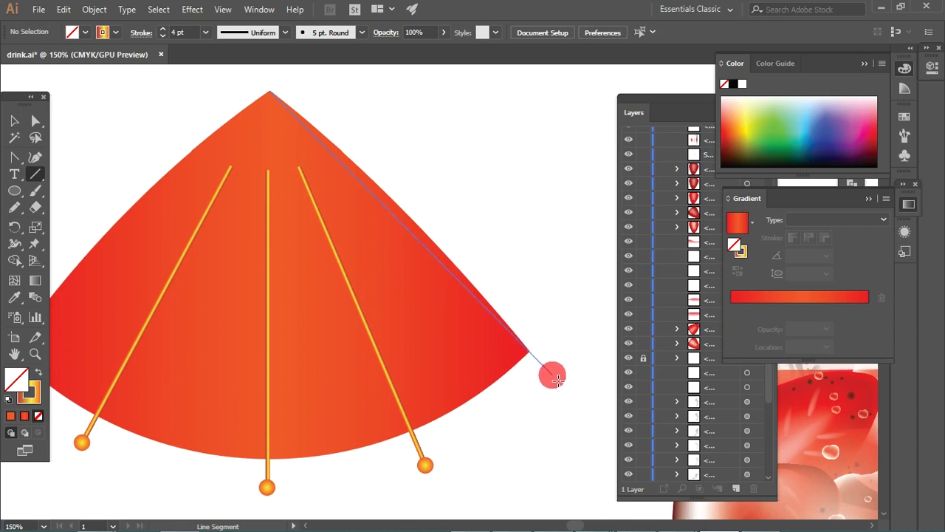
click(740, 251)
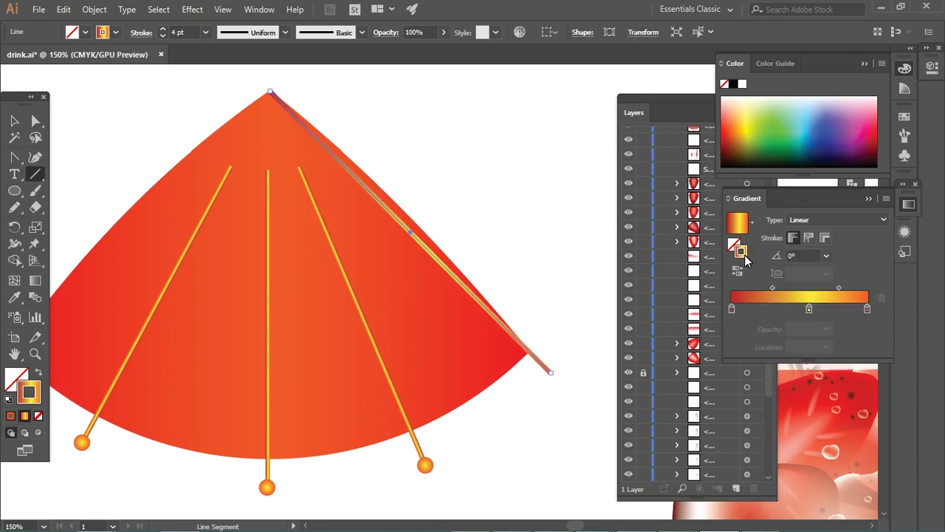
key(shift+c)
drag(390, 212, 401, 206)
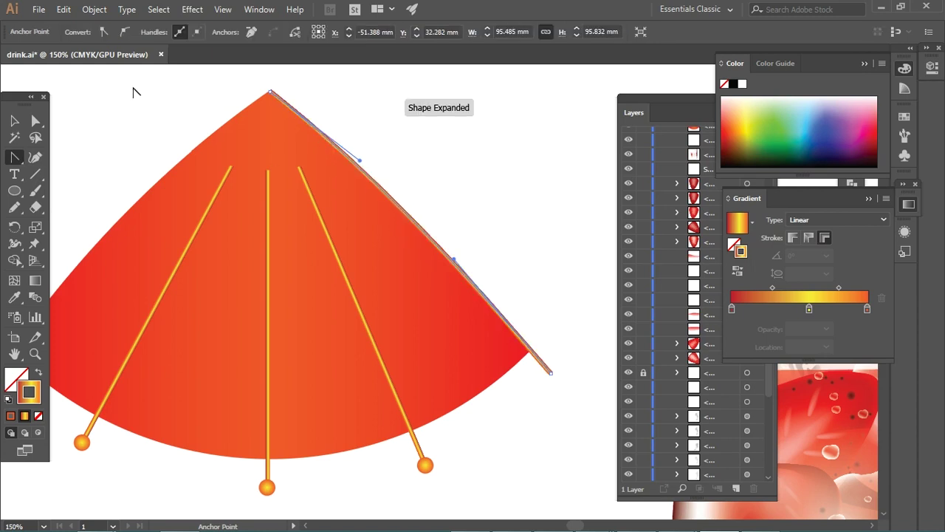
Inspect the anchors of the small cap at the canopy top
key(a)
click(337, 94)
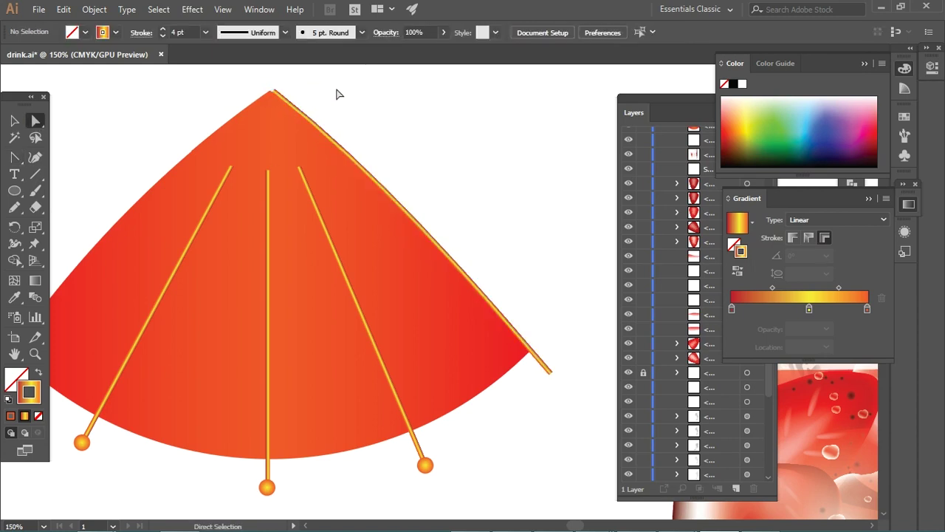
key(v)
click(274, 145)
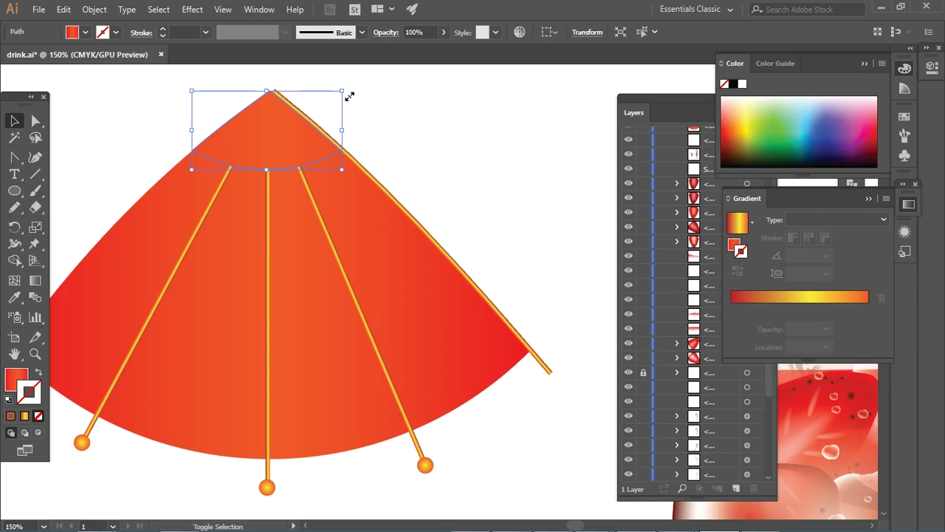
click(347, 86)
ctrl+click(275, 154)
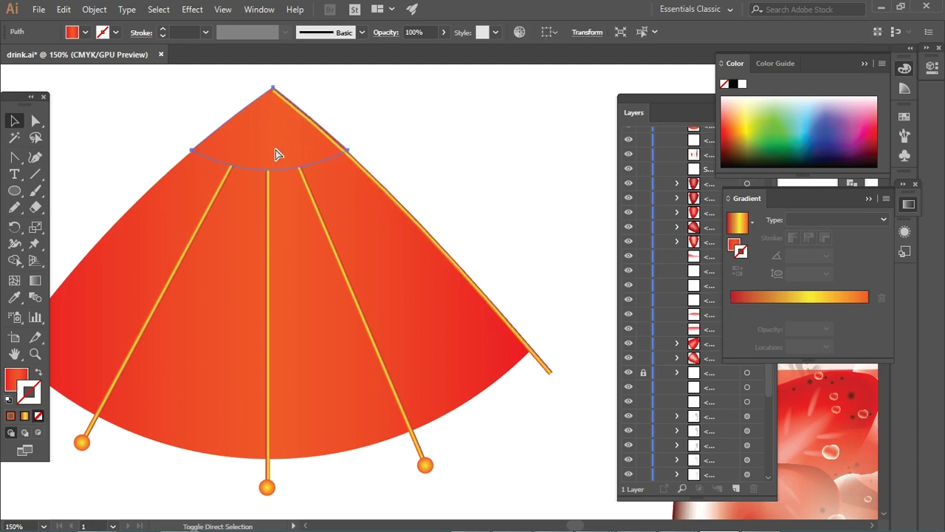
click(464, 186)
scroll(460, 207, left, 3)
Flip the curved rib horizontally, move it to the canopy's left edge, and bend it to fit
click(415, 189)
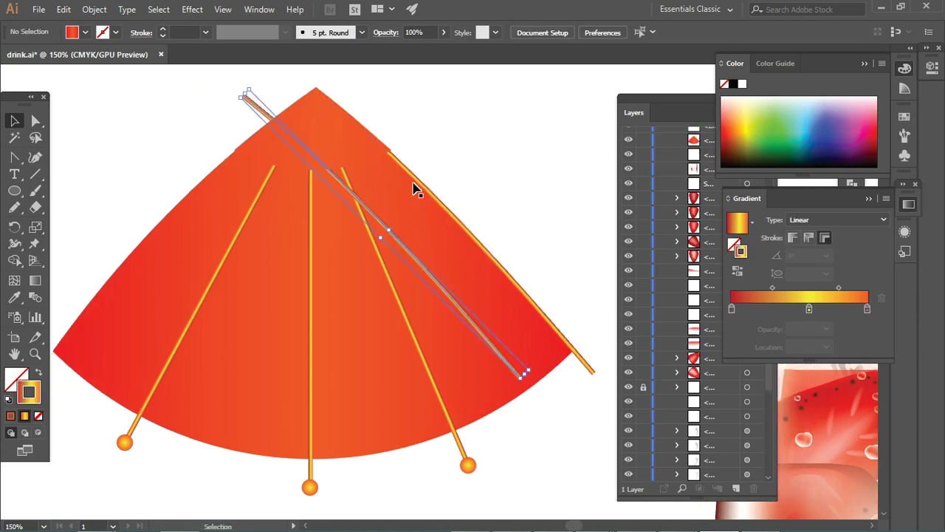
click(587, 32)
click(595, 42)
click(633, 47)
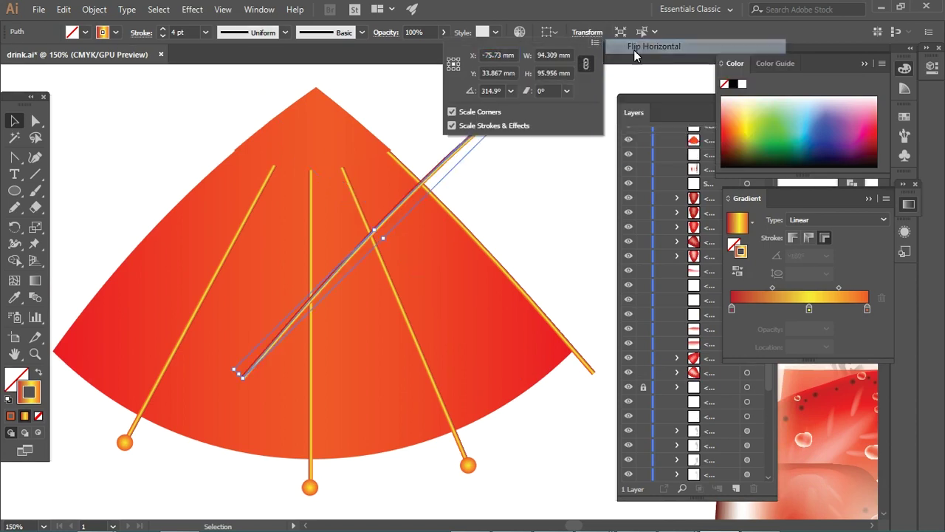
drag(459, 158, 260, 169)
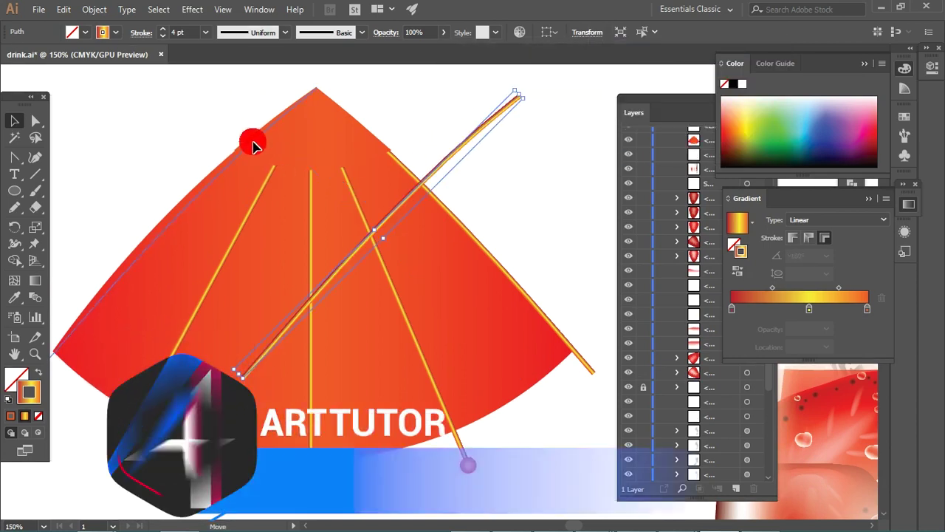
key(Delete)
click(13, 157)
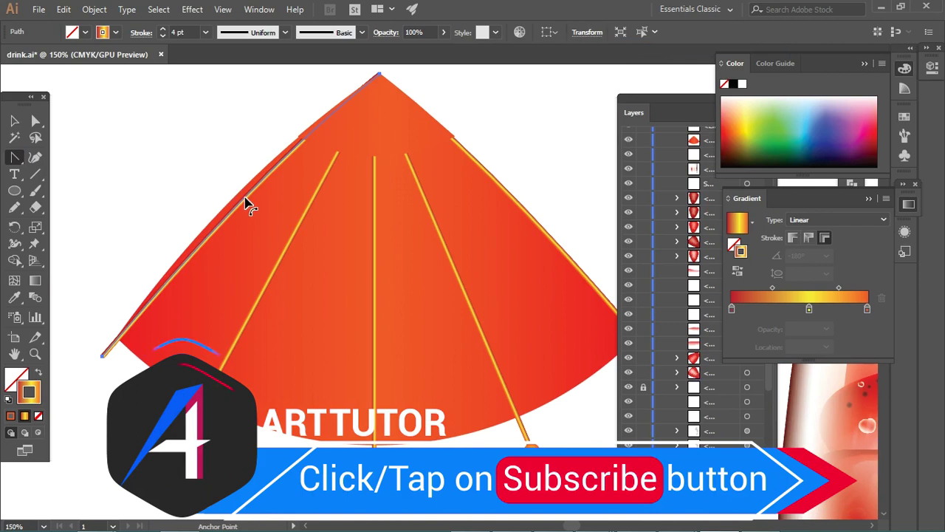
drag(243, 195, 240, 200)
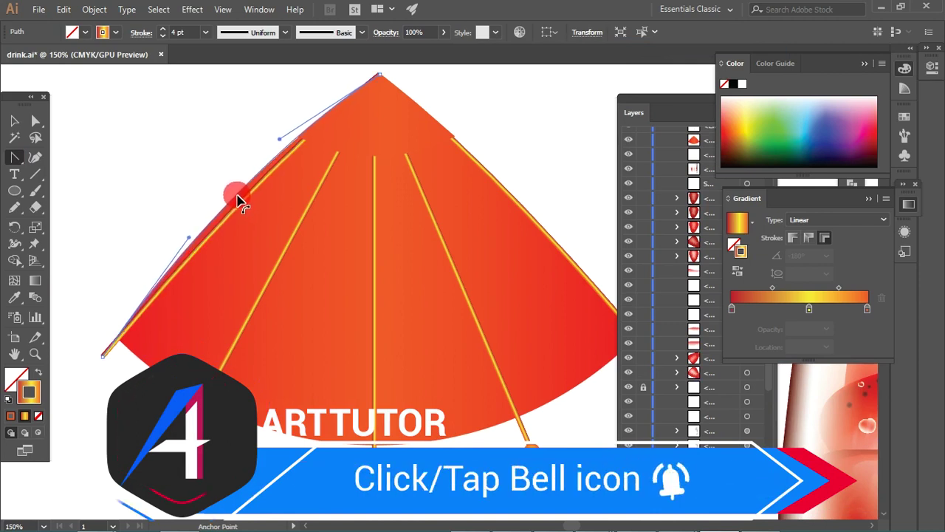
key(v)
key(ctrl+shift+a)
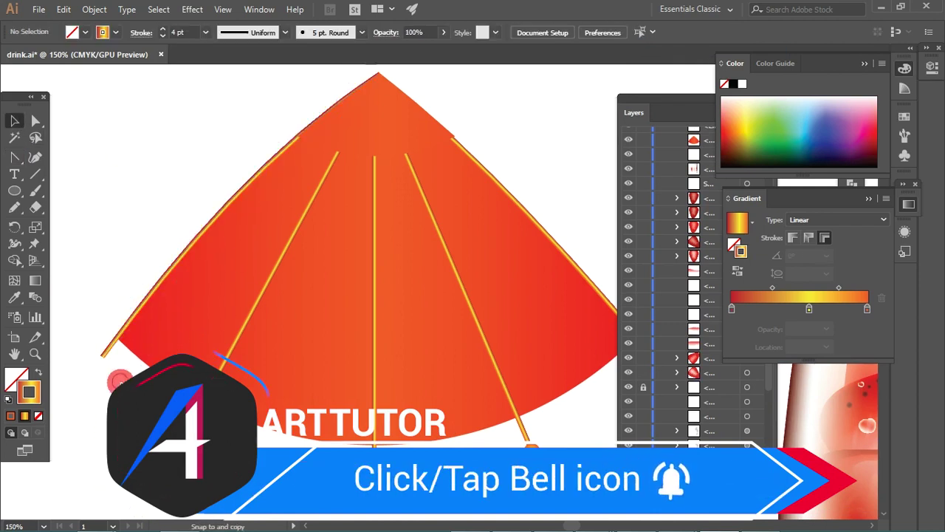
Copy a ball tip onto the right rib's end
click(102, 356)
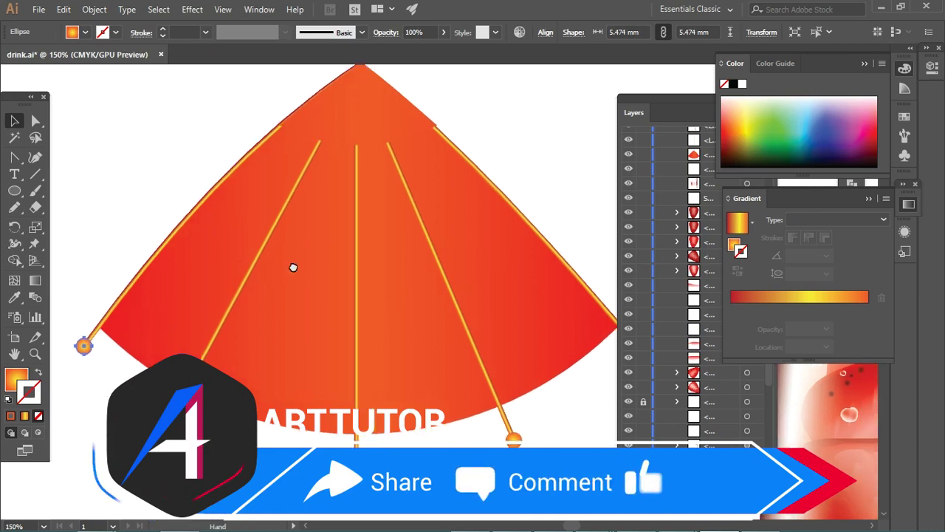
scroll(293, 266, down, 2)
scroll(294, 266, right, 5)
click(482, 347)
drag(484, 349, 529, 305)
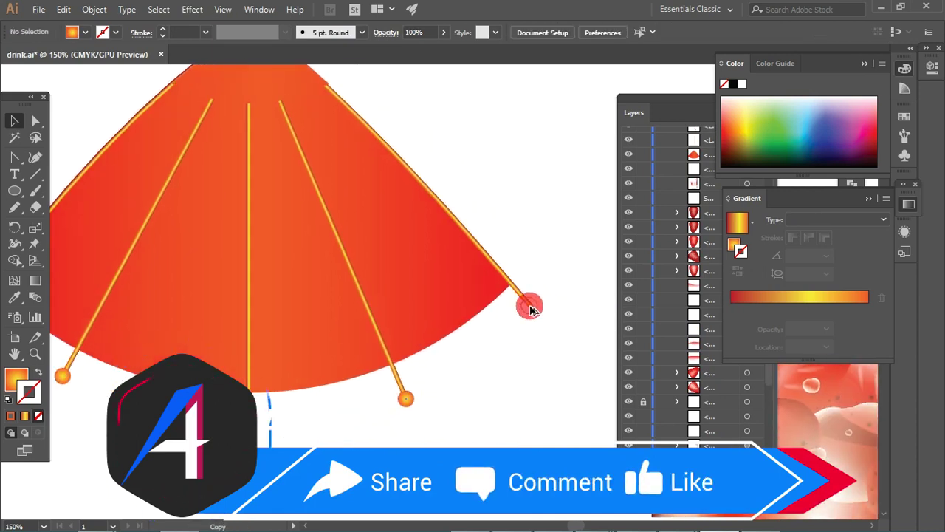
click(476, 369)
drag(292, 340, 347, 332)
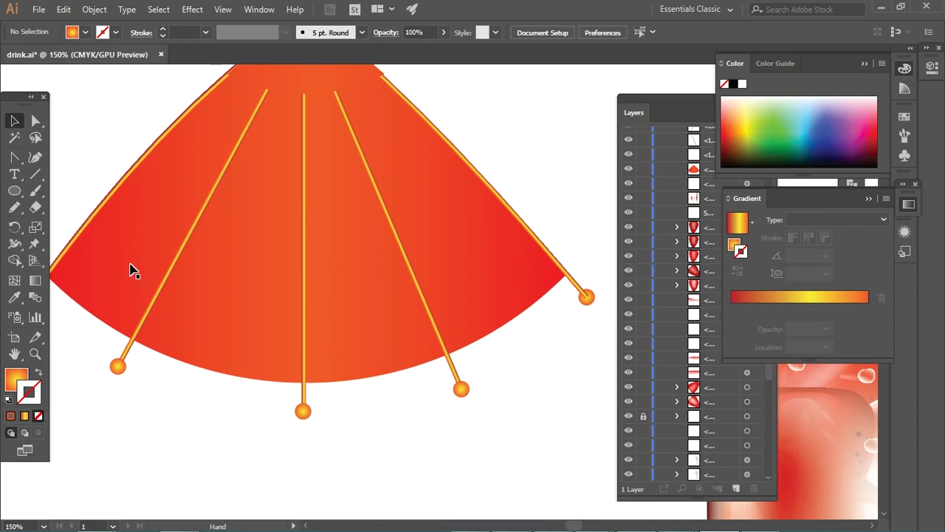
click(129, 327)
Add three anchors along the canopy's bottom curve at the left, centre and right
drag(17, 161, 46, 169)
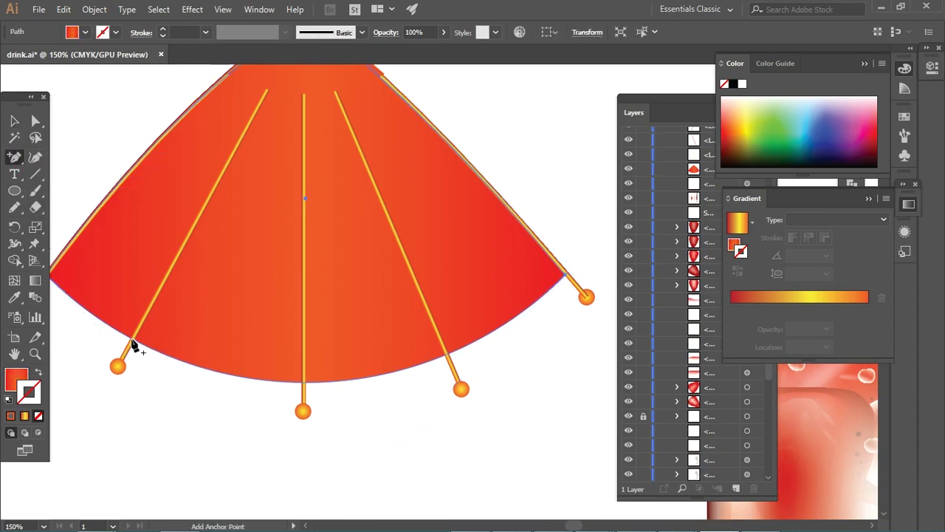
click(236, 363)
click(305, 383)
click(448, 357)
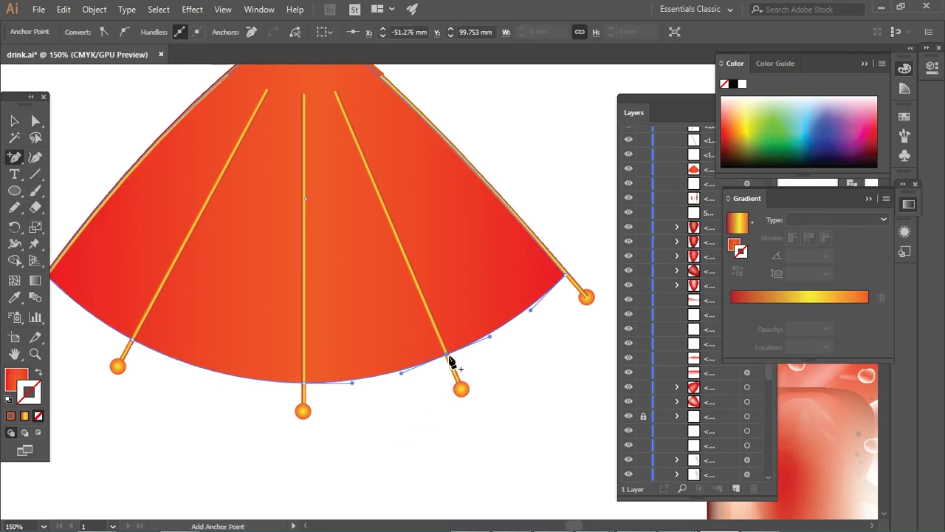
drag(15, 161, 67, 204)
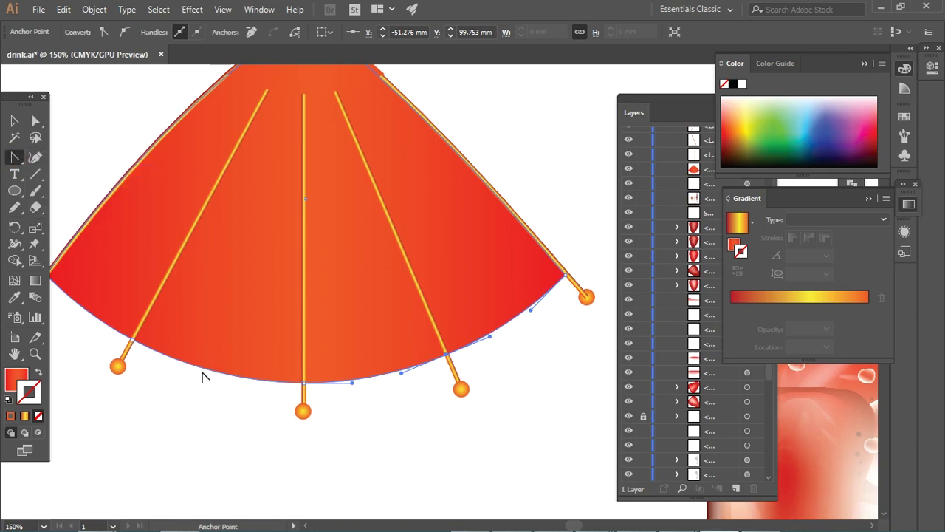
drag(211, 372, 219, 342)
key(ctrl+z)
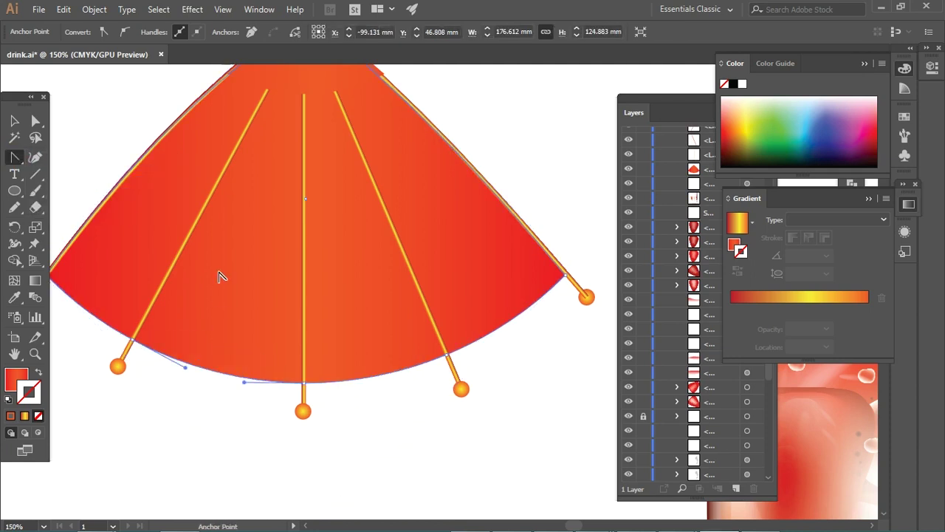
Convert the bottom anchors to corners and curve each bottom segment inward, shifting the centre rib to fit
click(132, 343)
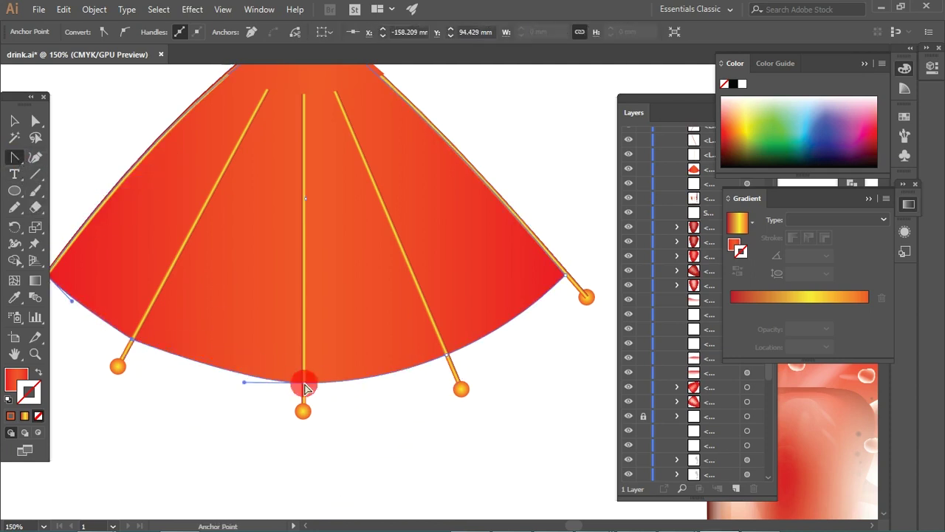
click(305, 384)
click(447, 356)
drag(508, 325, 507, 295)
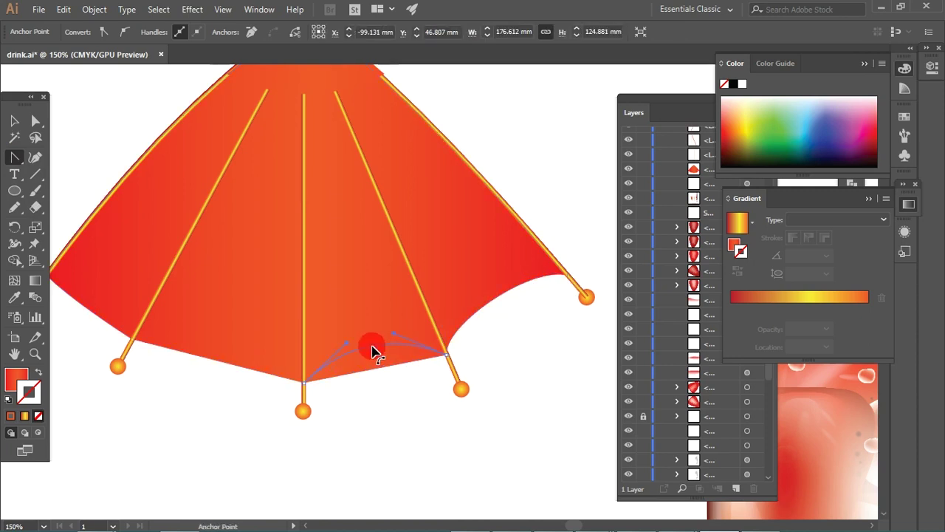
drag(373, 351, 373, 348)
key(a)
mouse_move(303, 411)
mouse_down()
mouse_move(292, 415)
mouse_move(267, 359)
mouse_up()
key(shift+c)
drag(152, 331, 160, 322)
Zoom around to review the scalloped umbrella and its centre rib
key(v)
click(126, 160)
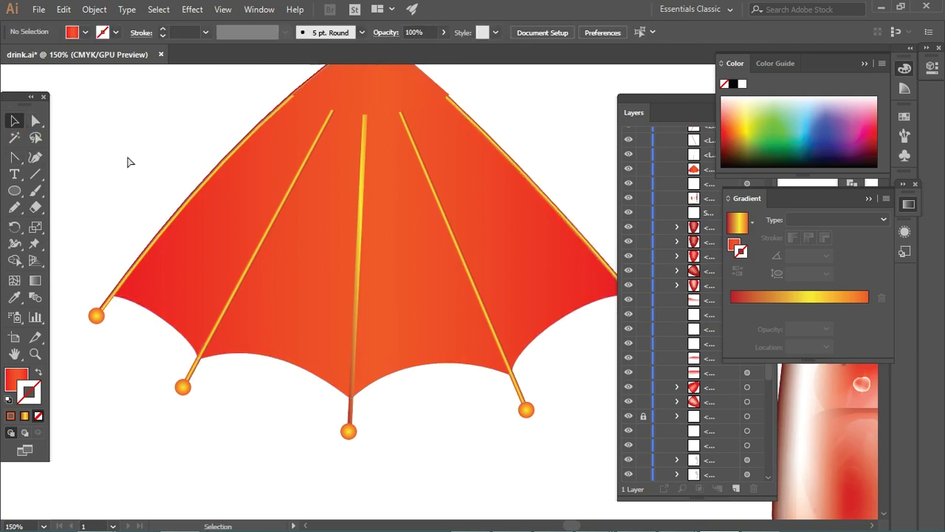
key(ctrl+minus)
key(ctrl+minus)
key(ctrl+minus)
key(ctrl+plus)
key(ctrl+plus)
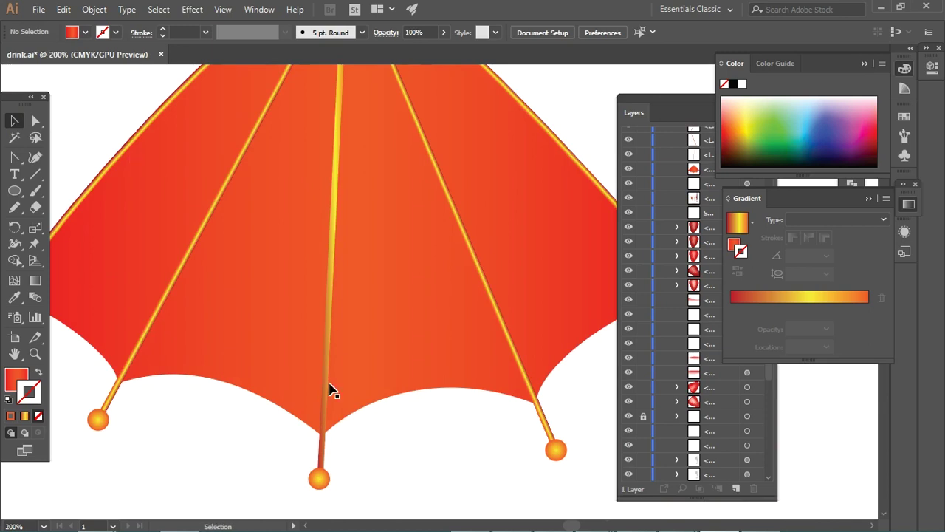
click(330, 451)
click(457, 449)
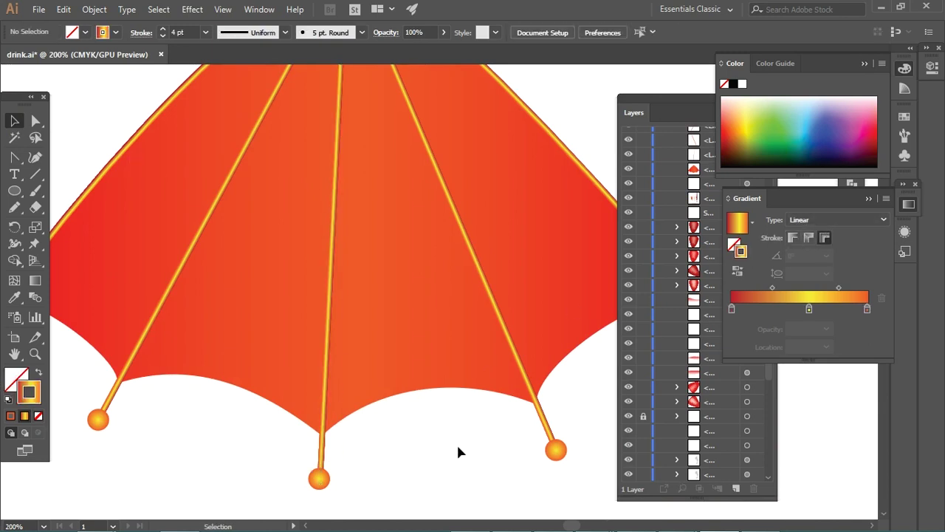
key(ctrl+minus)
key(ctrl+minus)
click(425, 309)
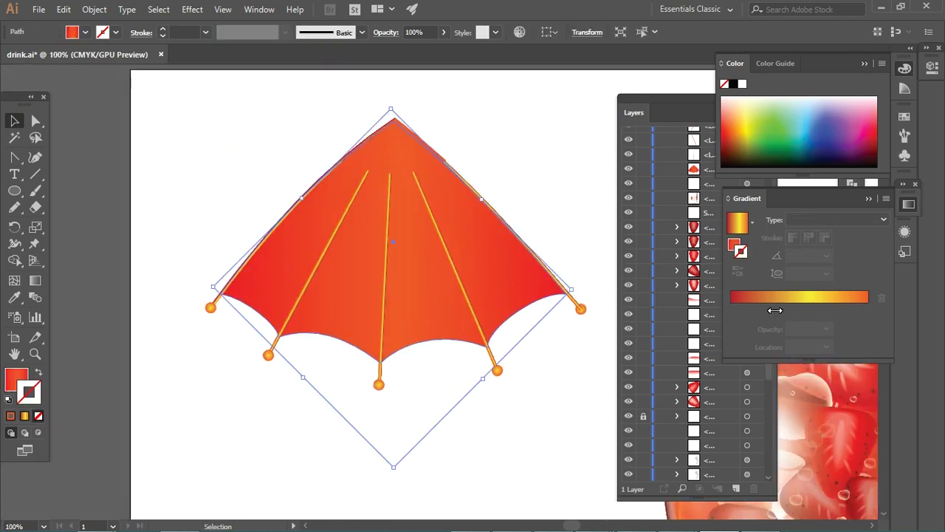
Try a light coral middle stop on the canopy gradient, then undo it
click(24, 415)
click(801, 308)
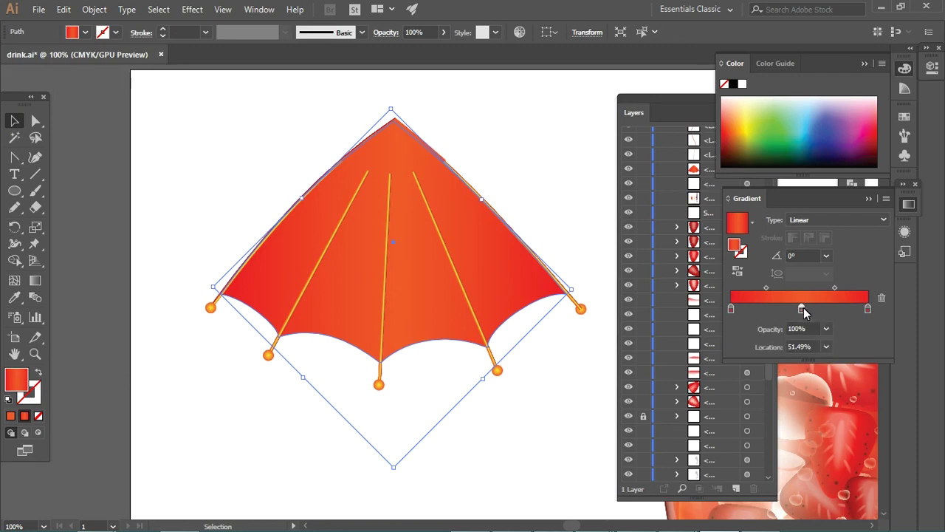
double_click(802, 308)
double_click(16, 379)
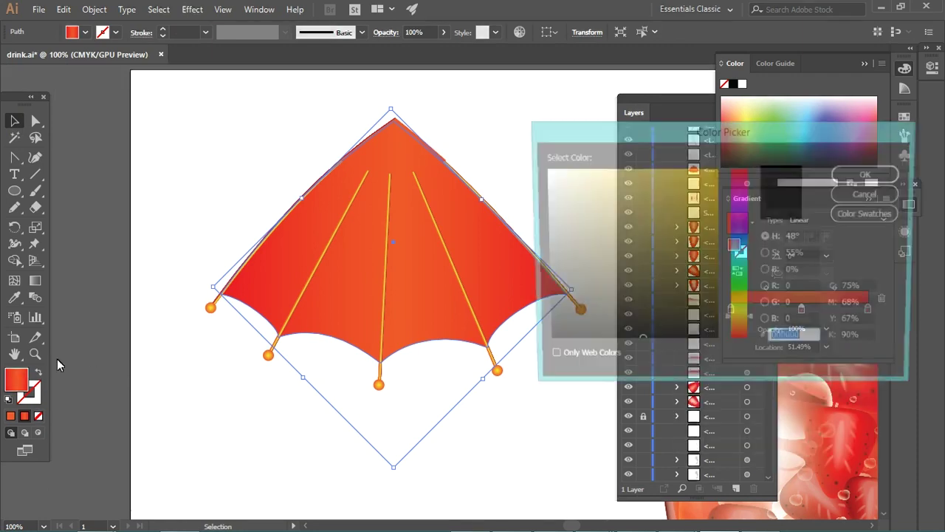
drag(739, 318, 739, 341)
click(611, 164)
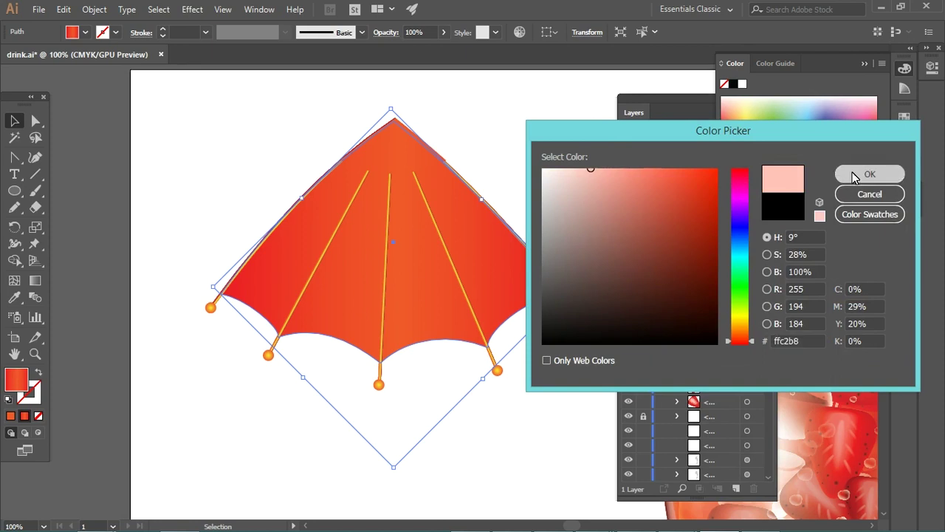
click(865, 174)
key(ctrl+z)
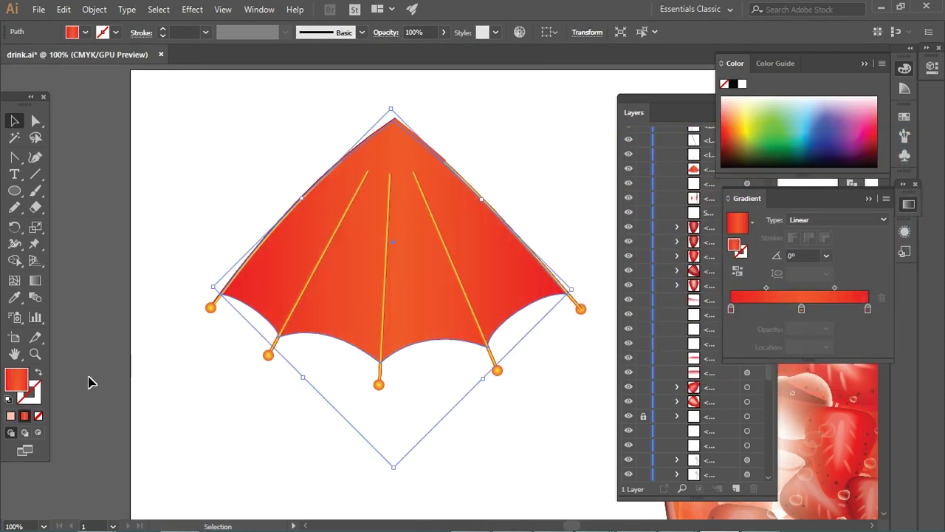
Try a pink fill on the umbrella, then undo it and deselect
double_click(16, 379)
mouse_move(673, 327)
mouse_down()
mouse_move(638, 208)
mouse_move(612, 169)
mouse_up()
click(739, 190)
click(604, 169)
click(870, 173)
key(ctrl+z)
click(536, 194)
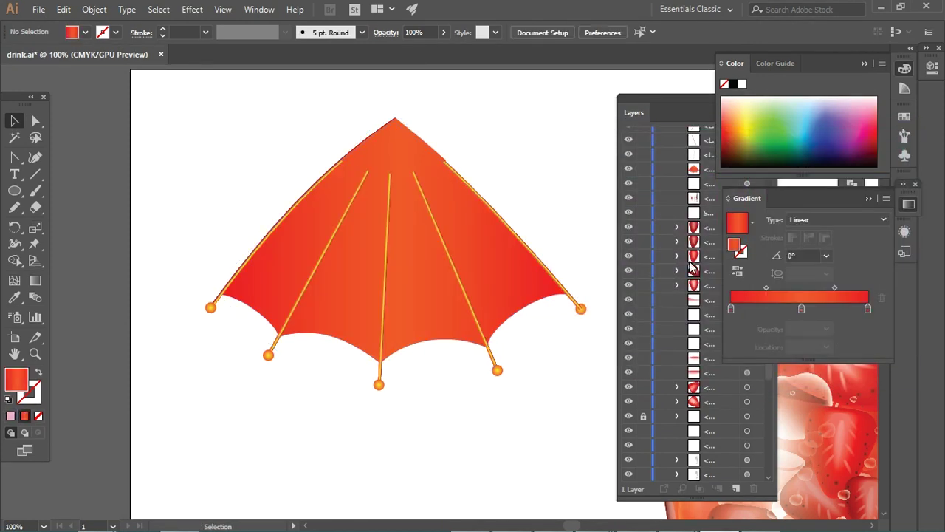
Lower the middle gradient stop's Magenta in CMYK sliders, then select the umbrella's top anchor point
double_click(803, 308)
click(689, 355)
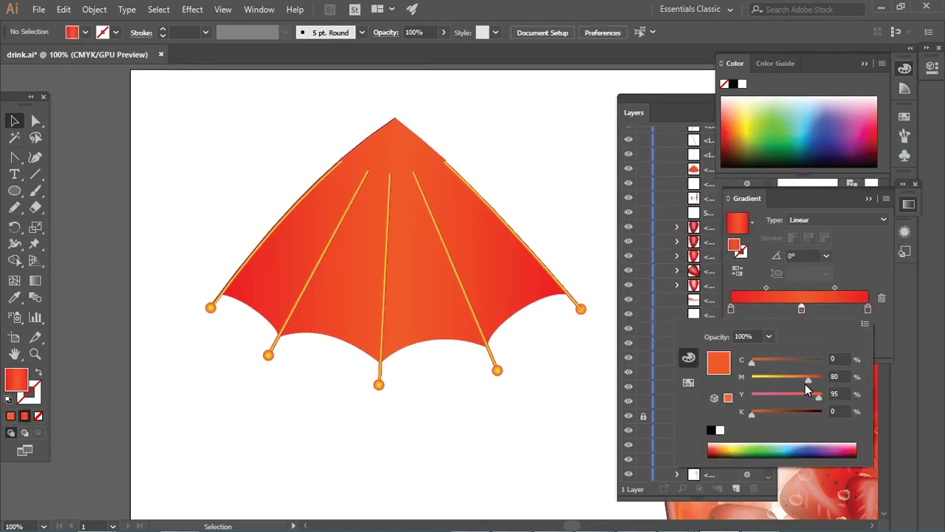
click(792, 381)
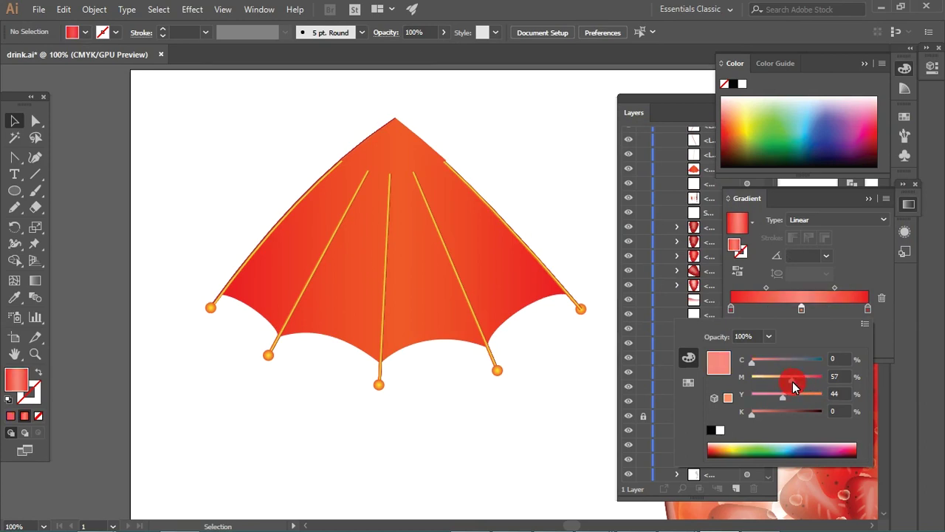
click(491, 412)
click(438, 325)
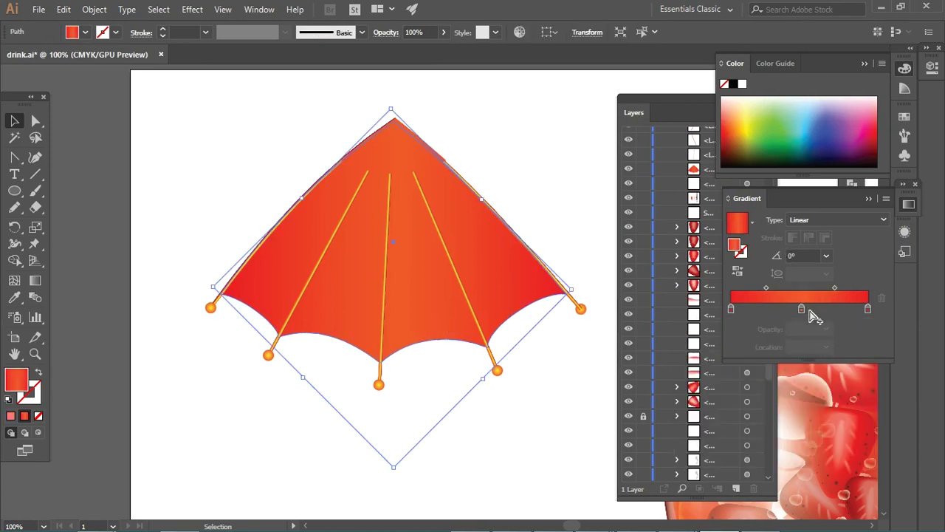
double_click(802, 309)
click(787, 380)
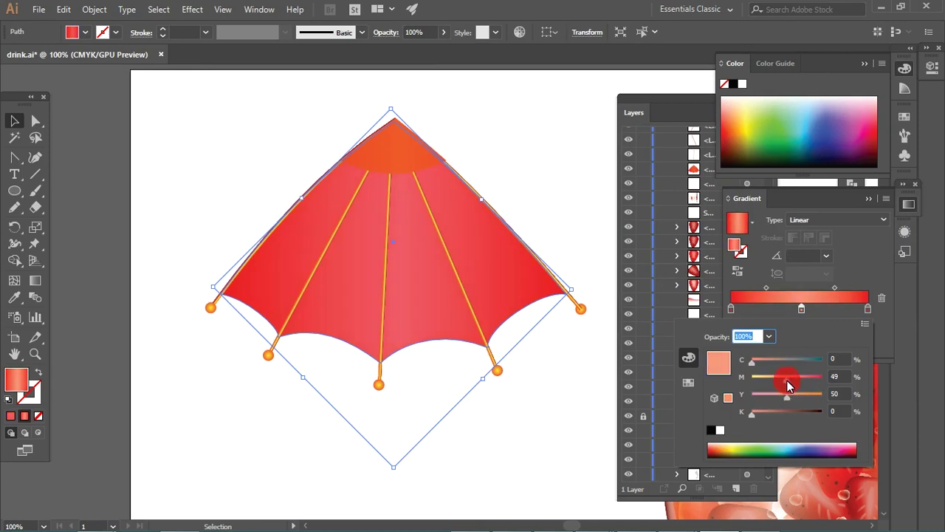
click(527, 431)
click(386, 382)
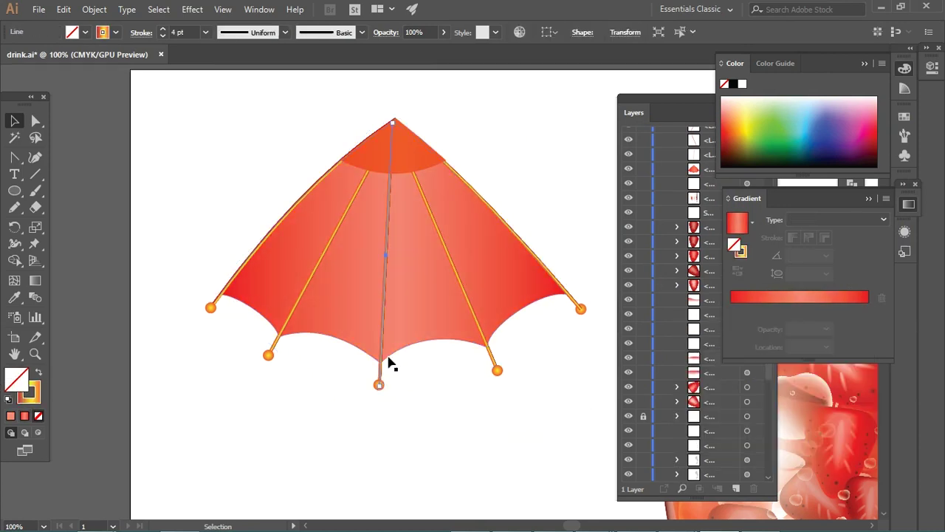
key(a)
click(394, 120)
Eyedropper the canopy gradient onto the top cap and stretch it across the cap only
click(432, 125)
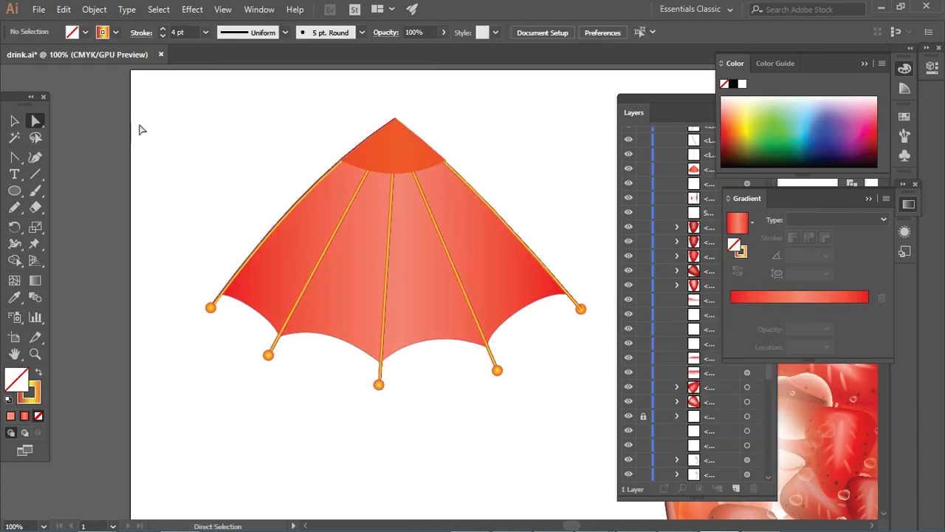
key(v)
click(369, 164)
key(i)
click(351, 291)
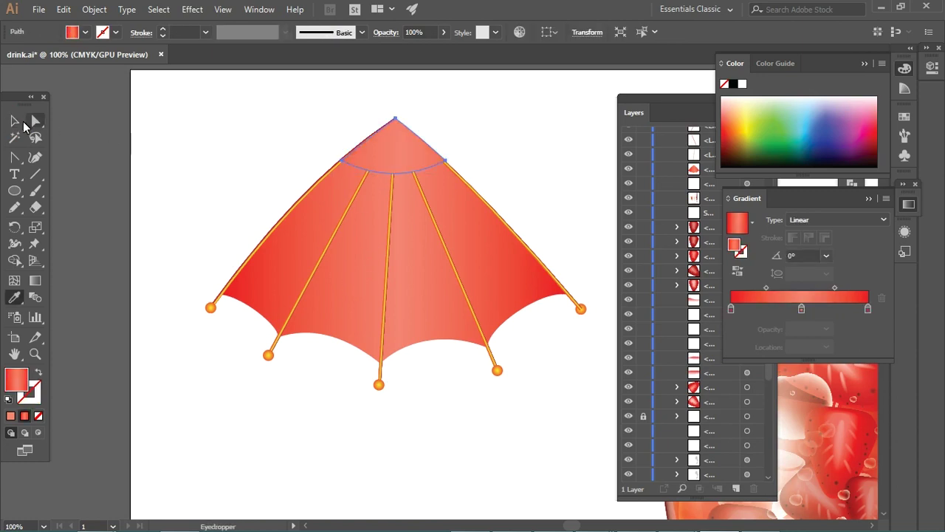
key(v)
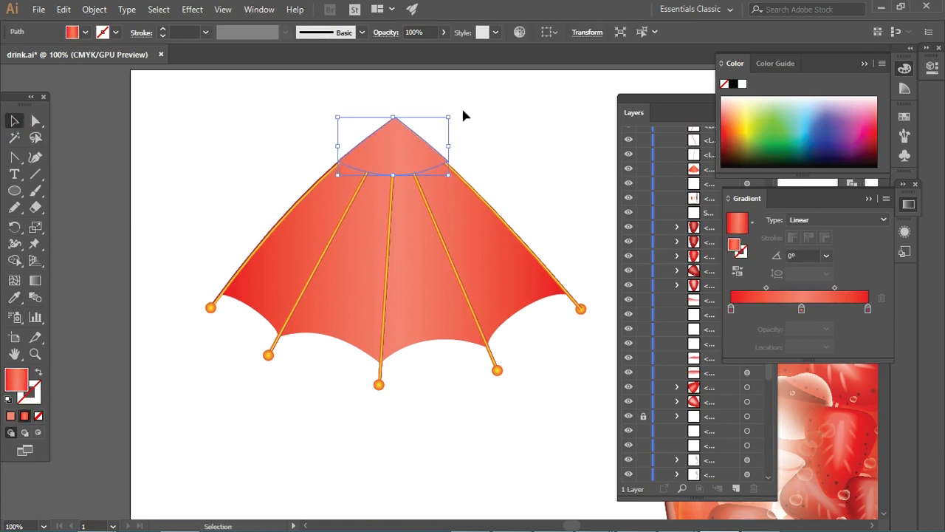
click(35, 279)
drag(342, 146, 441, 146)
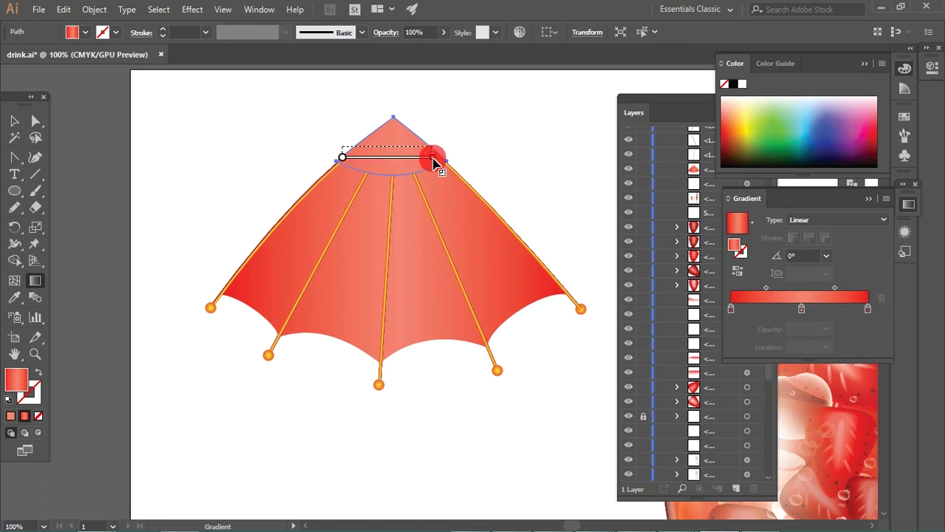
click(15, 121)
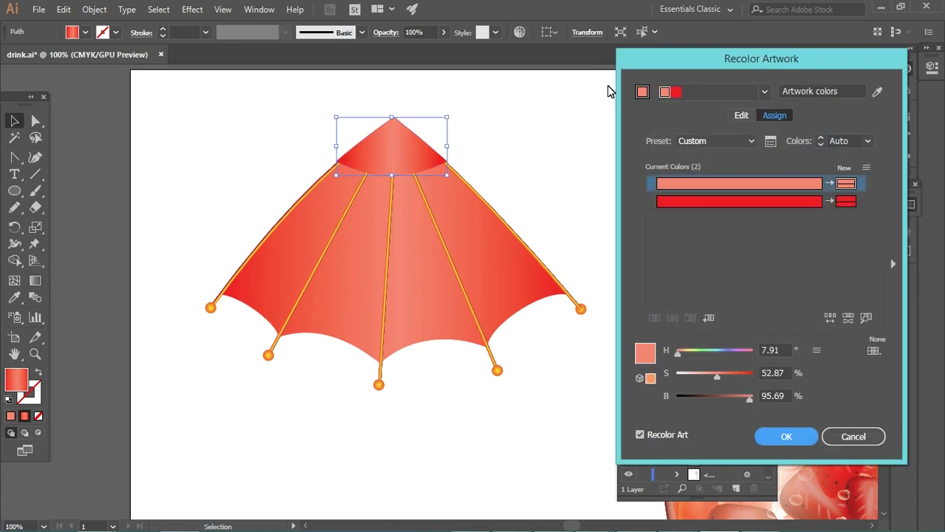
Recolor the cap on the colour wheel to a lighter purple-lavender
click(519, 32)
click(741, 115)
mouse_move(714, 355)
mouse_down()
mouse_move(737, 353)
mouse_move(728, 352)
mouse_move(731, 375)
mouse_up()
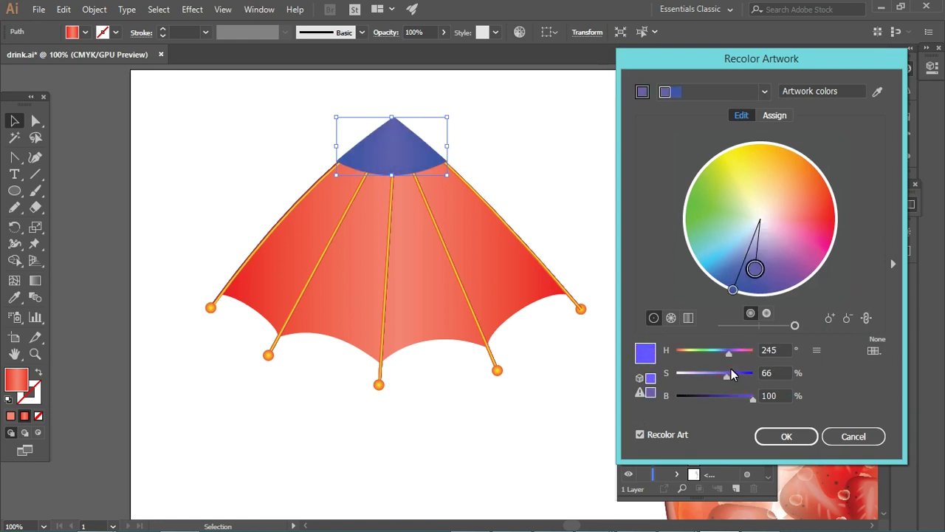
mouse_move(754, 270)
mouse_down()
mouse_move(763, 247)
mouse_move(742, 295)
mouse_move(761, 246)
mouse_up()
click(787, 435)
click(473, 451)
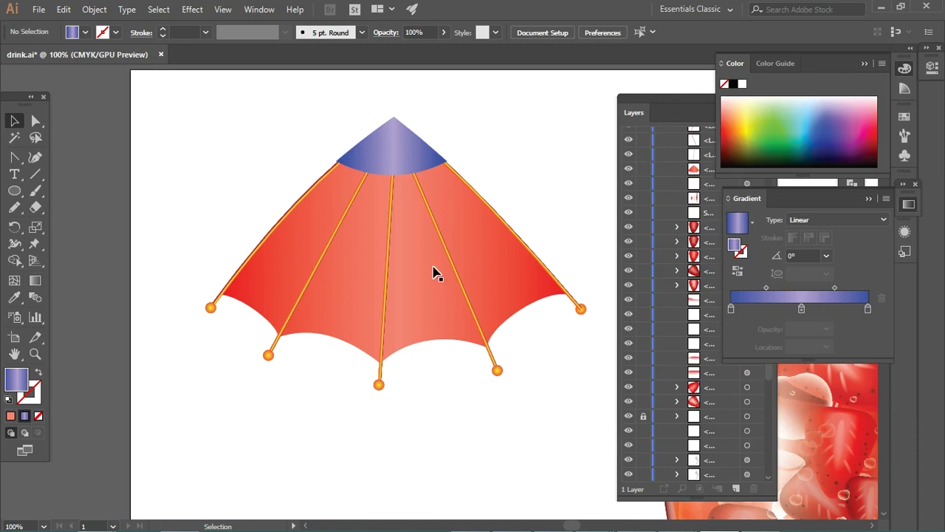
key(ctrl+0)
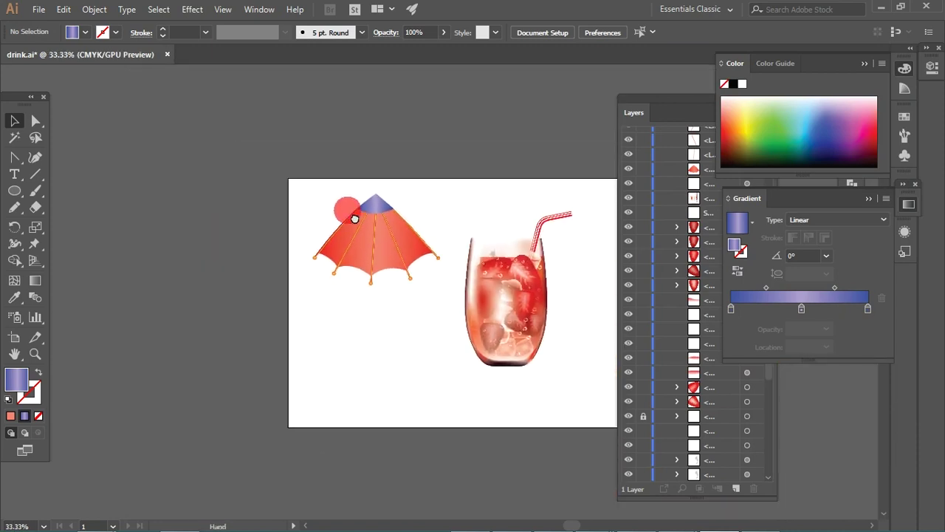
Draw a straight vertical stick down from the umbrella's top with a yellow stroke
key(ctrl+plus)
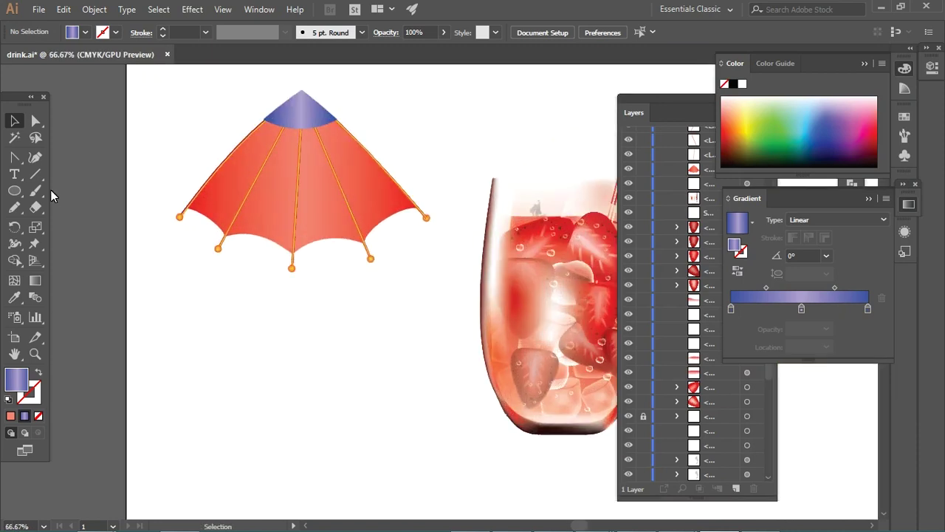
click(35, 174)
drag(301, 93, 285, 402)
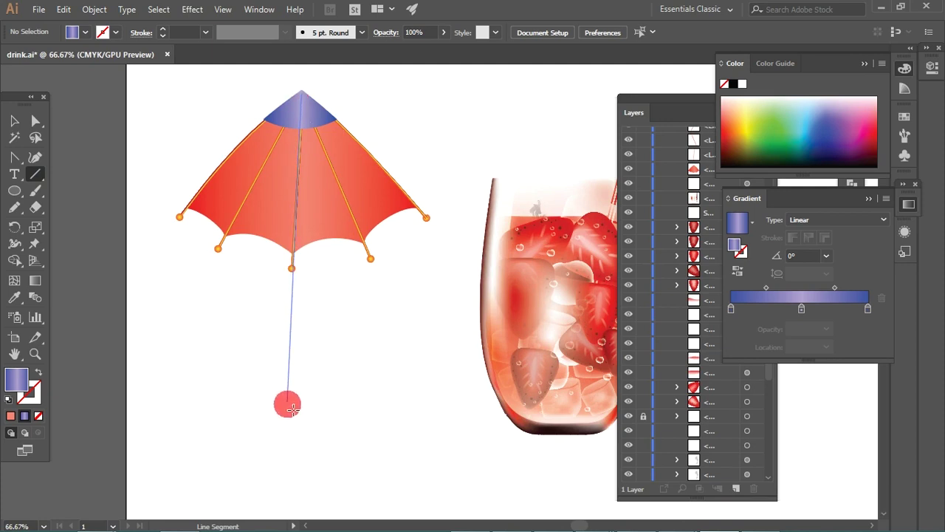
key(ctrl)
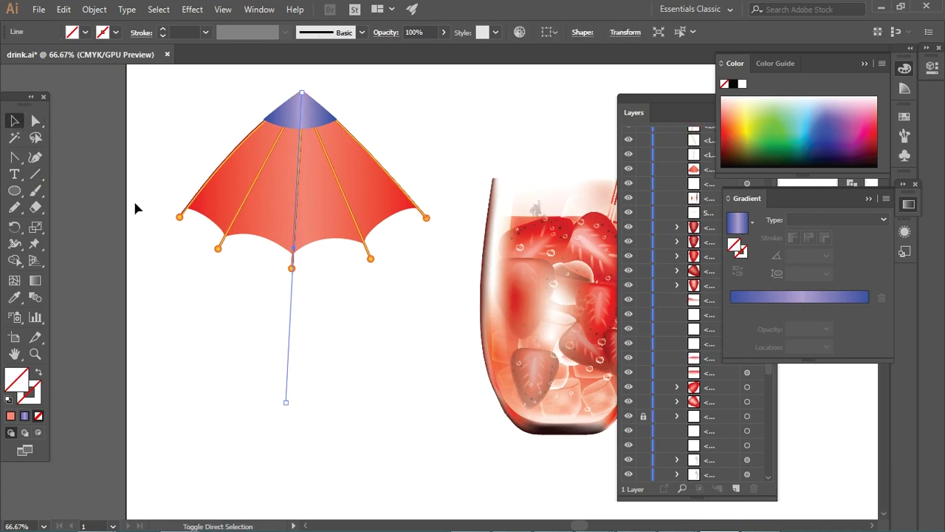
drag(286, 402, 293, 402)
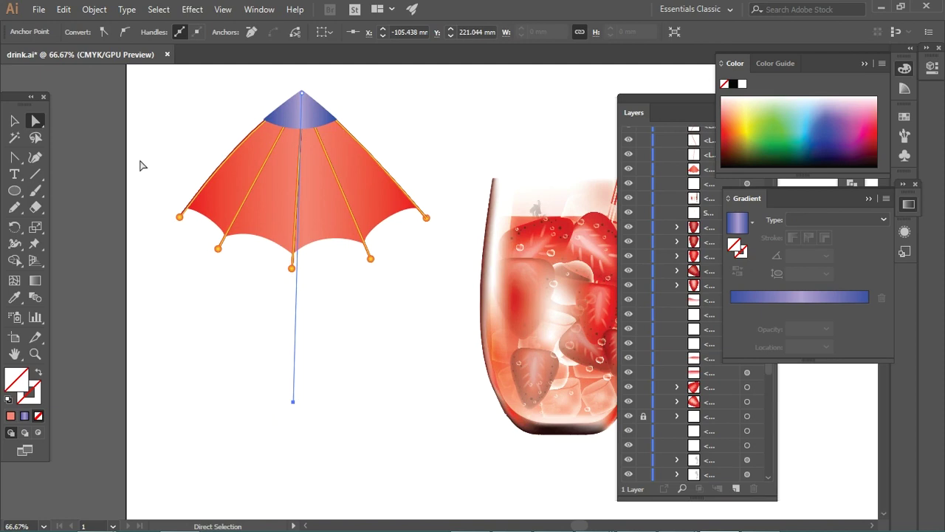
double_click(40, 401)
click(706, 181)
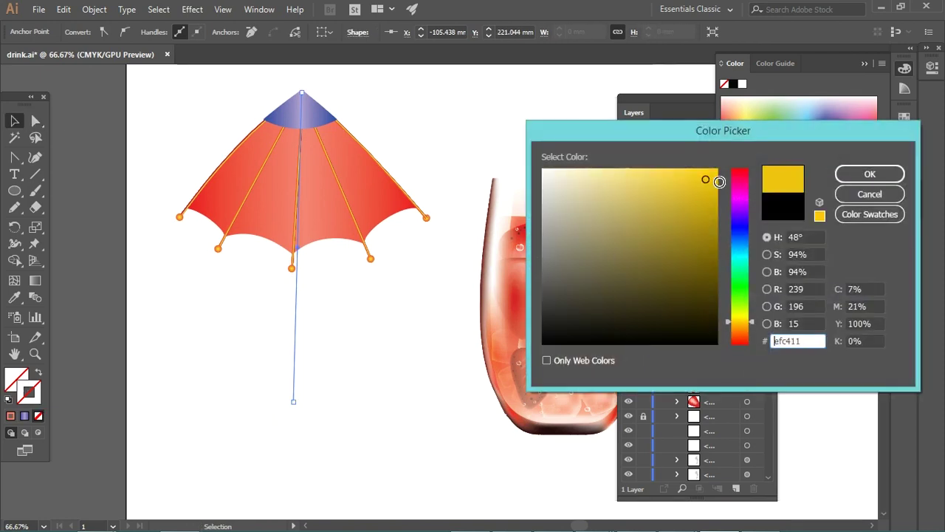
key(Return)
click(330, 324)
click(294, 324)
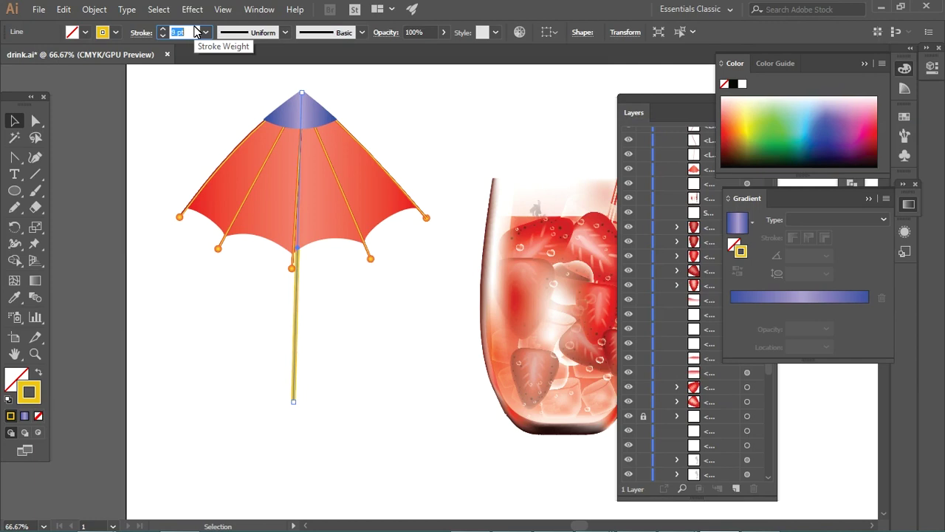
Send the canopy backward behind the ribs and cap, then select all umbrella parts
key(a)
click(329, 233)
key(ctrl+shift+bracketleft)
key(v)
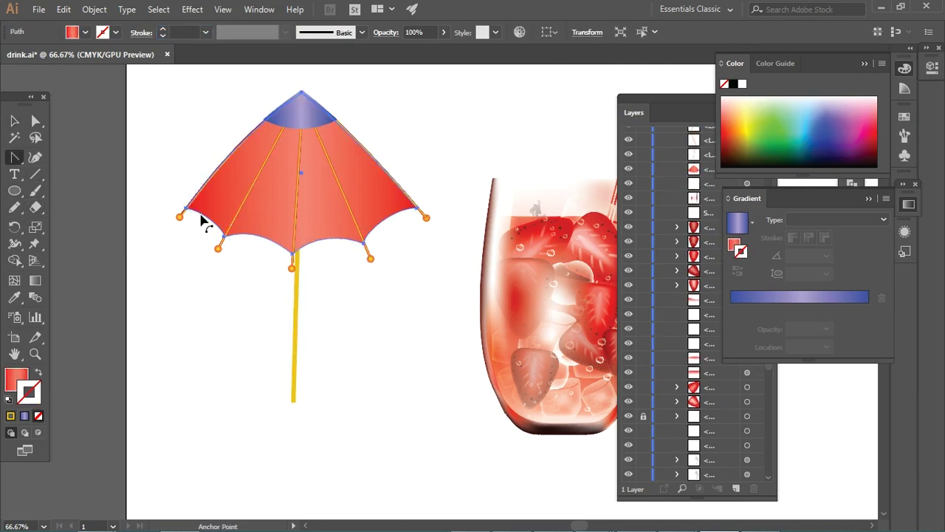
key(a)
key(ctrl+a)
key(v)
drag(156, 89, 382, 391)
Set the yellow stick's stroke weight to 5 pt inside the umbrella group
key(a)
click(295, 351)
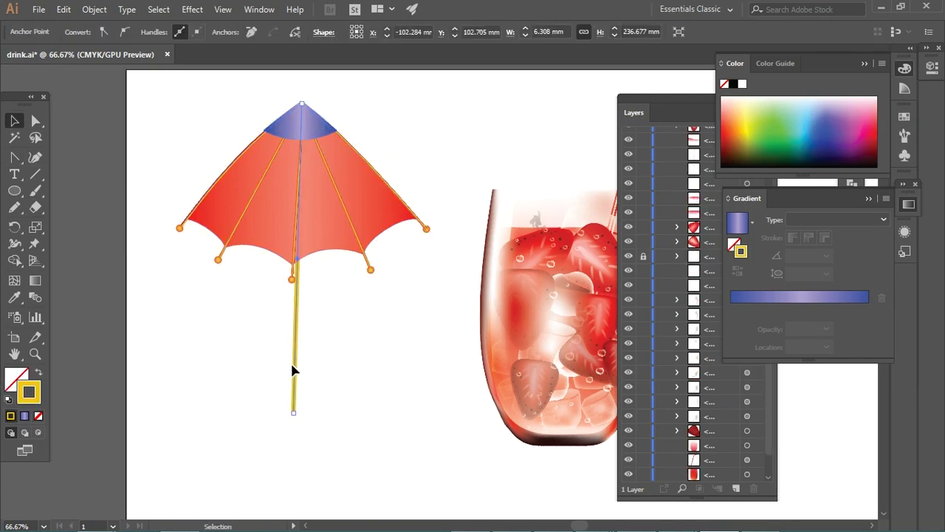
click(295, 350)
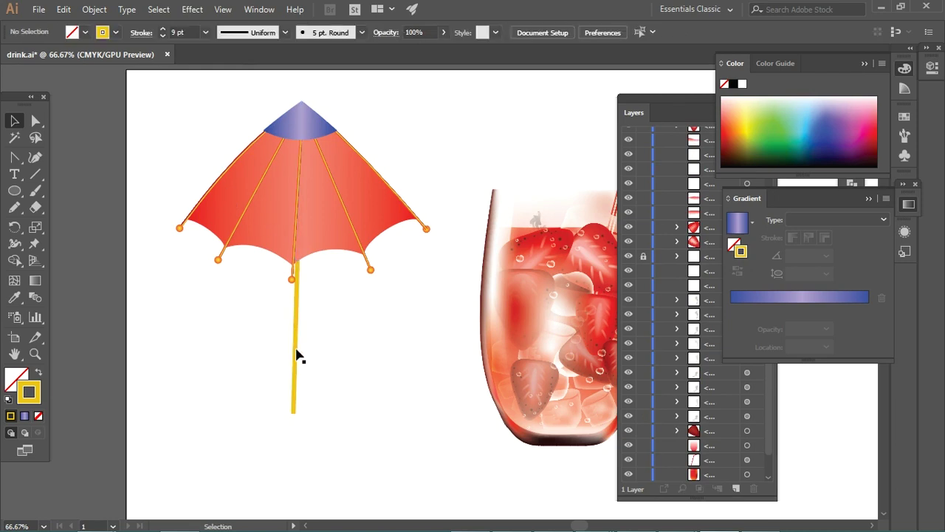
double_click(298, 353)
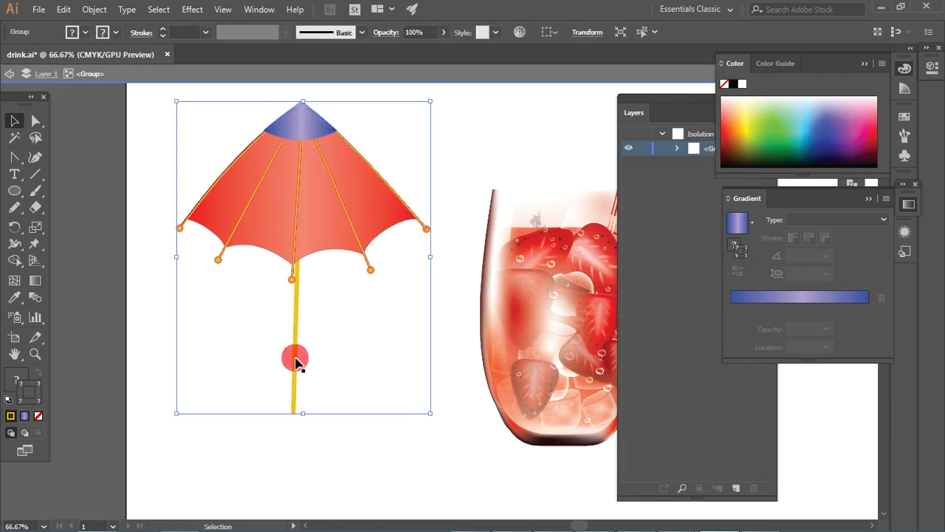
click(295, 359)
text(5)
key(Return)
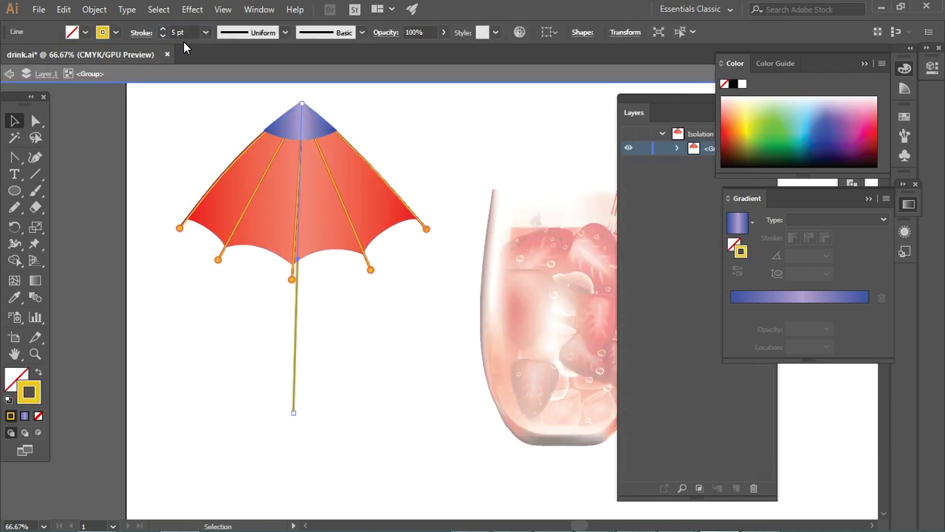
Shrink and tilt the umbrella group so it sits in the drink glass
double_click(400, 347)
mouse_move(399, 347)
mouse_down()
mouse_move(184, 288)
mouse_move(279, 325)
mouse_up()
click(249, 215)
mouse_move(306, 99)
mouse_down()
mouse_move(251, 153)
mouse_move(371, 147)
mouse_up()
click(301, 328)
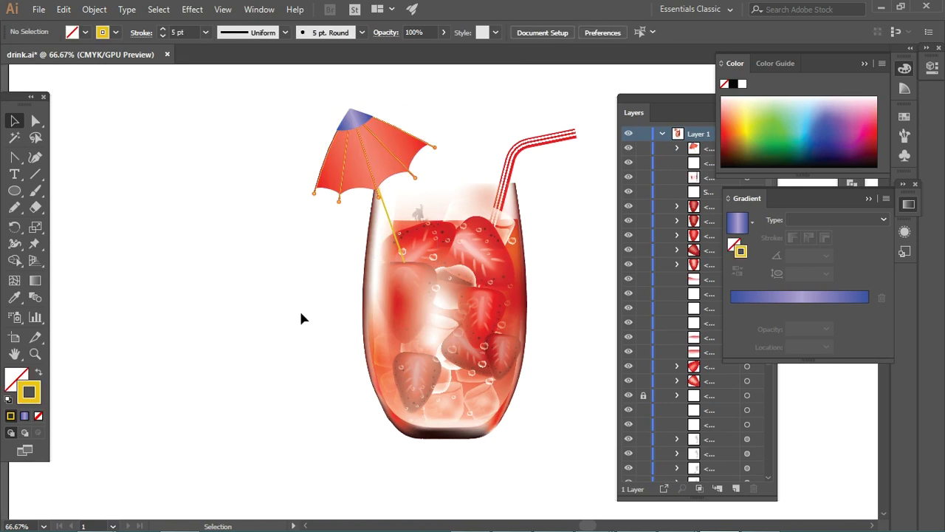
key(ctrl+plus)
scroll(239, 320, up, 3)
click(327, 207)
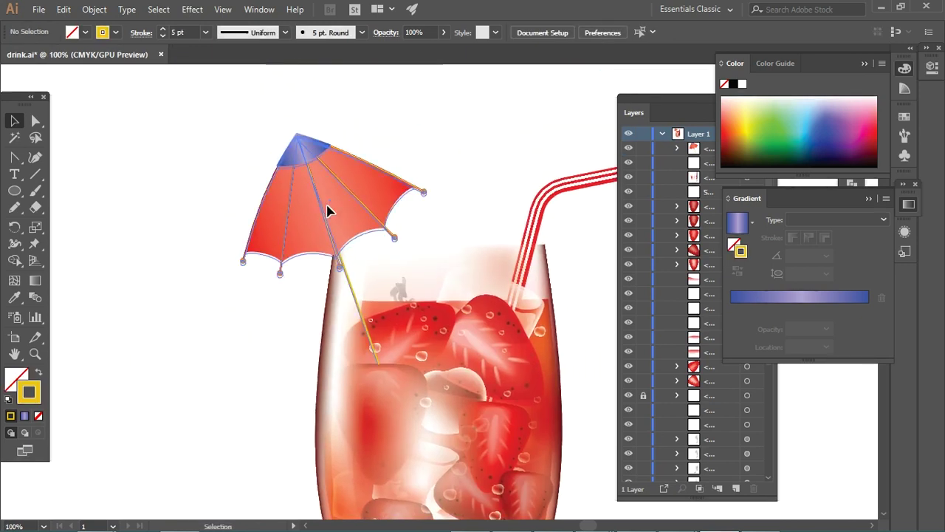
drag(436, 142, 438, 122)
click(432, 184)
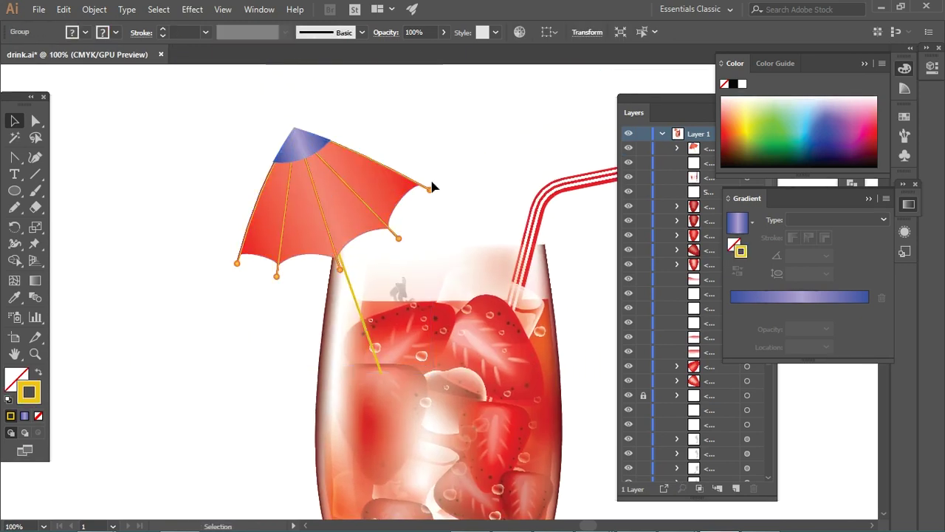
double_click(363, 323)
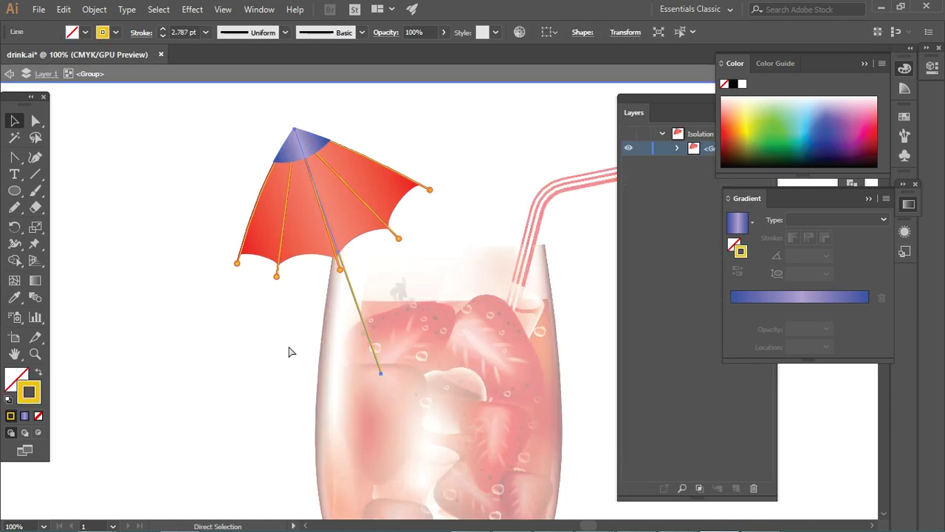
key(Escape)
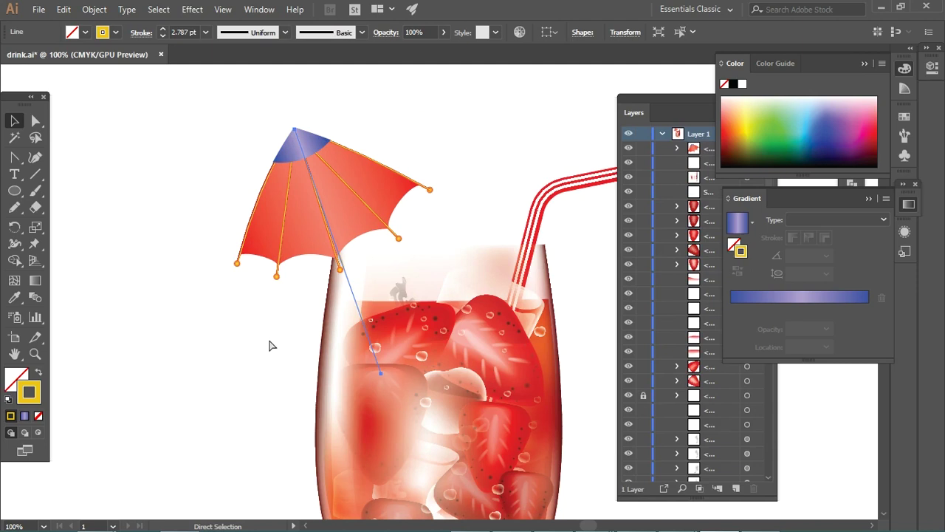
key(v)
click(243, 337)
click(317, 217)
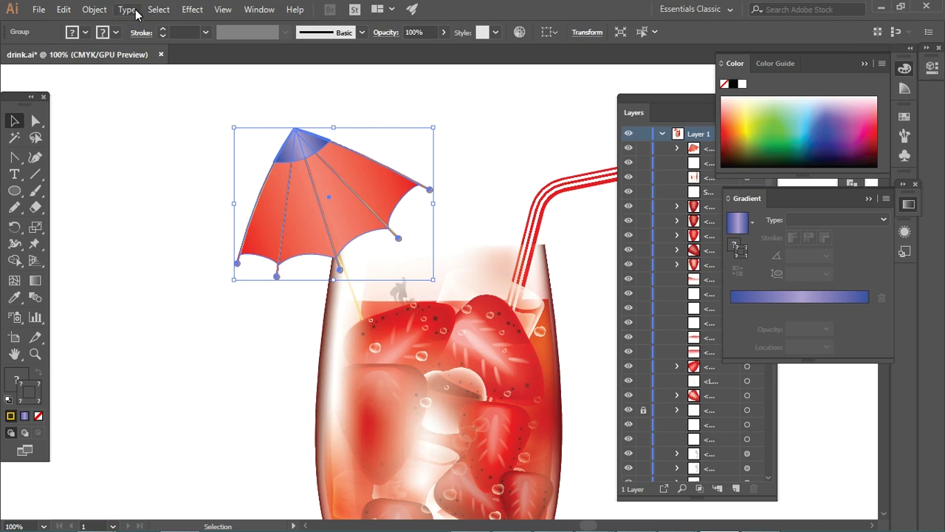
click(237, 337)
click(341, 213)
click(520, 31)
click(743, 115)
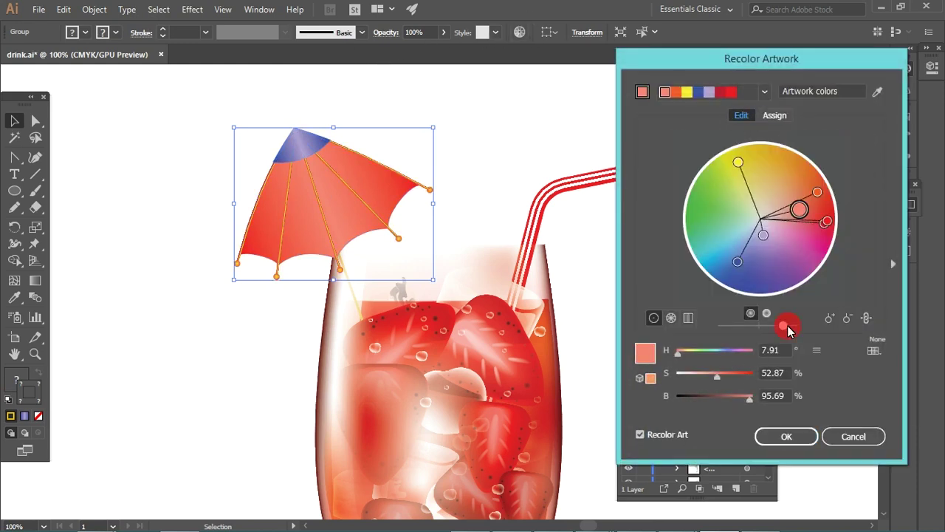
drag(787, 326, 796, 325)
drag(720, 376, 729, 373)
mouse_move(678, 352)
mouse_down()
mouse_move(748, 358)
mouse_move(687, 360)
mouse_up()
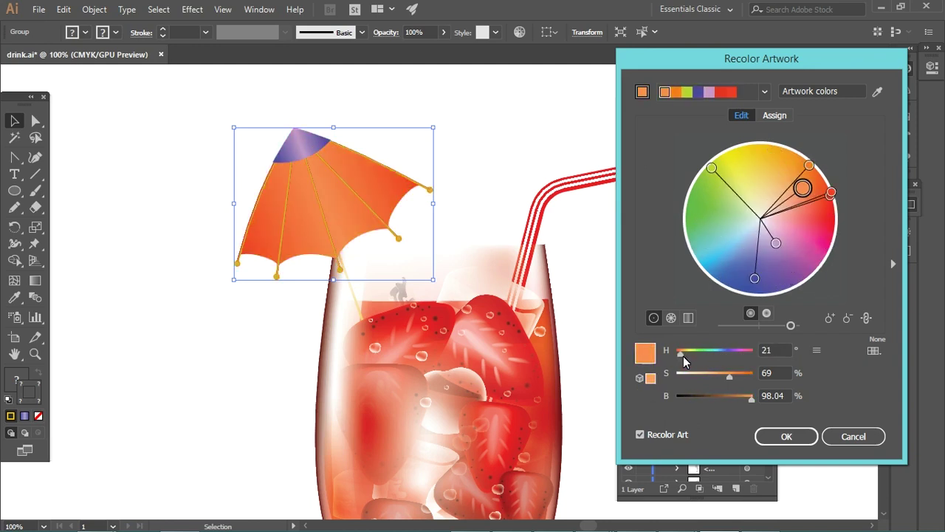
drag(687, 360, 690, 358)
click(797, 435)
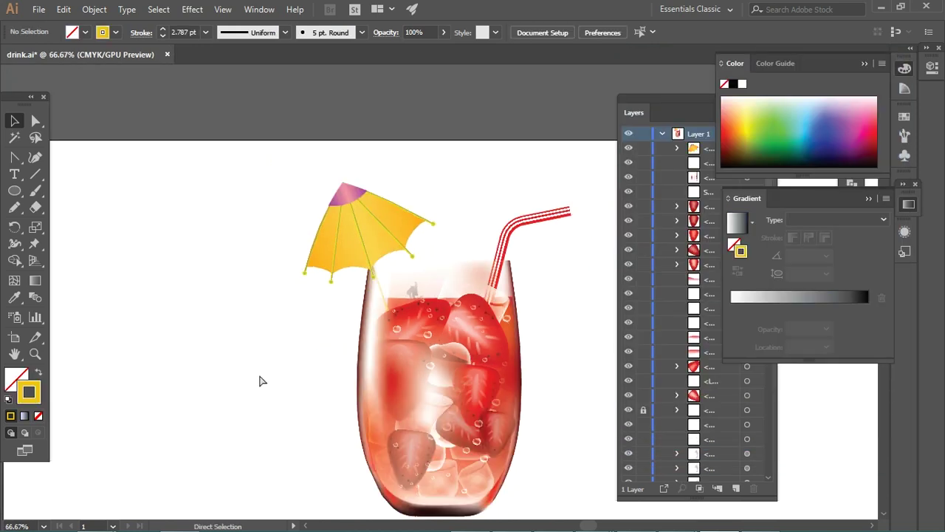
key(ctrl+z)
key(ctrl+shift+z)
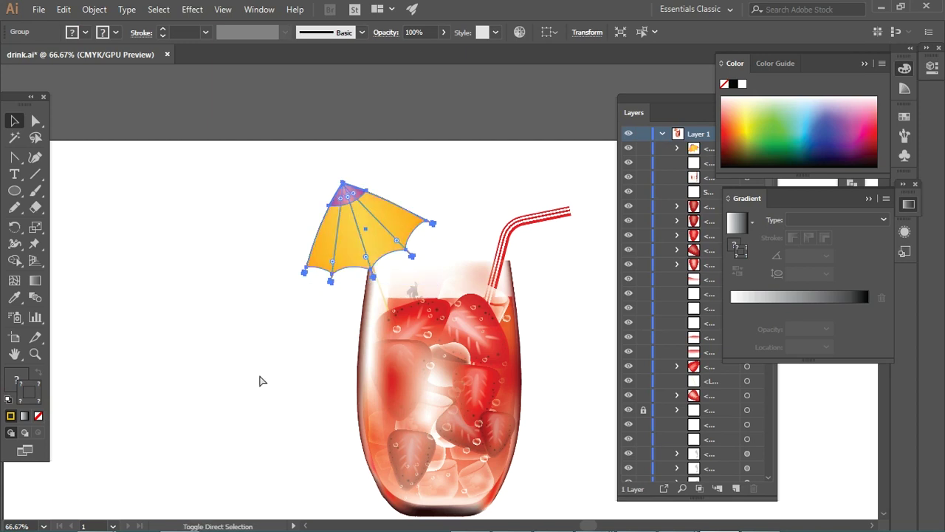
key(ctrl+z)
click(519, 32)
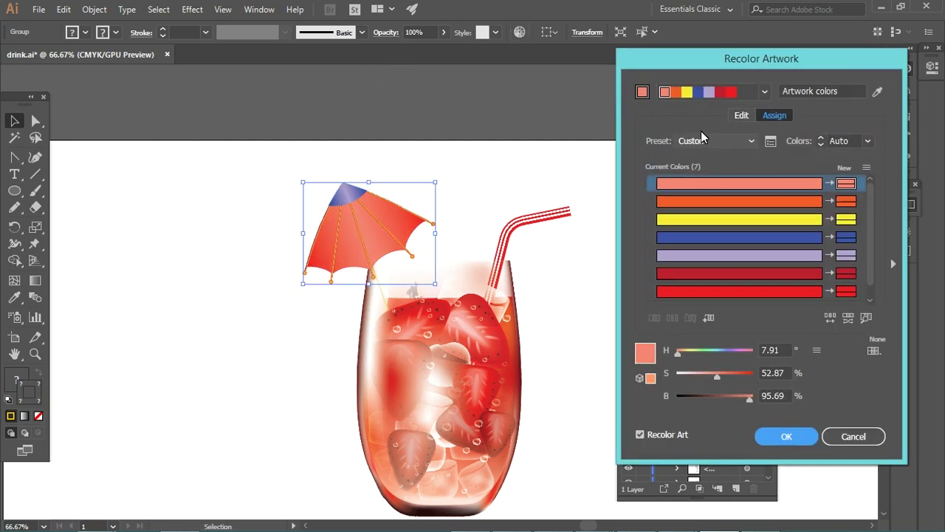
click(741, 115)
mouse_move(717, 373)
mouse_down()
mouse_move(749, 375)
mouse_move(743, 352)
mouse_move(733, 378)
mouse_move(744, 360)
mouse_up()
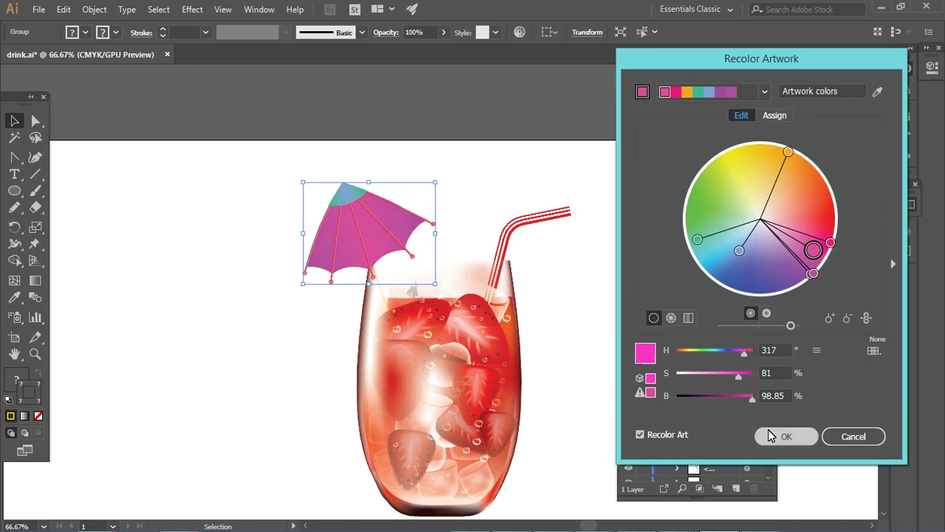
click(787, 436)
click(583, 293)
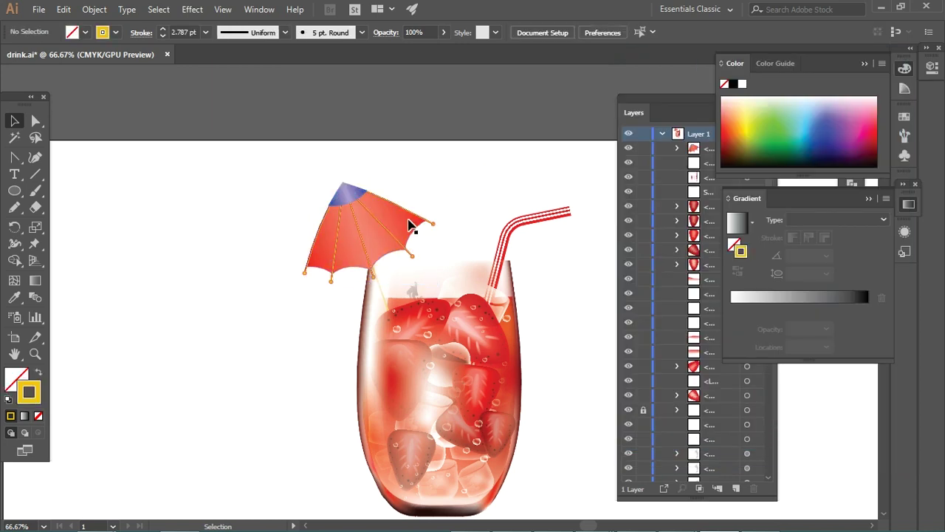
click(426, 226)
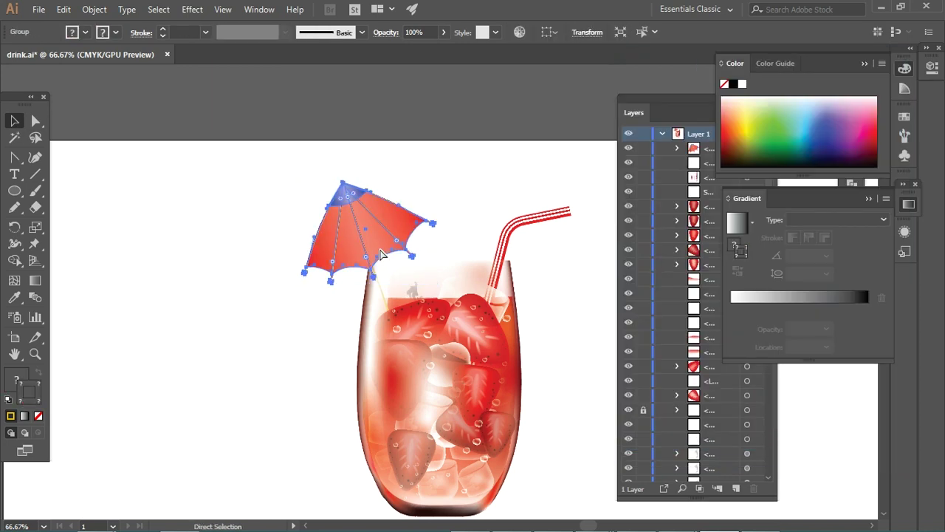
Fill the canopy with a gradient of pink end stops and a pale peach middle stop
double_click(381, 250)
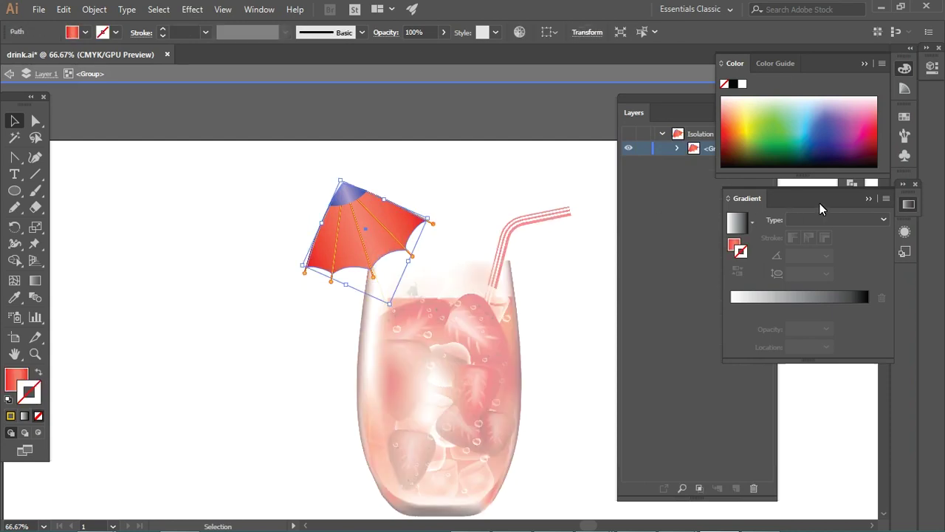
click(738, 245)
double_click(730, 308)
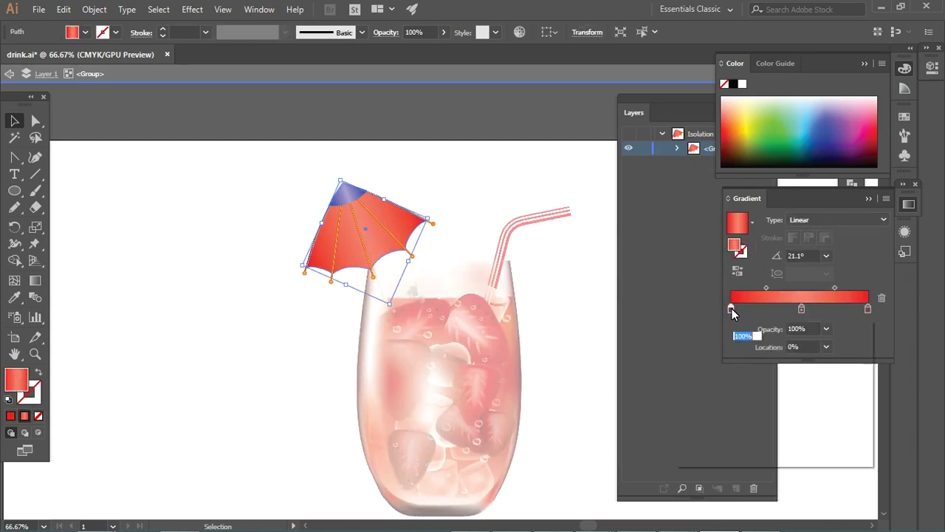
click(868, 309)
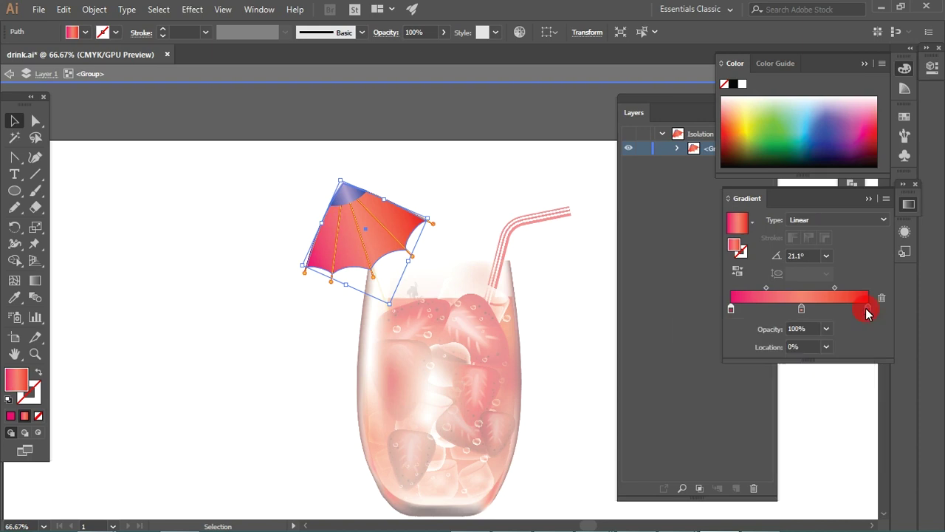
double_click(867, 309)
drag(782, 396, 760, 377)
double_click(801, 308)
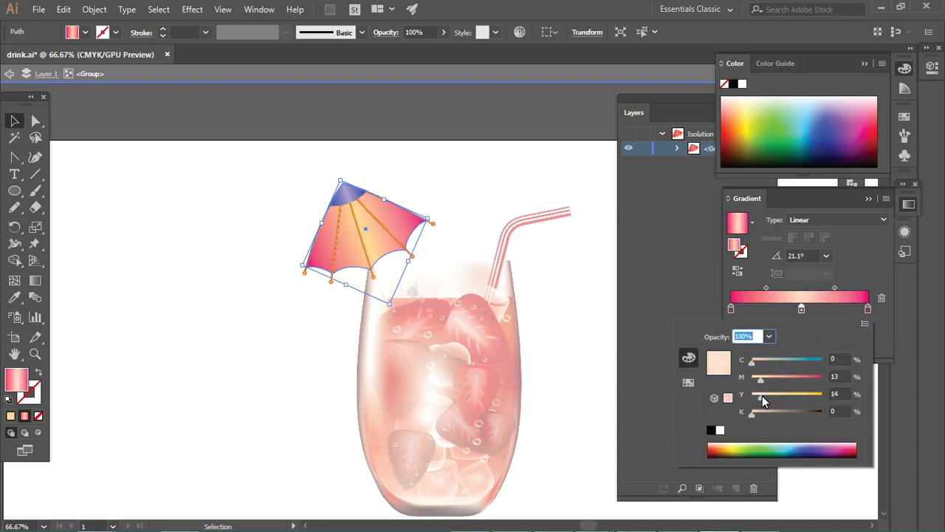
double_click(324, 335)
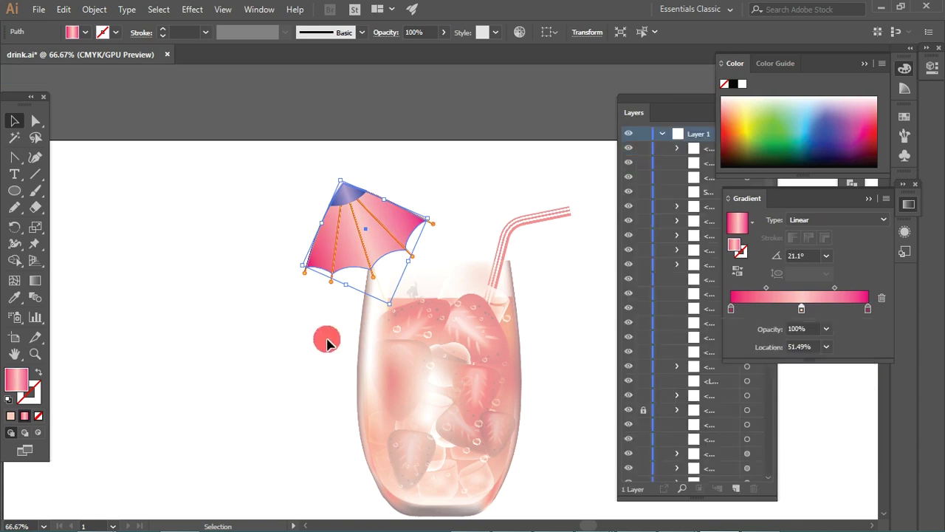
click(321, 334)
Isolate the umbrella and select all five ribs
key(ctrl+equal)
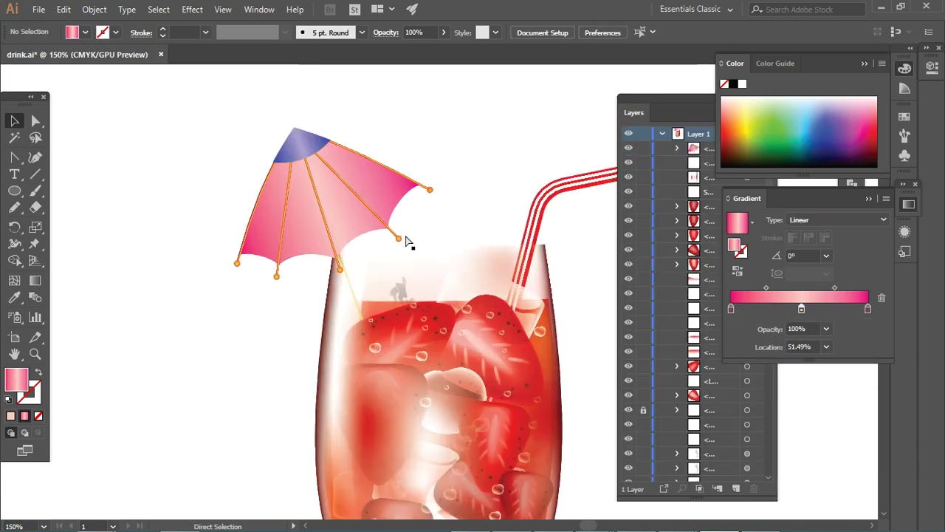
key(ctrl+equal)
key(ctrl+equal)
drag(214, 168, 283, 237)
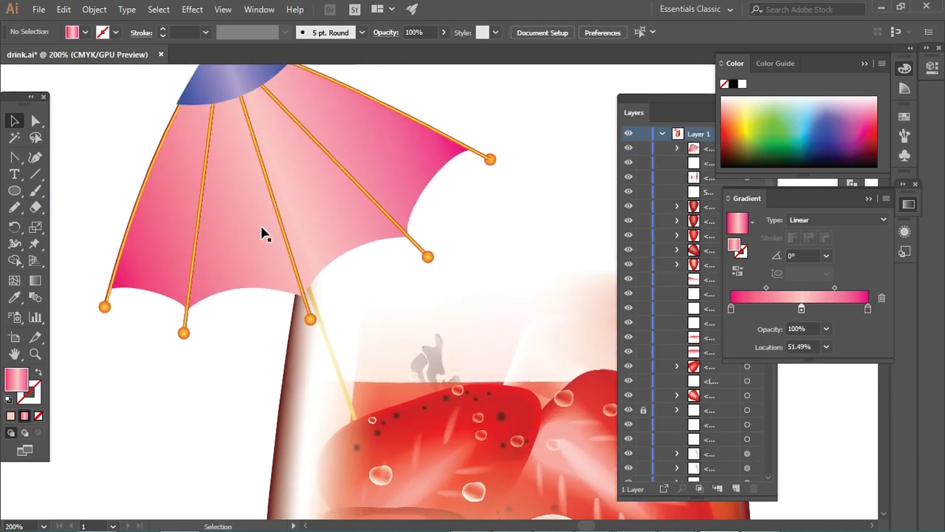
double_click(111, 296)
click(109, 299)
shift+click(185, 306)
shift+click(292, 264)
shift+click(362, 189)
shift+click(415, 124)
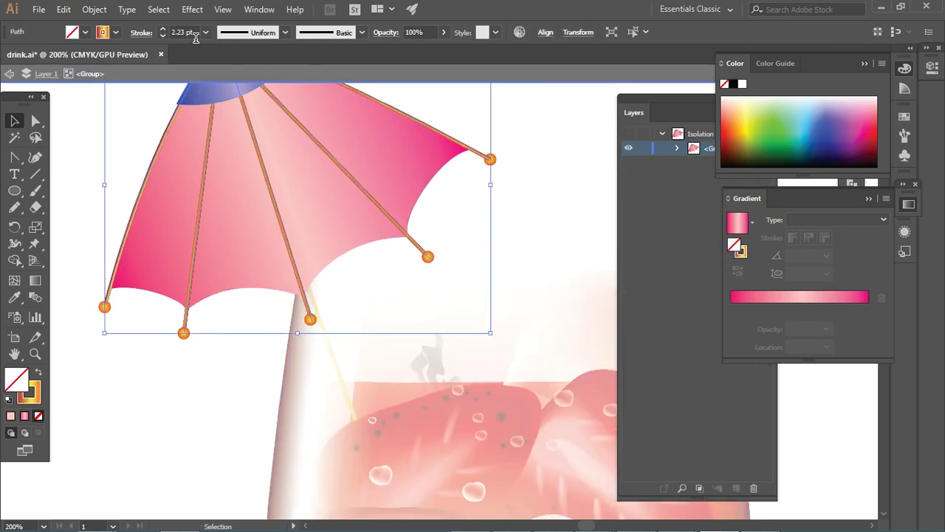
Set the rib stroke weight to 1 pt, after first trying 2 pt
text(2)
key(Return)
text(1)
key(Return)
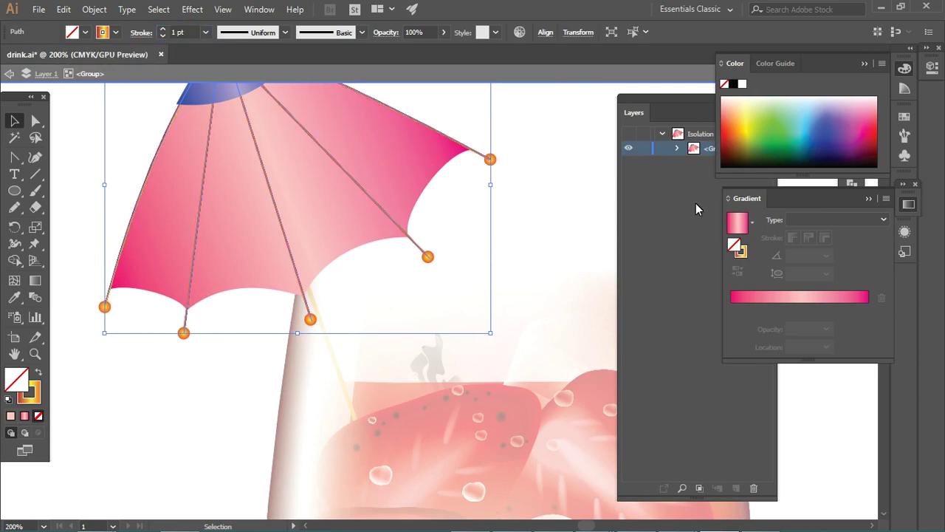
Apply a red-to-orange gradient to the rib strokes, removing the yellow middle stop
click(740, 251)
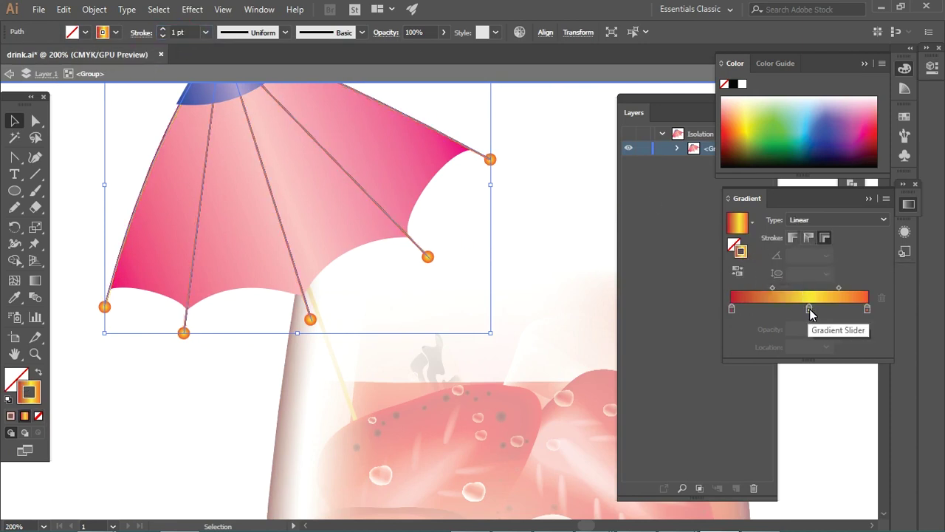
drag(805, 310, 795, 337)
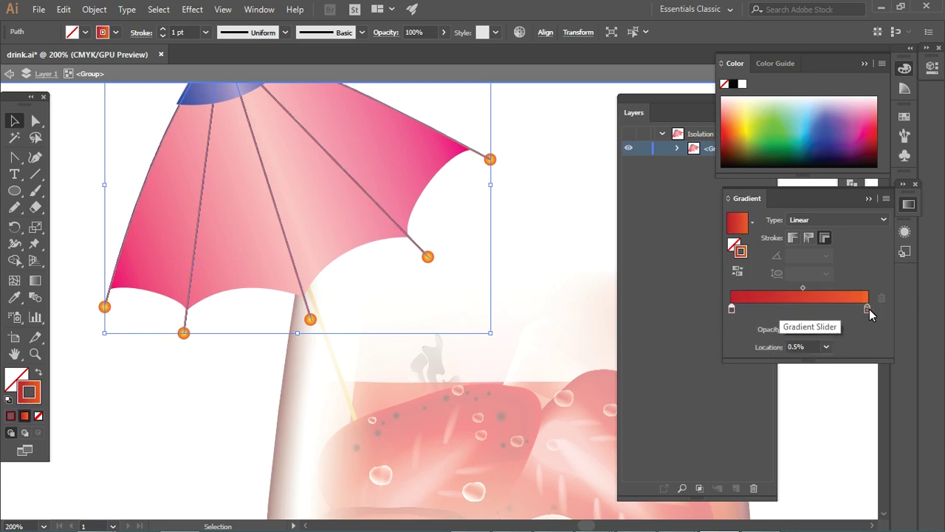
double_click(868, 309)
click(536, 267)
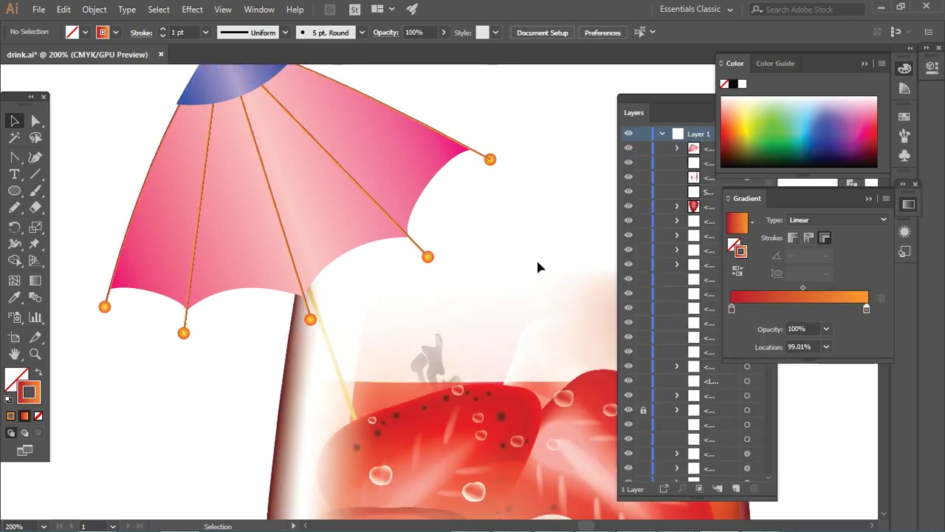
click(327, 337)
click(230, 382)
Select all the drink artwork, scale it up and reposition it on the artboard
key(ctrl+z)
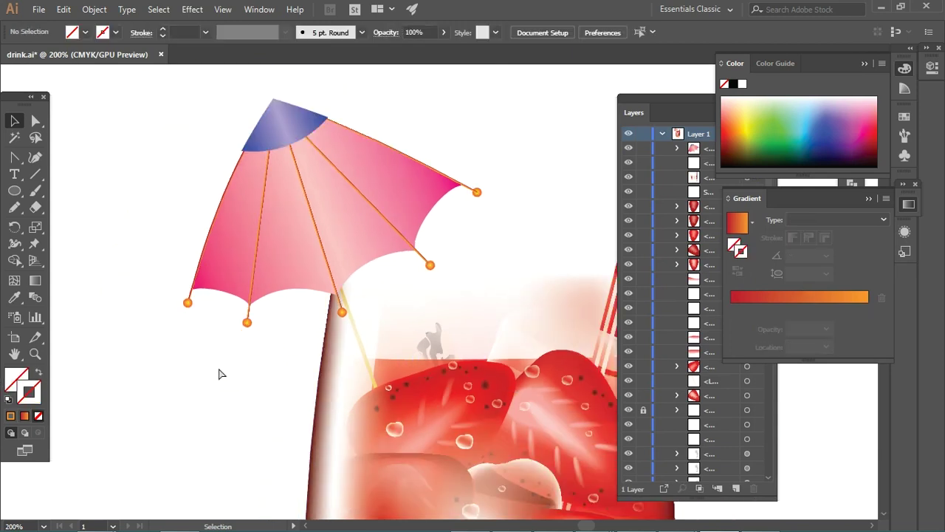
key(ctrl+minus)
key(ctrl+minus)
key(ctrl+minus)
key(ctrl+minus)
drag(439, 234, 344, 178)
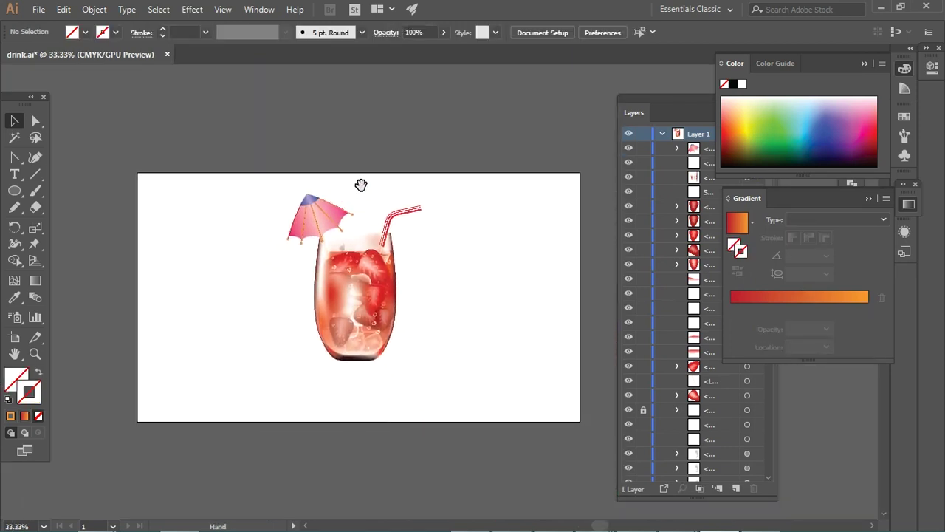
key(ctrl+a)
drag(447, 377, 448, 377)
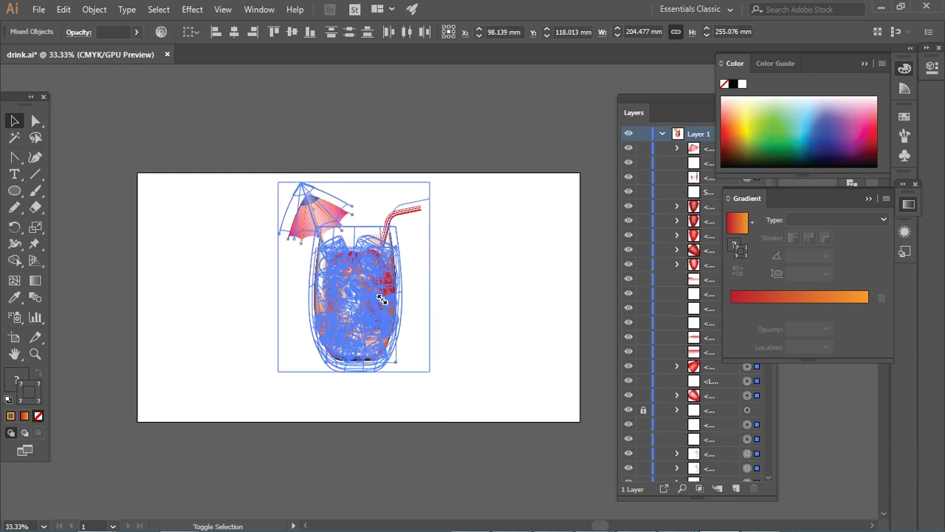
drag(372, 289, 377, 301)
click(441, 260)
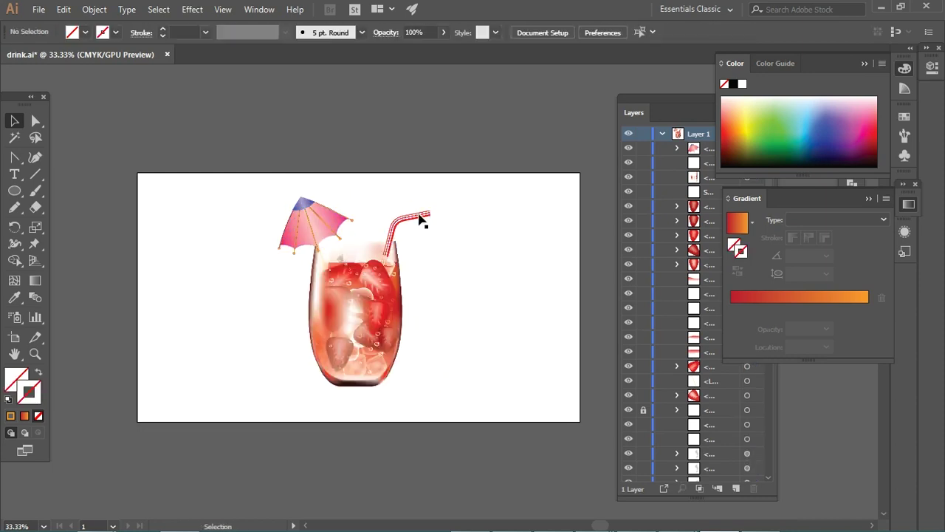
Recolor the straw's stripes from red to blue on the colour wheel
click(432, 203)
key(a)
click(448, 209)
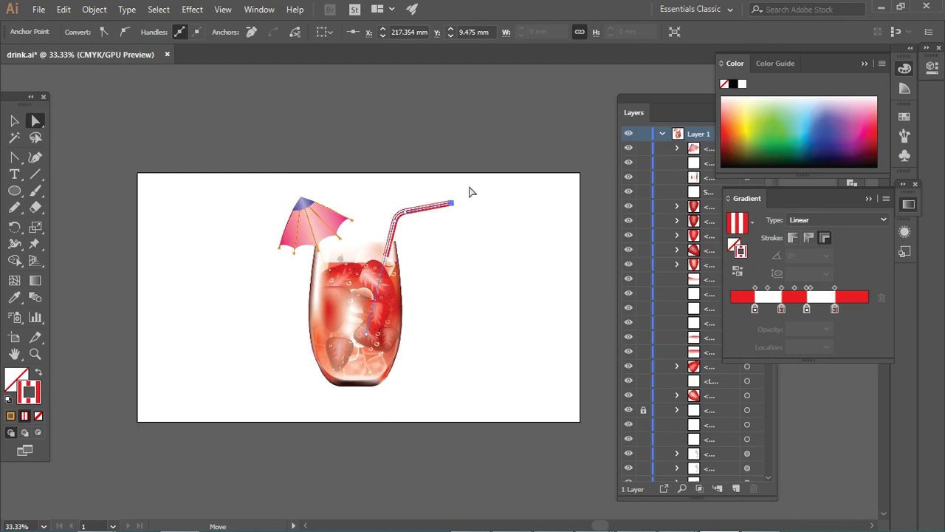
click(15, 122)
click(424, 207)
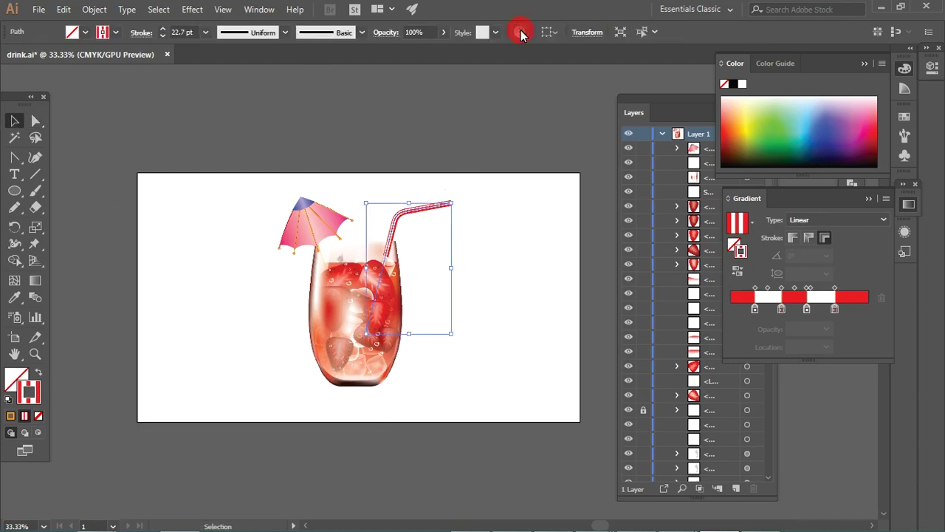
click(521, 34)
click(741, 115)
mouse_move(751, 352)
mouse_down()
mouse_move(681, 359)
mouse_move(741, 353)
mouse_up()
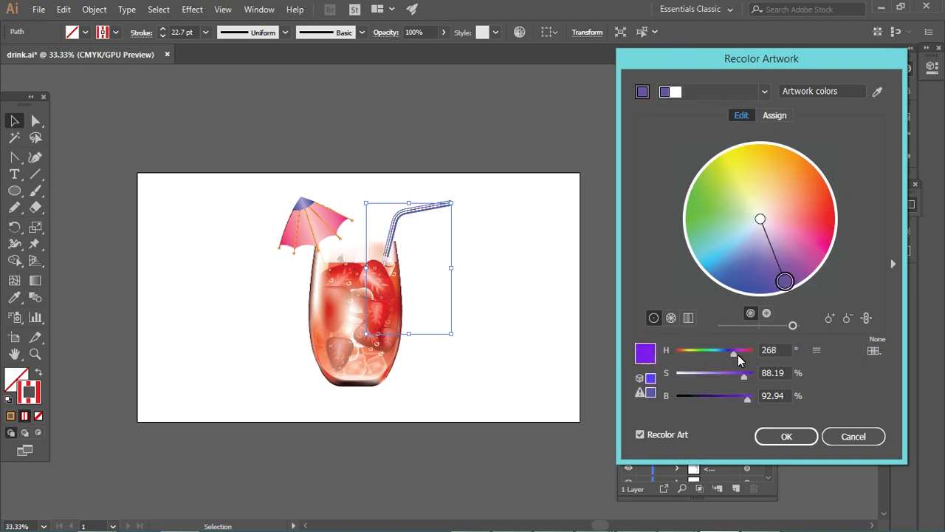
mouse_move(741, 354)
mouse_down()
mouse_move(731, 360)
mouse_move(752, 374)
mouse_move(748, 399)
mouse_move(742, 360)
mouse_move(726, 360)
mouse_up()
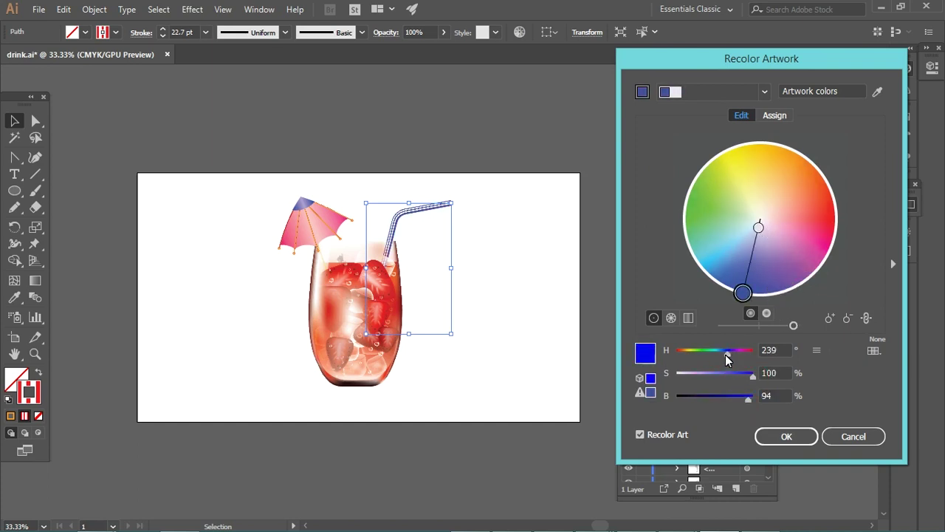
click(786, 435)
click(528, 347)
Delete the pink umbrella, then undo the deletion and an earlier edit
key(ctrl+plus)
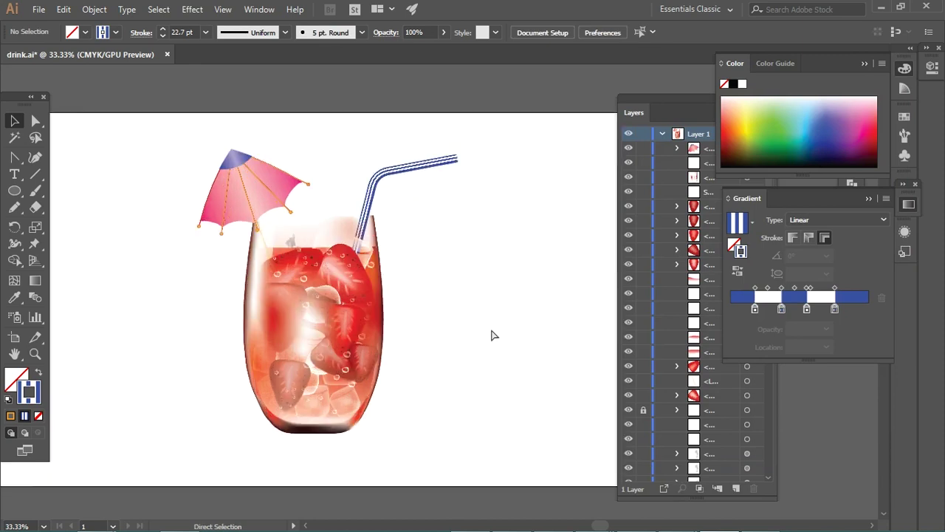
key(ctrl+1)
key(ctrl+minus)
key(ctrl+minus)
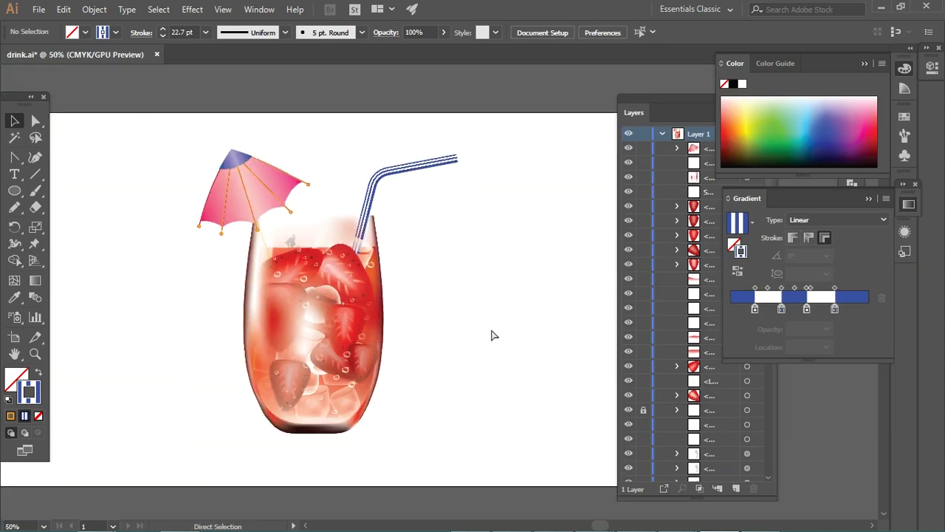
click(18, 122)
click(251, 196)
key(Delete)
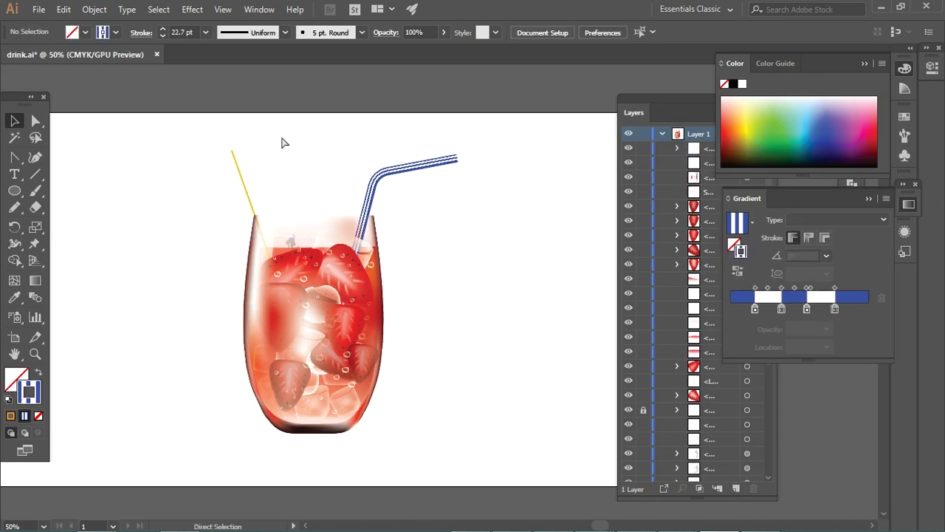
key(ctrl+z)
key(ctrl+z)
key(ctrl+z)
key(ctrl+z)
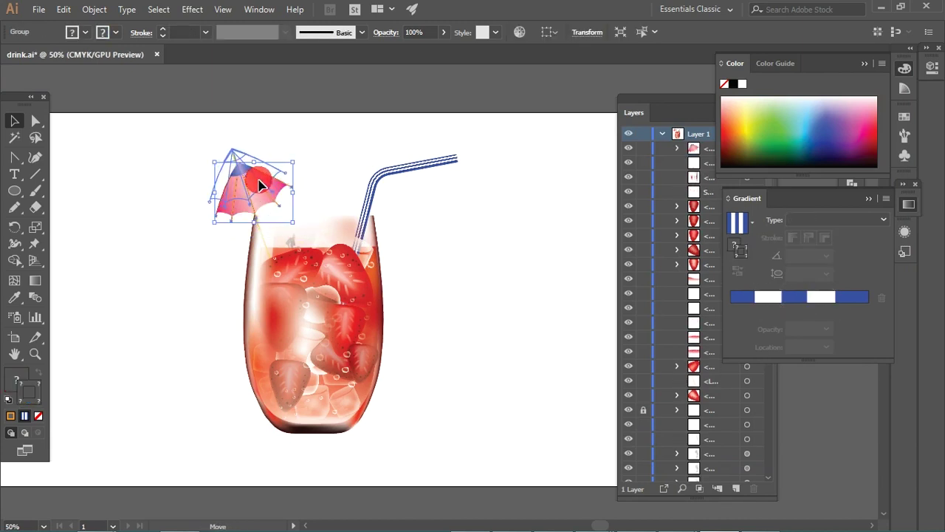
key(ctrl+z)
click(312, 159)
Recolor the umbrella group's hue from pink to cyan (about 190)
click(276, 188)
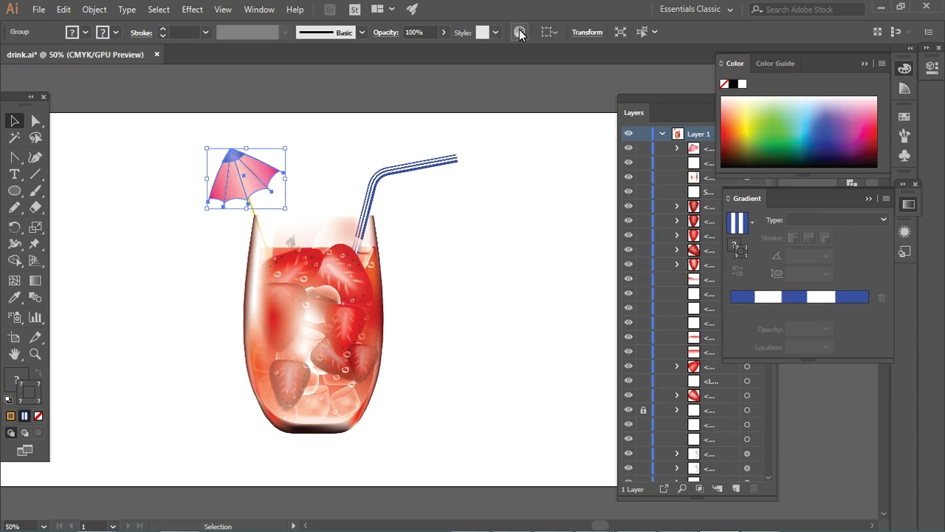
click(519, 34)
click(741, 116)
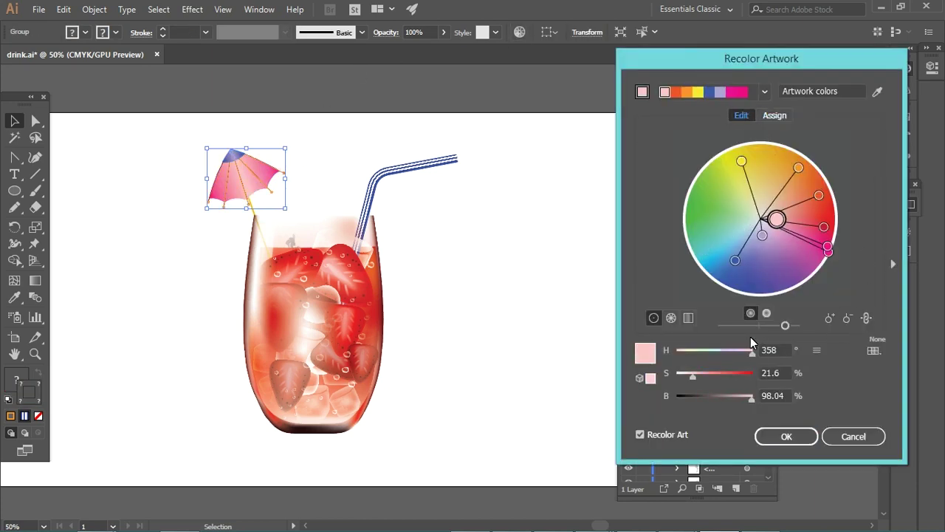
drag(751, 349, 717, 359)
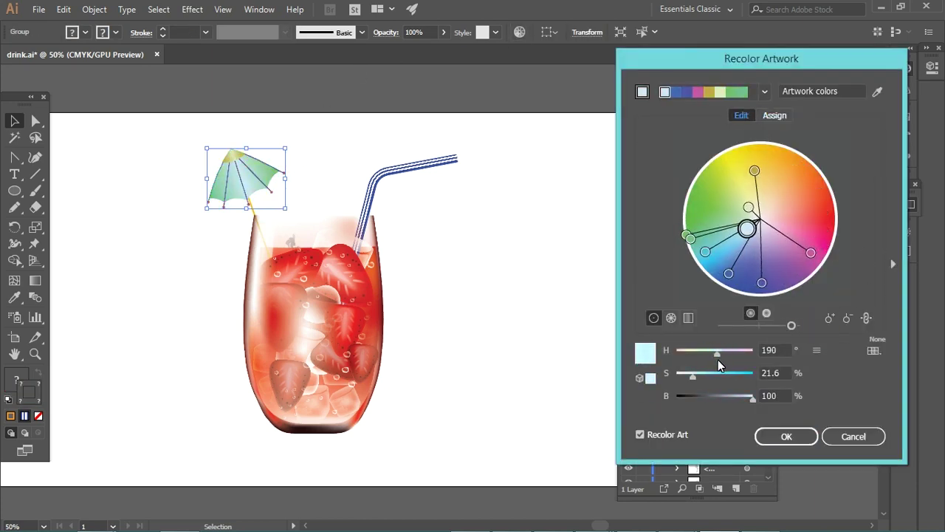
click(804, 436)
click(527, 357)
At 100% zoom, sketch a wavy leaf outline beside the glass with the Pencil
key(ctrl+1)
key(n)
mouse_move(325, 344)
mouse_down()
mouse_move(407, 221)
mouse_move(346, 344)
mouse_move(326, 344)
mouse_up()
Fill the leaf shape green and apply a top-to-bottom linear gradient at -90°
key(v)
mouse_move(788, 143)
mouse_down()
mouse_move(795, 150)
mouse_move(774, 145)
mouse_up()
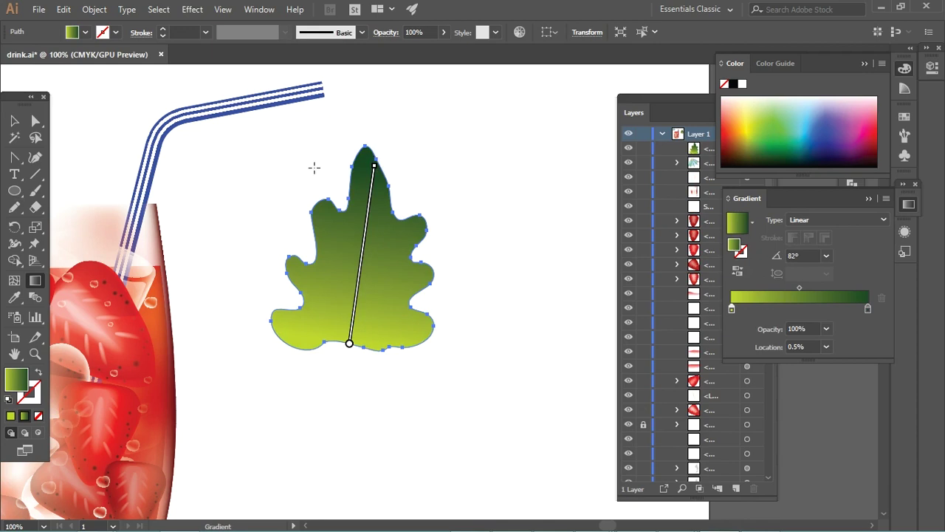
drag(353, 144, 352, 369)
key(v)
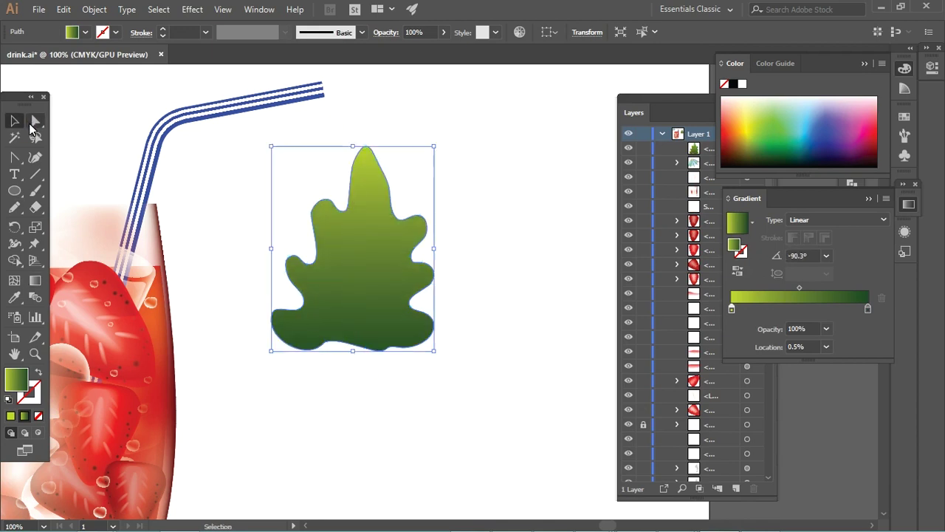
Set the leaf gradient stops to green at the top and teal at the bottom
double_click(730, 308)
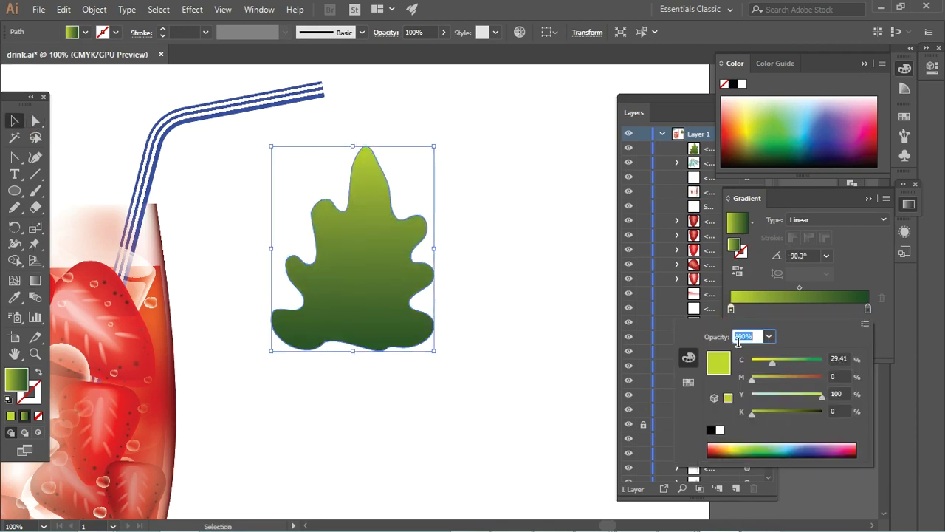
drag(811, 359, 799, 358)
key(Return)
double_click(868, 309)
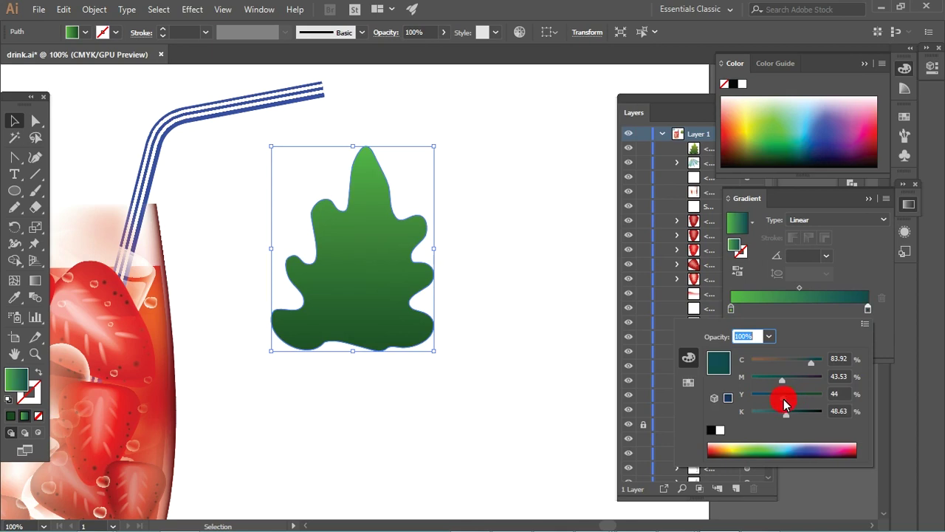
click(500, 320)
Smooth the leaf's wavy outline with the Smooth Tool, then deselect it
click(407, 300)
click(36, 219)
click(79, 240)
drag(322, 265, 312, 262)
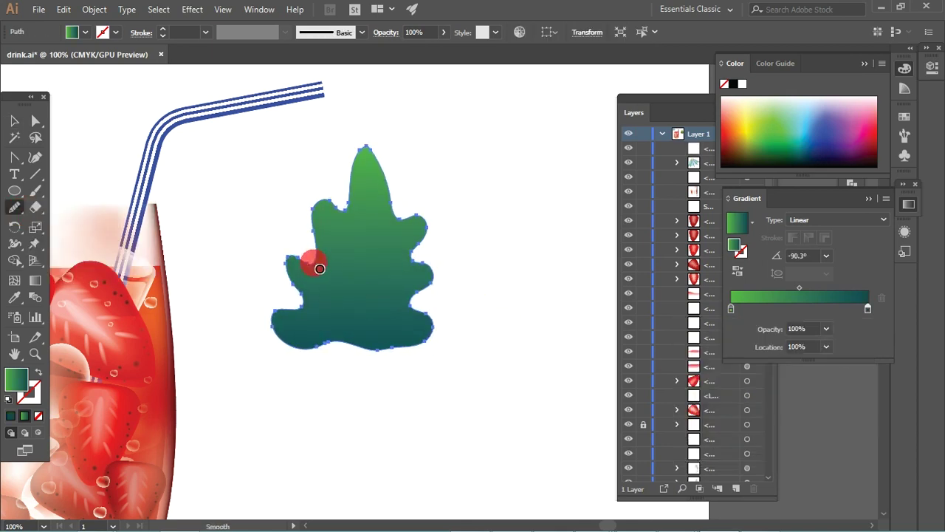
key(v)
click(223, 213)
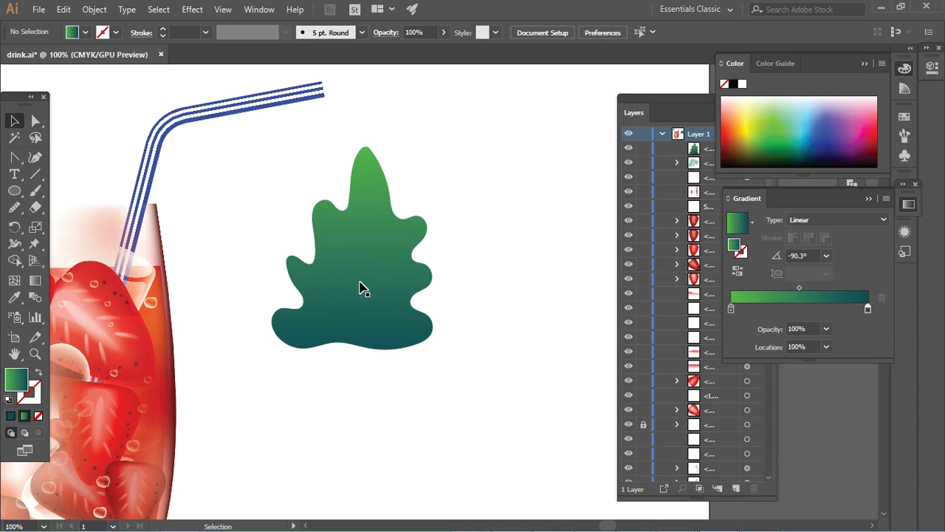
Draw the leaf's stem and central vein with the Pencil, giving it a gradient stroke
click(15, 208)
mouse_move(15, 207)
mouse_down()
mouse_move(76, 263)
mouse_move(75, 223)
mouse_up()
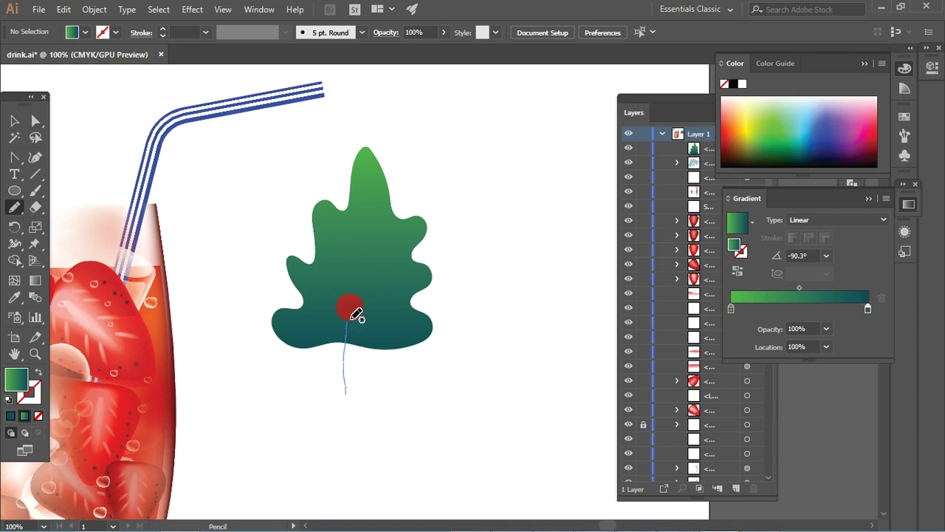
drag(352, 318, 368, 210)
click(33, 411)
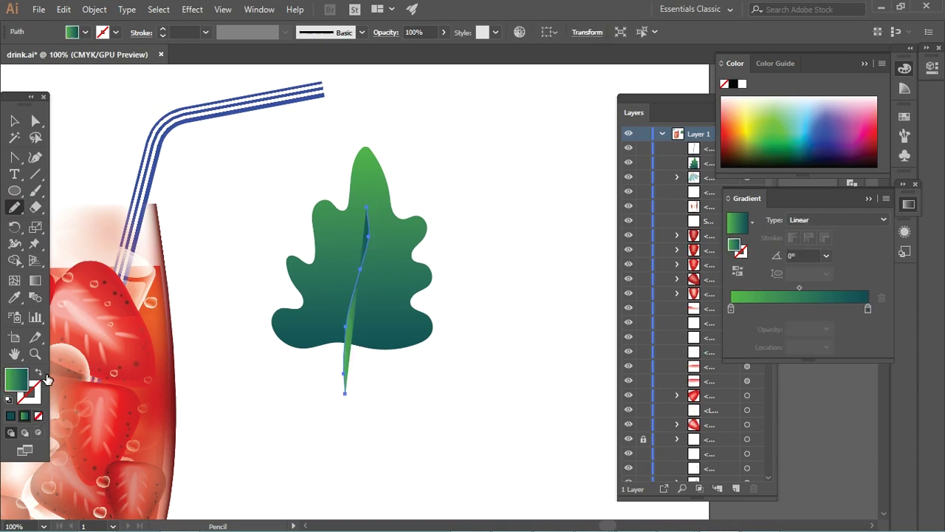
click(45, 377)
key(ctrl+shift+a)
Draw three side veins on the leaf's upper left, lower left and lower right
drag(348, 306, 336, 233)
drag(344, 319, 302, 294)
key(ctrl+shift+a)
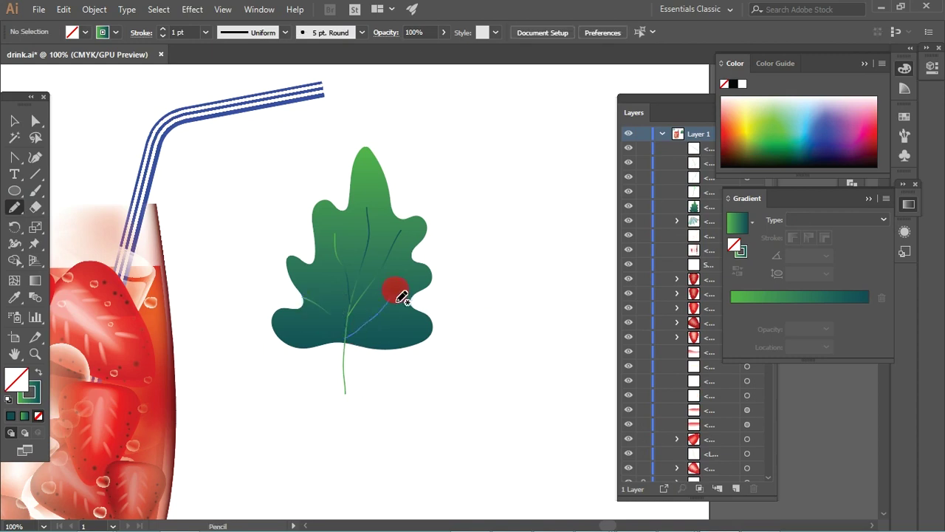
drag(398, 289, 344, 337)
key(ctrl+shift+a)
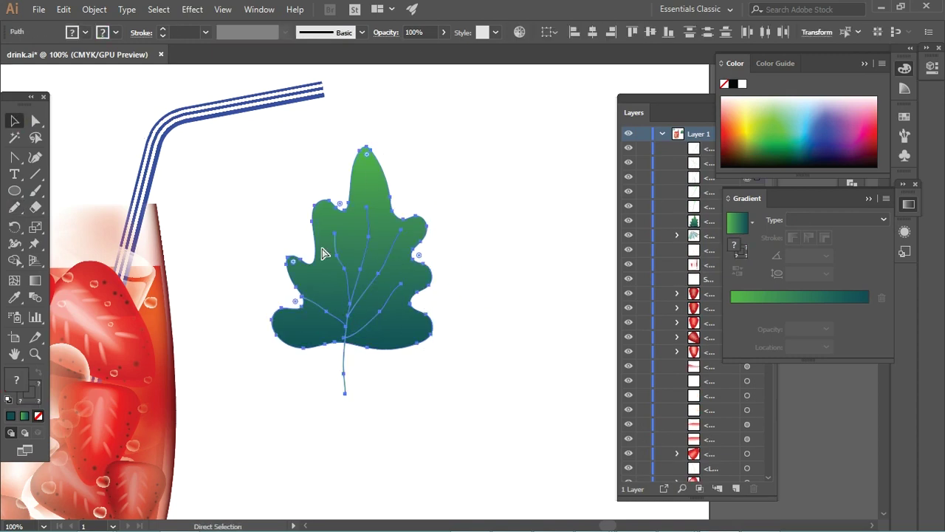
Move the veined leaf onto the top of the glass, shrinking and tilting it
click(414, 236)
drag(429, 233, 559, 244)
drag(502, 281, 181, 248)
mouse_move(243, 130)
mouse_down()
mouse_move(197, 186)
mouse_move(192, 215)
mouse_move(234, 179)
mouse_up()
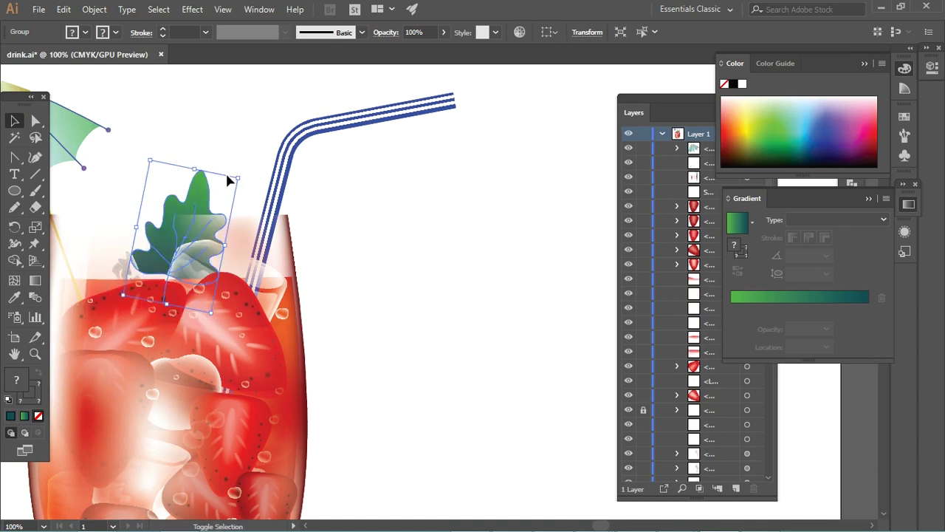
Duplicate the leaf and place a tilted copy to the left beside the straw
drag(202, 215, 251, 171)
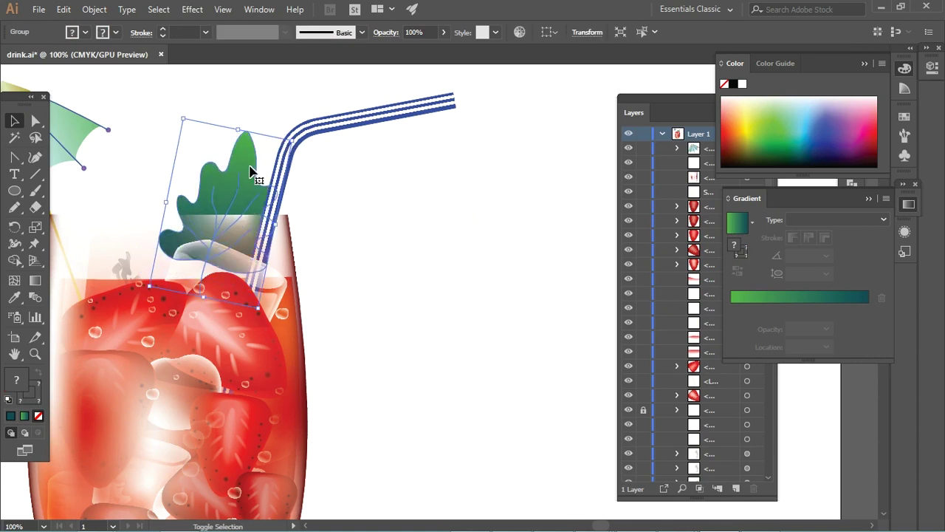
key(ctrl+z)
drag(222, 184, 148, 152)
click(143, 151)
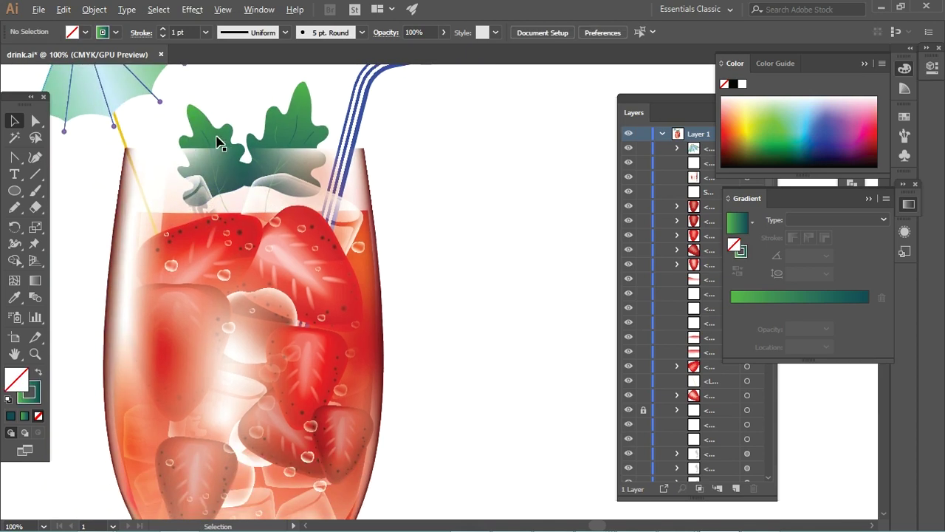
Put the leaves behind the ice in the glass and nudge them up and right
click(267, 288)
key(shift+Right)
key(shift+Right)
key(shift+Right)
key(shift+Up)
key(shift+Up)
key(shift+Up)
key(shift+Up)
key(shift+Up)
key(shift+Up)
key(shift+Up)
key(shift+Up)
key(shift+Up)
key(shift+Right)
key(shift+Right)
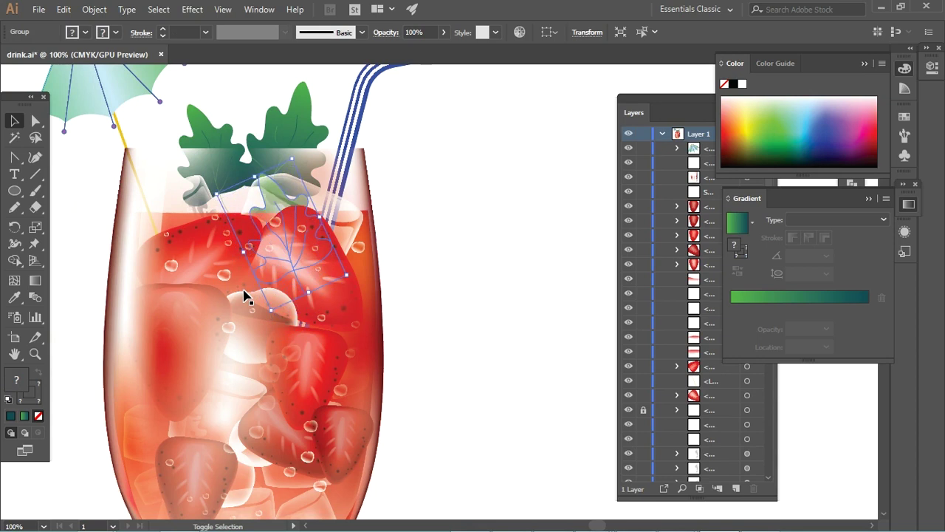
key(shift+Up)
key(shift+Up)
key(shift+Up)
key(shift+Right)
key(shift+Up)
key(shift+Up)
key(shift+Up)
key(shift+Right)
key(shift+Right)
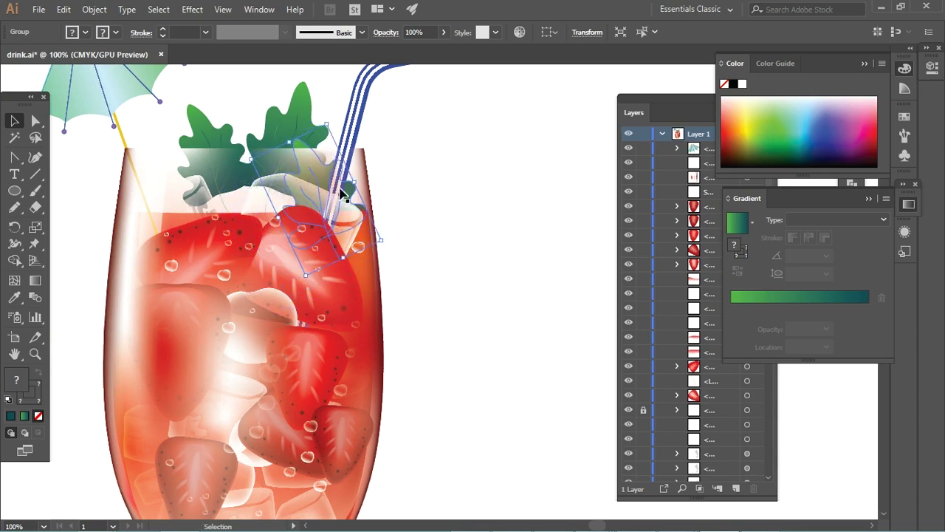
Move a leaf to the glass's upper left and zoom out to view the drink
mouse_move(303, 151)
mouse_down()
mouse_move(190, 136)
mouse_move(172, 147)
mouse_move(216, 162)
mouse_up()
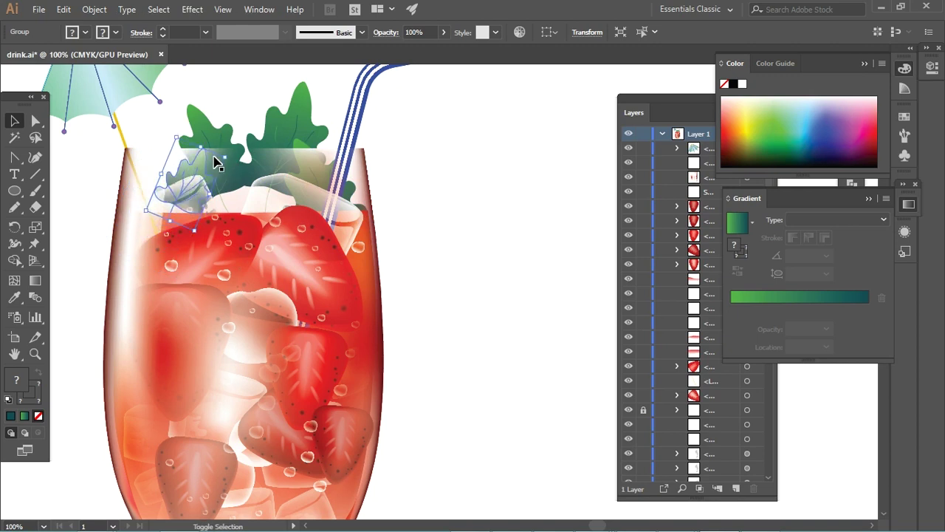
click(457, 262)
key(ctrl+minus)
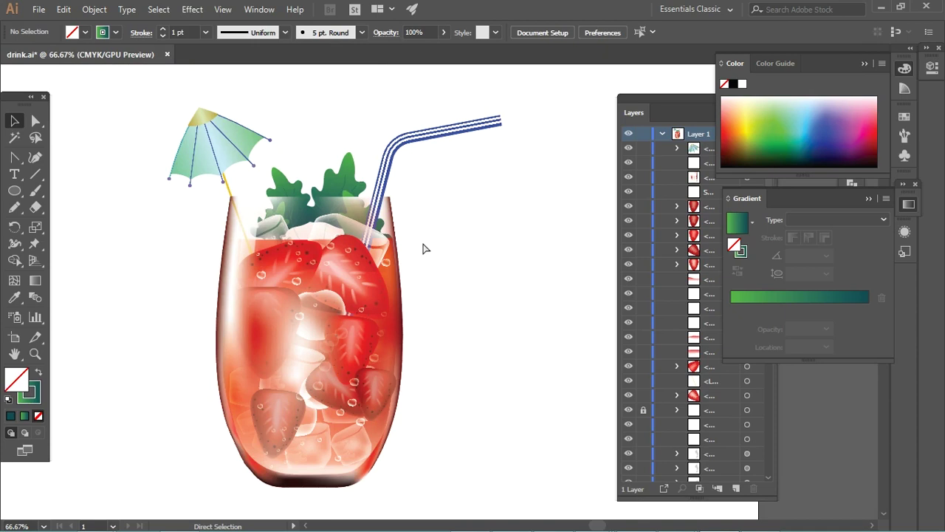
Recolour the right-hand leaf with Recolor Artwork, raising saturation and darkening its colours
click(342, 177)
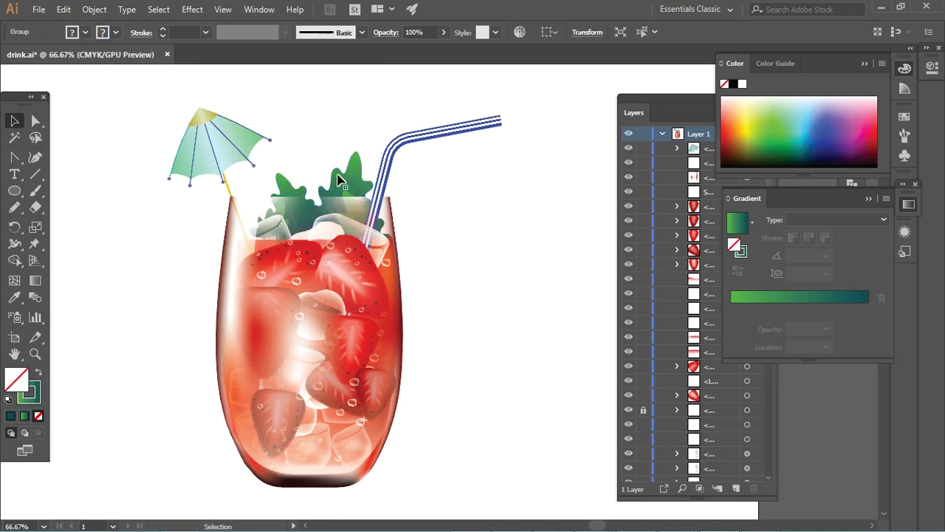
click(330, 129)
click(353, 170)
click(351, 130)
click(357, 164)
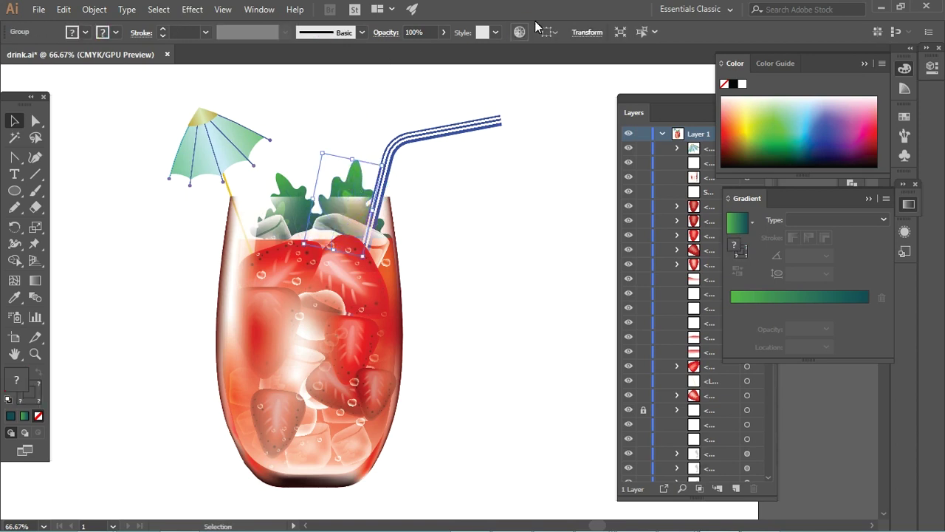
click(520, 31)
click(741, 116)
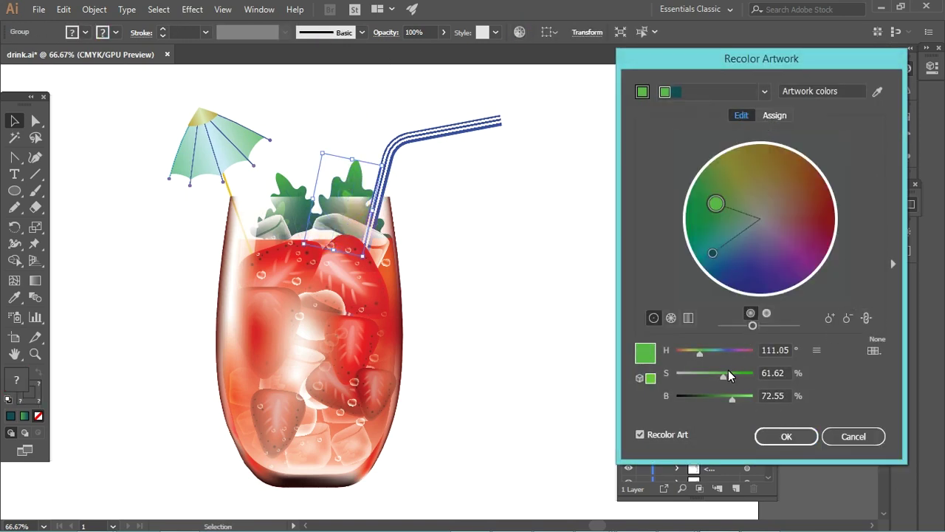
drag(728, 376, 736, 385)
drag(752, 325, 733, 326)
click(768, 436)
click(559, 285)
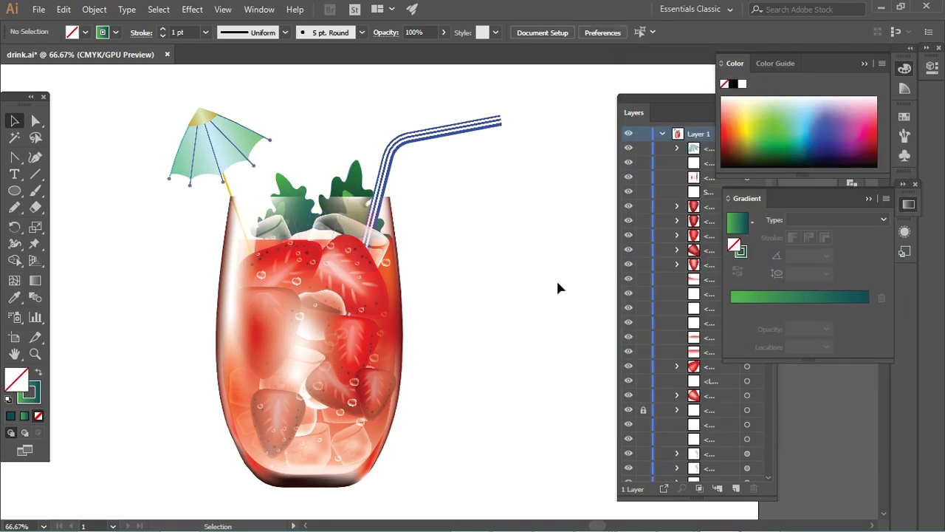
Readjust the leaf's green in Recolor Artwork to brightness 84 and hue 98
click(378, 159)
click(519, 32)
click(740, 115)
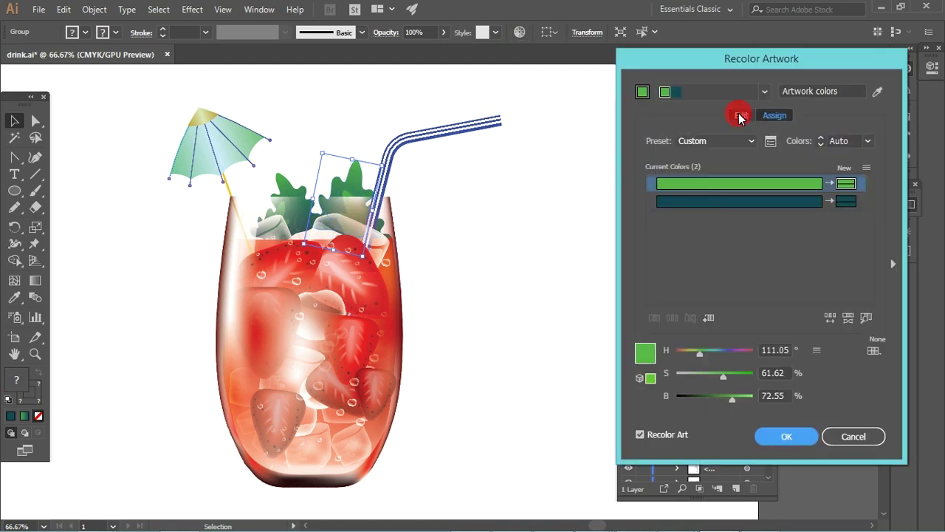
mouse_move(754, 325)
mouse_down()
mouse_move(784, 325)
mouse_move(775, 325)
mouse_up()
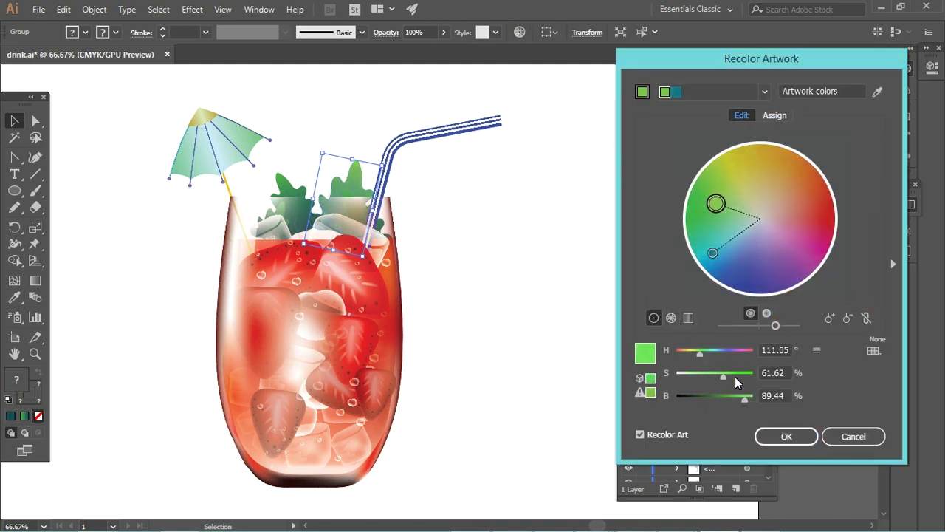
click(775, 326)
drag(750, 399, 741, 399)
drag(713, 361, 697, 357)
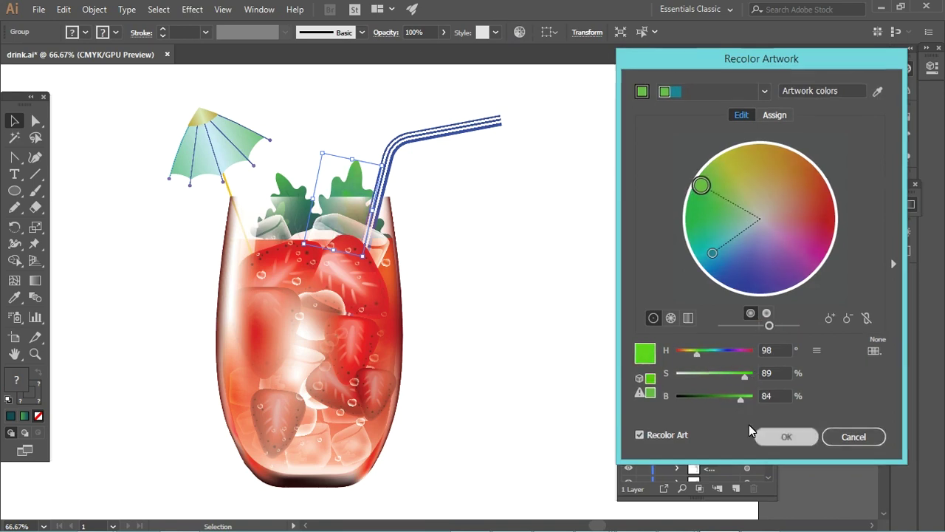
click(776, 436)
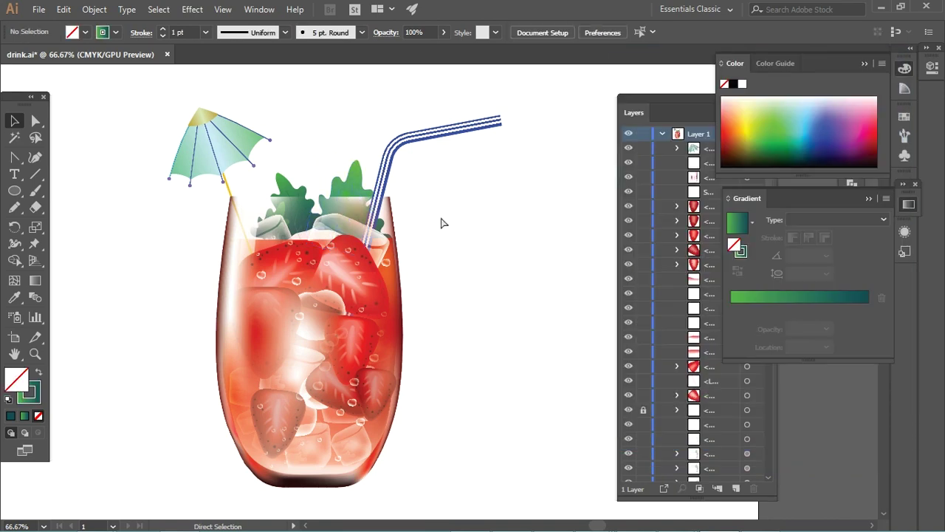
Recolour the mint leaf group with a brighter yellow-green and a darker, greener teal
key(ctrl+plus)
key(ctrl+plus)
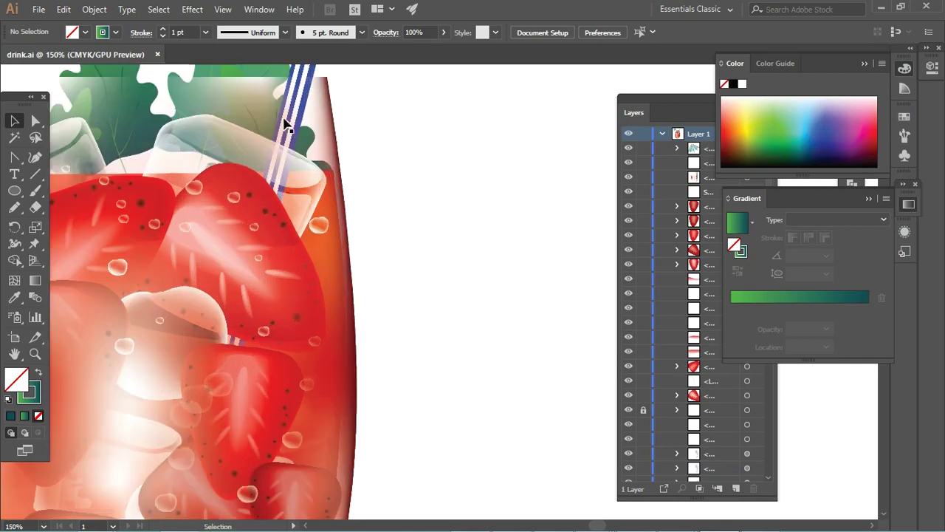
drag(285, 123, 395, 254)
click(301, 148)
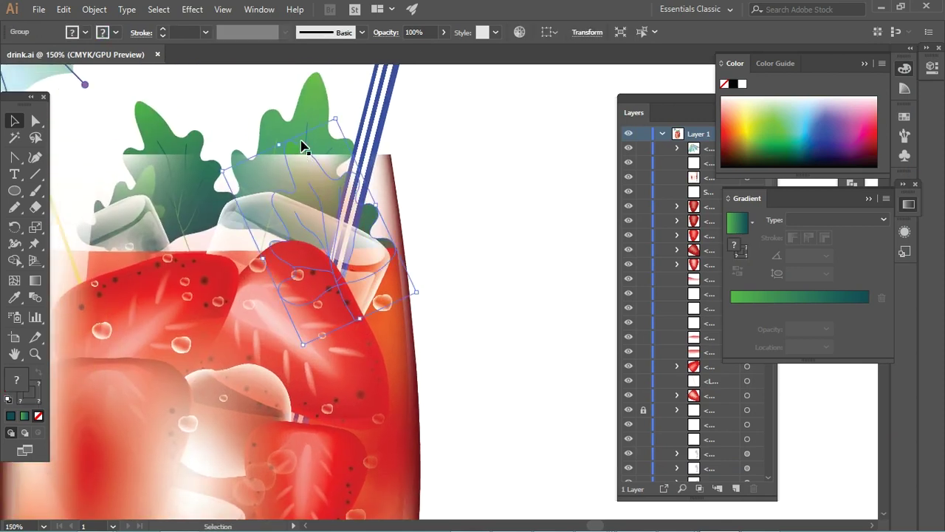
click(520, 34)
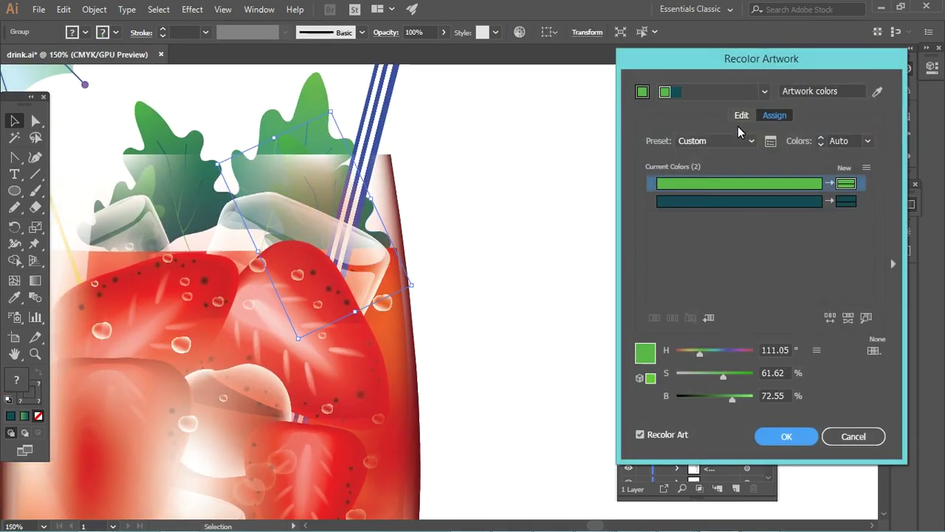
drag(752, 325, 773, 324)
drag(716, 203, 712, 184)
click(711, 251)
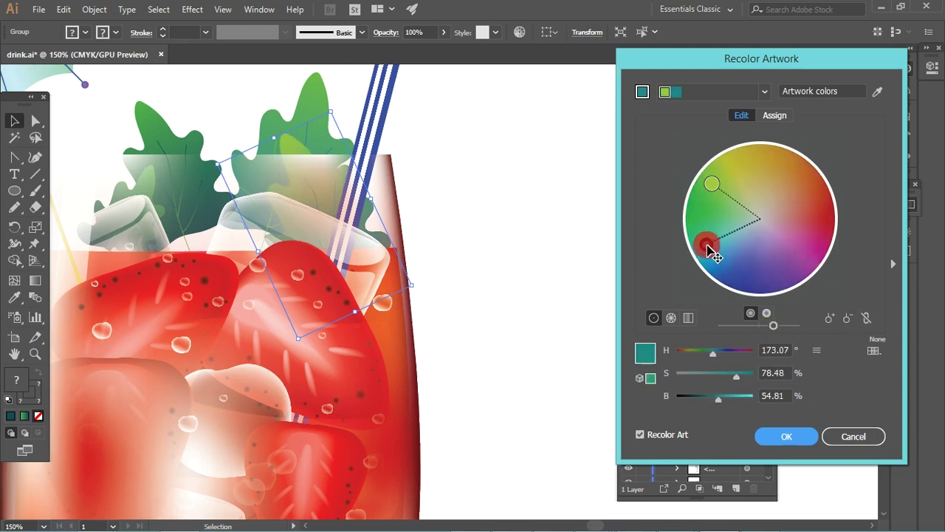
drag(718, 398, 711, 406)
drag(713, 252, 695, 230)
click(787, 435)
click(475, 327)
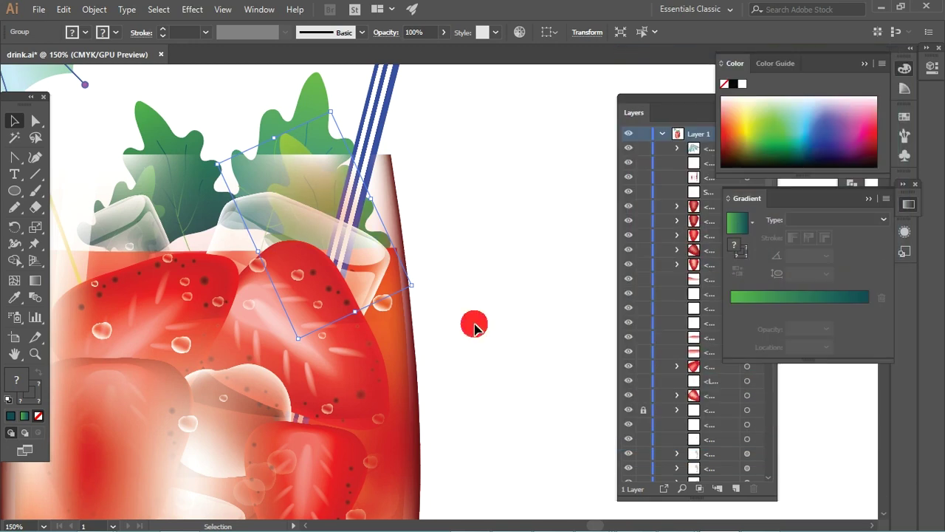
key(ctrl+minus)
key(ctrl+minus)
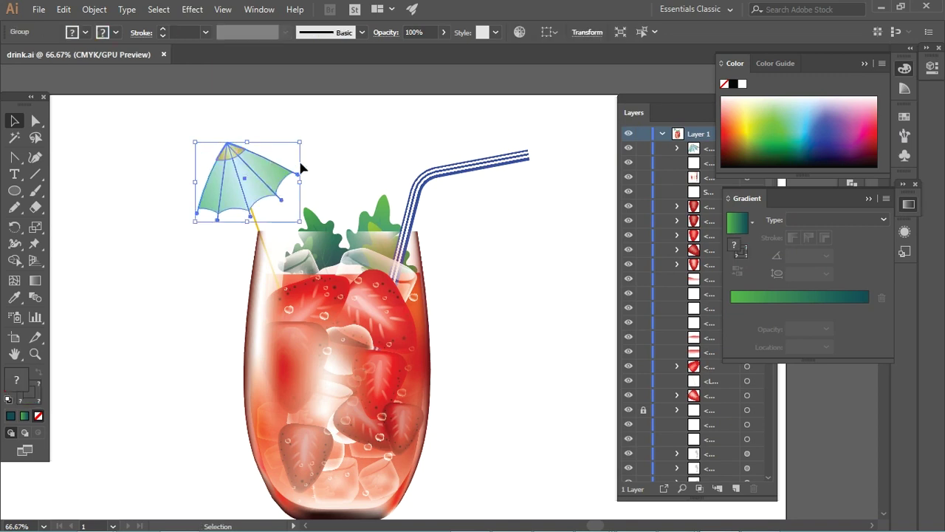
Isolate the umbrella canopy and darken its left gradient stop to dark teal
double_click(262, 195)
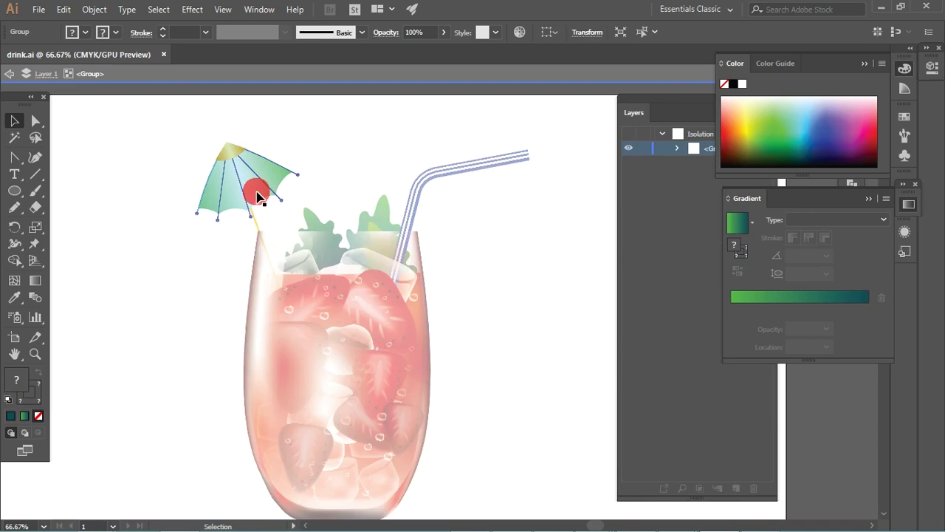
click(262, 199)
double_click(800, 308)
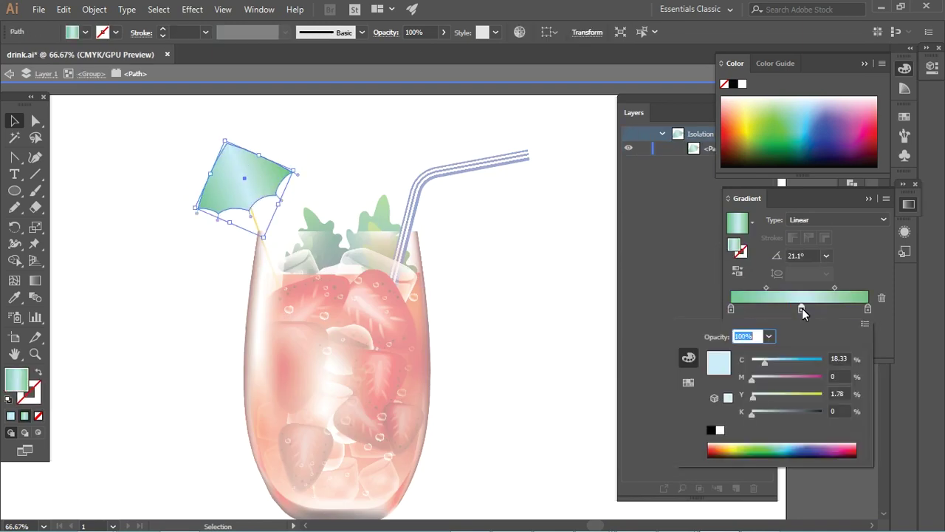
double_click(732, 309)
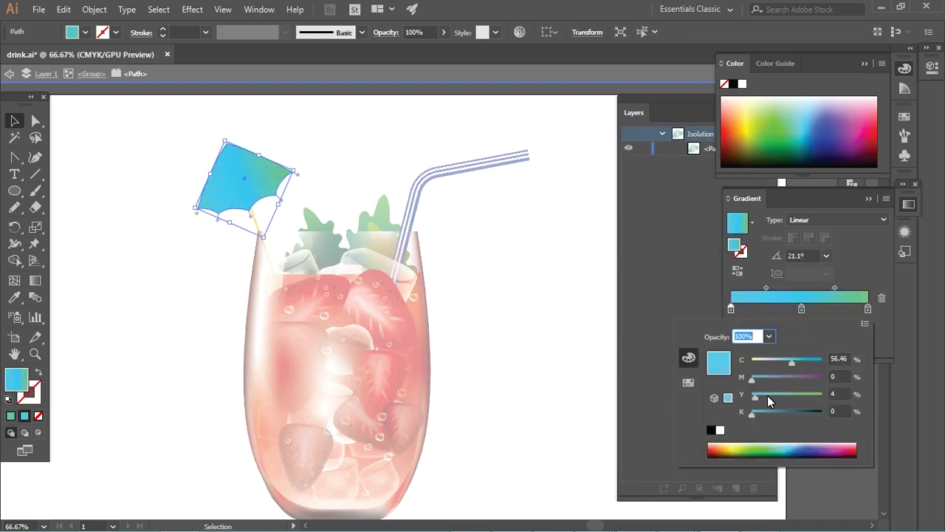
drag(768, 411, 801, 415)
double_click(868, 308)
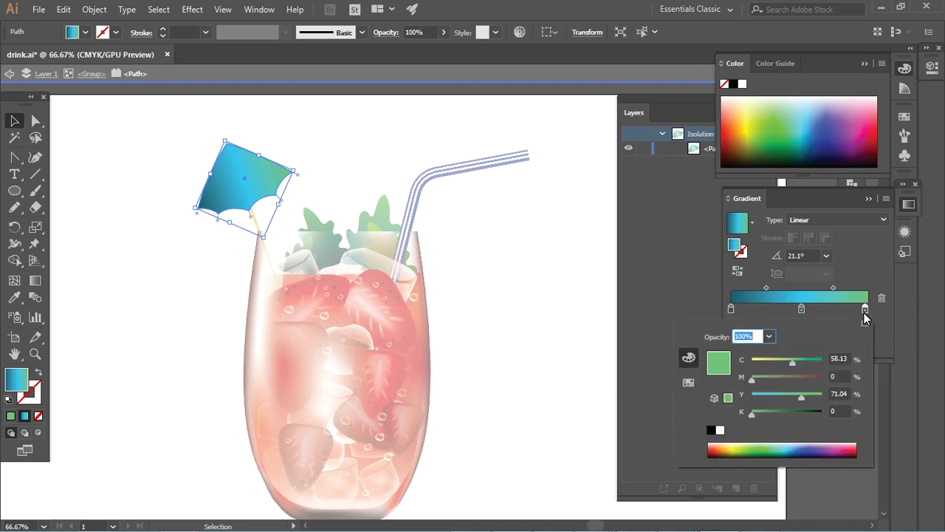
double_click(460, 267)
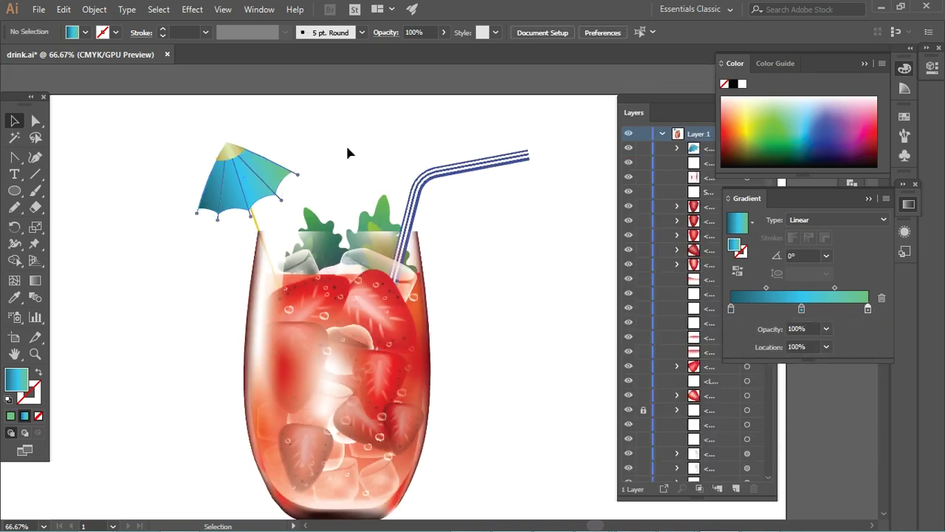
Set the canopy gradient stops to dark purple, pink-purple and salmon pink
double_click(272, 183)
click(731, 308)
double_click(734, 309)
click(801, 384)
double_click(867, 308)
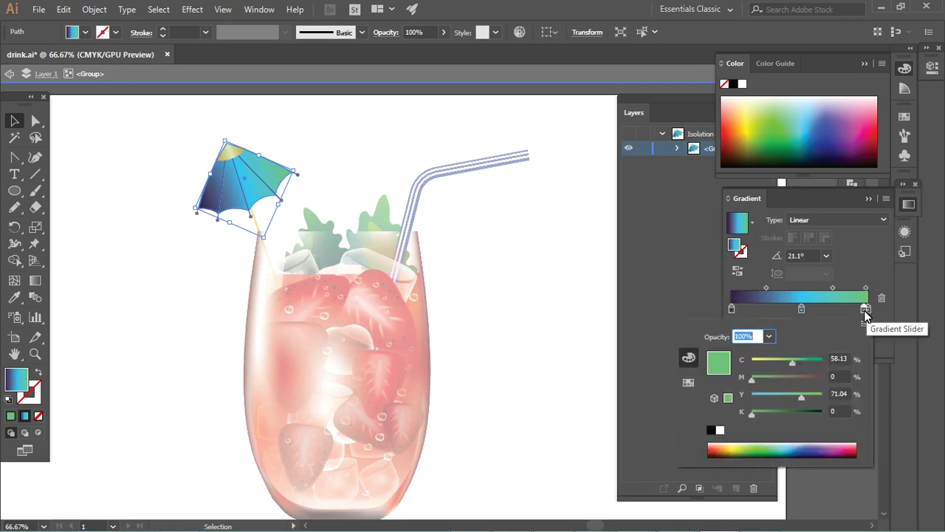
click(801, 308)
double_click(801, 308)
click(798, 377)
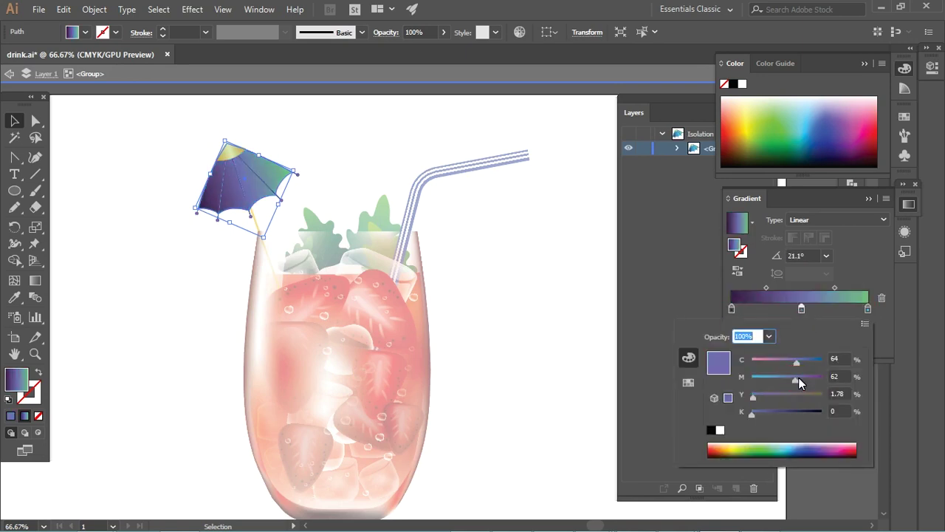
mouse_move(779, 362)
mouse_down()
mouse_move(770, 367)
mouse_move(798, 379)
mouse_move(776, 396)
mouse_move(822, 378)
mouse_up()
double_click(868, 309)
click(543, 290)
double_click(543, 286)
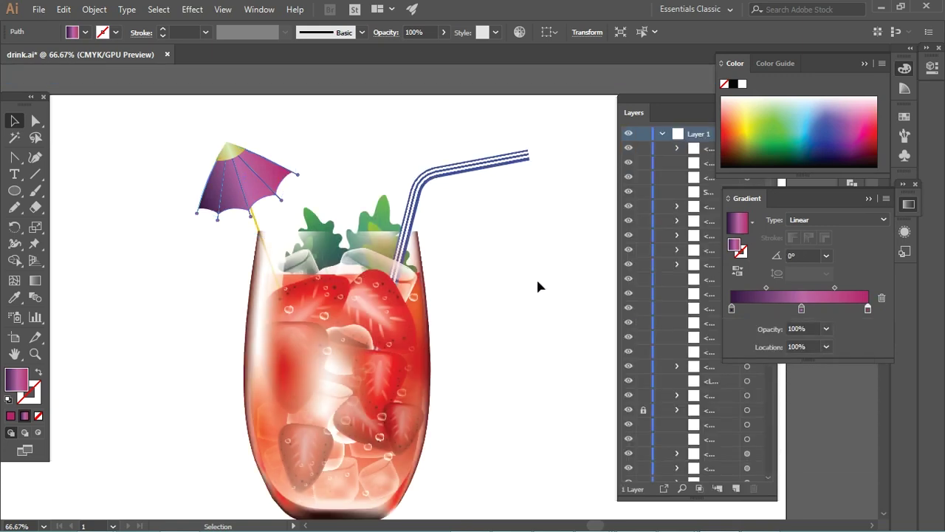
Change the umbrella tip's gradient from yellow to teal on the left and blue elsewhere
double_click(236, 159)
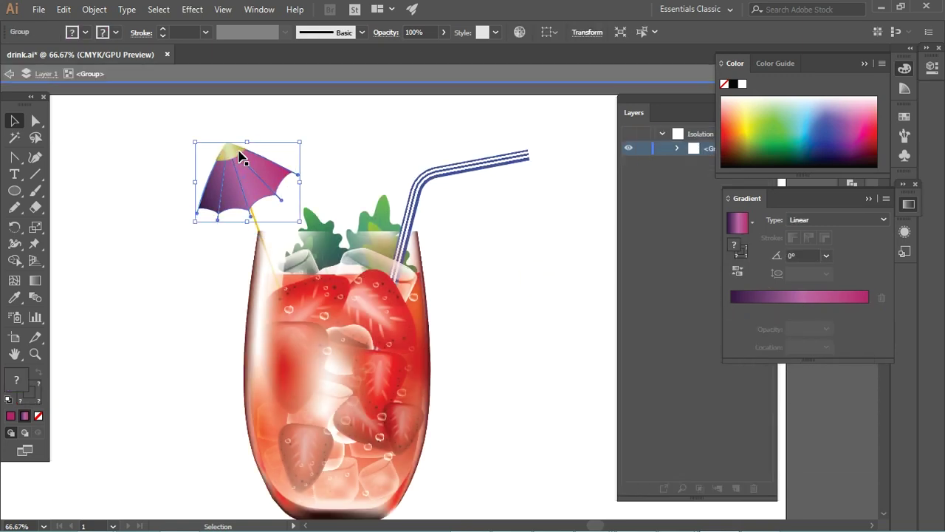
double_click(240, 157)
double_click(730, 308)
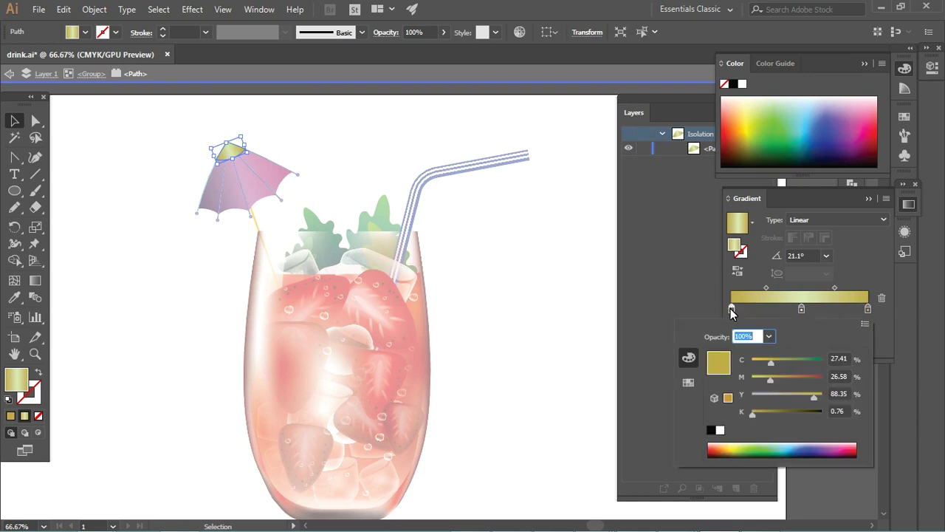
click(800, 140)
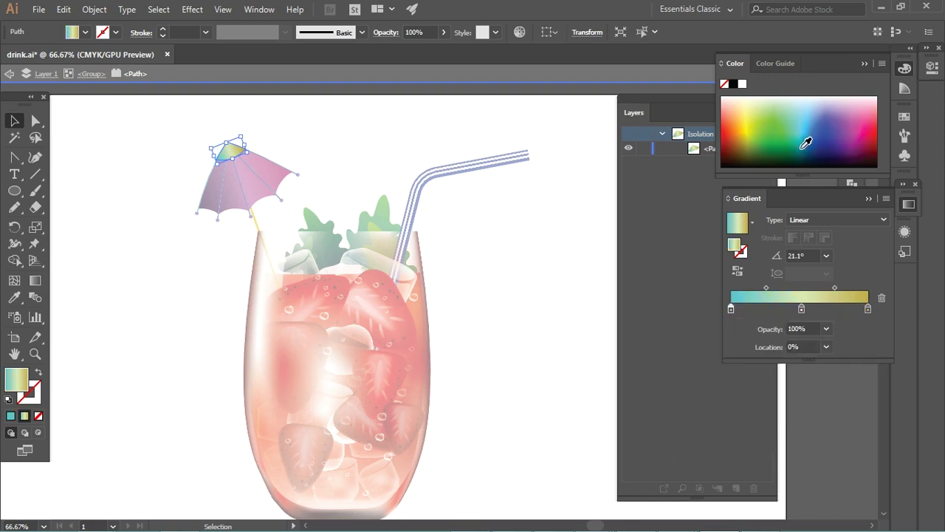
click(807, 154)
double_click(868, 307)
click(802, 137)
click(813, 138)
double_click(801, 307)
click(809, 104)
click(816, 115)
click(818, 120)
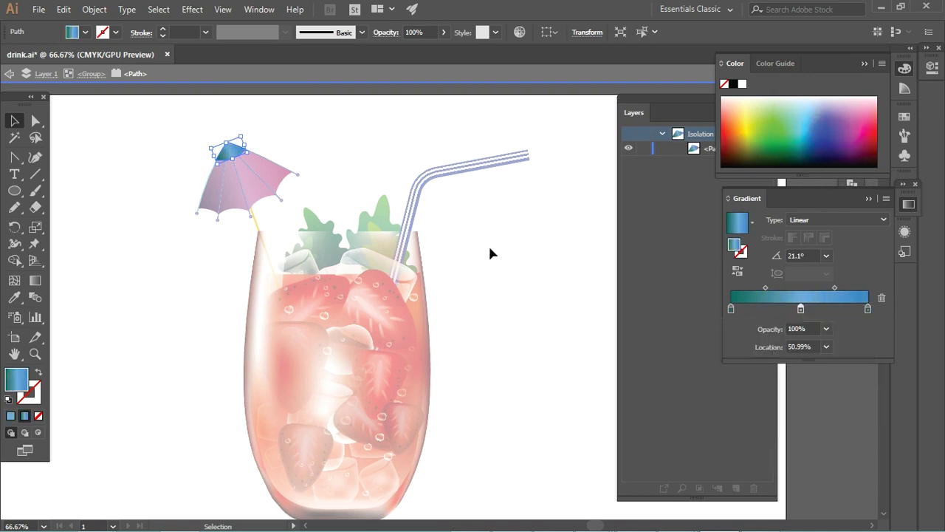
double_click(511, 260)
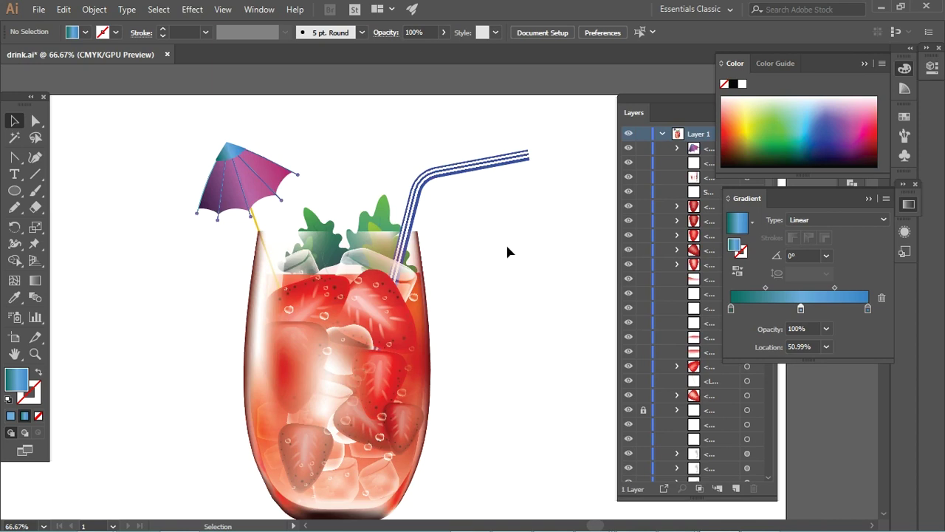
Enlarge the cocktail umbrella and reposition it above the glass rim
mouse_move(493, 248)
mouse_down()
mouse_move(302, 219)
mouse_move(416, 248)
mouse_move(459, 226)
mouse_up()
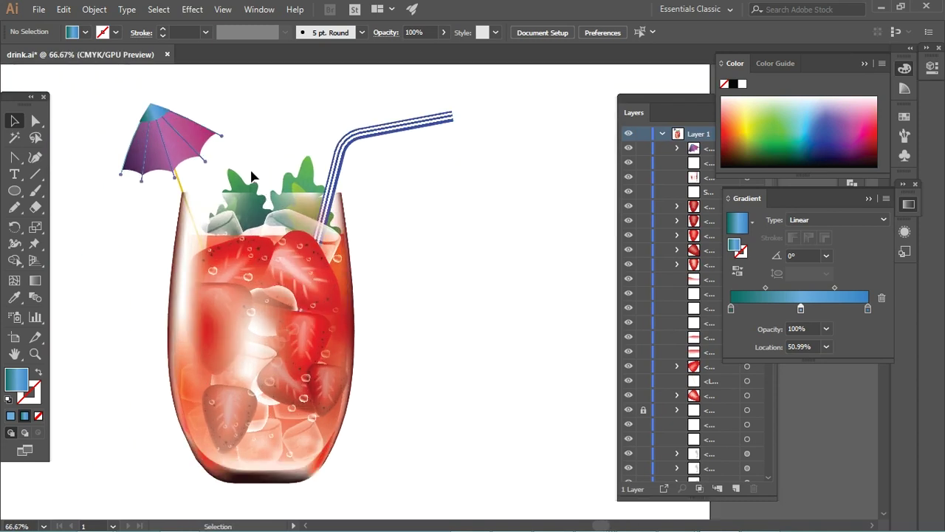
click(185, 152)
drag(231, 107, 243, 36)
drag(197, 131, 192, 127)
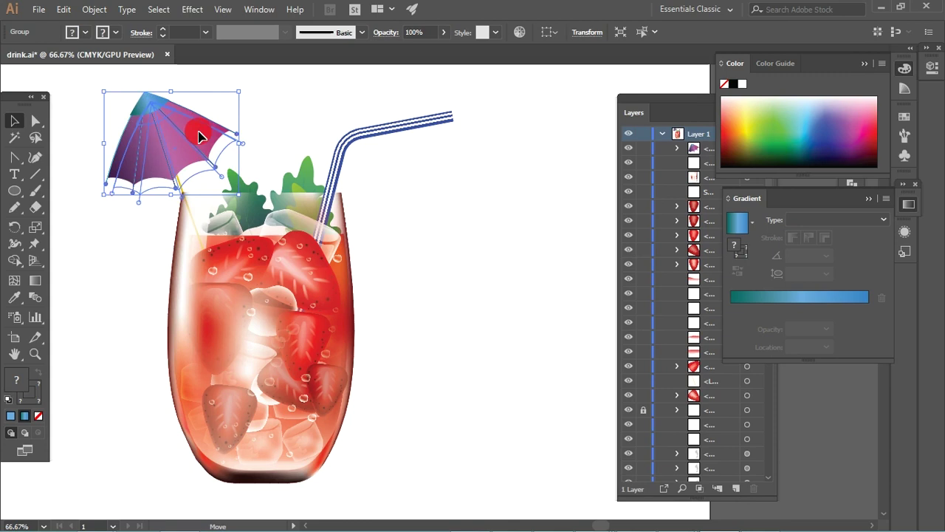
click(264, 108)
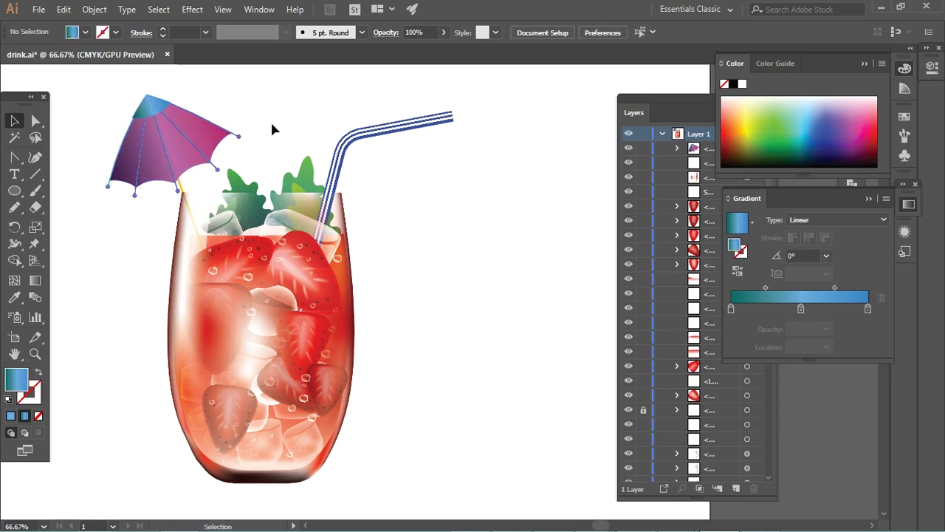
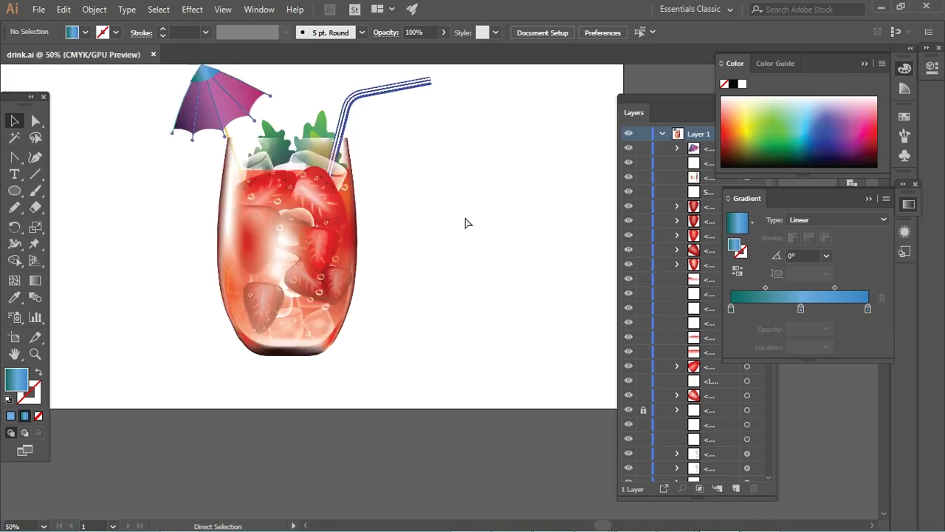
Select all the drink artwork, group it and scale the group down
click(492, 359)
key(ctrl+a)
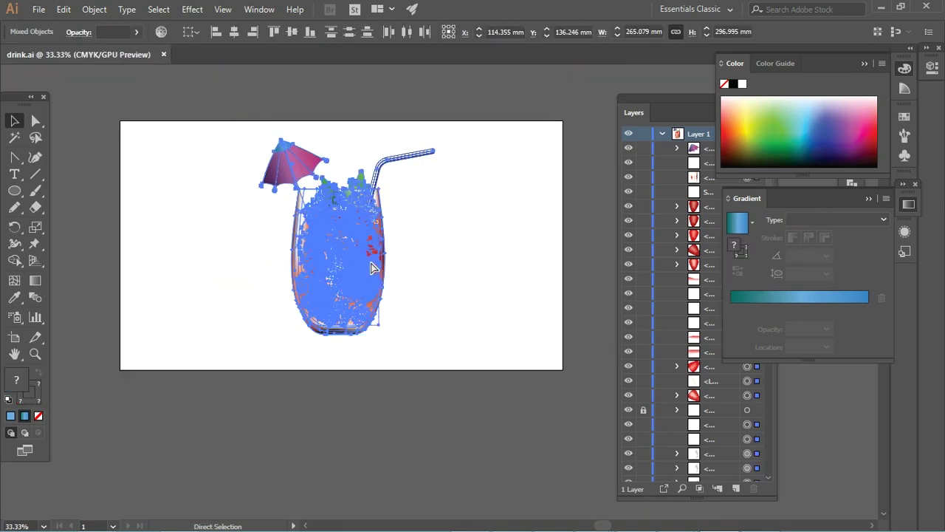
key(ctrl+g)
drag(437, 142, 422, 159)
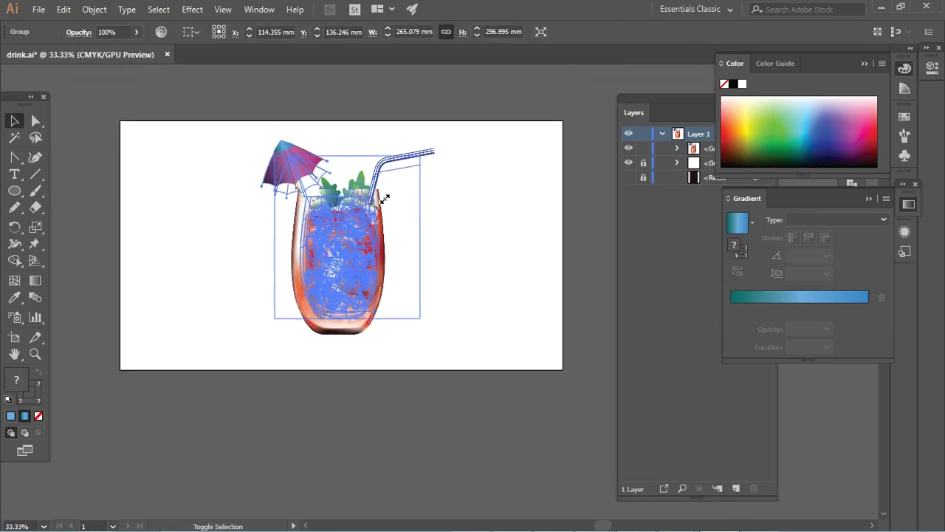
Place a 180°-rotated copy of the drink directly beneath the glass as its reflection
click(363, 243)
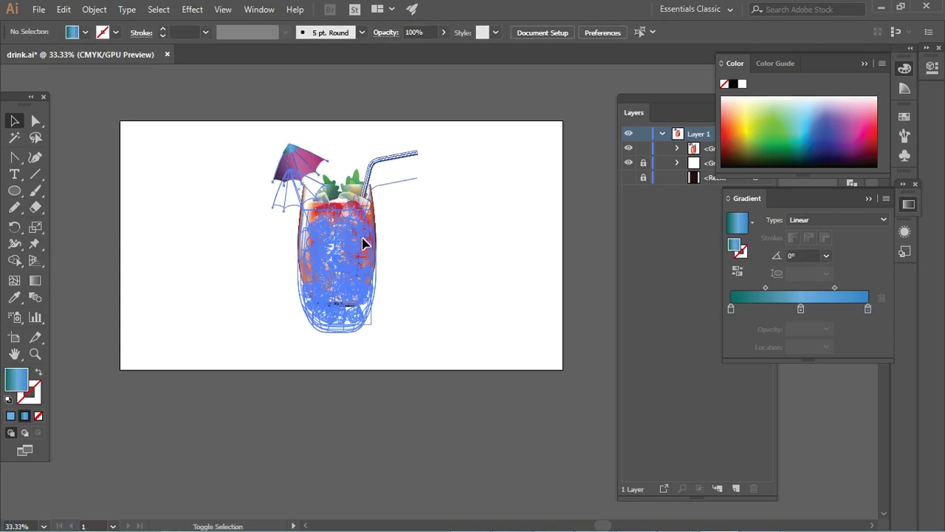
drag(430, 170, 253, 352)
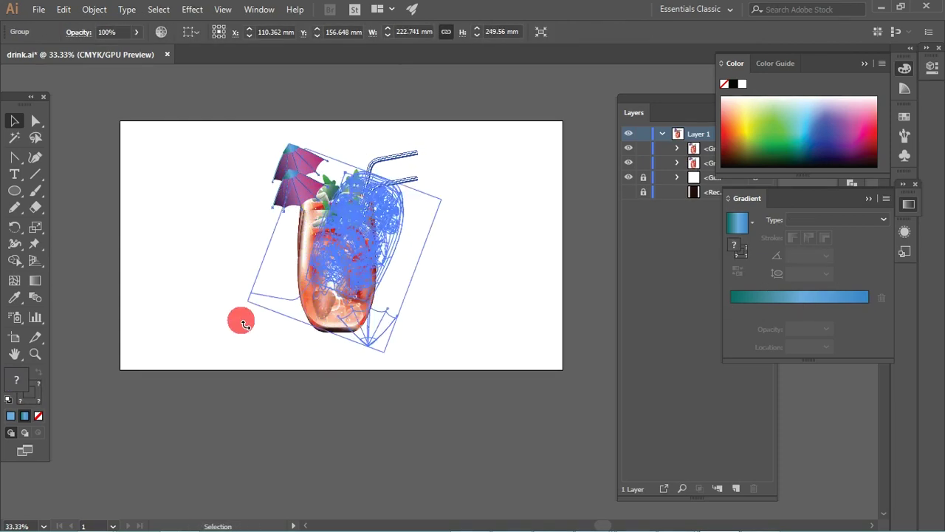
drag(371, 230, 402, 278)
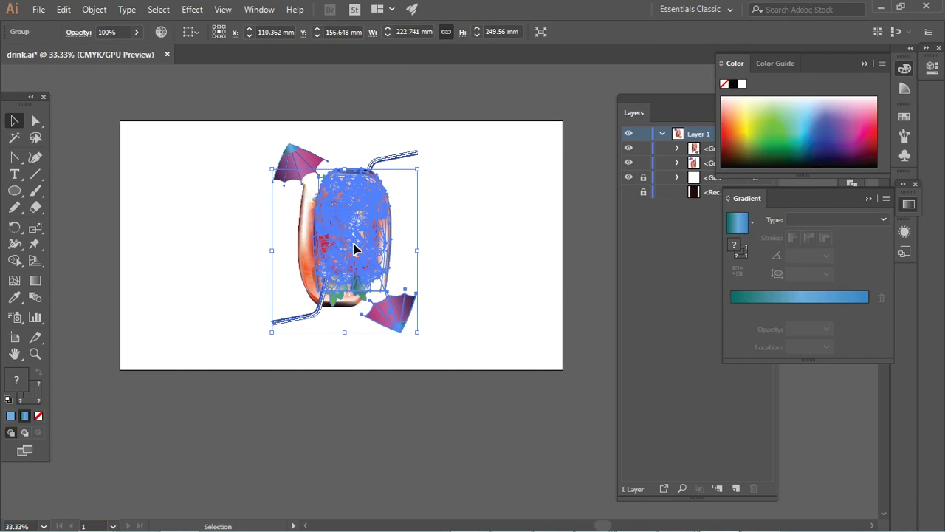
drag(366, 203, 356, 338)
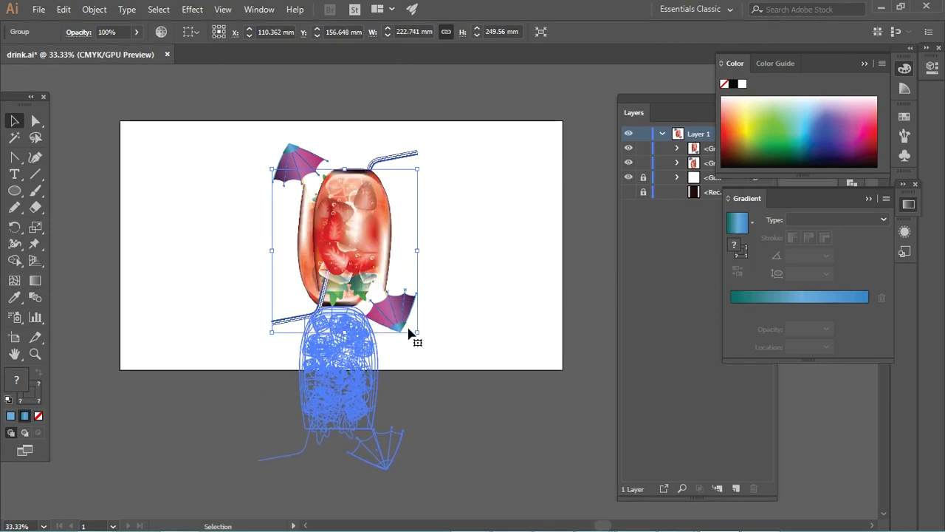
click(455, 301)
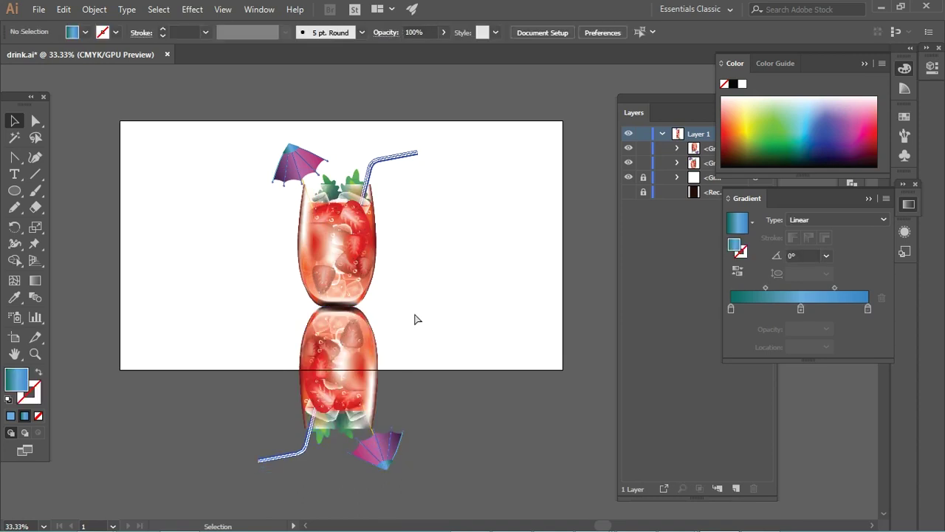
key(ctrl+plus)
key(ctrl+plus)
scroll(383, 242, down, 3)
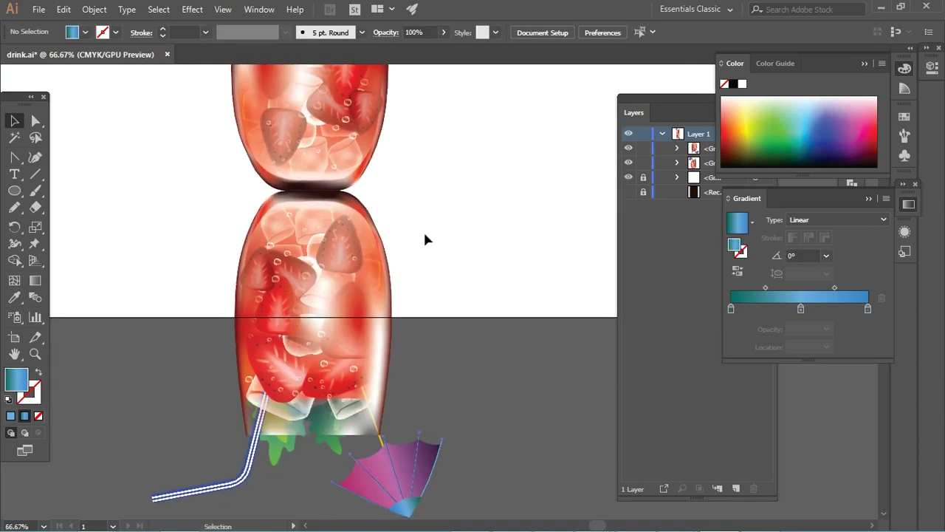
key(ctrl+minus)
key(ctrl+minus)
Clip the reflection with a rectangle so it is trimmed at the artboard's bottom edge
drag(14, 191, 59, 190)
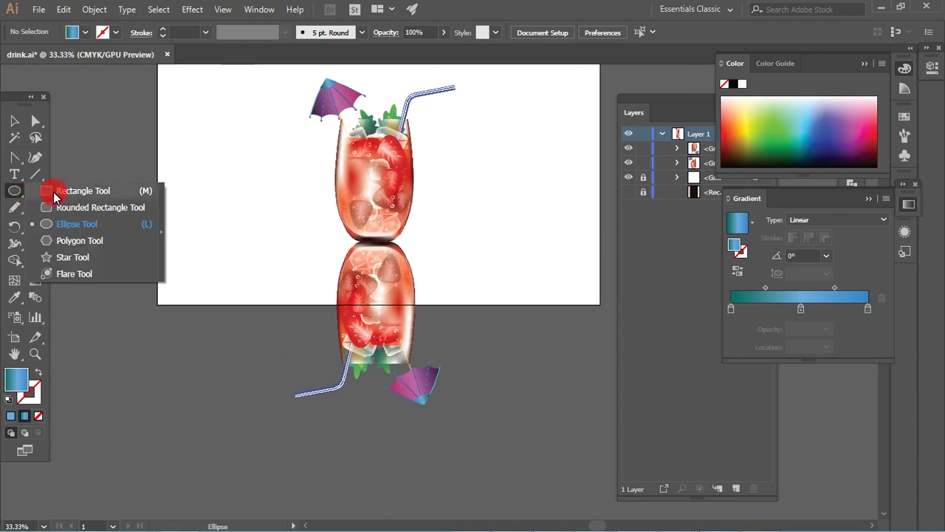
mouse_move(310, 243)
mouse_down()
mouse_move(422, 271)
mouse_move(443, 296)
mouse_move(418, 317)
mouse_up()
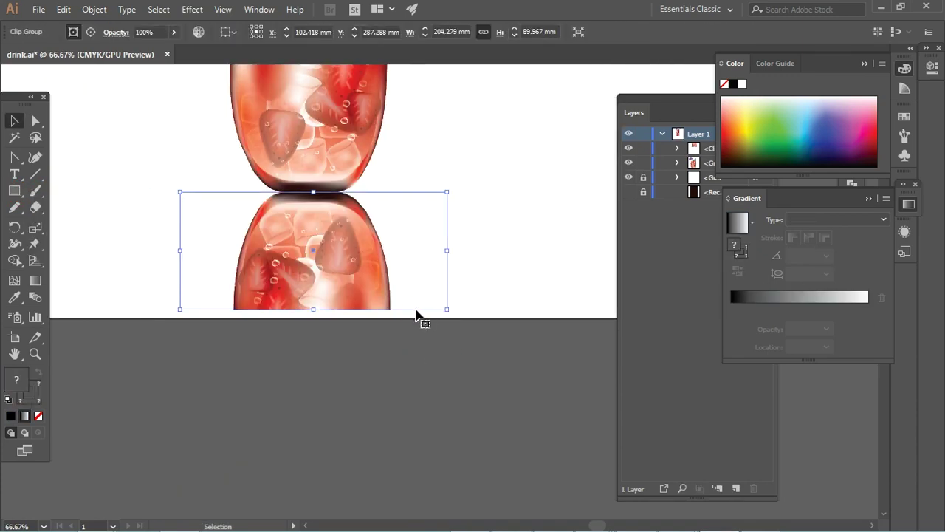
double_click(417, 310)
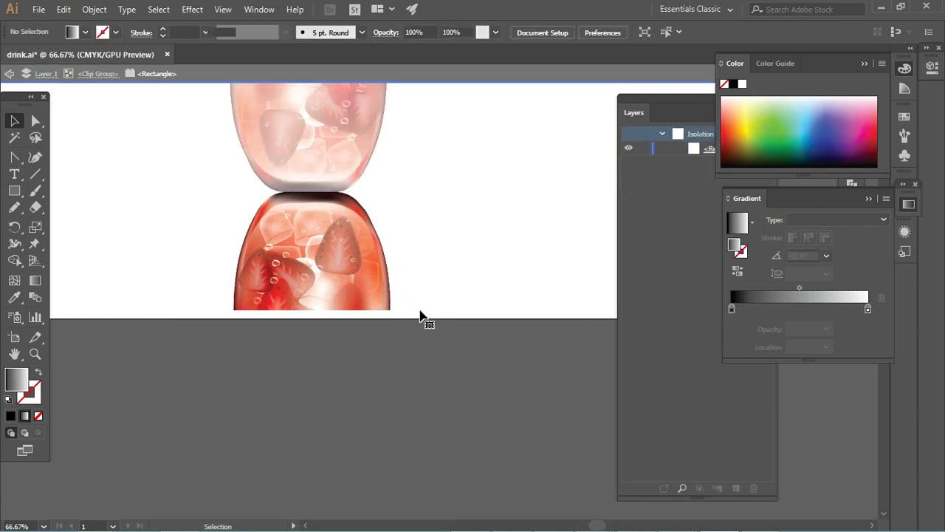
double_click(422, 316)
click(116, 262)
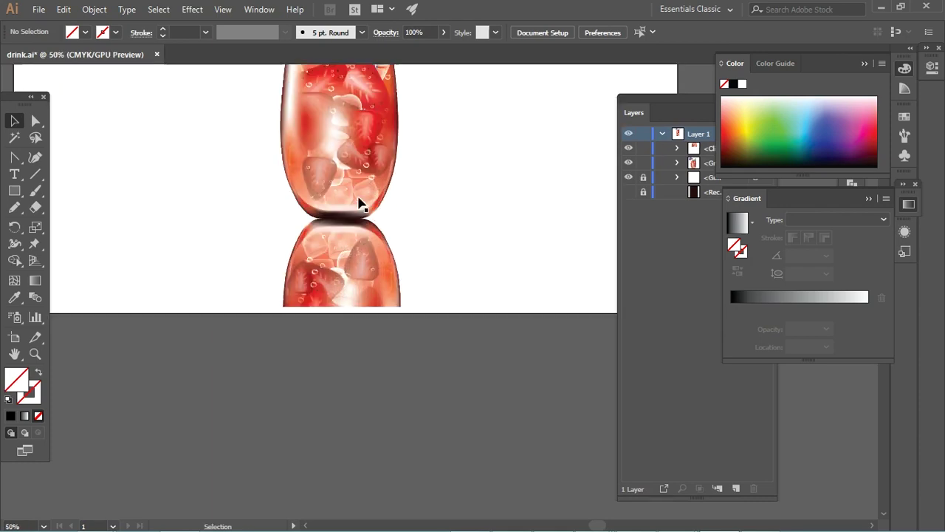
Fade the clipped reflection to 48% opacity
click(373, 290)
click(174, 32)
drag(146, 49, 144, 51)
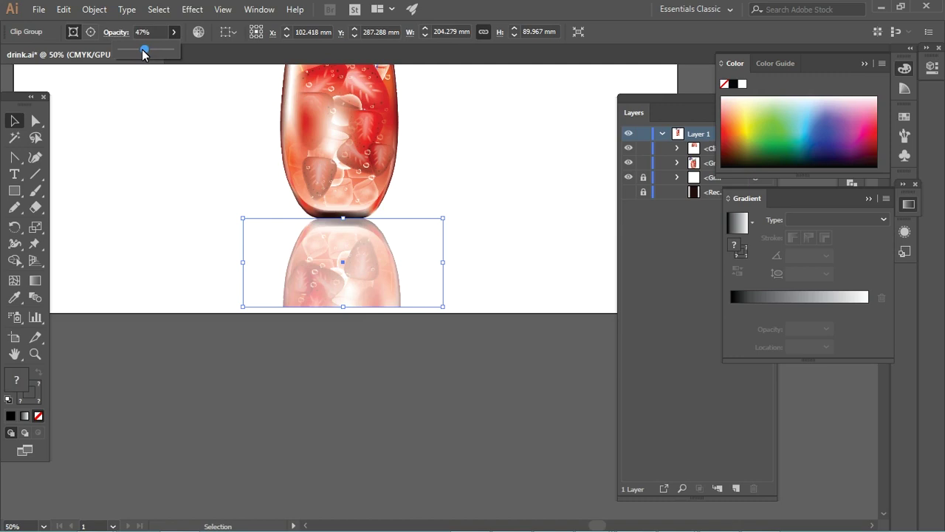
click(266, 369)
key(ctrl+minus)
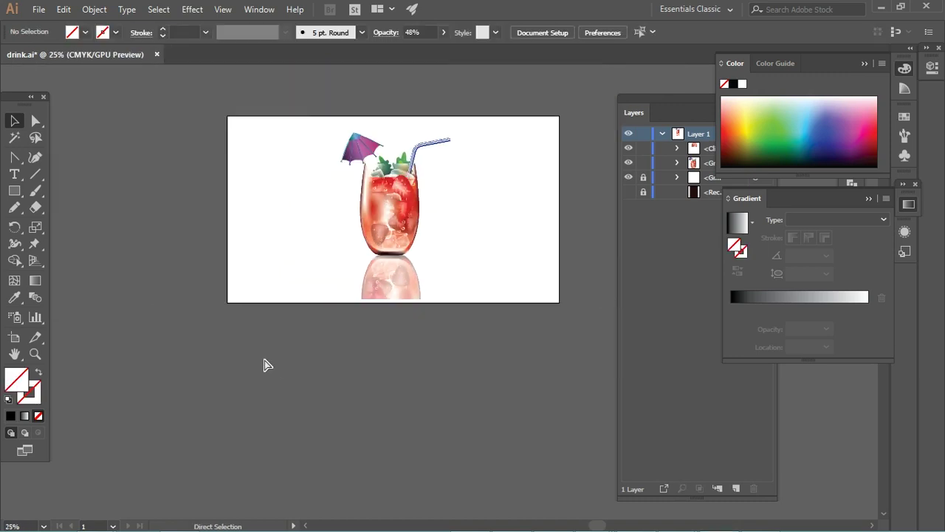
Draw an artboard-sized rectangle and send it behind the drink
drag(256, 187, 228, 246)
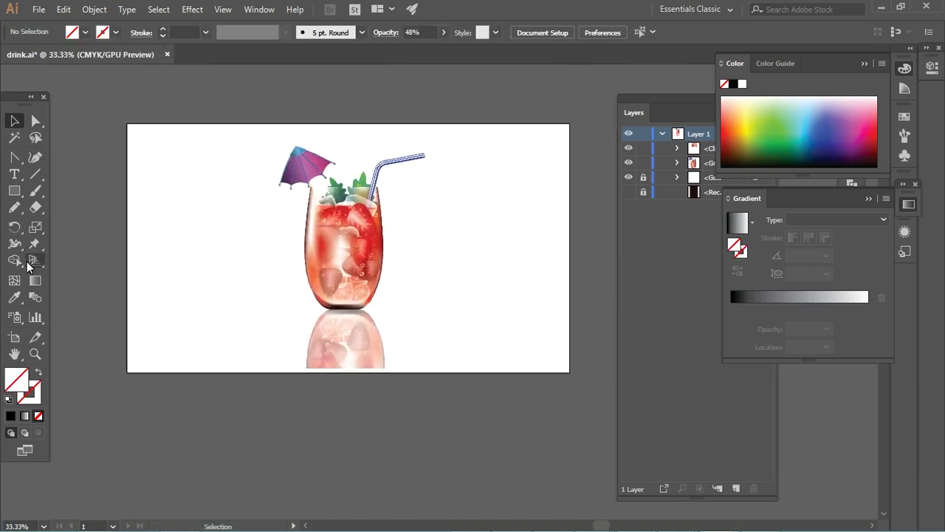
drag(16, 190, 63, 198)
drag(117, 113, 576, 379)
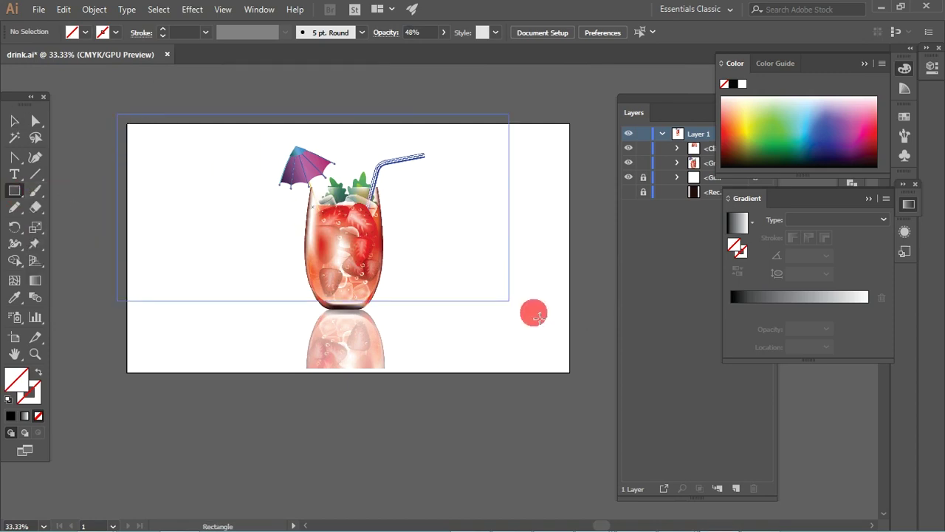
key(v)
key(ctrl+shift+bracketleft)
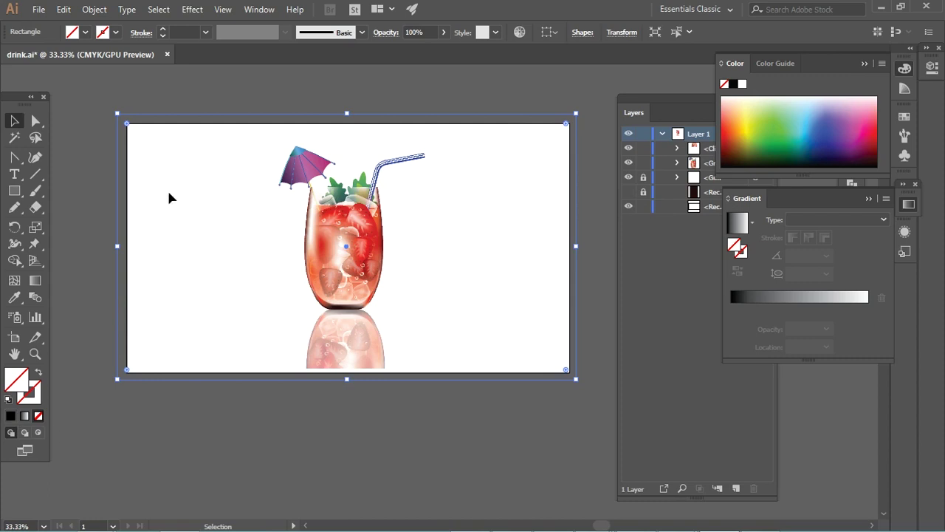
Fill the background with a radial gradient, light centre fading to black edges
click(834, 219)
click(810, 236)
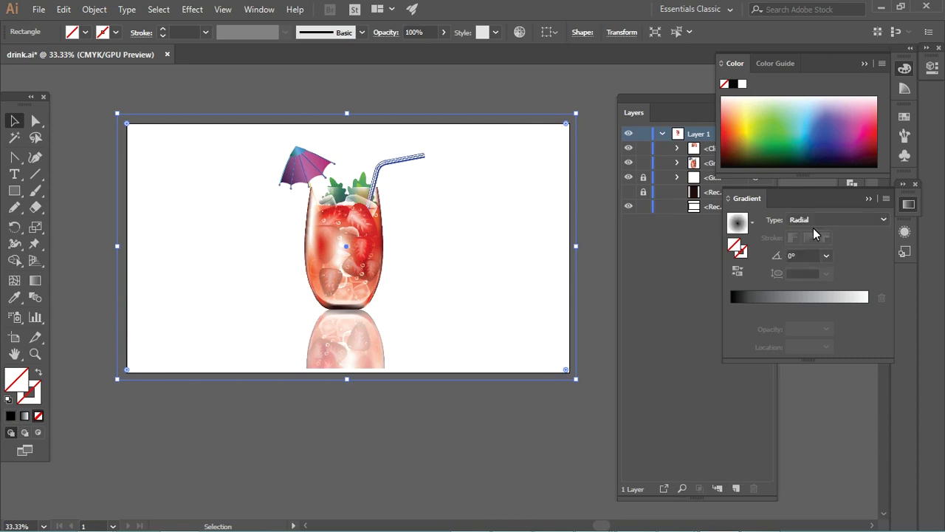
mouse_move(733, 309)
mouse_down()
mouse_move(833, 309)
mouse_move(725, 307)
mouse_up()
drag(834, 308, 867, 309)
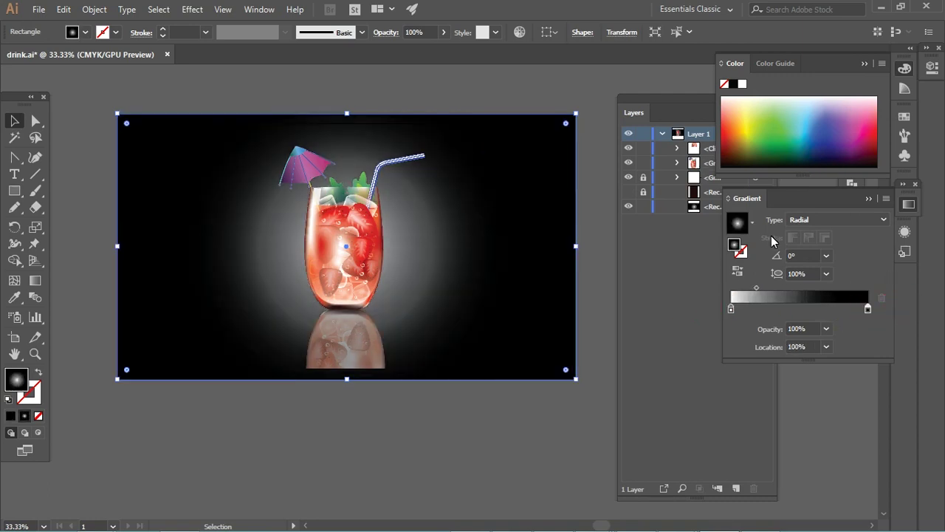
Set the outer gradient stop to dark purple after trying several swatch colours
double_click(731, 308)
click(748, 98)
double_click(867, 308)
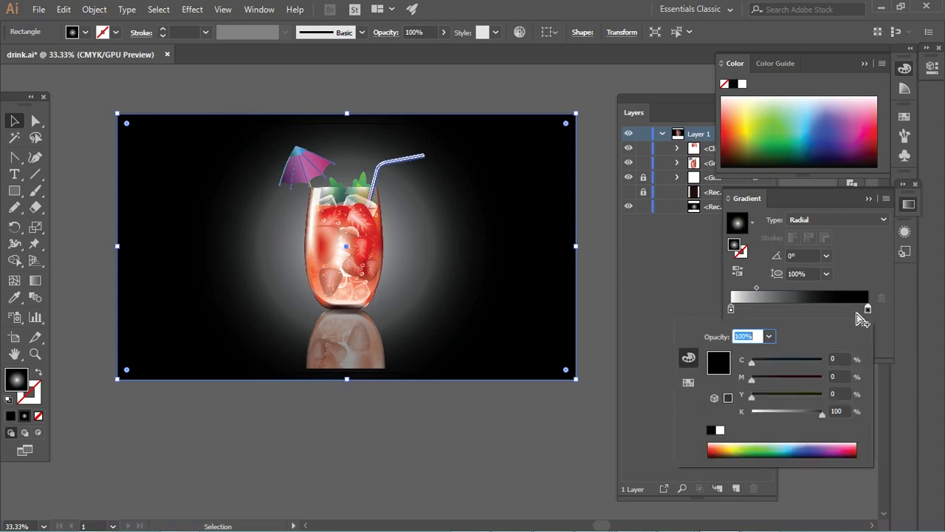
click(817, 147)
click(821, 151)
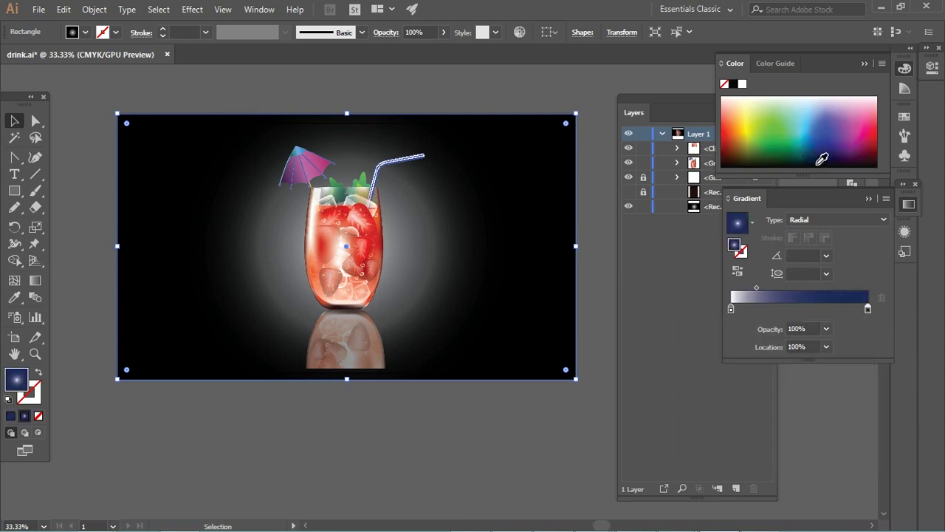
click(831, 151)
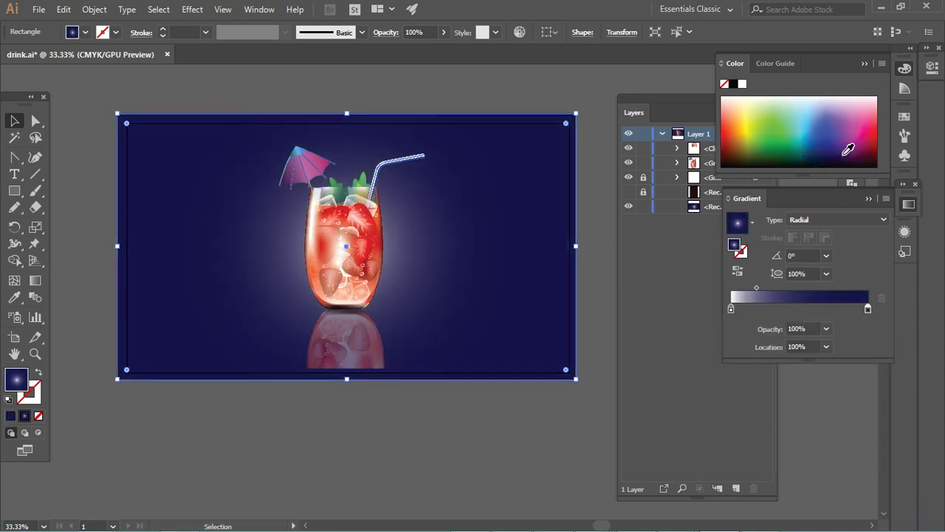
click(856, 149)
click(876, 110)
click(765, 122)
click(788, 156)
click(744, 157)
click(839, 158)
click(853, 164)
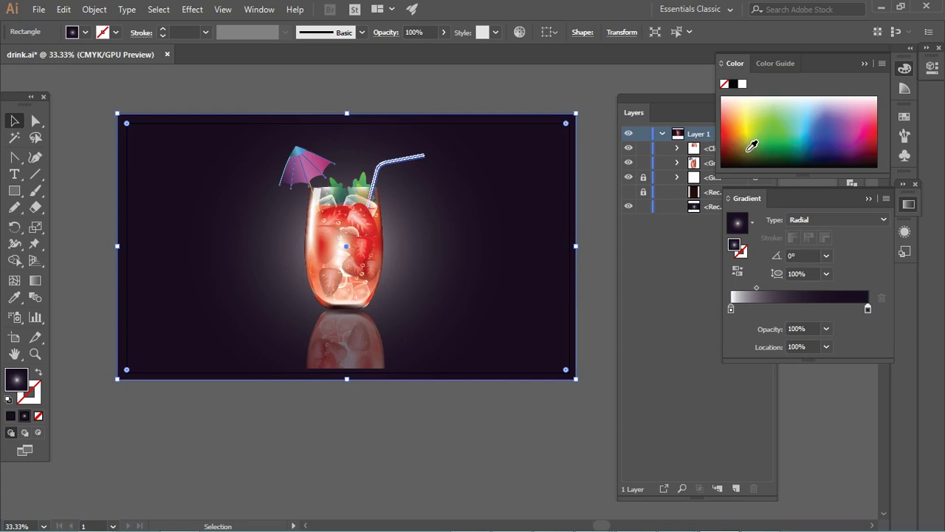
Widen the central glow and set the centre gradient stop to light blue
drag(755, 293, 786, 290)
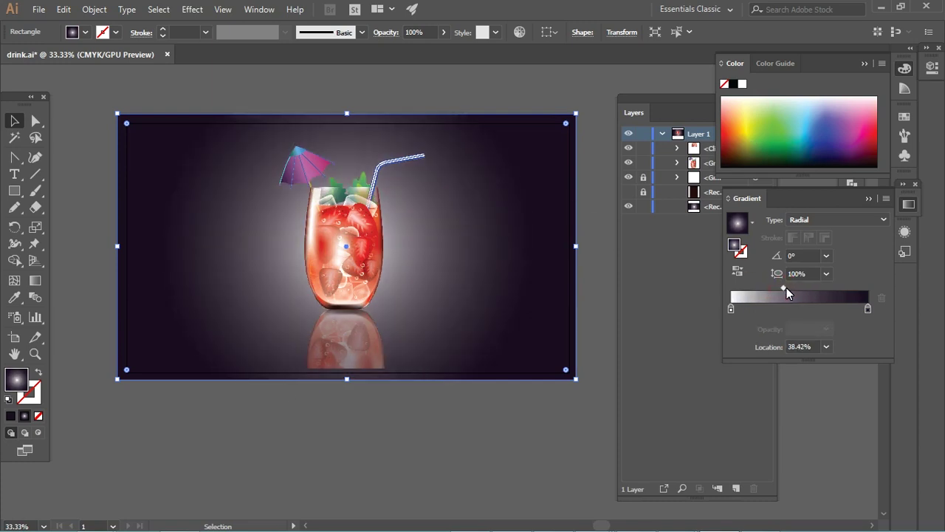
double_click(731, 308)
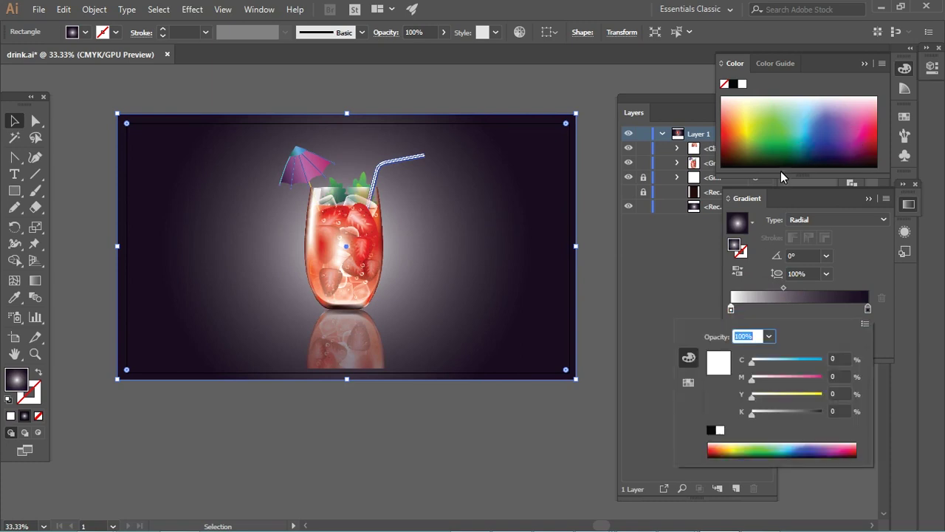
click(784, 395)
drag(796, 361, 819, 360)
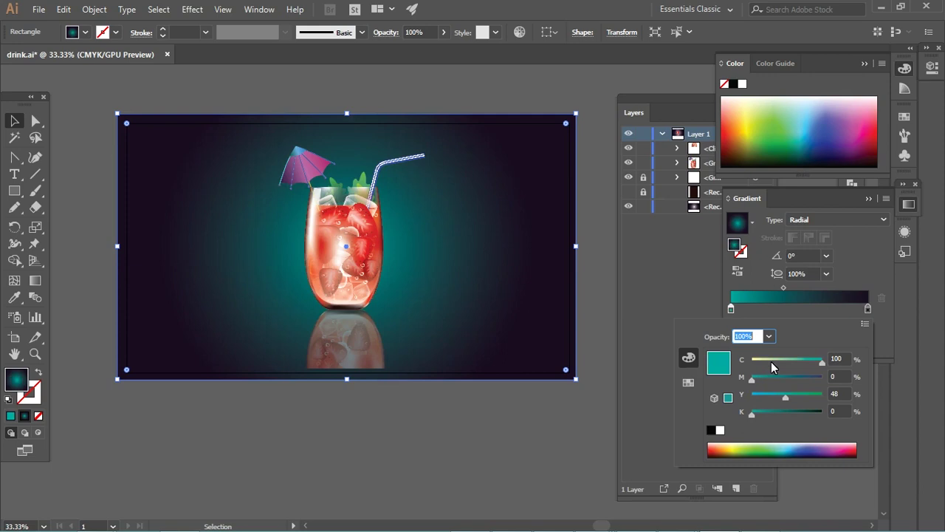
click(808, 448)
drag(804, 451, 797, 450)
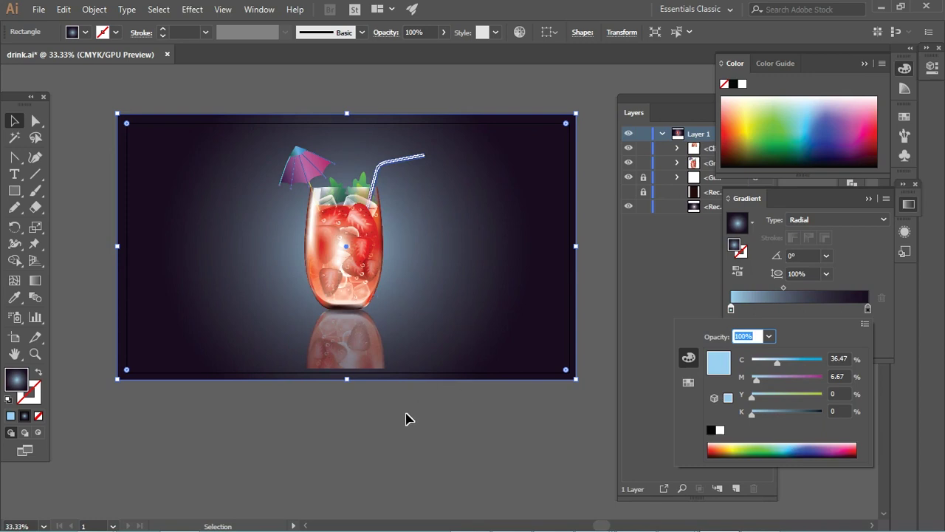
click(867, 312)
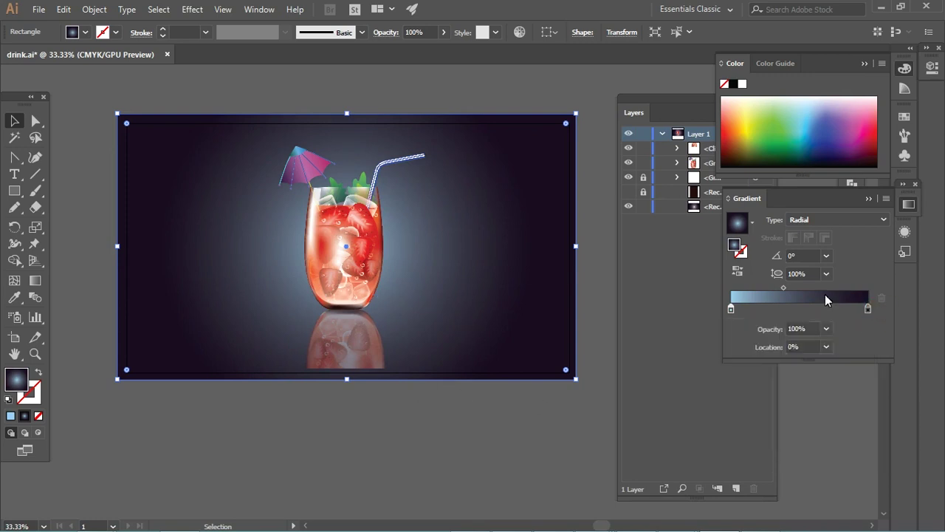
Adjust the left stop's tint and try grey swatches for the outer stop
double_click(731, 309)
drag(777, 360, 752, 359)
double_click(867, 311)
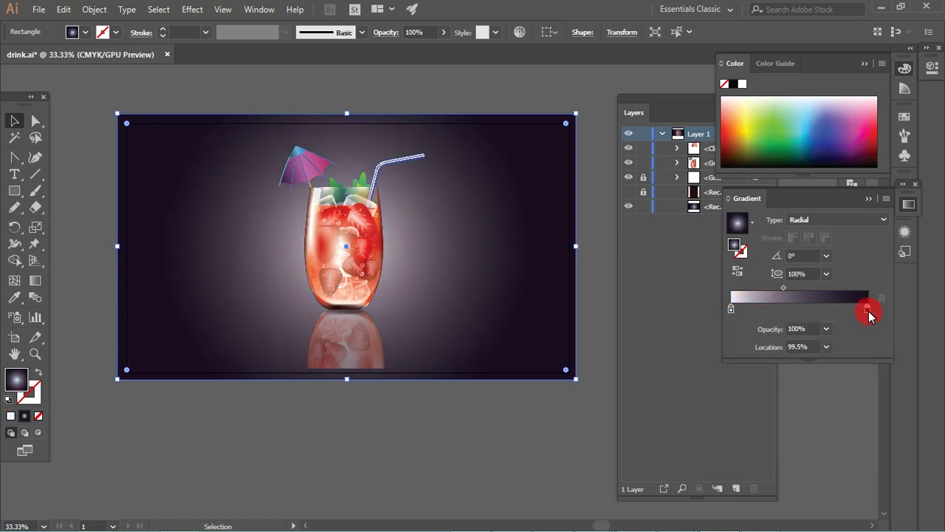
click(688, 382)
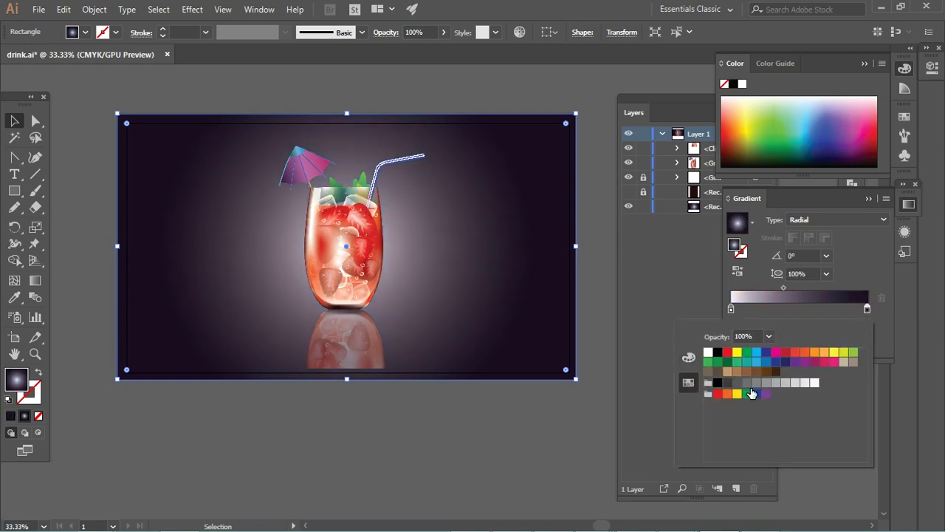
click(786, 383)
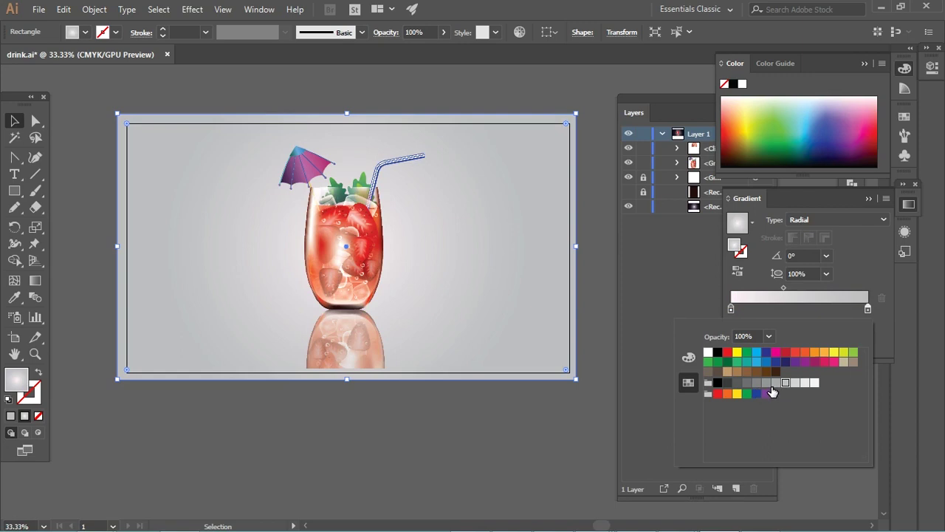
click(769, 385)
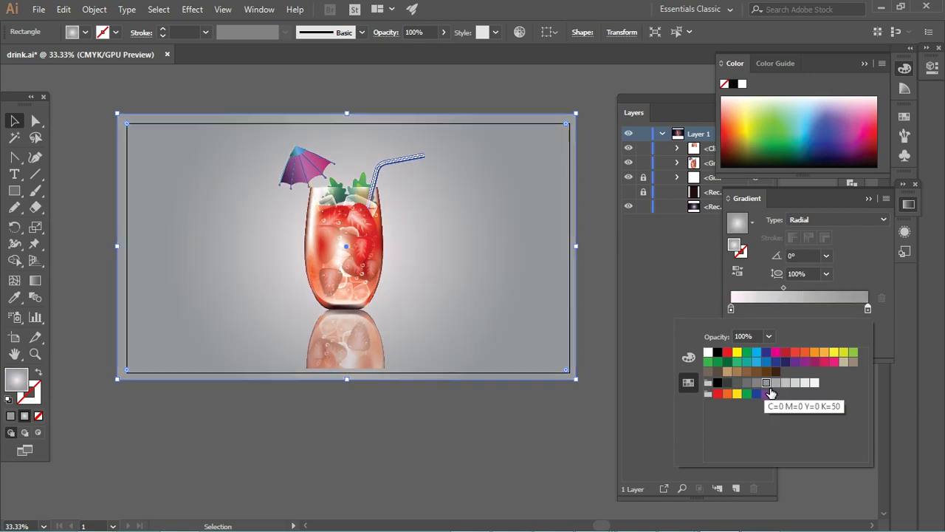
click(612, 392)
Enlarge the background rectangle around its centre so it extends beyond the artboard
click(546, 421)
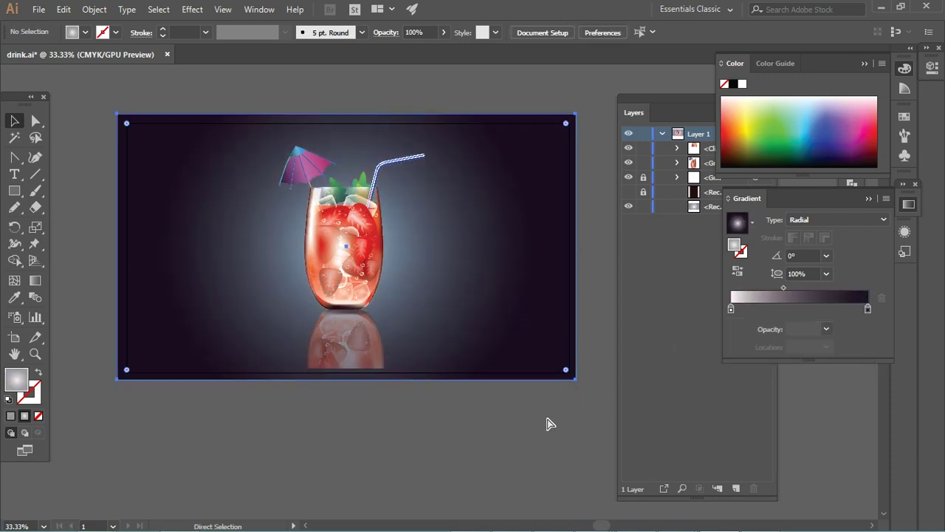
click(550, 421)
key(v)
click(387, 432)
click(510, 332)
drag(576, 382, 633, 412)
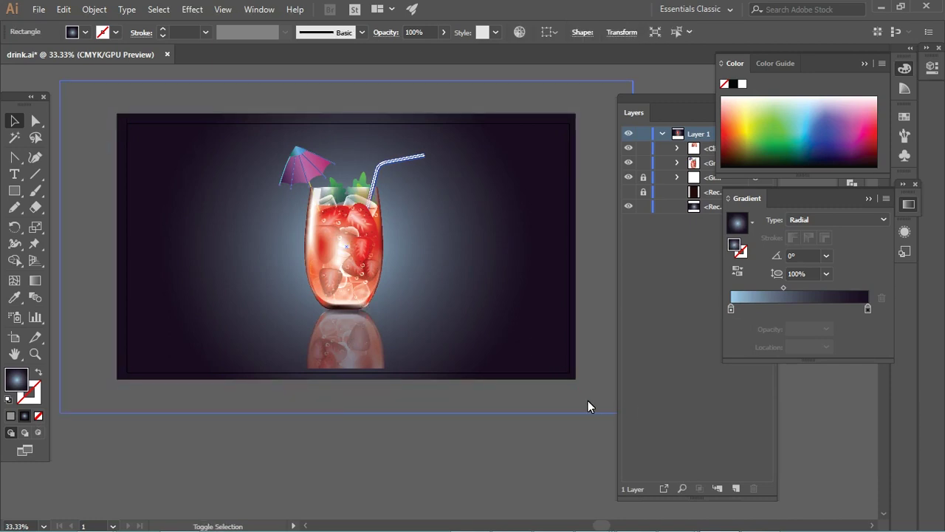
Lower the centre gradient stop's cyan to 15 to lighten the glow
double_click(730, 308)
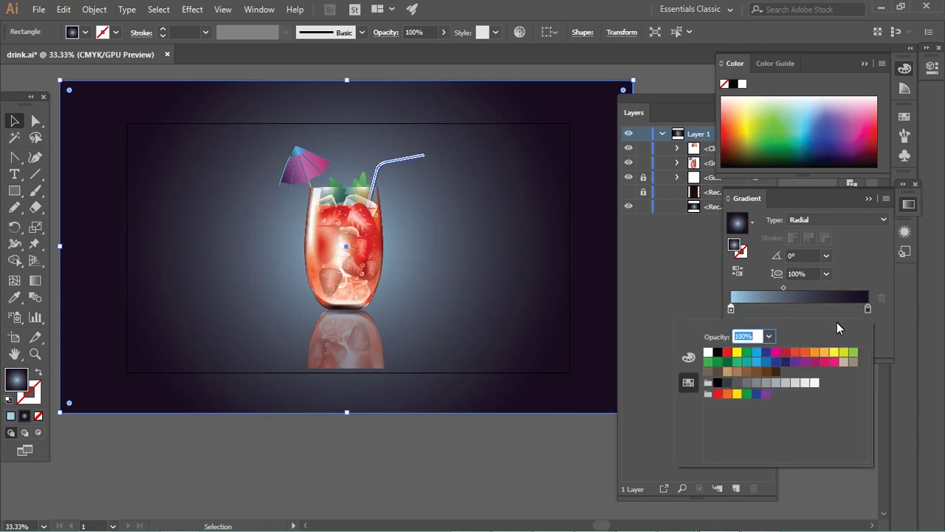
click(689, 359)
click(761, 361)
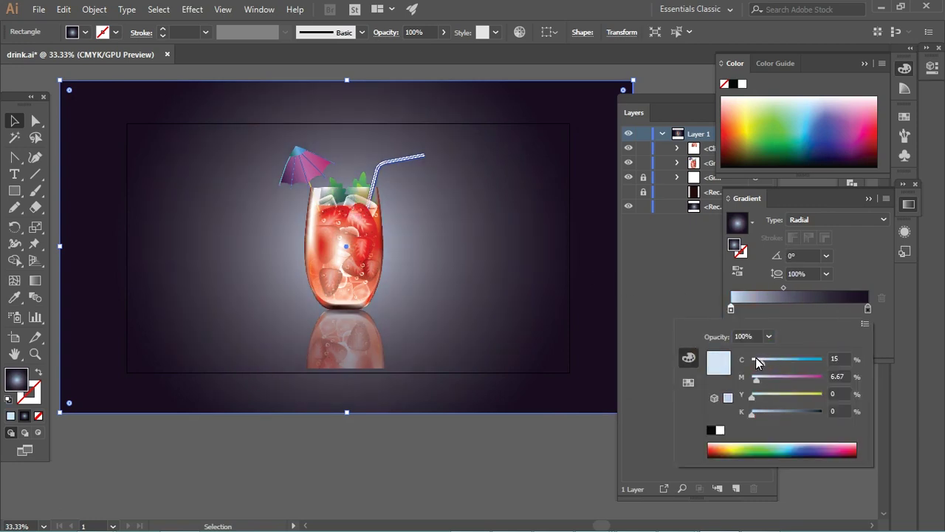
click(353, 420)
Extend the background rectangle's bottom edge further down below the scene
drag(348, 416, 382, 462)
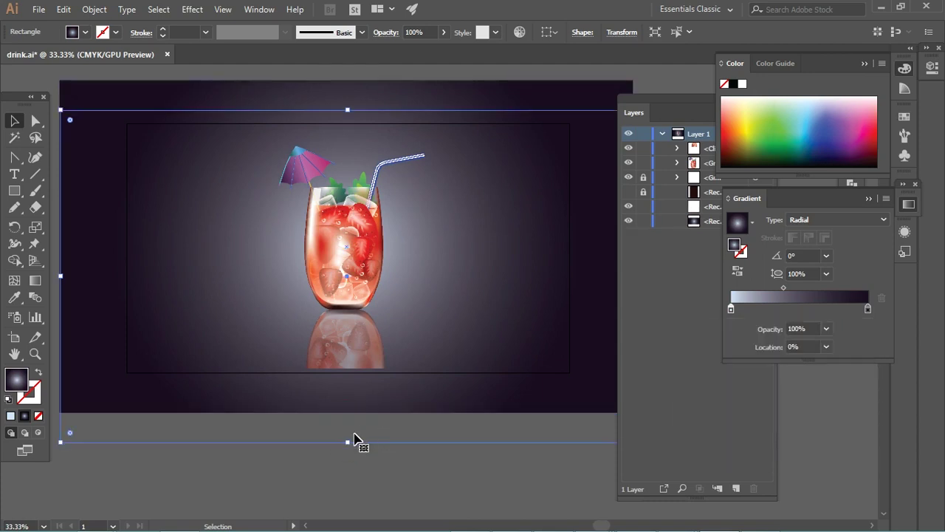
key(ctrl+z)
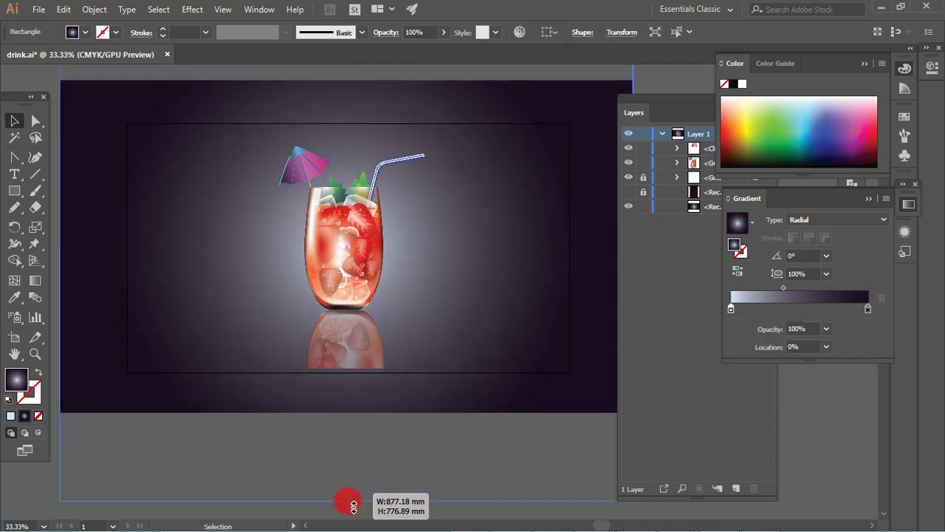
drag(347, 413, 364, 479)
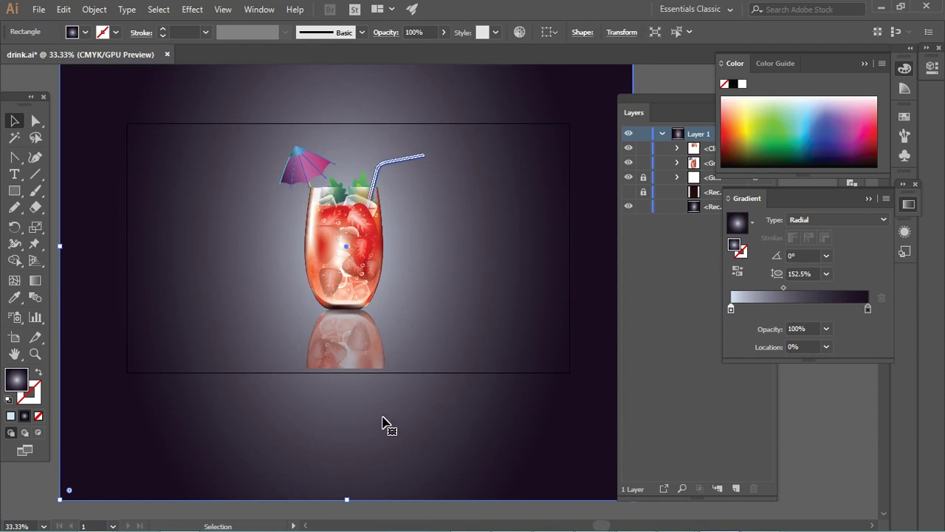
key(ctrl+z)
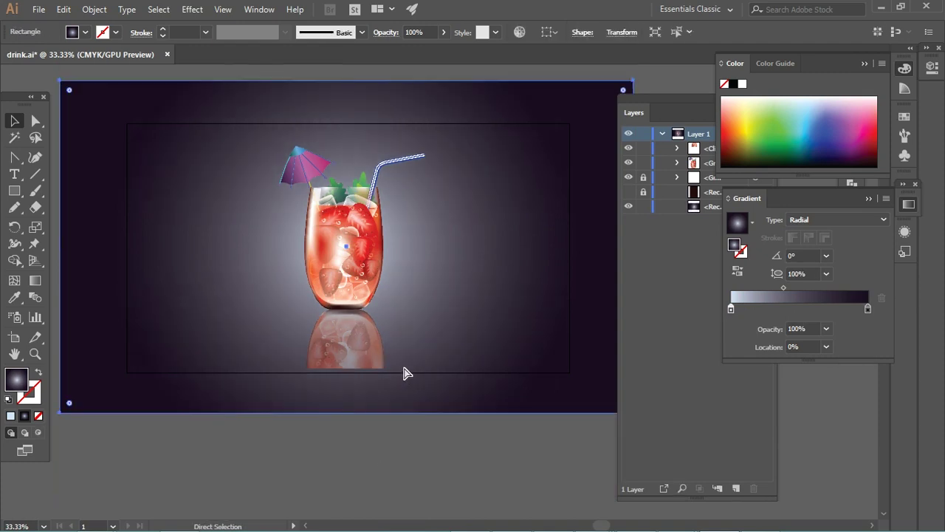
key(ctrl+shift+z)
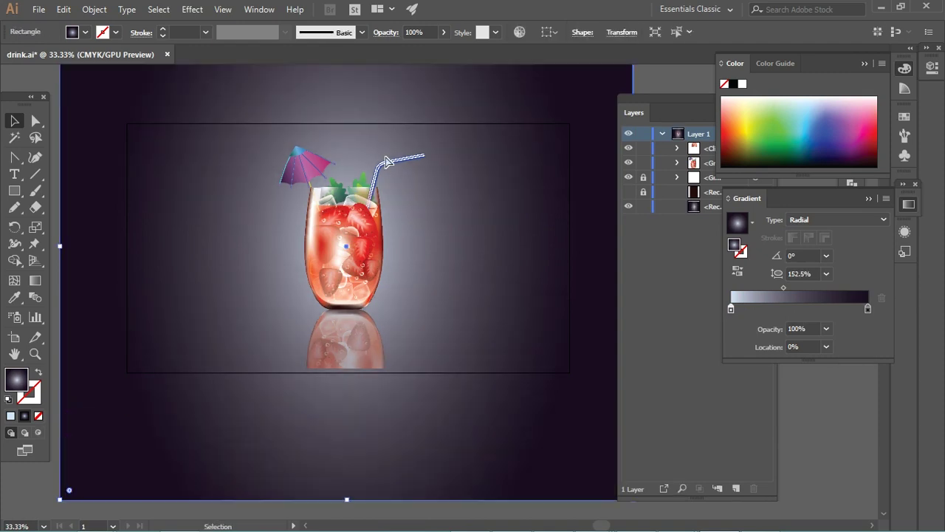
key(ctrl+minus)
drag(445, 104, 484, 260)
key(ctrl+z)
key(ctrl+z)
Add a second gradient rectangle and resize it into a thin floor strip under the glass
click(537, 301)
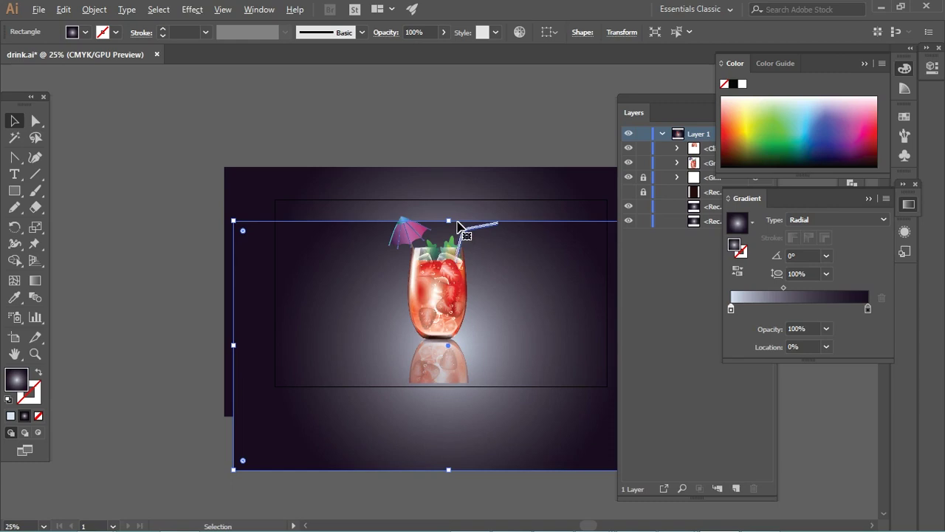
drag(448, 220, 448, 285)
drag(506, 347, 490, 375)
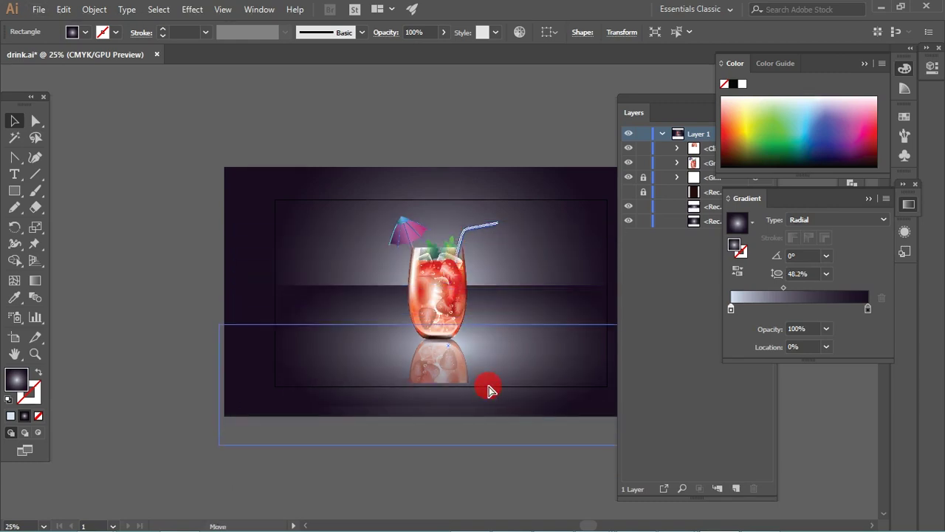
mouse_move(434, 432)
mouse_down()
mouse_move(450, 397)
mouse_move(432, 416)
mouse_move(433, 392)
mouse_up()
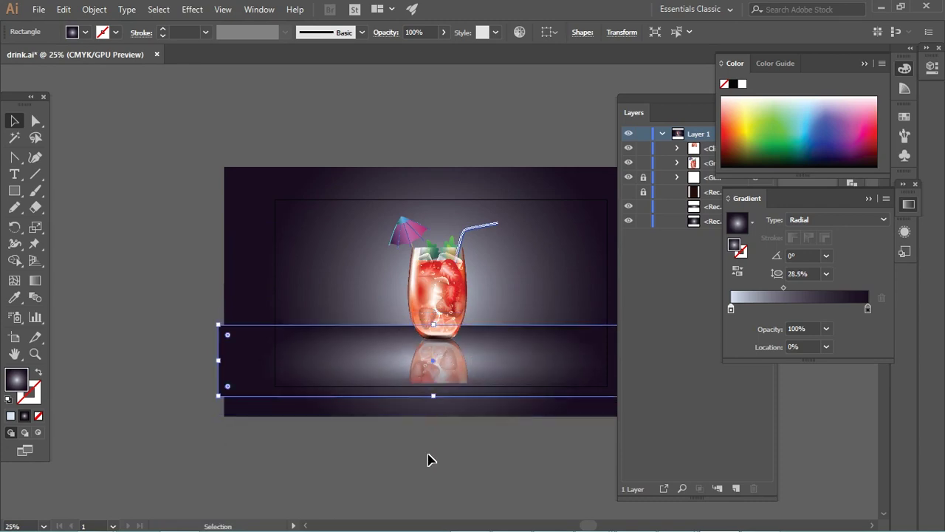
click(429, 458)
drag(447, 458, 405, 426)
click(418, 316)
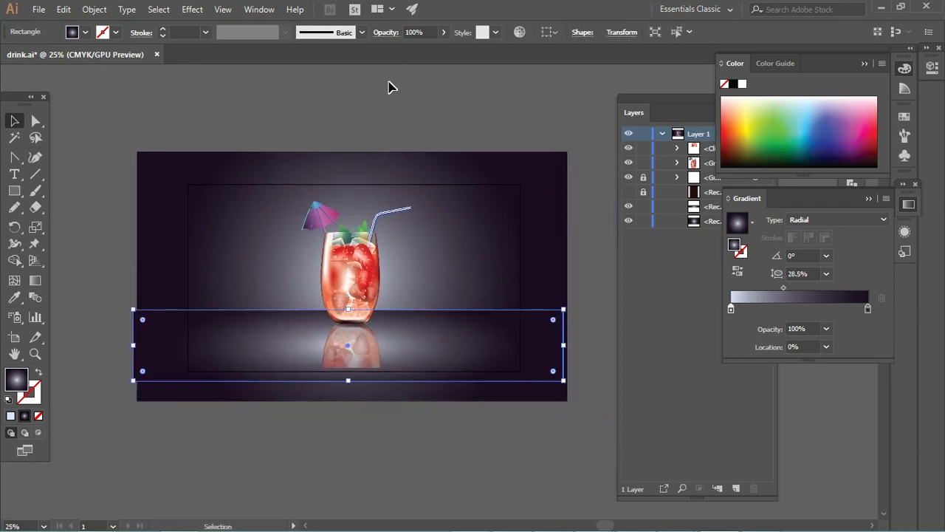
Recolour the floor rectangle to a saturated teal with Recolor Artwork
click(521, 32)
click(741, 115)
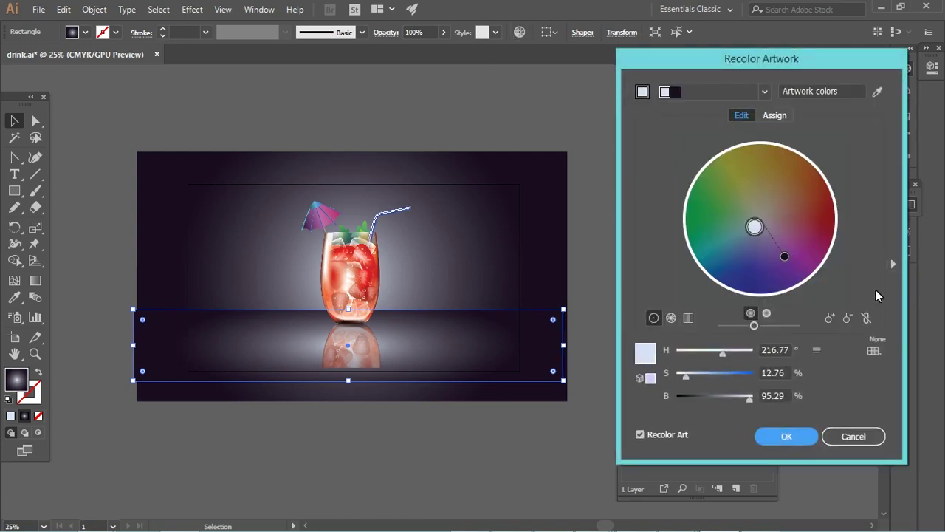
click(701, 378)
mouse_move(701, 379)
mouse_down()
mouse_move(733, 380)
mouse_move(716, 359)
mouse_up()
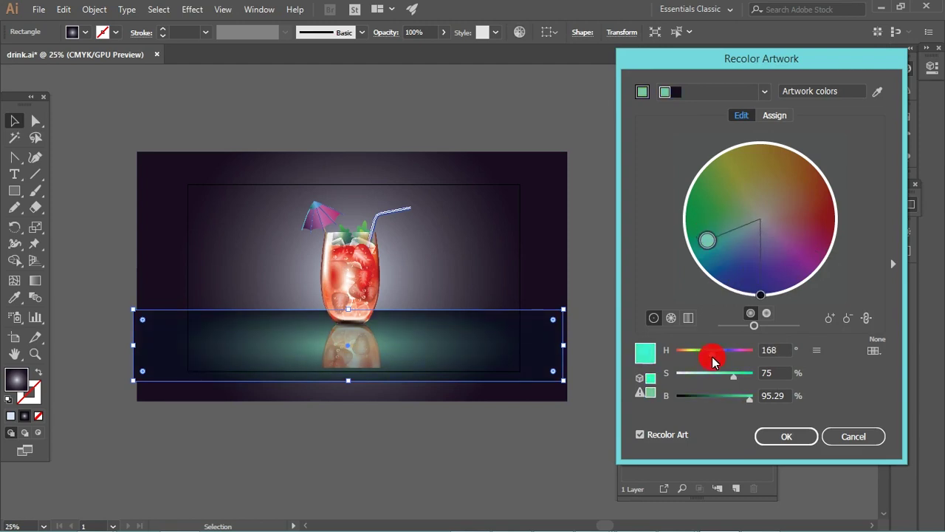
click(786, 435)
Set the floor gradient's outer stop to 0% opacity so it fades to transparent
click(517, 439)
click(496, 341)
click(867, 307)
click(826, 329)
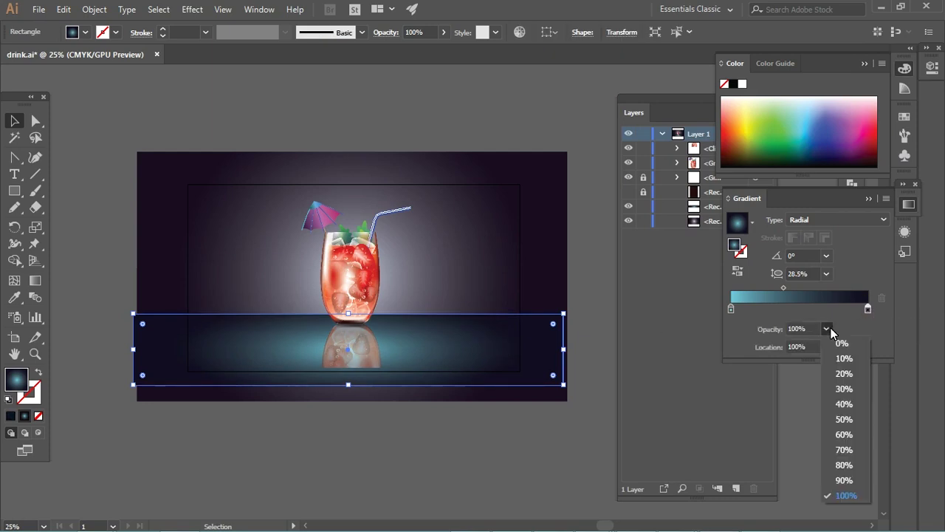
click(841, 338)
Position the floor at the glass base and flatten its radial gradient to 28.5%
click(526, 449)
click(427, 343)
drag(425, 350, 414, 341)
key(g)
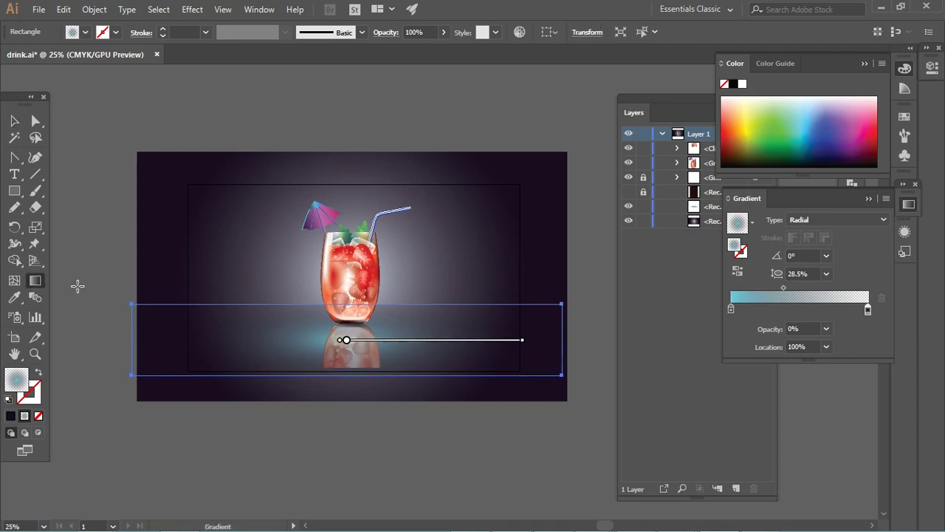
drag(345, 300, 345, 315)
key(v)
click(89, 126)
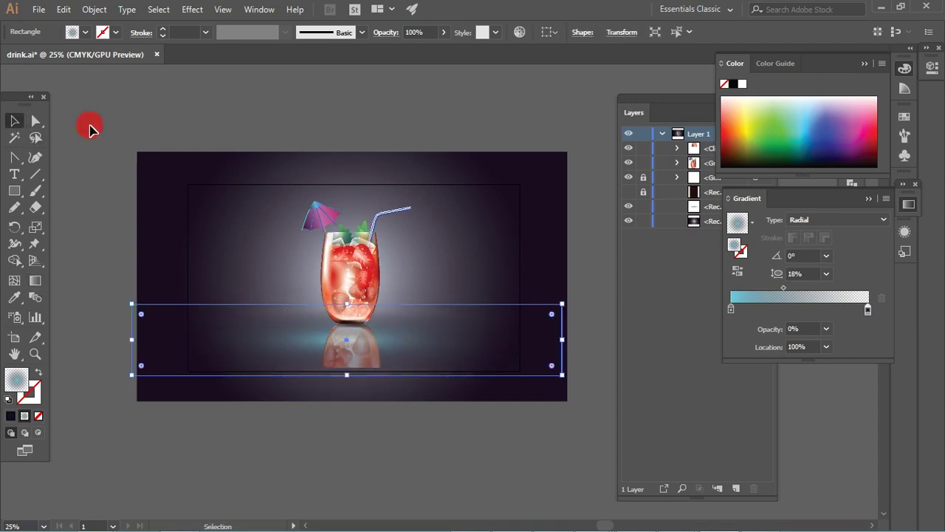
click(418, 333)
key(shift+Down)
key(shift+Down)
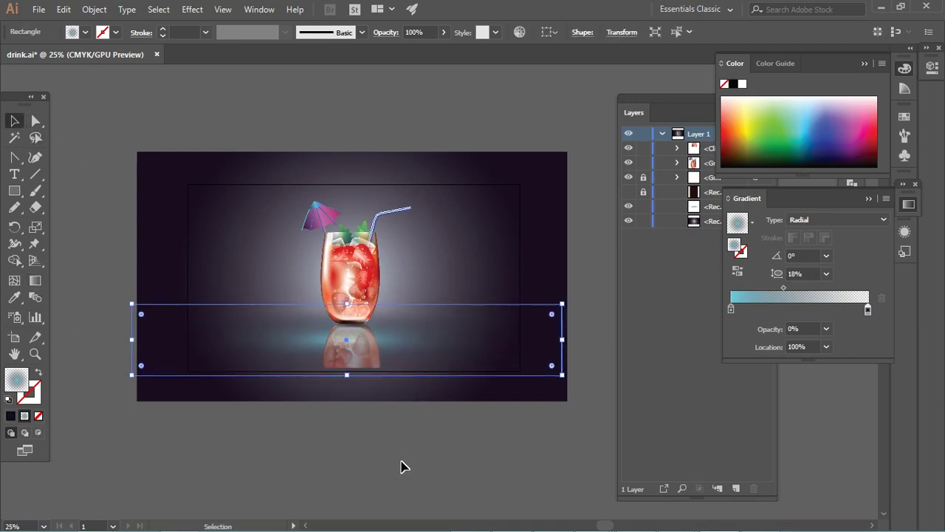
click(395, 473)
click(431, 339)
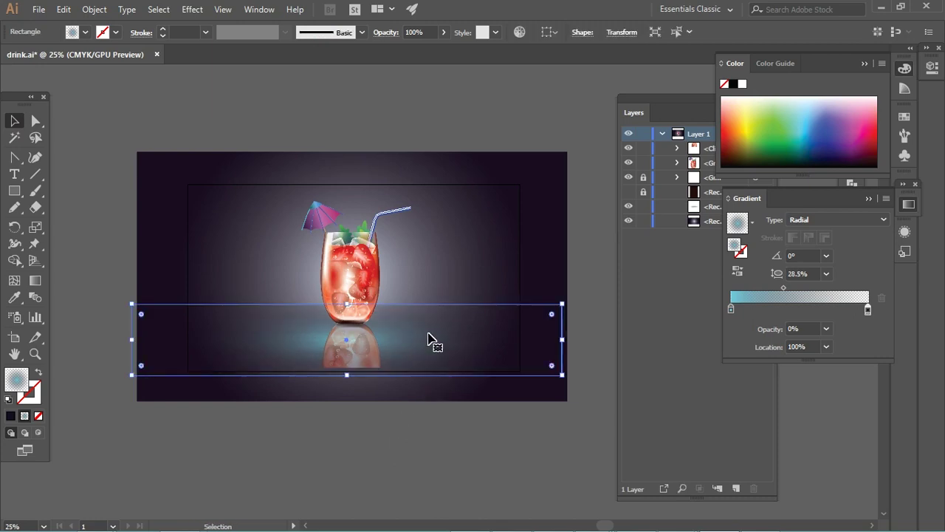
click(494, 270)
Shift the background's hue from purple to teal with Recolor Artwork
click(519, 32)
click(741, 115)
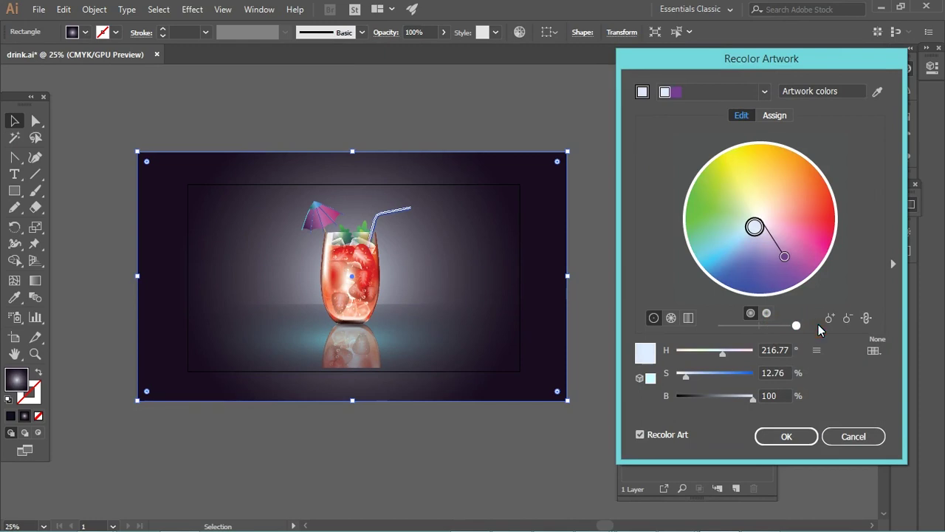
drag(726, 353, 695, 355)
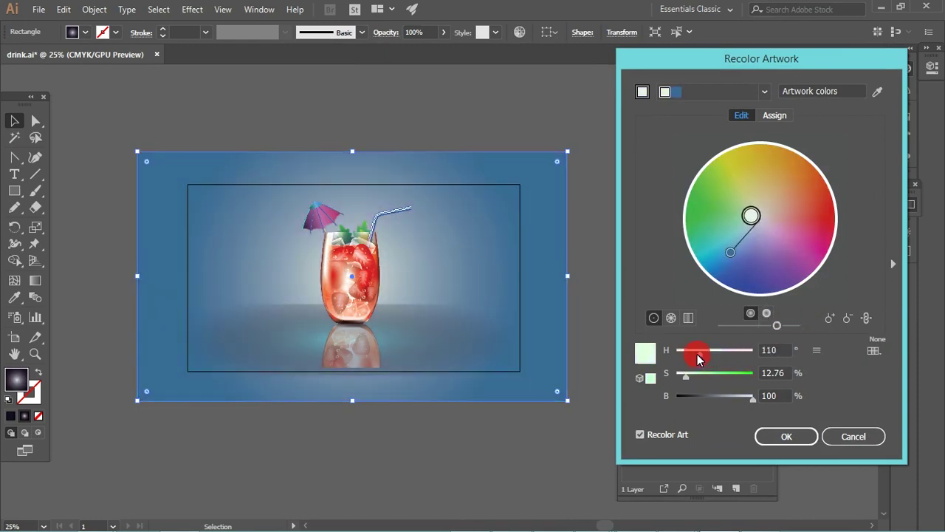
click(787, 435)
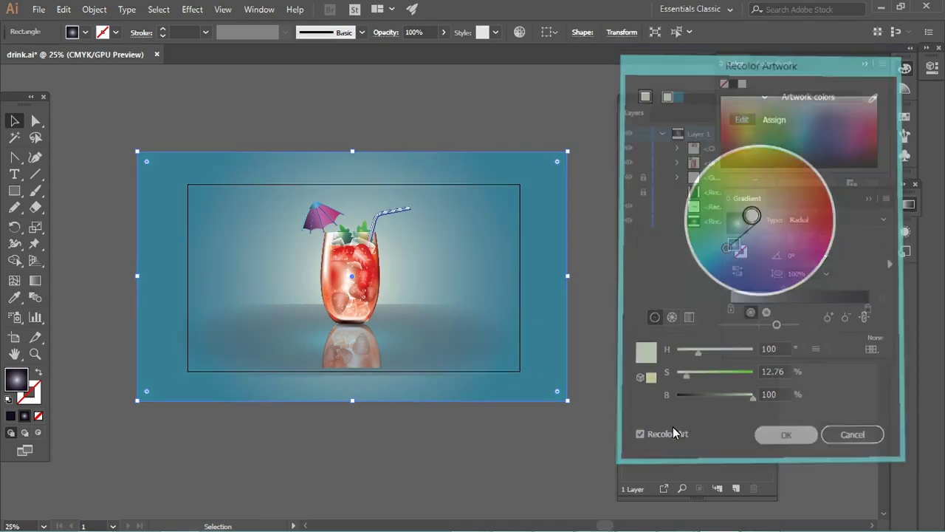
Make the floor gradient's right stop white and flatten the glow to 12.9% under the glass
click(432, 344)
click(730, 309)
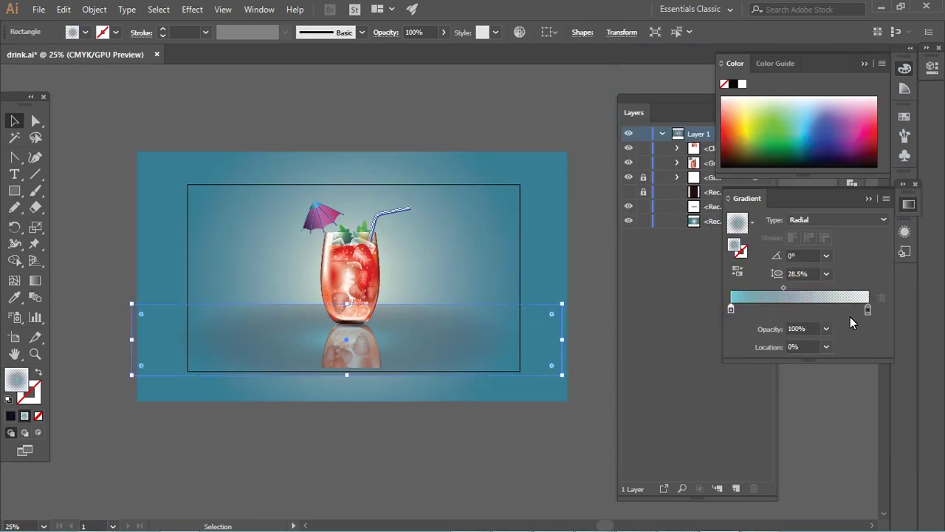
double_click(868, 310)
click(720, 430)
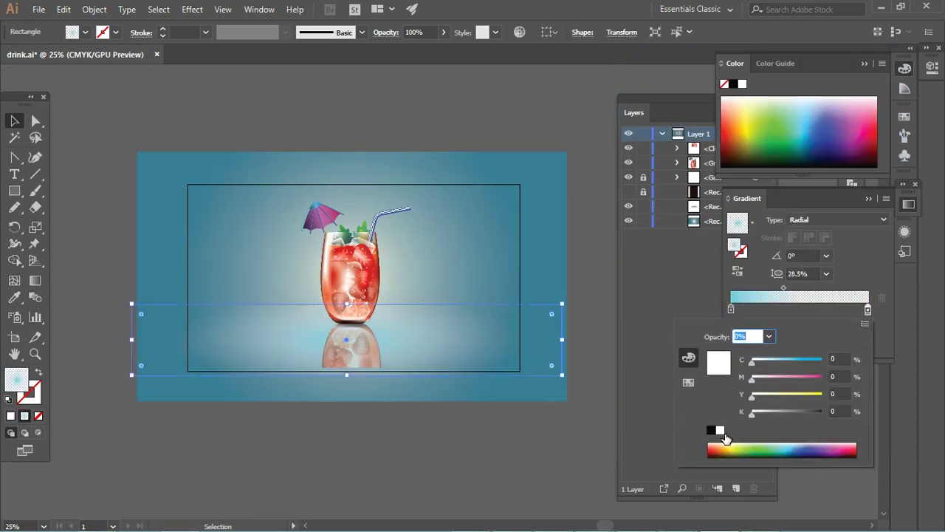
key(Return)
click(35, 280)
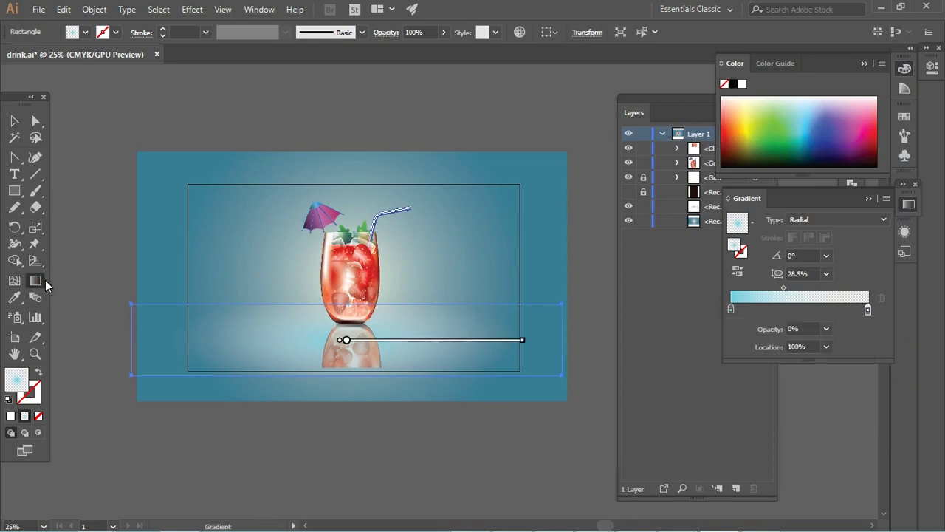
drag(360, 322, 359, 334)
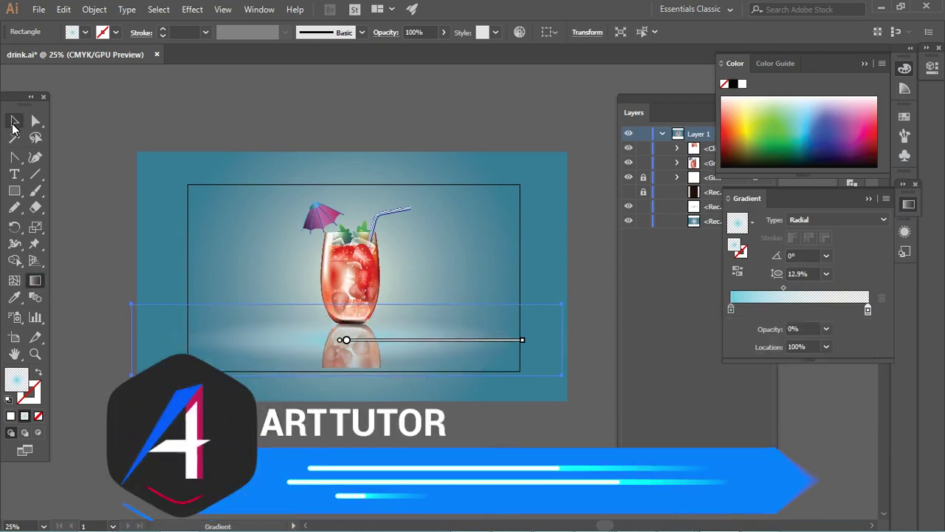
key(v)
drag(295, 333, 300, 320)
Set the floor glow's blend mode to Screen after trying Overlay and Soft Light
click(386, 32)
click(273, 55)
click(279, 184)
click(297, 56)
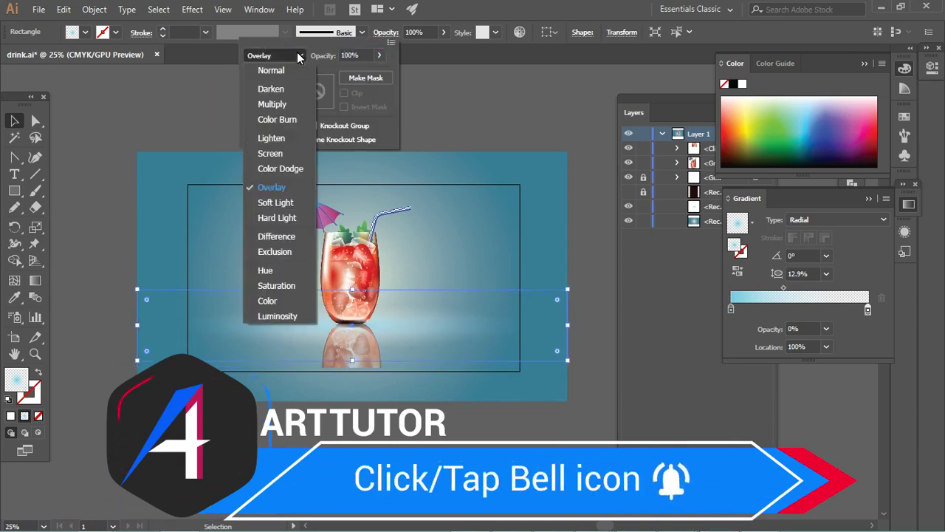
click(291, 203)
click(295, 55)
click(276, 155)
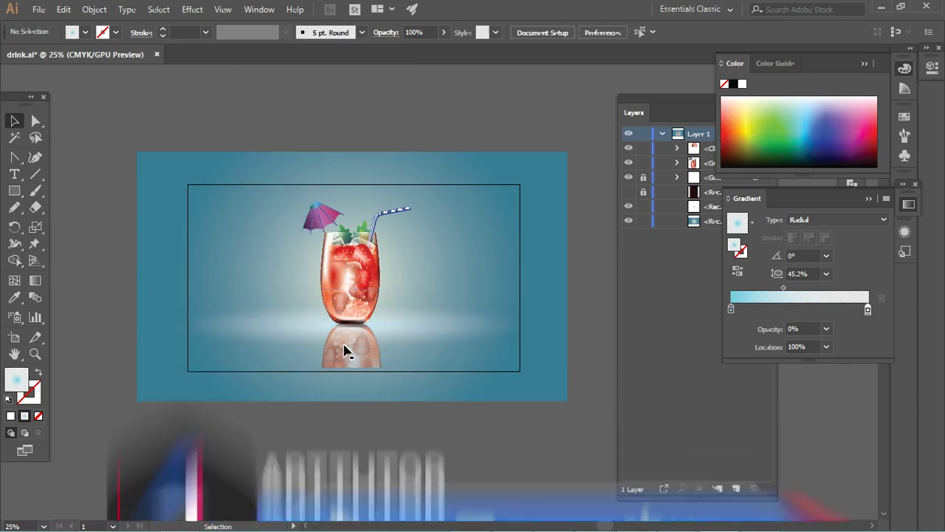
click(356, 373)
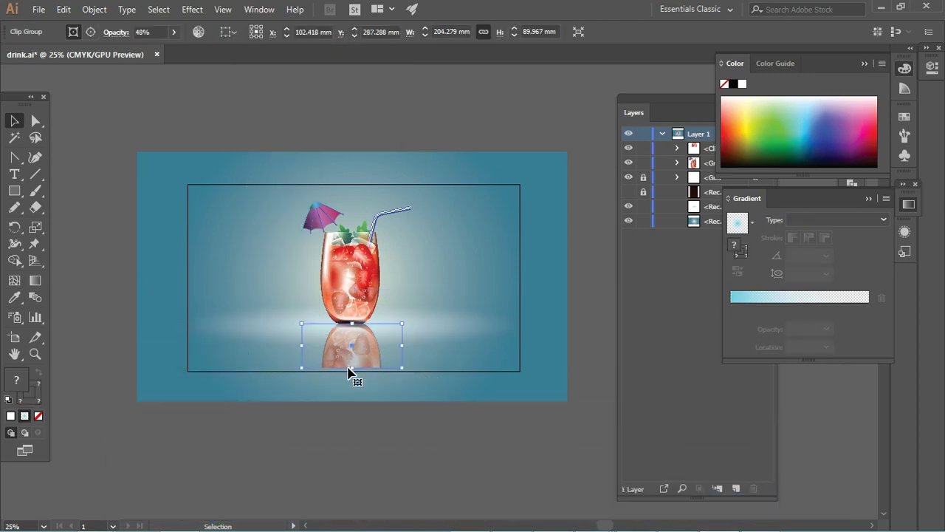
Try stretching the glass reflection group downward, then undo the resize
click(416, 452)
key(ctrl+plus)
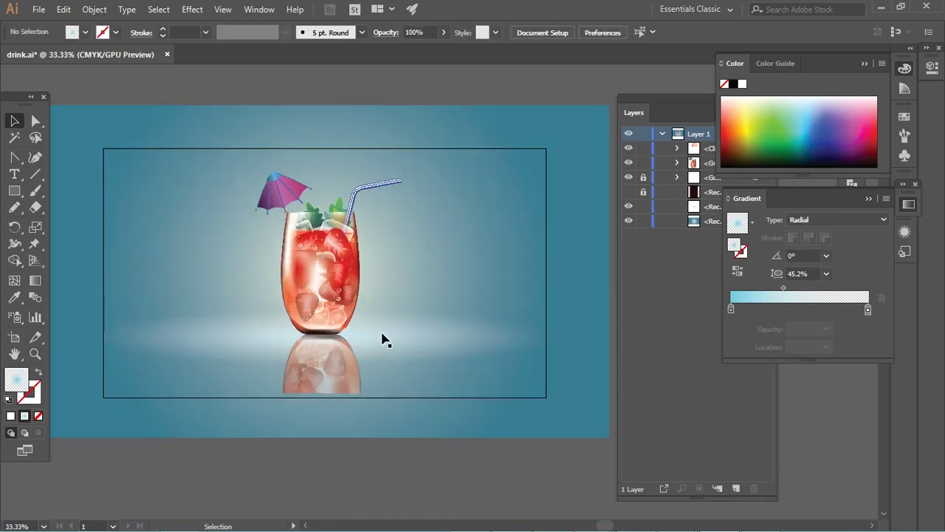
click(300, 349)
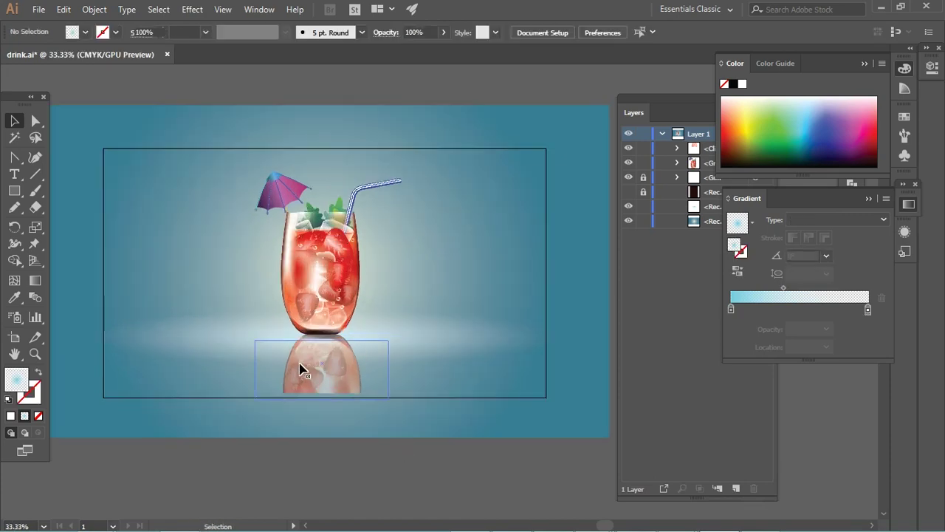
double_click(260, 380)
click(258, 381)
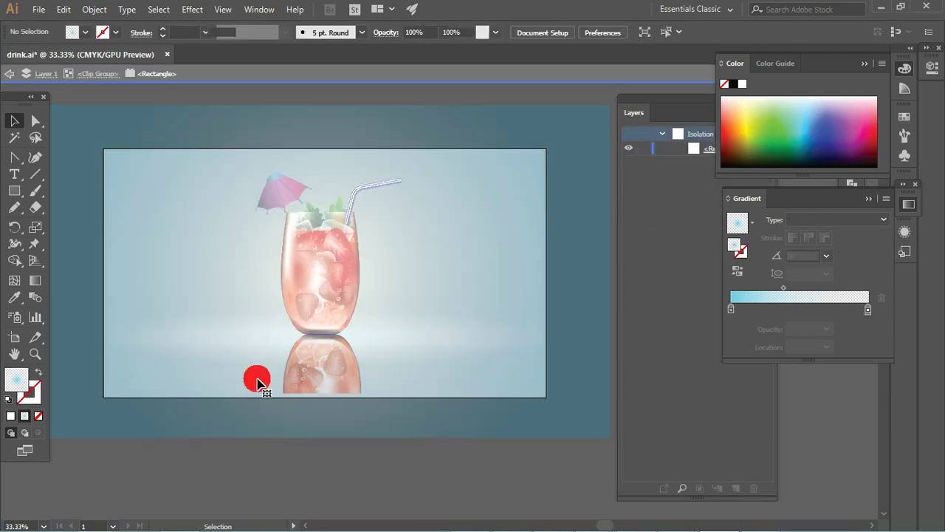
key(Escape)
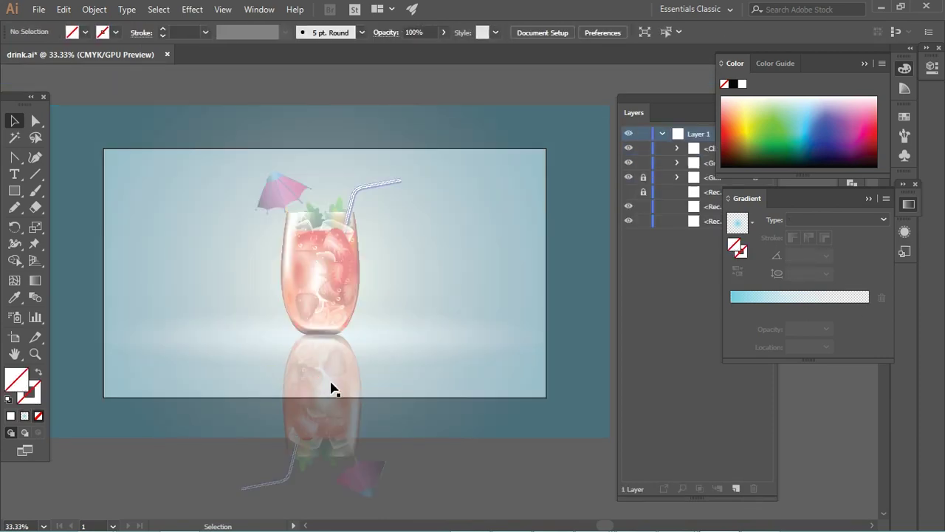
double_click(331, 388)
click(302, 387)
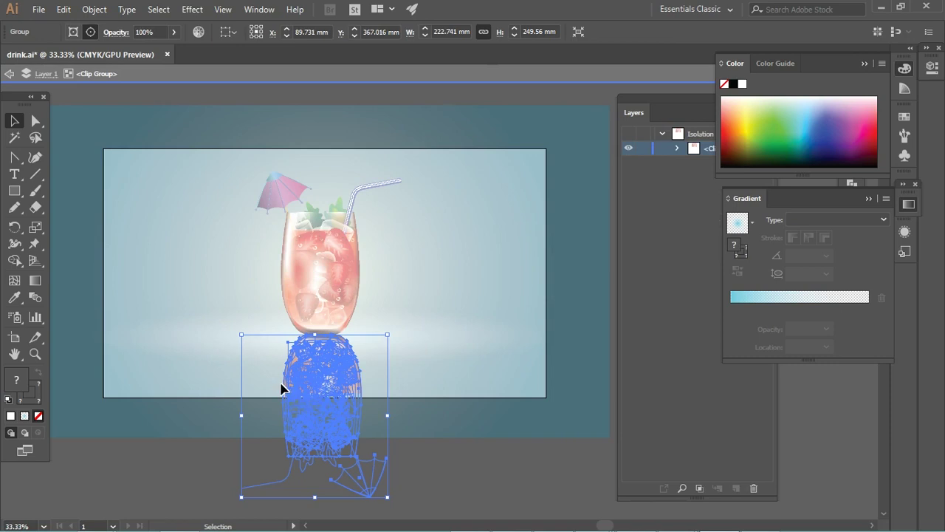
double_click(219, 487)
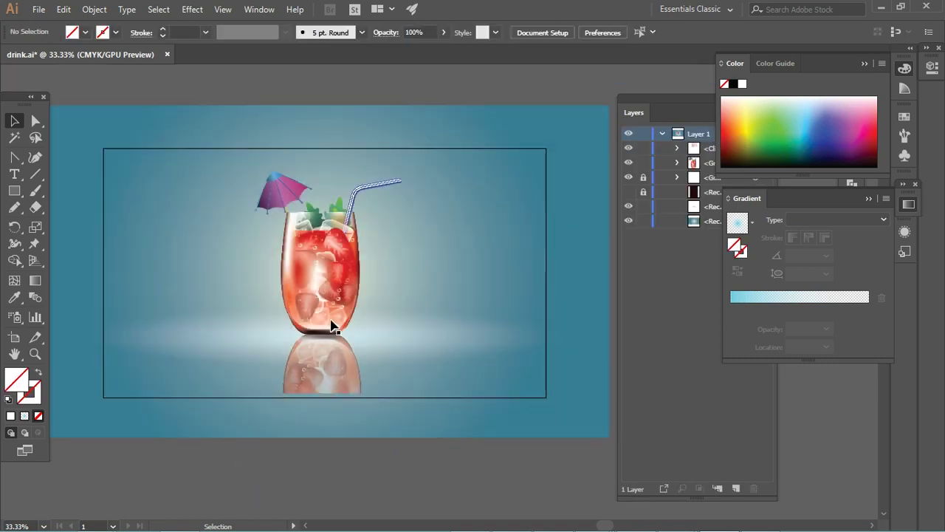
click(323, 373)
drag(322, 389, 326, 401)
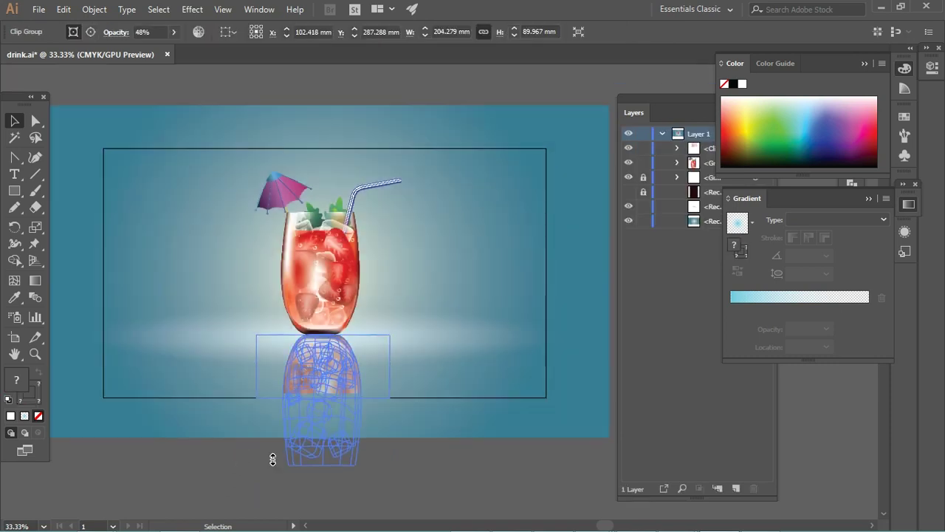
drag(327, 401, 279, 444)
key(ctrl+z)
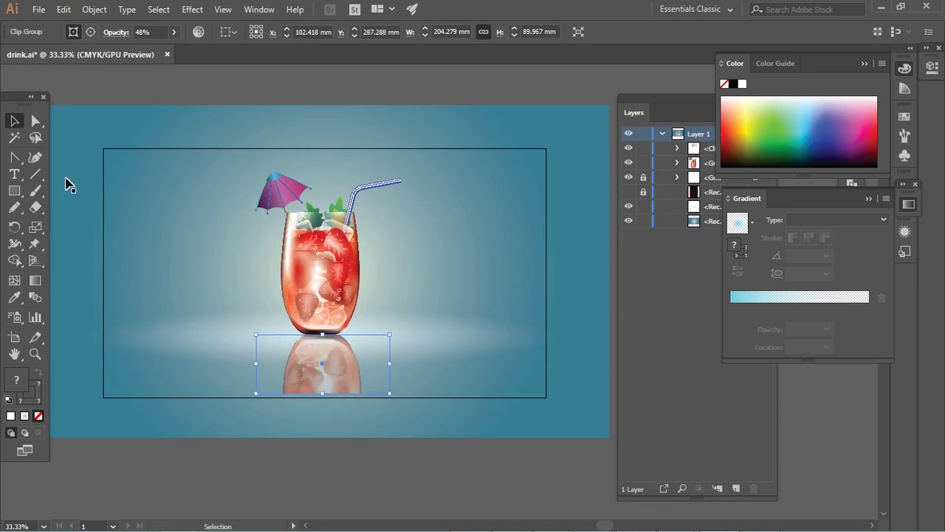
Inspect the reflection clip group's paths in isolation mode, then check the glow rectangle and deselect
double_click(322, 376)
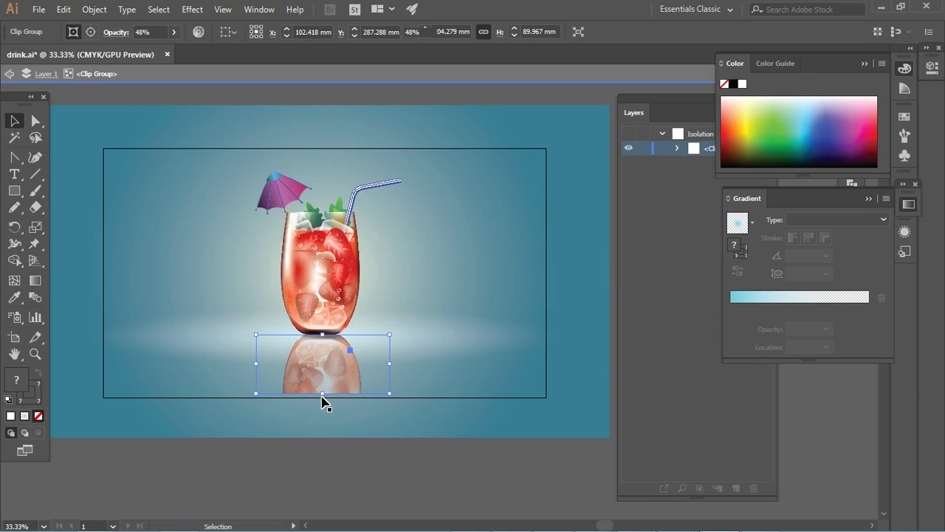
double_click(276, 361)
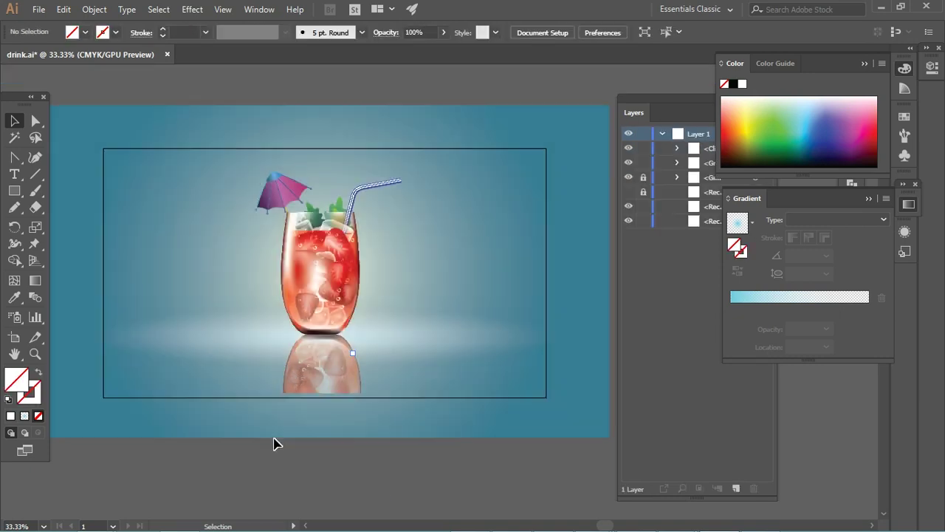
double_click(292, 374)
click(325, 403)
double_click(270, 376)
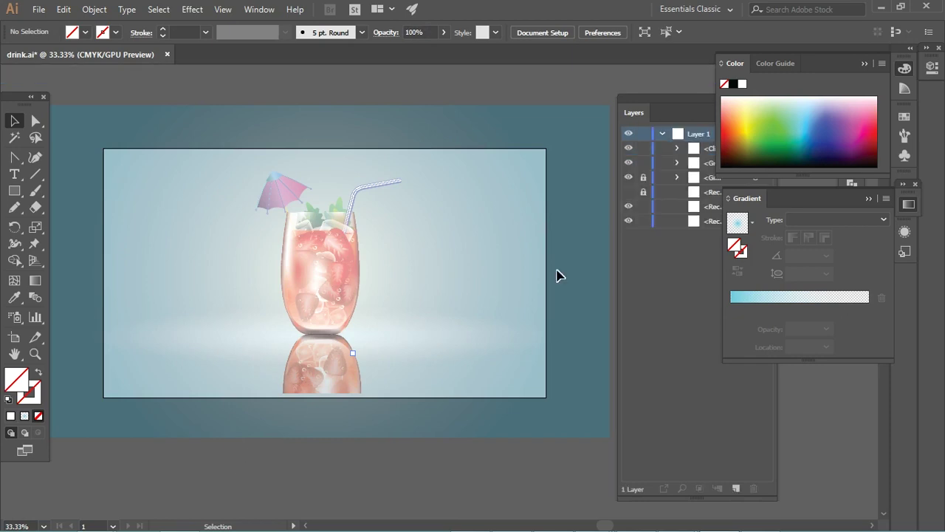
click(870, 200)
ctrl+click(271, 380)
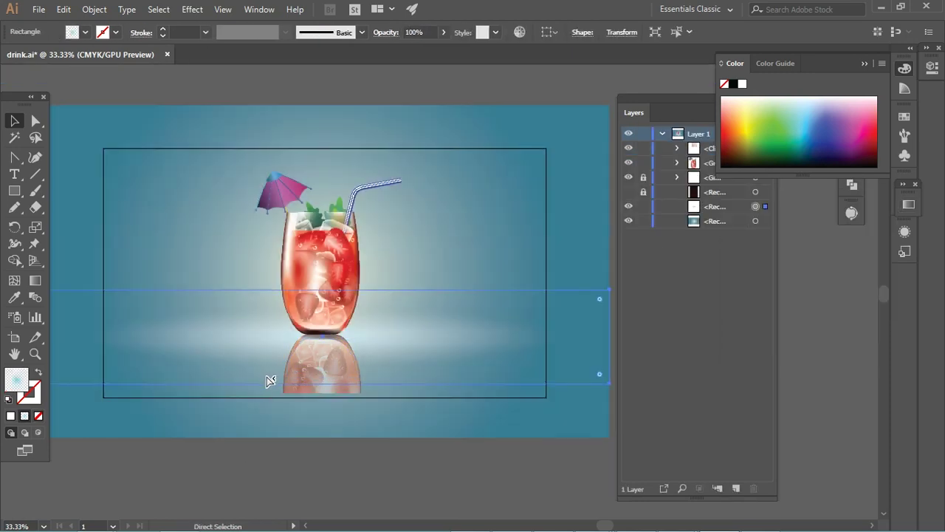
click(274, 381)
key(v)
key(ctrl+shift+a)
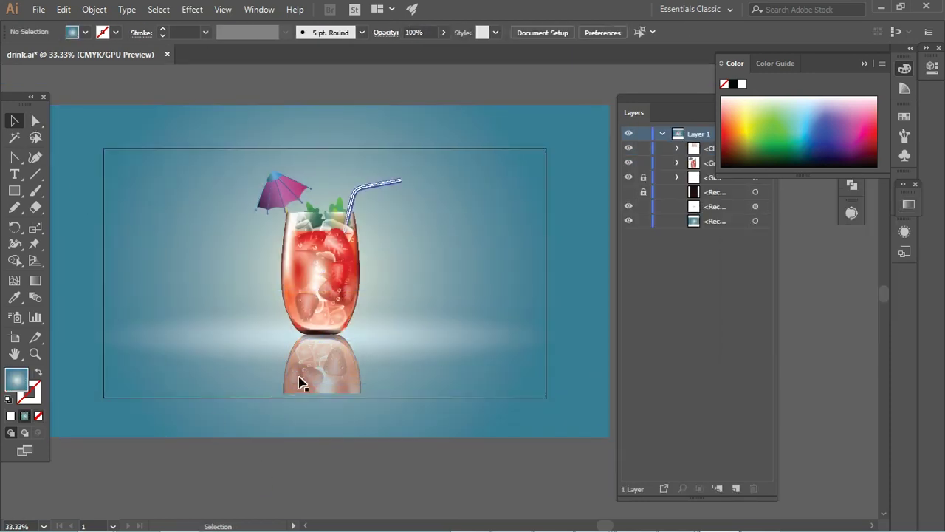
Extend the bottom edge of the reflection's clipping rectangle slightly
click(299, 382)
double_click(260, 393)
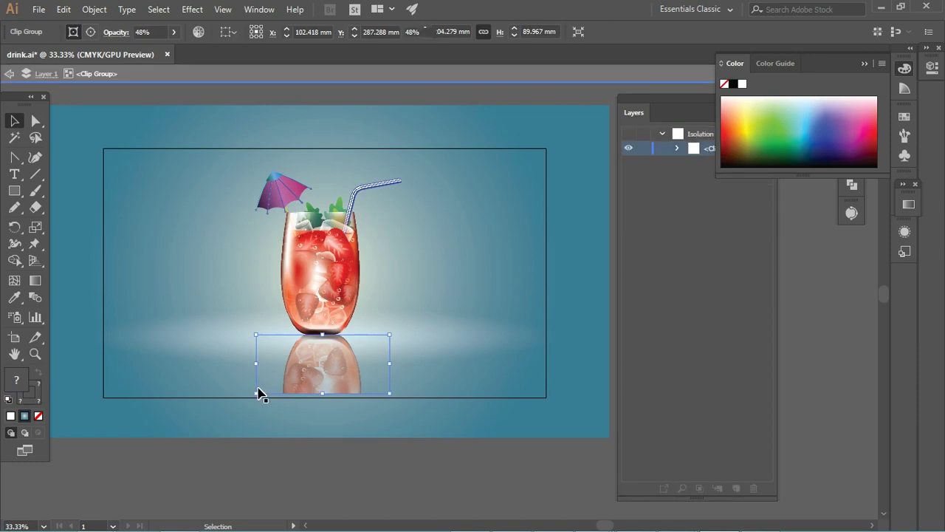
click(322, 397)
drag(329, 401, 328, 403)
double_click(311, 490)
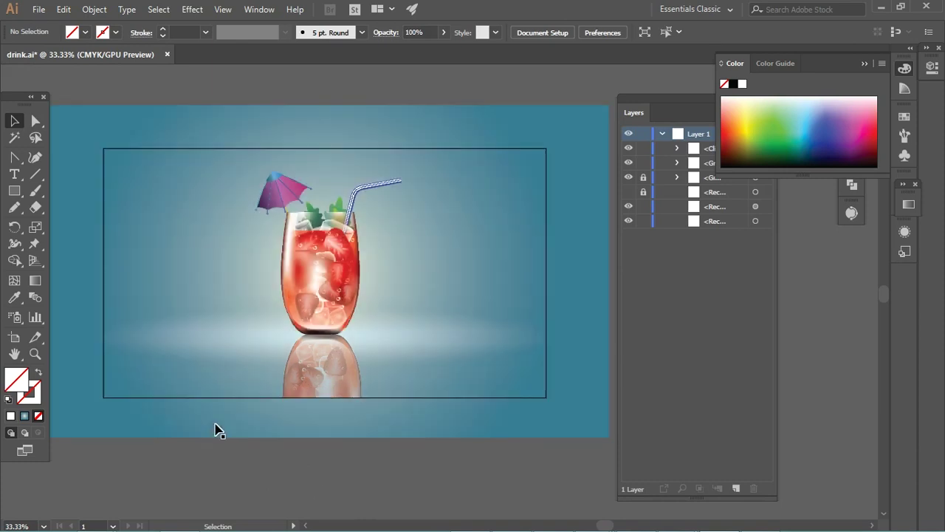
Lower the reflection group's opacity from 48% to about 29%
click(350, 386)
click(363, 495)
click(340, 389)
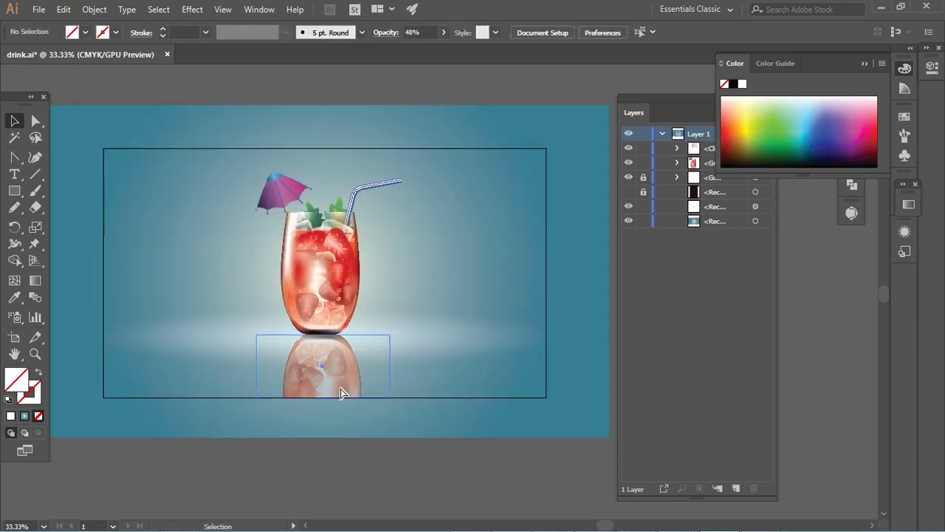
key(a)
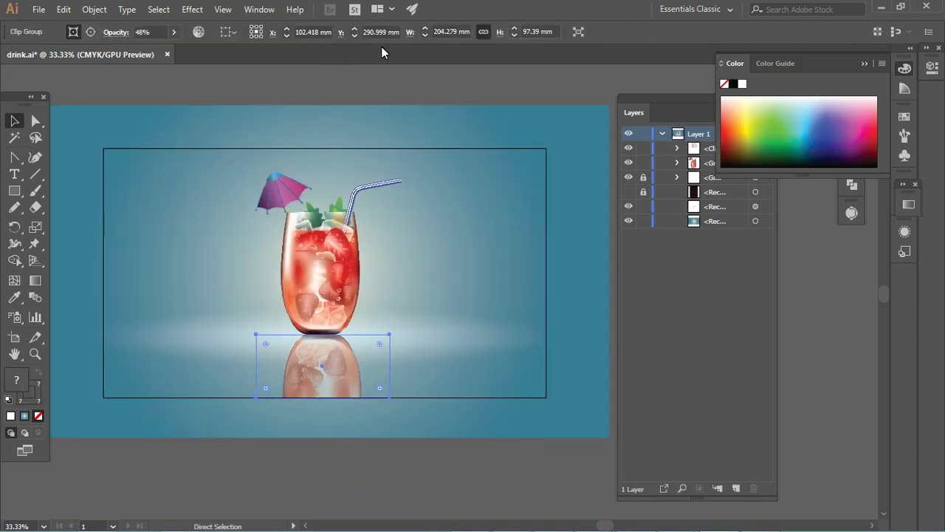
click(173, 32)
drag(145, 49, 136, 49)
key(v)
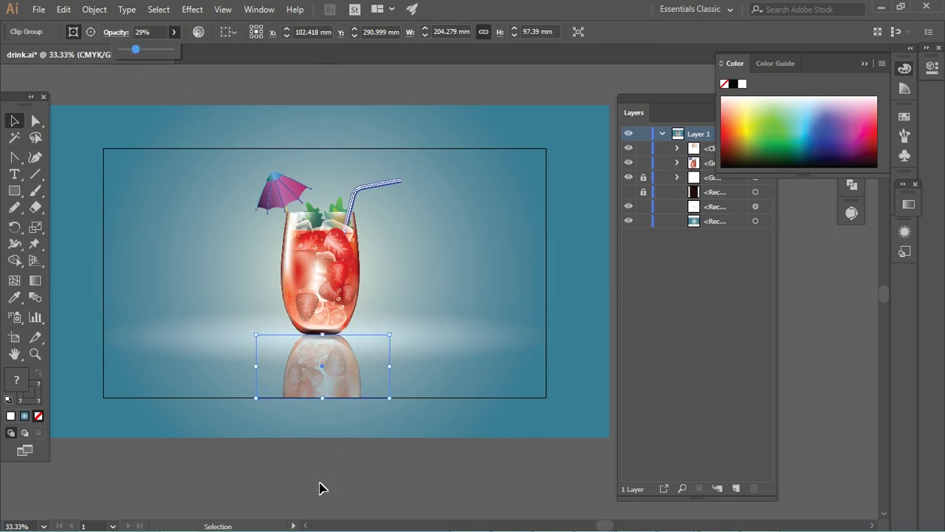
click(425, 483)
click(424, 483)
key(ctrl+equal)
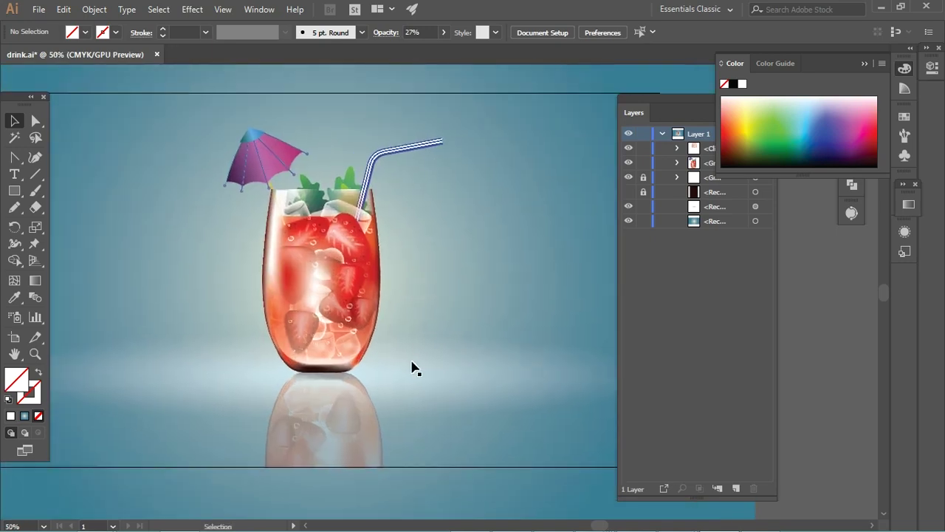
Duplicate the glow rectangle in place and shrink it into a small bar under the glass base
click(410, 380)
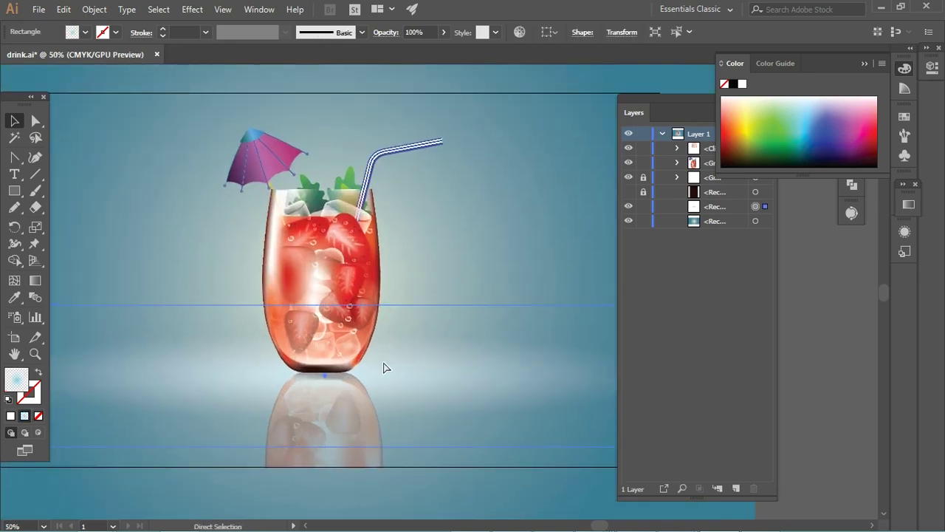
key(ctrl+c)
key(ctrl+f)
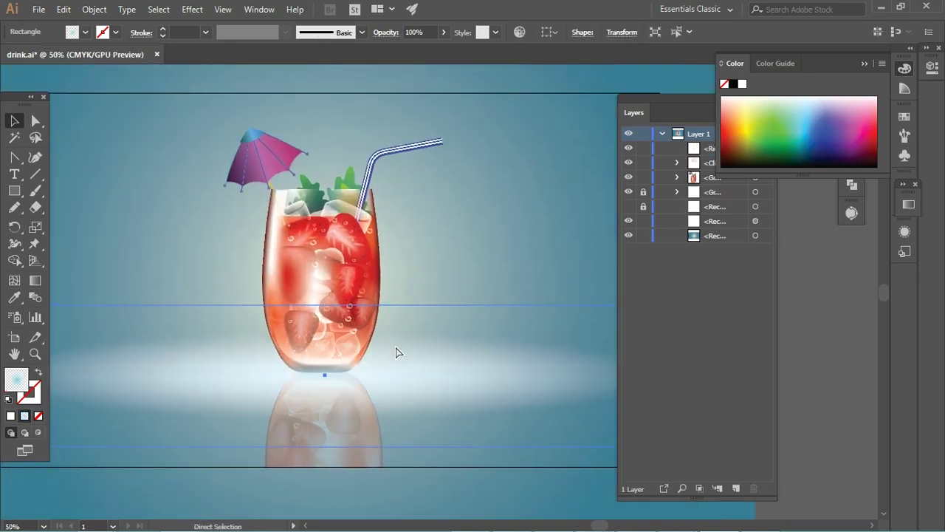
key(ctrl+minus)
drag(152, 245, 330, 284)
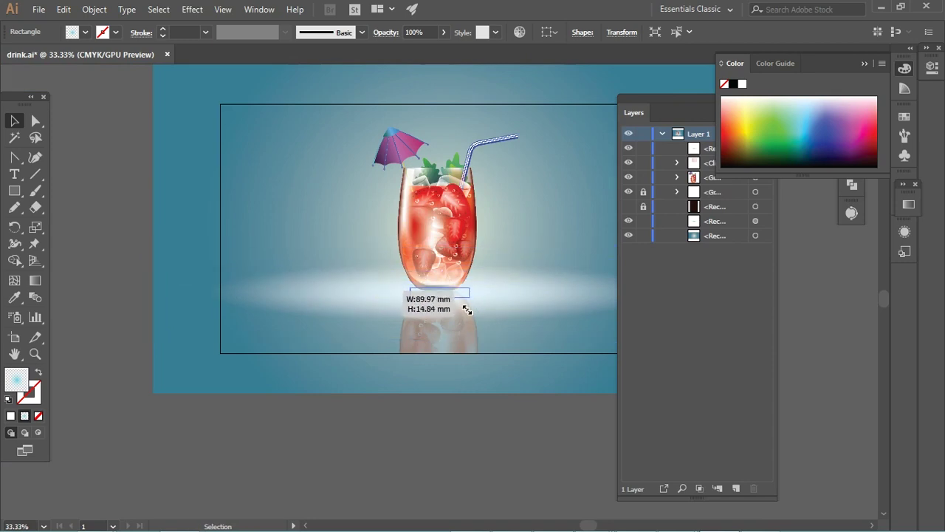
drag(330, 284, 470, 310)
key(ctrl+plus)
key(ctrl+plus)
key(ctrl+plus)
drag(531, 292, 545, 270)
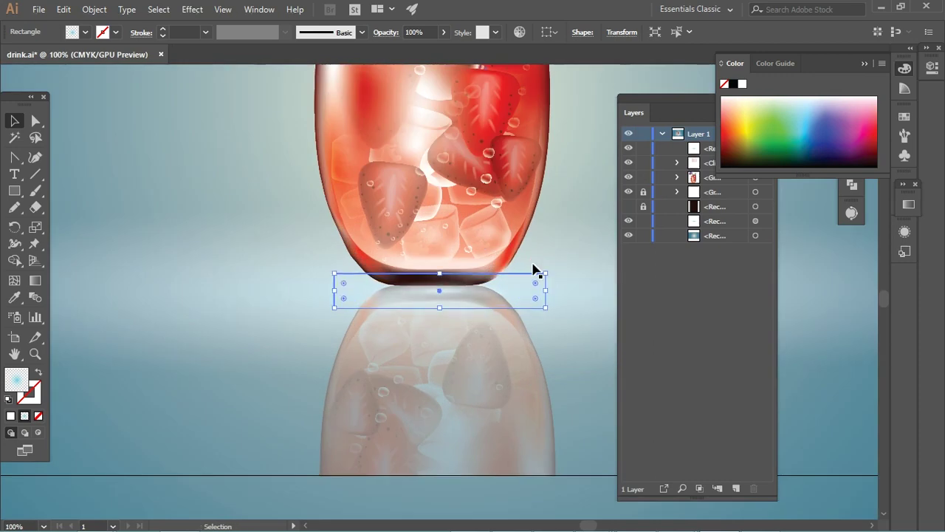
Make both radial gradient stops of the bar dark teal, the right one at 90% black
click(909, 205)
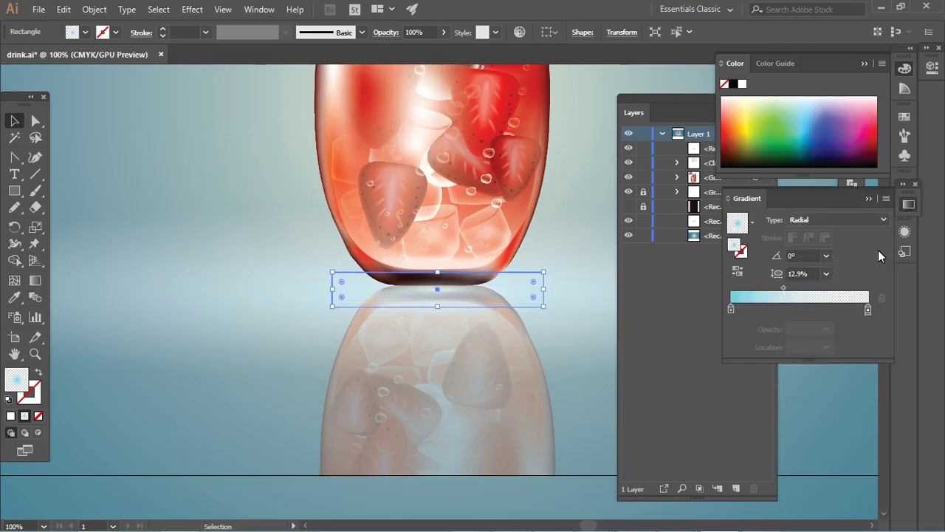
click(731, 308)
double_click(731, 307)
click(812, 411)
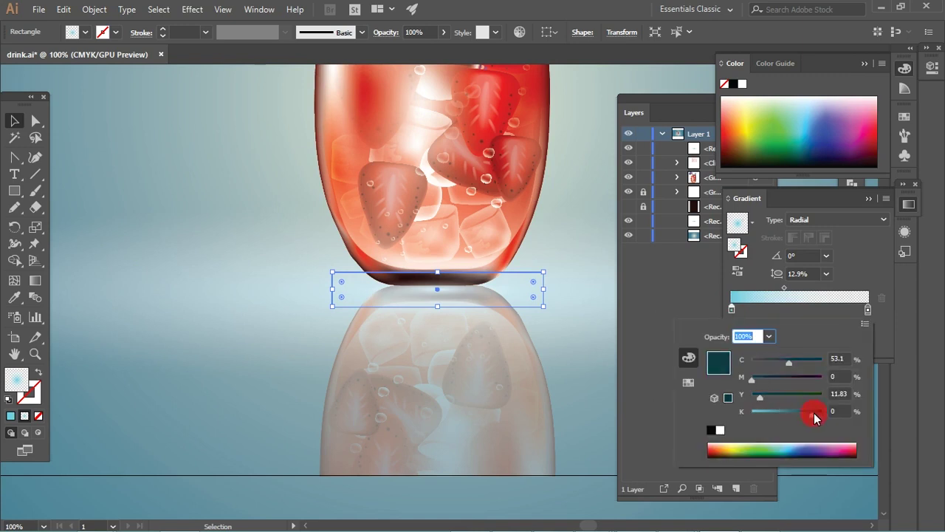
click(867, 309)
double_click(867, 309)
click(812, 361)
click(815, 414)
click(815, 414)
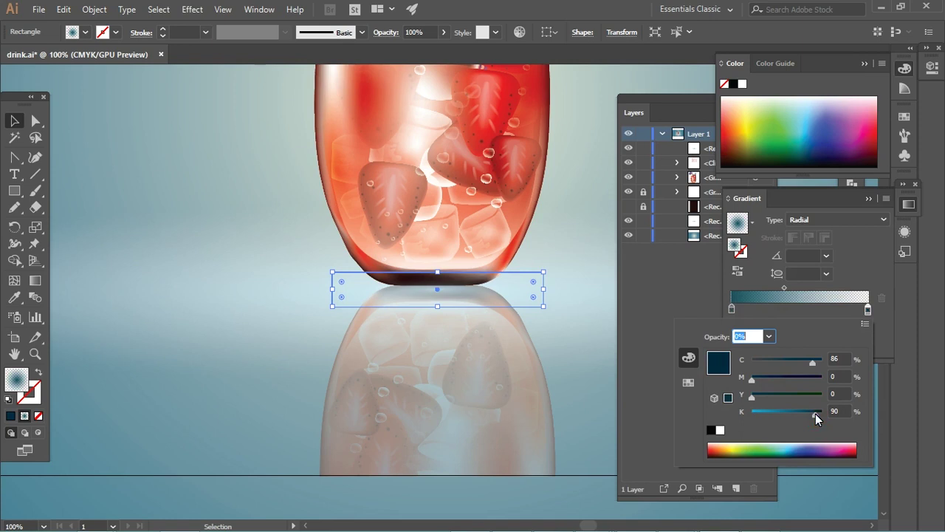
Set the shadow bar's blending mode to Multiply
click(381, 31)
click(275, 55)
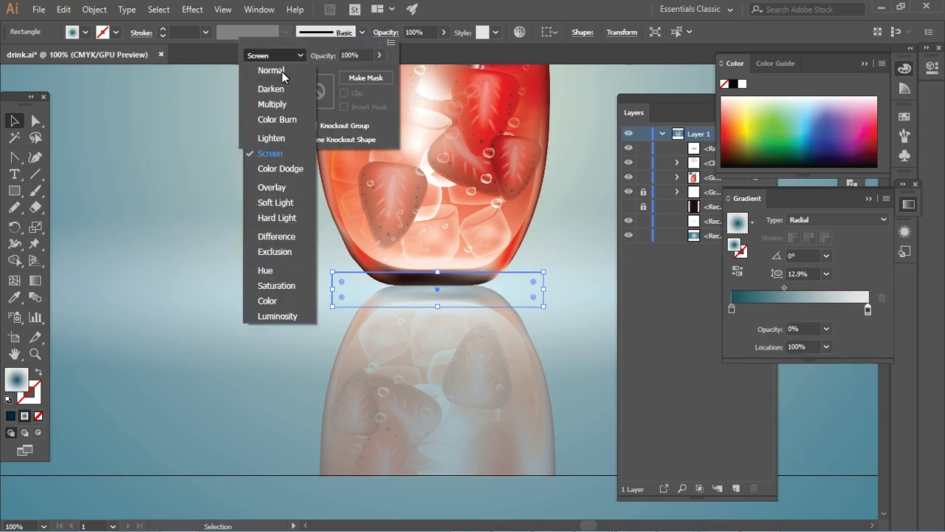
click(272, 101)
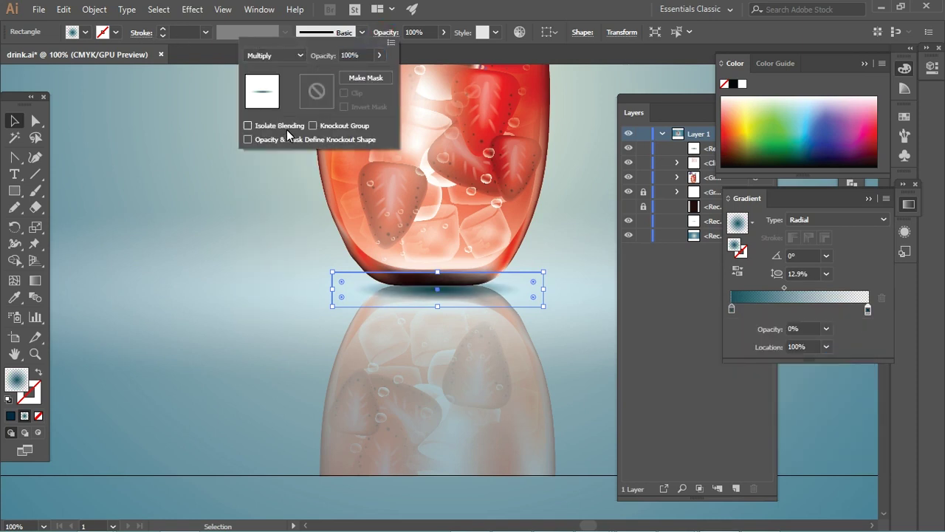
click(437, 311)
Flatten and slightly widen the shadow under the glass base, then send it backward
drag(437, 306, 437, 281)
drag(535, 287, 552, 291)
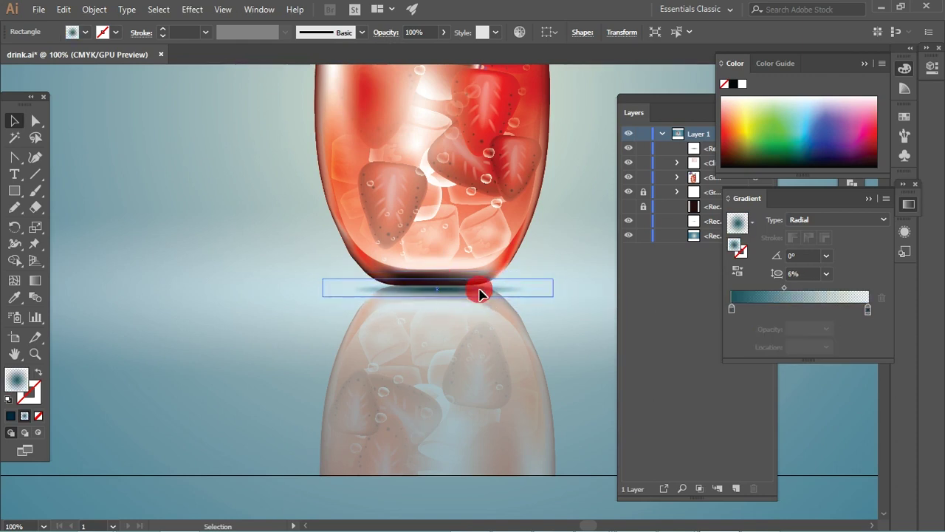
key(ctrl+bracketleft)
key(ctrl+bracketleft)
key(ctrl+bracketleft)
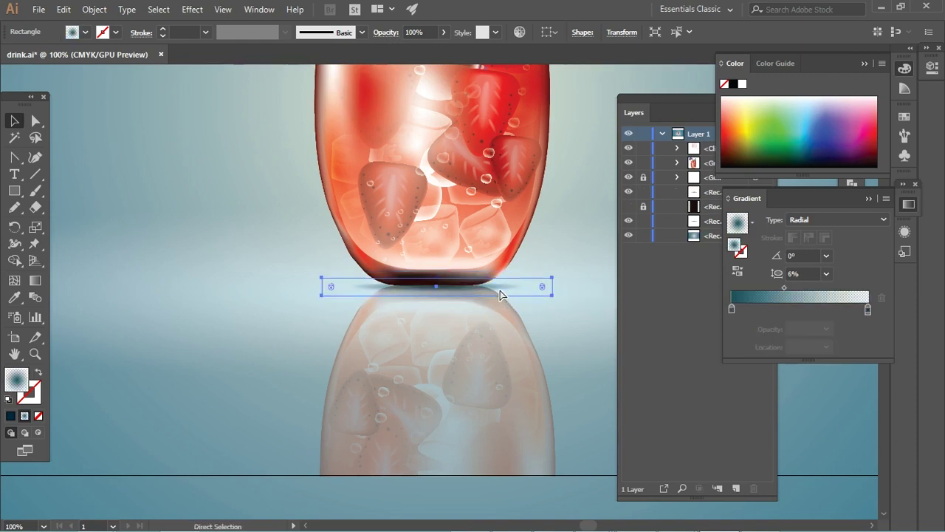
key(ctrl+minus)
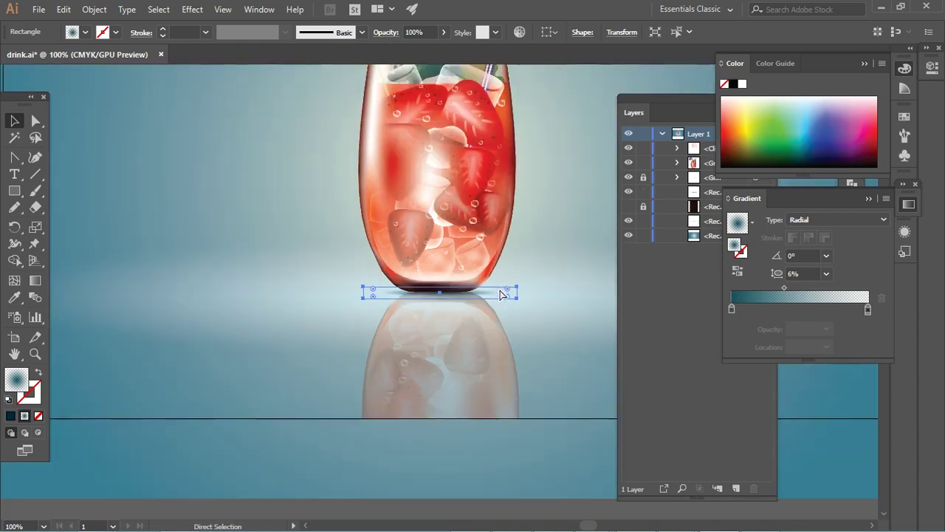
key(ctrl+minus)
key(ctrl+minus)
key(ctrl+minus)
key(ctrl+minus)
click(243, 395)
Save, then enlarge all the artwork slightly and nudge it down on the artboard
scroll(259, 352, right, 3)
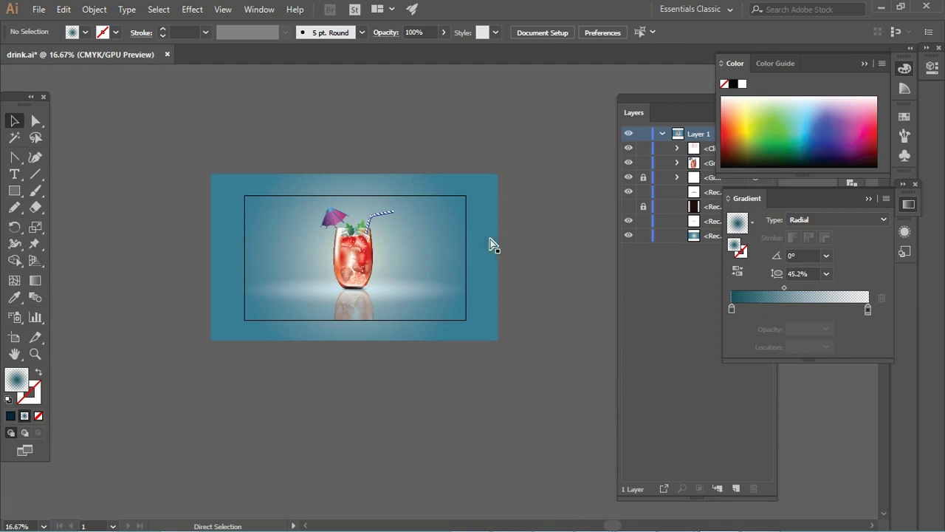
key(ctrl+s)
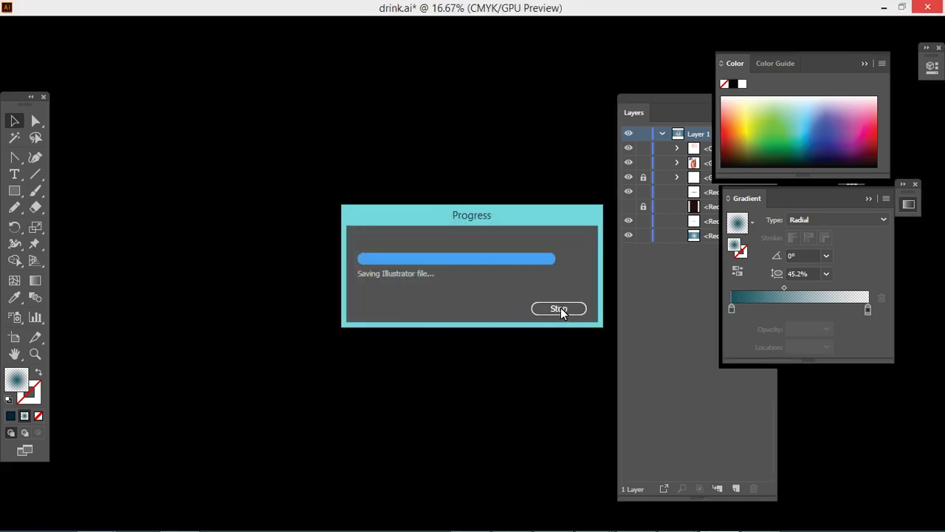
key(ctrl+a)
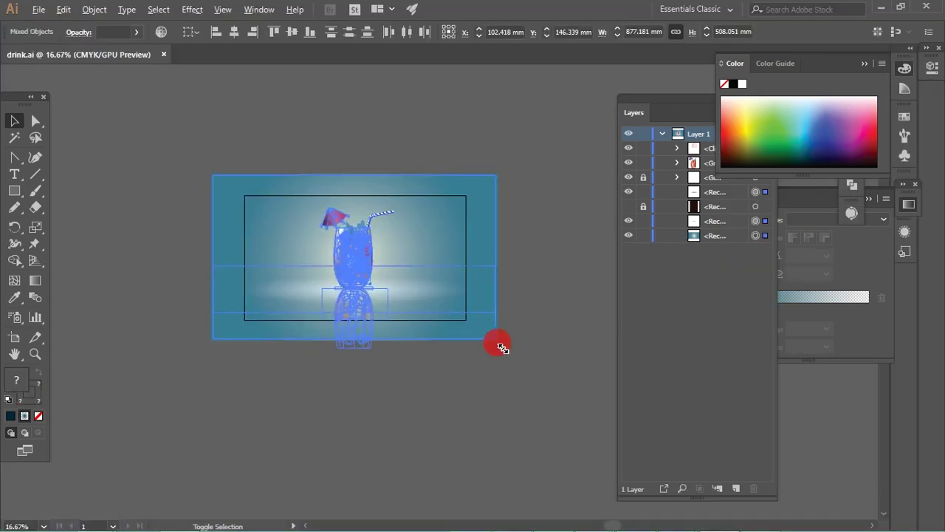
drag(501, 348, 536, 360)
key(shift+Down)
key(shift+Down)
key(shift+Down)
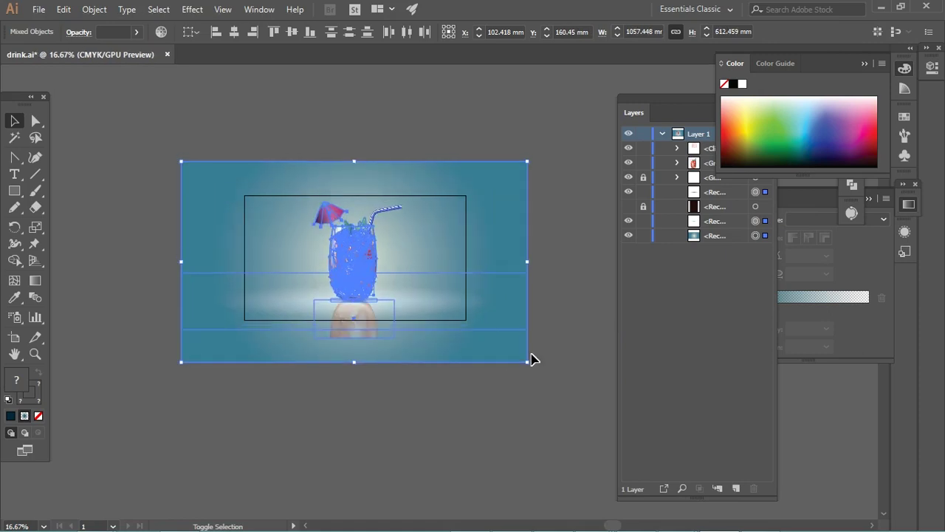
key(shift+Down)
key(shift+Down)
key(shift+Down)
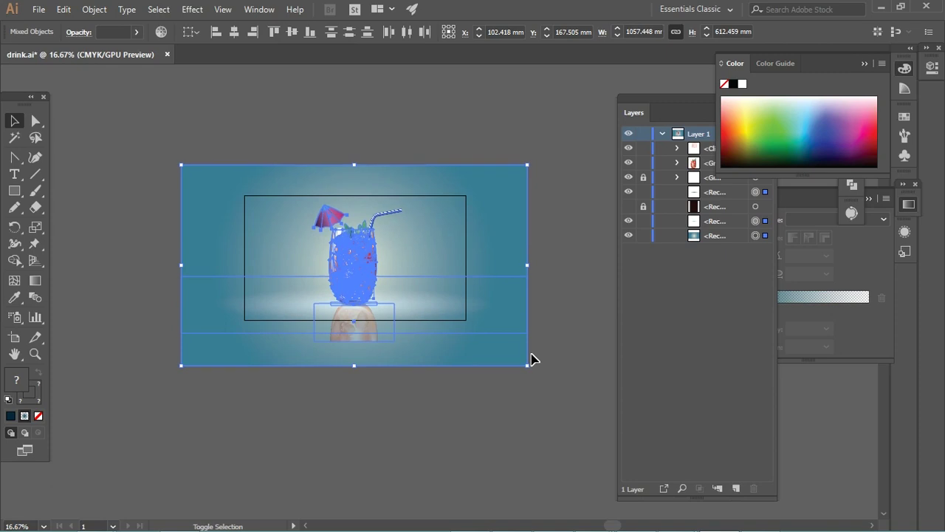
Pull a background rectangle's left edge inward and save drink.ai again
click(344, 418)
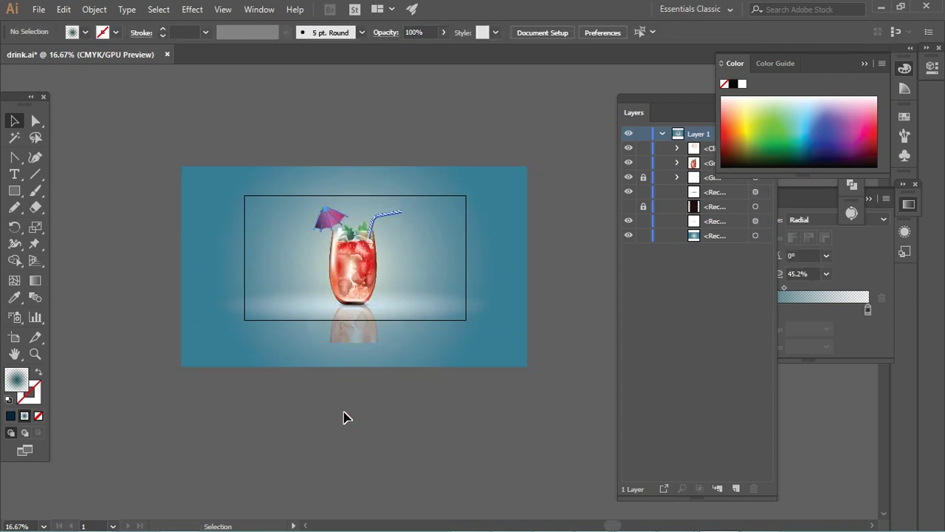
click(297, 316)
drag(184, 305, 249, 310)
click(209, 417)
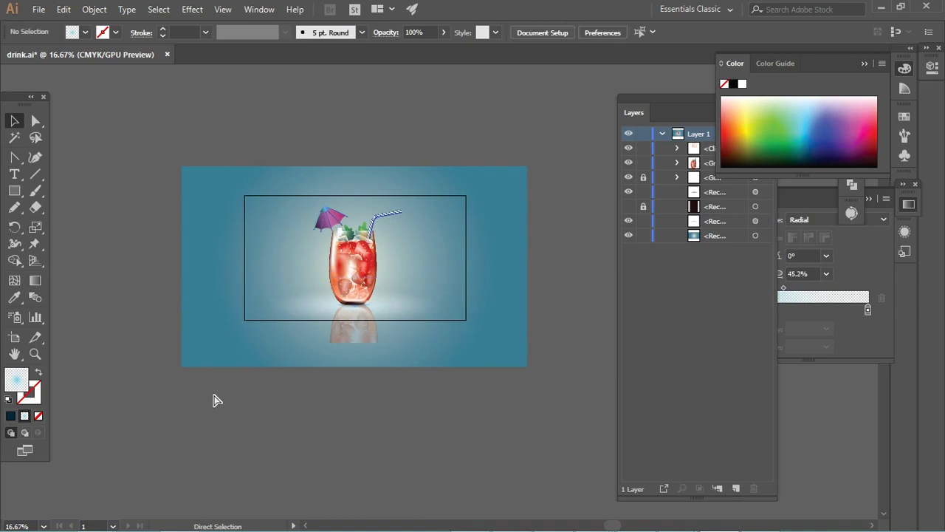
key(ctrl+s)
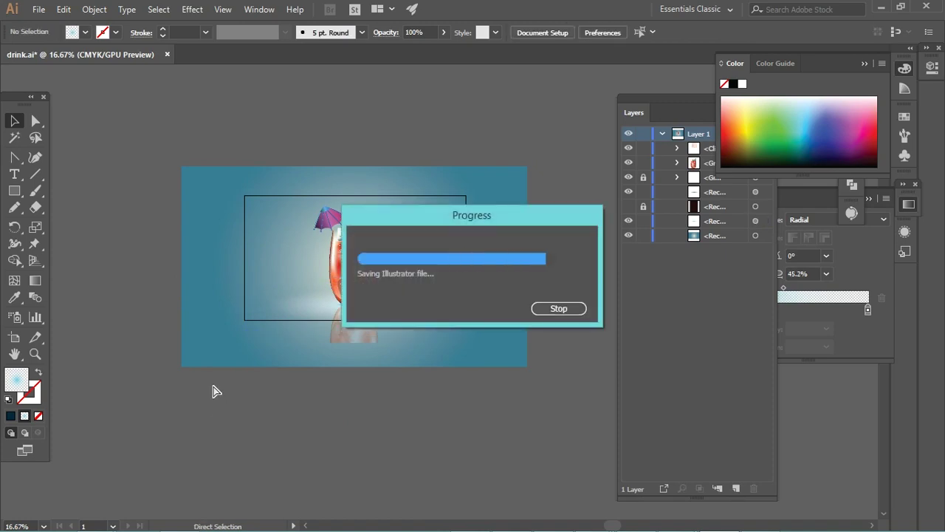
Open Save for Web with a maximum-quality 1920×1080 JPEG preview showing the whole drink
key(ctrl+alt+shift+s)
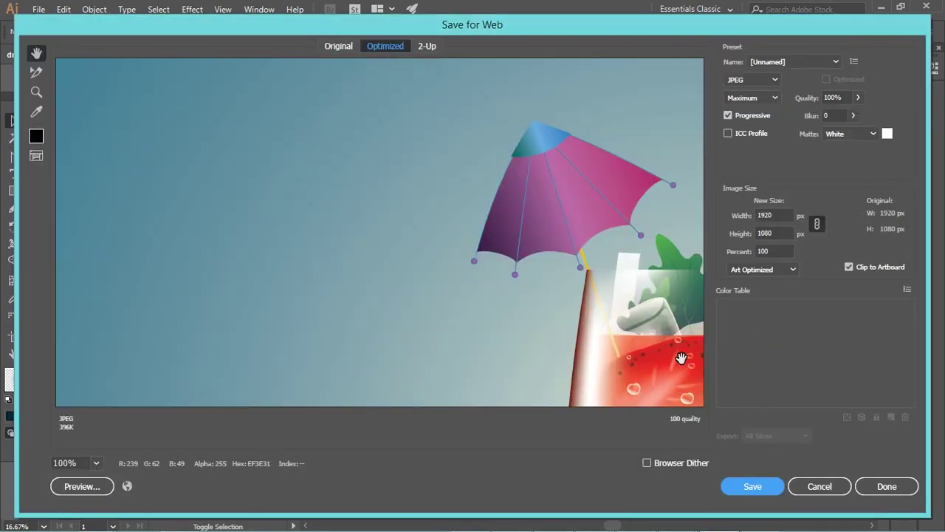
drag(681, 359, 519, 251)
key(ctrl+minus)
key(ctrl+minus)
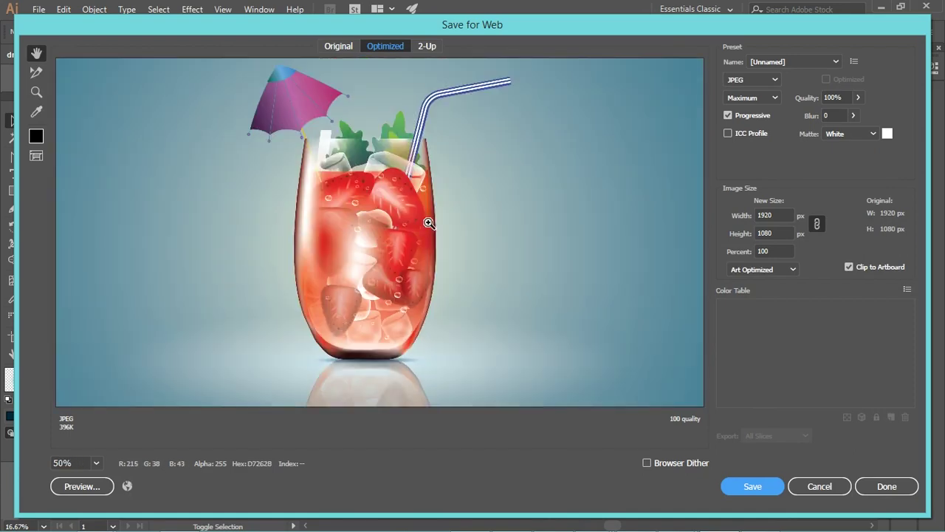